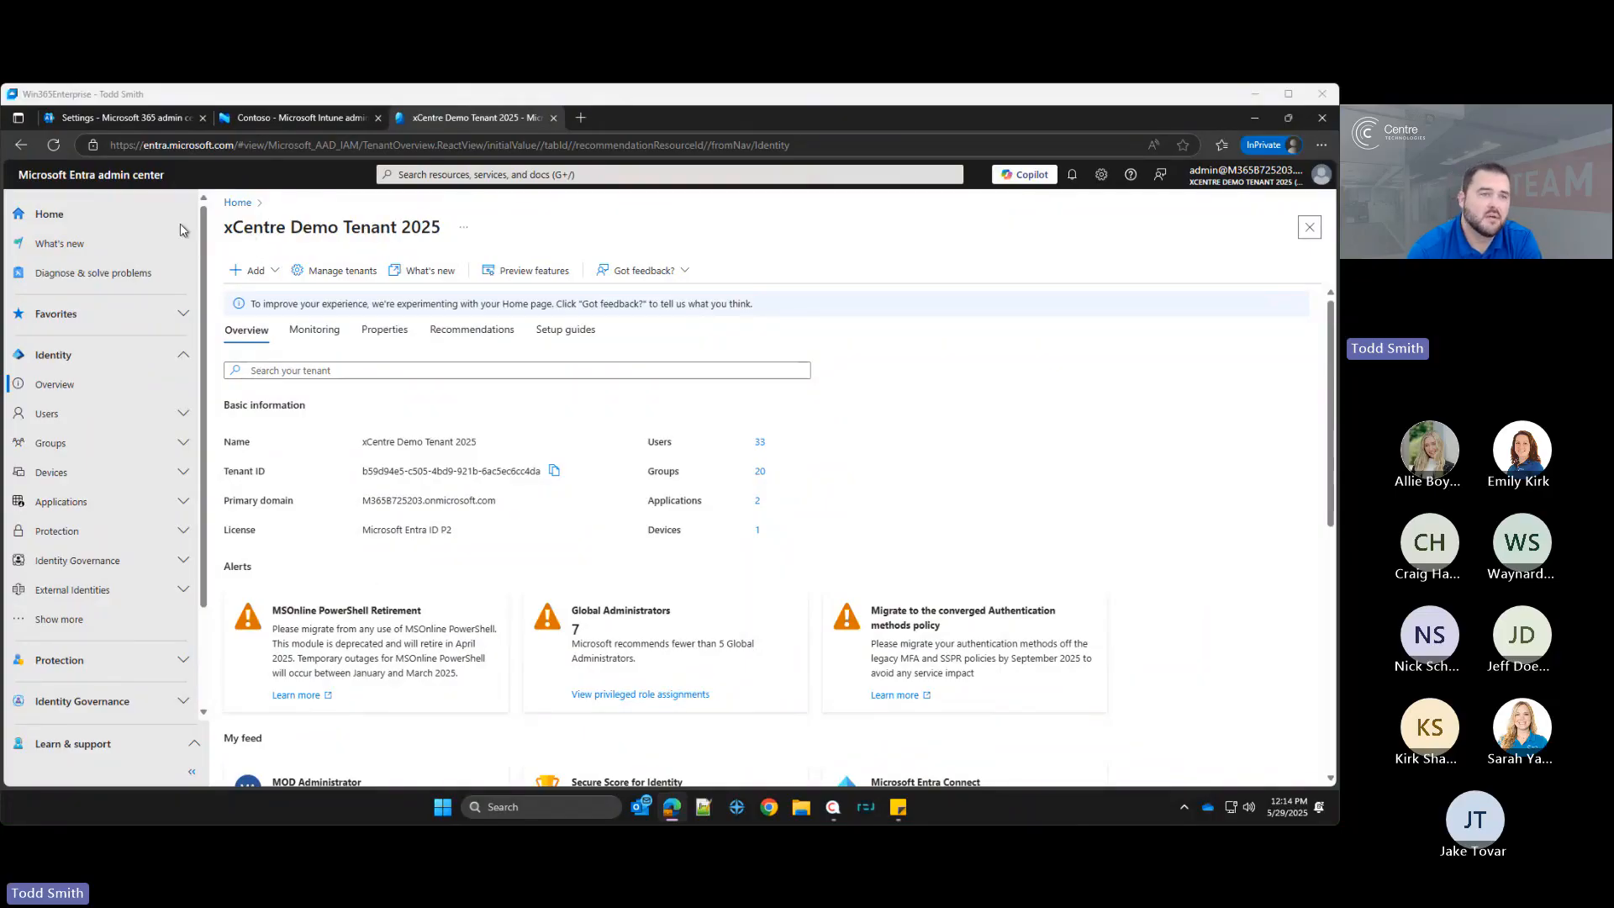
Step: Dismiss the Business Advisor prompt in the Microsoft 365 admin center and open the Identity admin center
{"action": "left_click", "coordinate": [129, 119]}
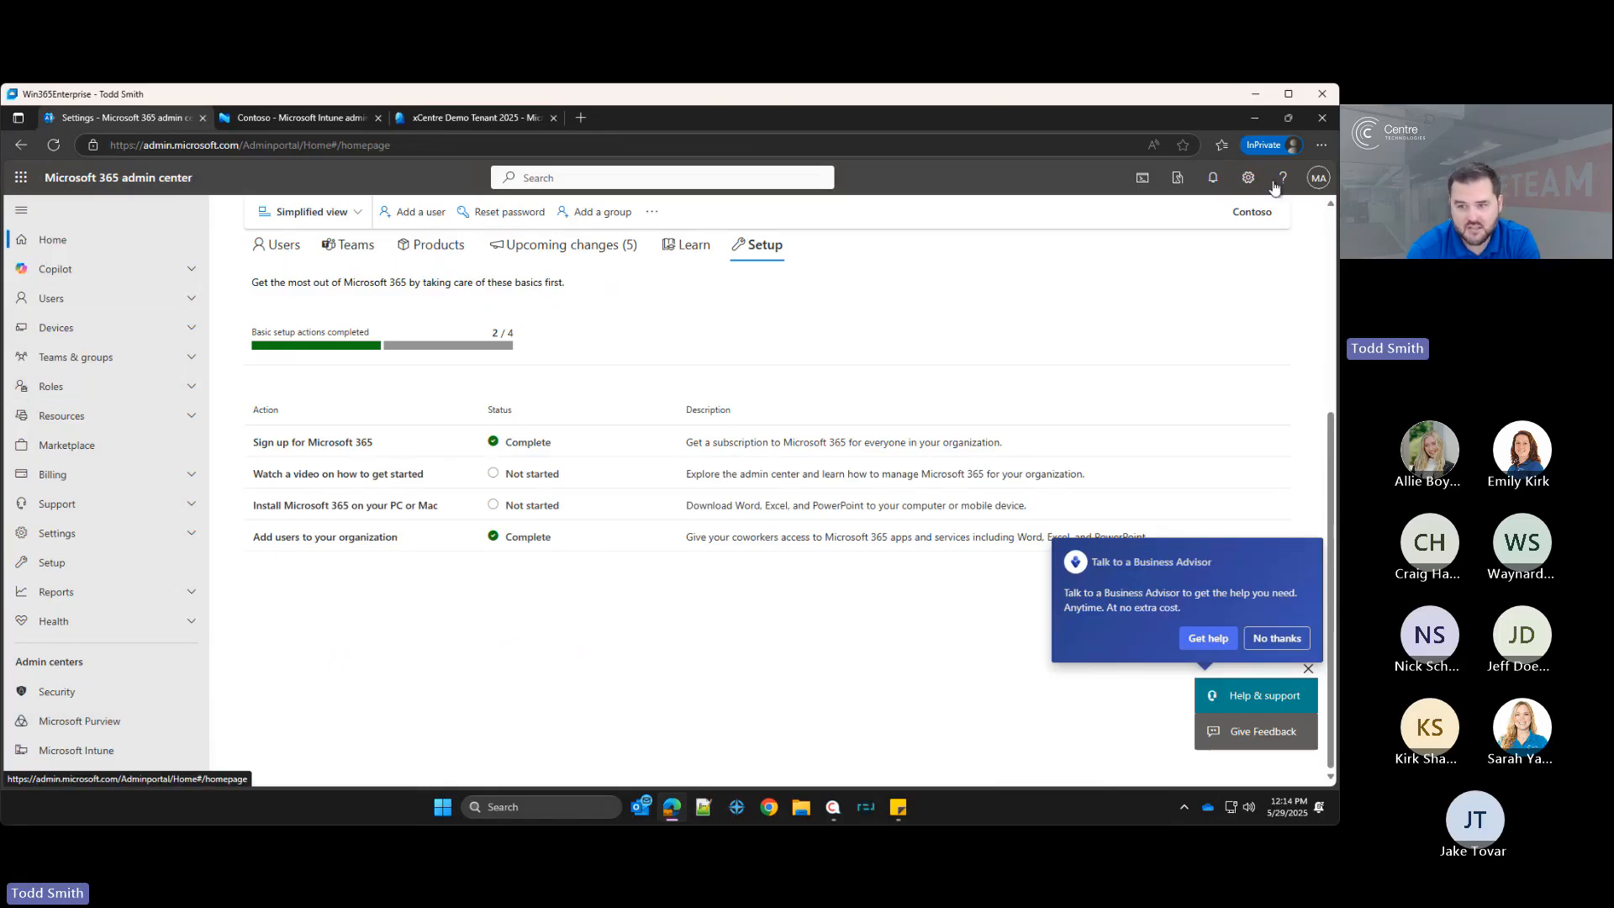
{"action": "left_click", "coordinate": [1276, 638]}
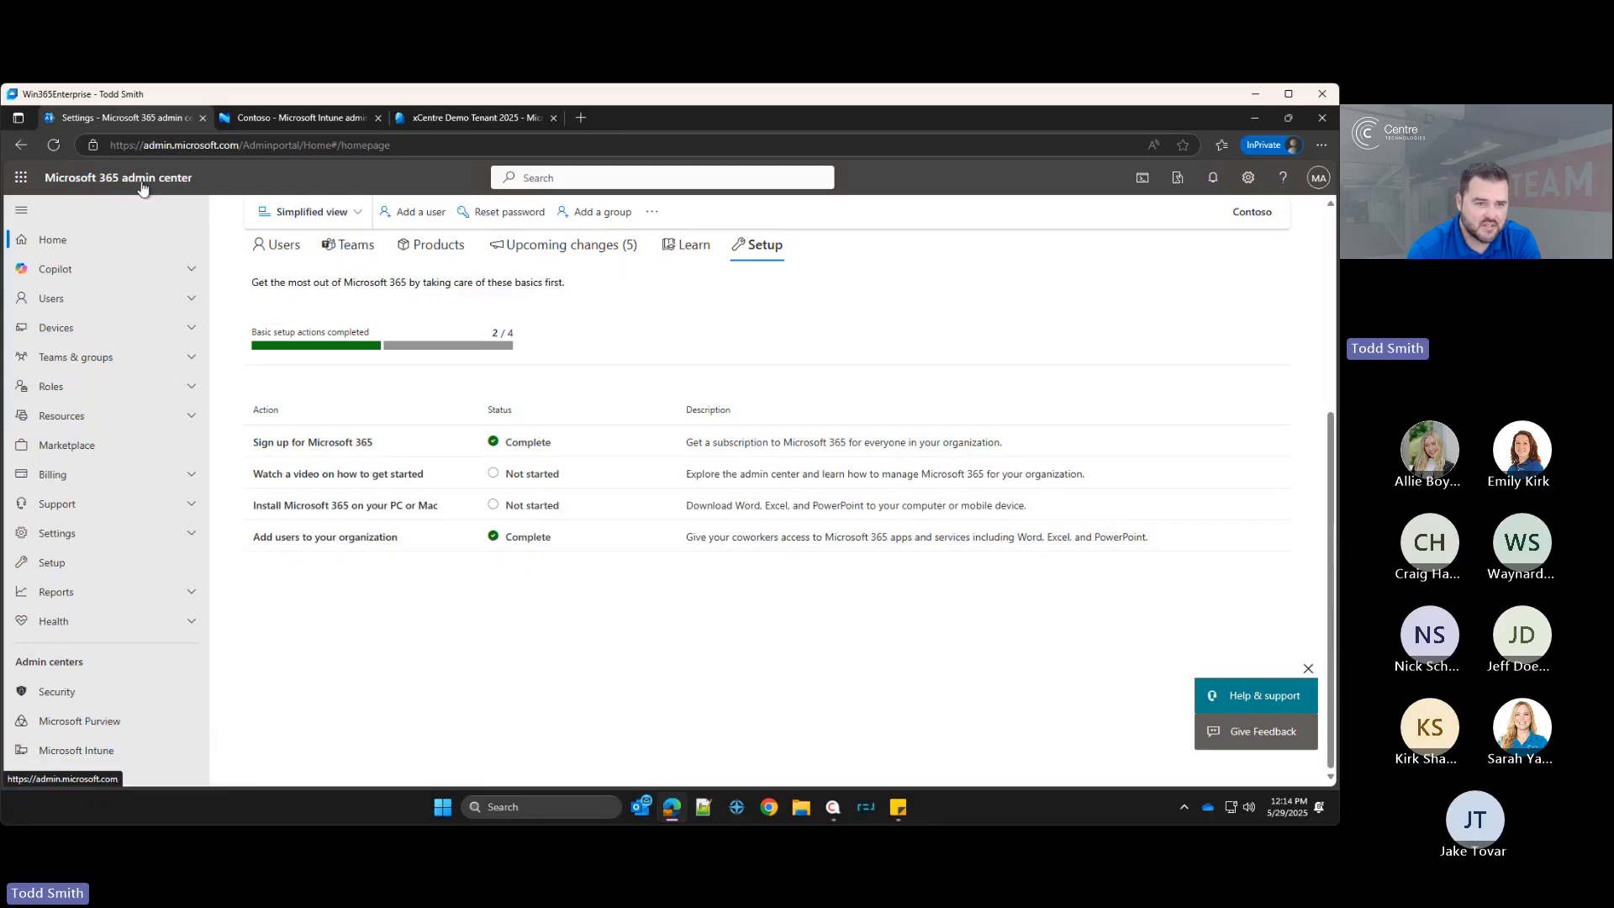
{"action": "scroll", "coordinate": [71, 502], "scroll_direction": "down", "scroll_amount": 3}
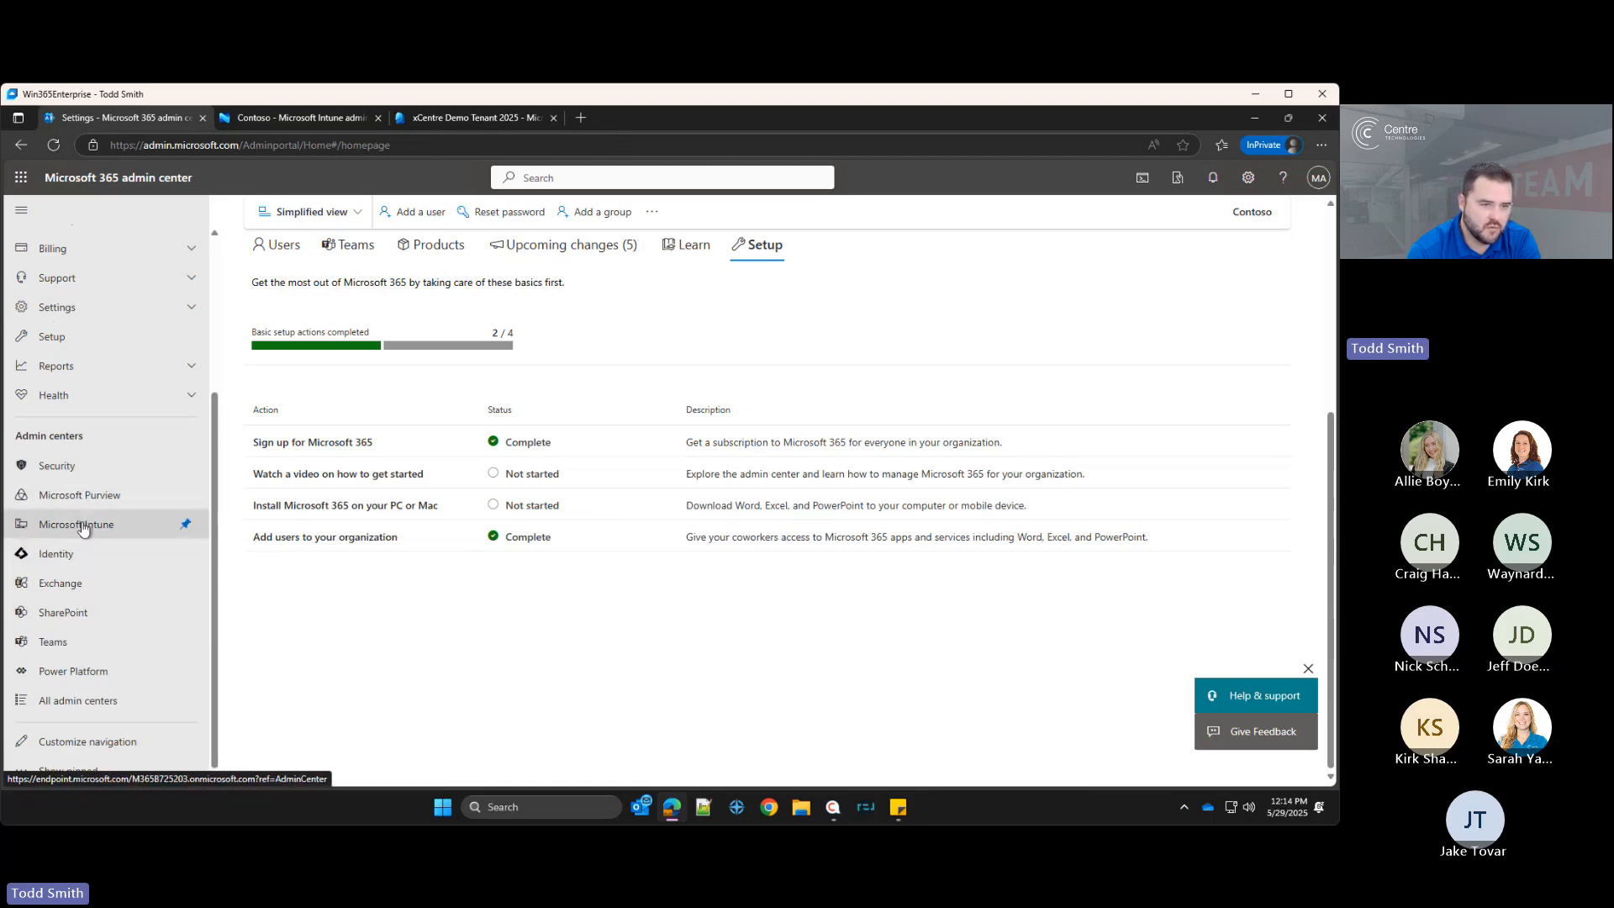
{"action": "left_click", "coordinate": [69, 557]}
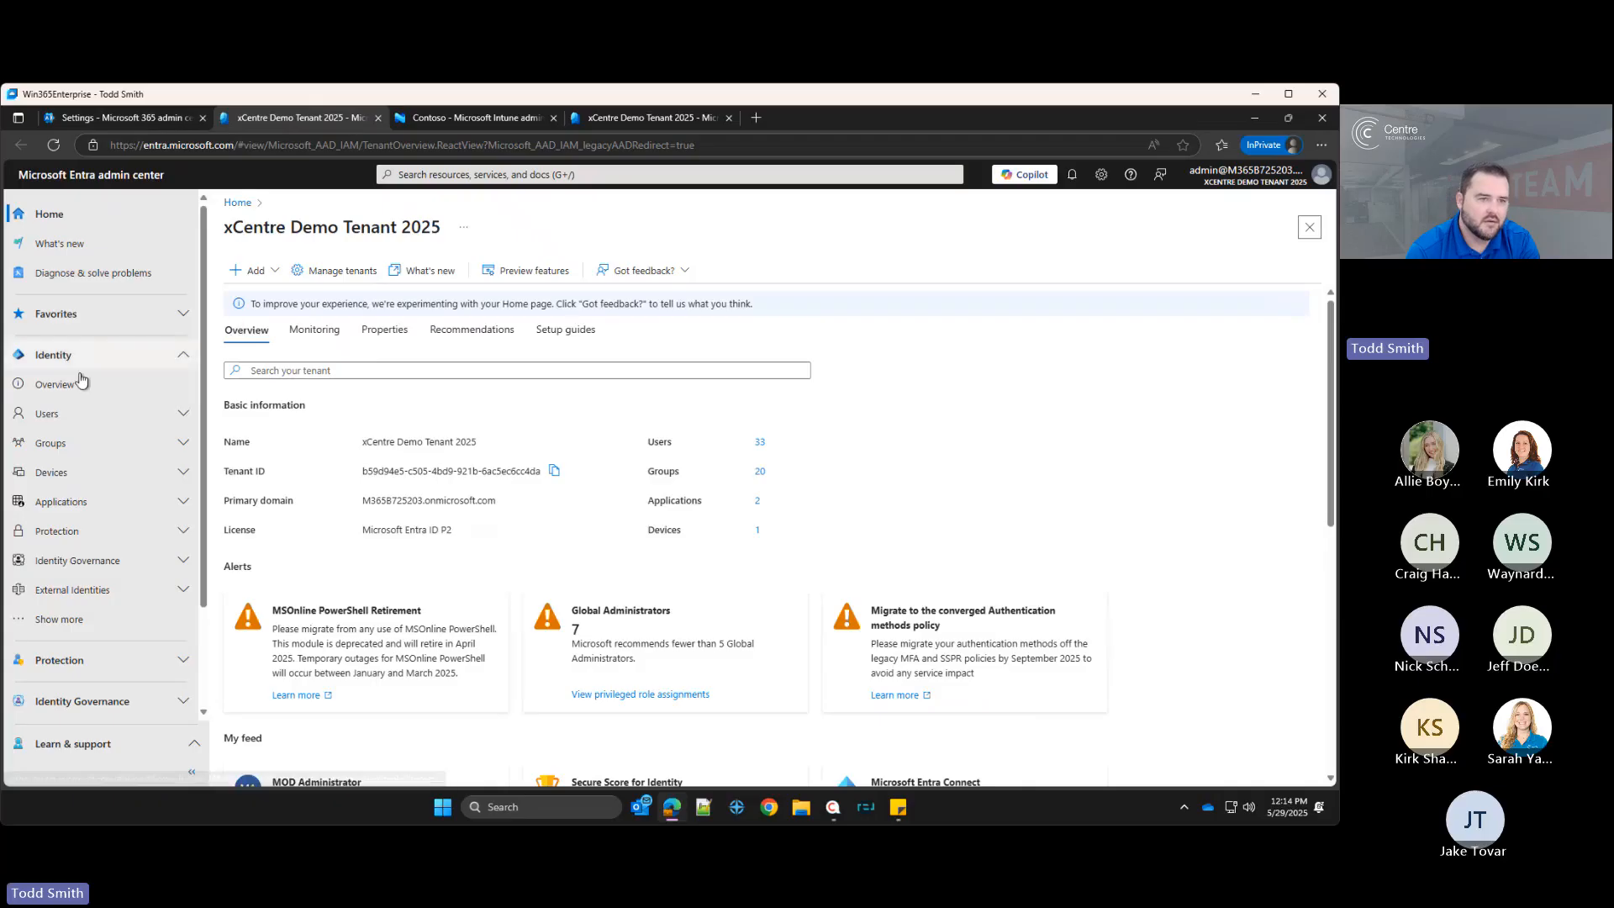
Step: Open Device settings in Microsoft Entra and try restricting device join to Selected users before restoring All
{"action": "left_click", "coordinate": [69, 473]}
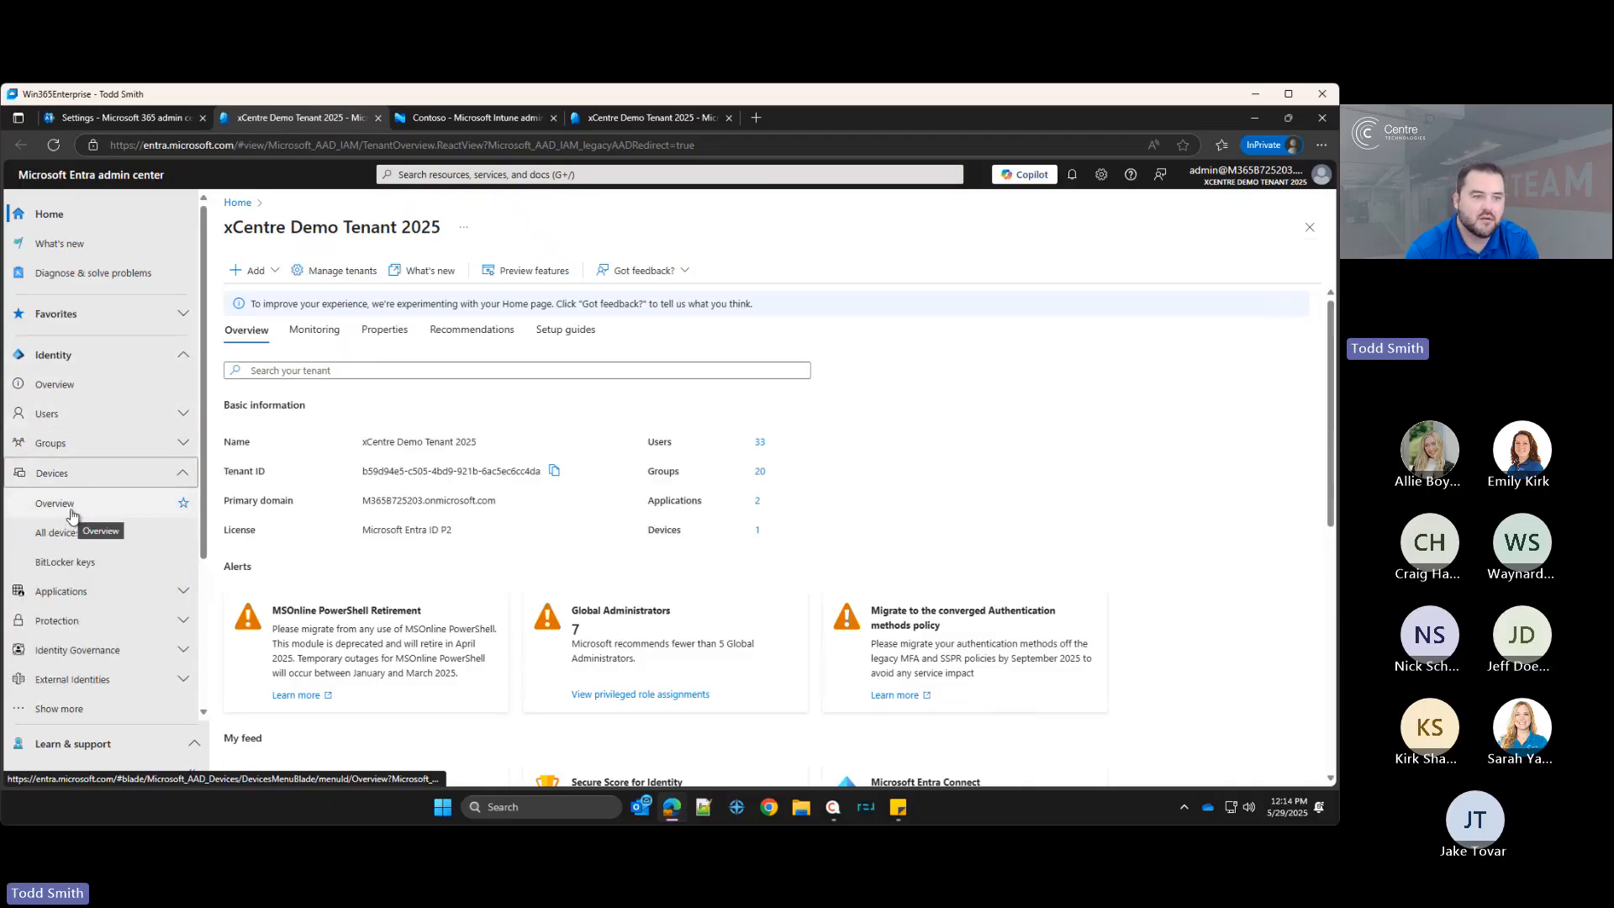
{"action": "left_click", "coordinate": [55, 504]}
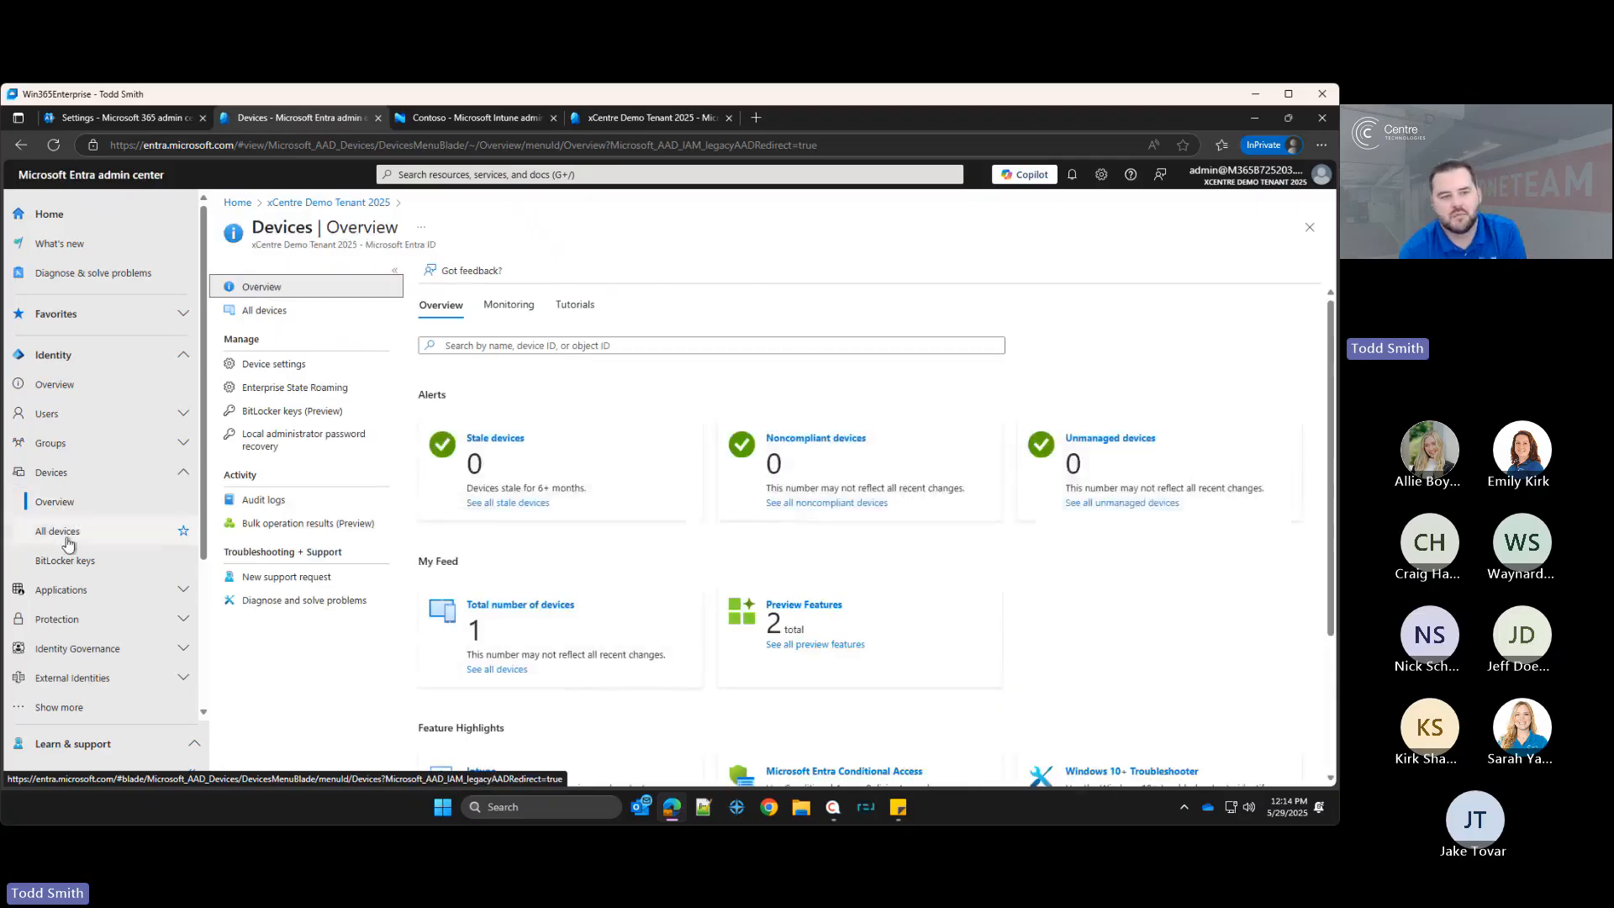
{"action": "left_click", "coordinate": [71, 534]}
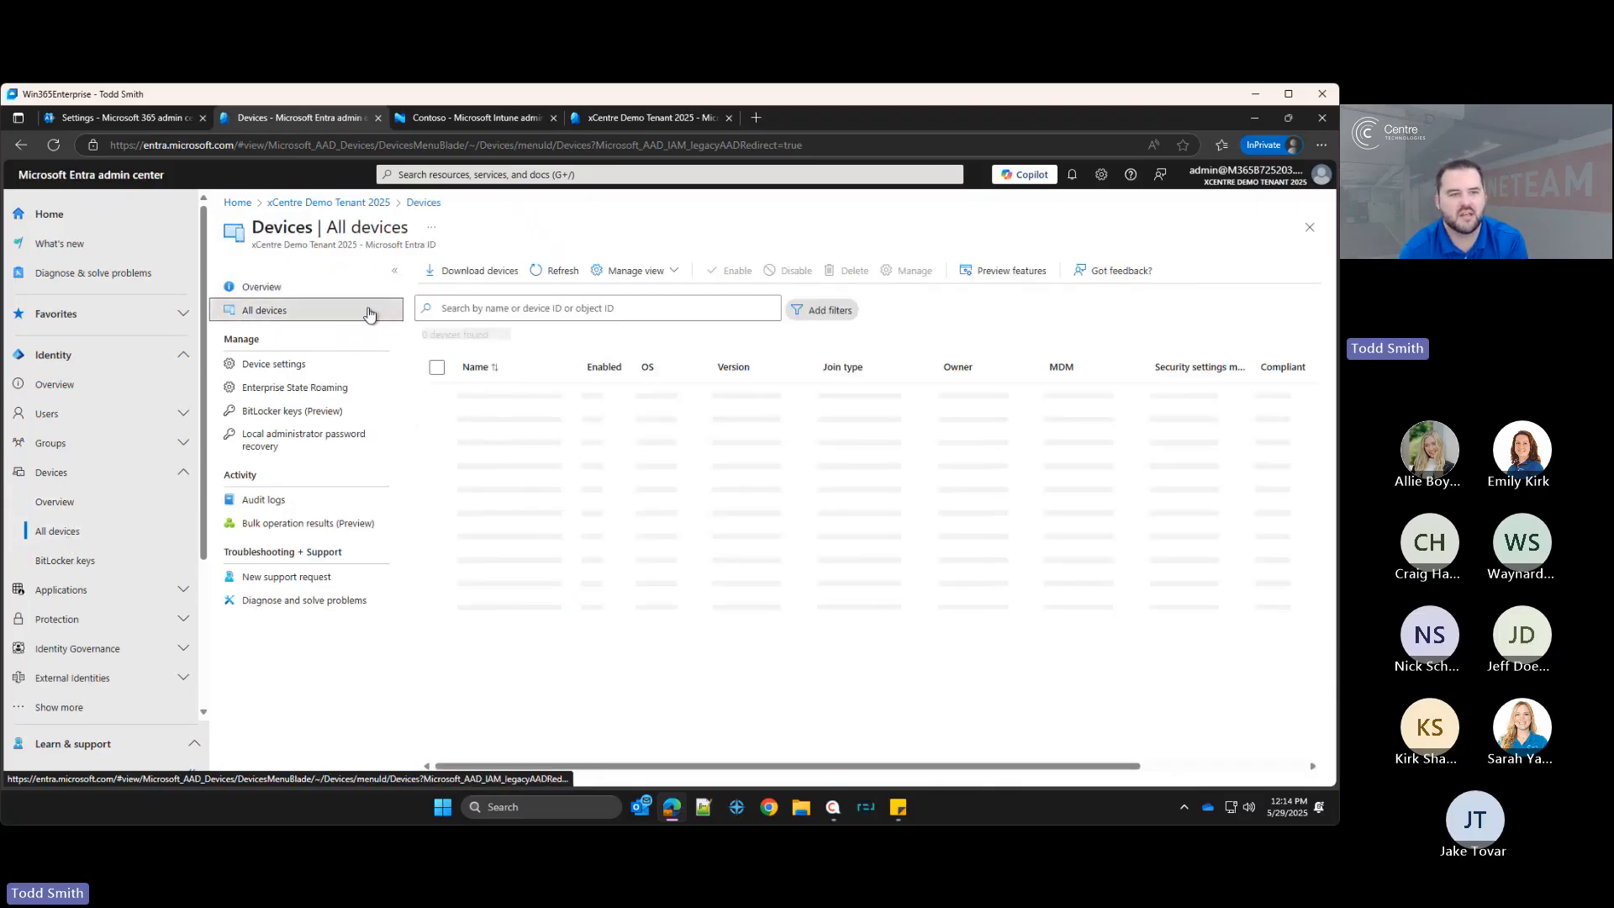
{"action": "left_click", "coordinate": [274, 370]}
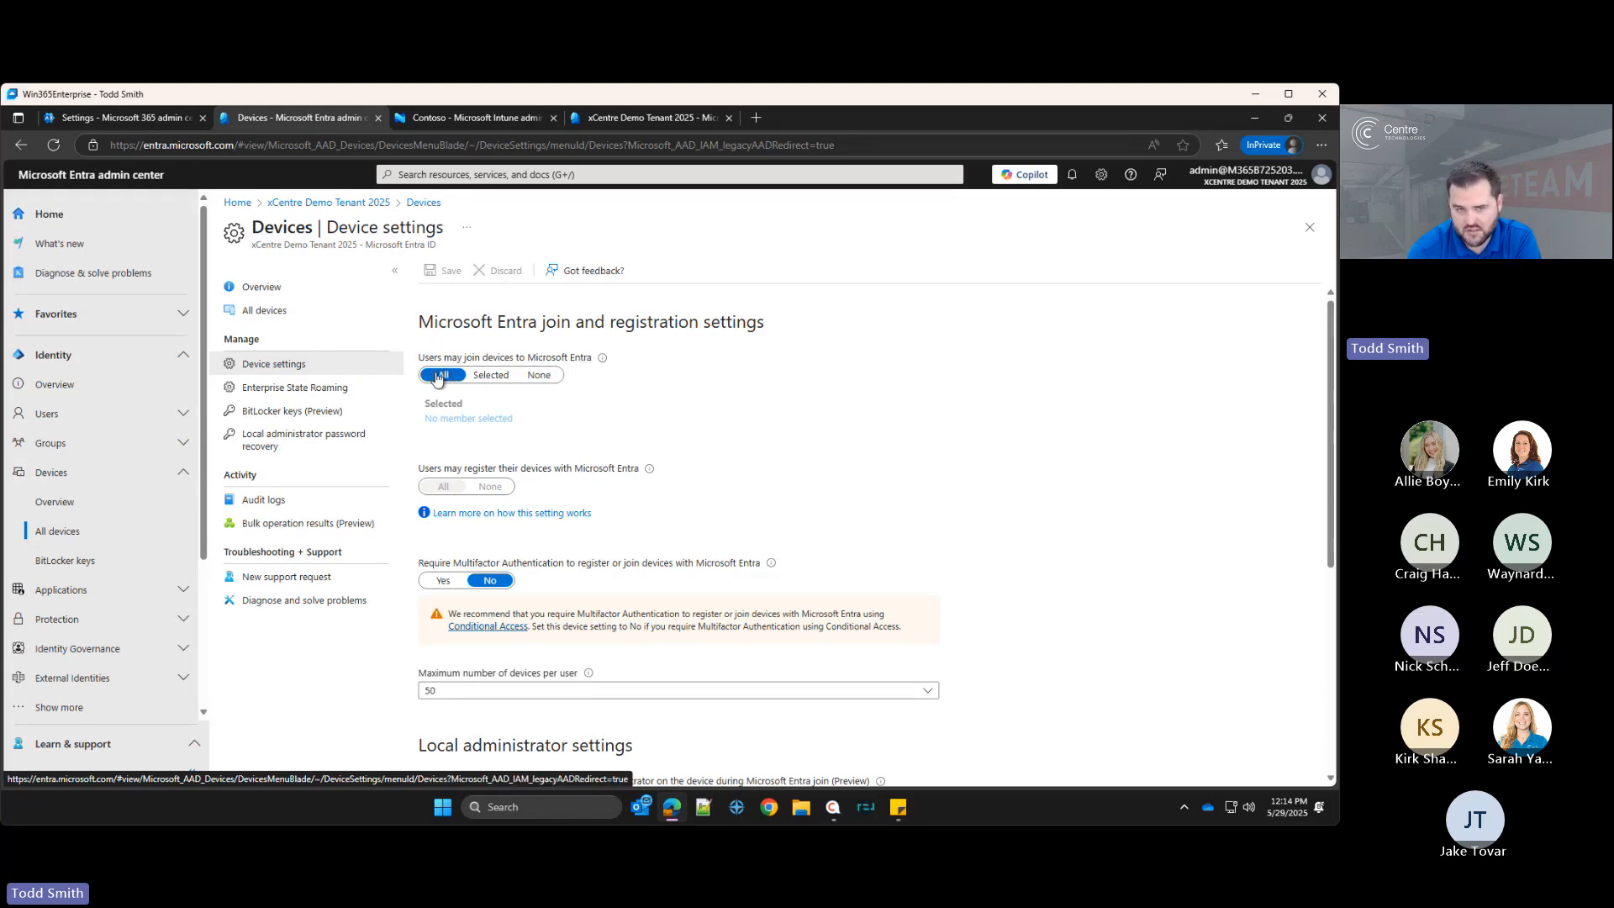
{"action": "left_click", "coordinate": [477, 375]}
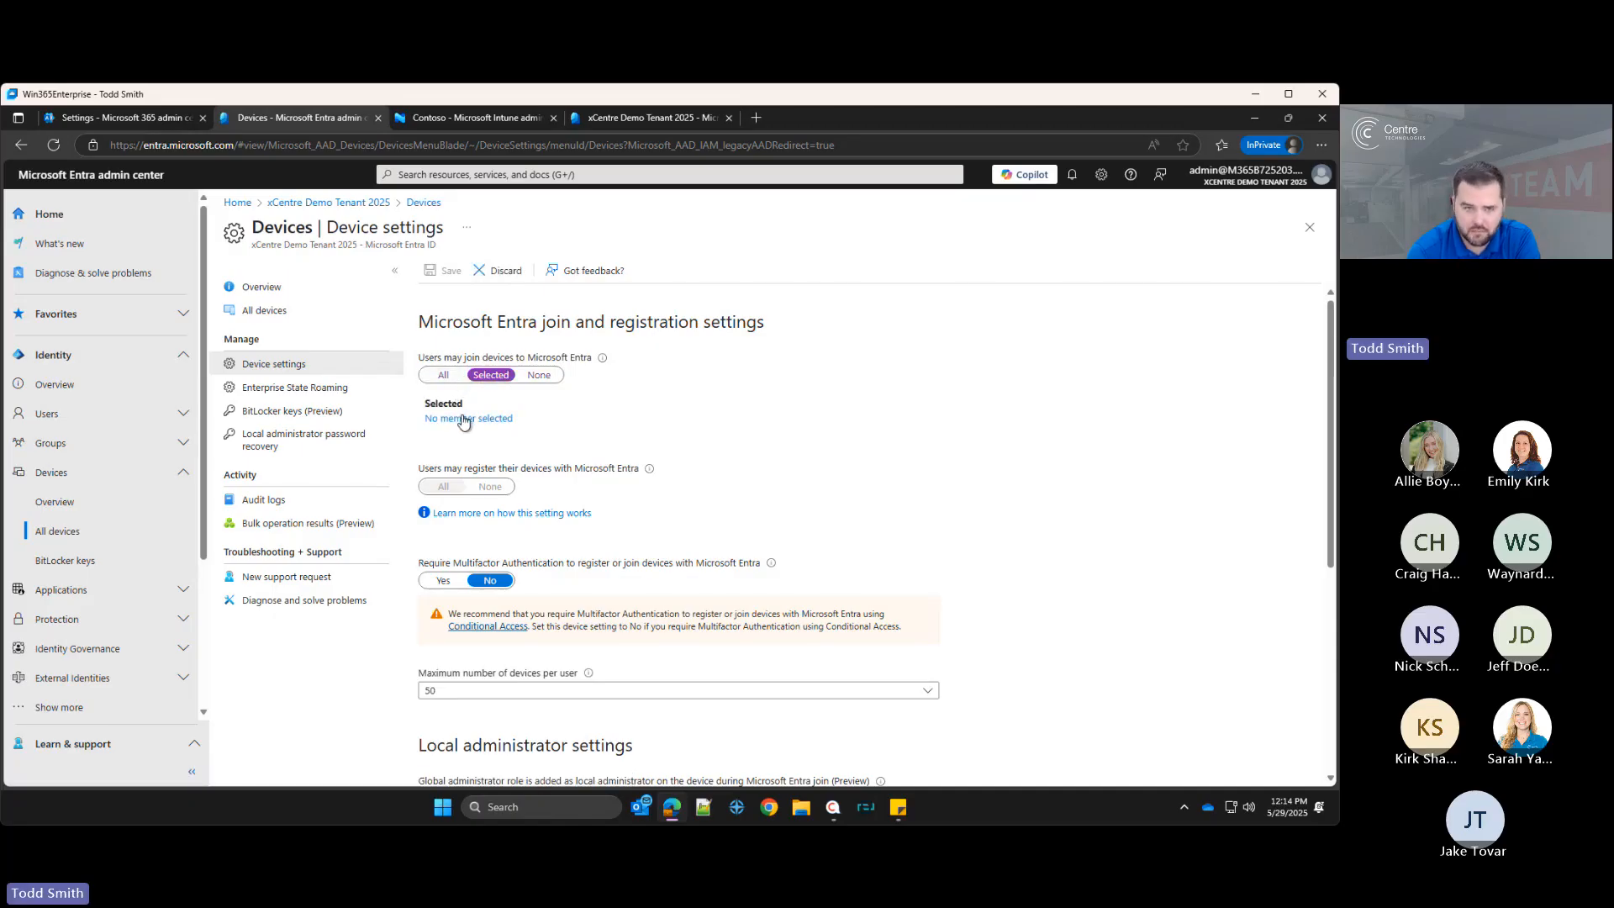
{"action": "left_click", "coordinate": [445, 375]}
Step: Set the option adding the registering user as local administrator during Entra join to None
{"action": "scroll", "coordinate": [756, 442], "scroll_direction": "down", "scroll_amount": 2}
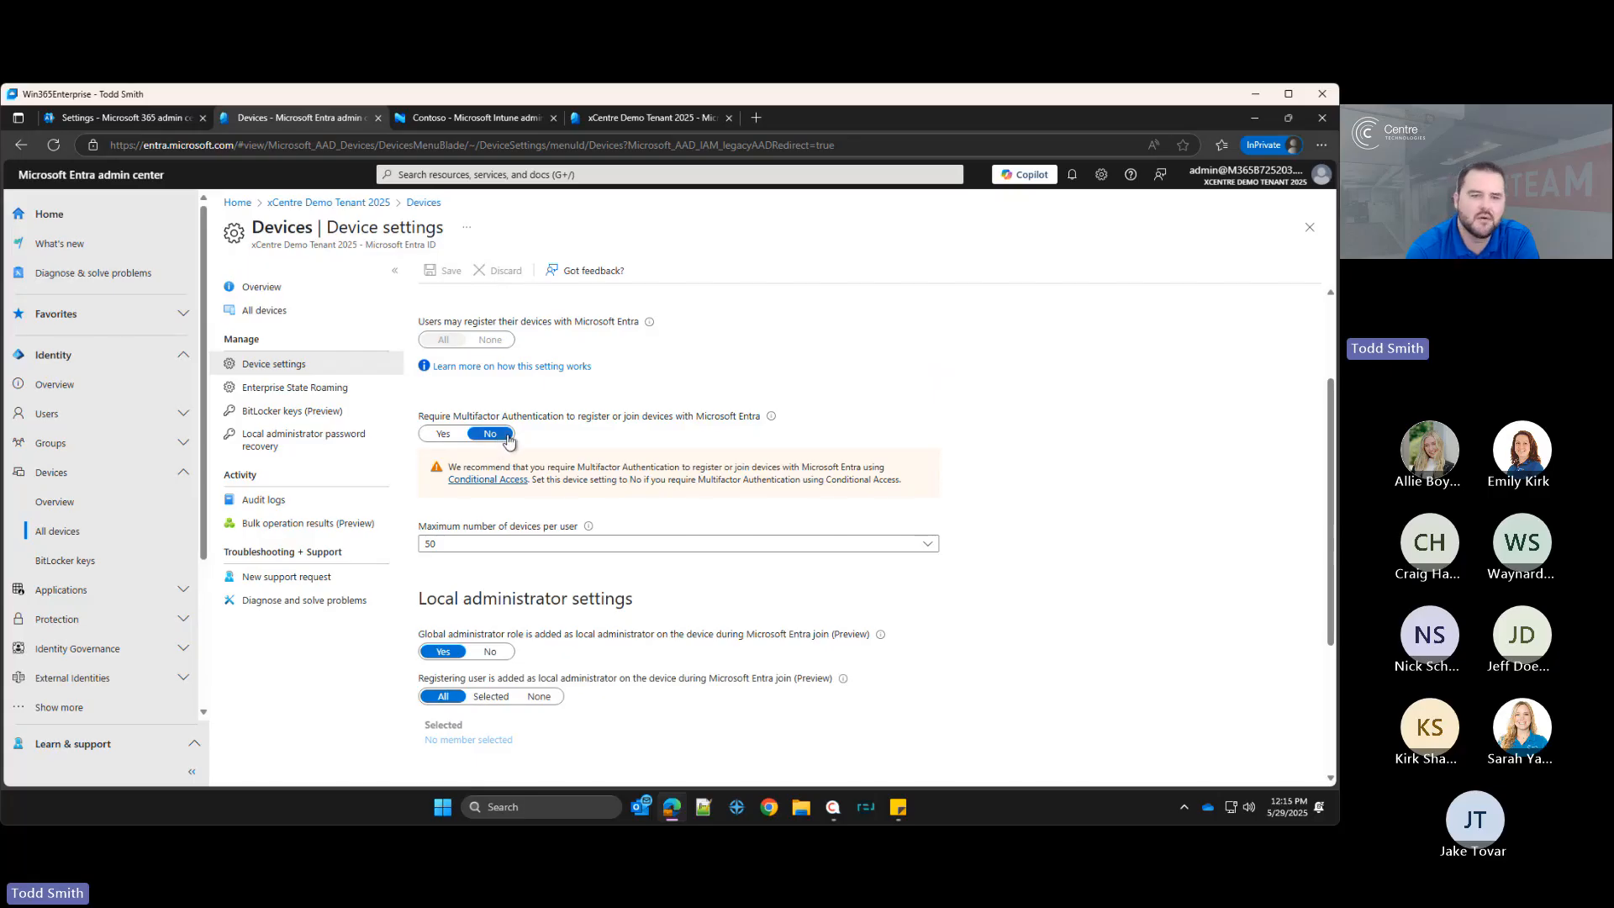
{"action": "scroll", "coordinate": [530, 656], "scroll_direction": "down", "scroll_amount": 2}
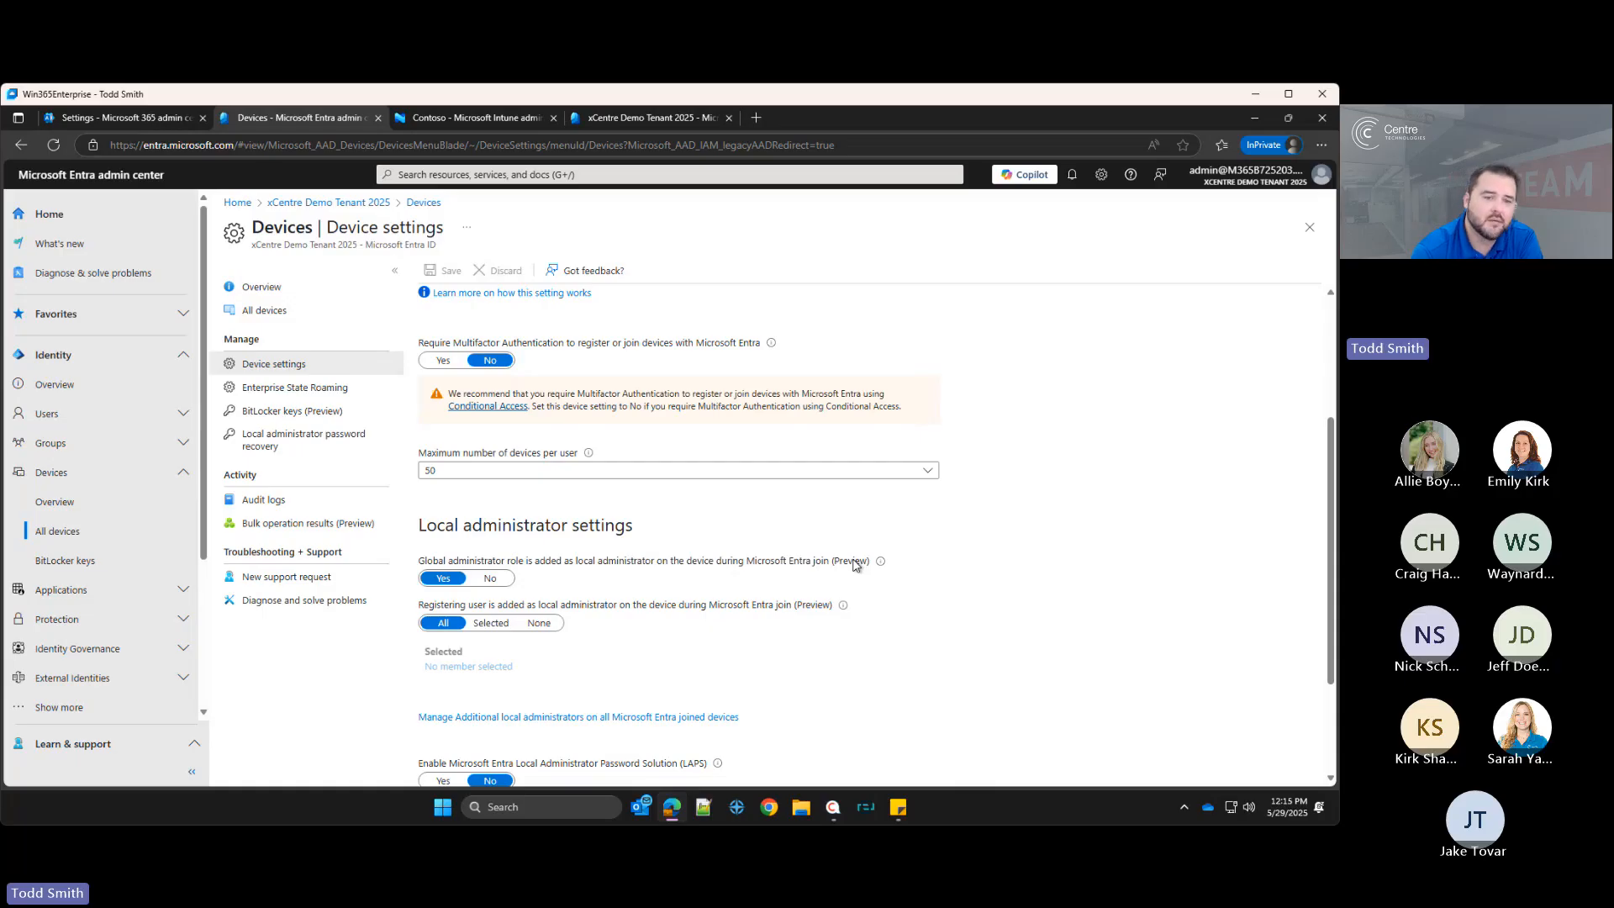
{"action": "scroll", "coordinate": [856, 564], "scroll_direction": "down", "scroll_amount": 1}
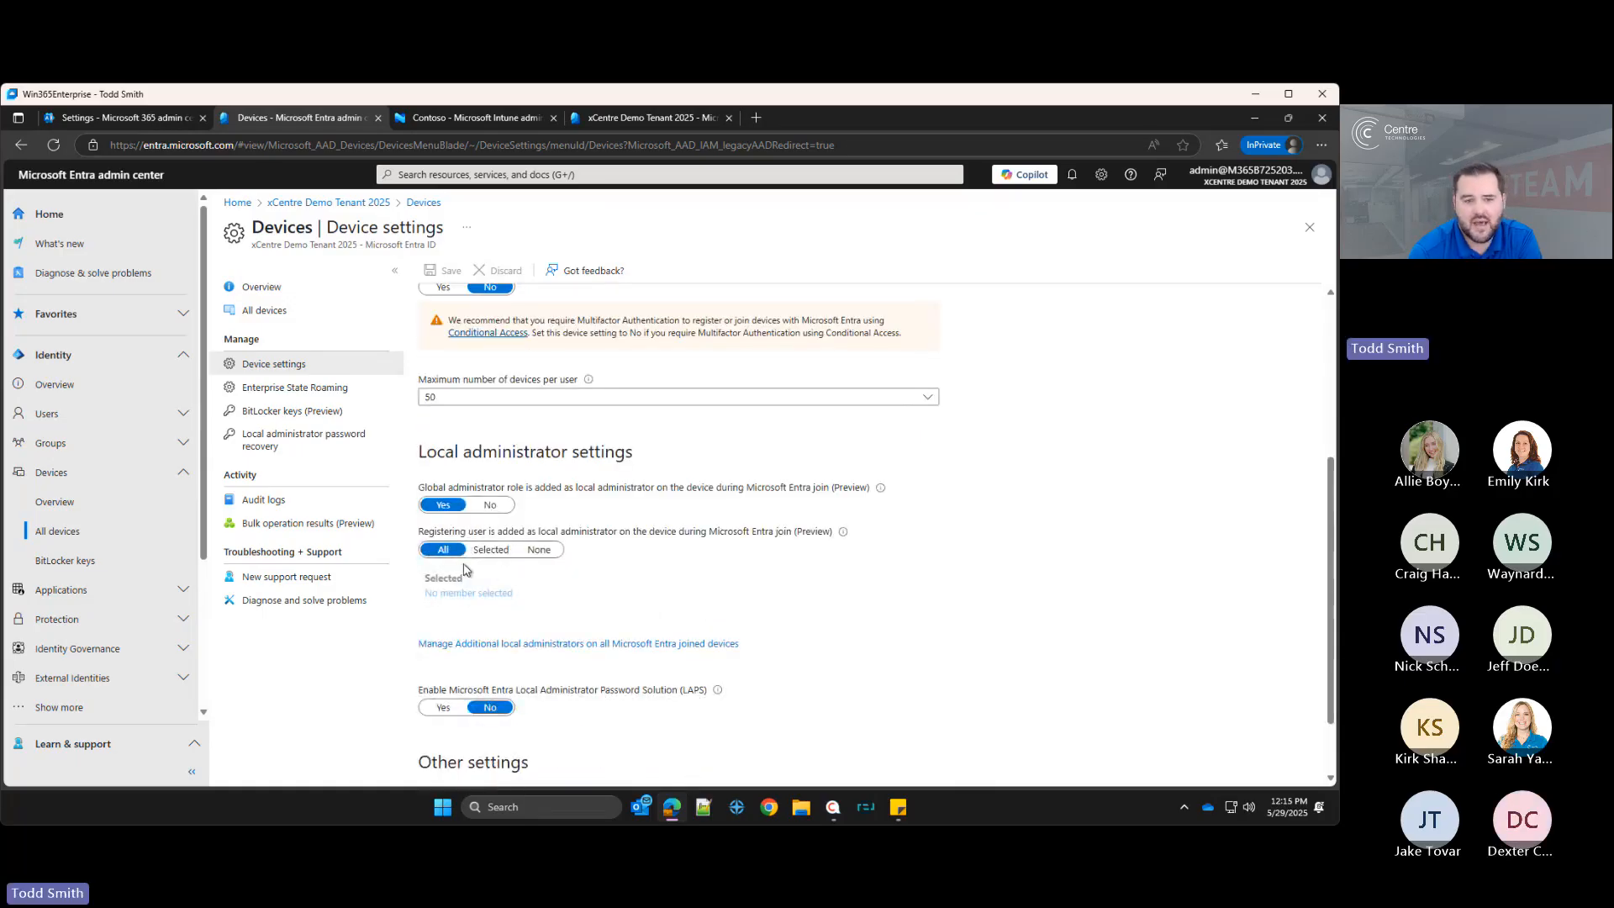
{"action": "left_click", "coordinate": [534, 549]}
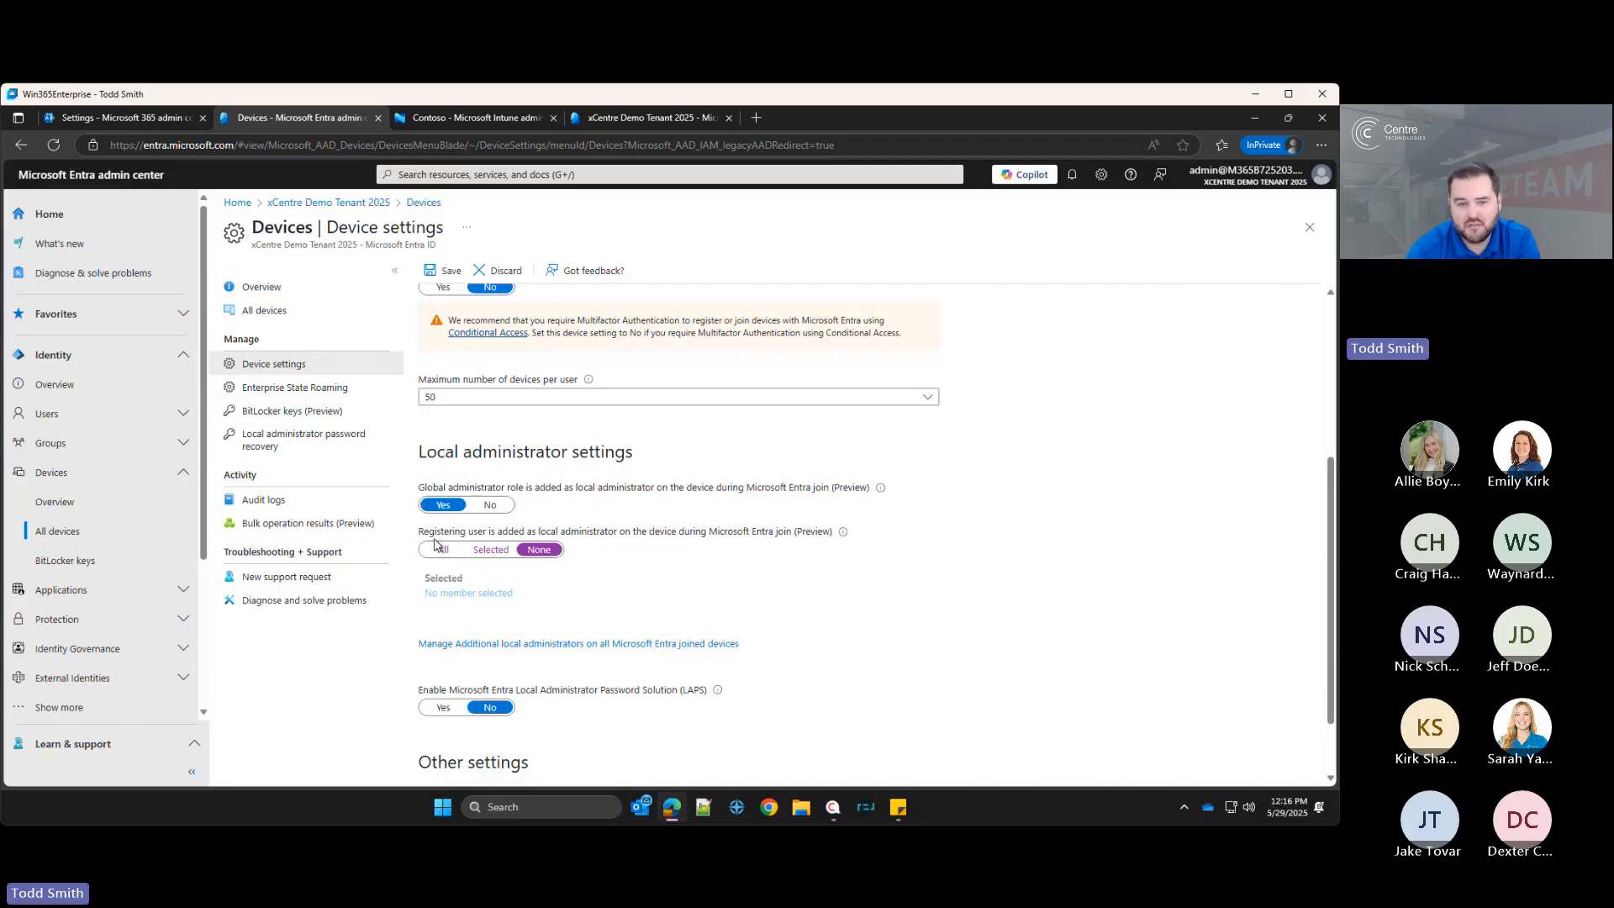
{"action": "left_click", "coordinate": [500, 553]}
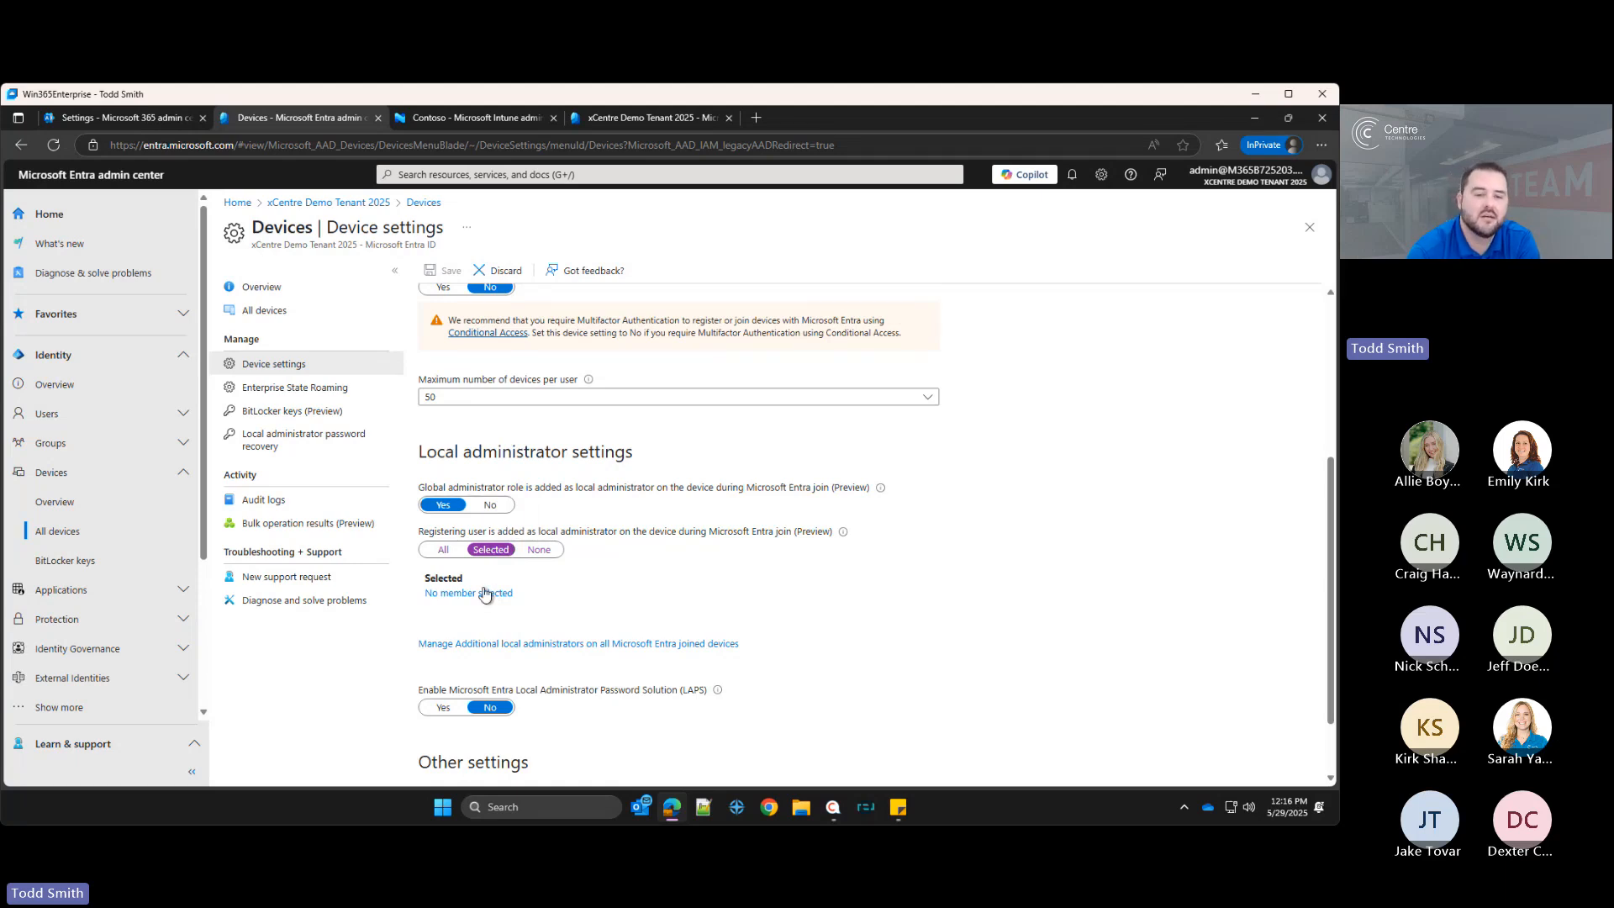
{"action": "left_click", "coordinate": [485, 595]}
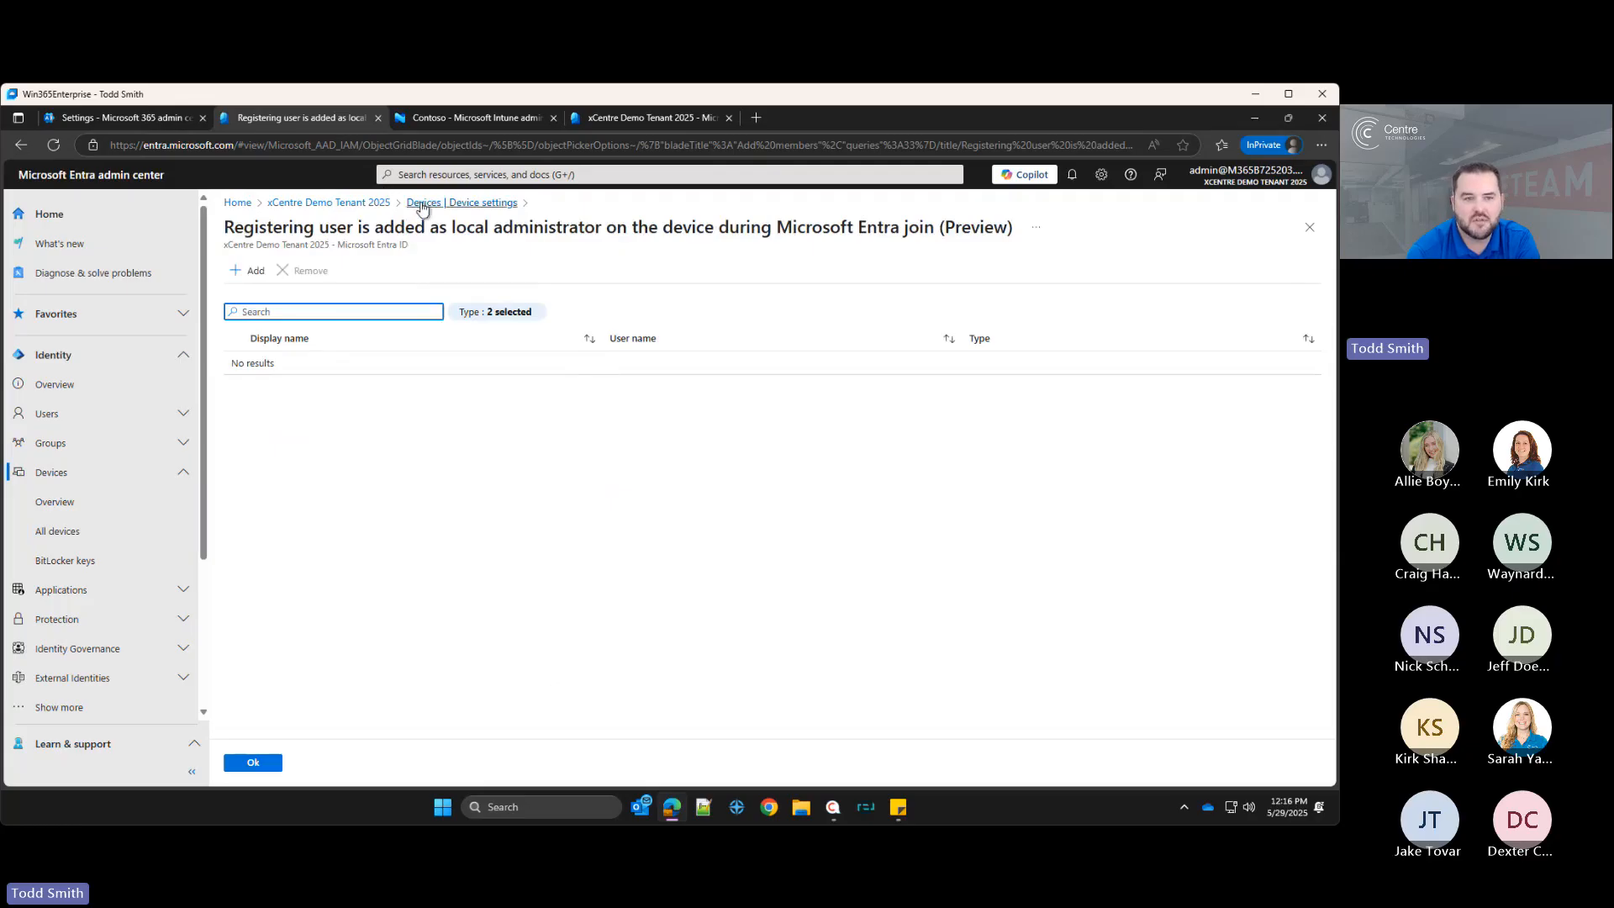
{"action": "left_click", "coordinate": [423, 204]}
{"action": "left_click", "coordinate": [540, 551]}
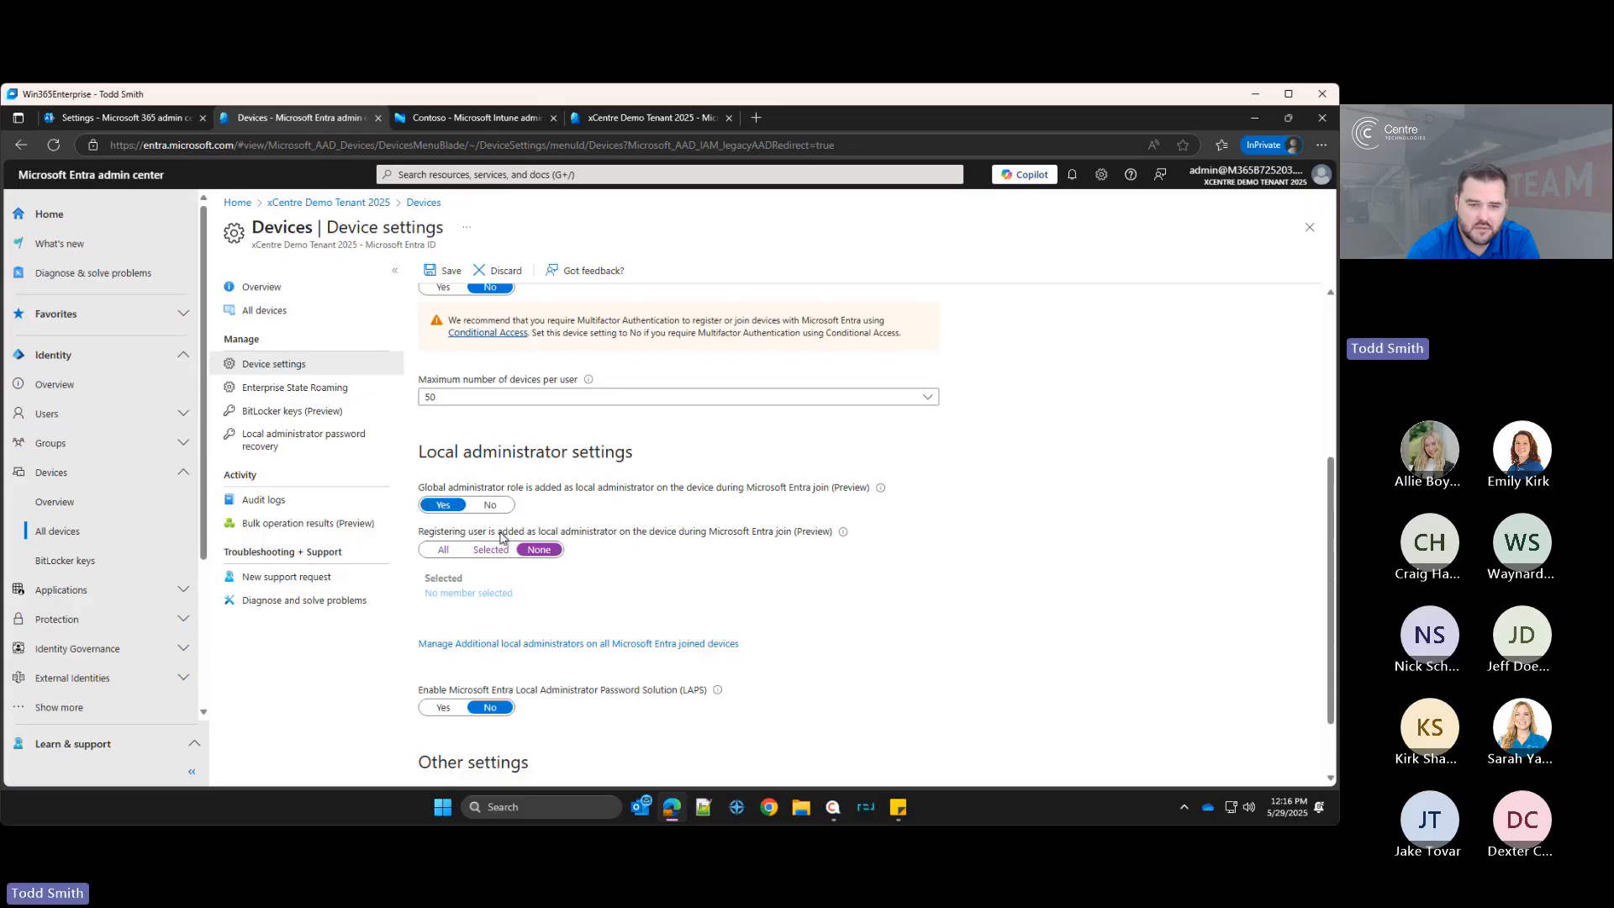
Step: Enable the Microsoft Entra Local Administrator Password Solution (LAPS) setting
{"action": "scroll", "coordinate": [679, 533], "scroll_direction": "down", "scroll_amount": 1}
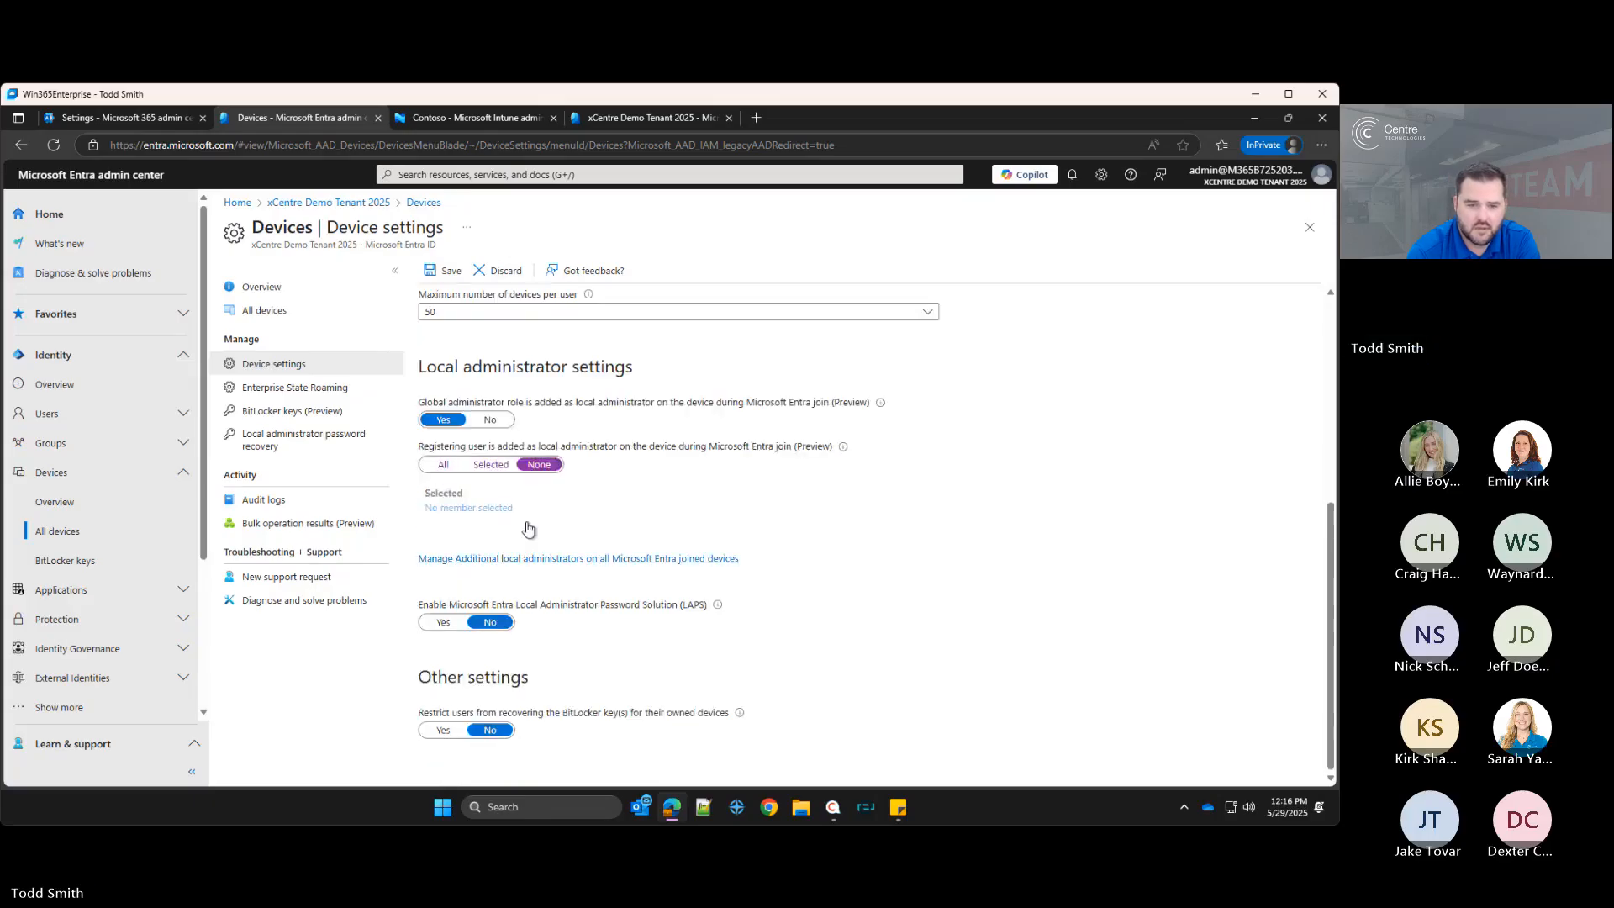
{"action": "scroll", "coordinate": [511, 510], "scroll_direction": "up", "scroll_amount": 4}
{"action": "scroll", "coordinate": [639, 572], "scroll_direction": "down", "scroll_amount": 4}
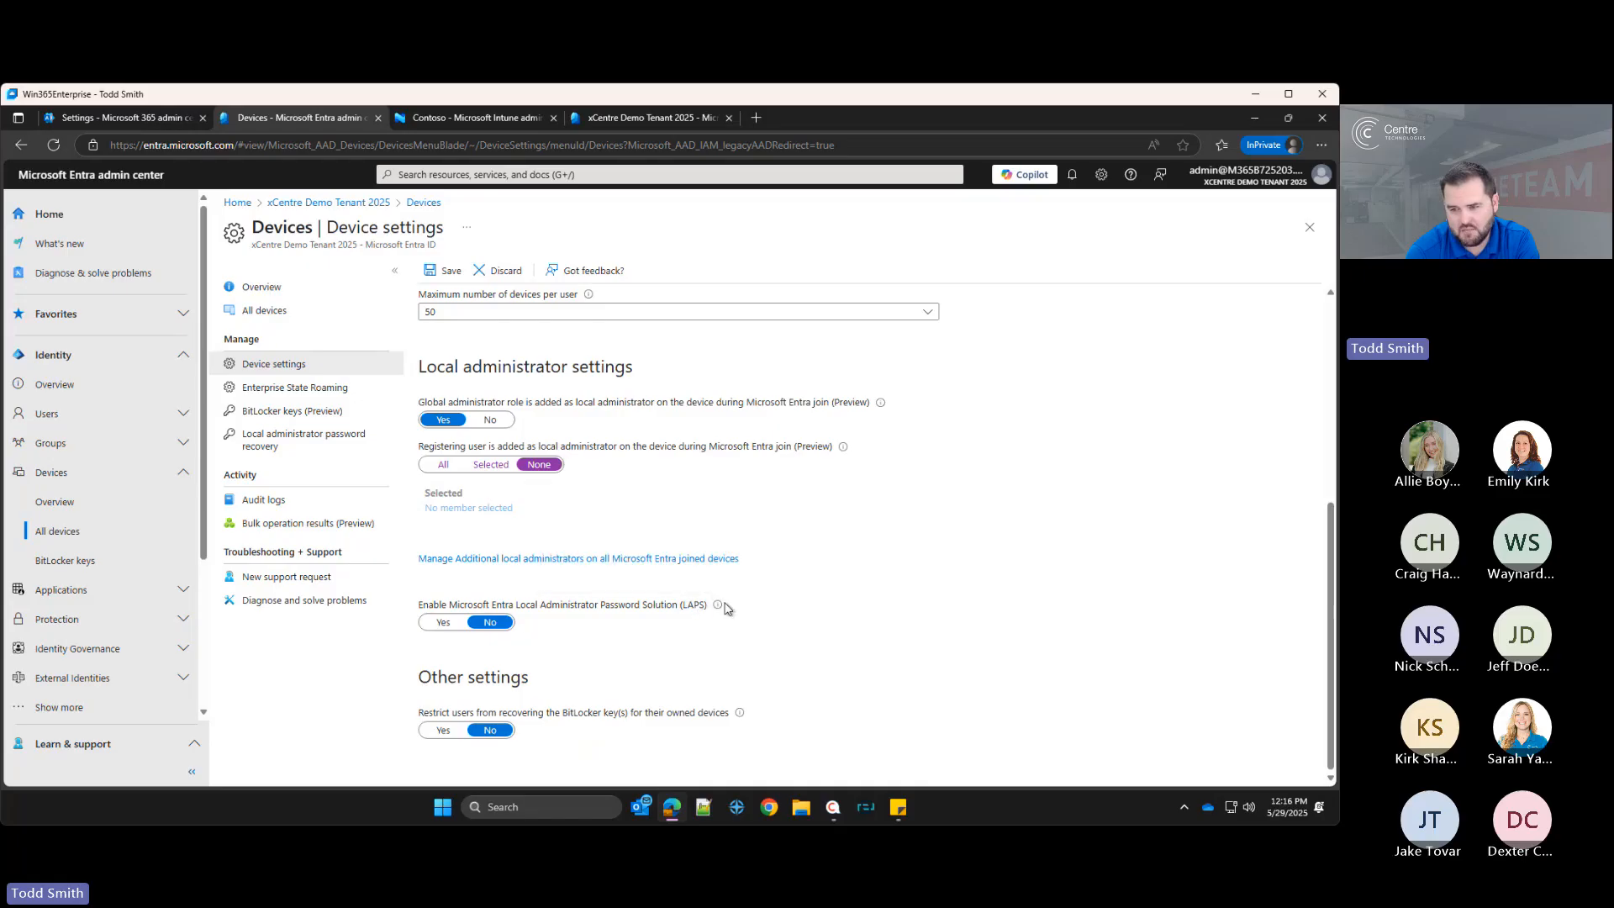
{"action": "left_click", "coordinate": [443, 622]}
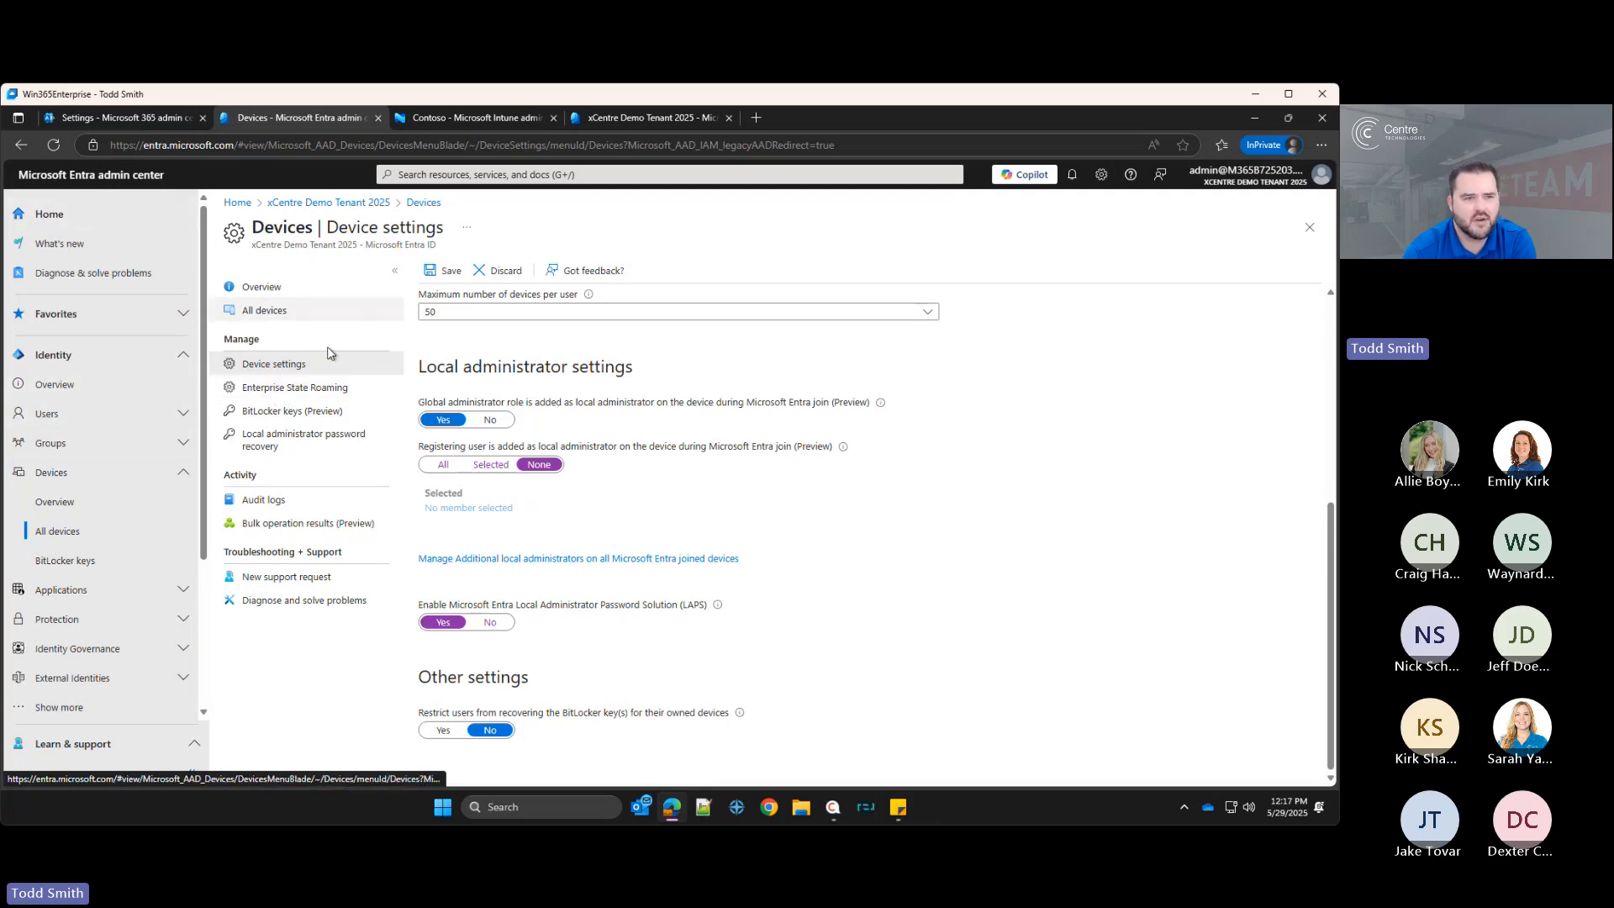
Step: Open All groups and search the group list for intune
{"action": "left_click", "coordinate": [50, 443]}
{"action": "left_click", "coordinate": [58, 505]}
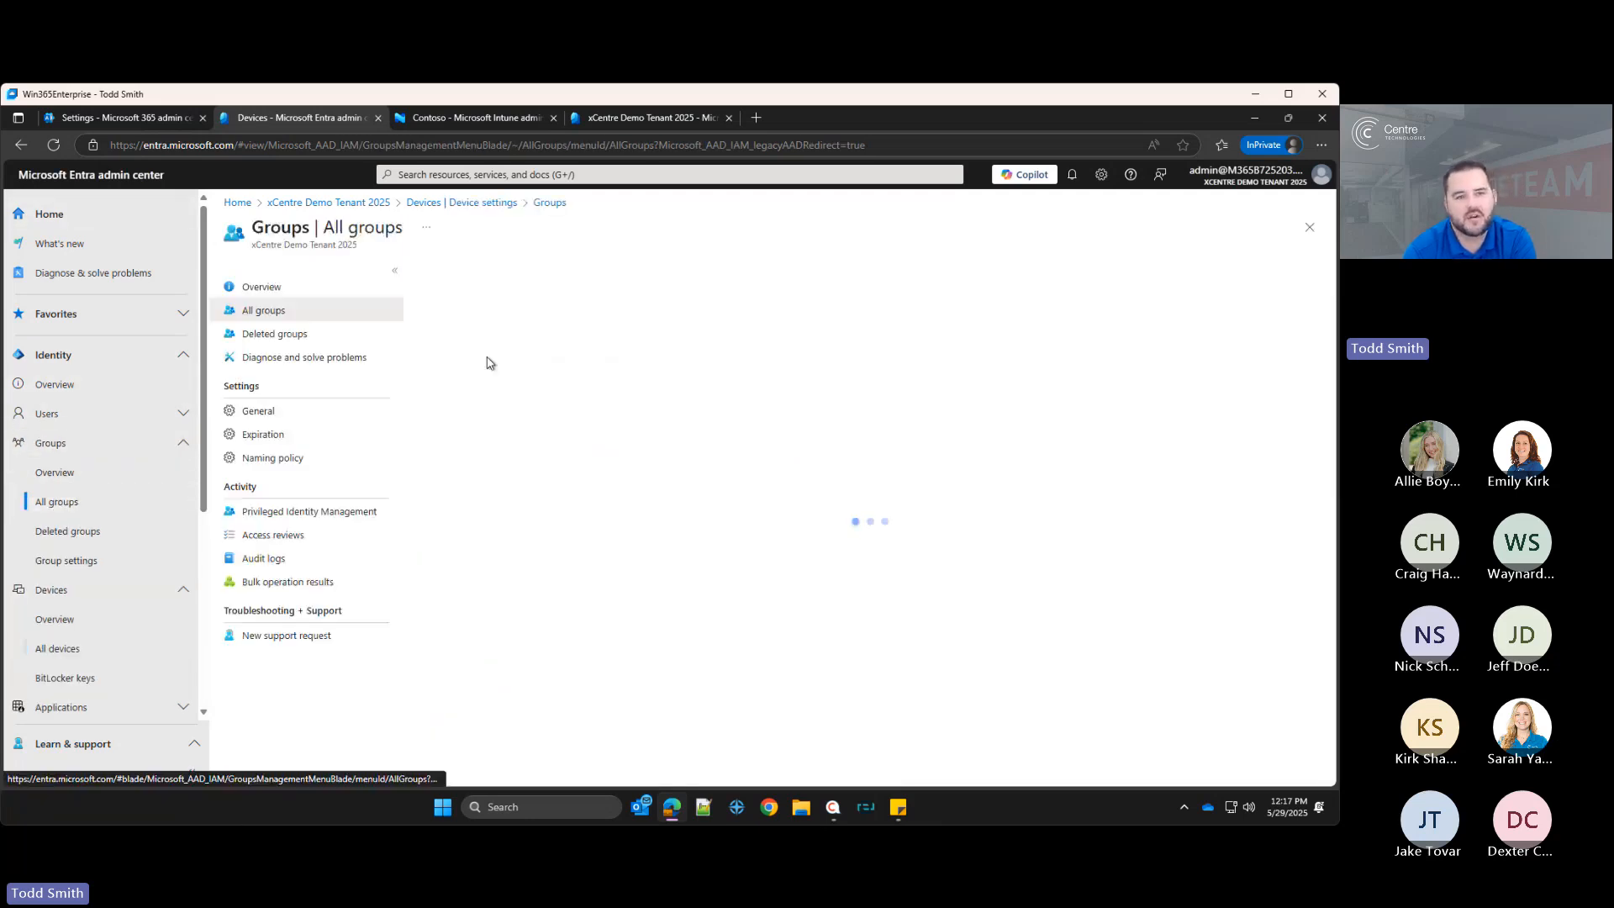
{"action": "left_click", "coordinate": [504, 314]}
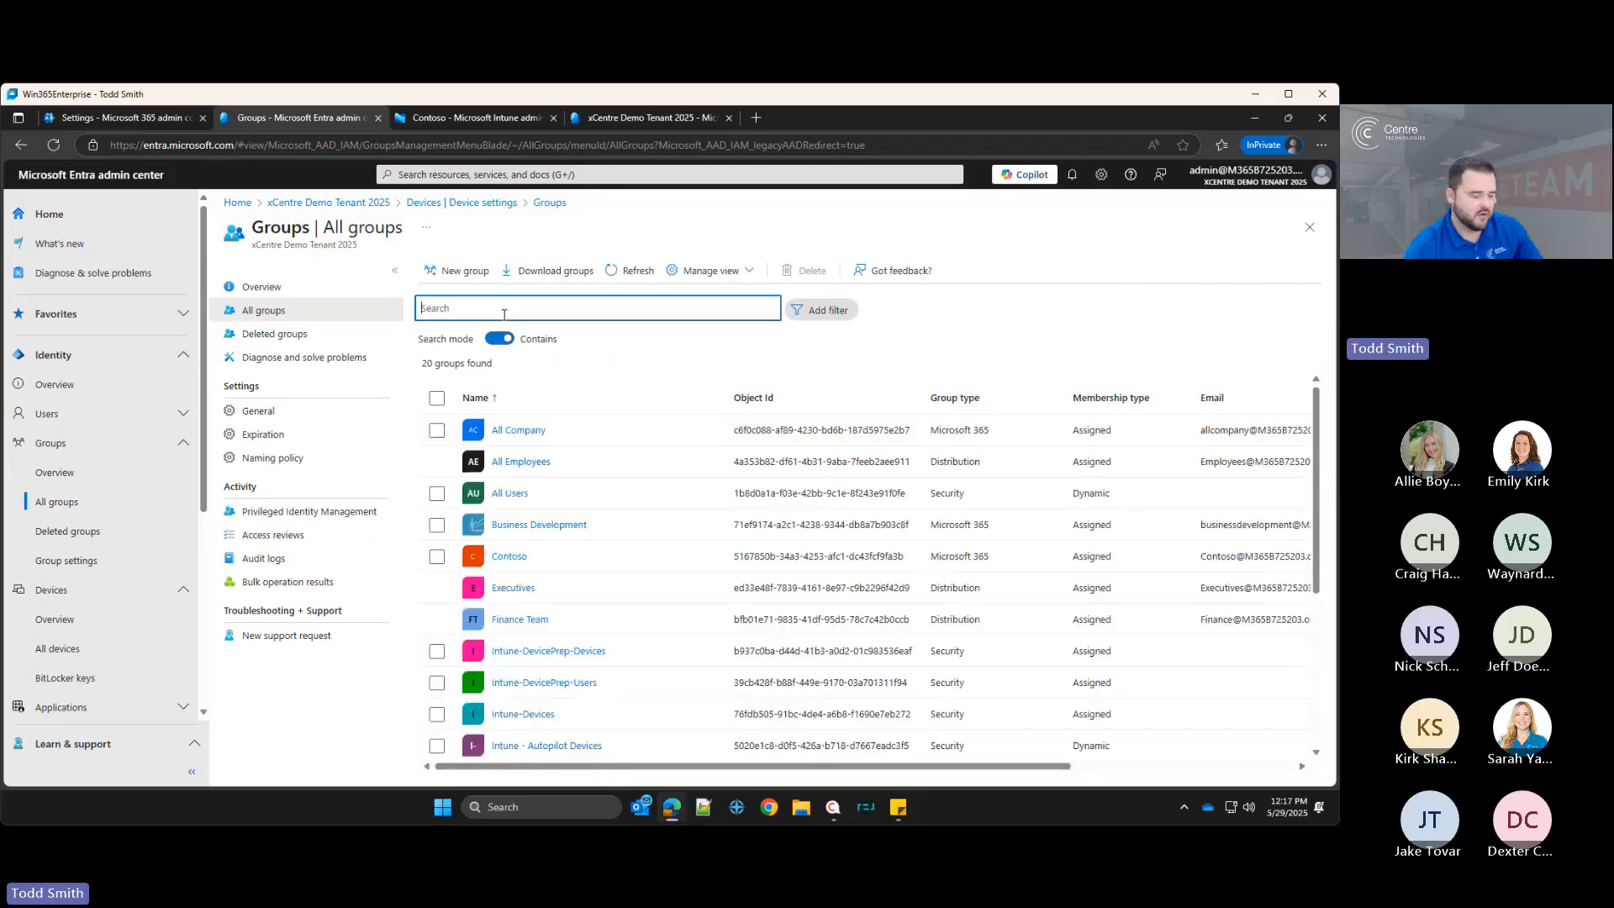
{"action": "type", "text": "ointun"}
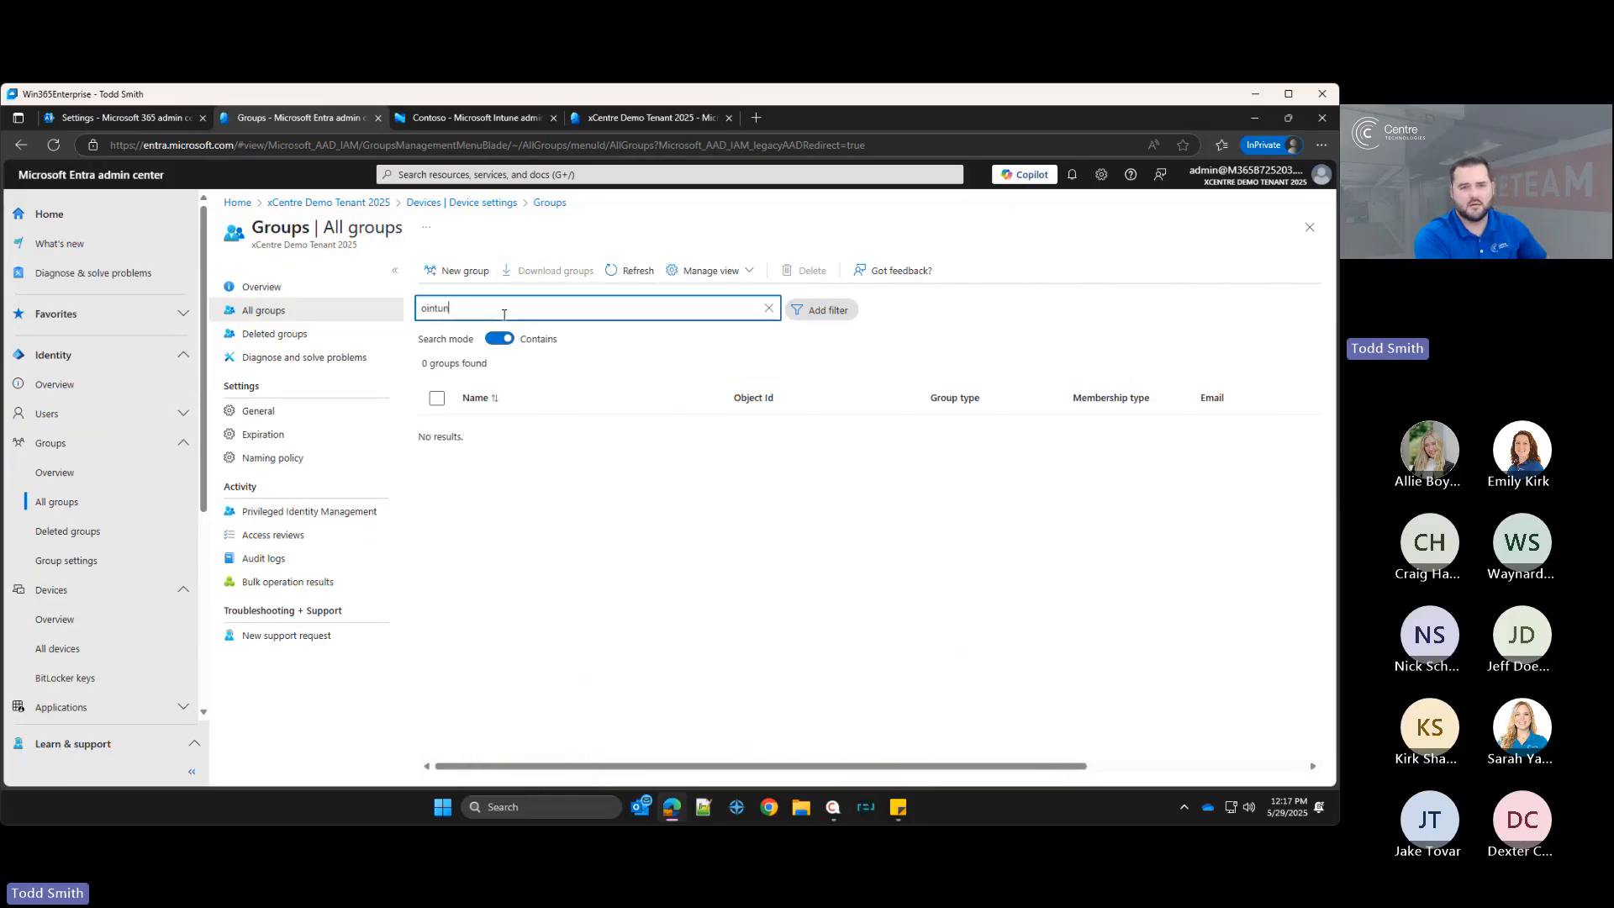
{"action": "type", "text": "tune"}
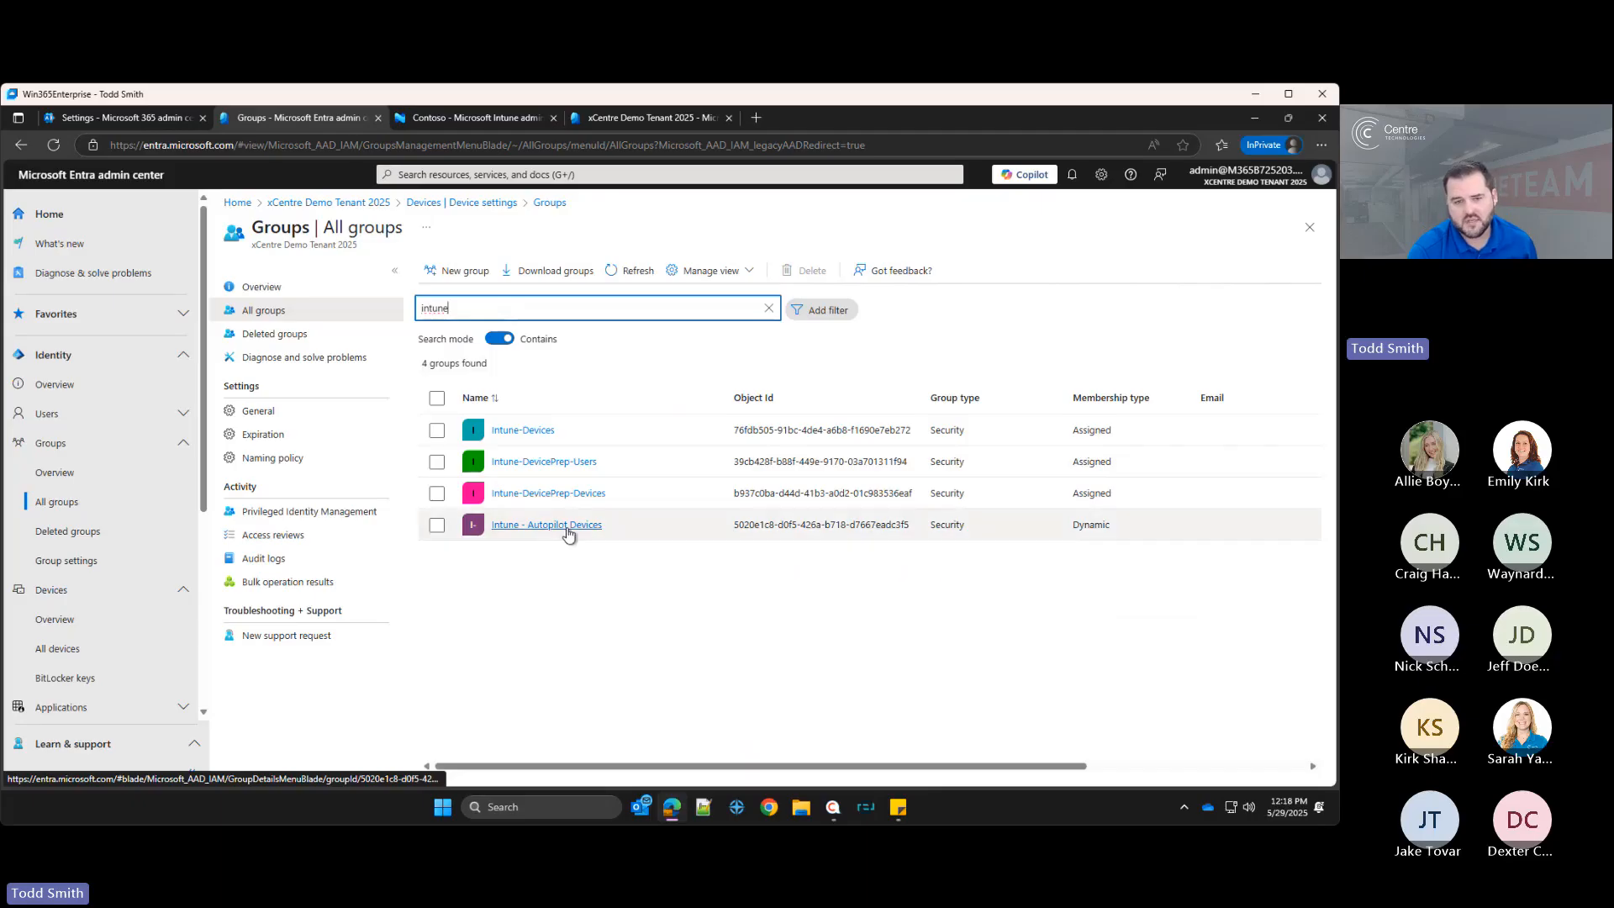
Step: Review the dynamic membership rule syntax of the Intune - Autopilot Devices group and return to All groups
{"action": "left_click", "coordinate": [566, 528]}
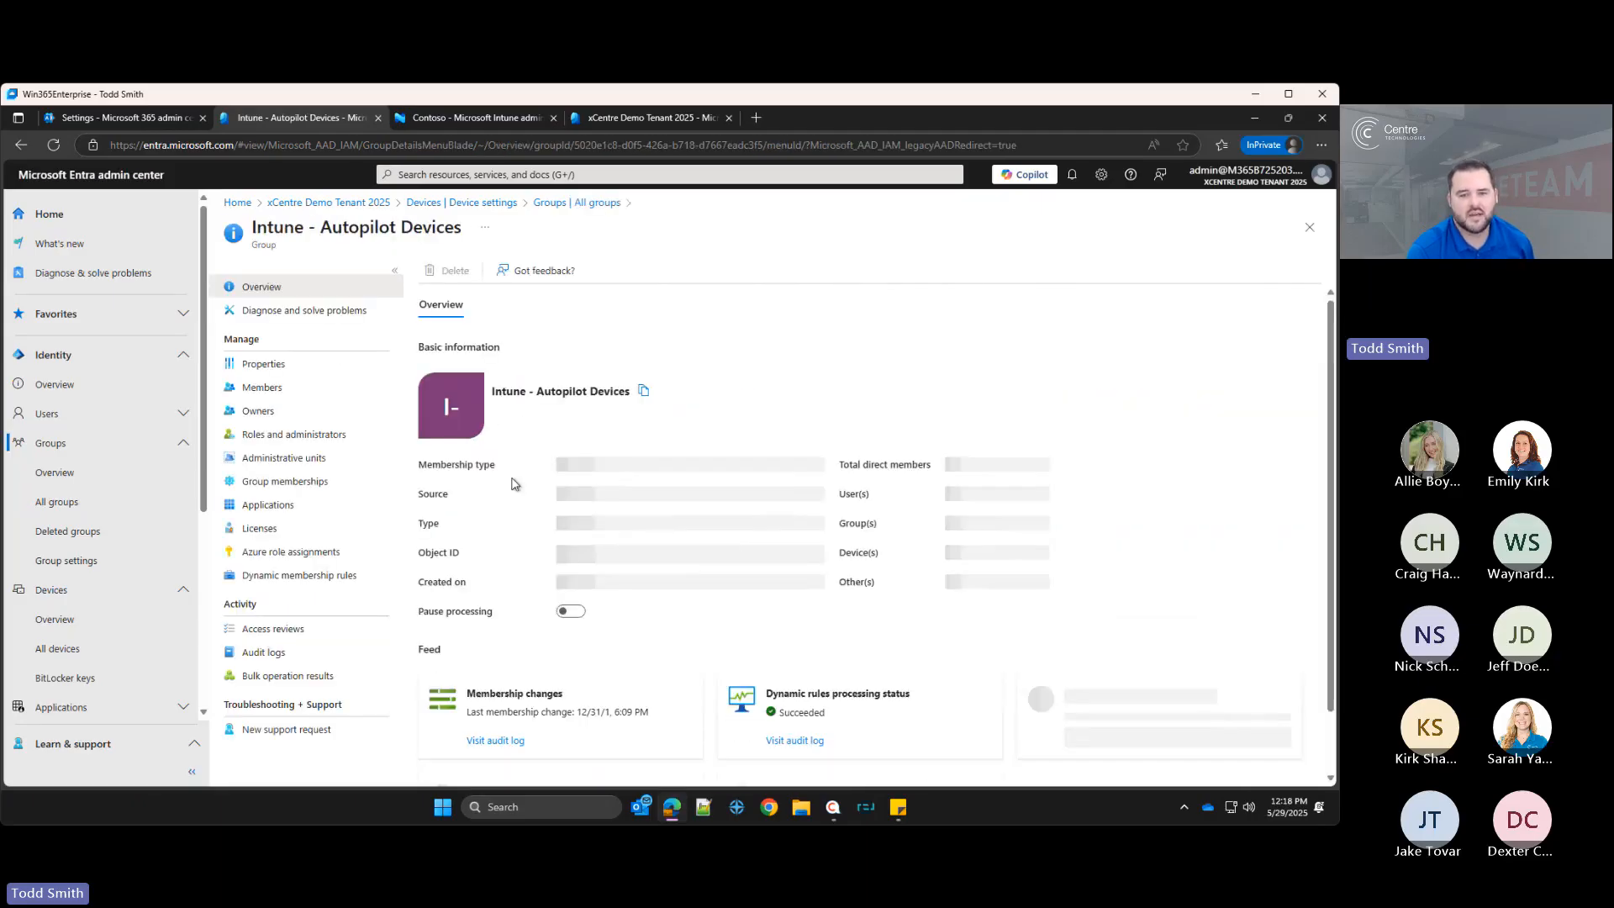
{"action": "left_click", "coordinate": [290, 575]}
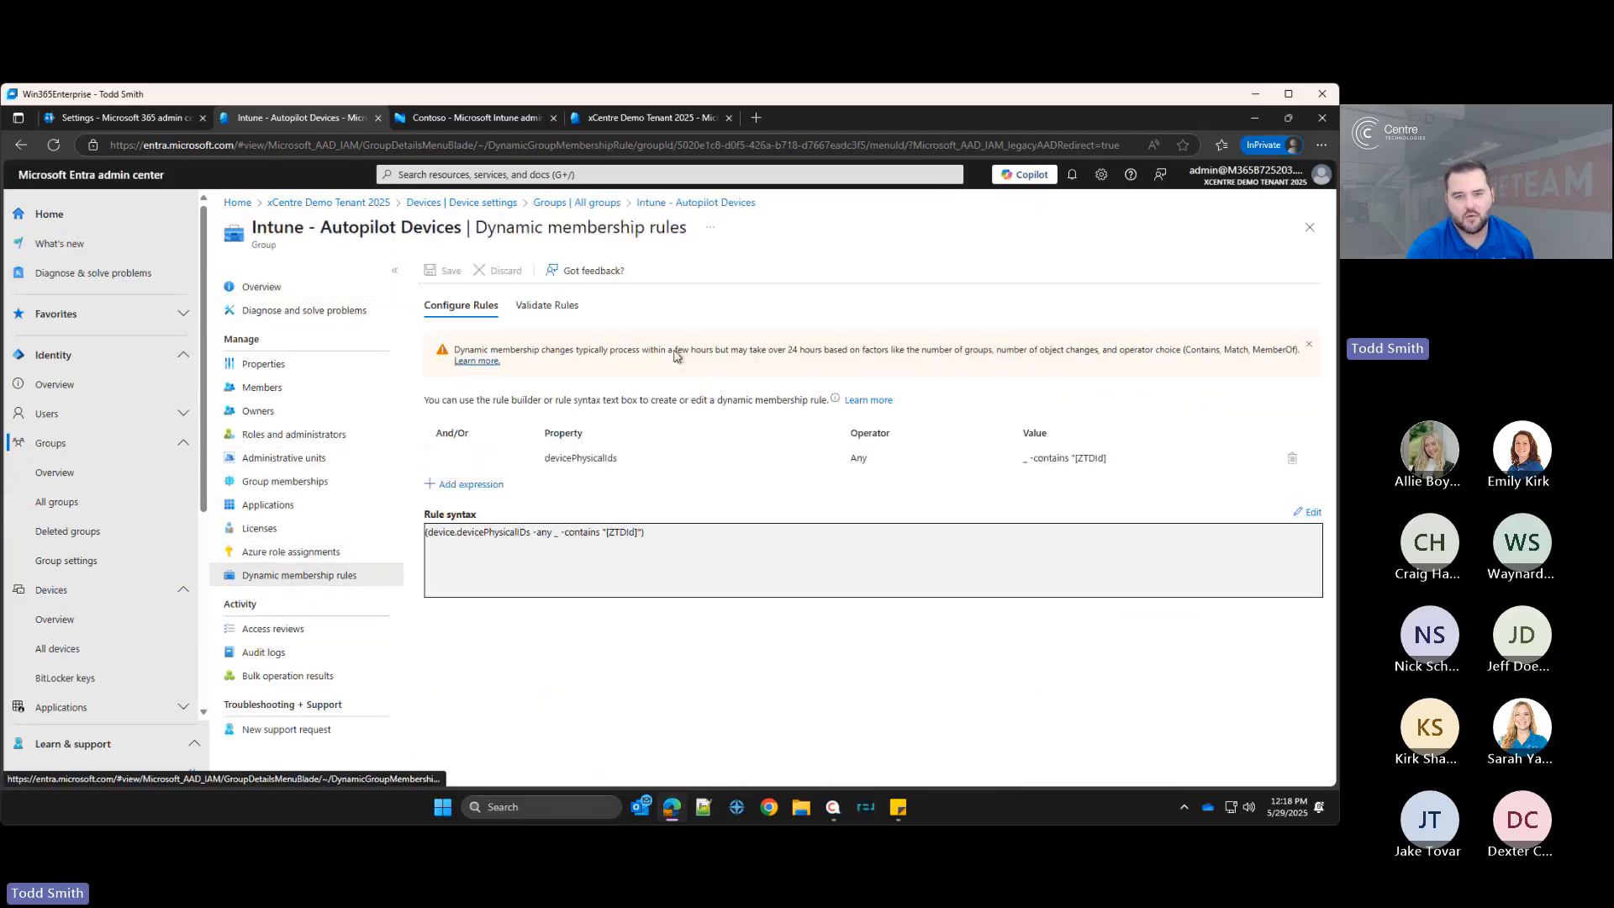
{"action": "triple_click", "coordinate": [670, 538]}
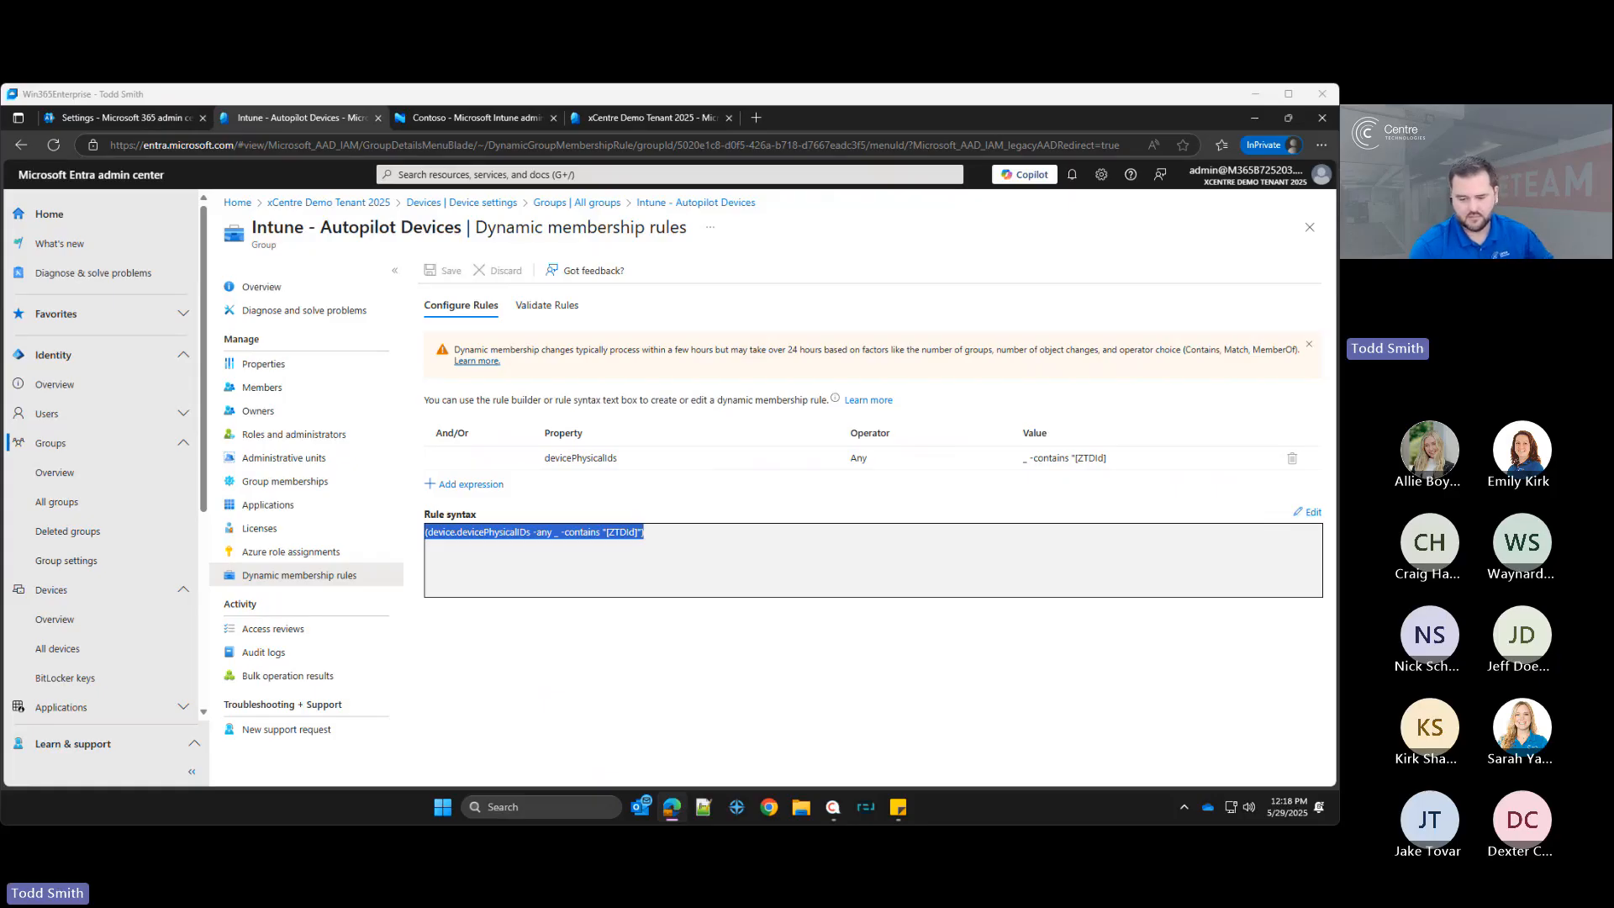
{"action": "left_click", "coordinate": [787, 529]}
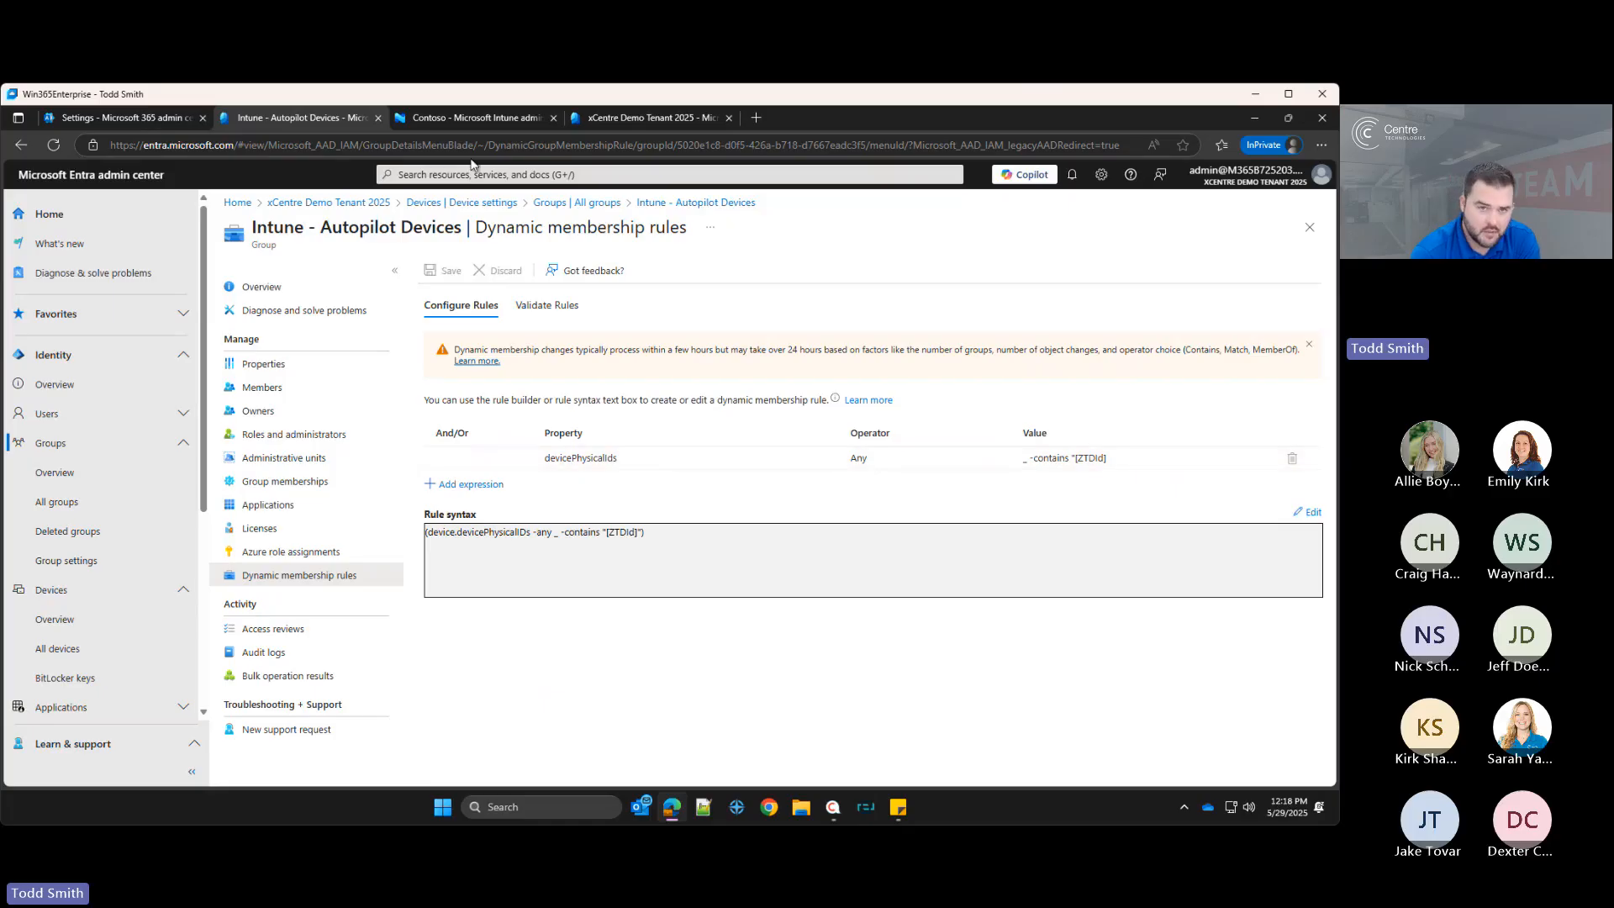
{"action": "left_click", "coordinate": [577, 203]}
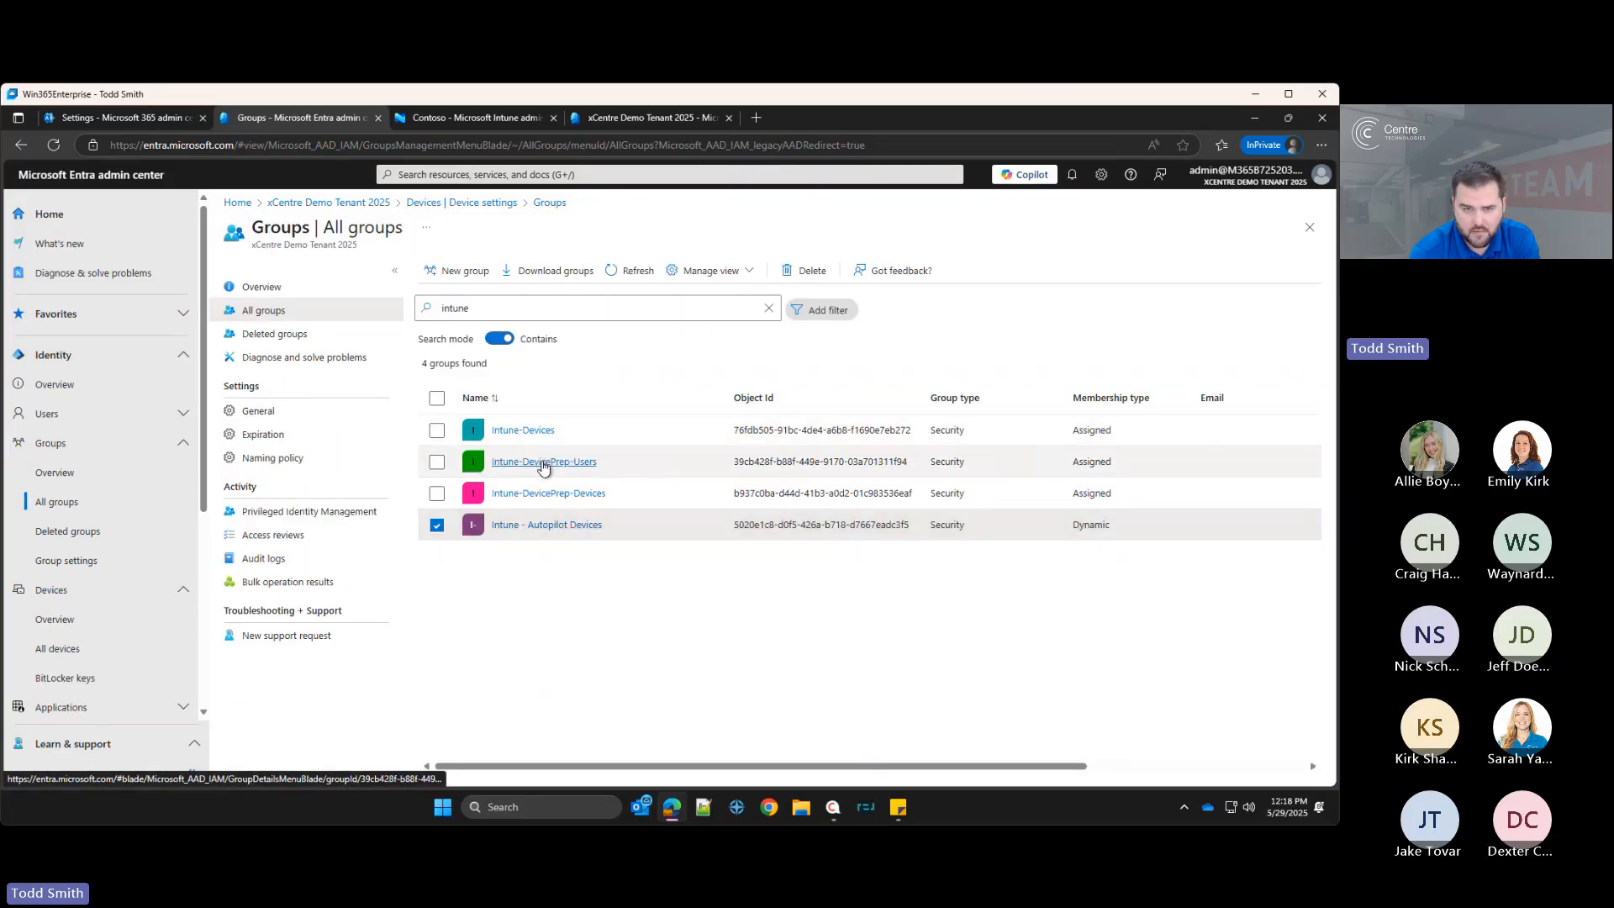
Step: Review the properties and group name of the Intune-Devices group and return to All groups
{"action": "left_click", "coordinate": [522, 429]}
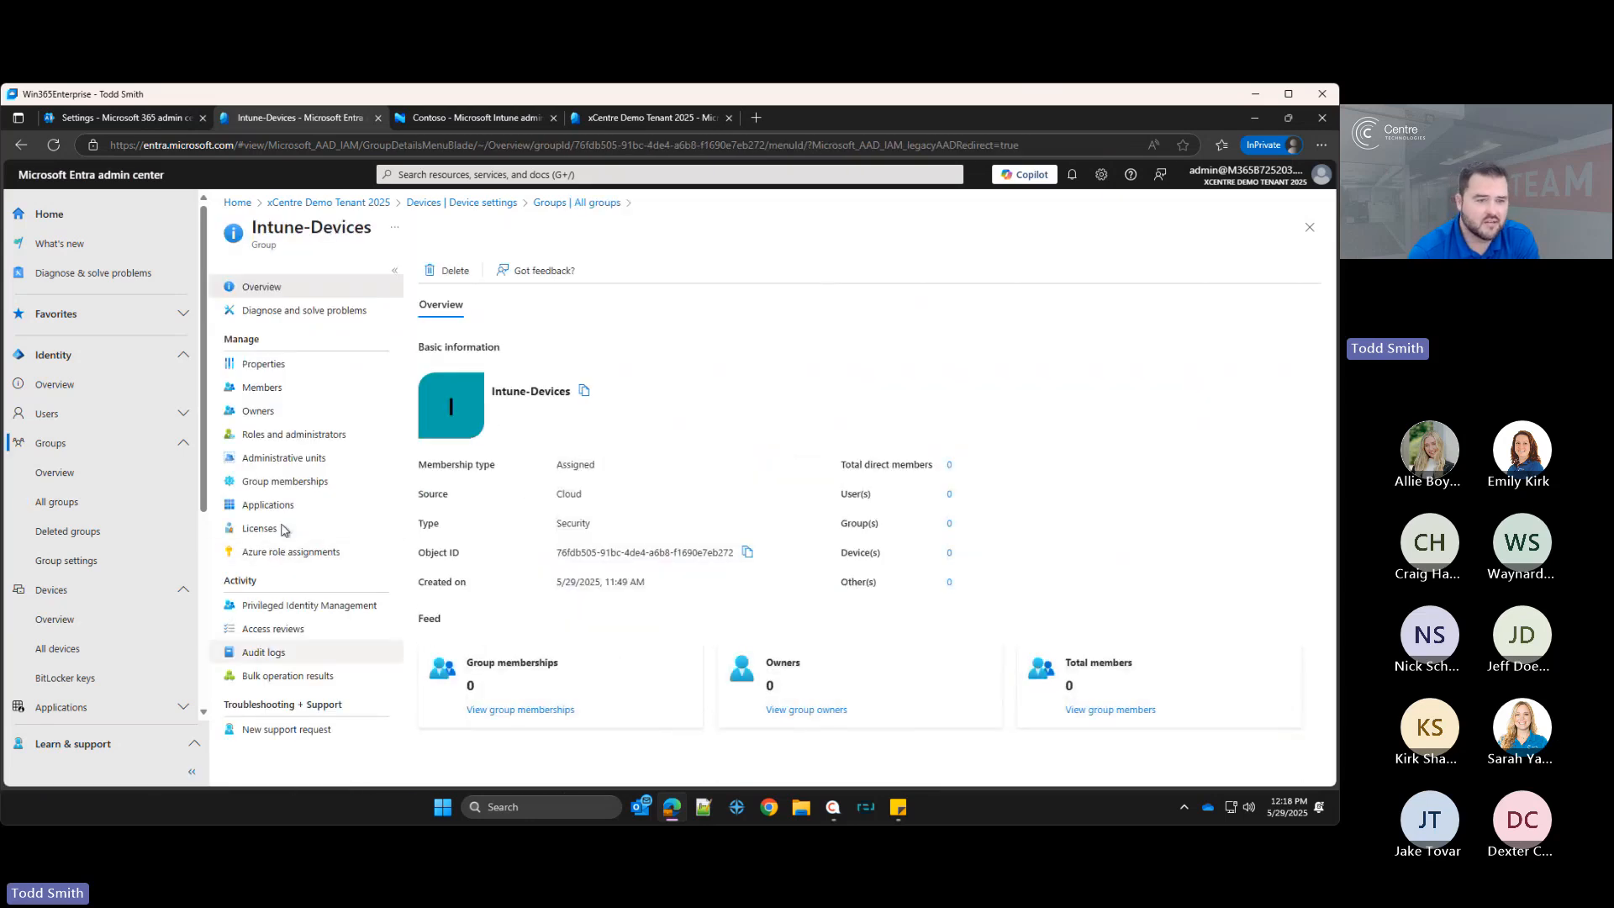
{"action": "left_click", "coordinate": [281, 363]}
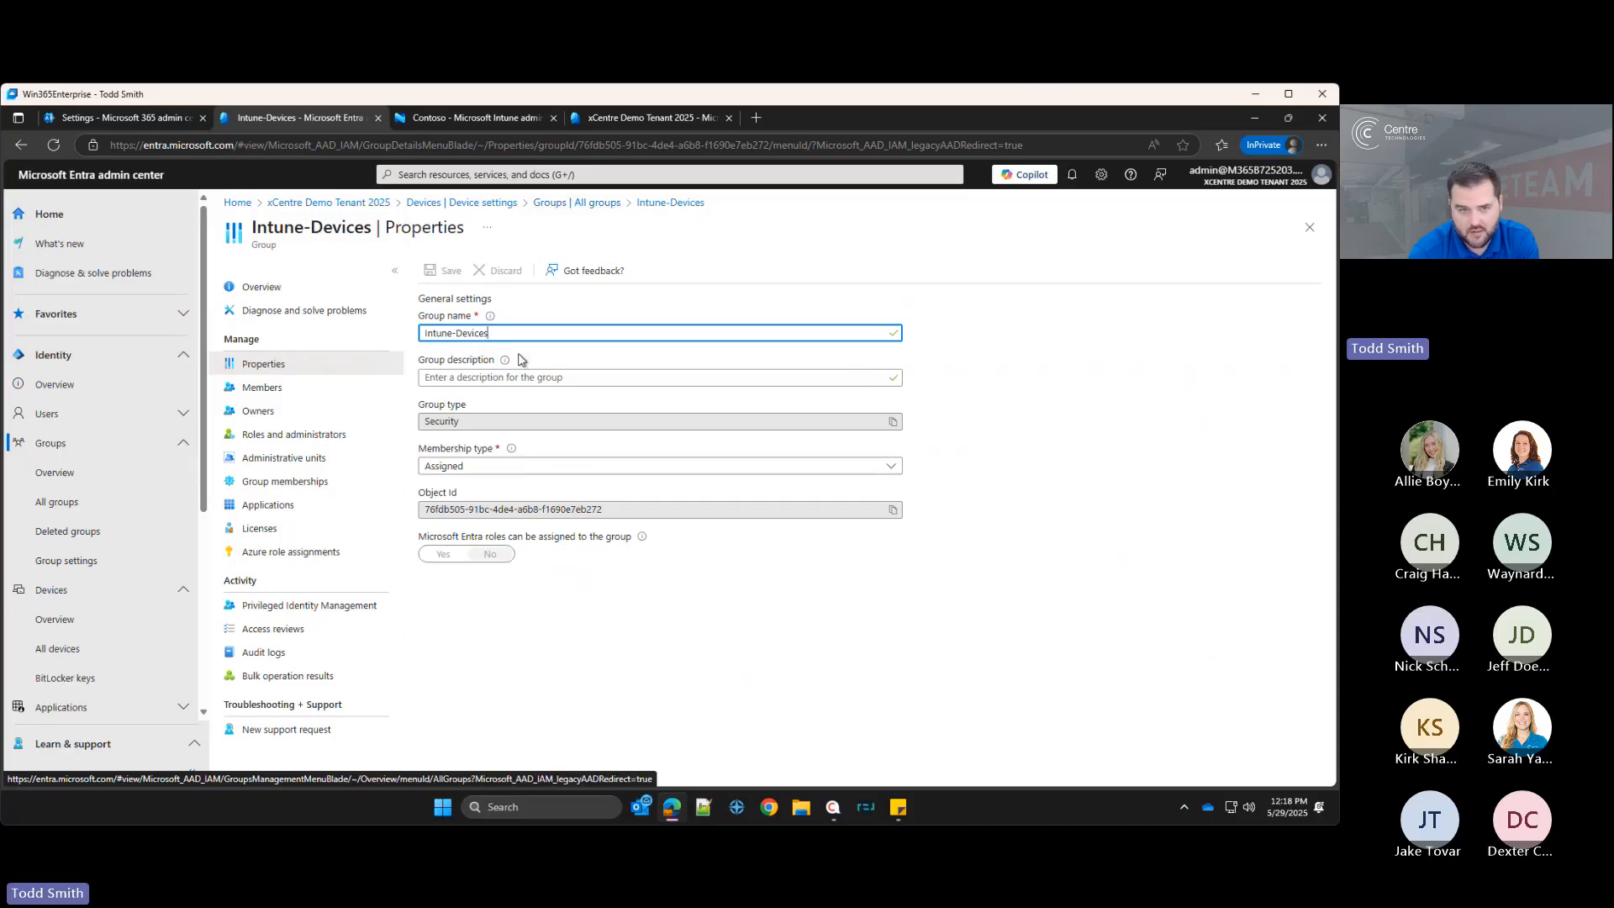
{"action": "double_click", "coordinate": [515, 331]}
{"action": "triple_click", "coordinate": [514, 331]}
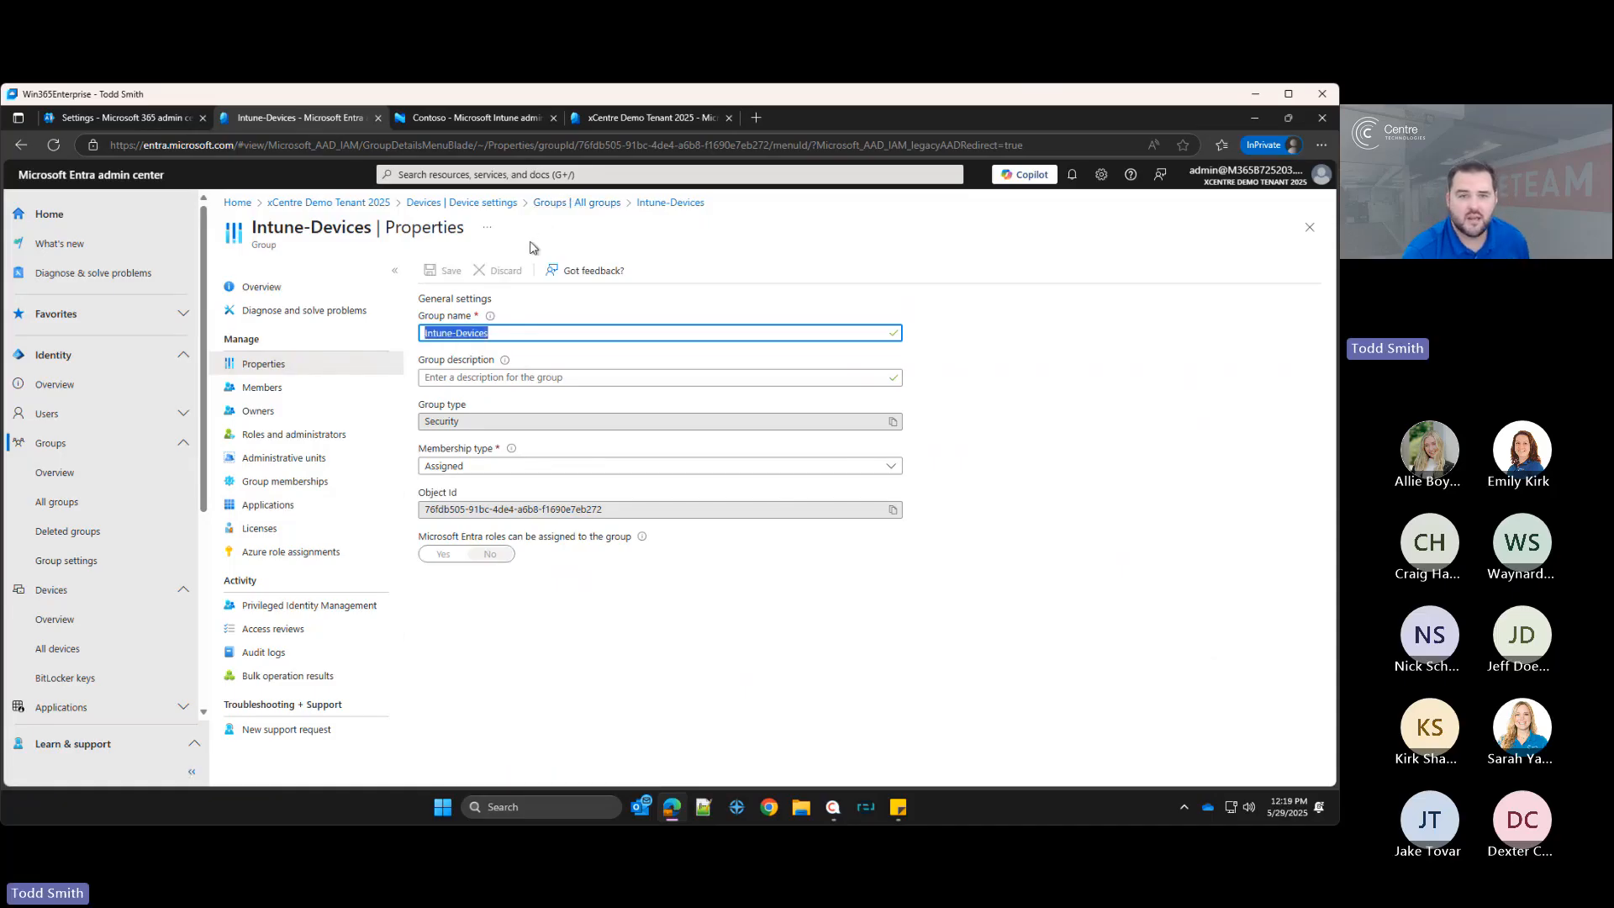
{"action": "left_click", "coordinate": [552, 203]}
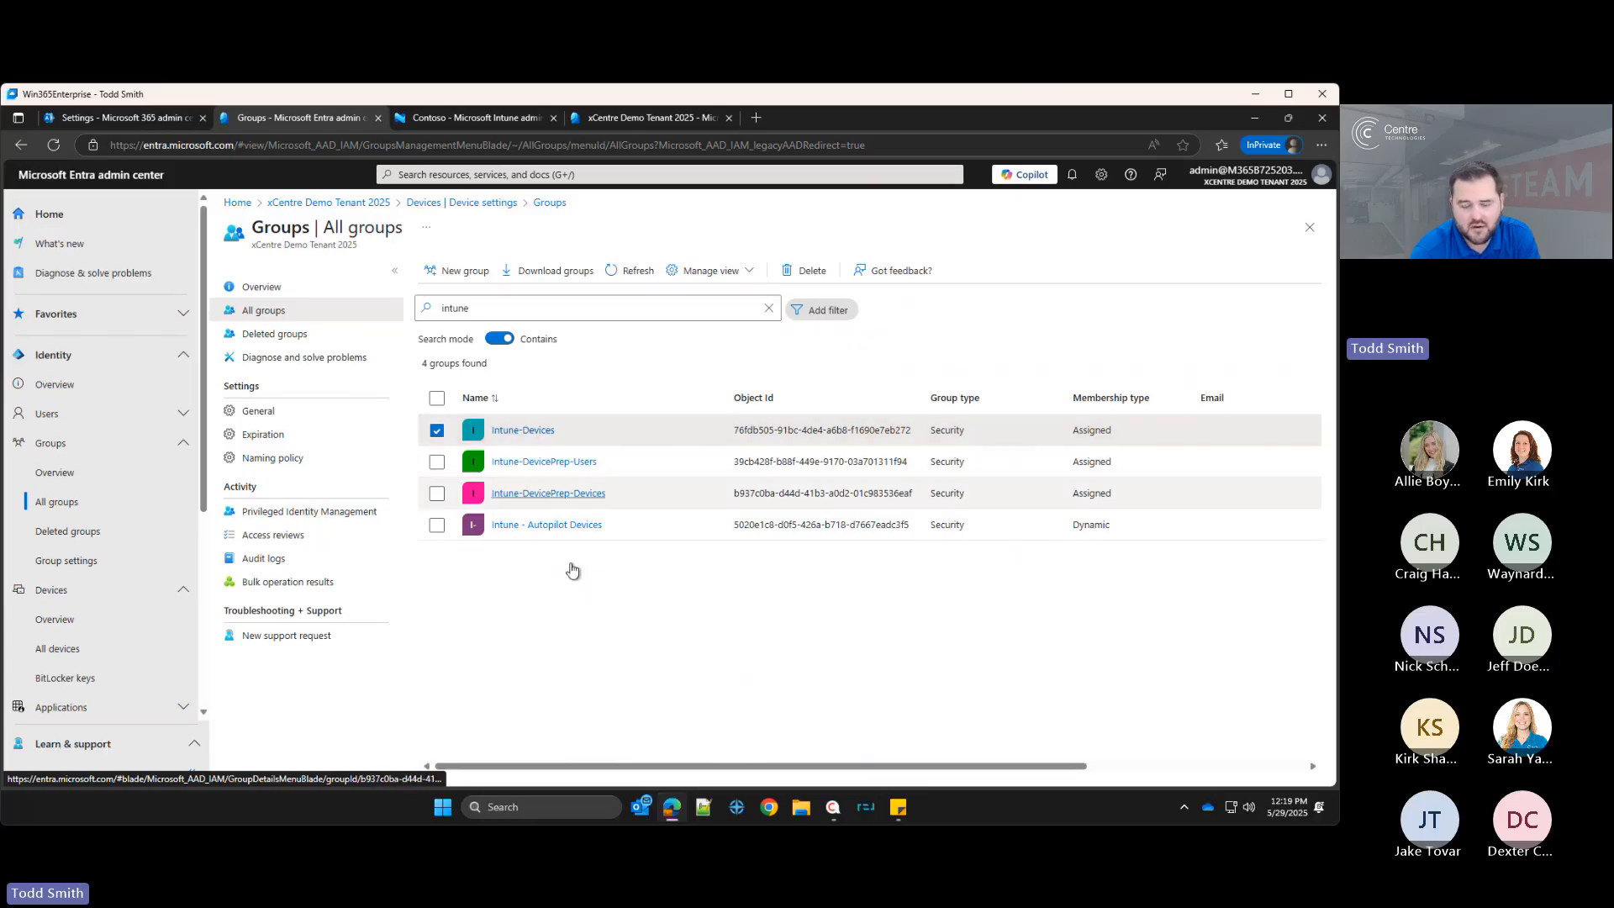
{"action": "left_click", "coordinate": [575, 605]}
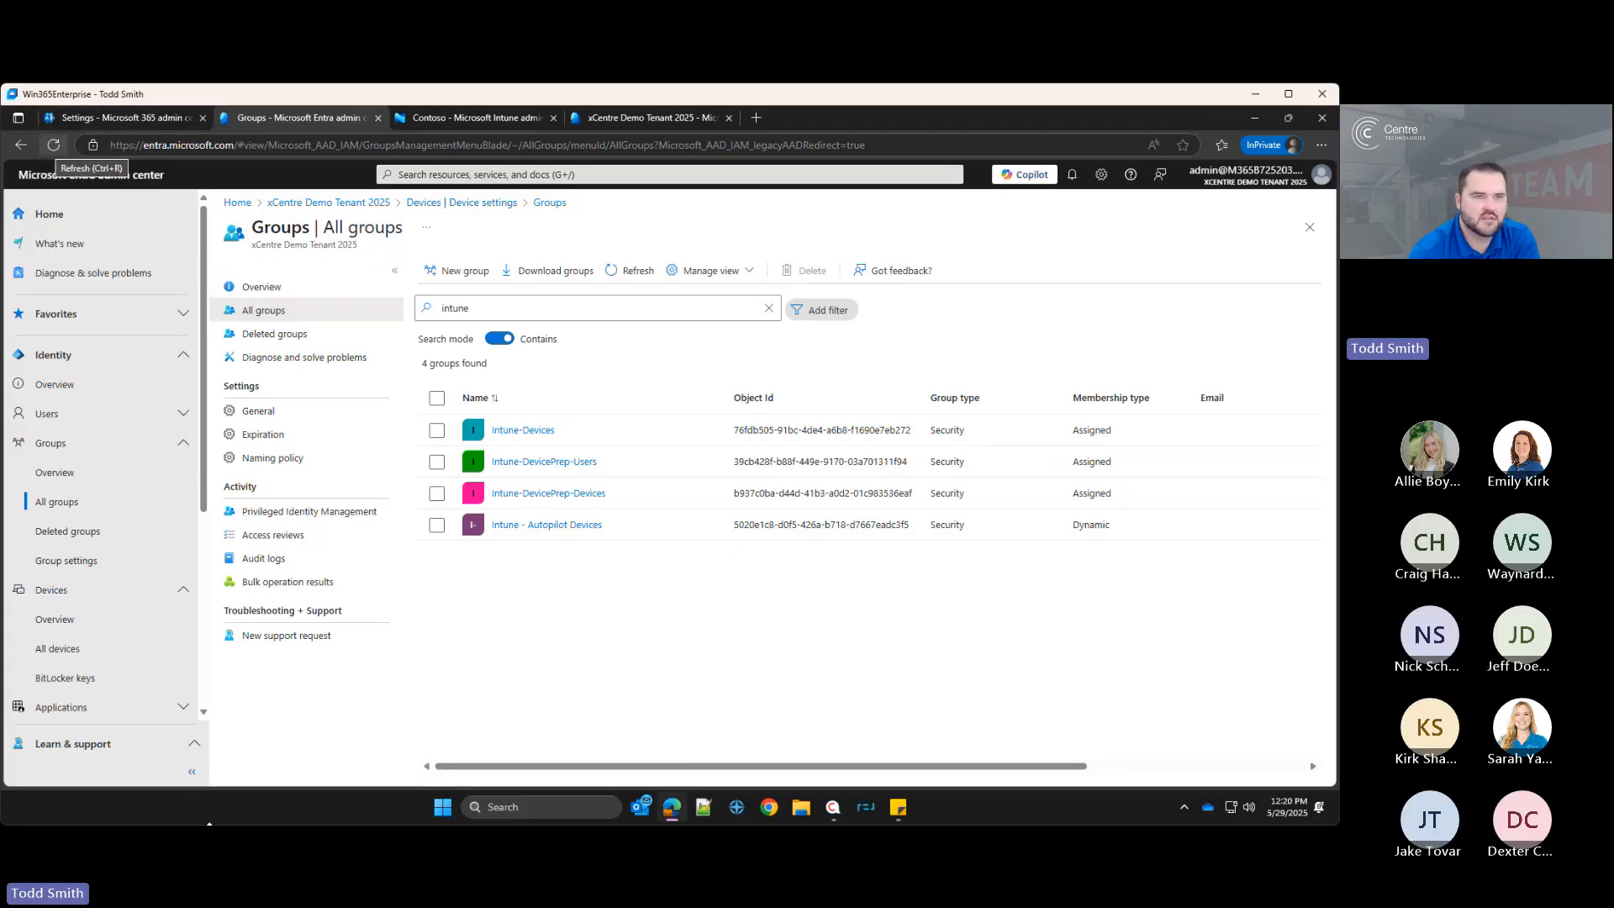
Step: Switch to the Microsoft 365 admin center and open the Microsoft Intune admin center
{"action": "left_click", "coordinate": [125, 118]}
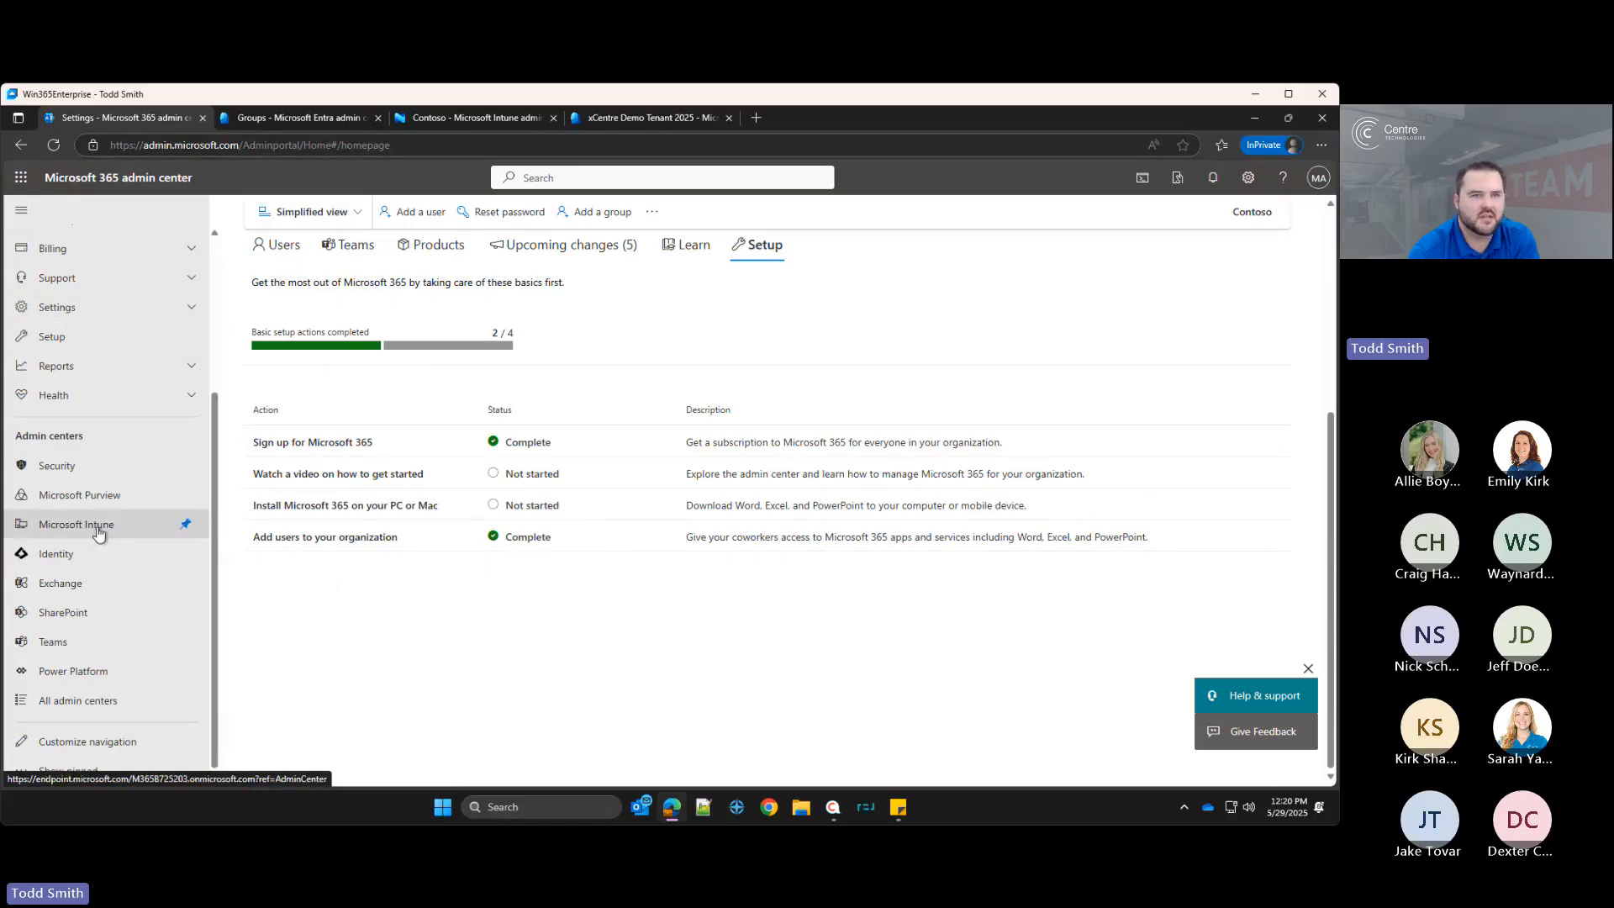
{"action": "left_click", "coordinate": [185, 522]}
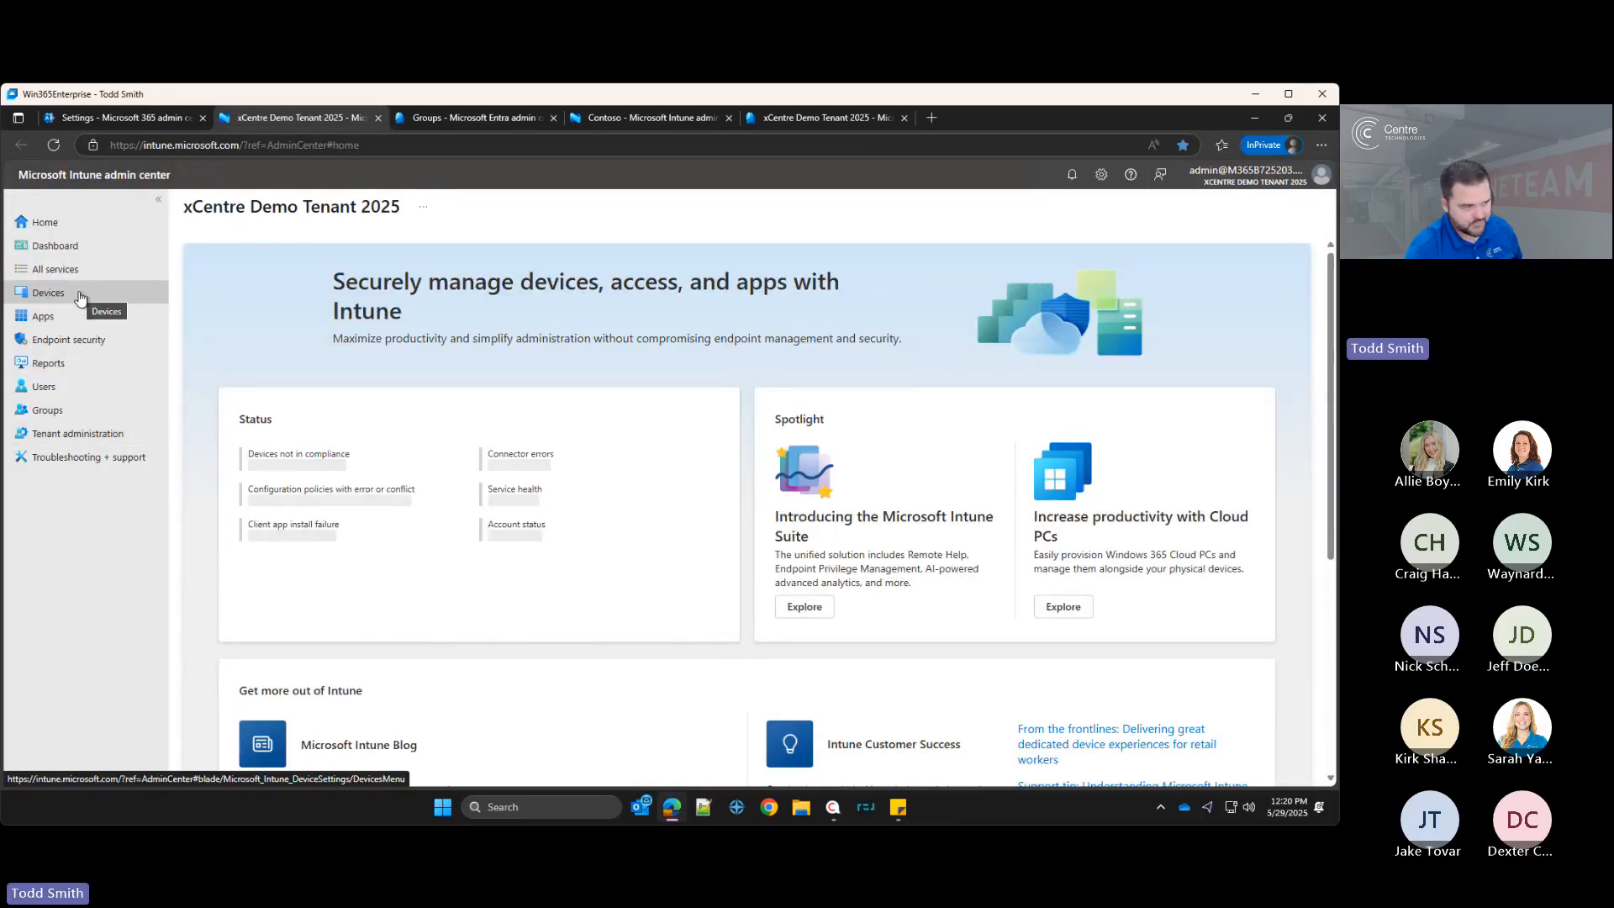
Step: Open the Windows enrollment options, review the Automatic Enrollment MDM user scope settings, and return to Enrollment
{"action": "left_click", "coordinate": [81, 296]}
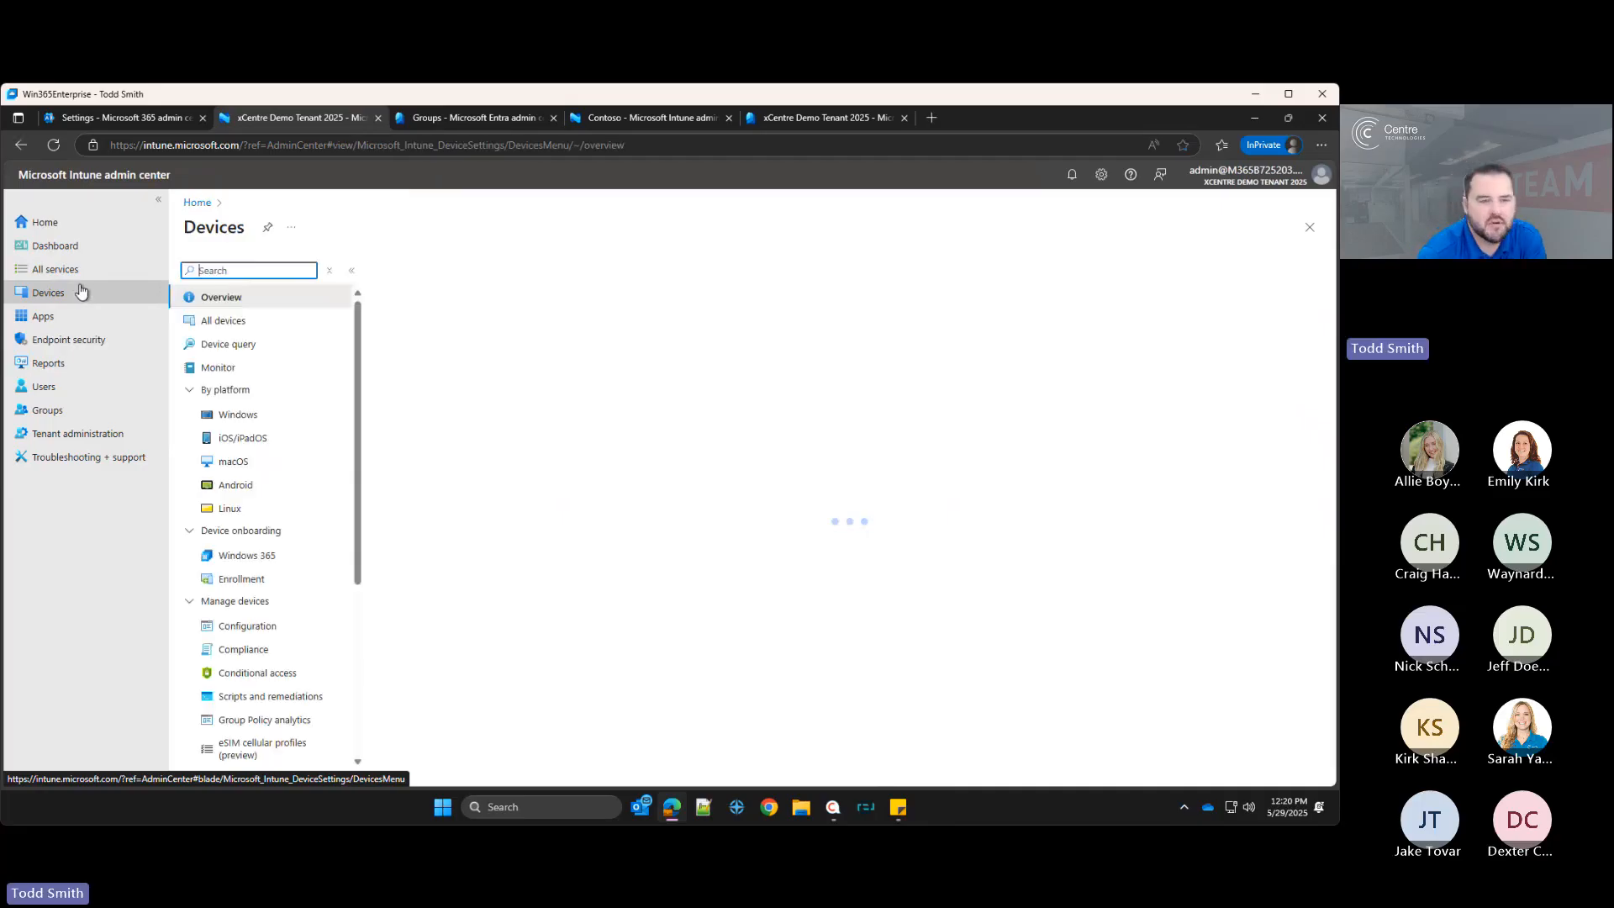
{"action": "left_click", "coordinate": [262, 580]}
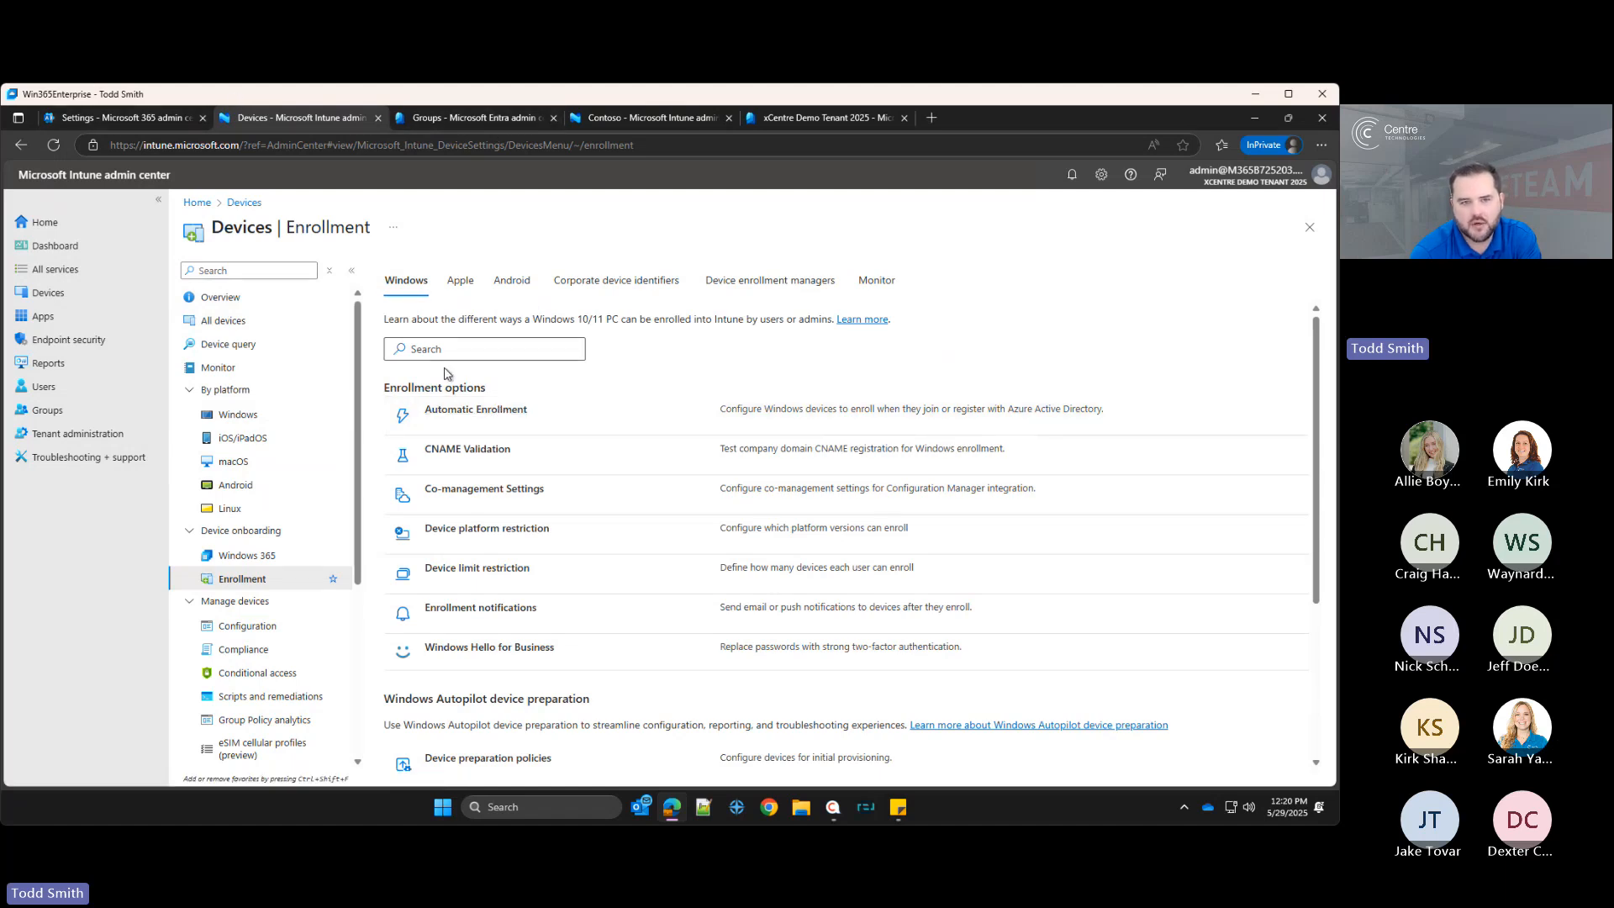
{"action": "left_click", "coordinate": [471, 410]}
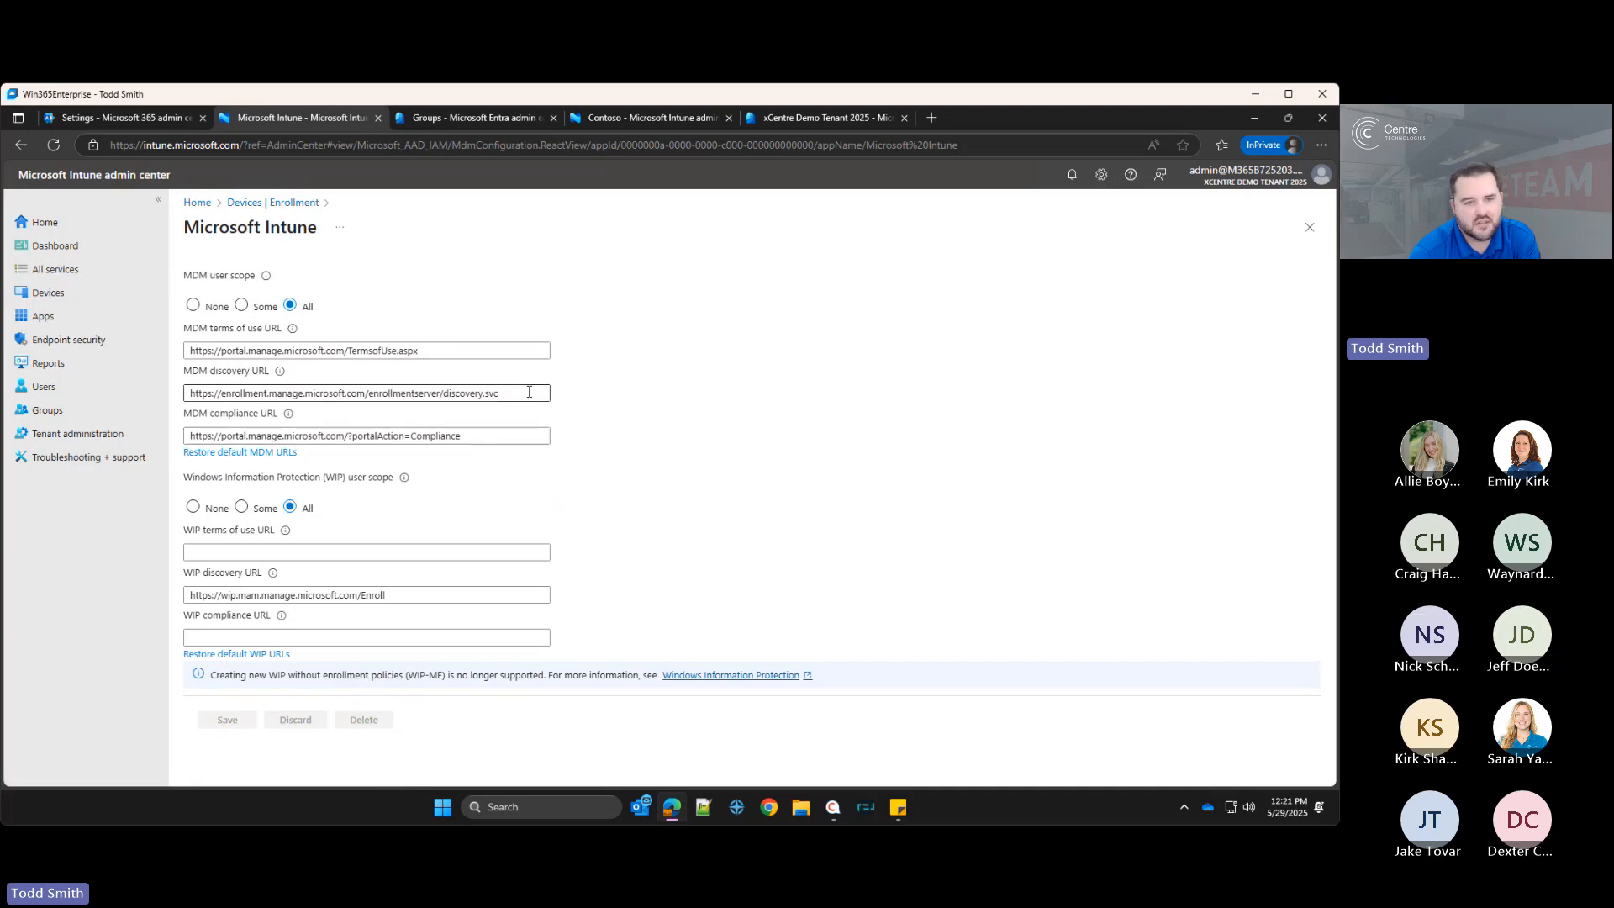
{"action": "left_click", "coordinate": [243, 204]}
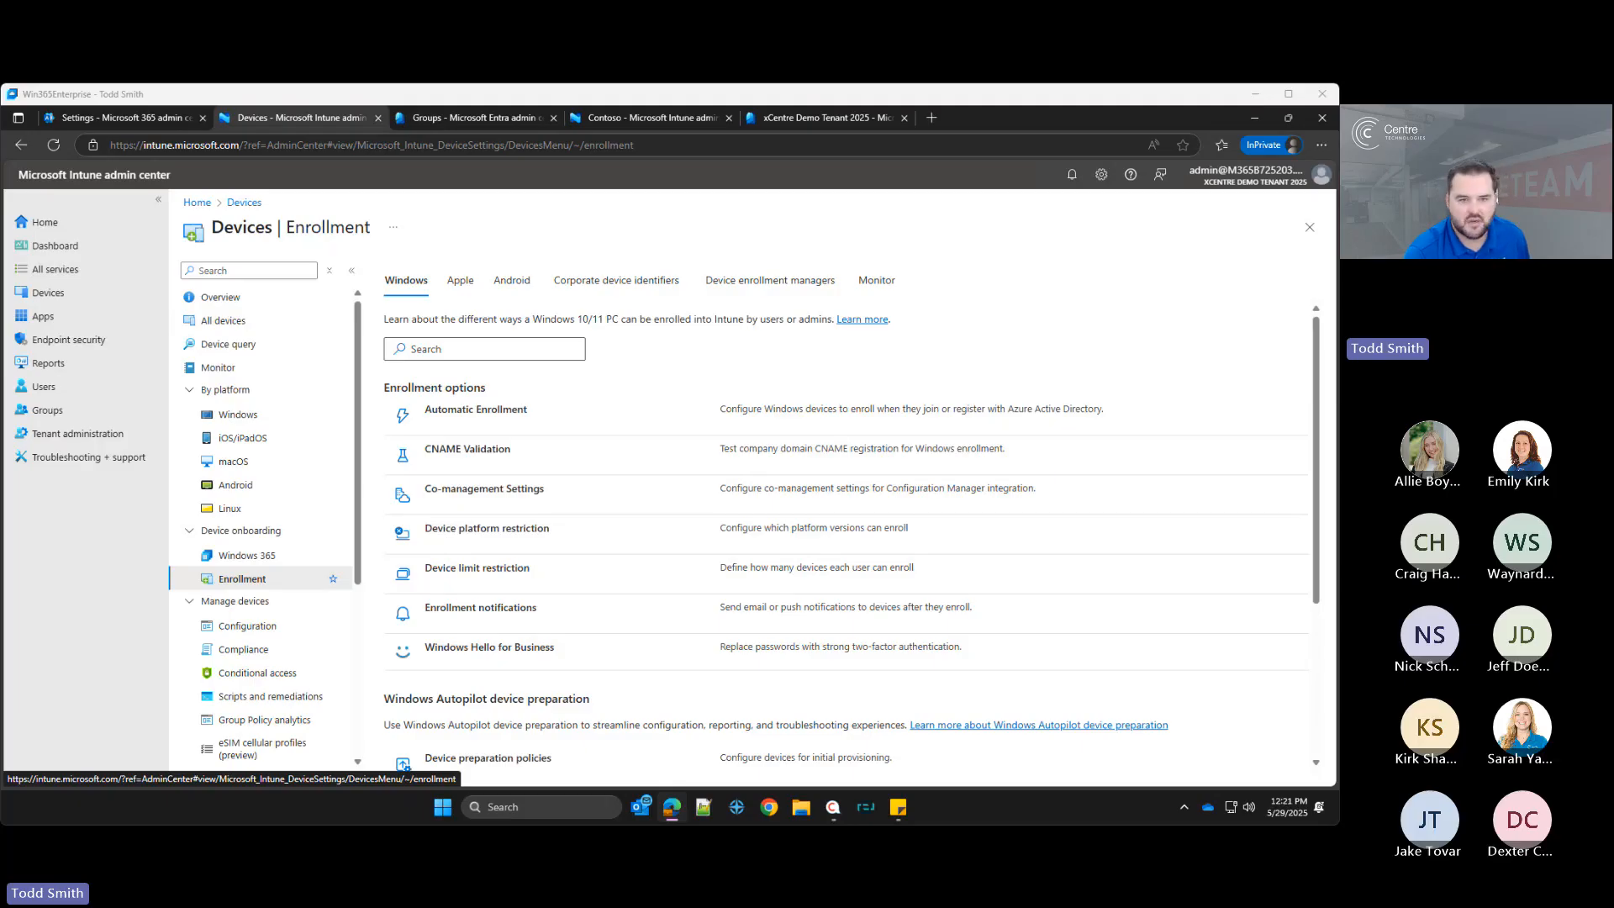
Step: Run a CNAME validation test for the tenant's onmicrosoft.com domain and close the validation pane
{"action": "left_click", "coordinate": [471, 449]}
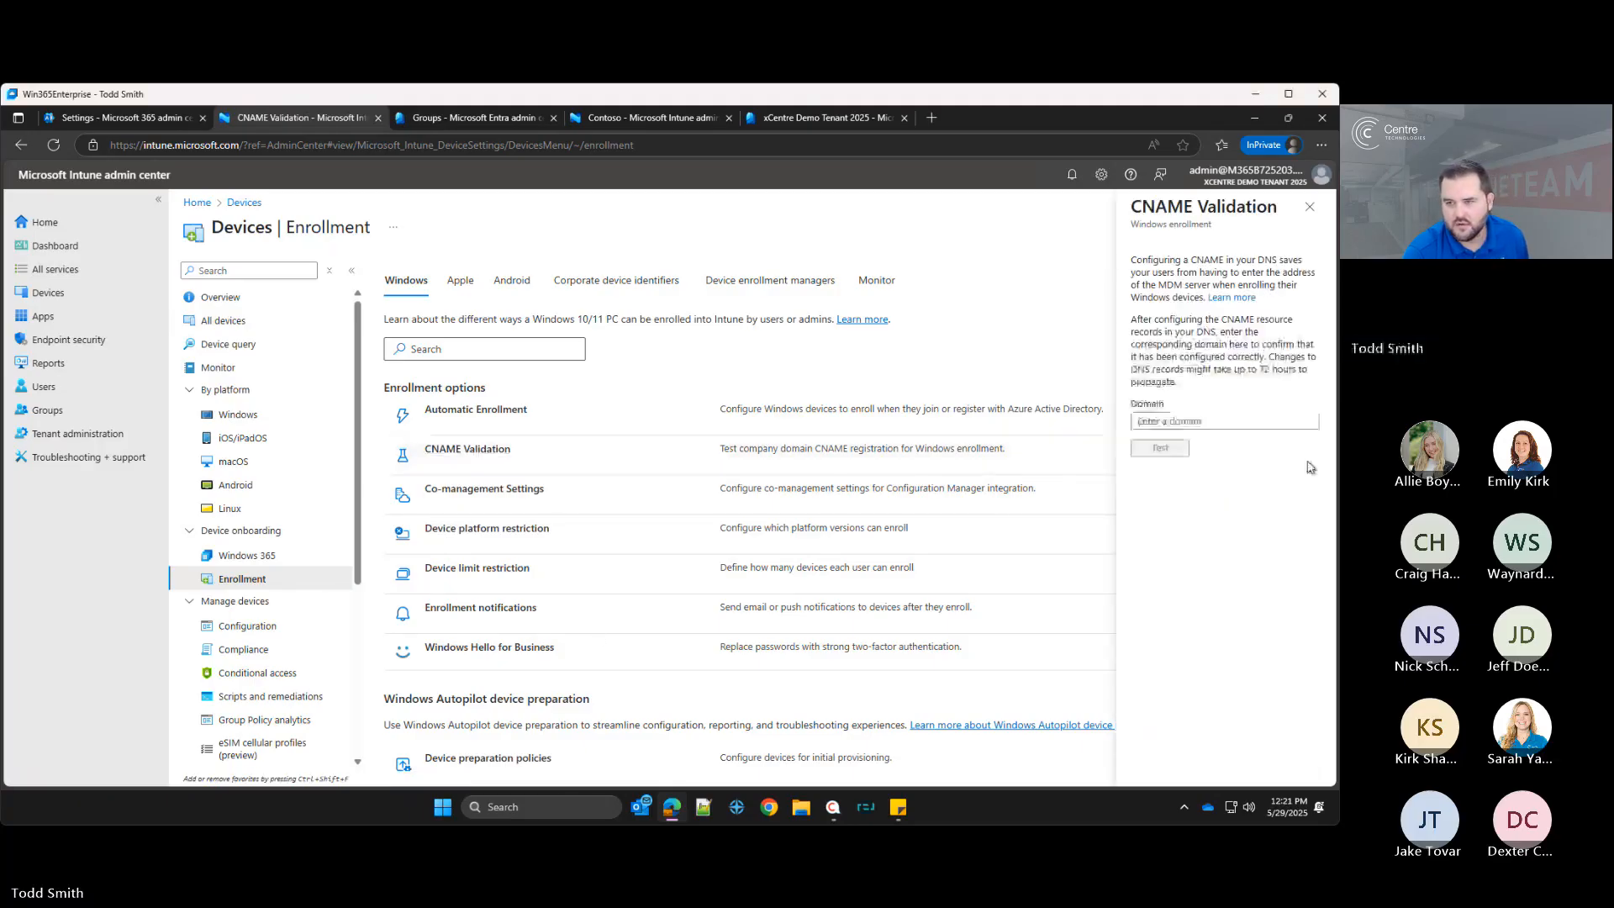
{"action": "left_click", "coordinate": [1253, 421]}
{"action": "type", "text": "M365B725203.onmicrosoft.com"}
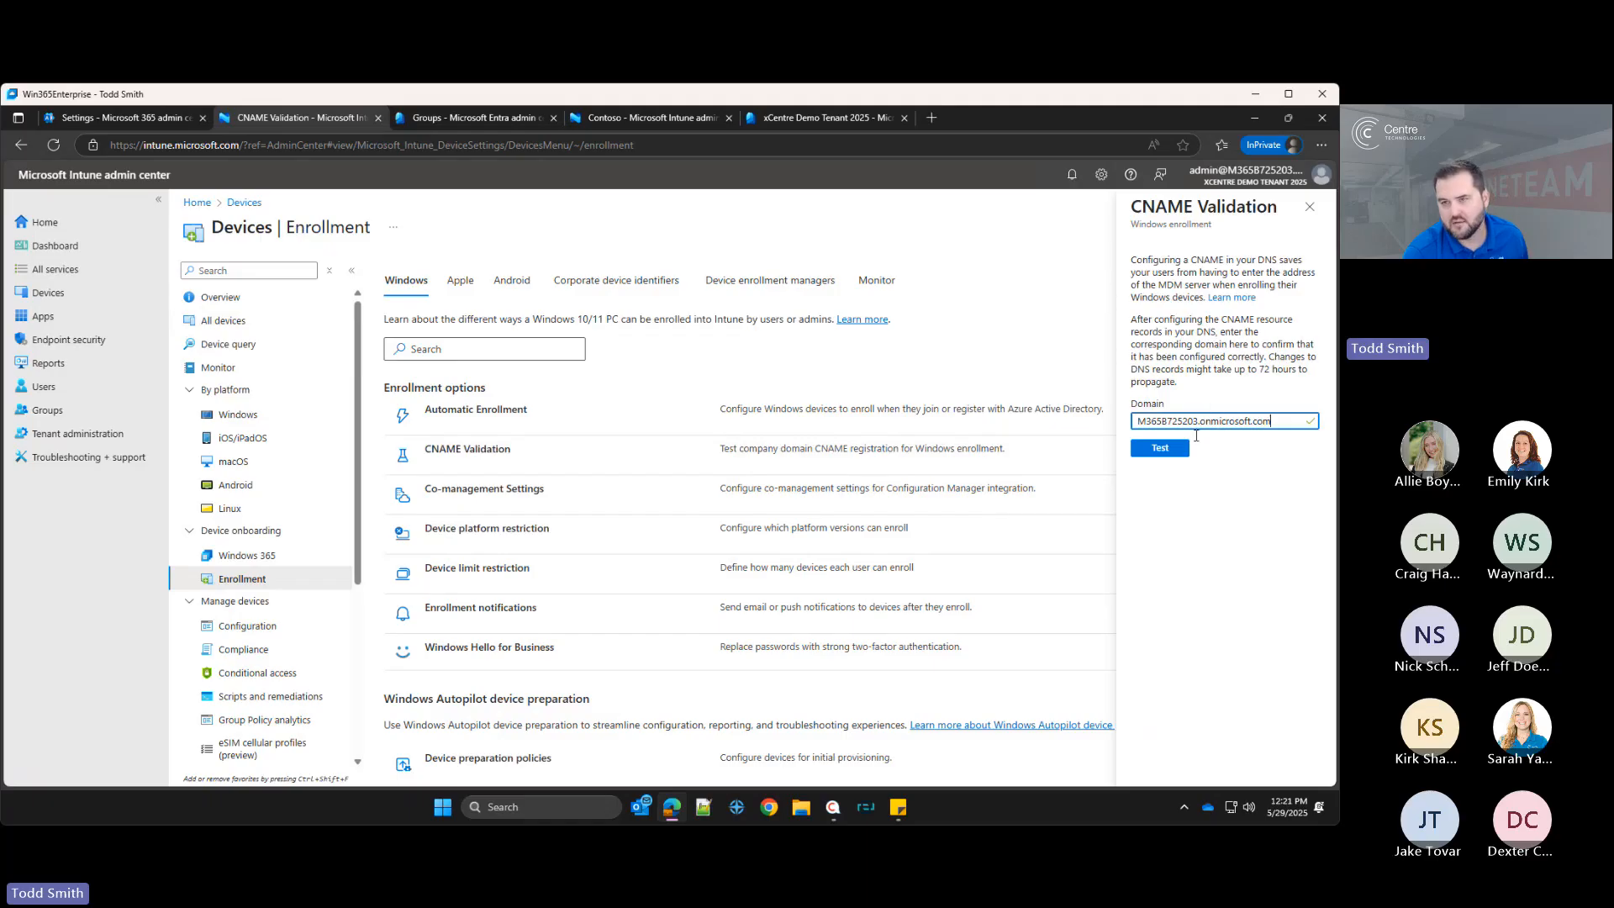
{"action": "left_click", "coordinate": [1164, 449]}
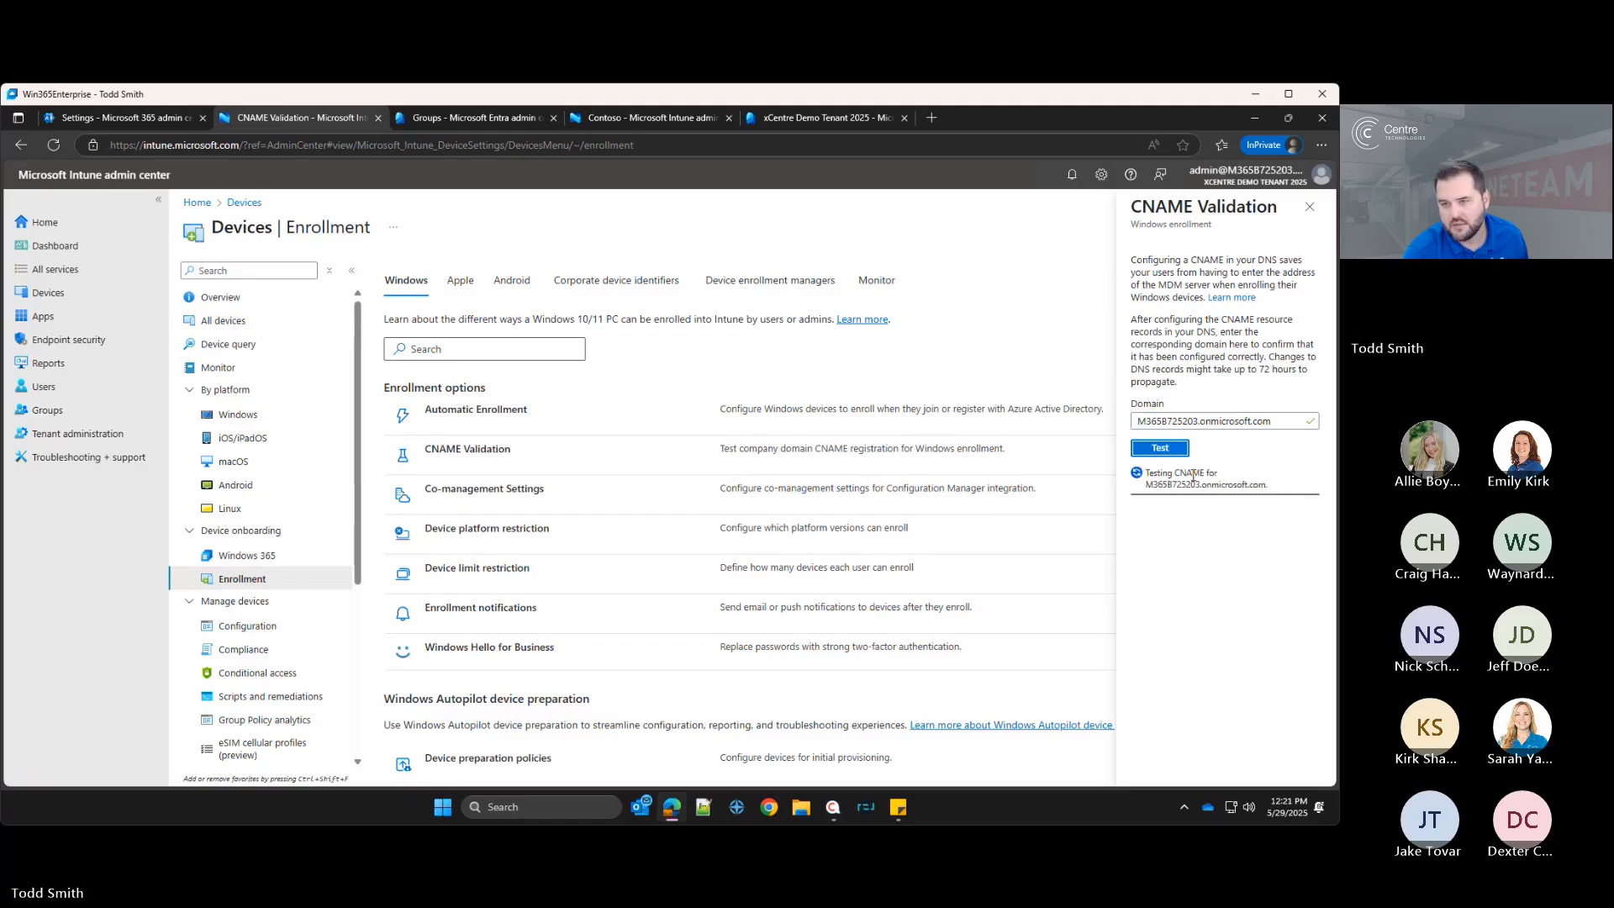
{"action": "left_click", "coordinate": [1277, 419]}
{"action": "key", "text": "ctrl+a"}
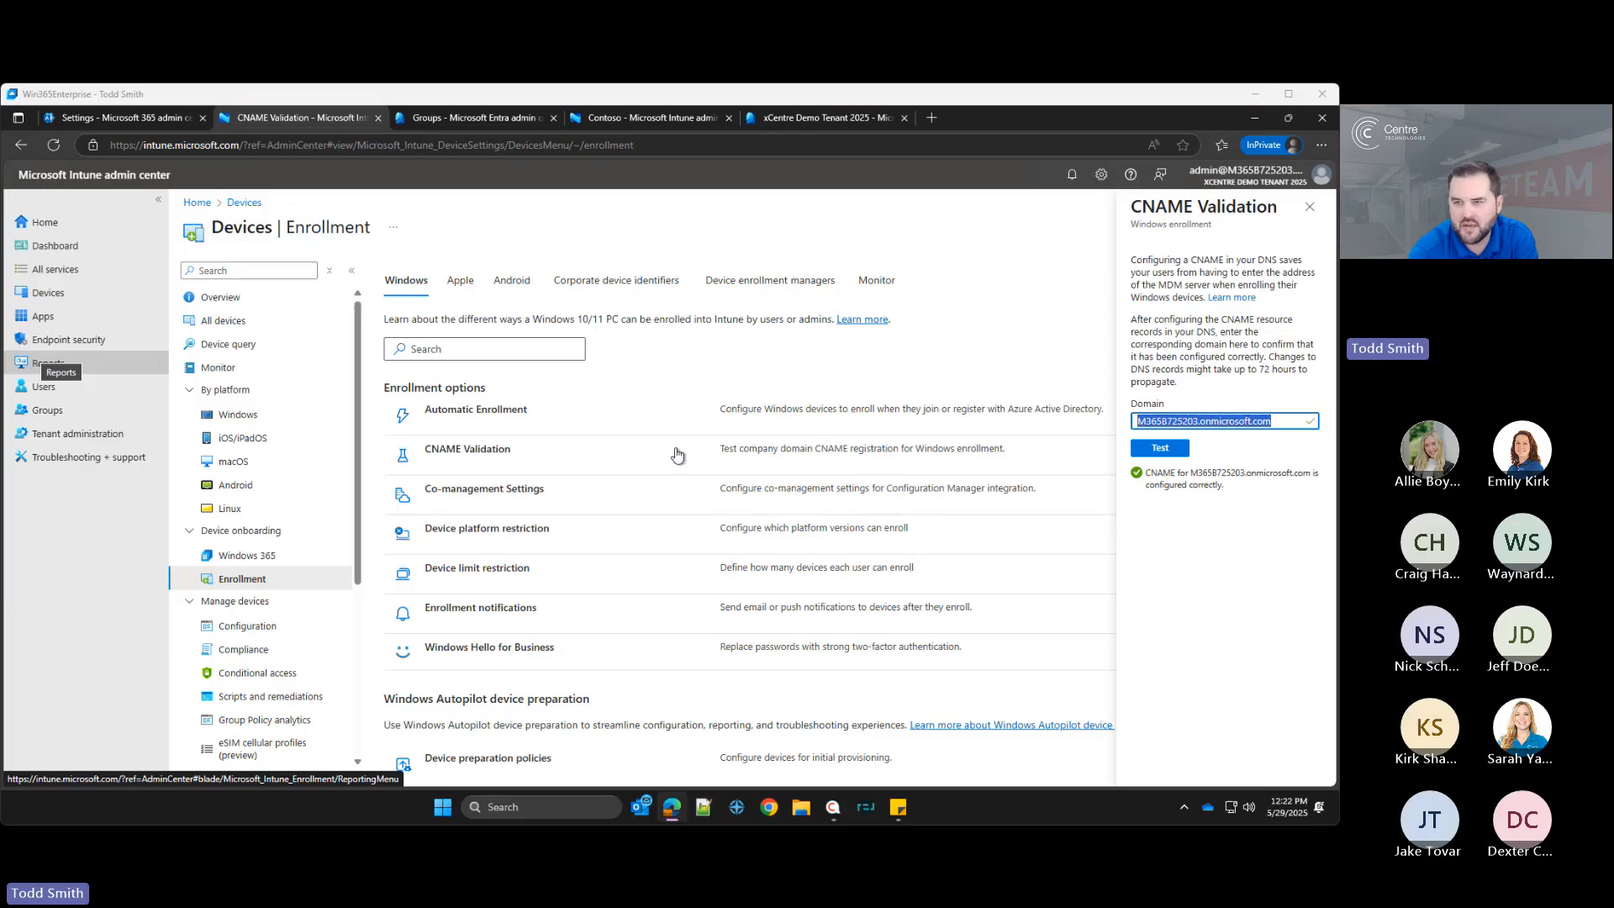
{"action": "left_click", "coordinate": [1309, 208]}
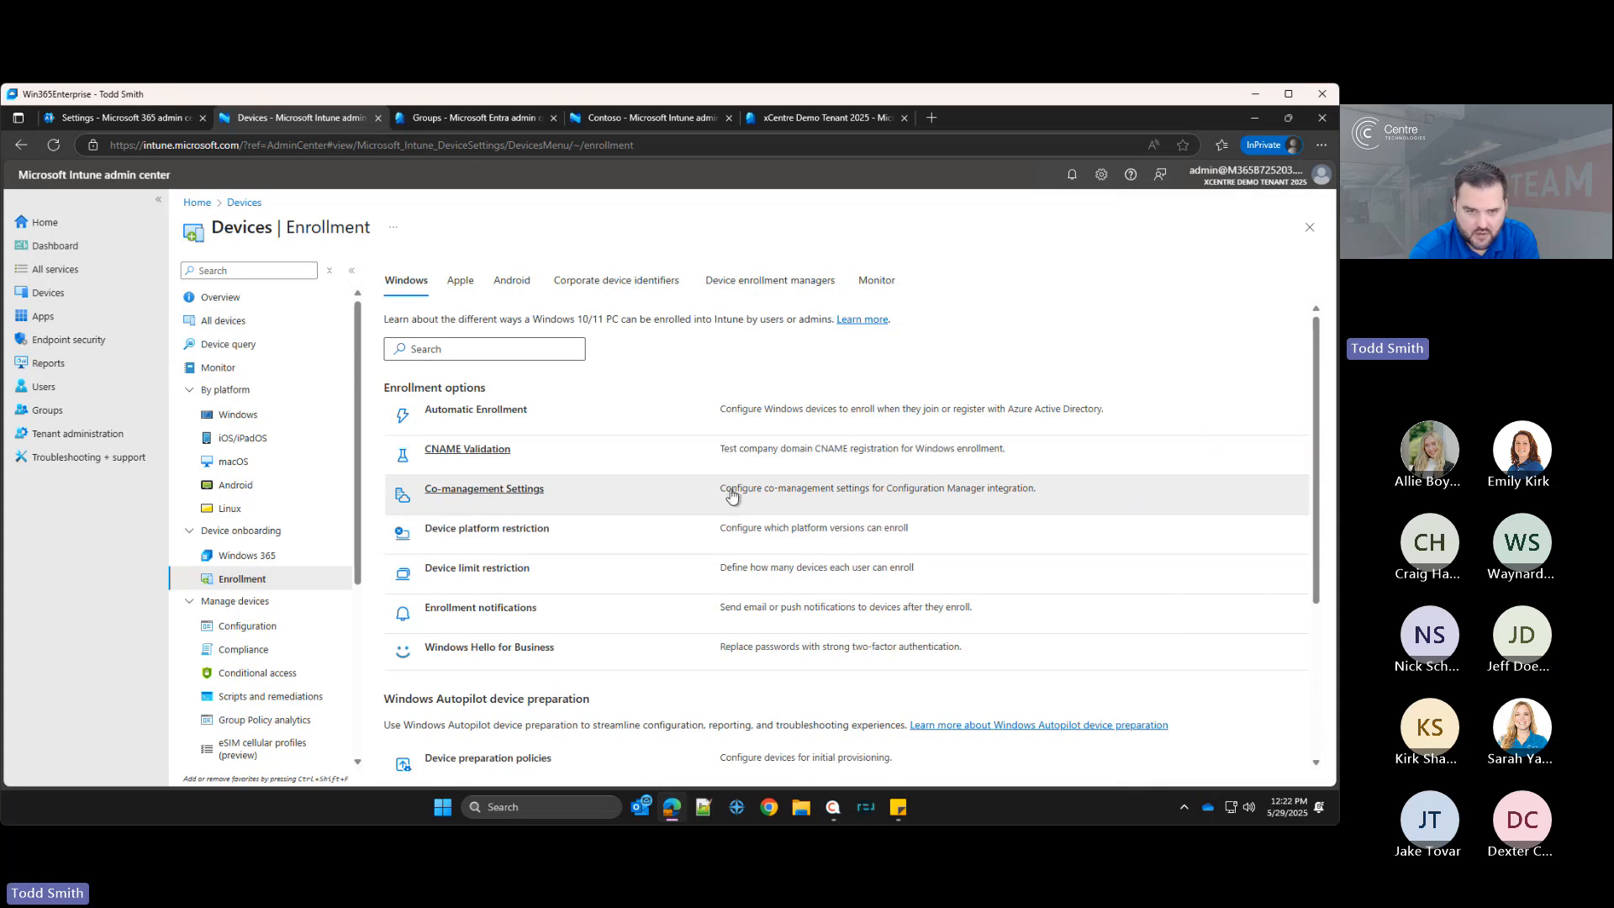
Step: Open the All Users default device platform restriction's properties and start editing its platform settings
{"action": "left_click", "coordinate": [483, 539]}
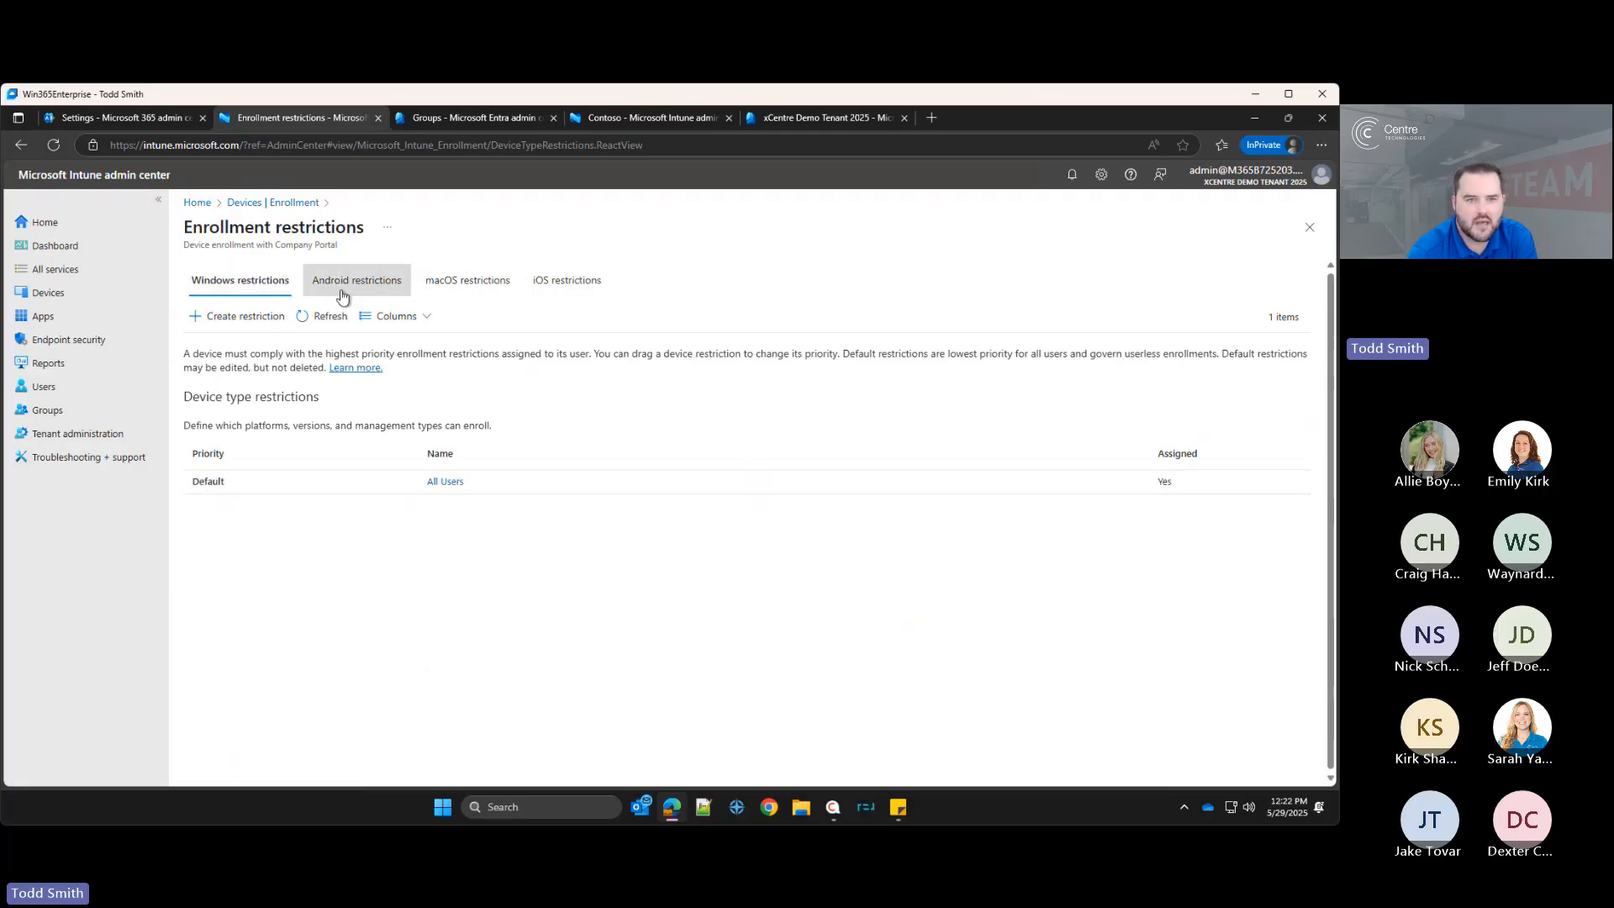
{"action": "left_click", "coordinate": [446, 482]}
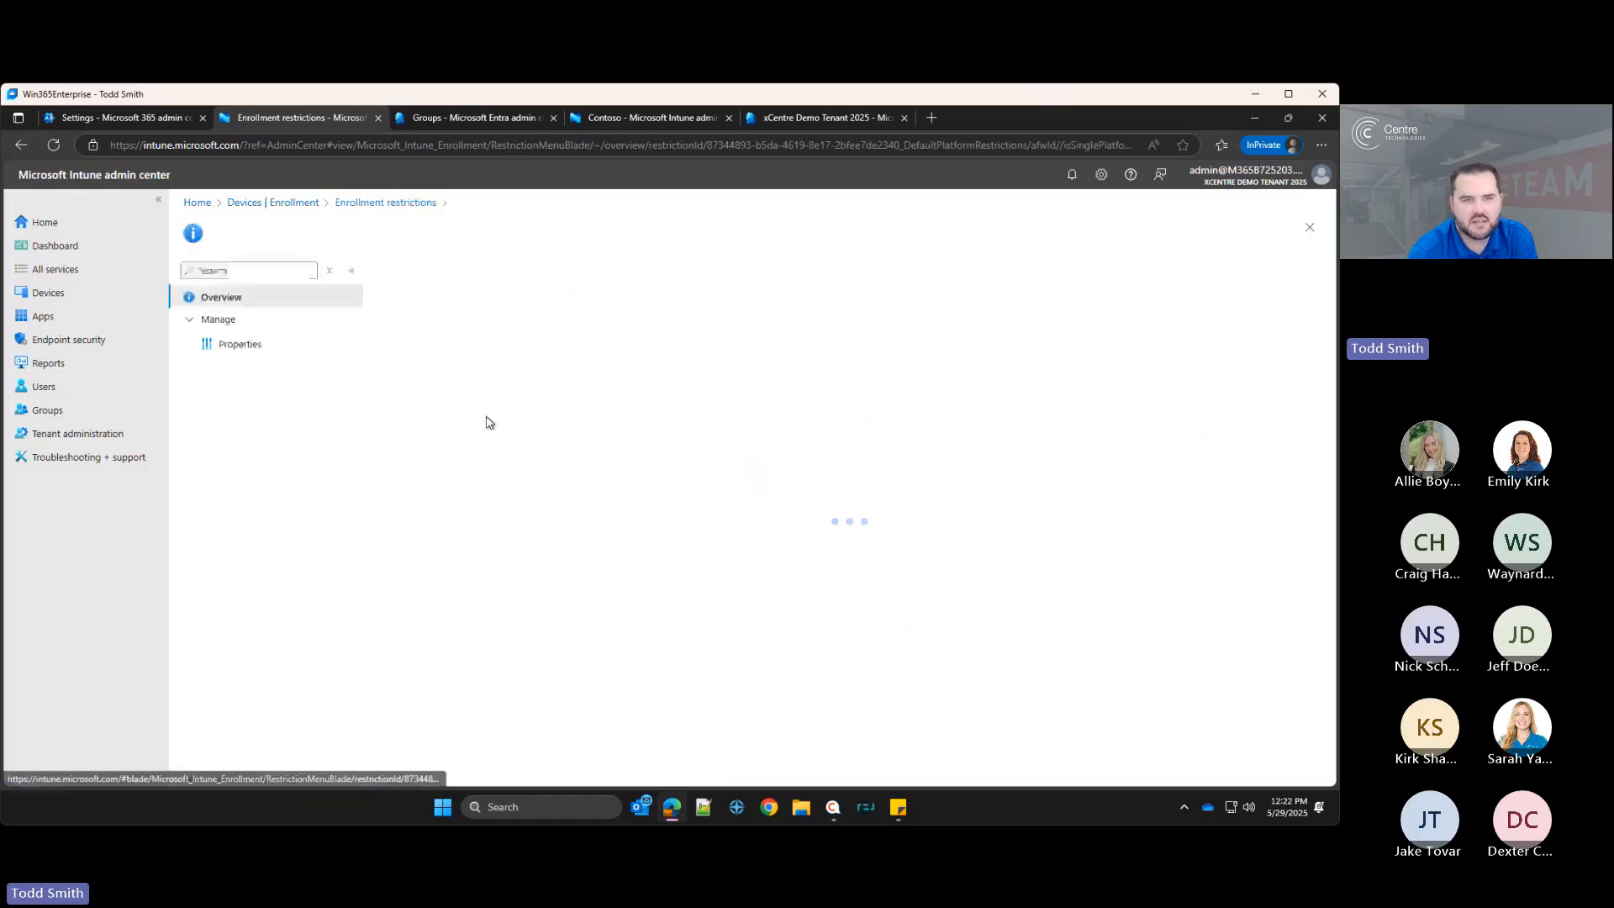
{"action": "left_click", "coordinate": [248, 345]}
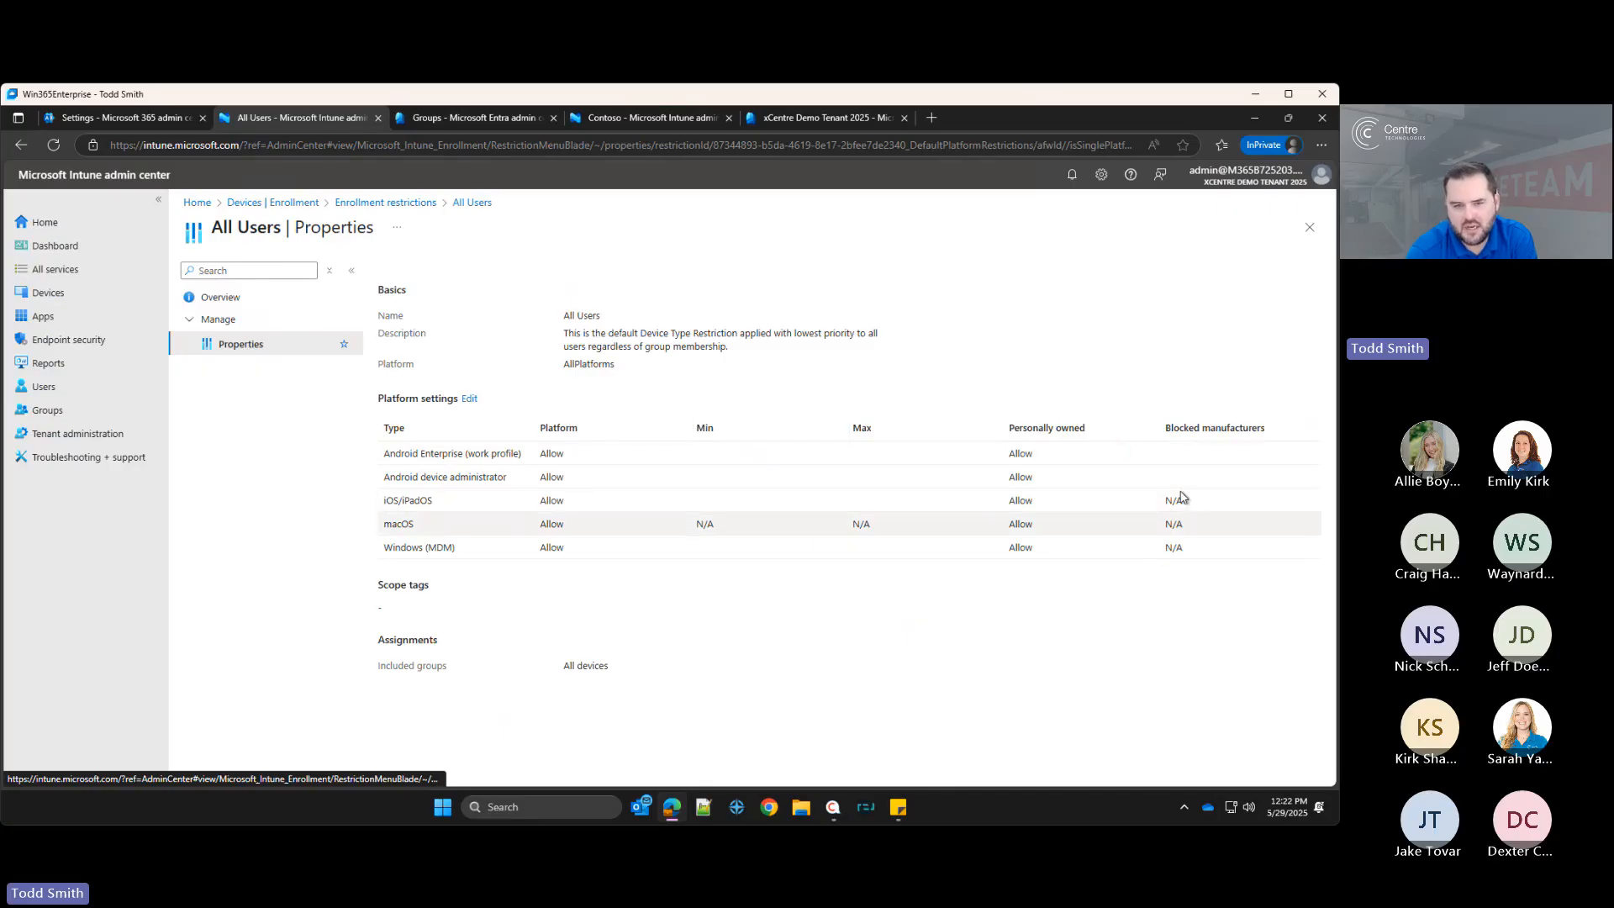
{"action": "left_click", "coordinate": [469, 399]}
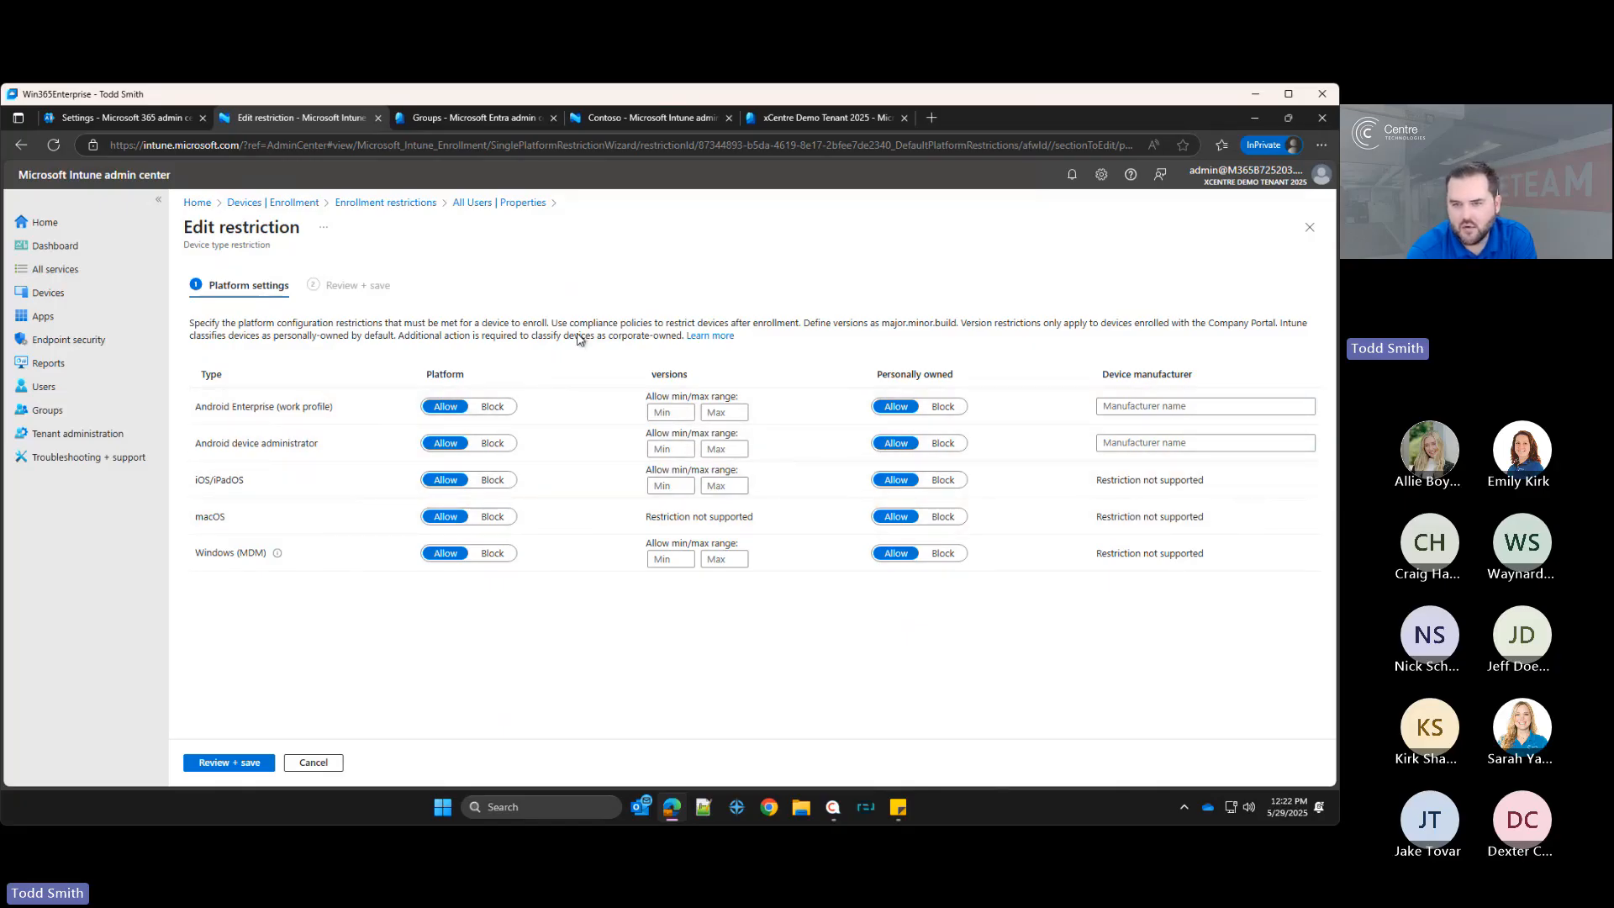
Step: Toggle iOS/iPadOS personally owned enrollment to Block and back to Allow, then leave without saving
{"action": "left_click", "coordinate": [943, 480]}
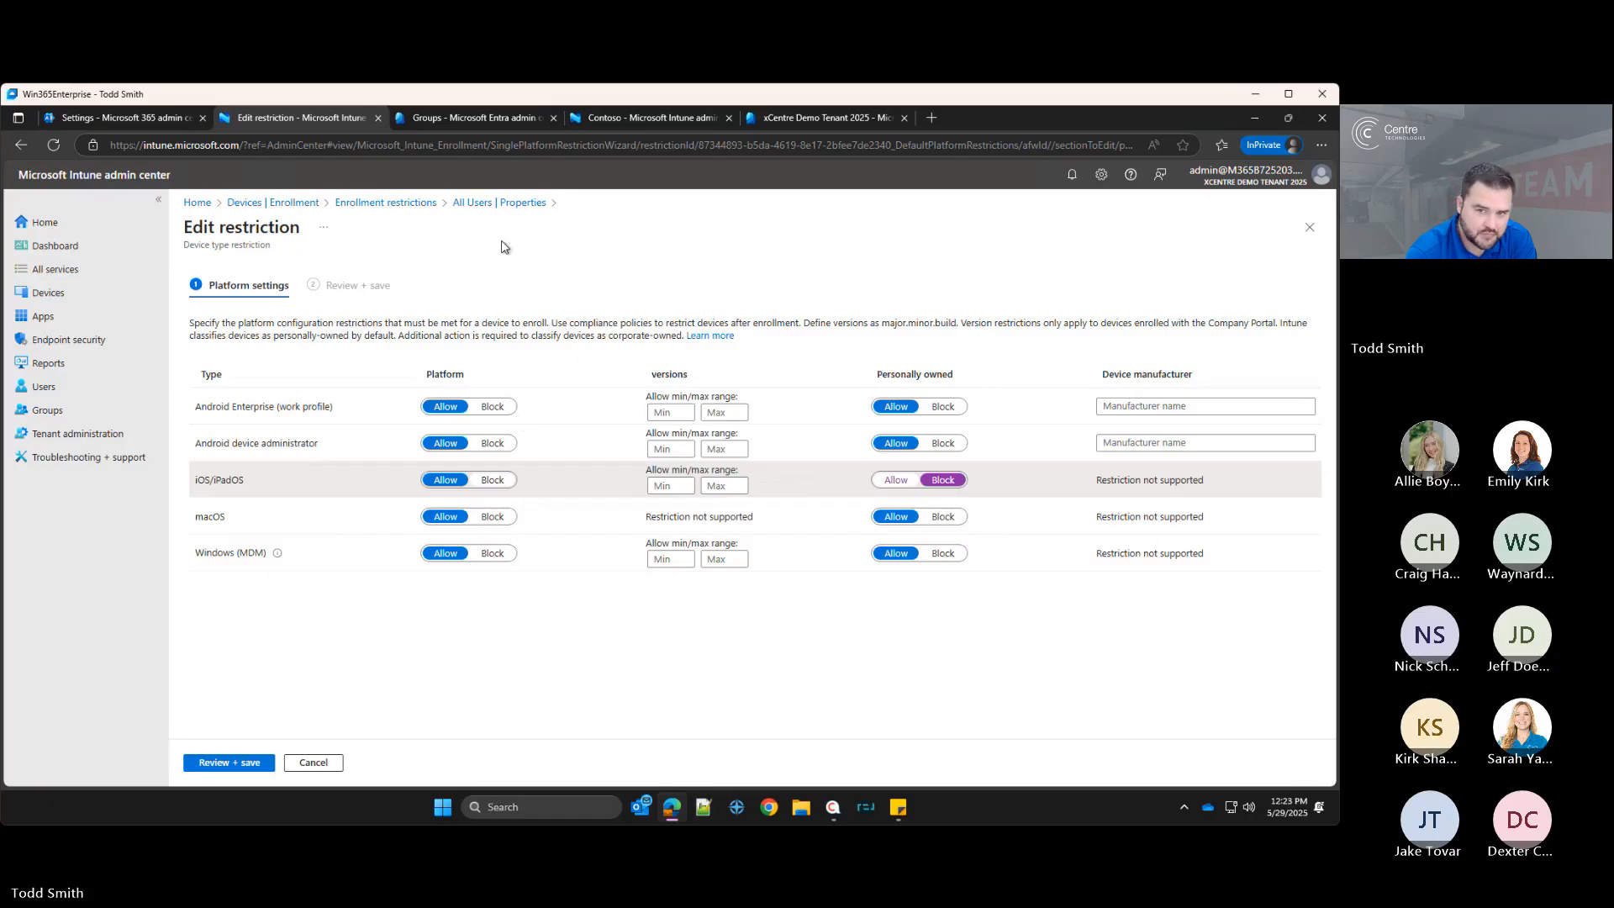
{"action": "left_click", "coordinate": [896, 480]}
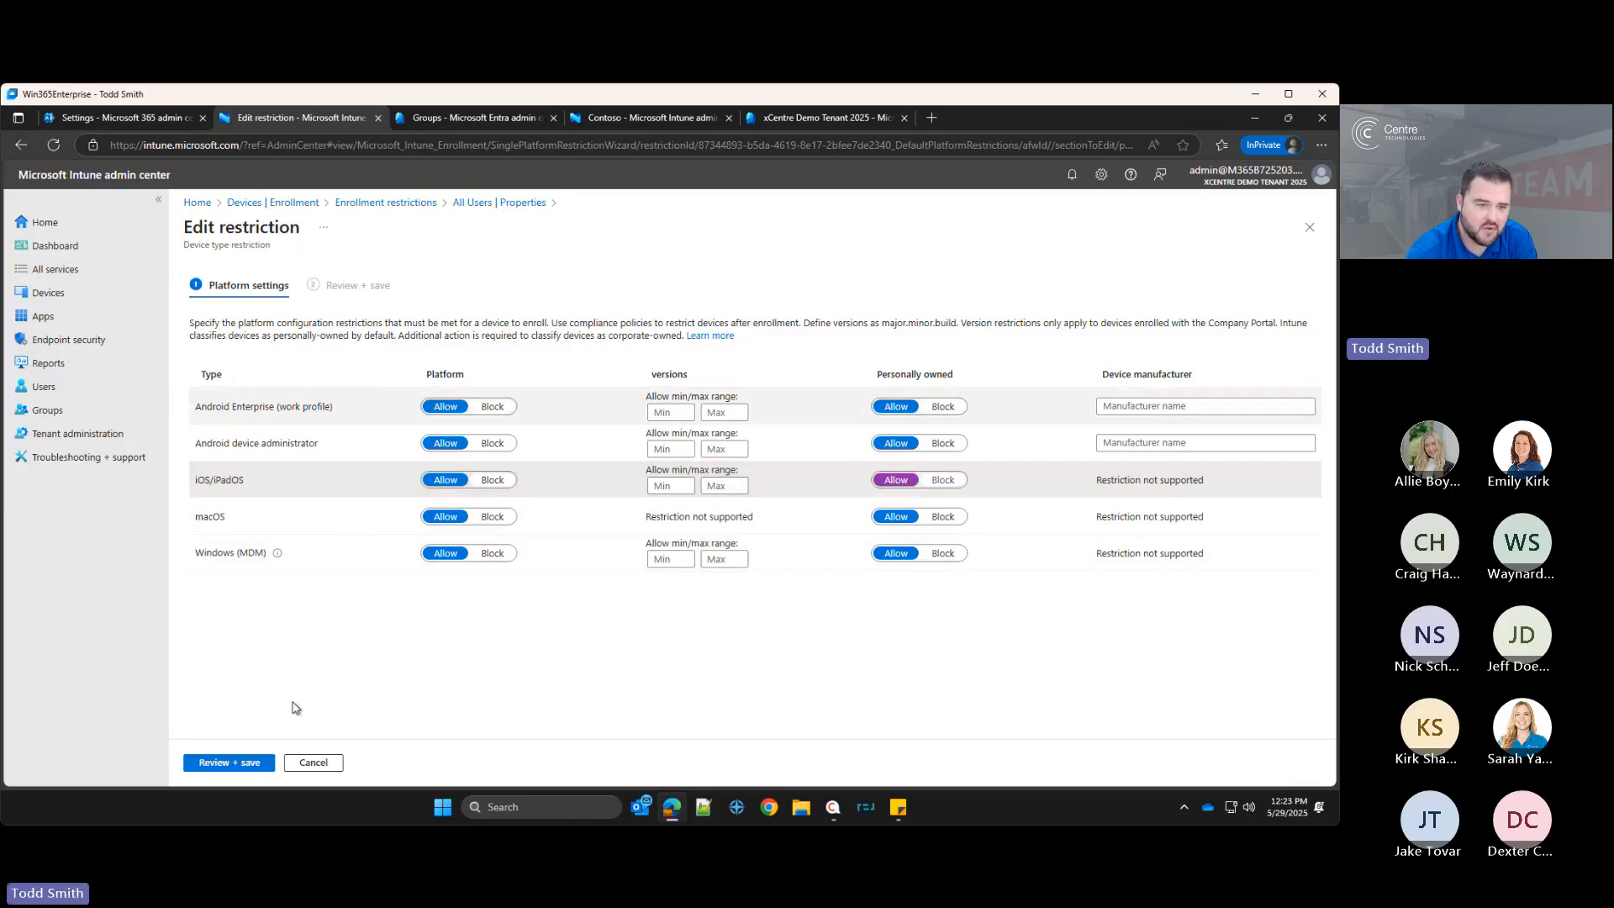
{"action": "left_click", "coordinate": [246, 763]}
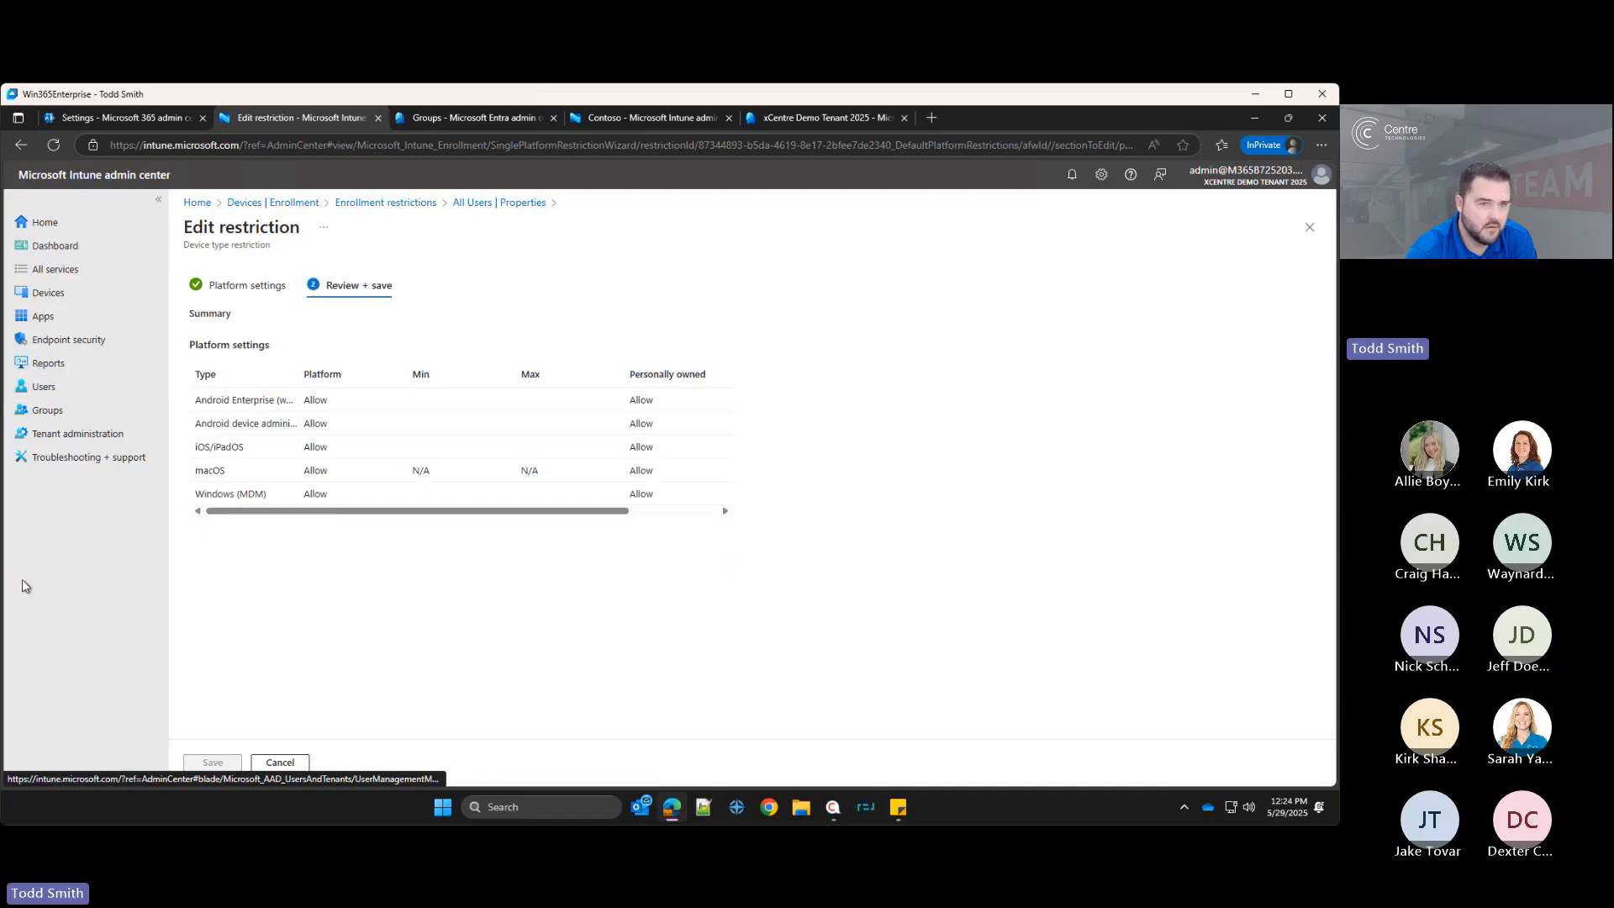
{"action": "left_click", "coordinate": [416, 205]}
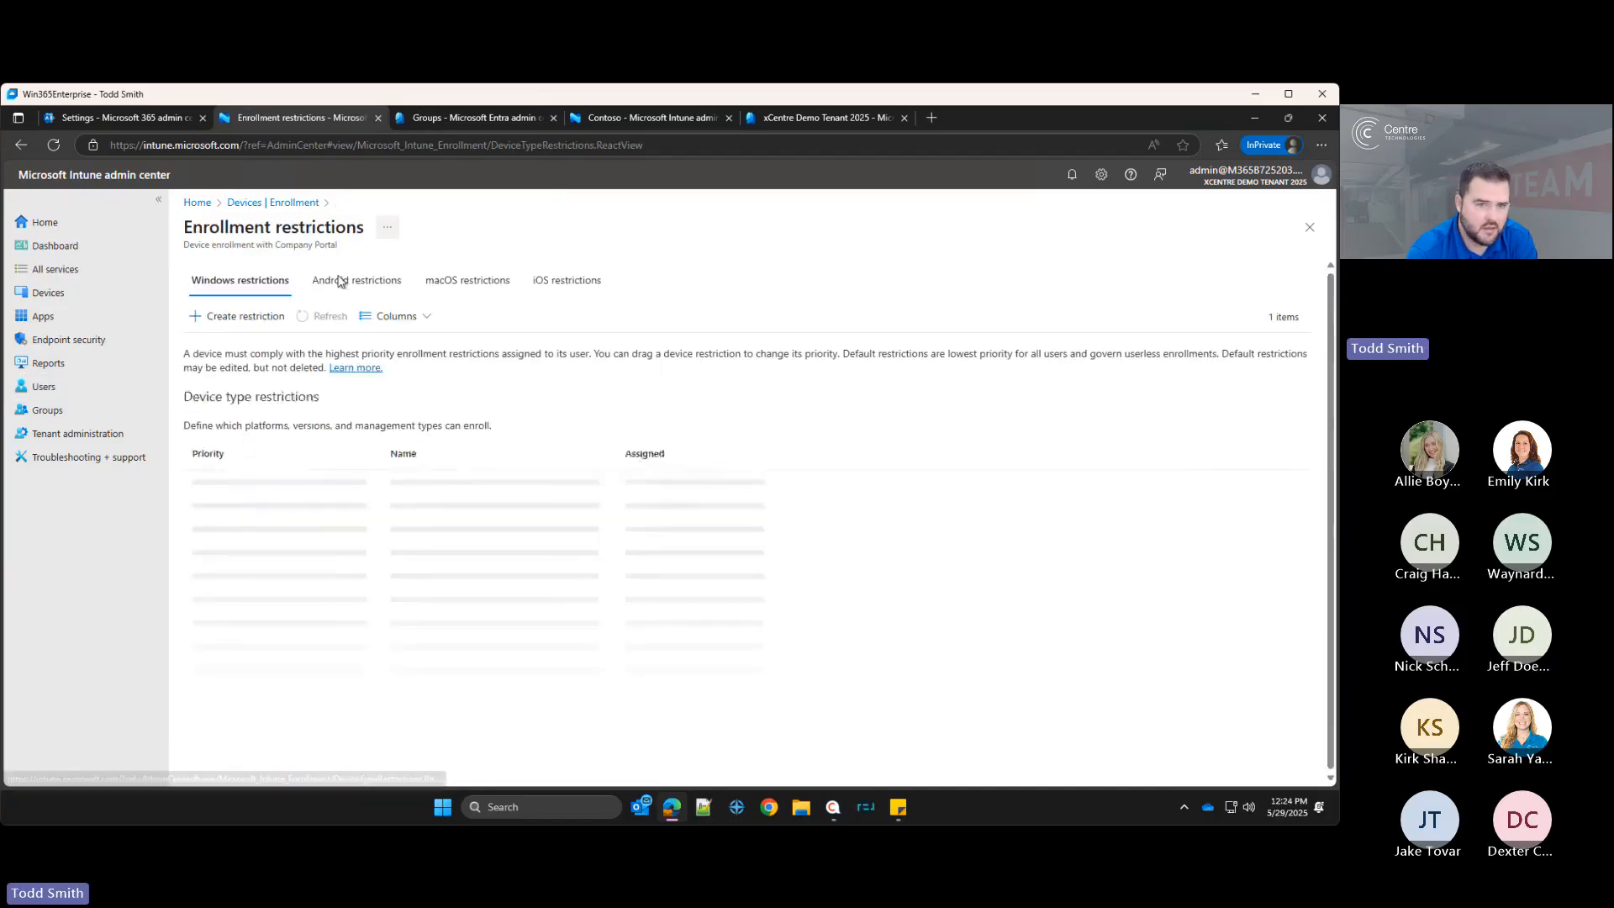
{"action": "left_click", "coordinate": [254, 207]}
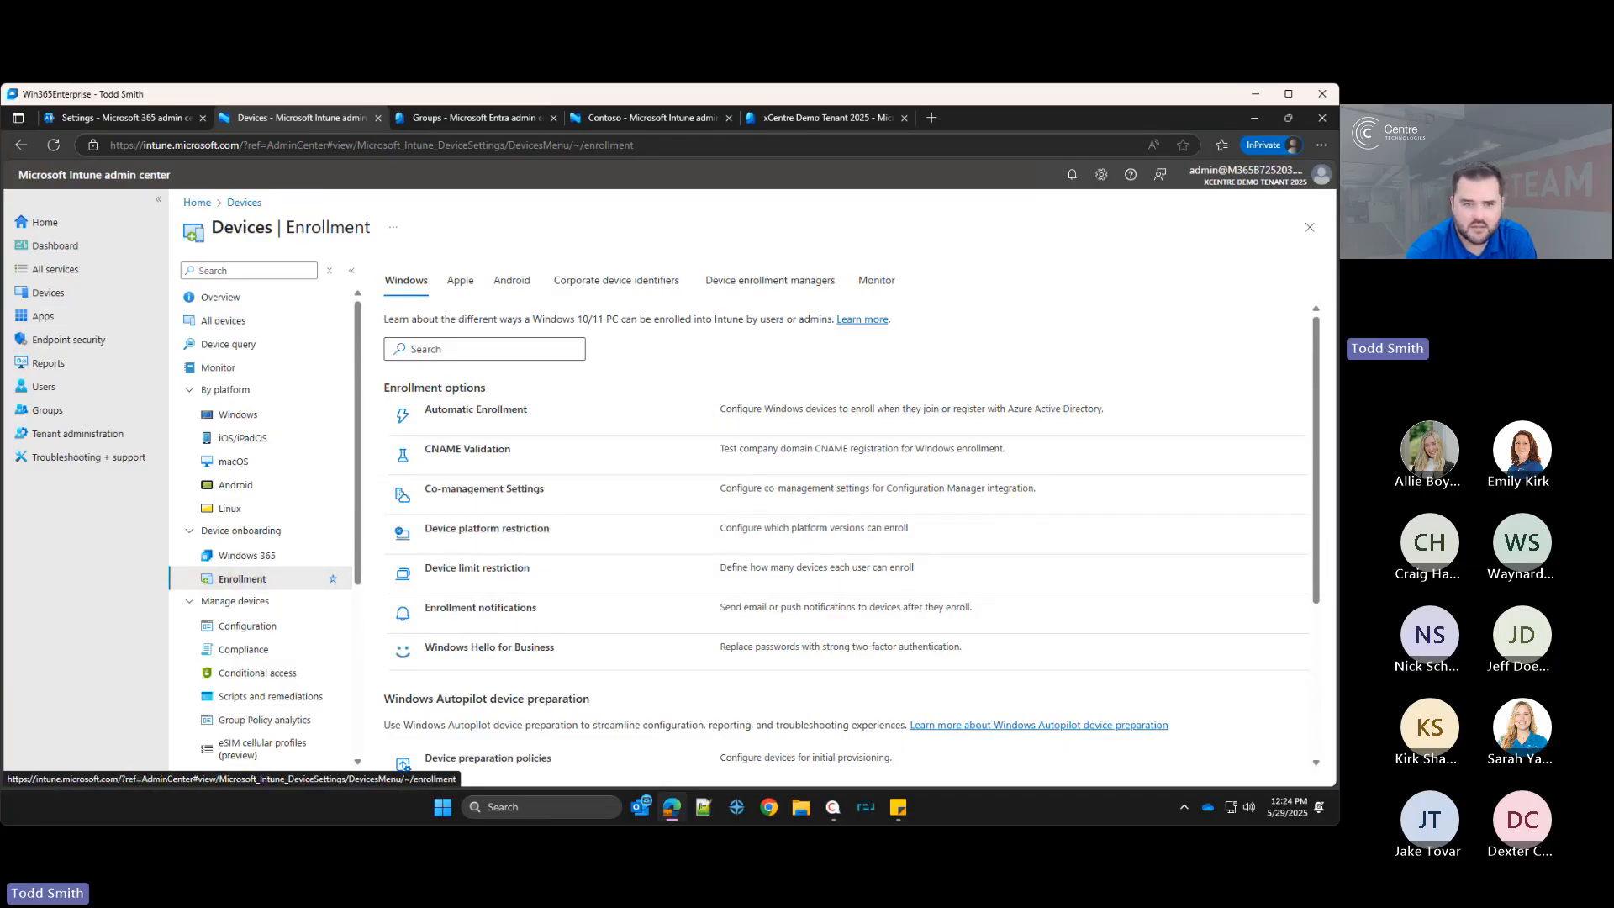
Step: Review the device limit for All users and all devices and return to Enrollment
{"action": "left_click", "coordinate": [555, 571]}
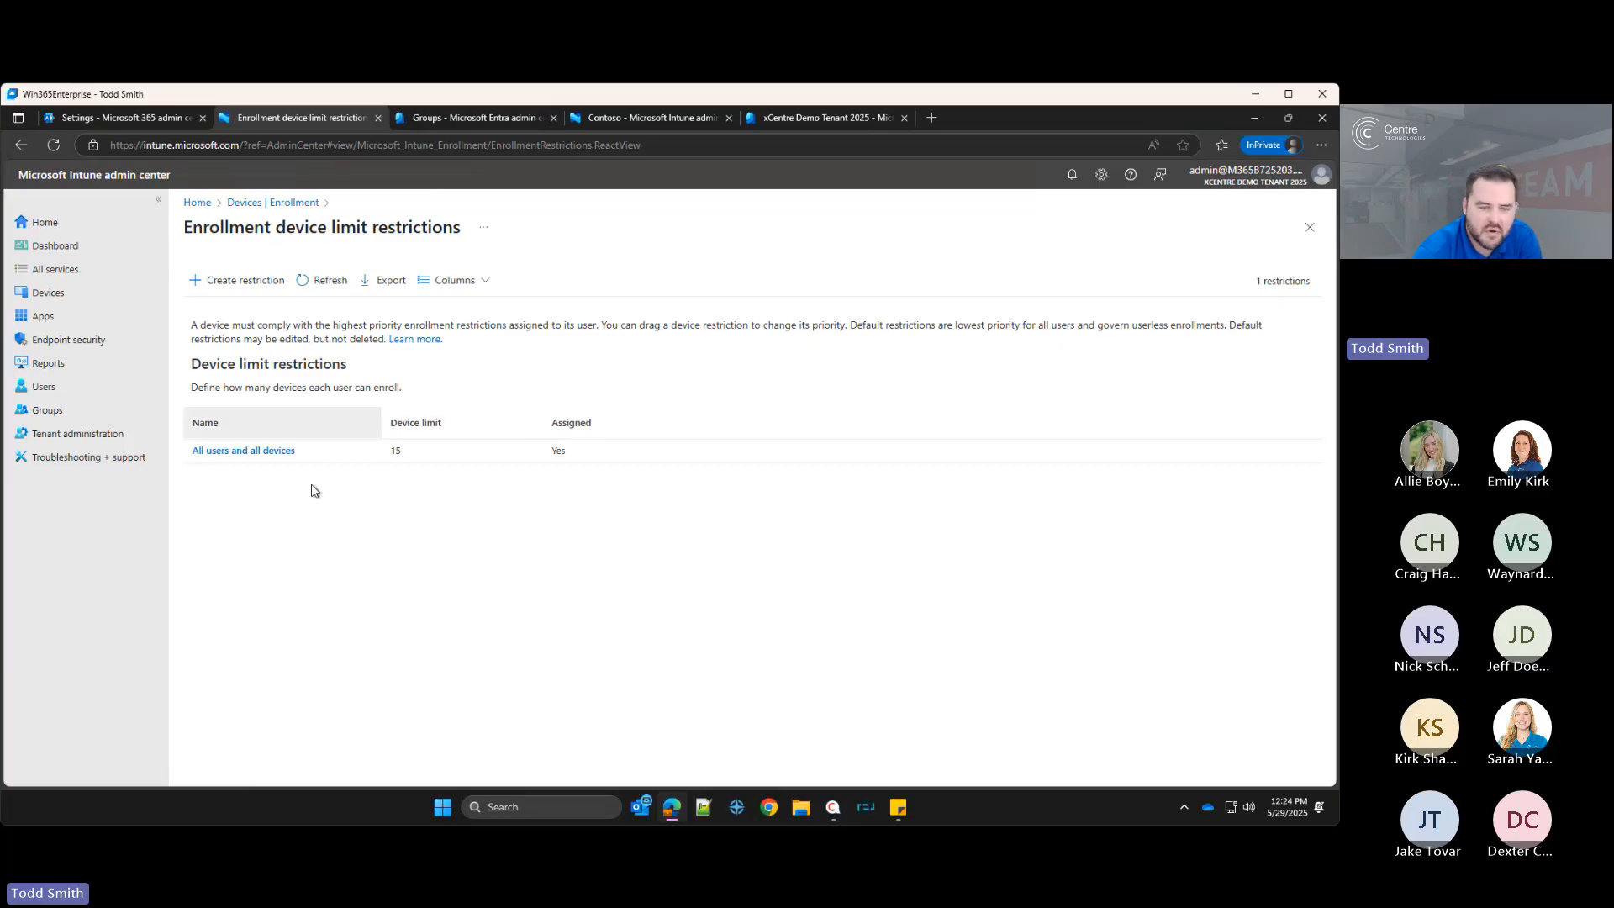
{"action": "left_click_drag", "start_coordinate": [386, 453], "coordinate": [407, 458]}
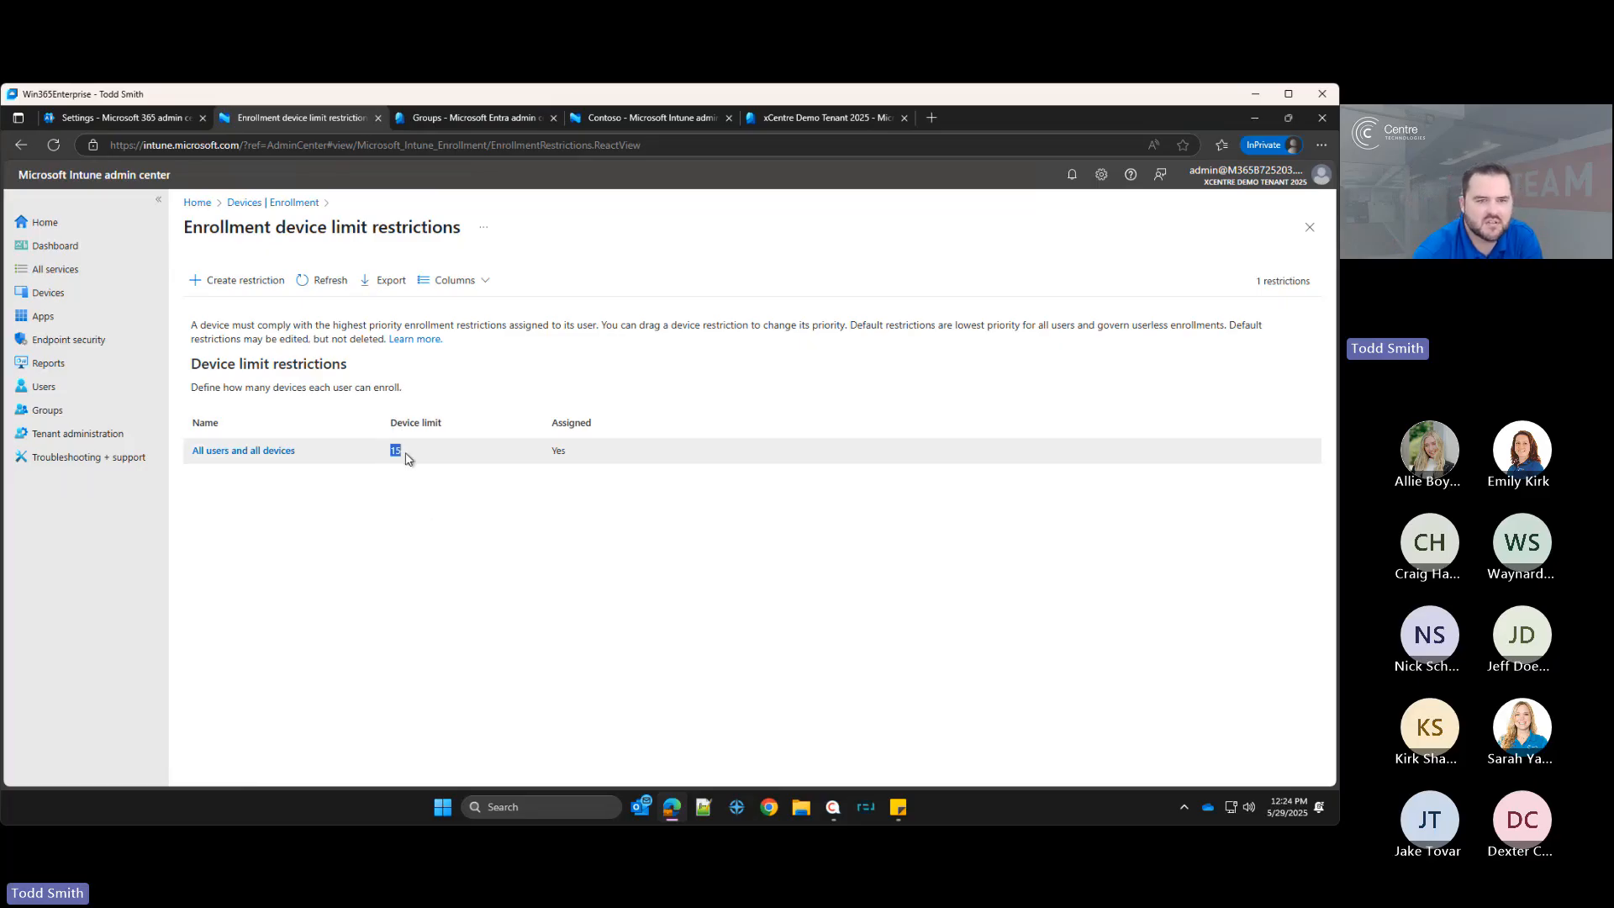
{"action": "left_click", "coordinate": [405, 458]}
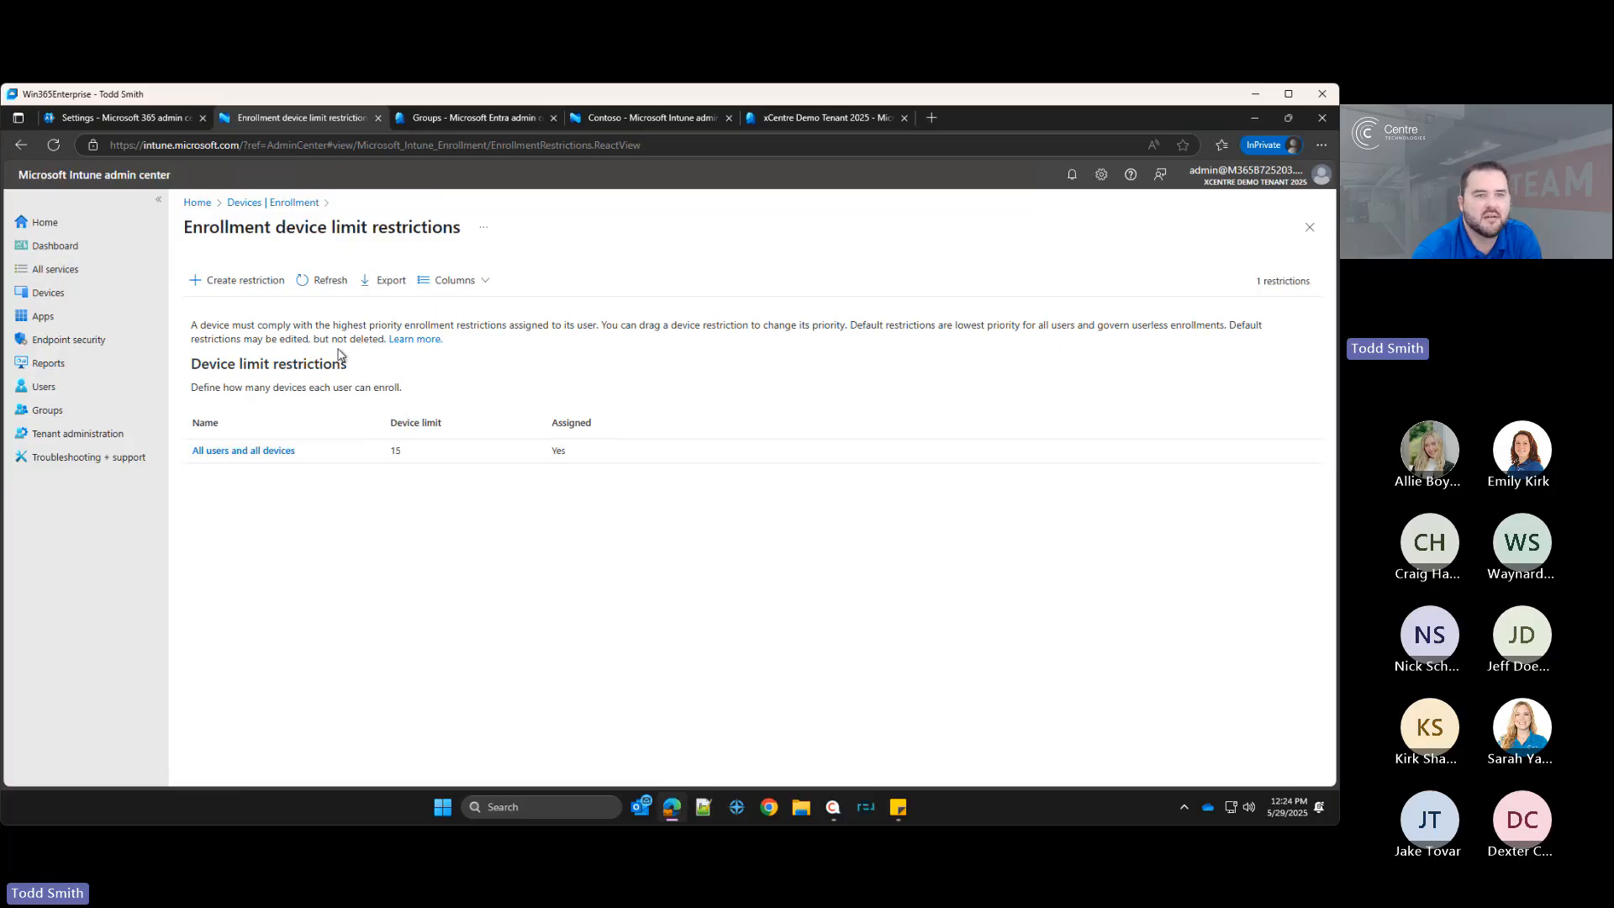
{"action": "left_click", "coordinate": [293, 206]}
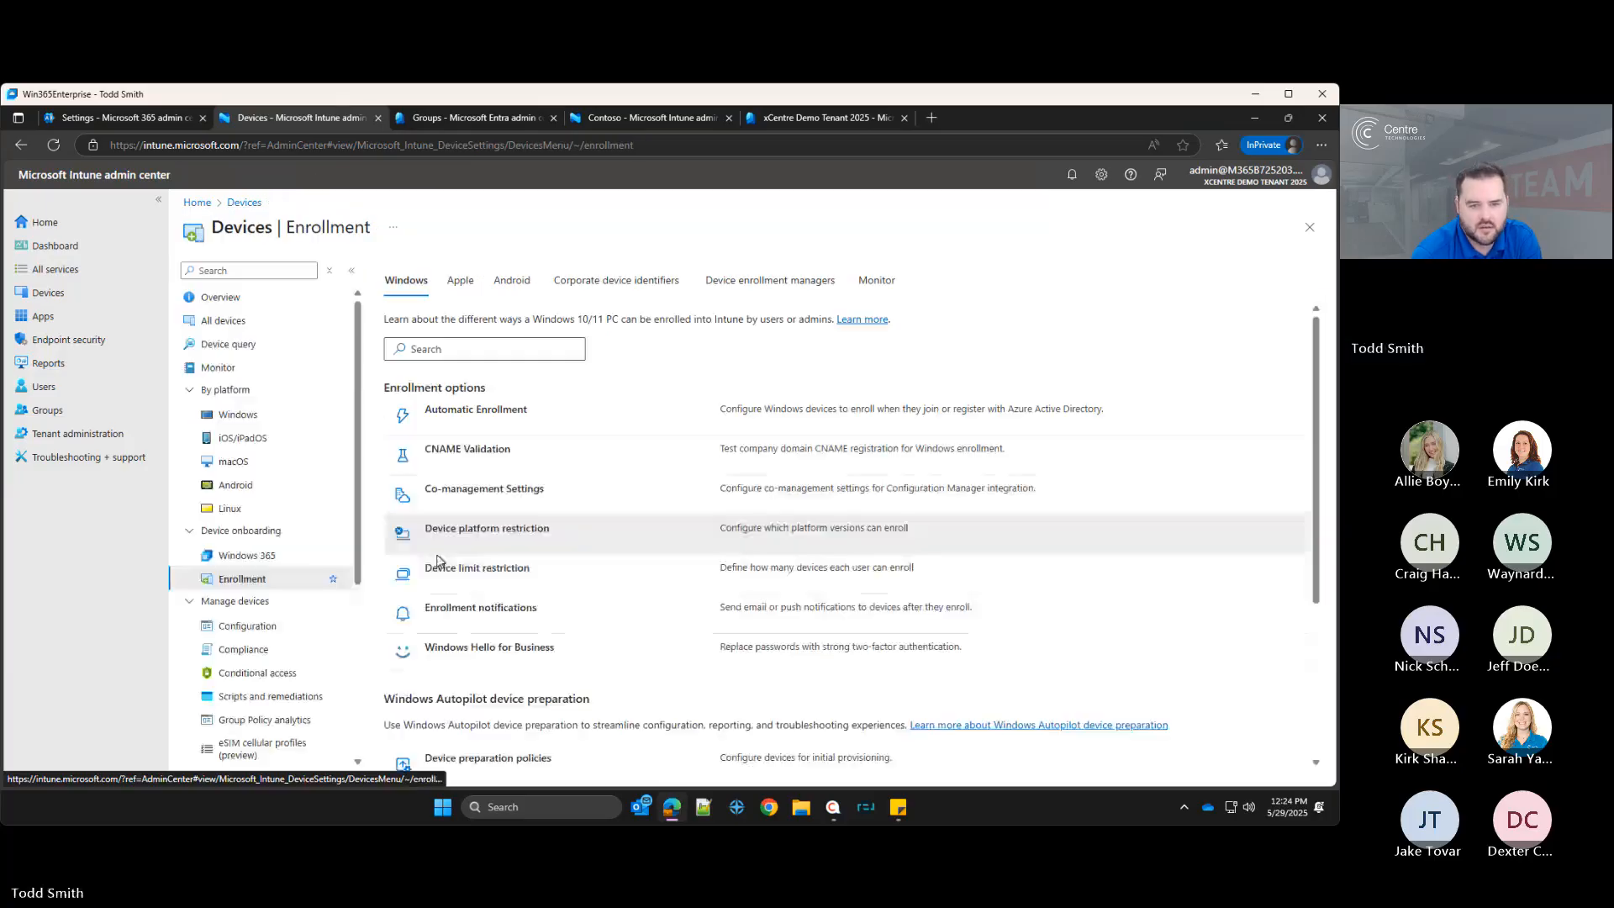
Step: Review the Device Deployed via Autopilot - Email enrollment notification's message, settings and assignments, then return to Enrollment
{"action": "left_click", "coordinate": [473, 610]}
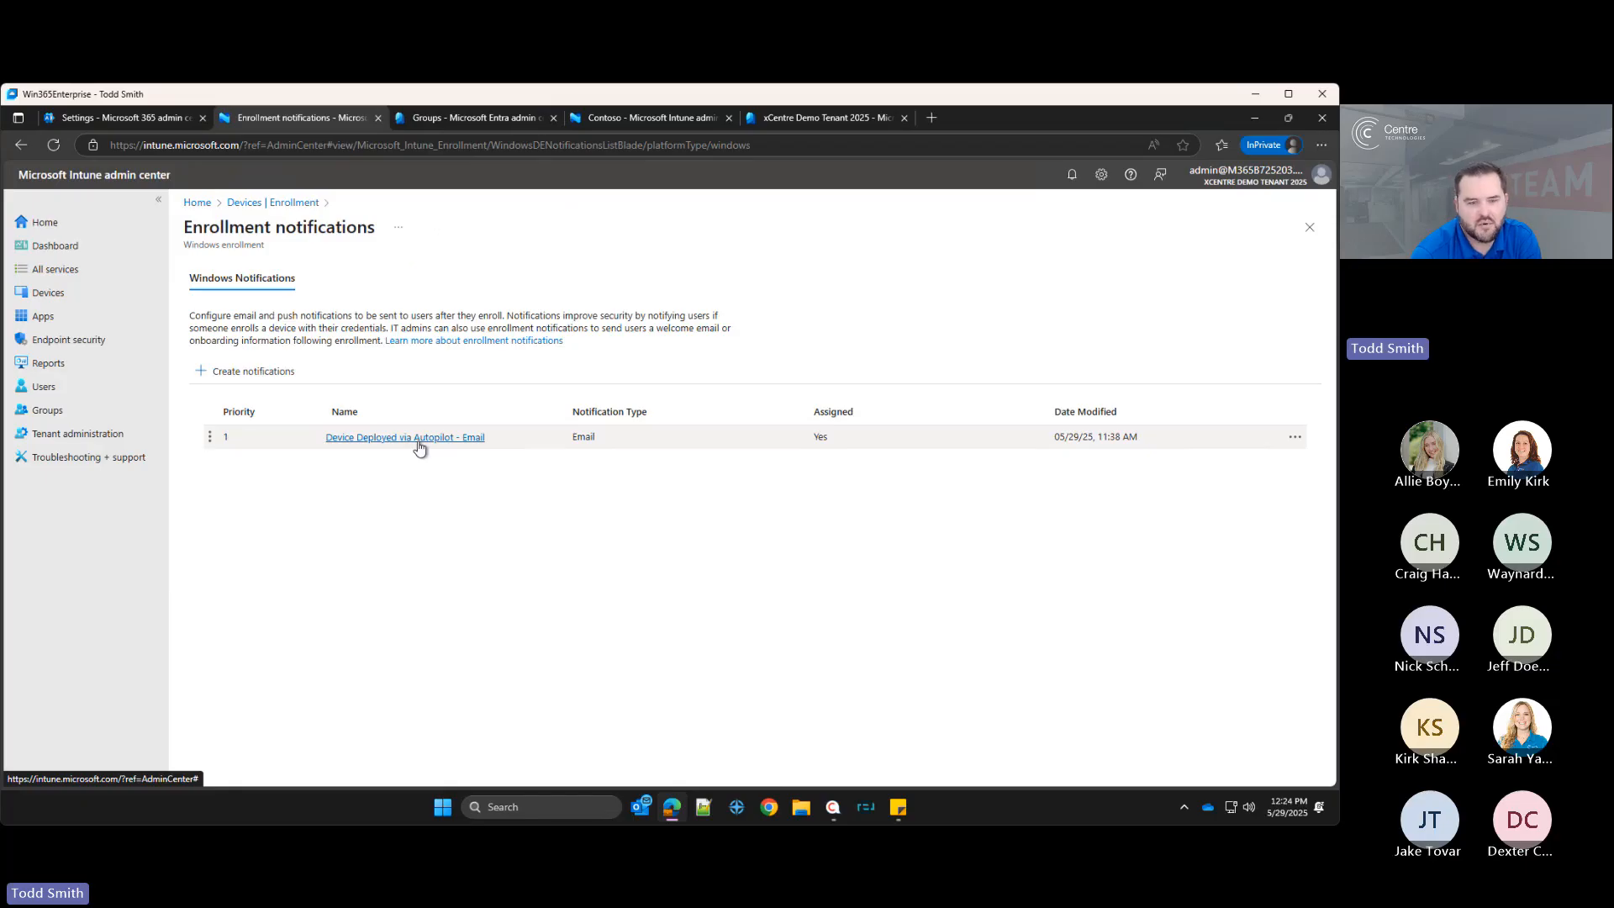
{"action": "left_click", "coordinate": [420, 443]}
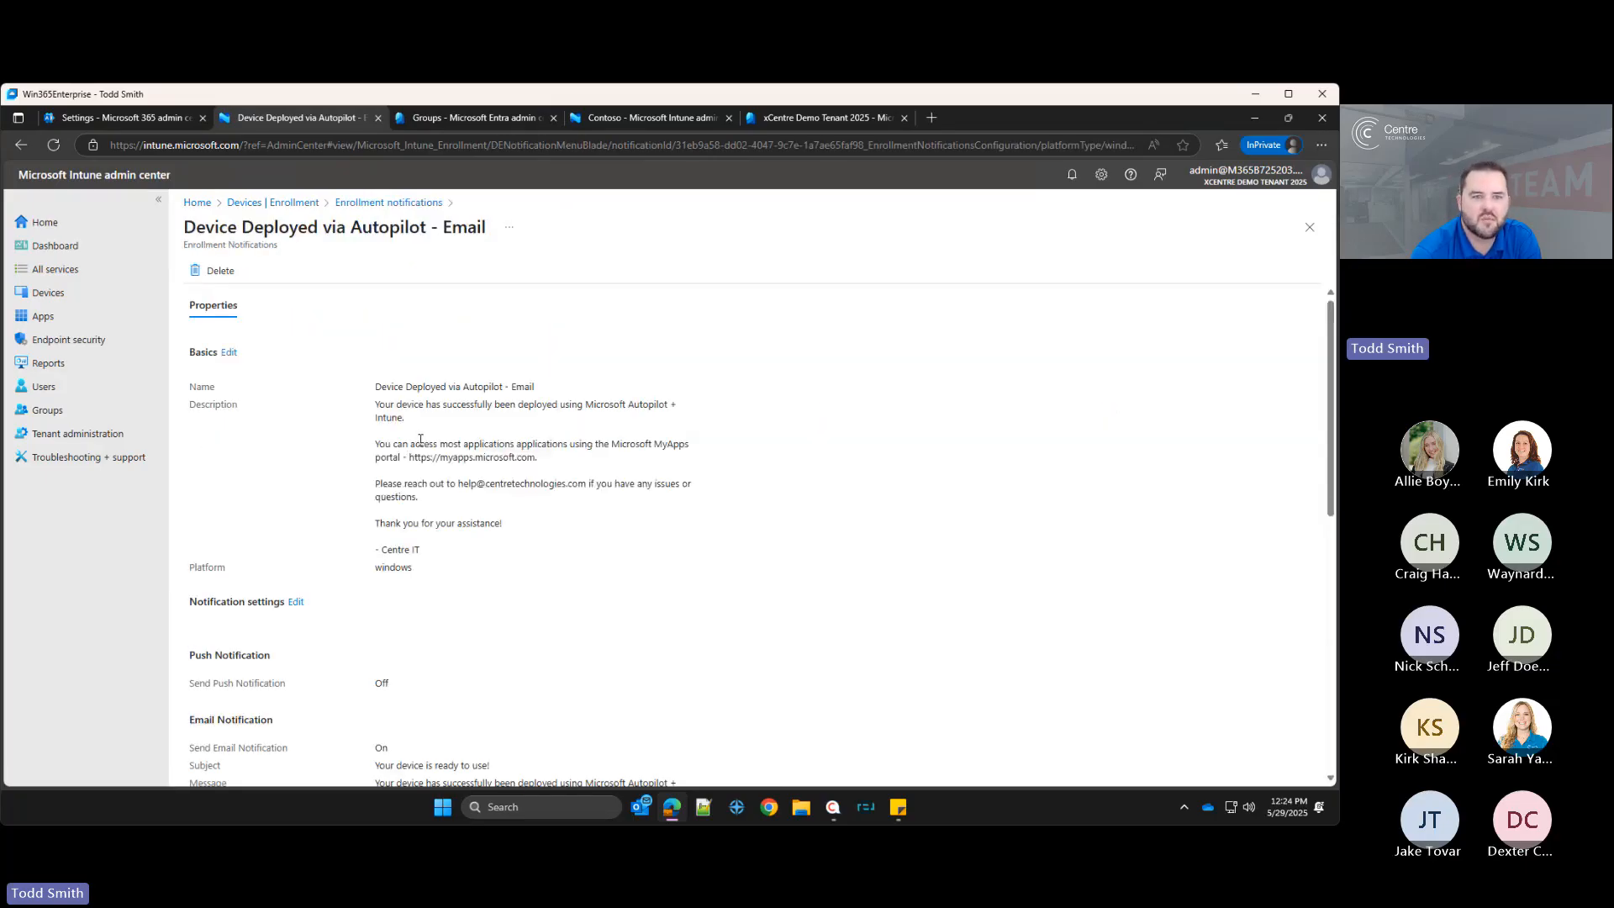
{"action": "scroll", "coordinate": [502, 481], "scroll_direction": "down", "scroll_amount": 1}
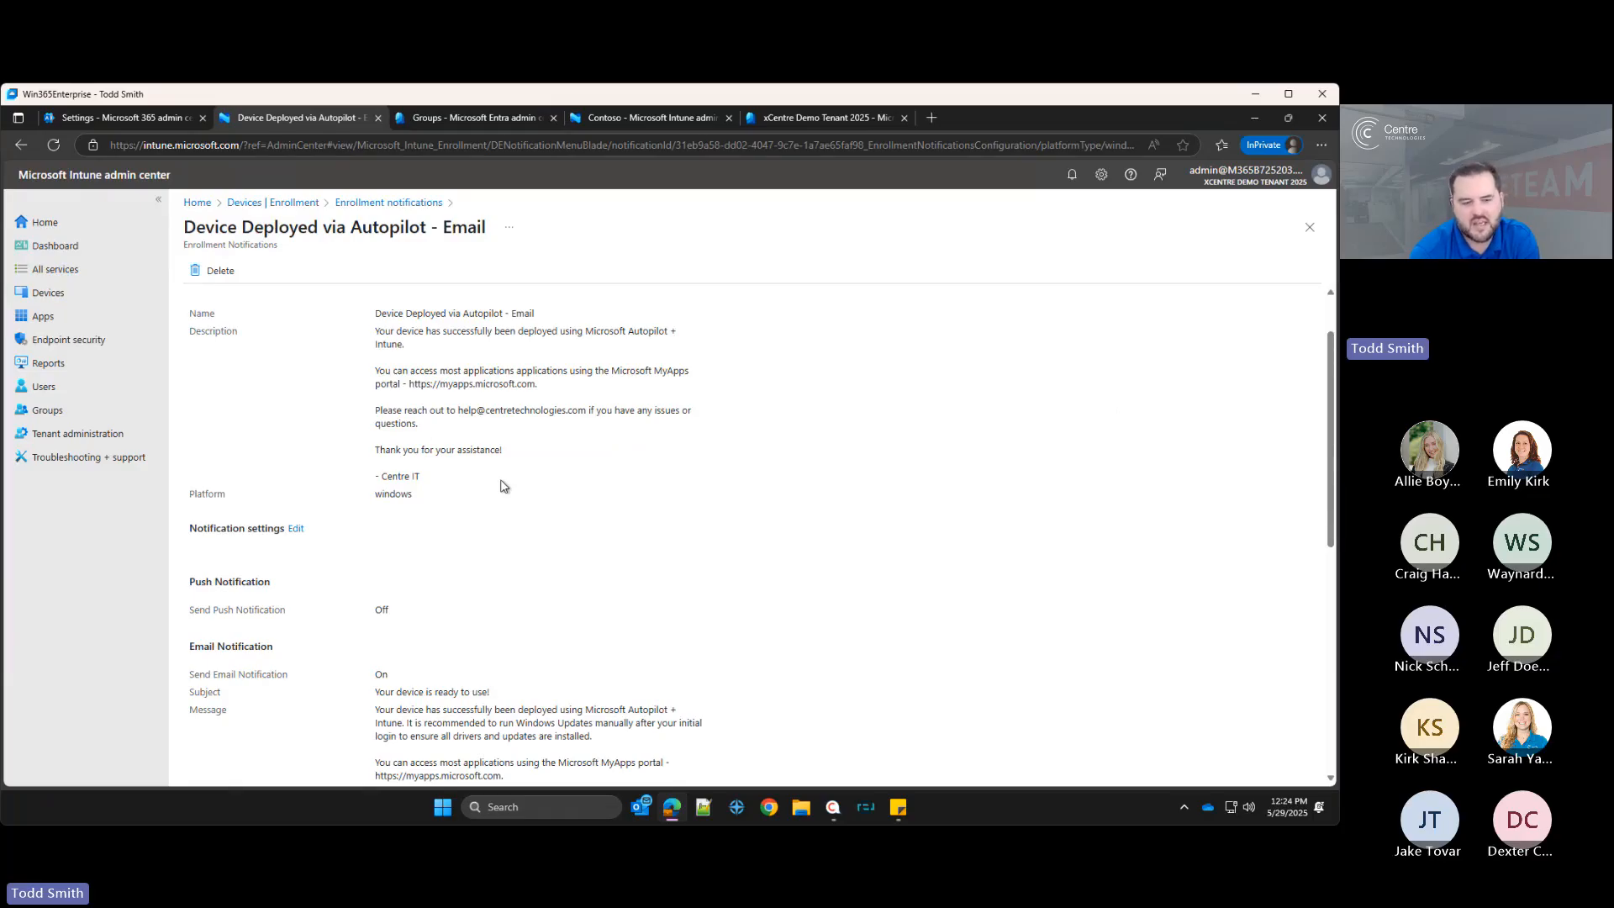
{"action": "scroll", "coordinate": [504, 486], "scroll_direction": "down", "scroll_amount": 2}
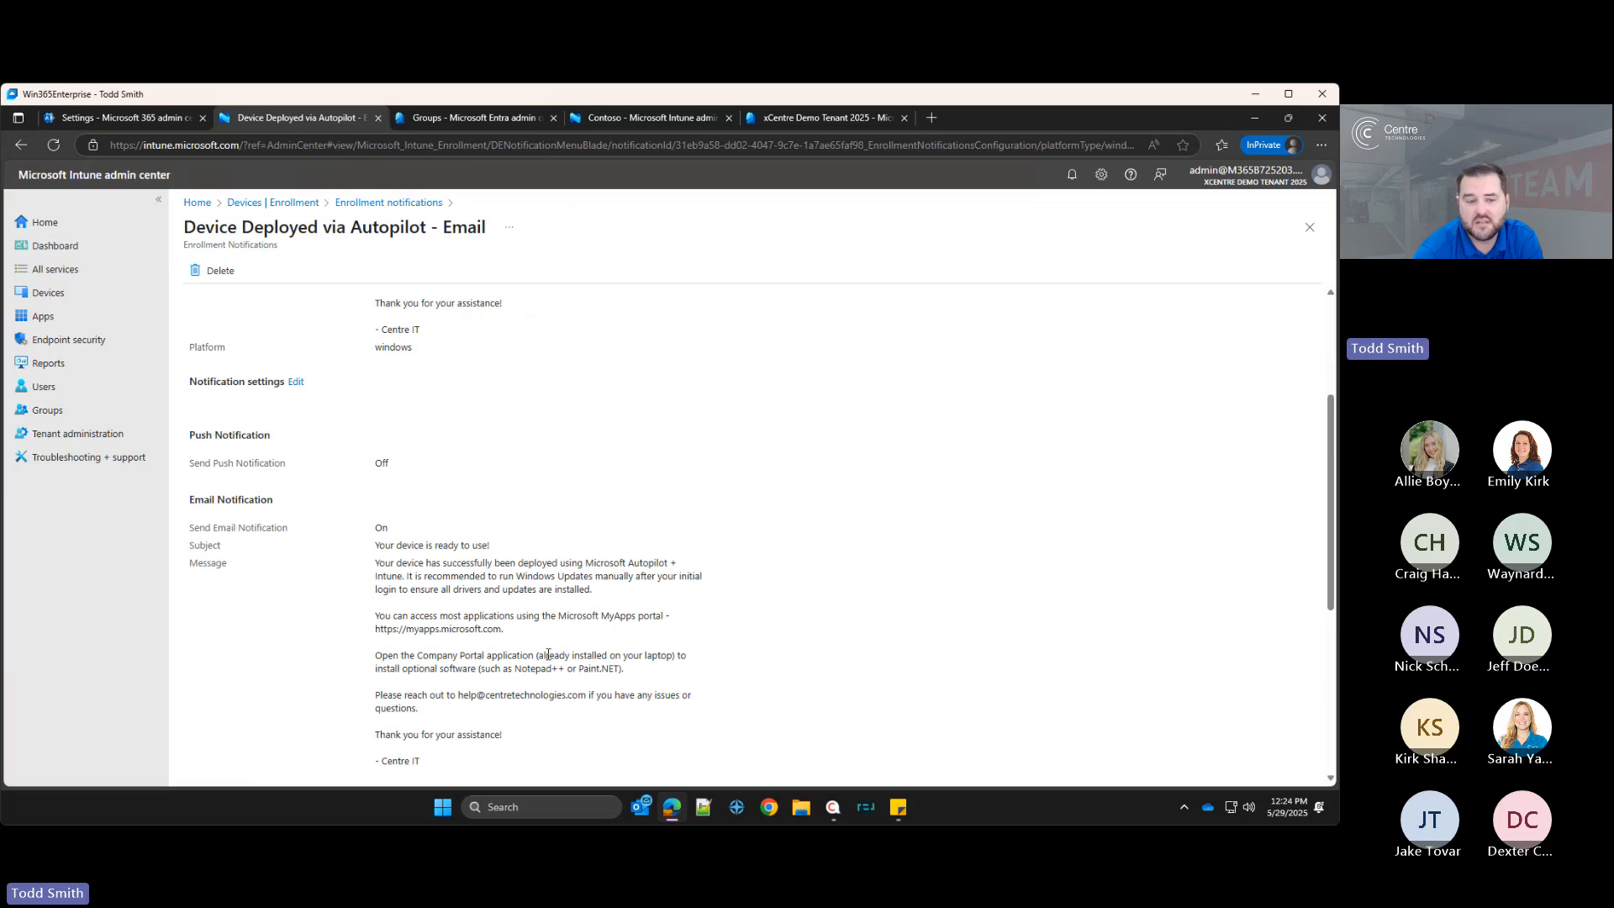
{"action": "scroll", "coordinate": [483, 531], "scroll_direction": "up", "scroll_amount": 1}
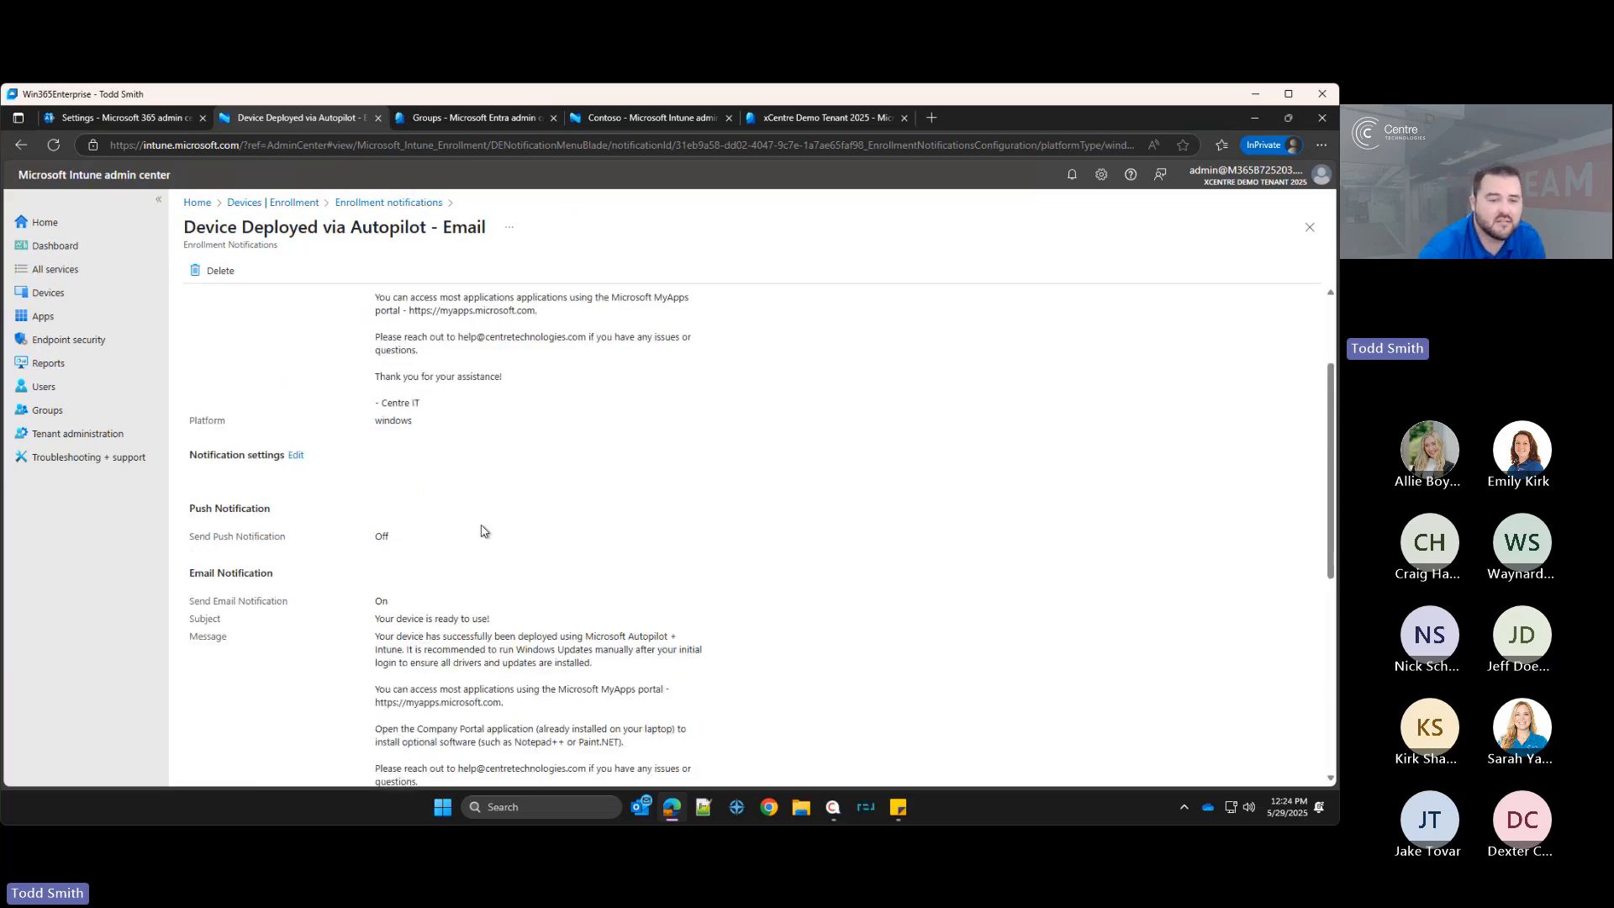
{"action": "scroll", "coordinate": [482, 531], "scroll_direction": "down", "scroll_amount": 2}
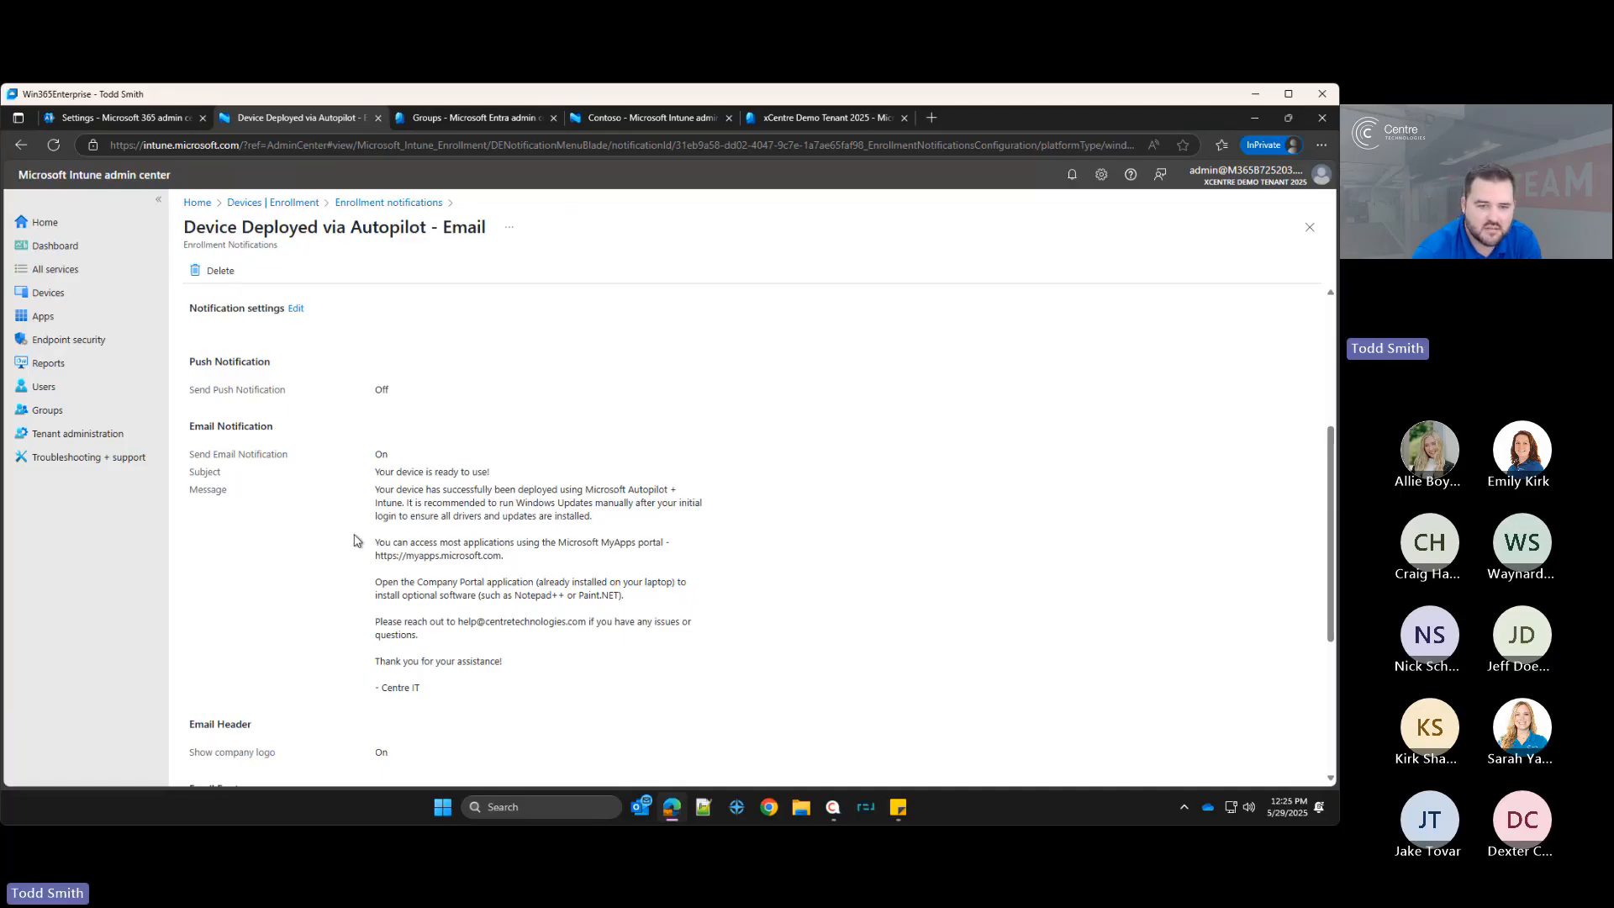
{"action": "left_click_drag", "start_coordinate": [370, 553], "coordinate": [552, 556]}
{"action": "left_click", "coordinate": [381, 555]}
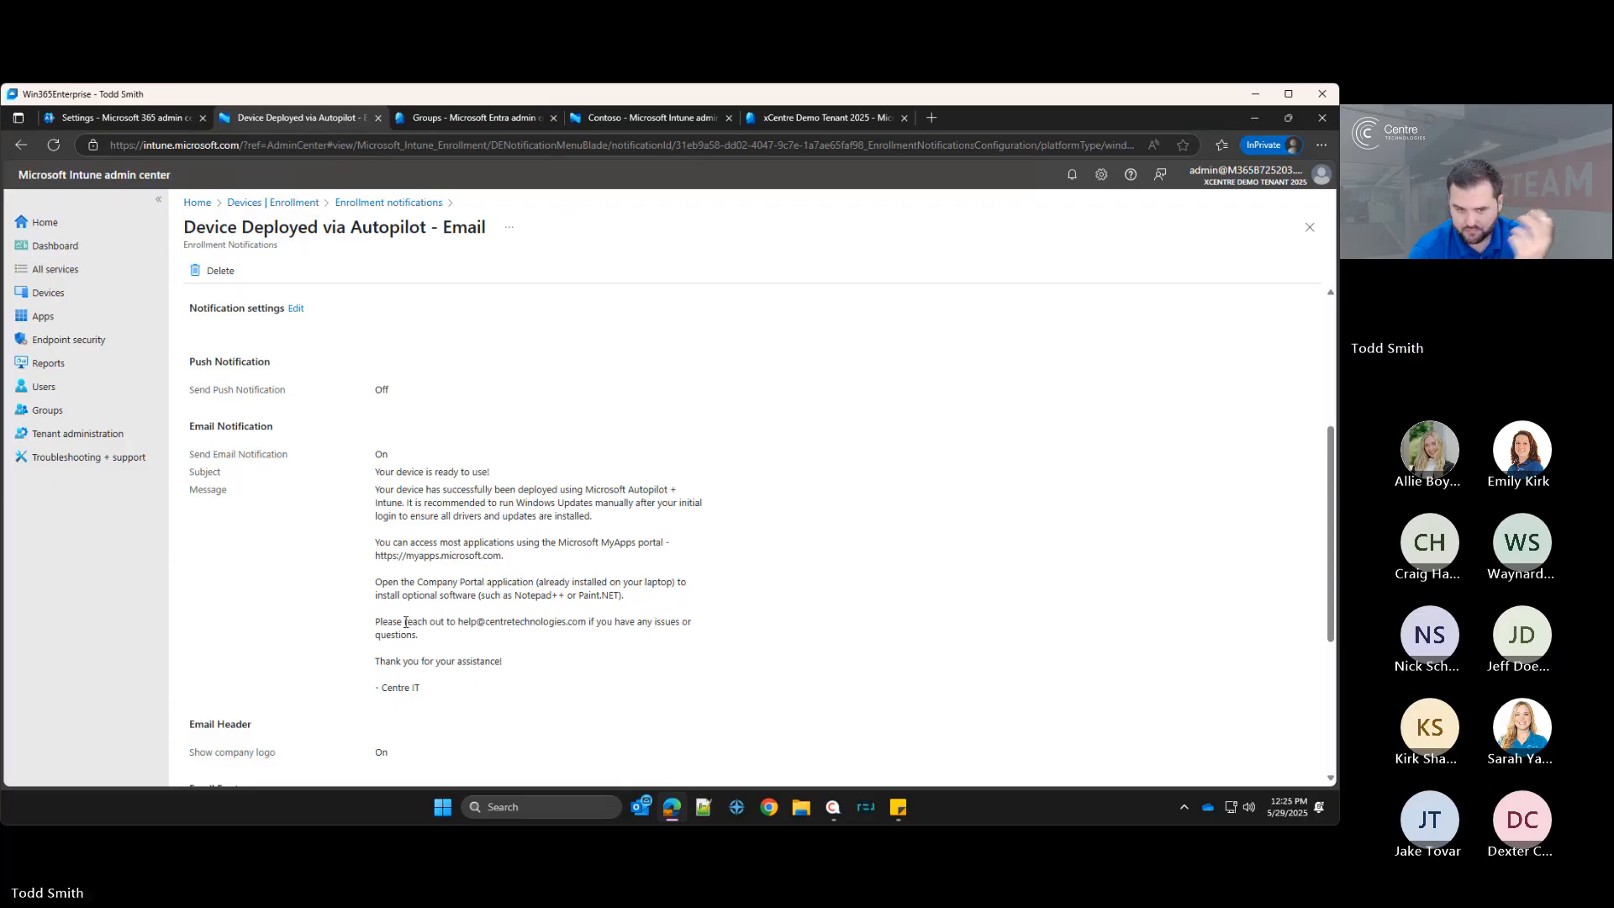
{"action": "left_click_drag", "start_coordinate": [373, 621], "coordinate": [601, 638]}
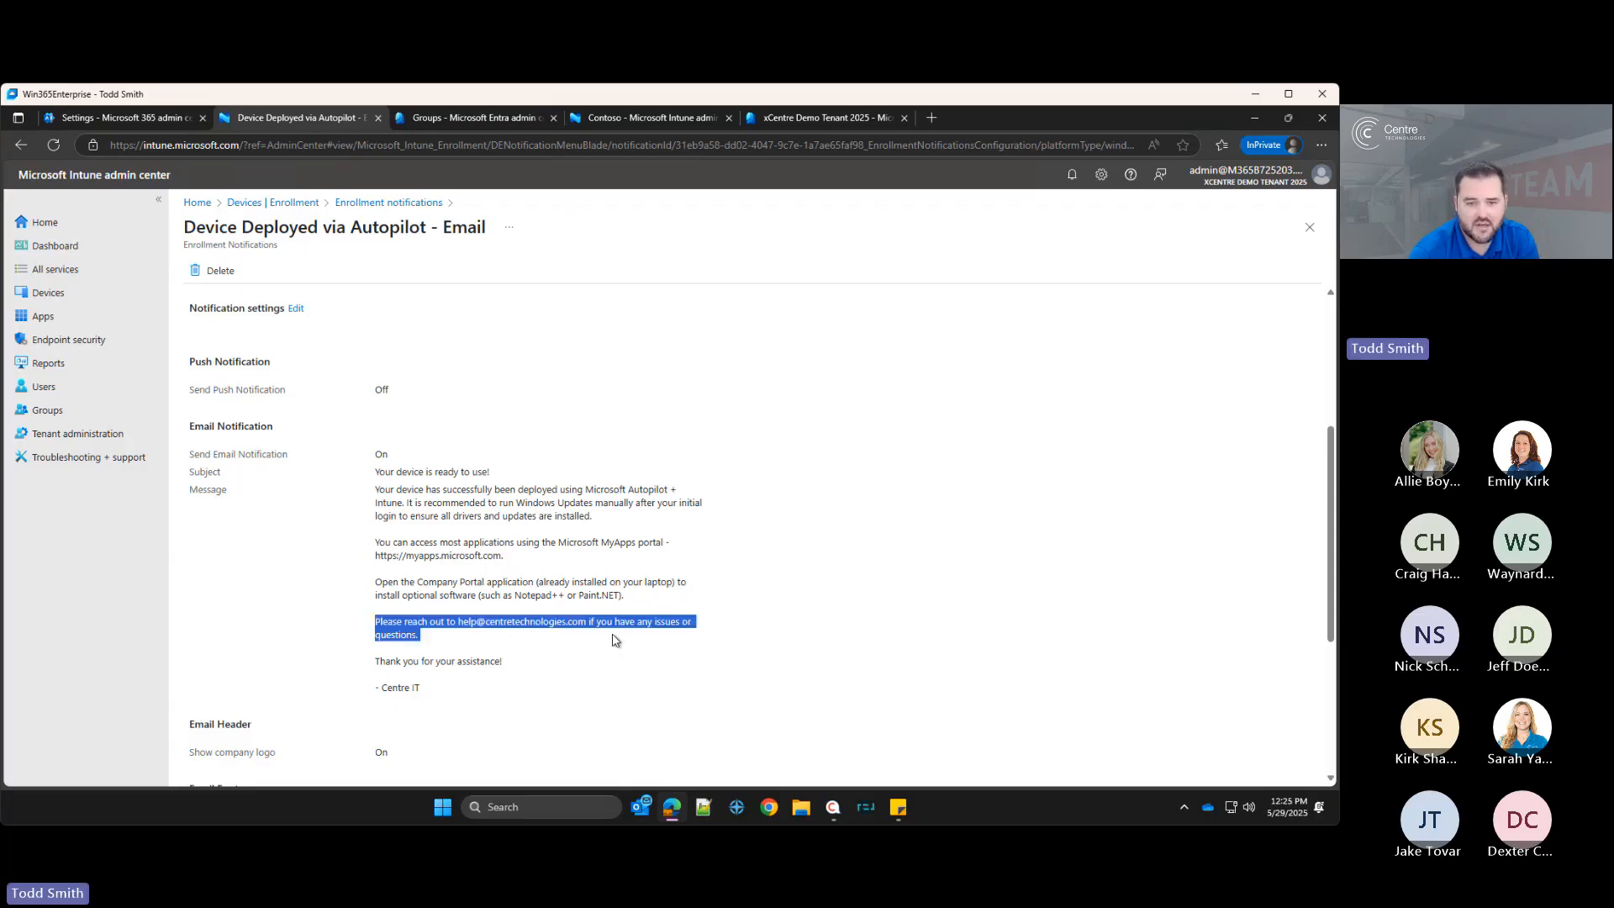
{"action": "left_click", "coordinate": [600, 624]}
{"action": "scroll", "coordinate": [546, 672], "scroll_direction": "down", "scroll_amount": 3}
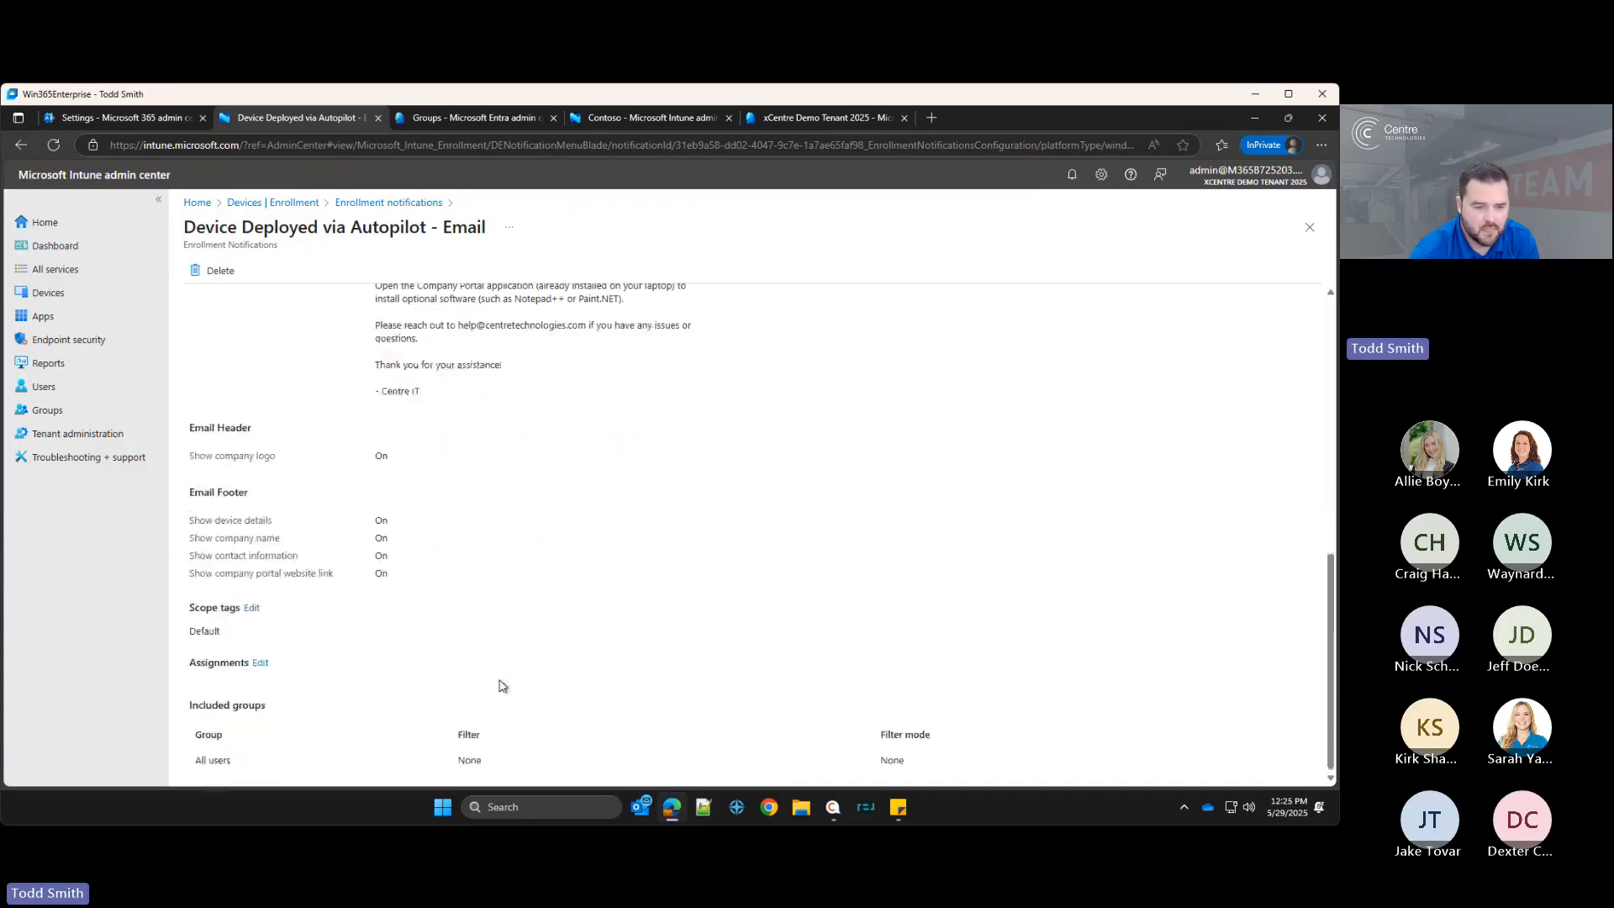
{"action": "scroll", "coordinate": [457, 674], "scroll_direction": "up", "scroll_amount": 4}
{"action": "scroll", "coordinate": [456, 674], "scroll_direction": "up", "scroll_amount": 2}
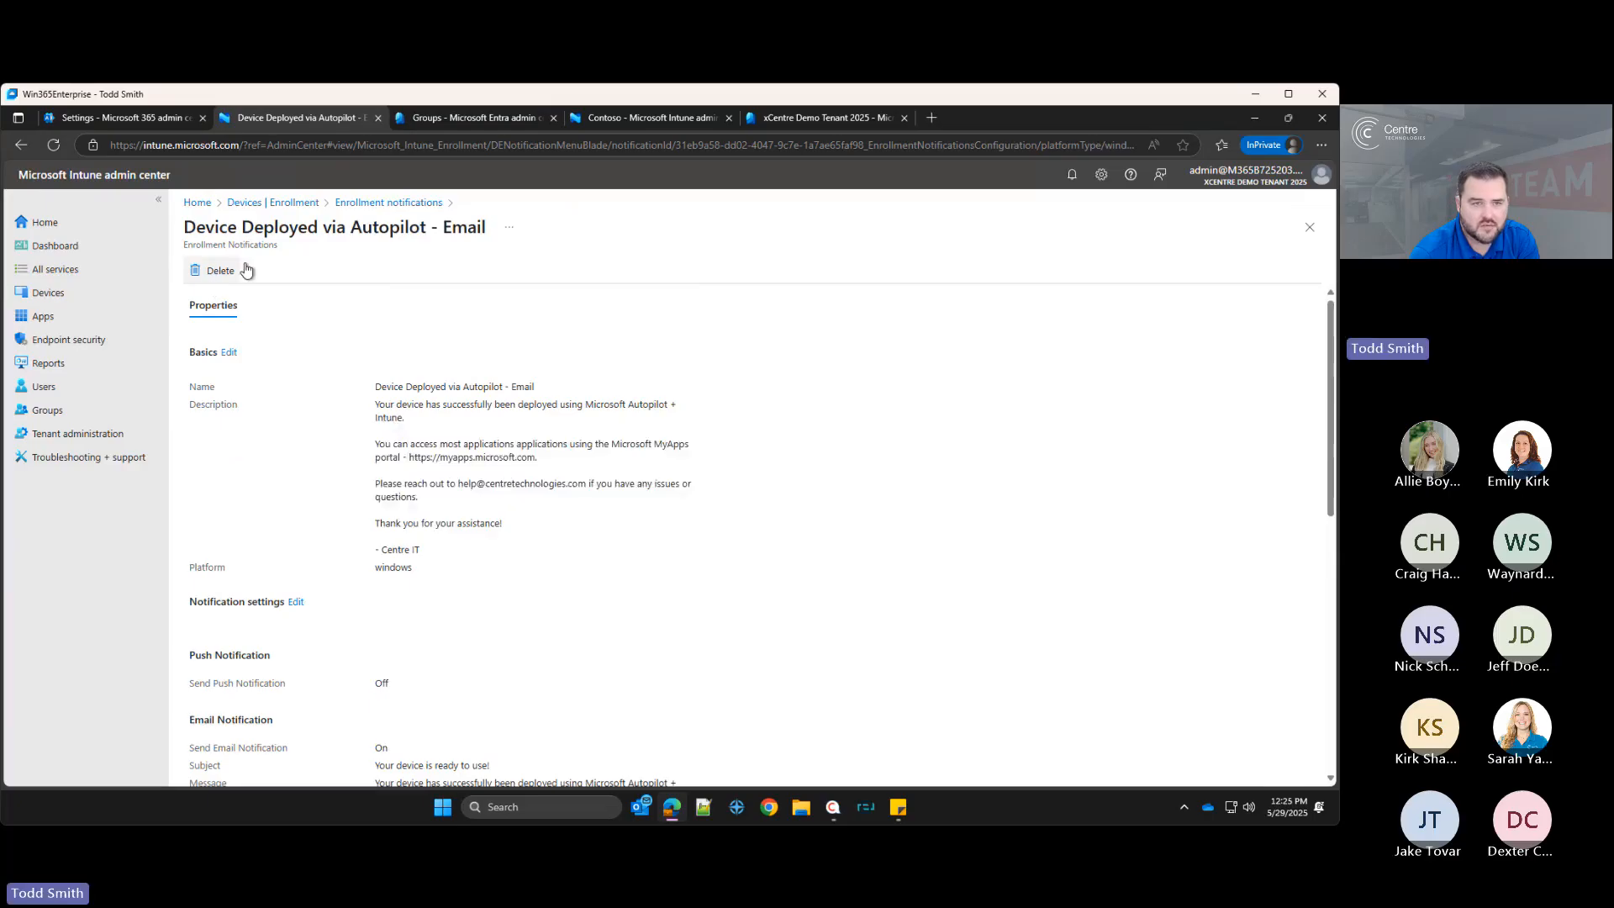
{"action": "scroll", "coordinate": [403, 606], "scroll_direction": "down", "scroll_amount": 6}
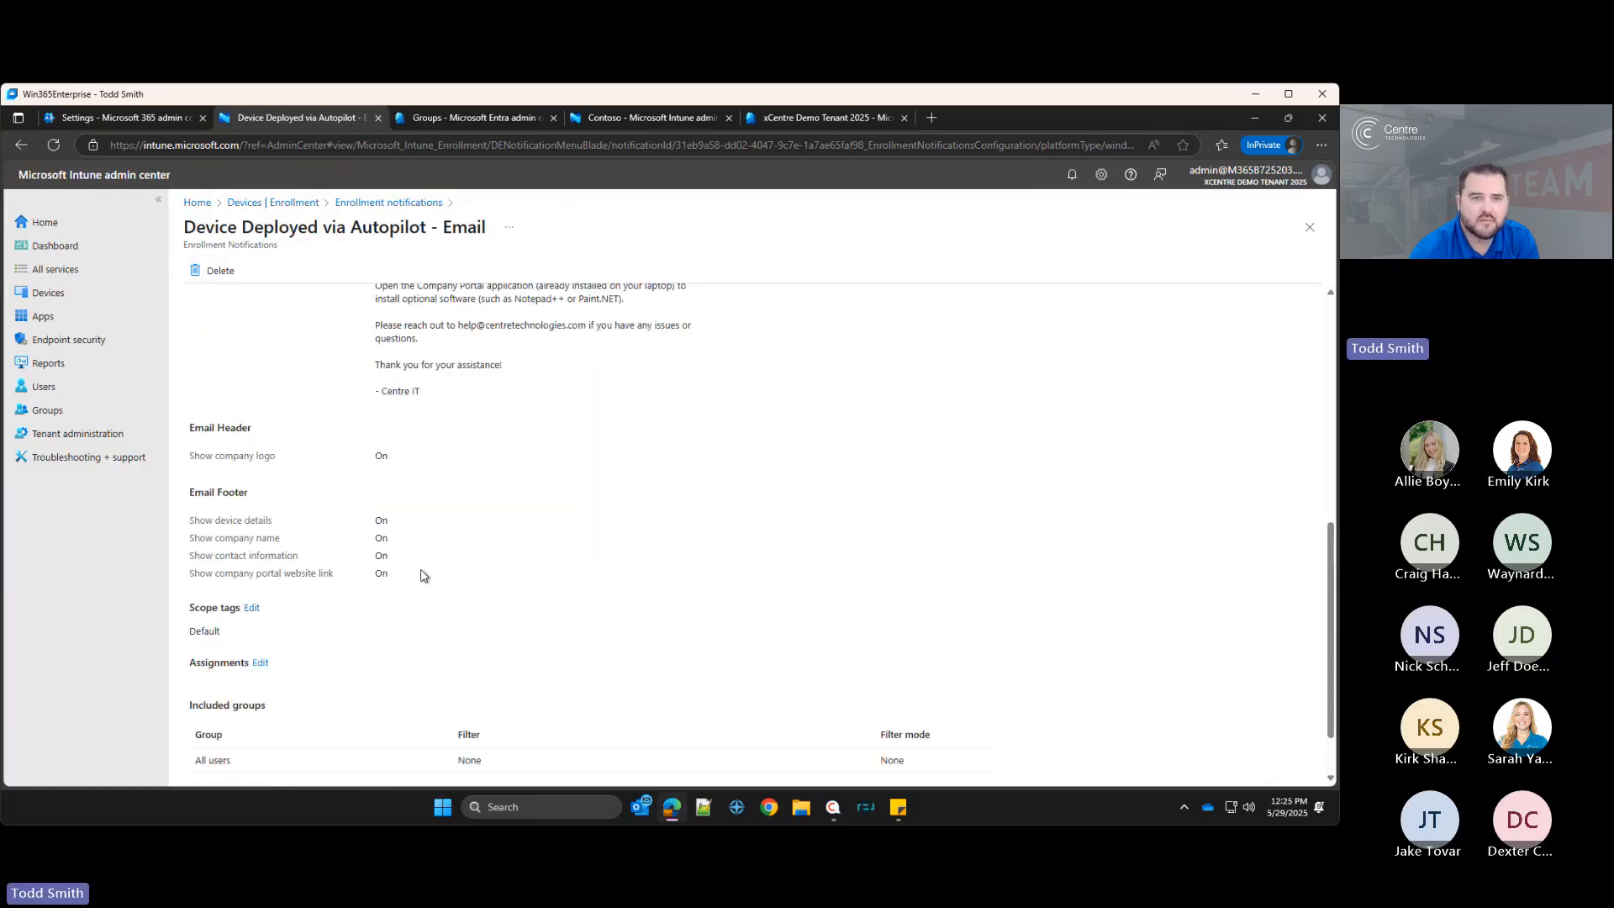
{"action": "scroll", "coordinate": [421, 576], "scroll_direction": "up", "scroll_amount": 6}
{"action": "left_click", "coordinate": [283, 202]}
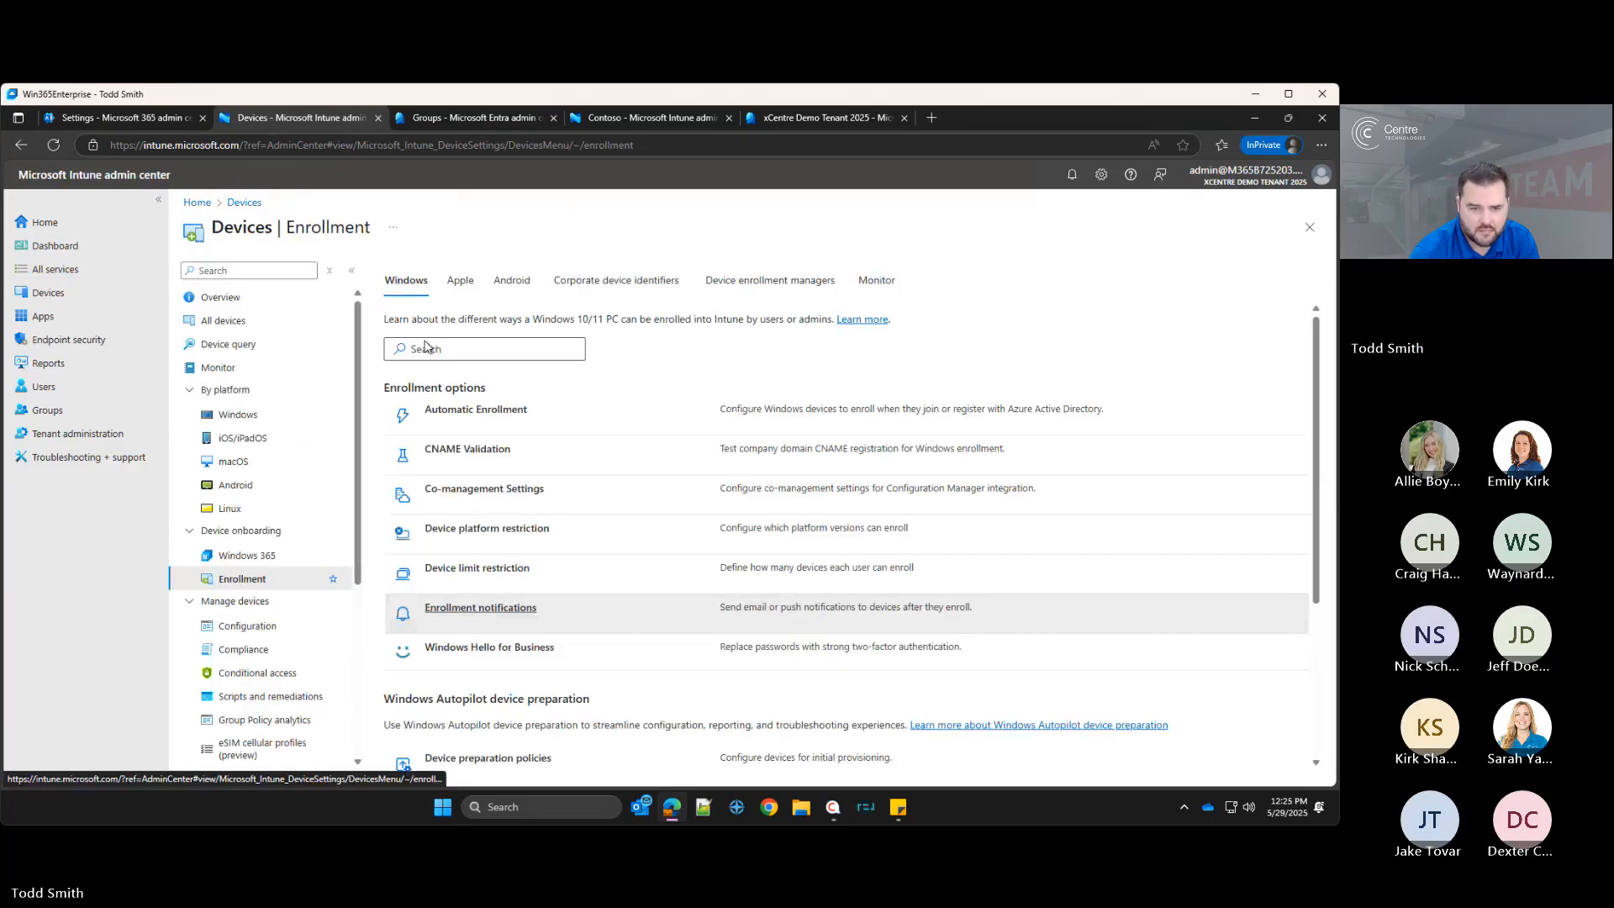
Step: Enable Windows Hello for Business with enhanced sign-in security enabled on capable hardware, save it, and reopen the policy to review it
{"action": "left_click", "coordinate": [531, 655]}
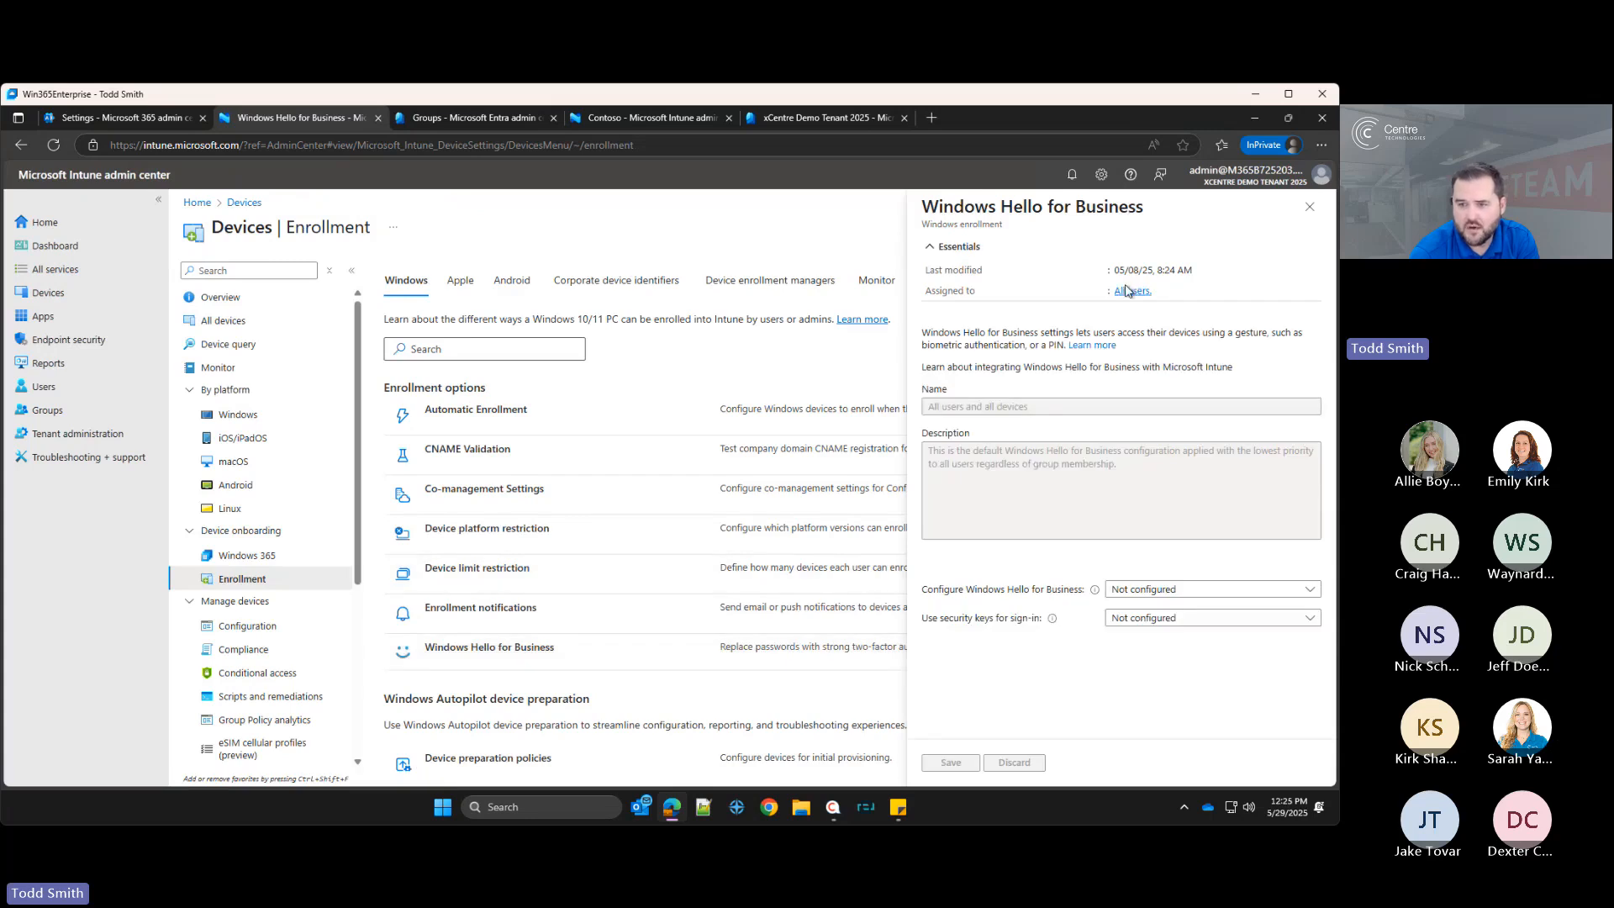
{"action": "left_click", "coordinate": [1198, 591]}
{"action": "left_click", "coordinate": [1131, 634]}
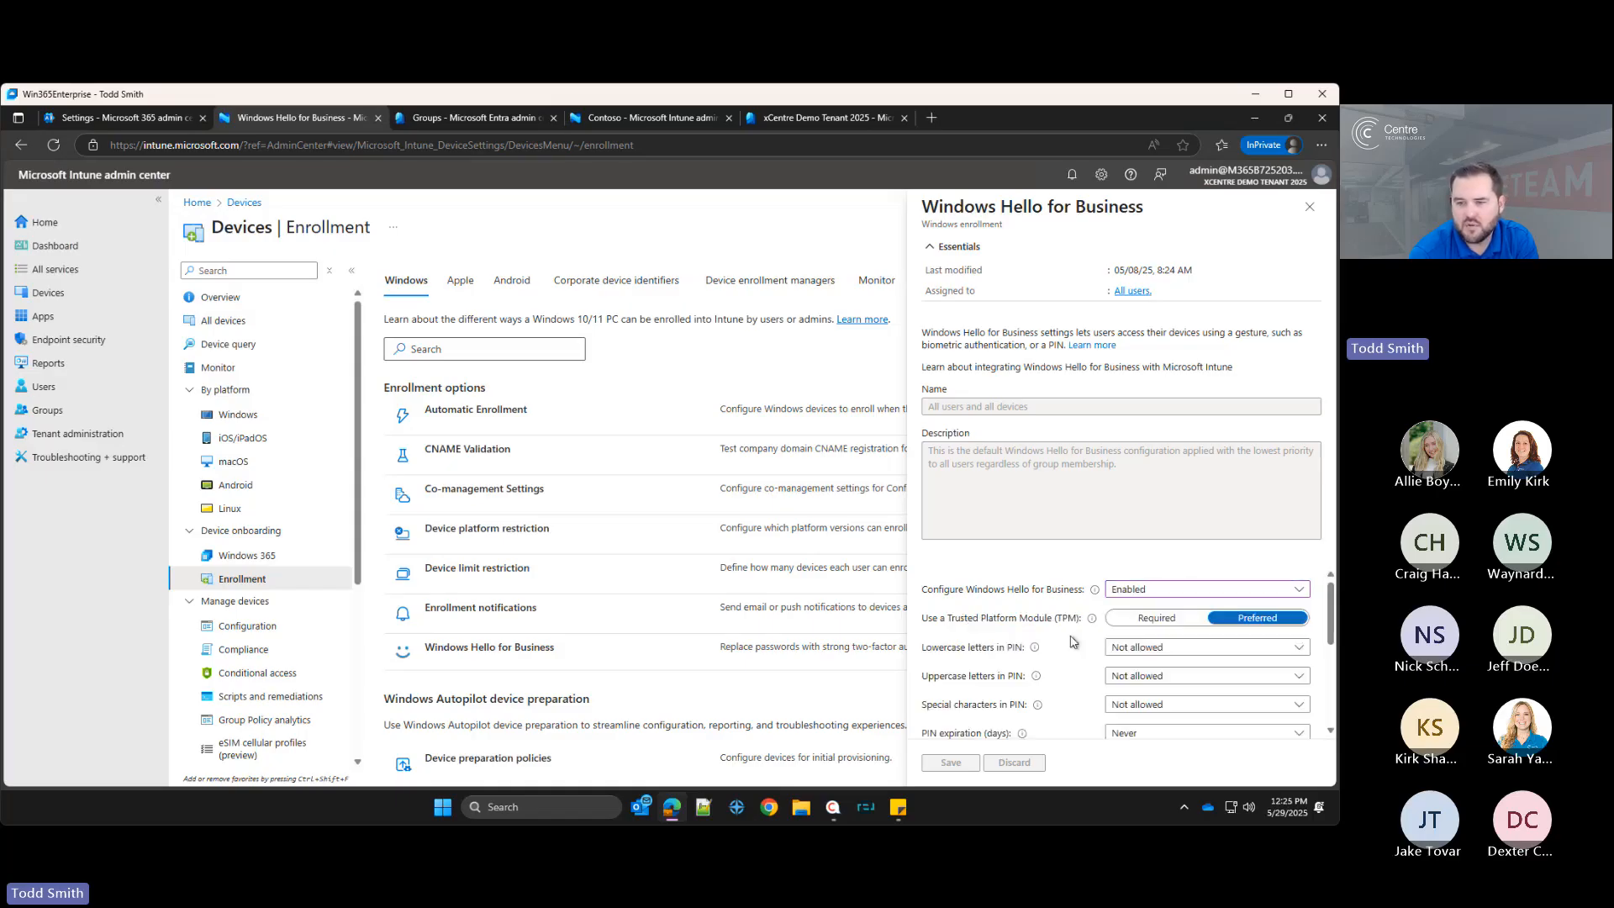
{"action": "scroll", "coordinate": [1093, 641], "scroll_direction": "down", "scroll_amount": 2}
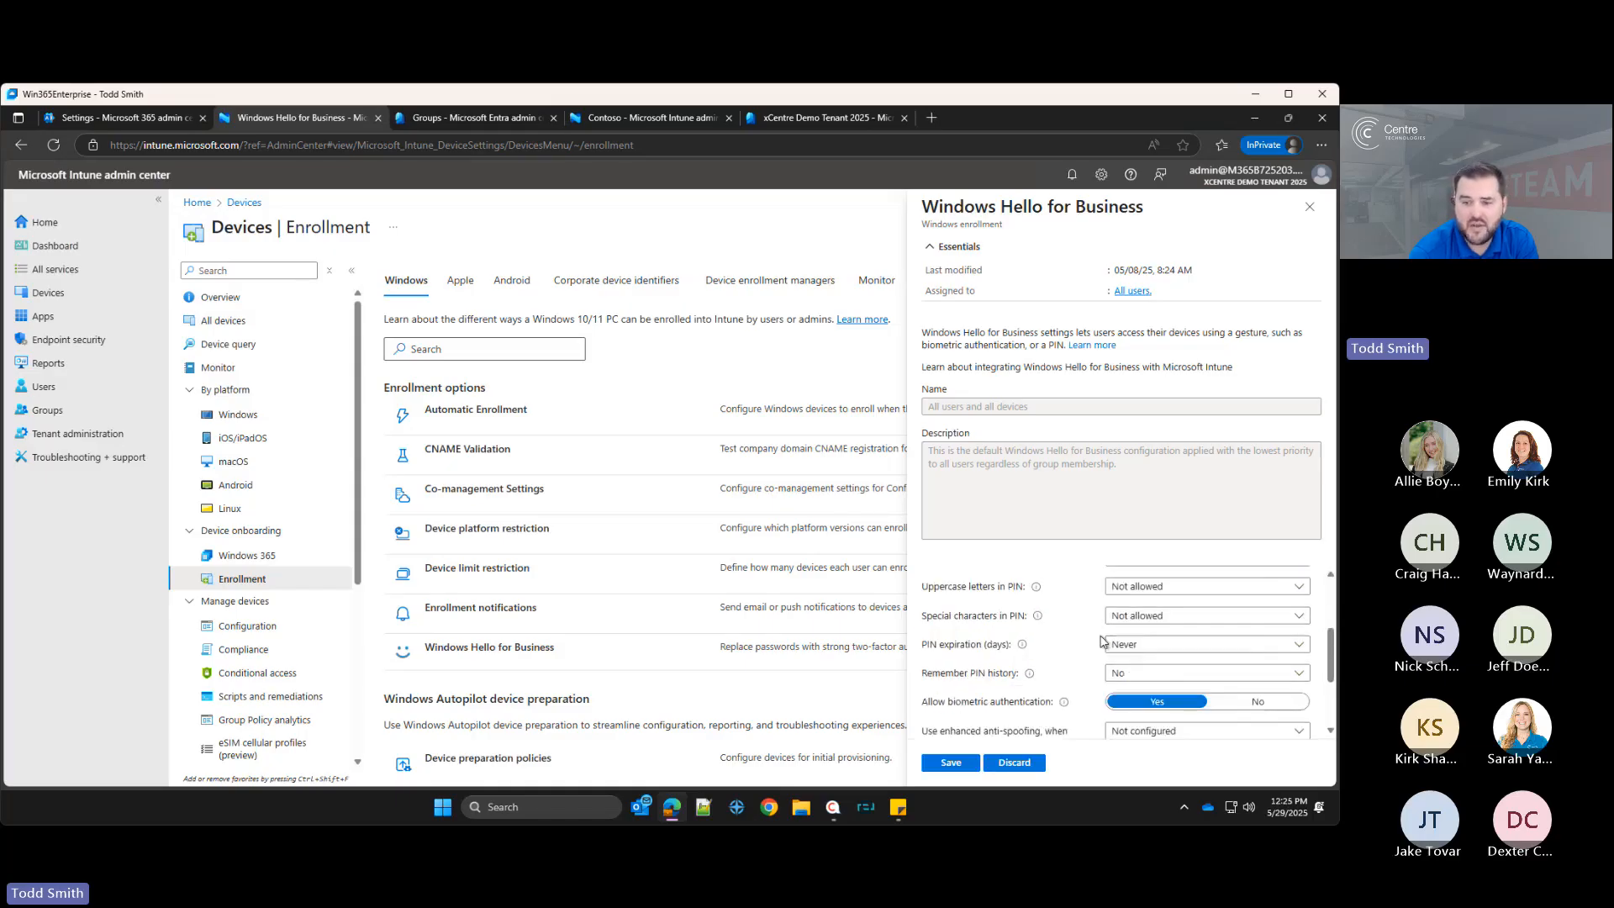
{"action": "scroll", "coordinate": [1102, 641], "scroll_direction": "down", "scroll_amount": 3}
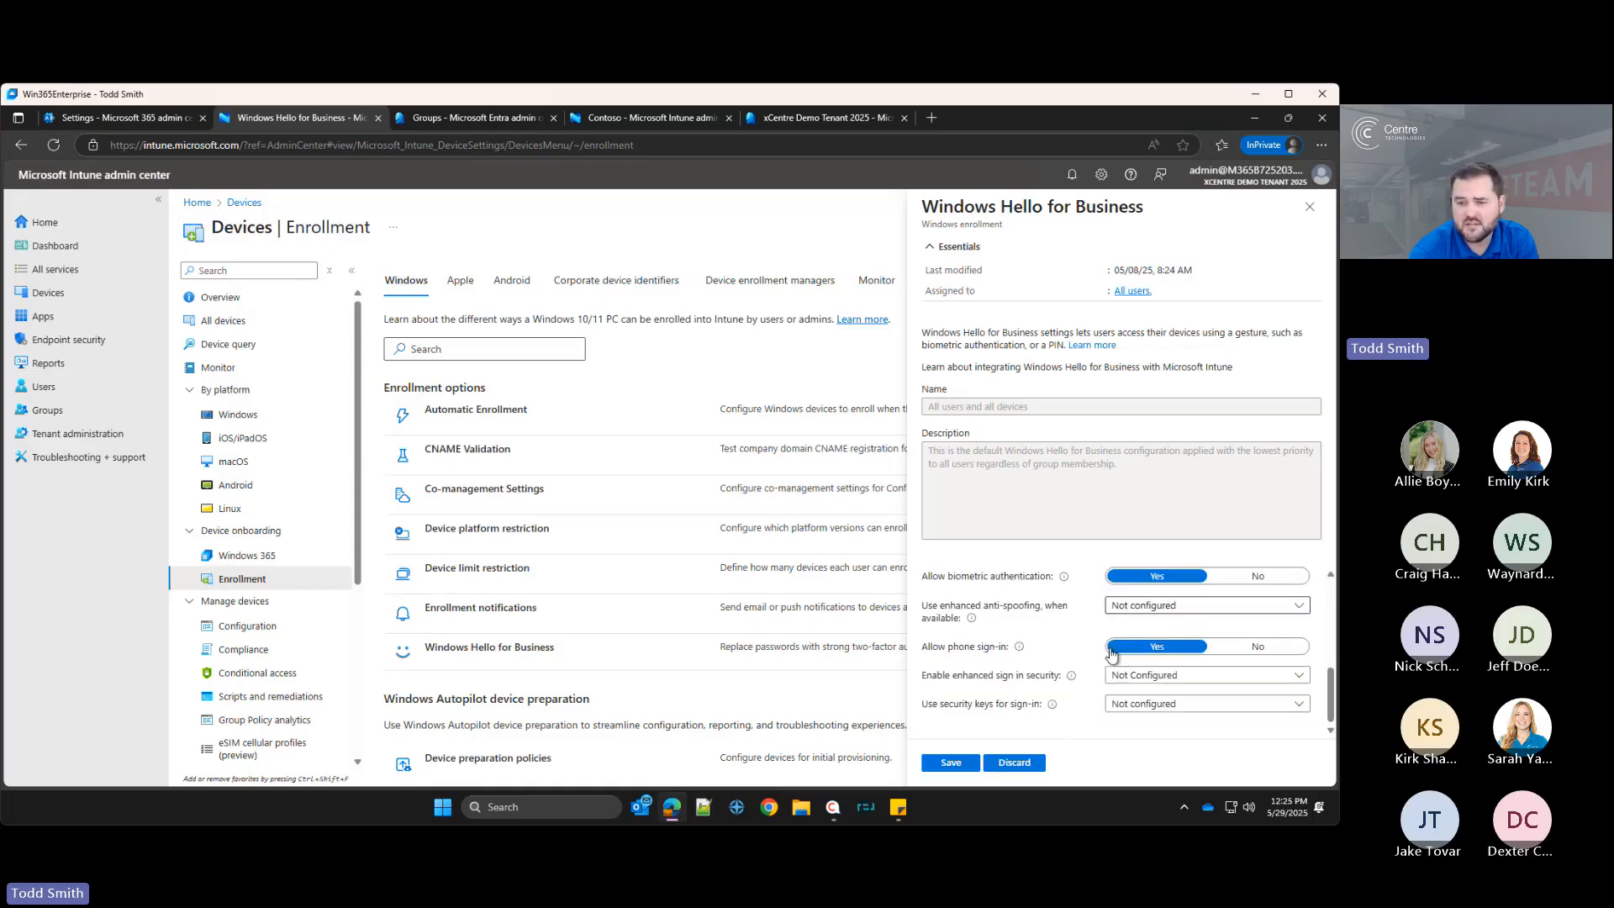
{"action": "left_click", "coordinate": [1140, 677]}
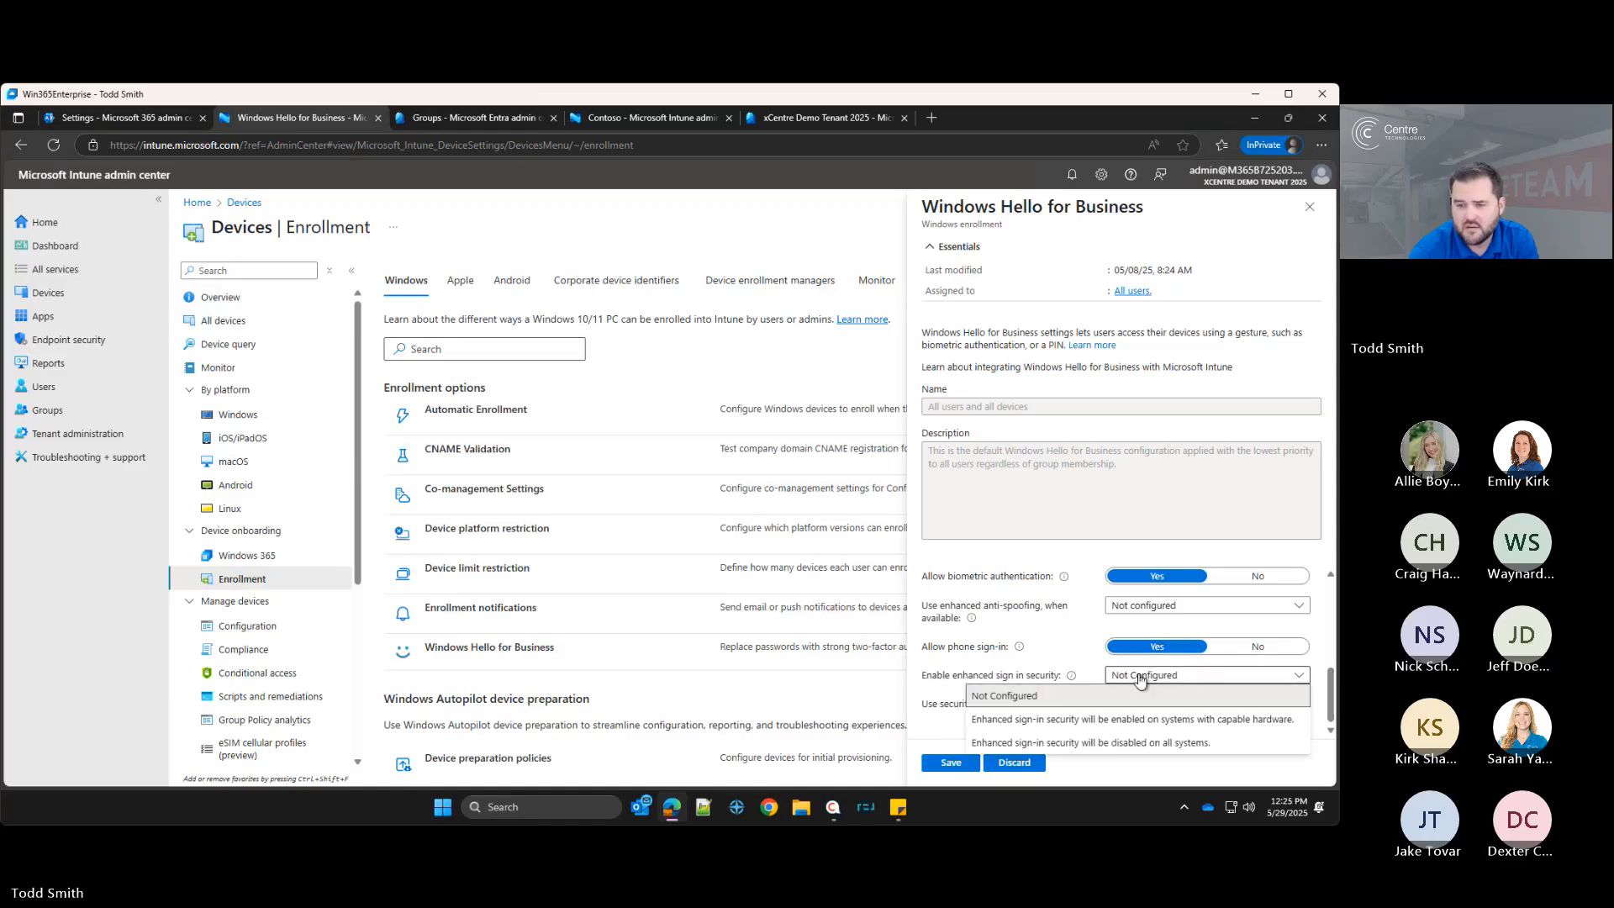
{"action": "left_click", "coordinate": [1152, 720]}
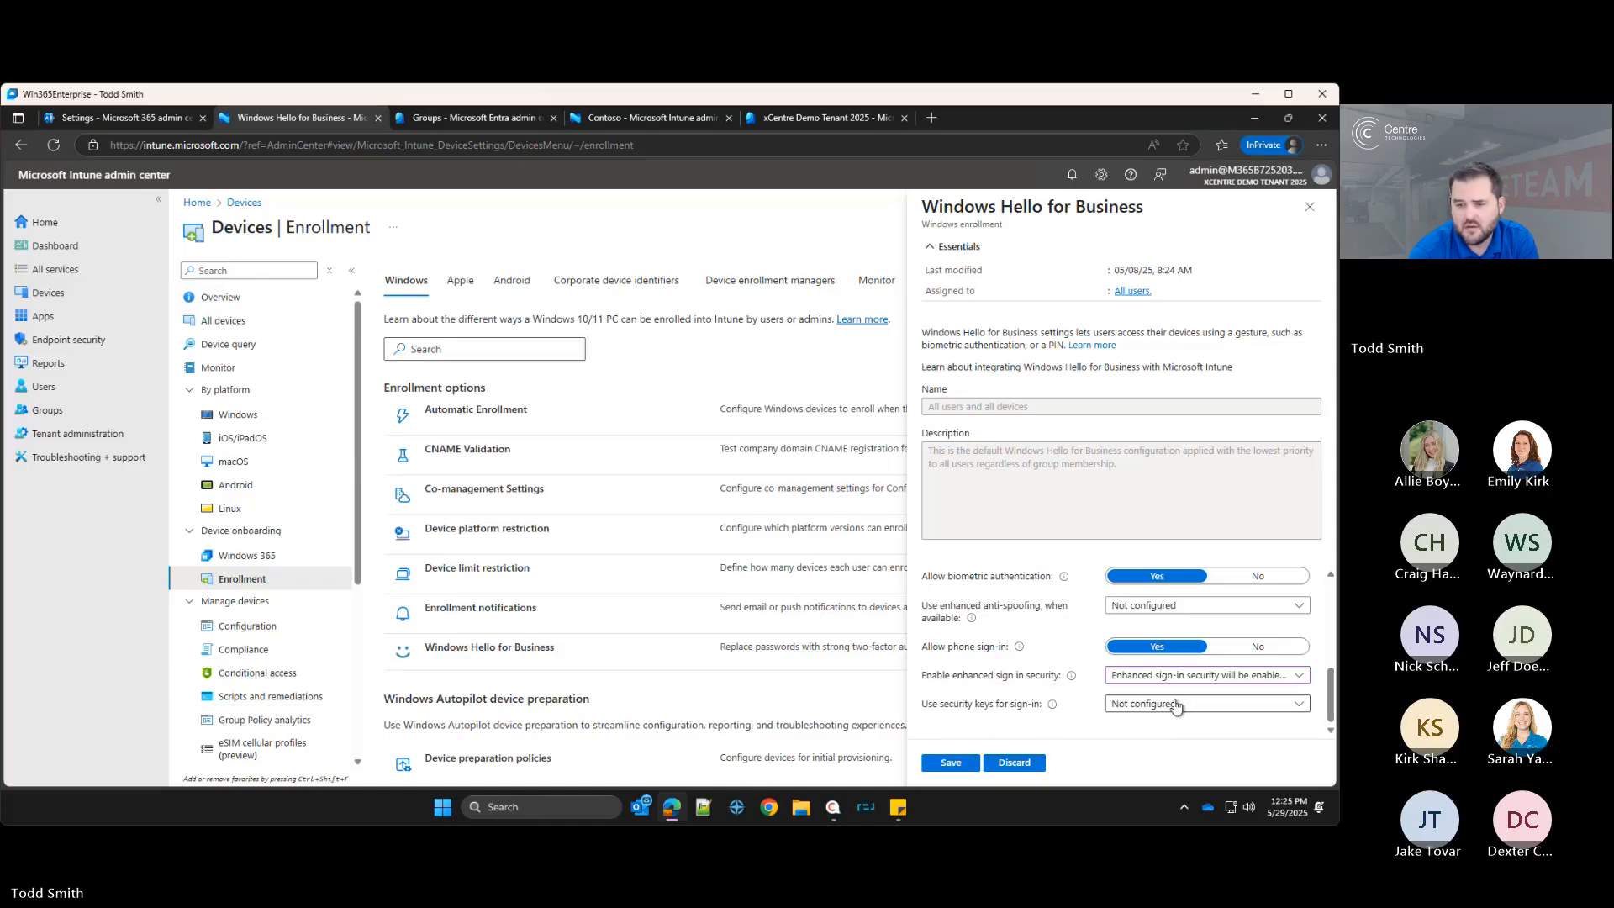
{"action": "left_click", "coordinate": [956, 764]}
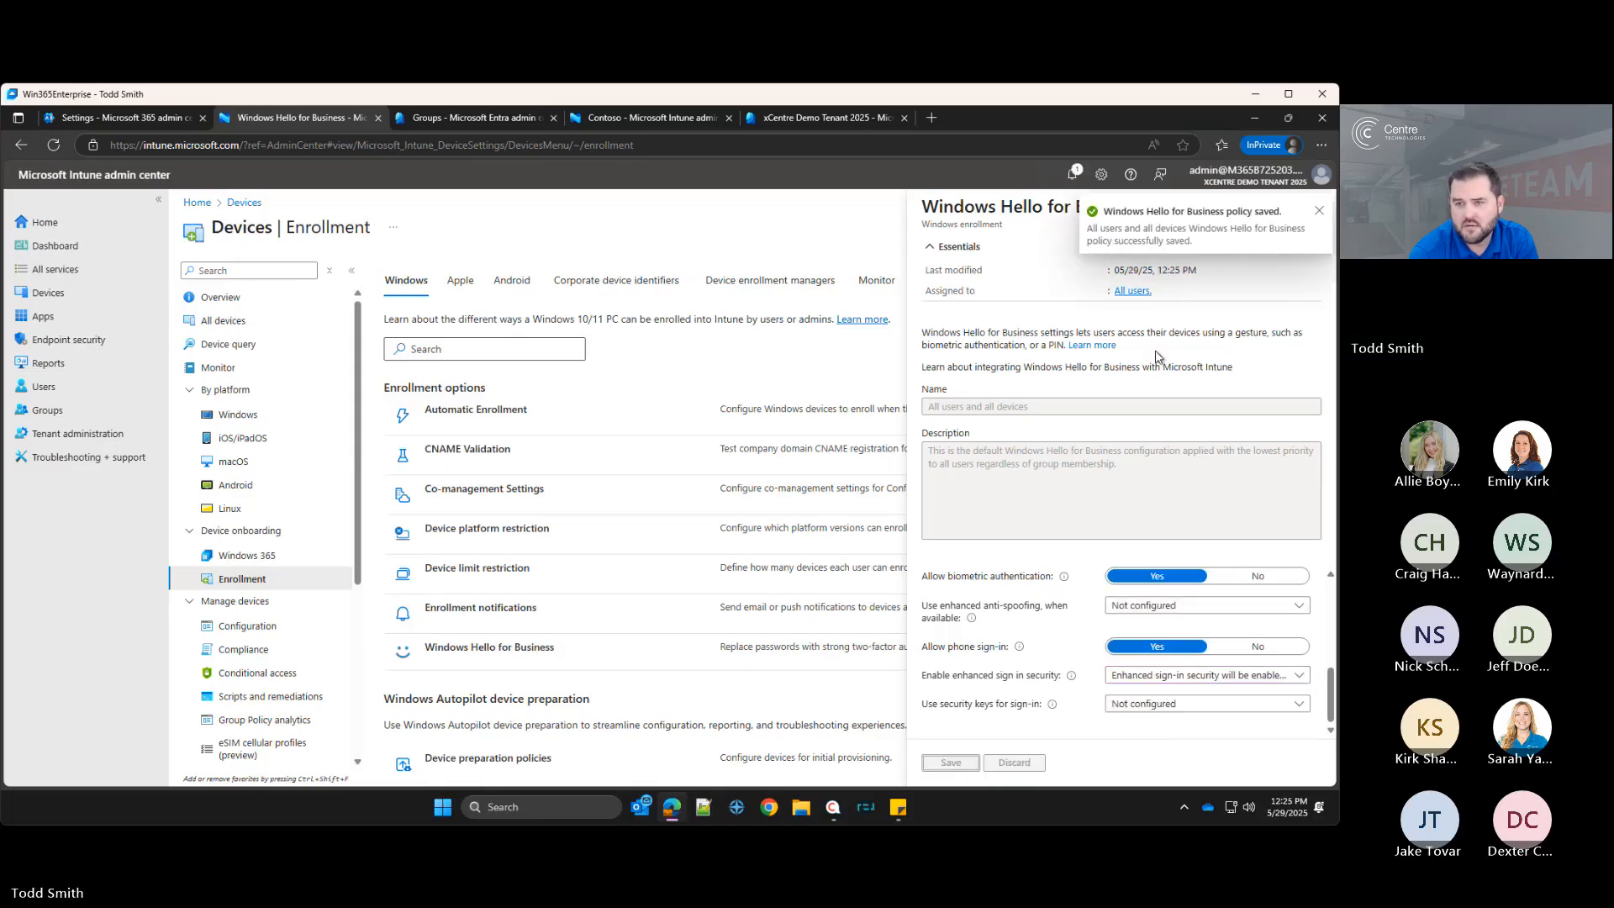
{"action": "left_click", "coordinate": [1318, 211]}
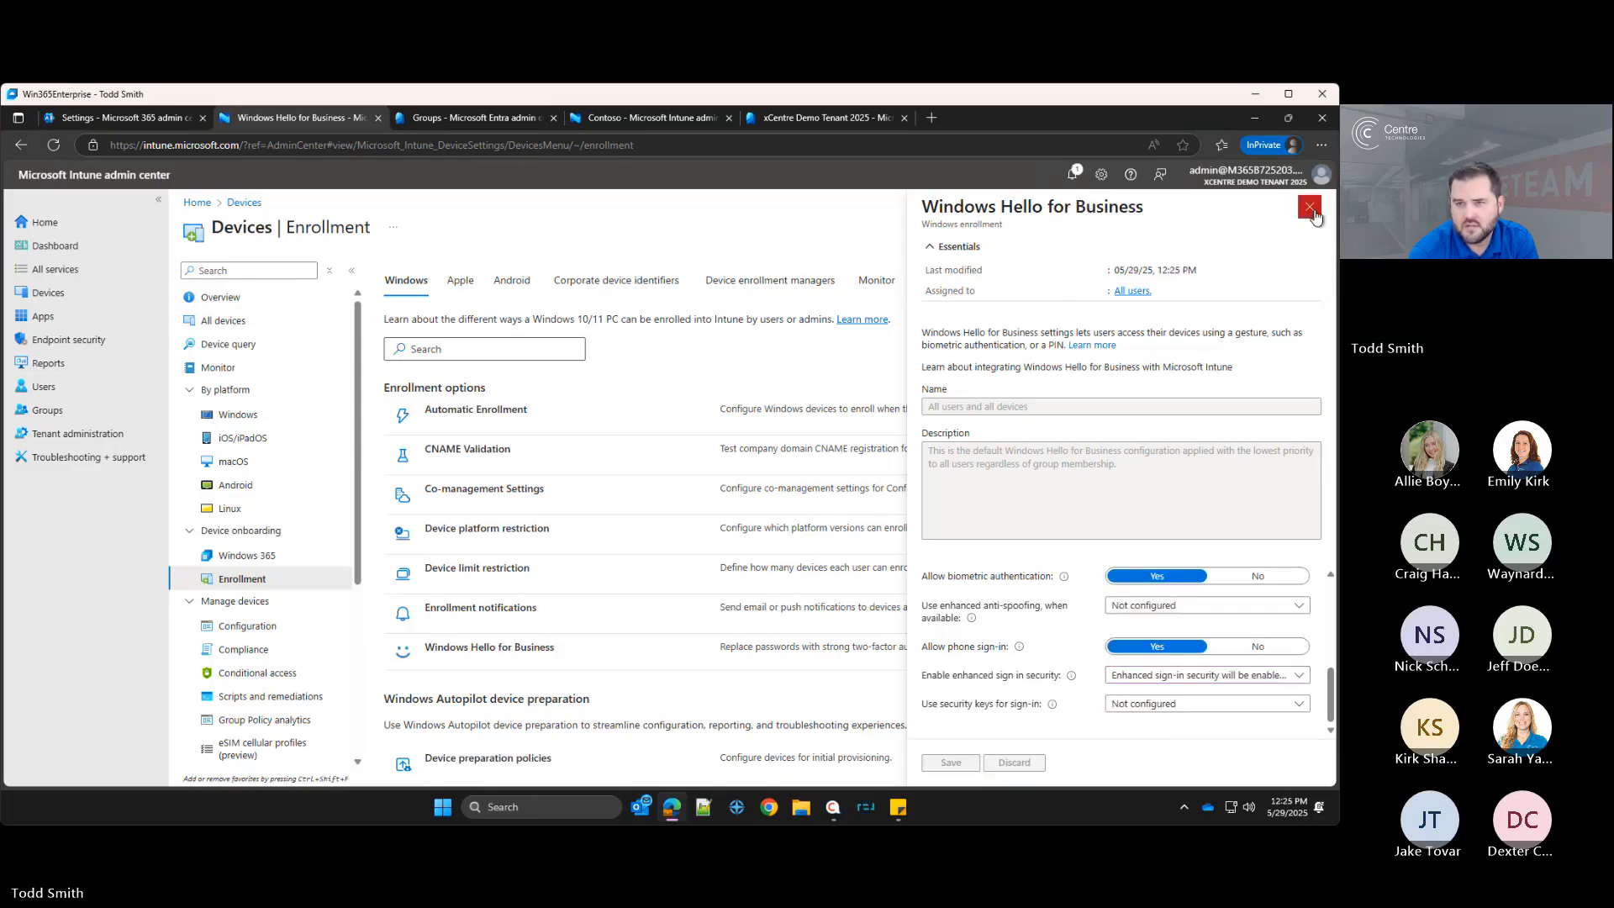
{"action": "left_click", "coordinate": [1319, 207]}
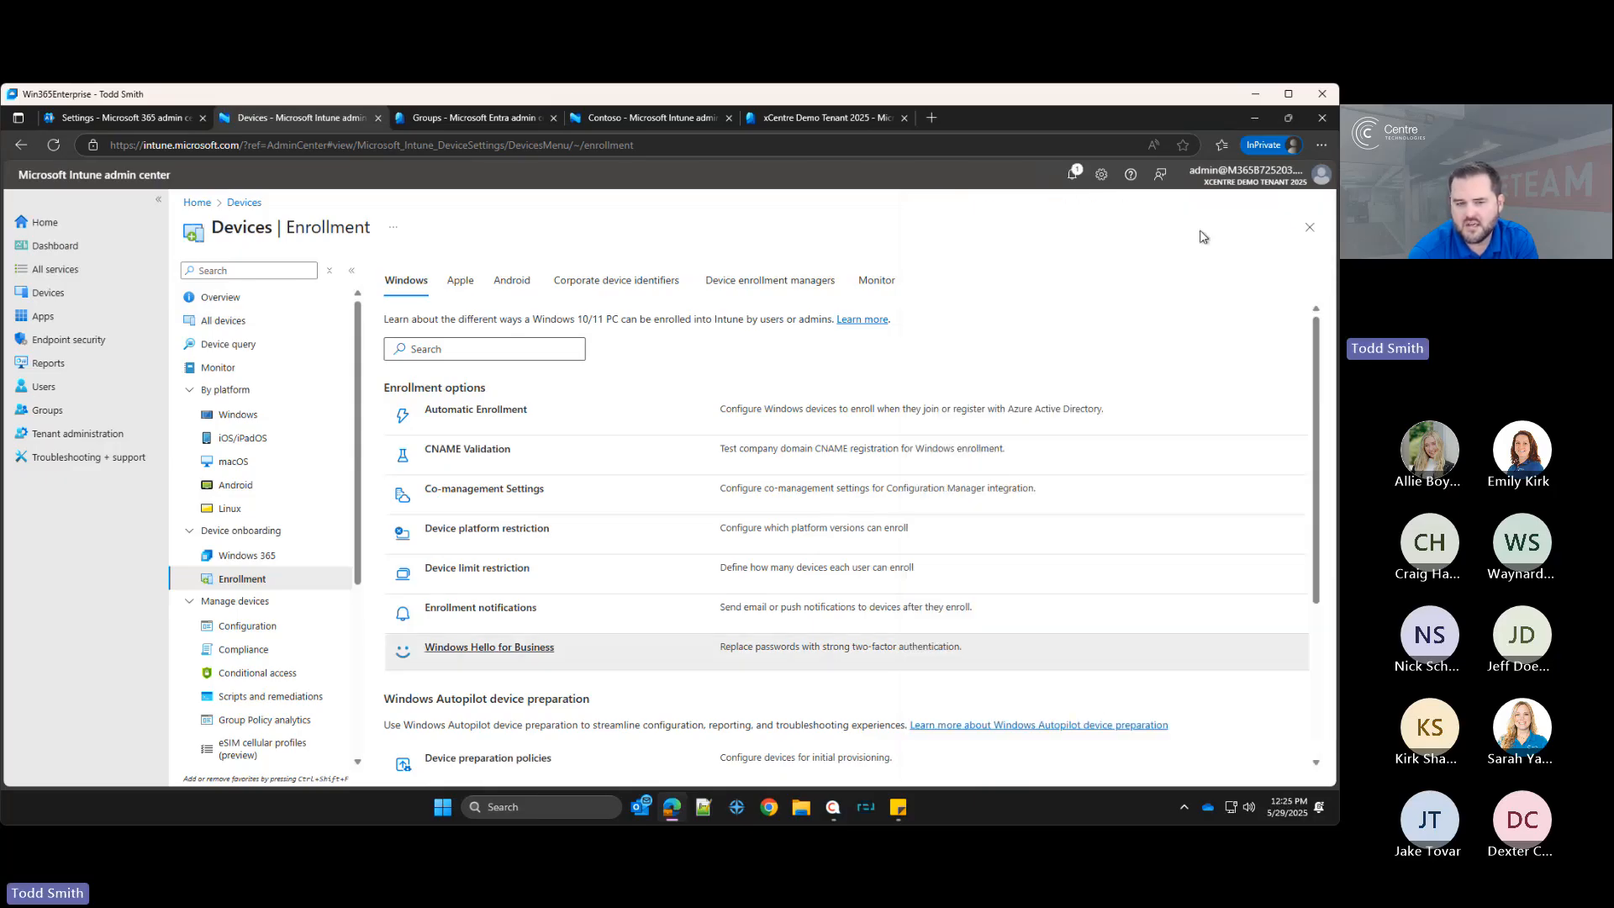
{"action": "left_click", "coordinate": [519, 648]}
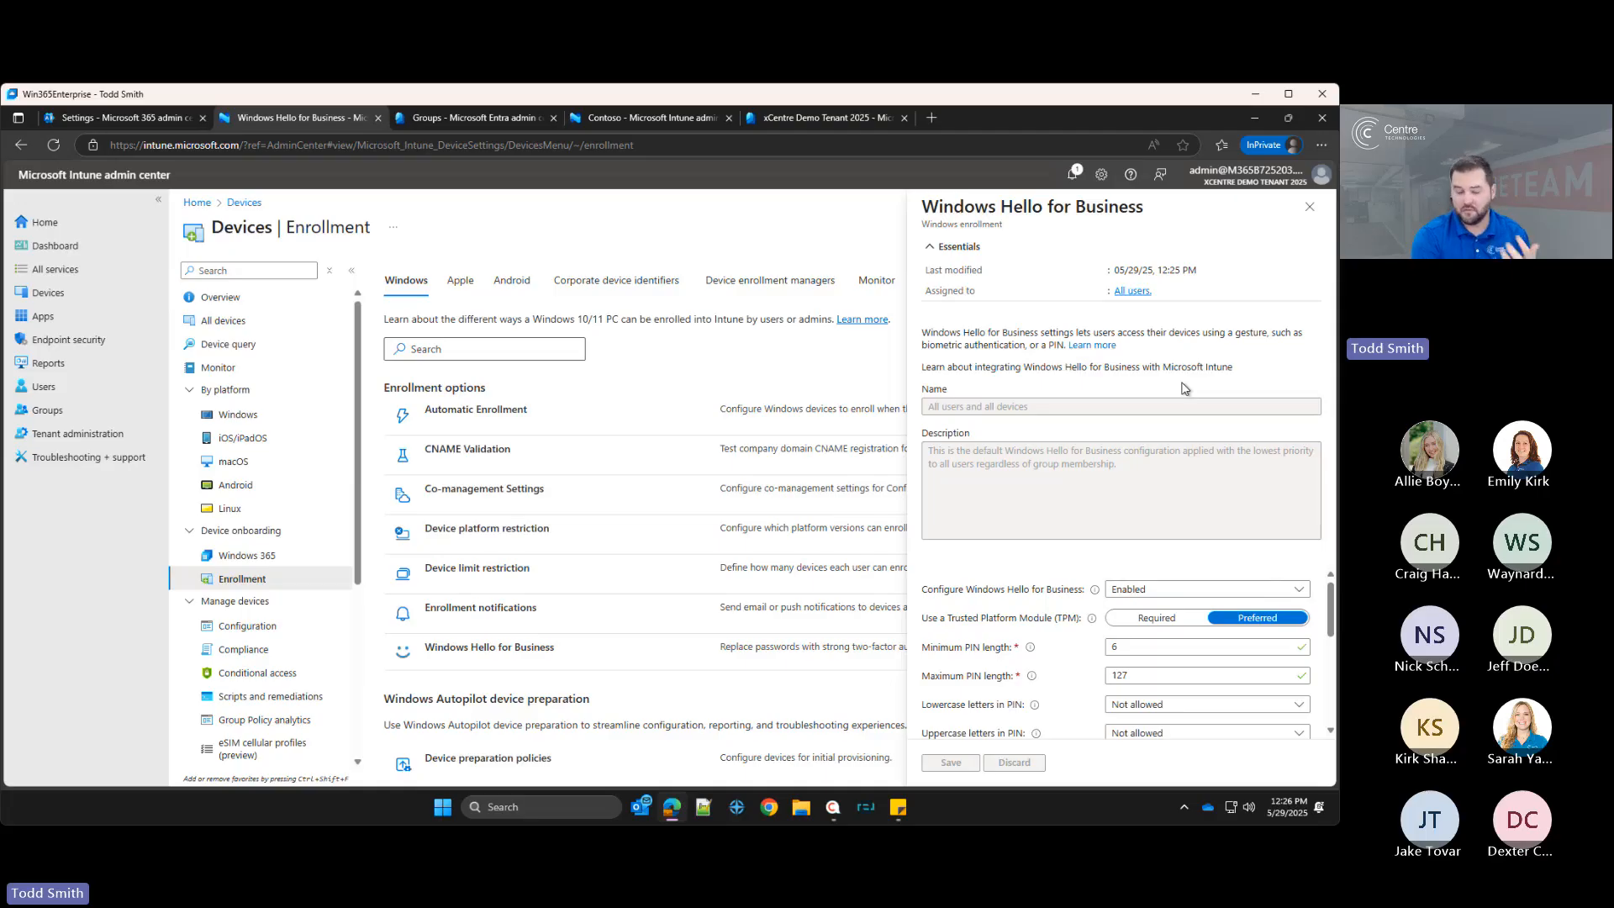
{"action": "left_click", "coordinate": [1308, 220]}
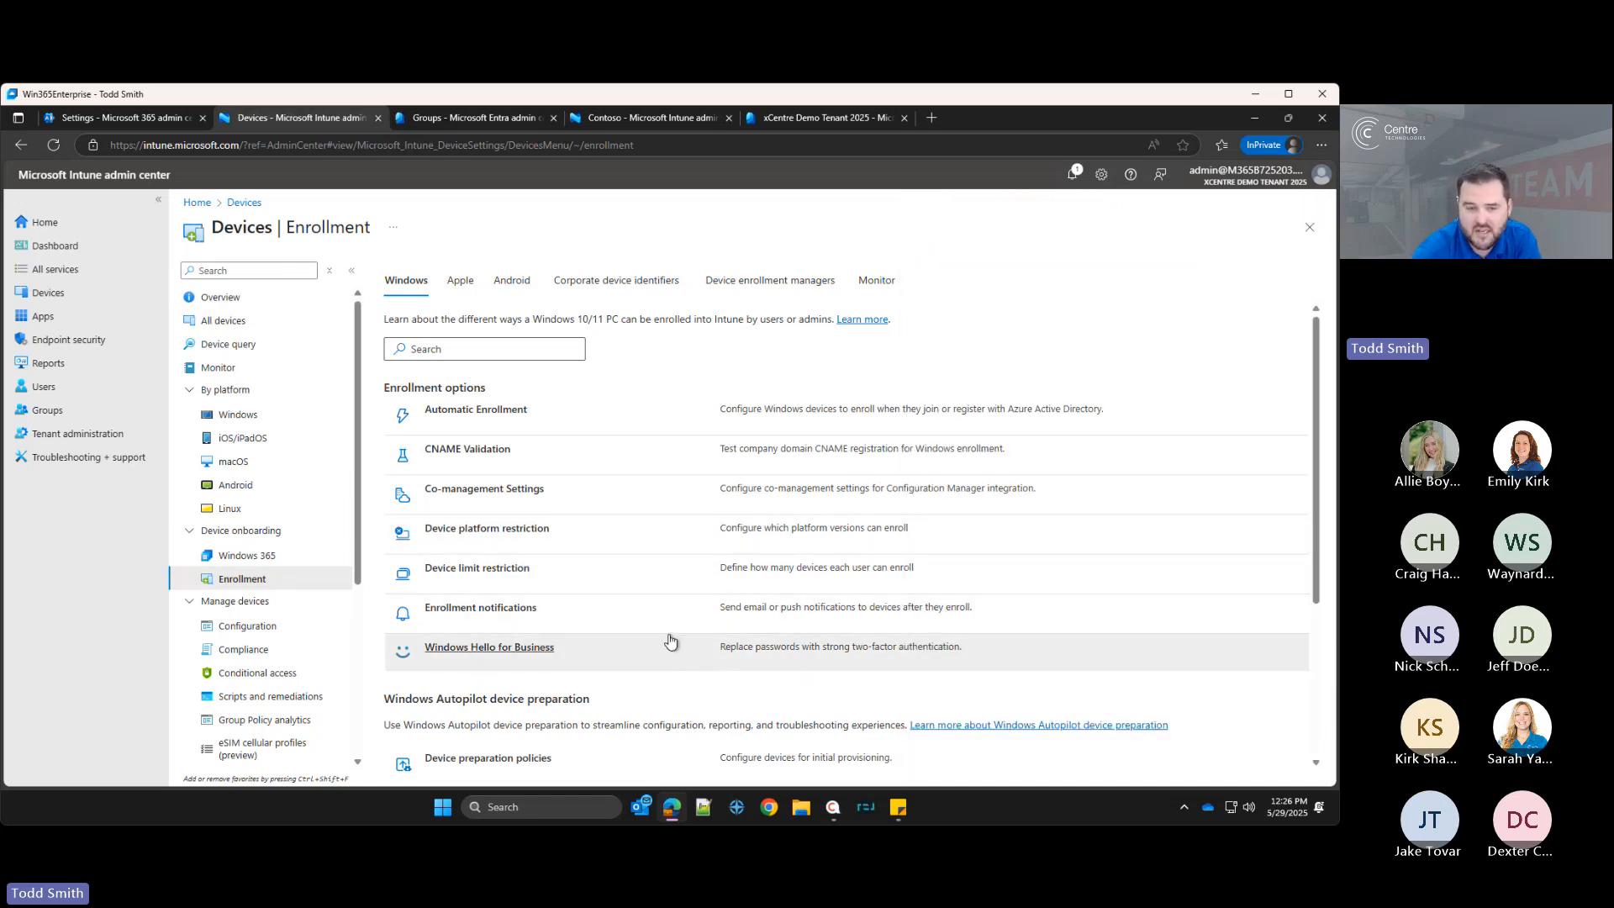
Step: Open the Windows Autopilot devices list, start a device import, and open the CSV formatting requirements documentation
{"action": "scroll", "coordinate": [556, 674], "scroll_direction": "down", "scroll_amount": 1}
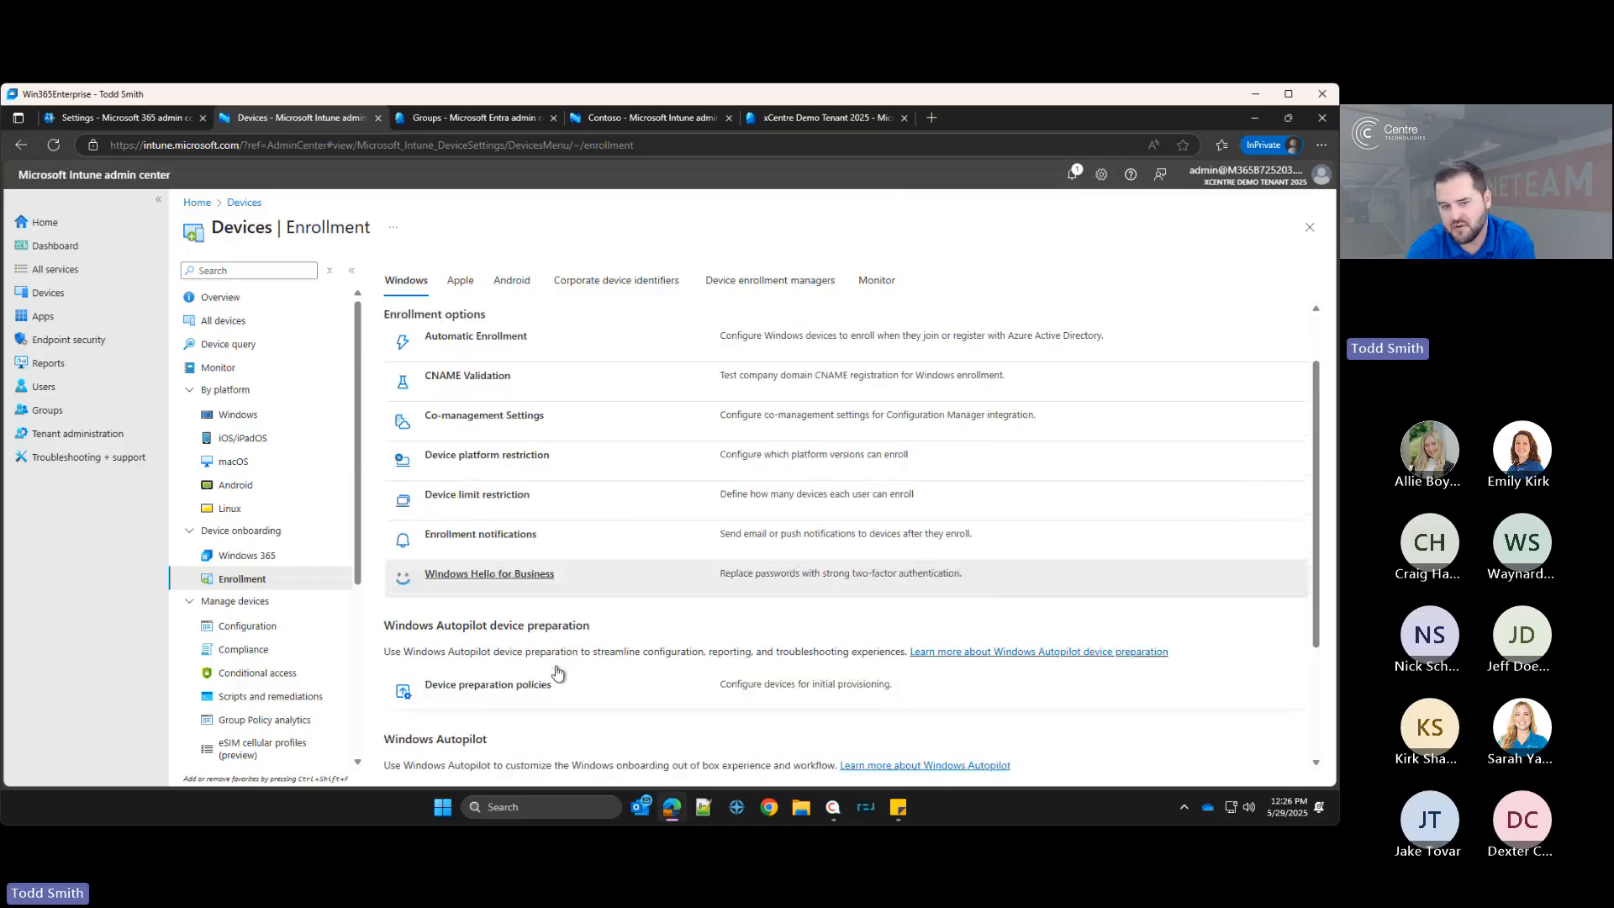
{"action": "scroll", "coordinate": [515, 589], "scroll_direction": "down", "scroll_amount": 1}
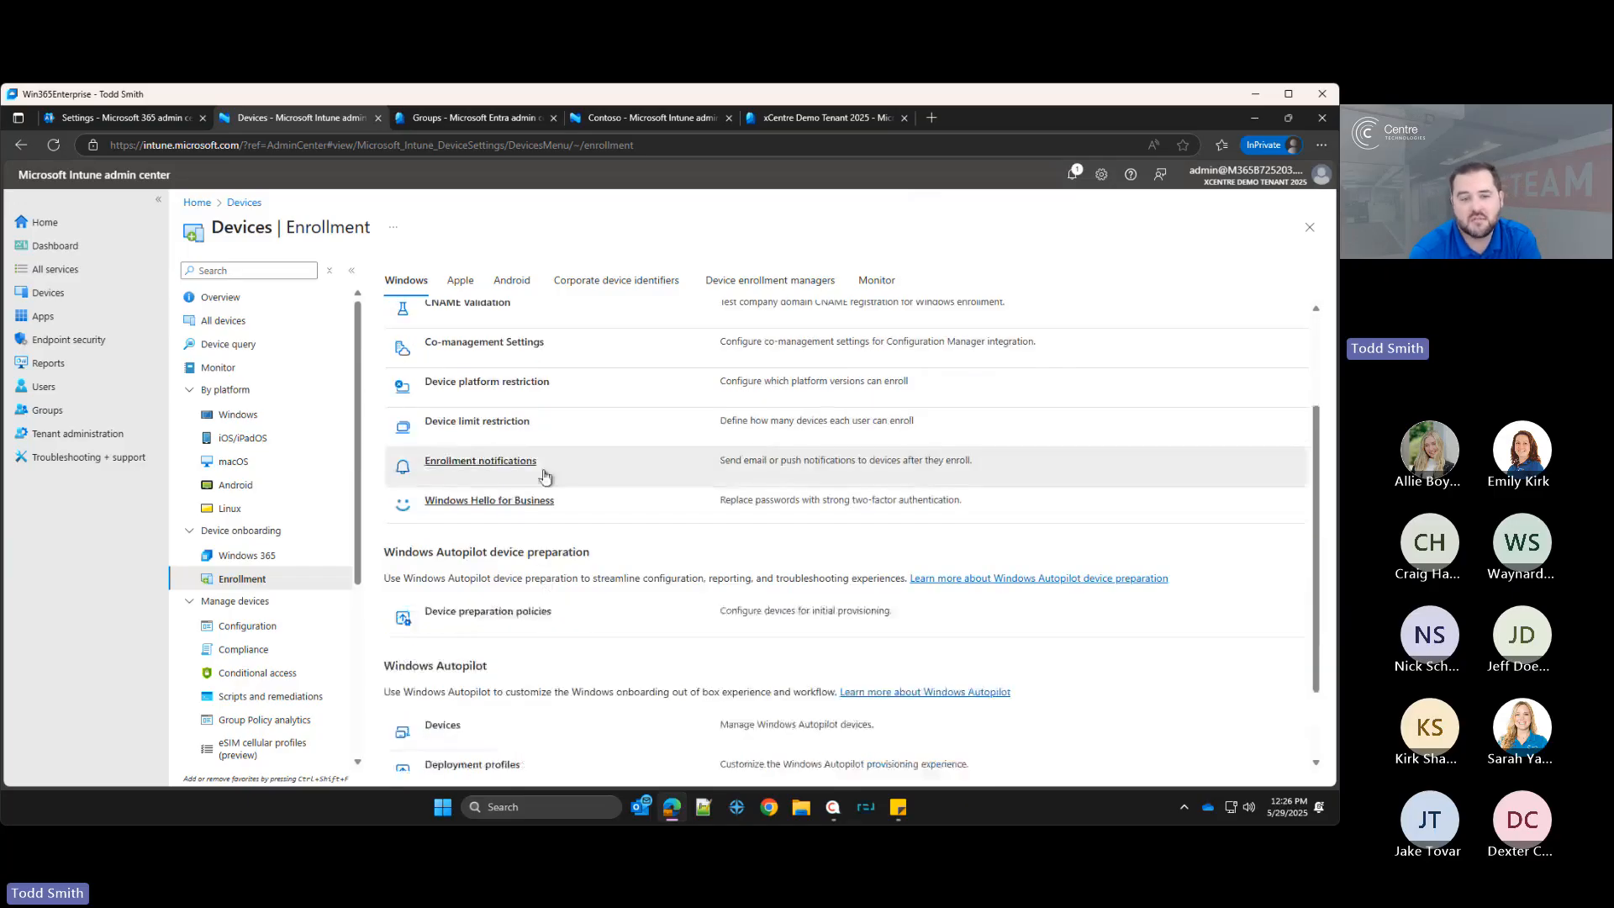
{"action": "scroll", "coordinate": [521, 574], "scroll_direction": "down", "scroll_amount": 1}
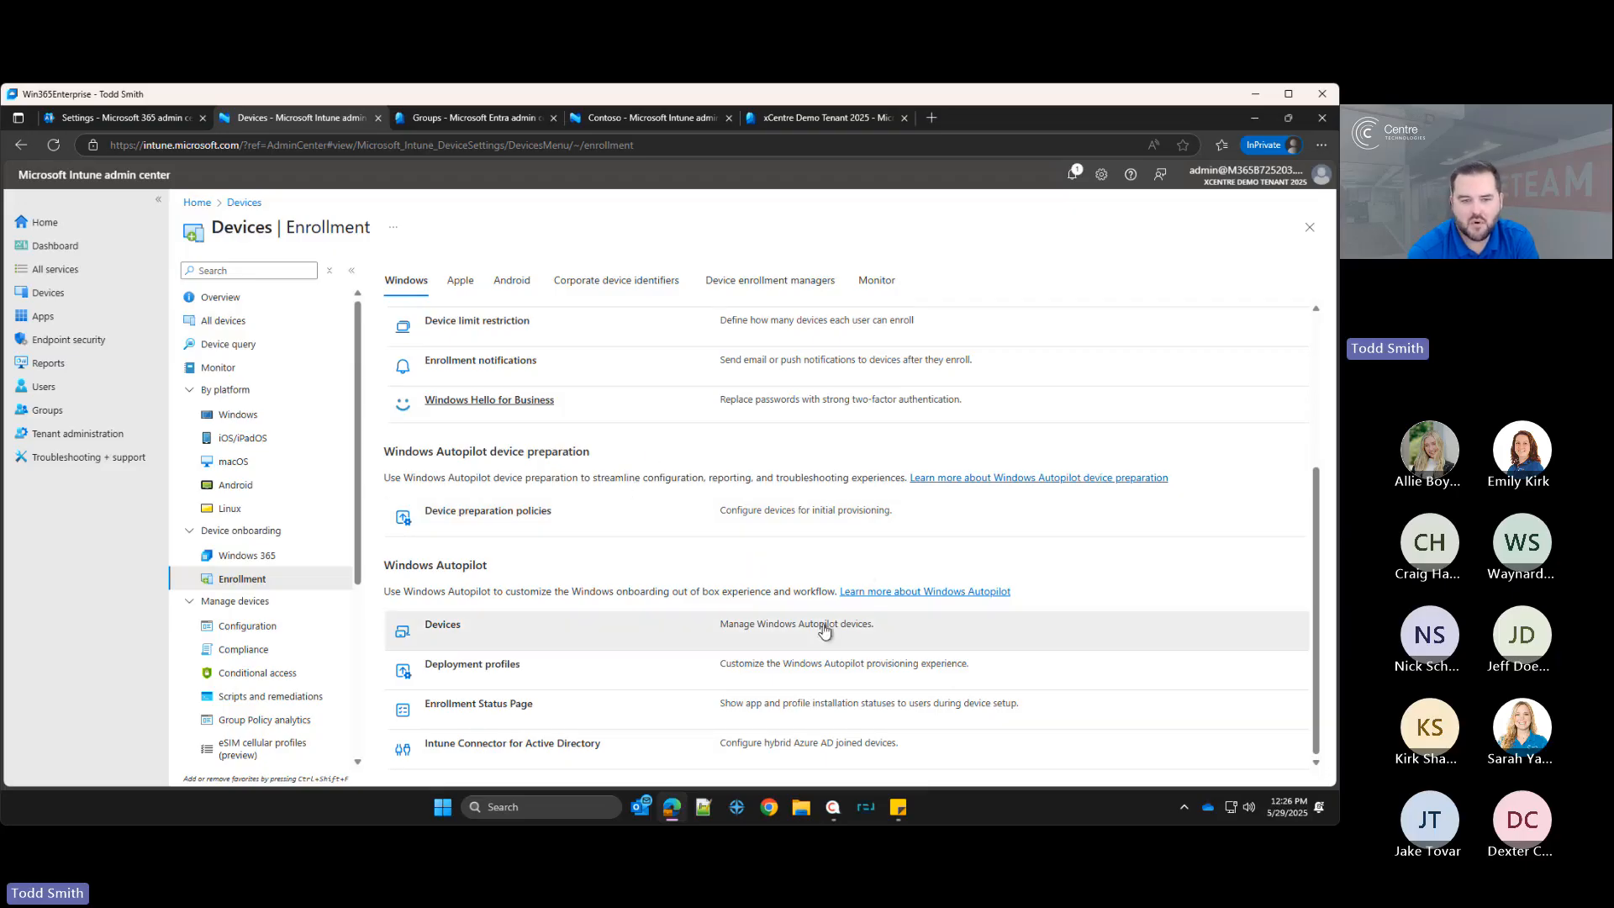
{"action": "left_click", "coordinate": [454, 626]}
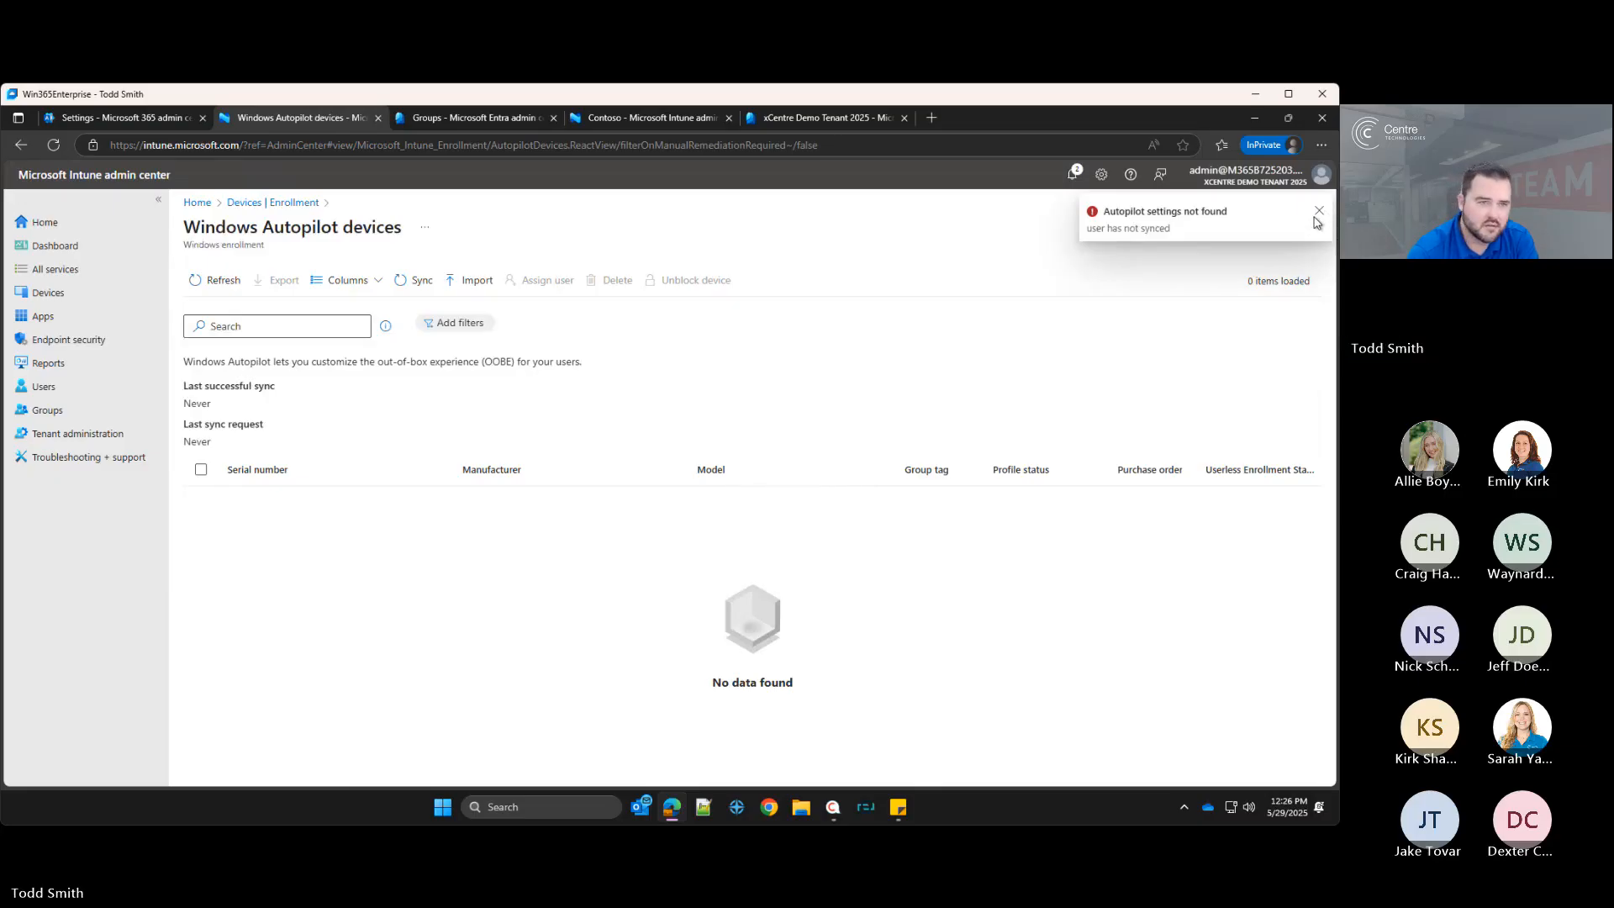
{"action": "left_click", "coordinate": [1316, 215]}
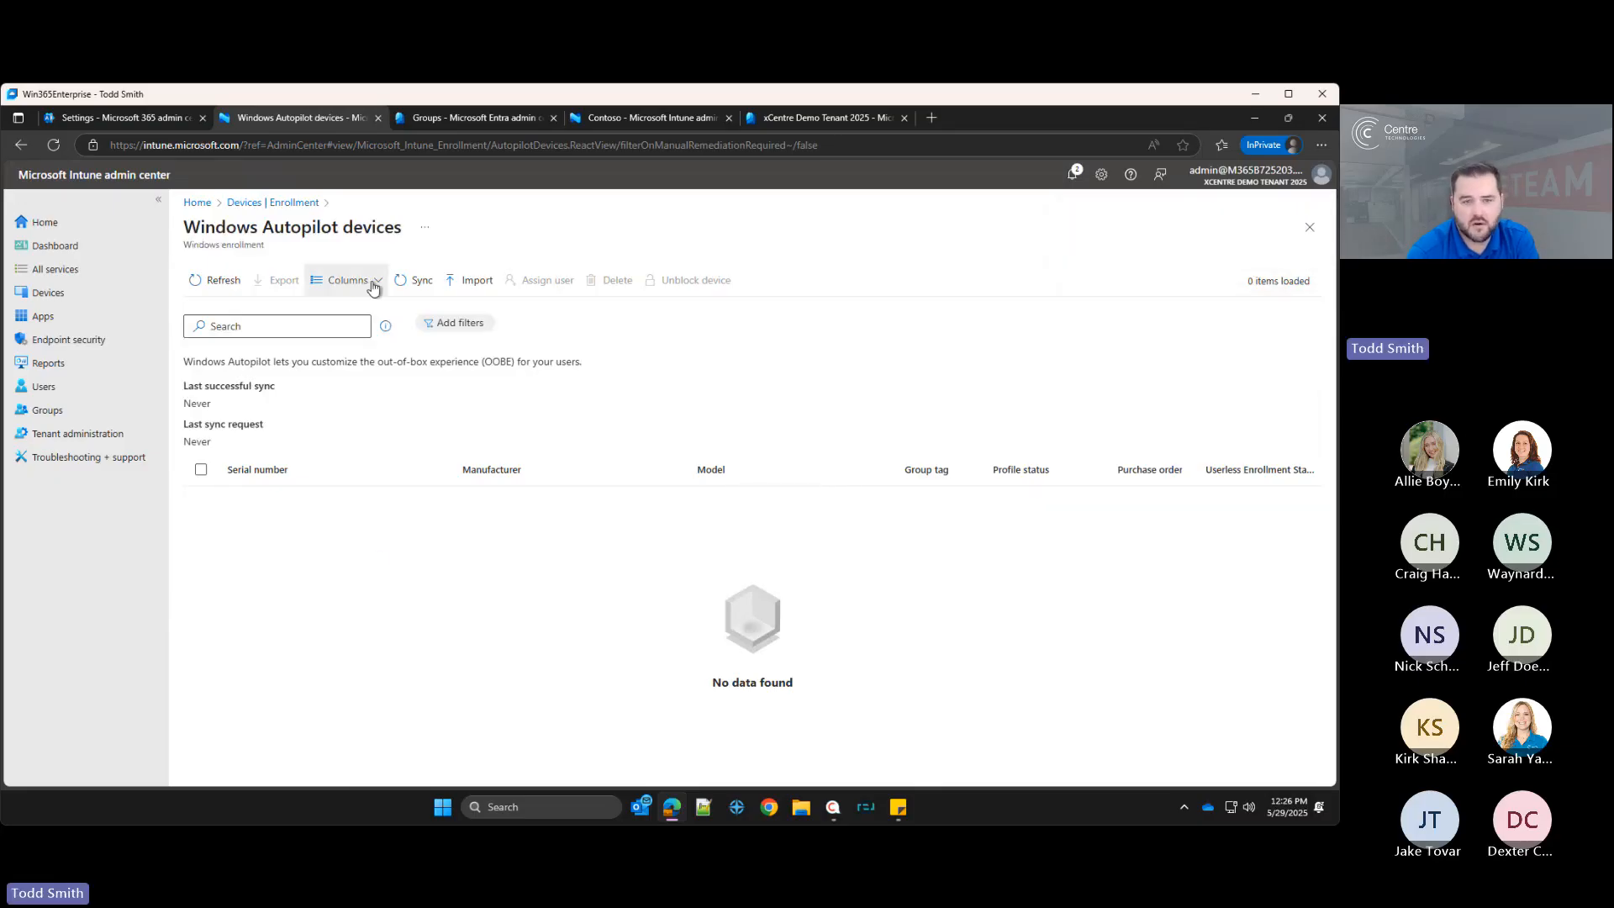
{"action": "left_click", "coordinate": [464, 281]}
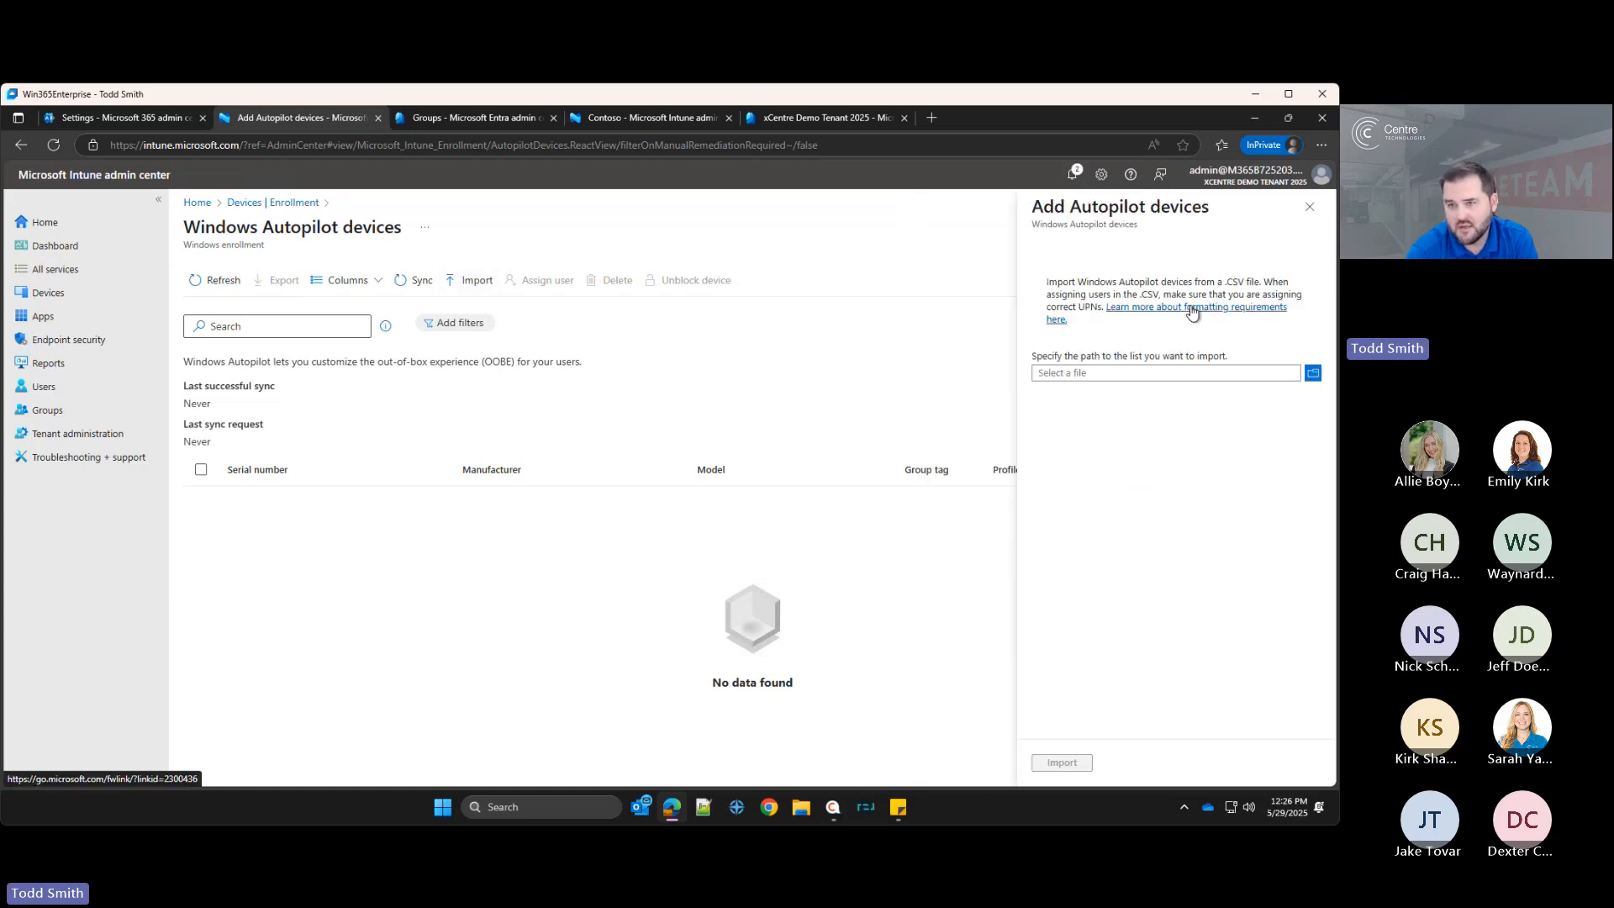
{"action": "left_click", "coordinate": [1192, 310]}
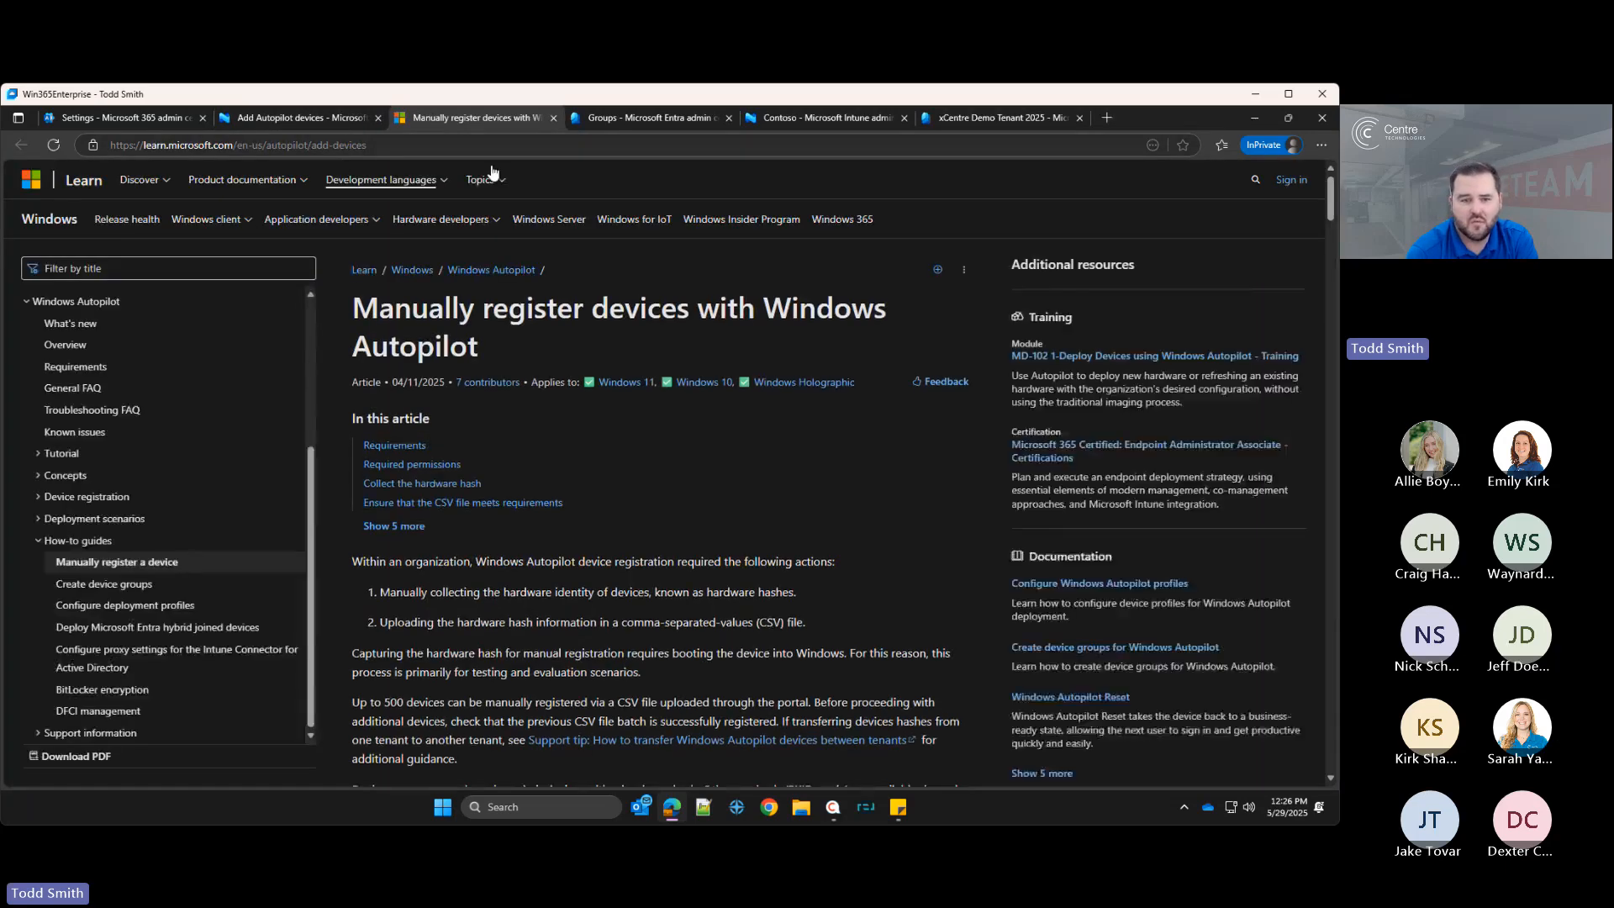
Step: Read the documentation section on saving the hardware hash locally on a device as a CSV file
{"action": "scroll", "coordinate": [576, 605], "scroll_direction": "down", "scroll_amount": 10}
{"action": "scroll", "coordinate": [577, 601], "scroll_direction": "down", "scroll_amount": 8}
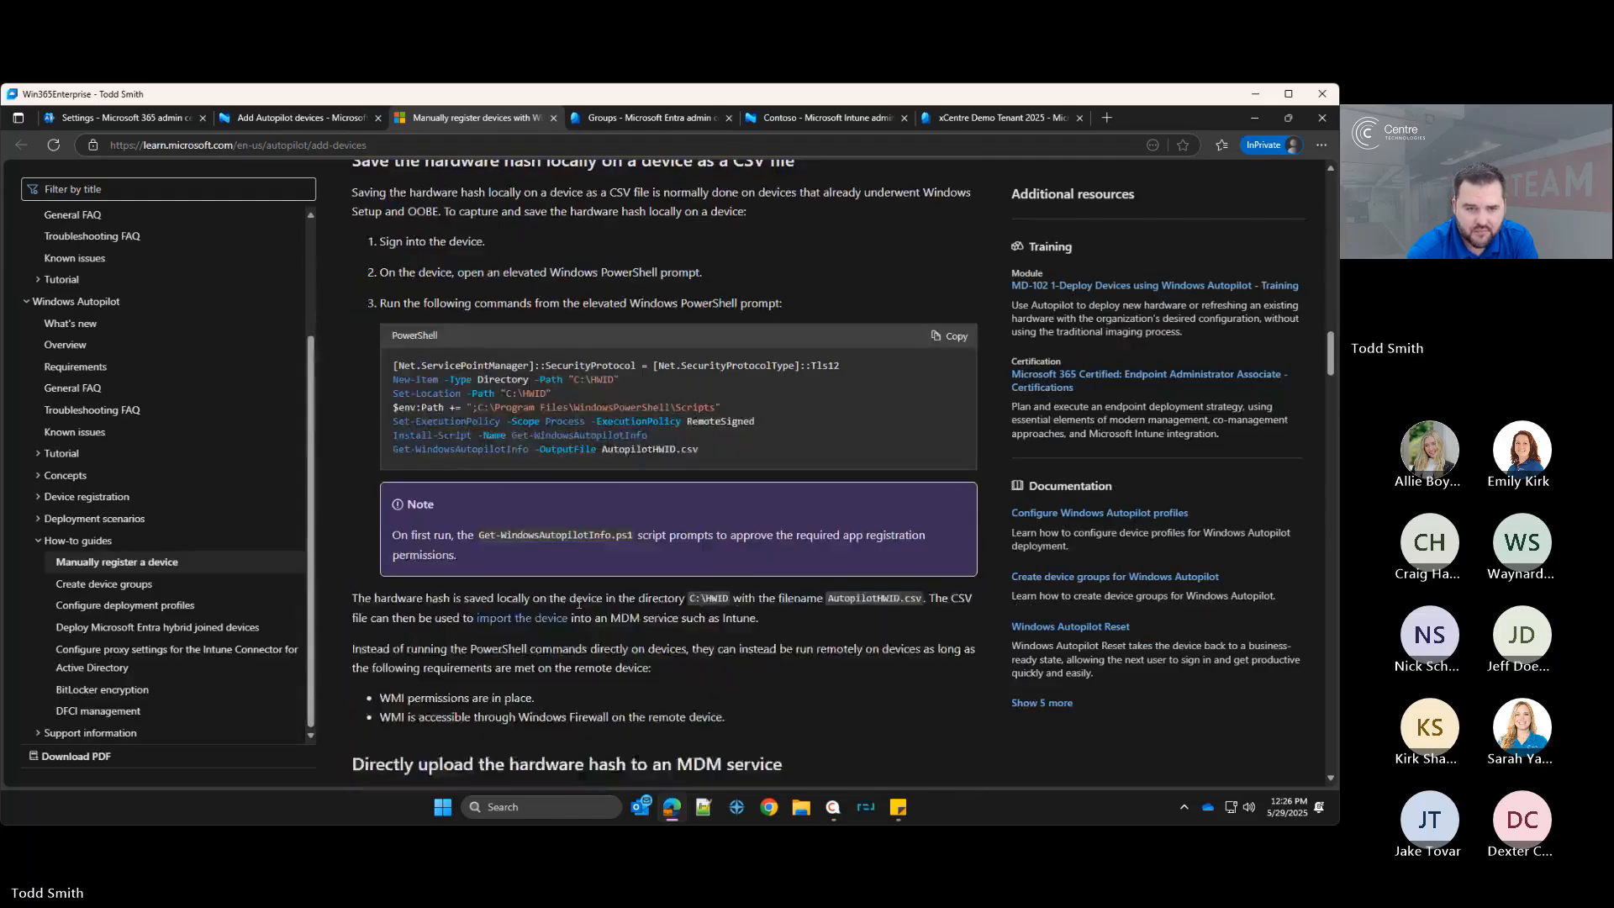
{"action": "scroll", "coordinate": [579, 602], "scroll_direction": "up", "scroll_amount": 1}
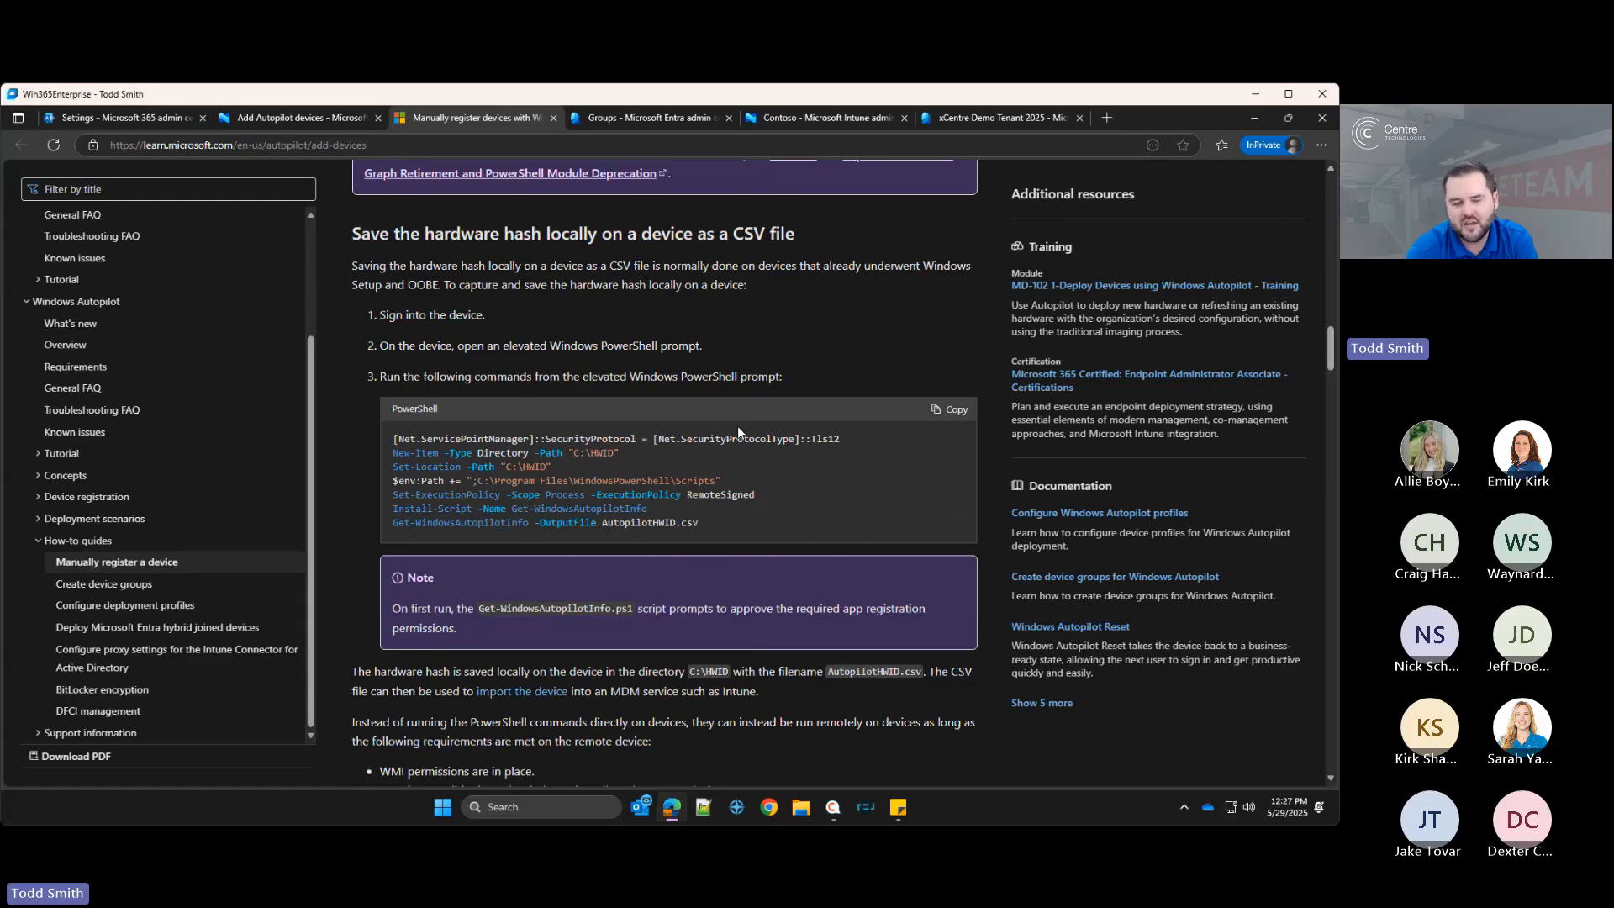
{"action": "scroll", "coordinate": [738, 426], "scroll_direction": "down", "scroll_amount": 6}
{"action": "scroll", "coordinate": [755, 572], "scroll_direction": "up", "scroll_amount": 5}
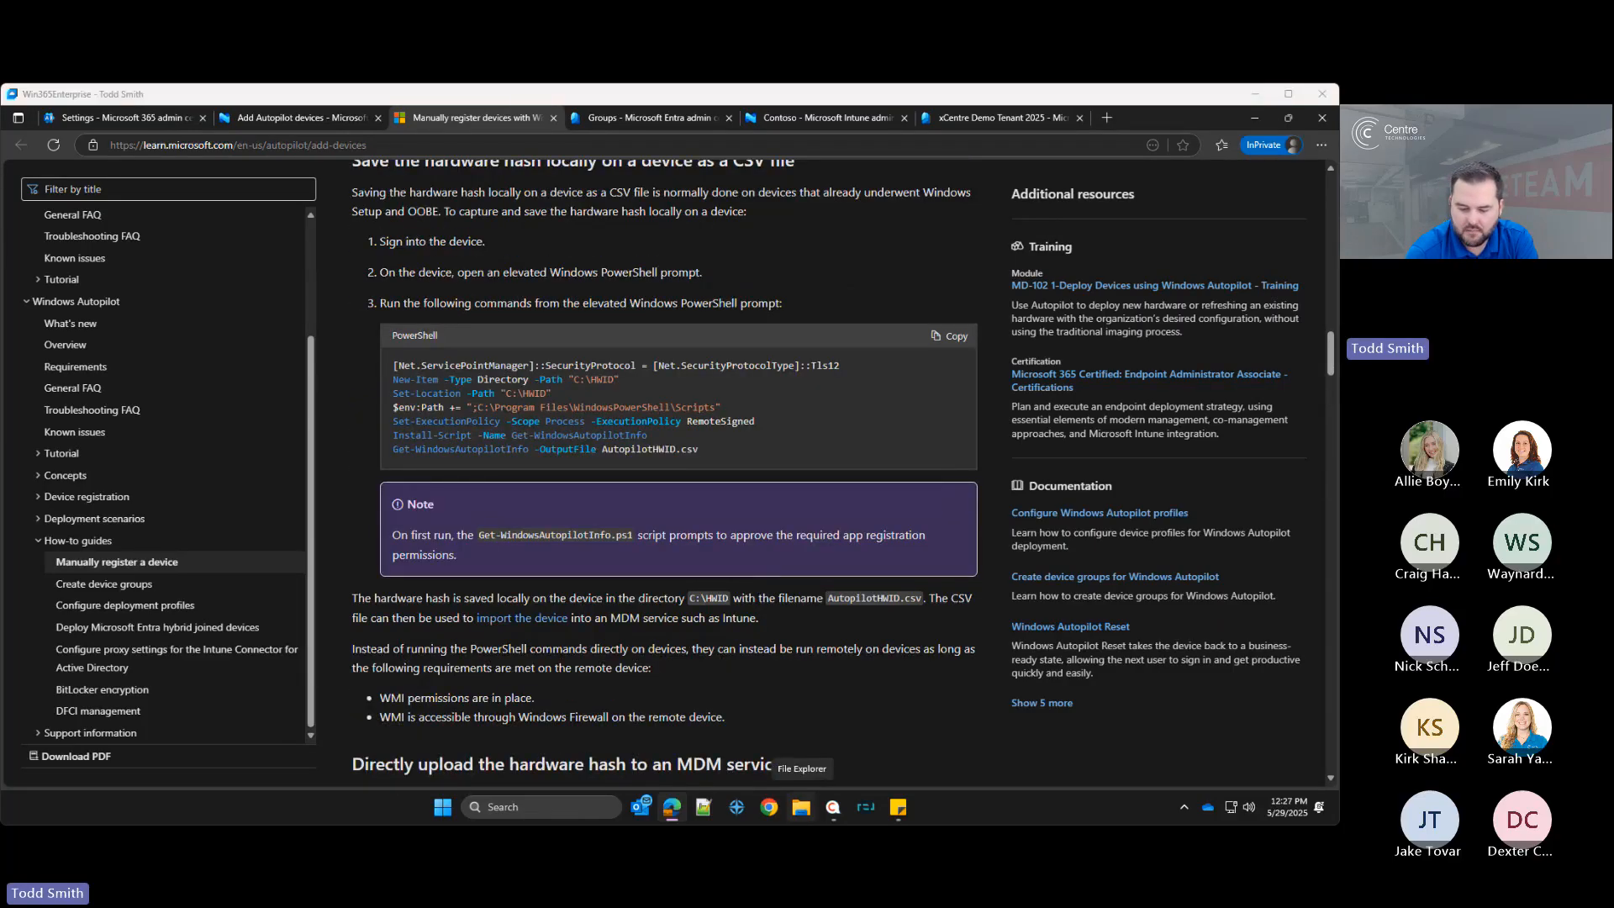
{"action": "left_click", "coordinate": [1292, 679]}
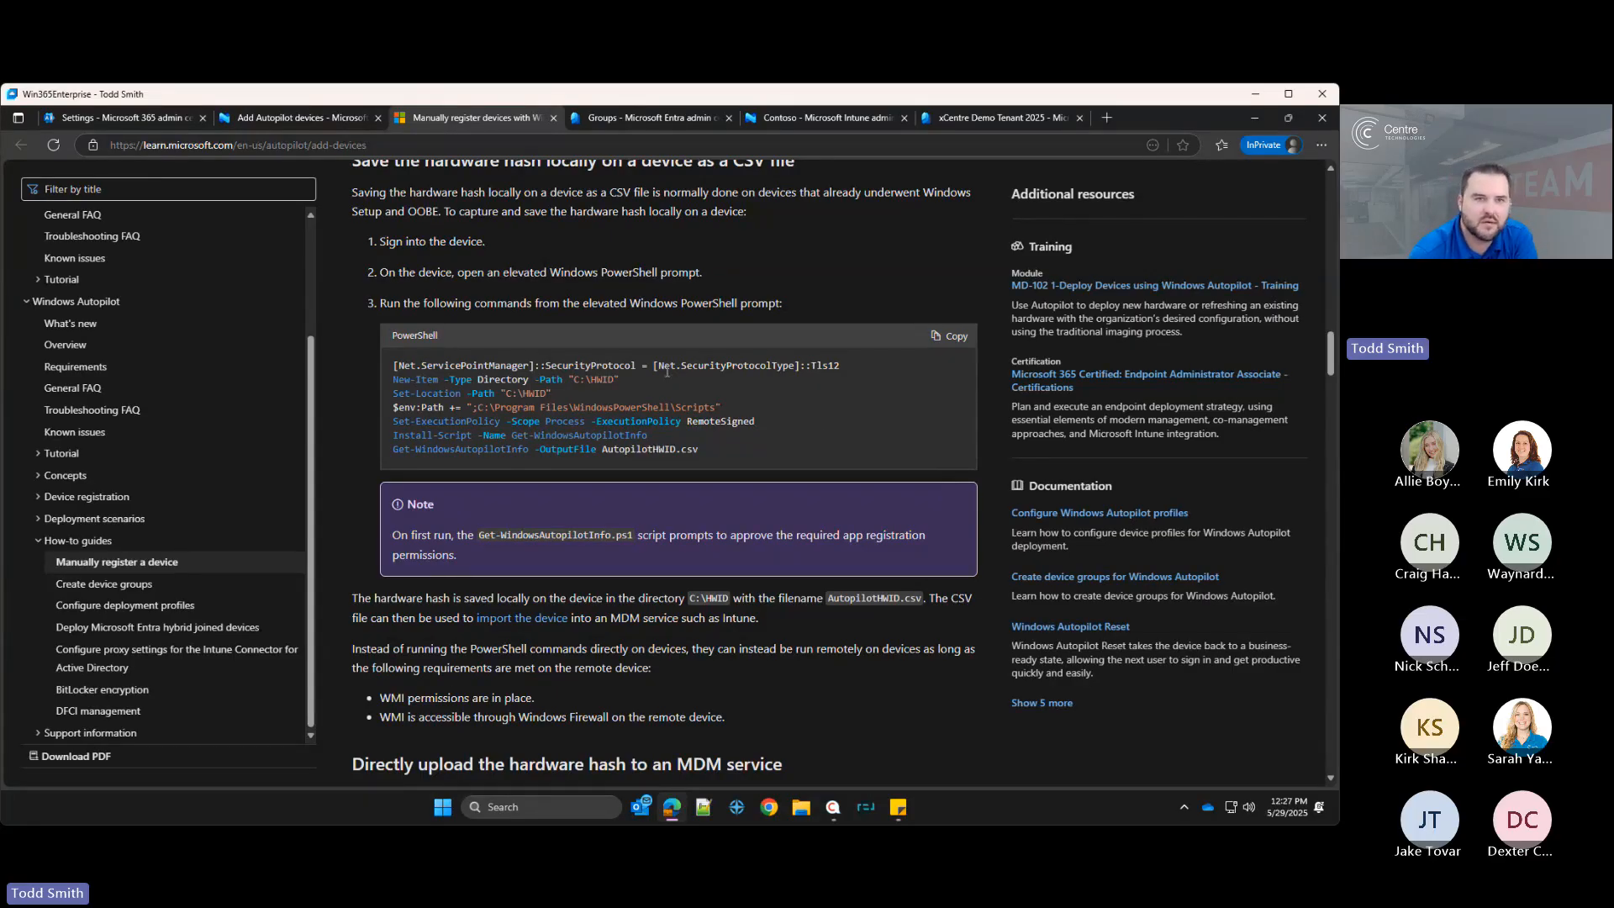
Step: Open the Autopilot Profile deployment profile's basics and set Convert all targeted devices to Autopilot to Yes, then save
{"action": "left_click", "coordinate": [301, 119]}
{"action": "left_click", "coordinate": [591, 517]}
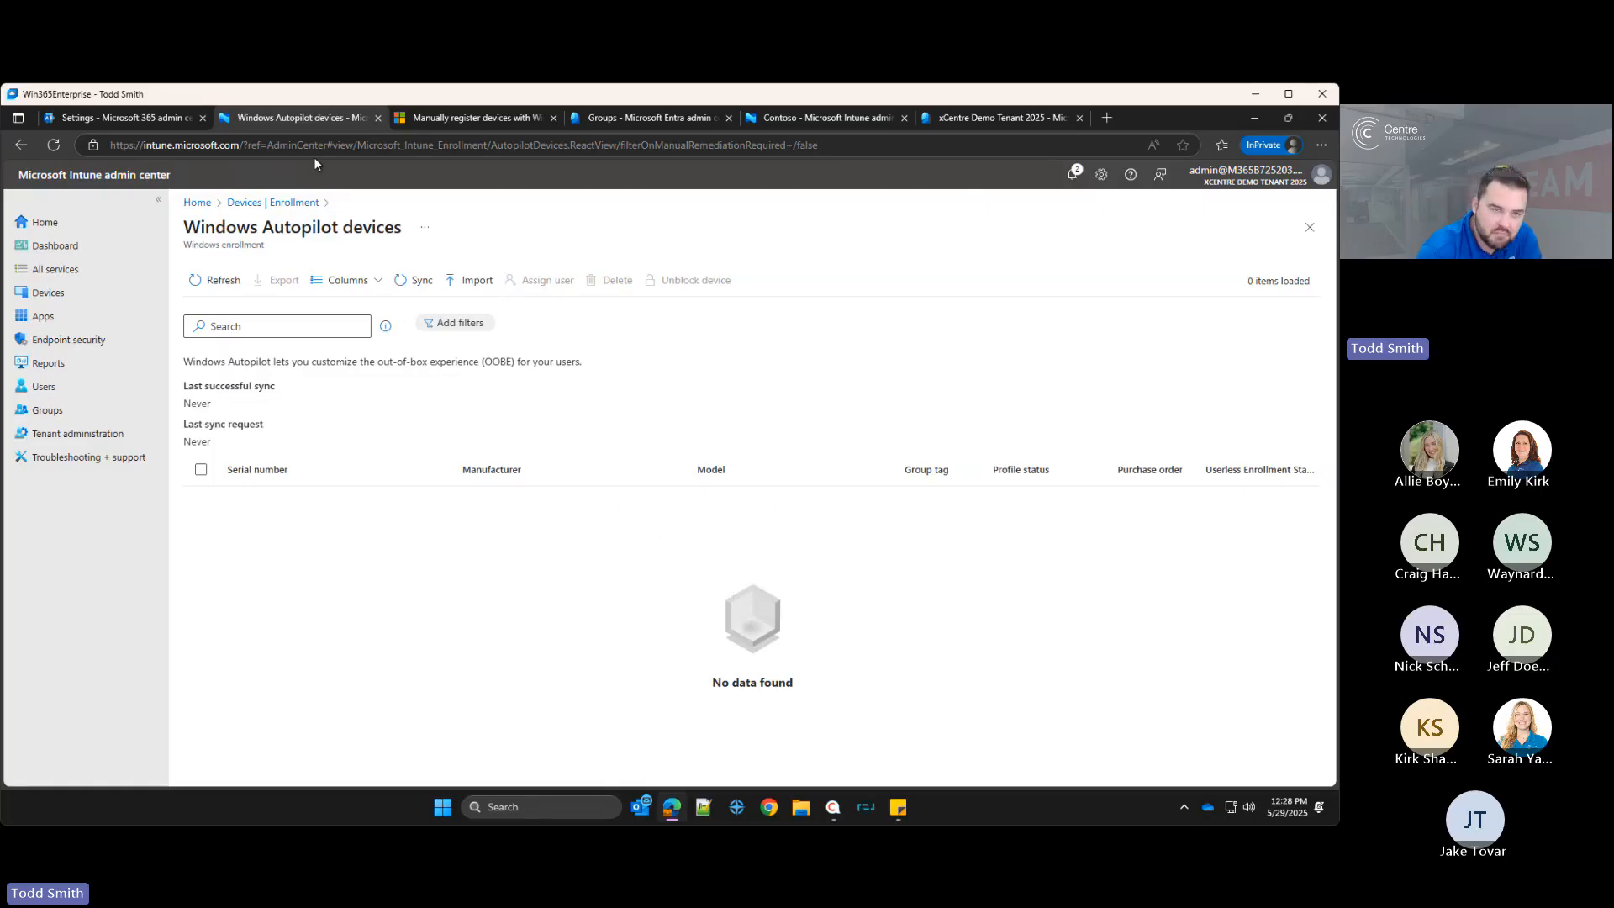
{"action": "left_click", "coordinate": [288, 203]}
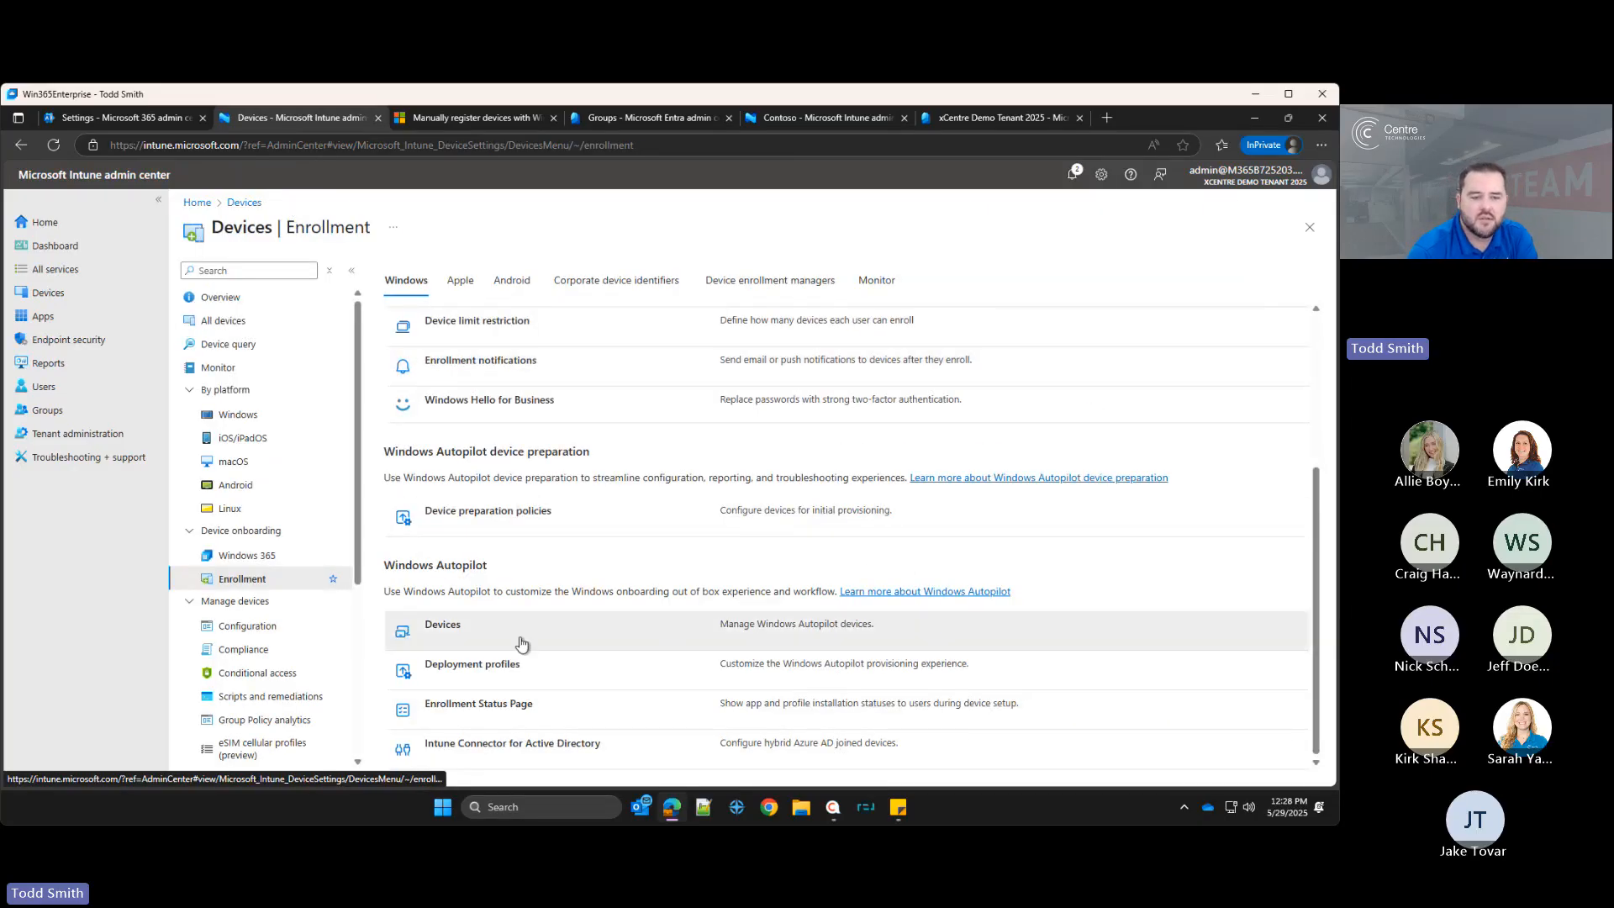
{"action": "left_click", "coordinate": [494, 664]}
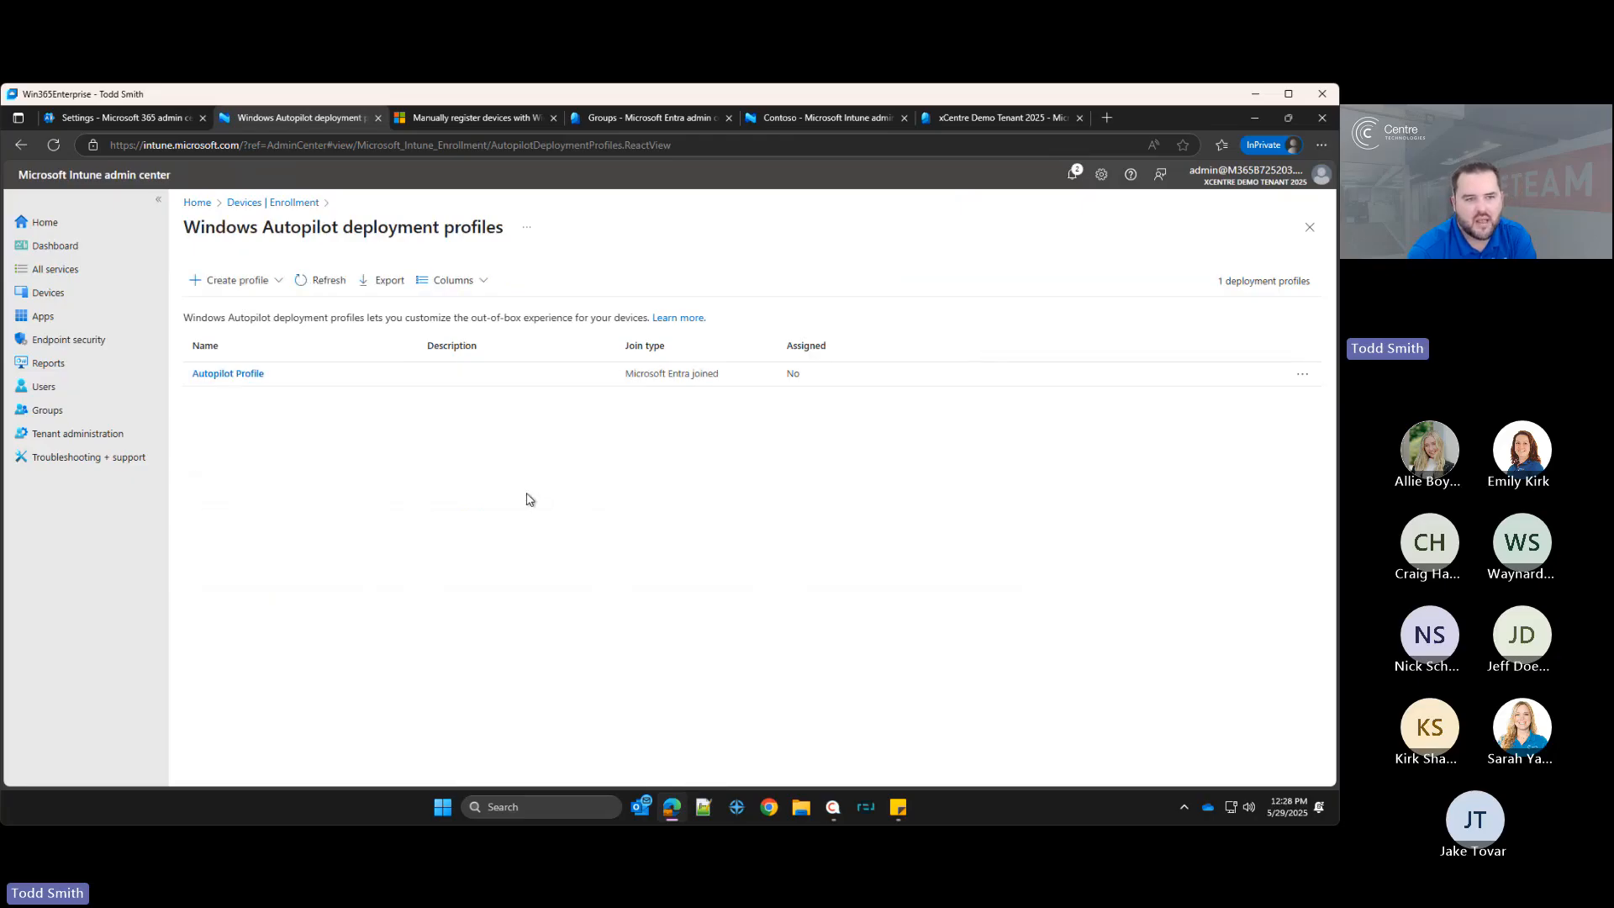
{"action": "left_click", "coordinate": [220, 373]}
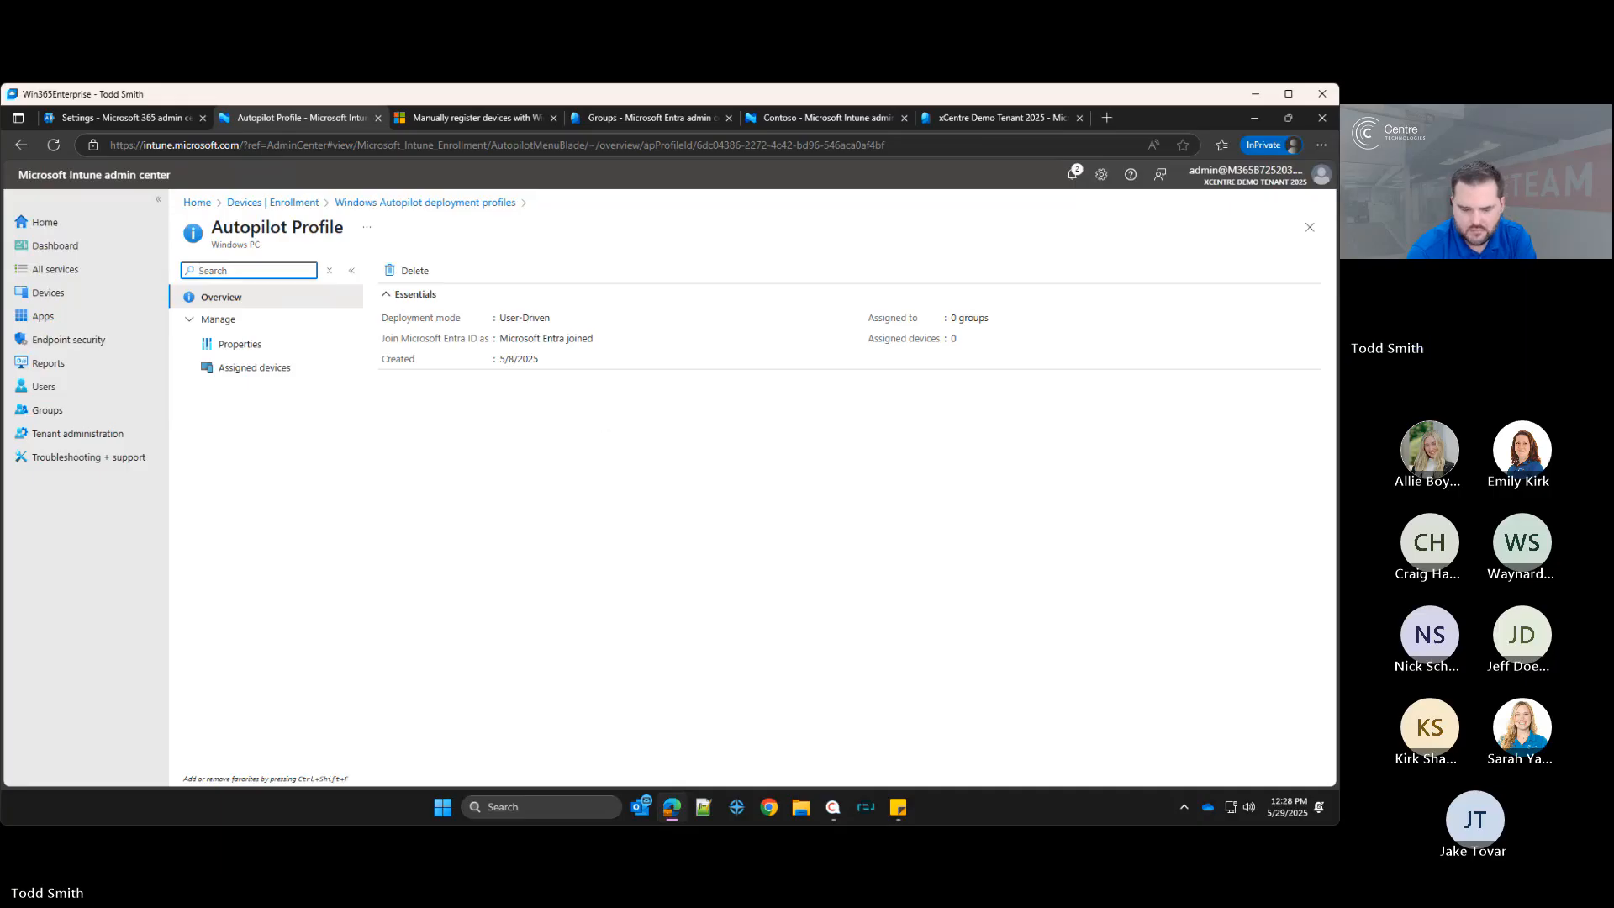
{"action": "left_click", "coordinate": [235, 345]}
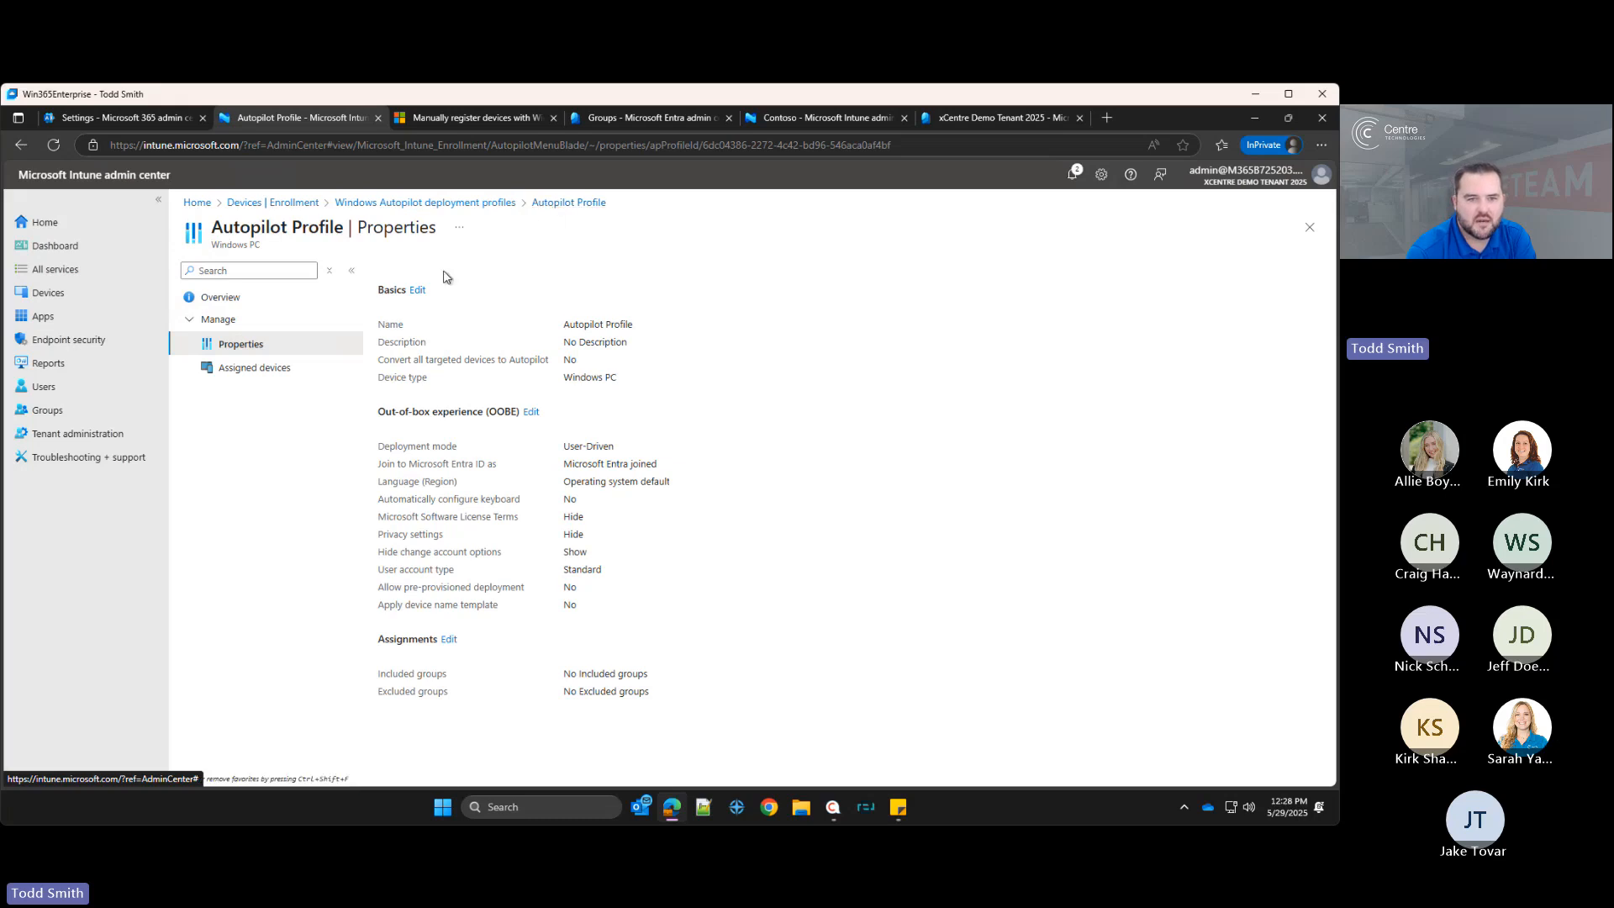
{"action": "left_click", "coordinate": [417, 290]}
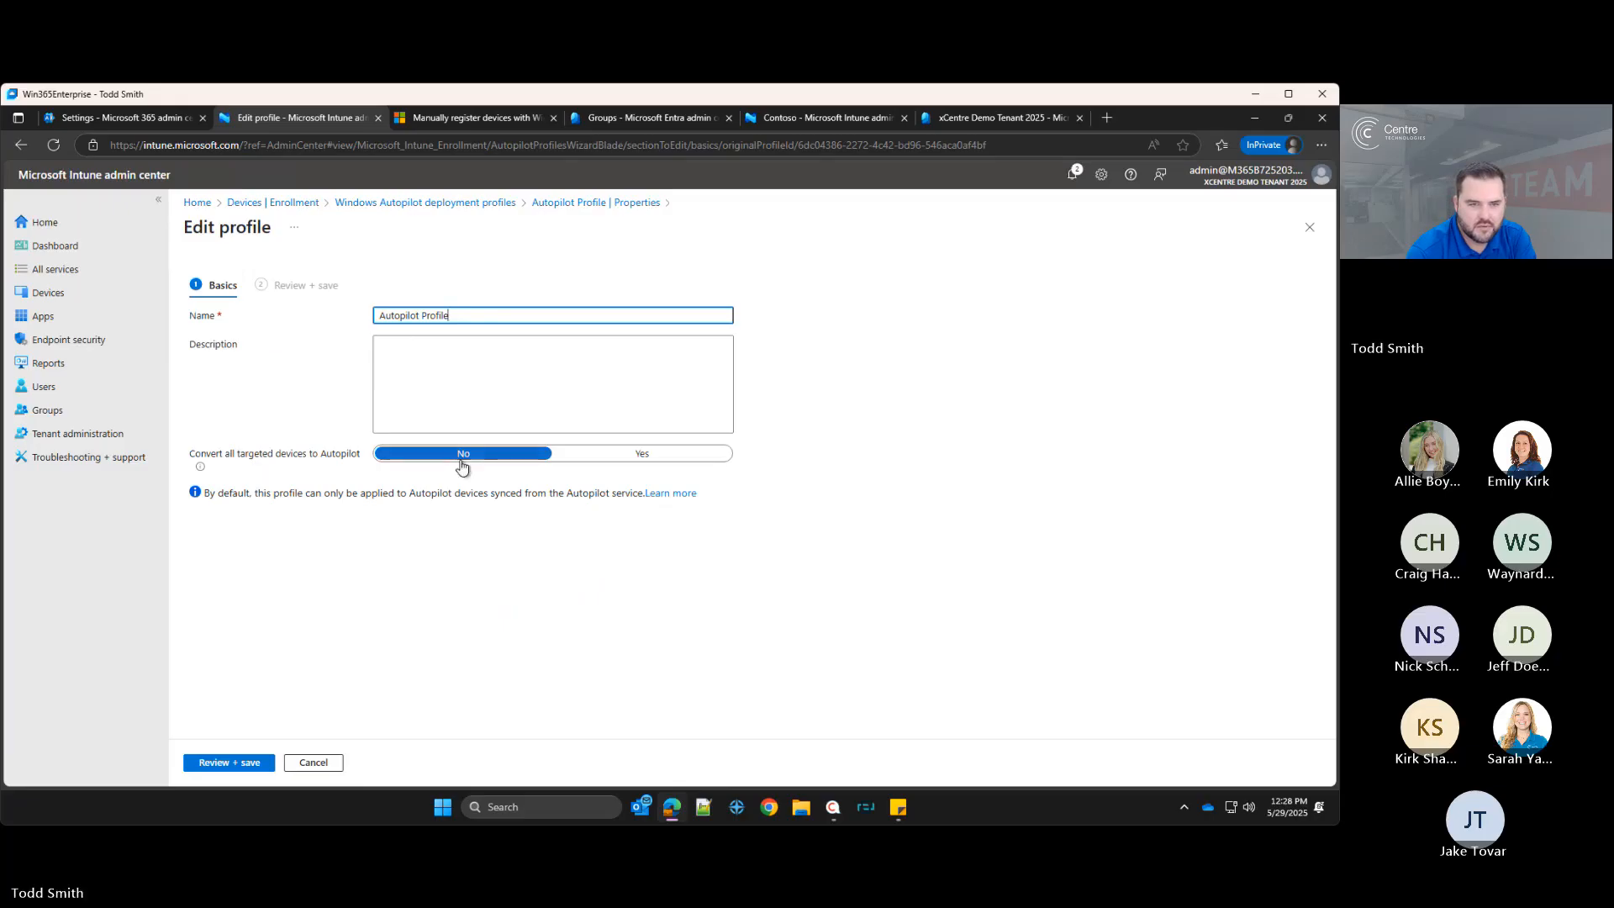
{"action": "left_click", "coordinate": [600, 455]}
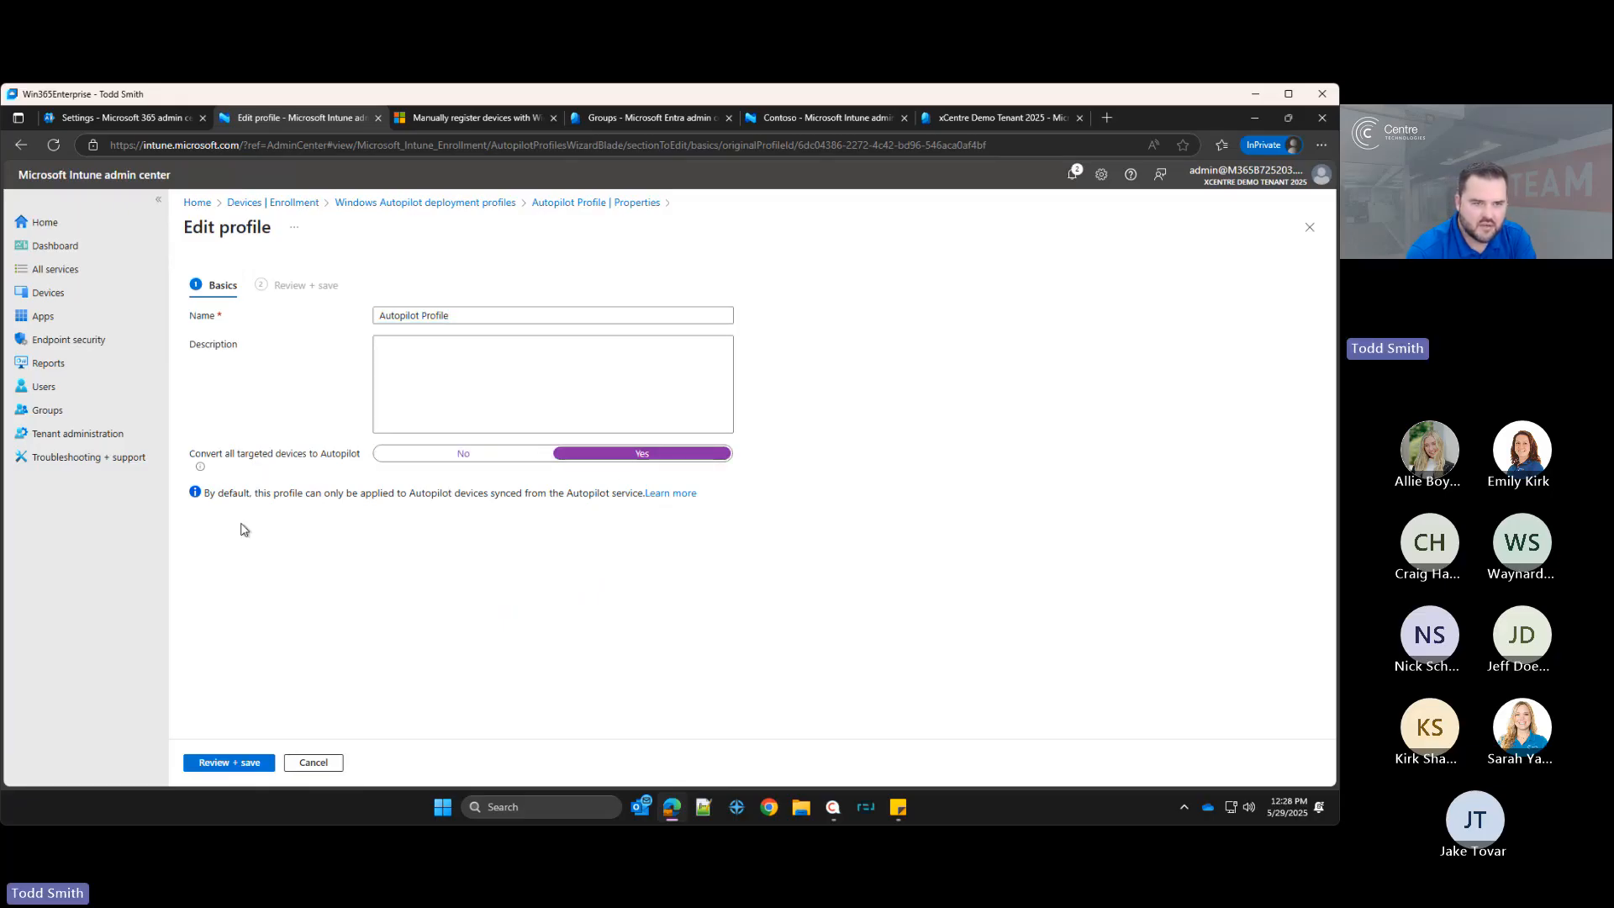
{"action": "mouse_move", "coordinate": [199, 468]}
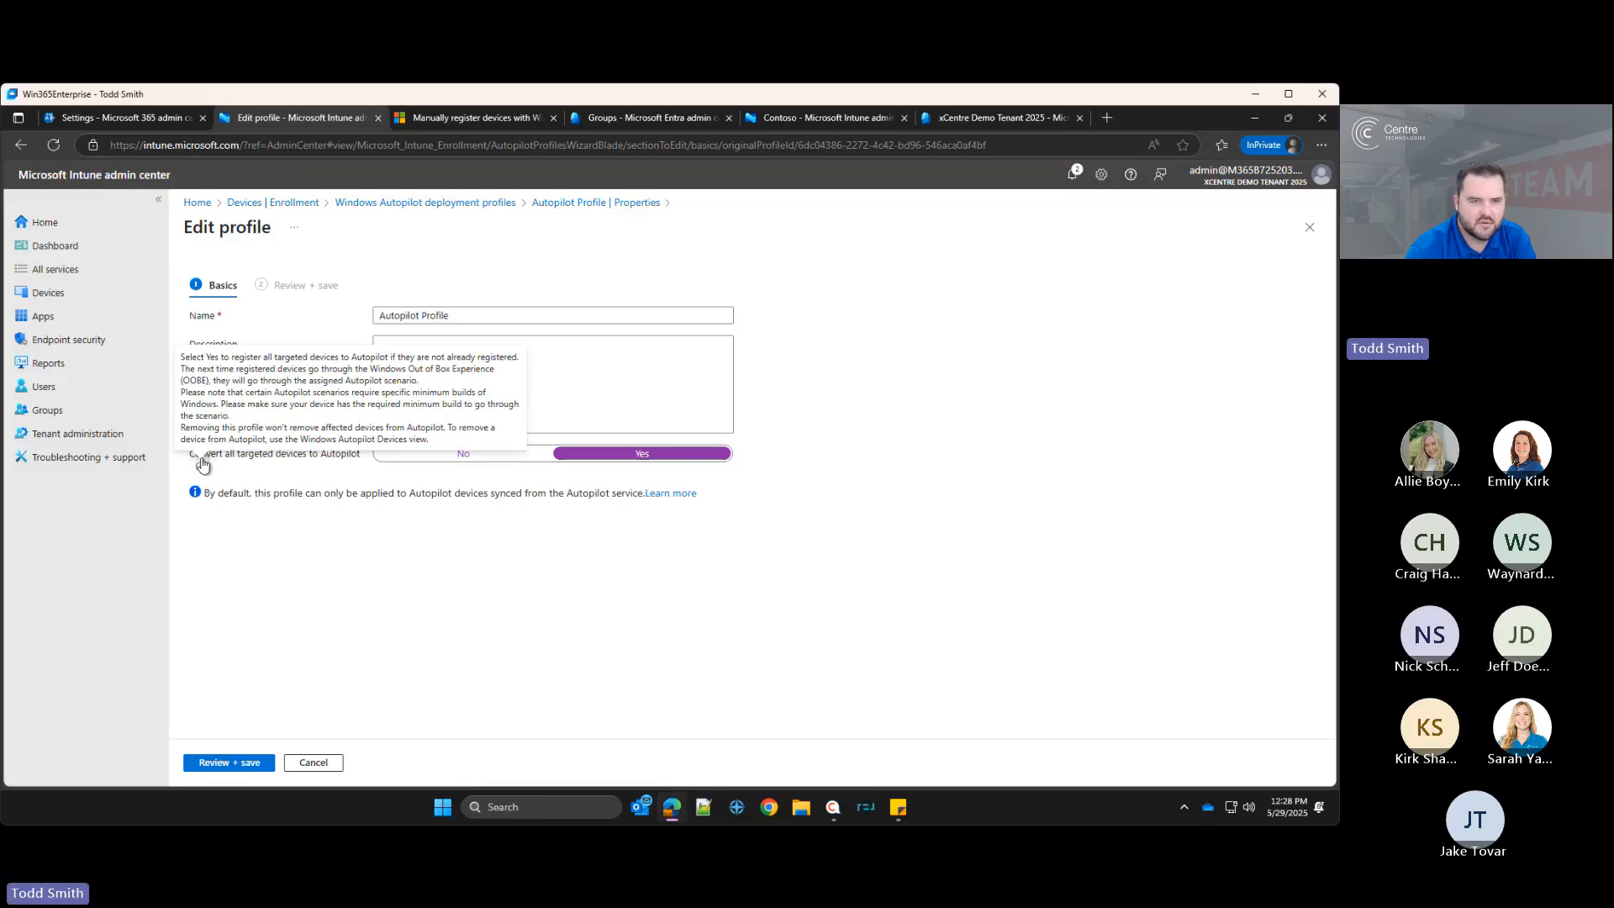
{"action": "left_click", "coordinate": [239, 764]}
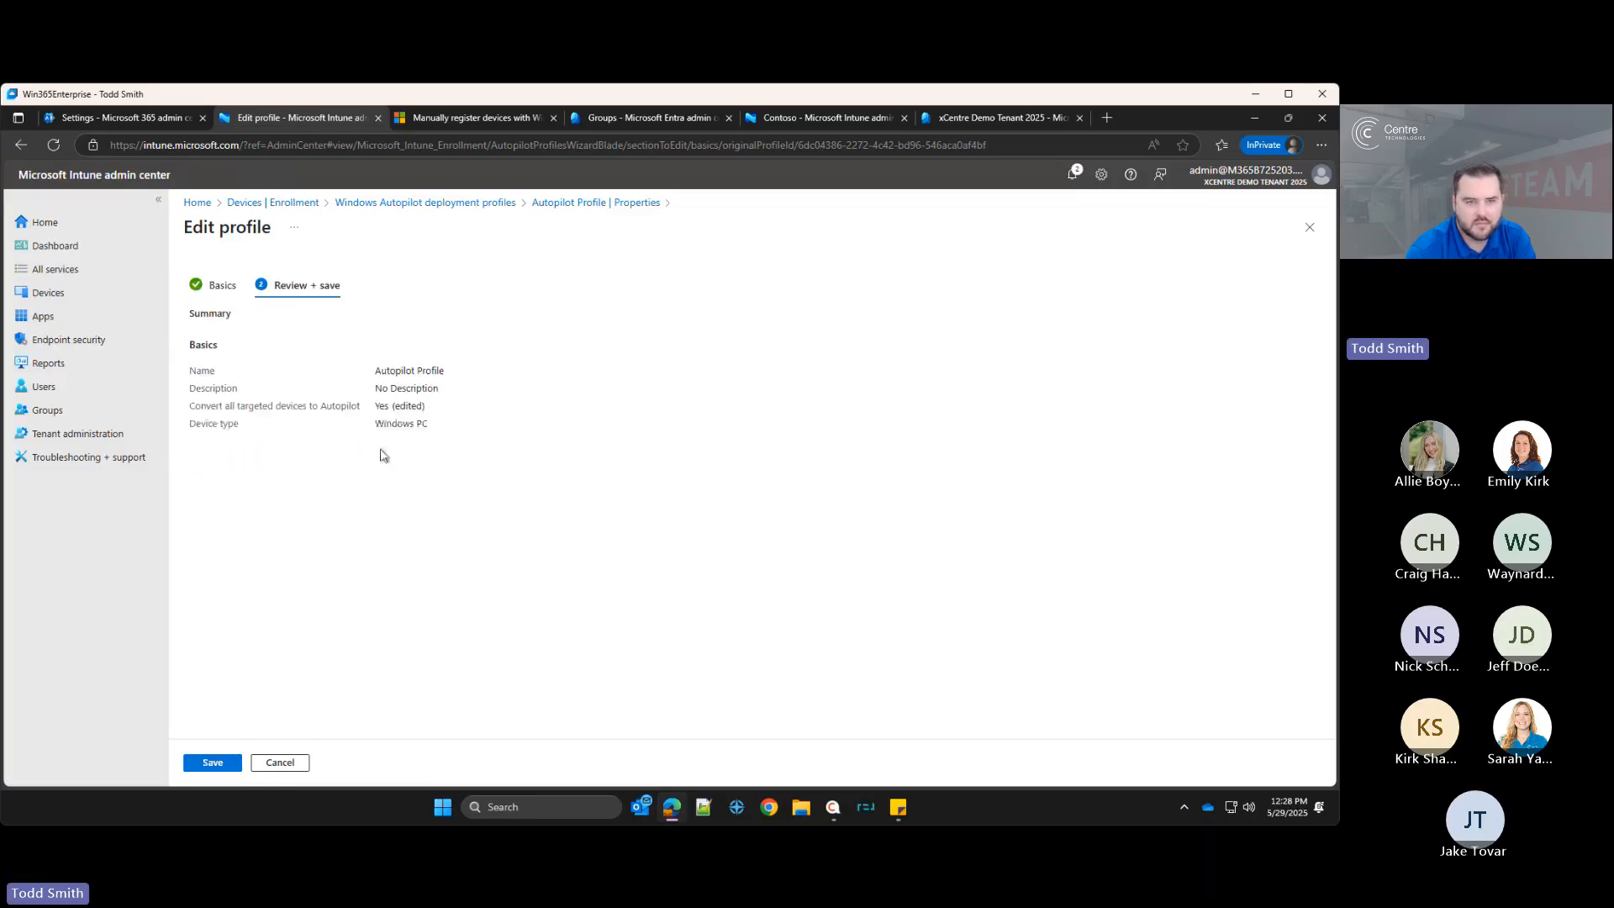
{"action": "left_click", "coordinate": [220, 764]}
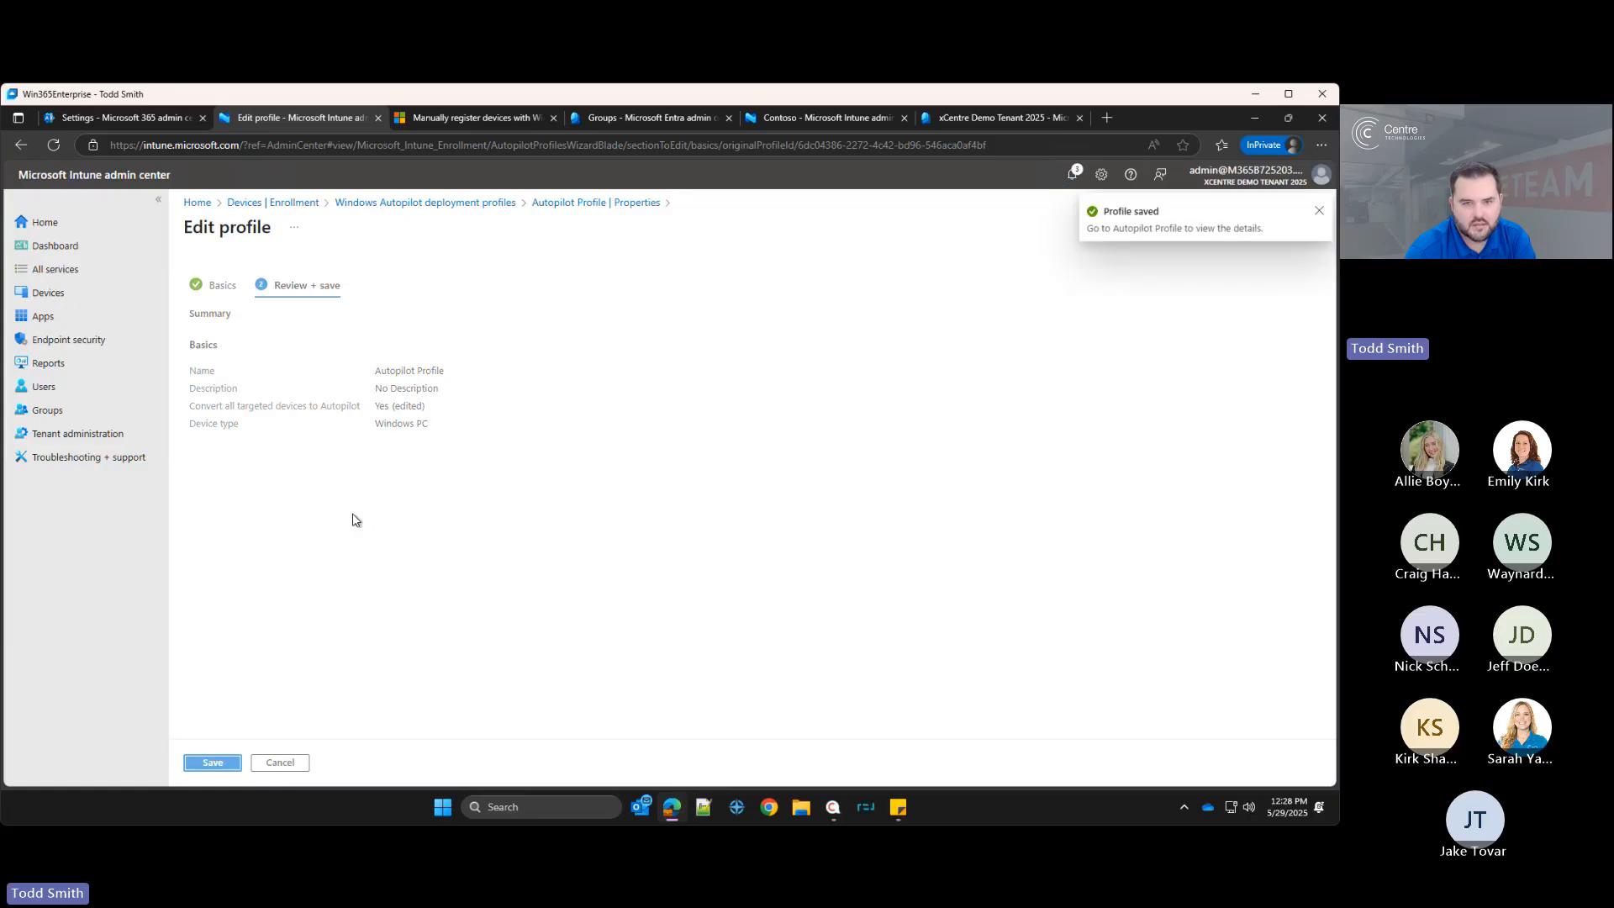
Step: Open the profile's out-of-box experience settings for editing, keep privacy settings hidden, and set Hide change account options to Hide
{"action": "left_click", "coordinate": [531, 449]}
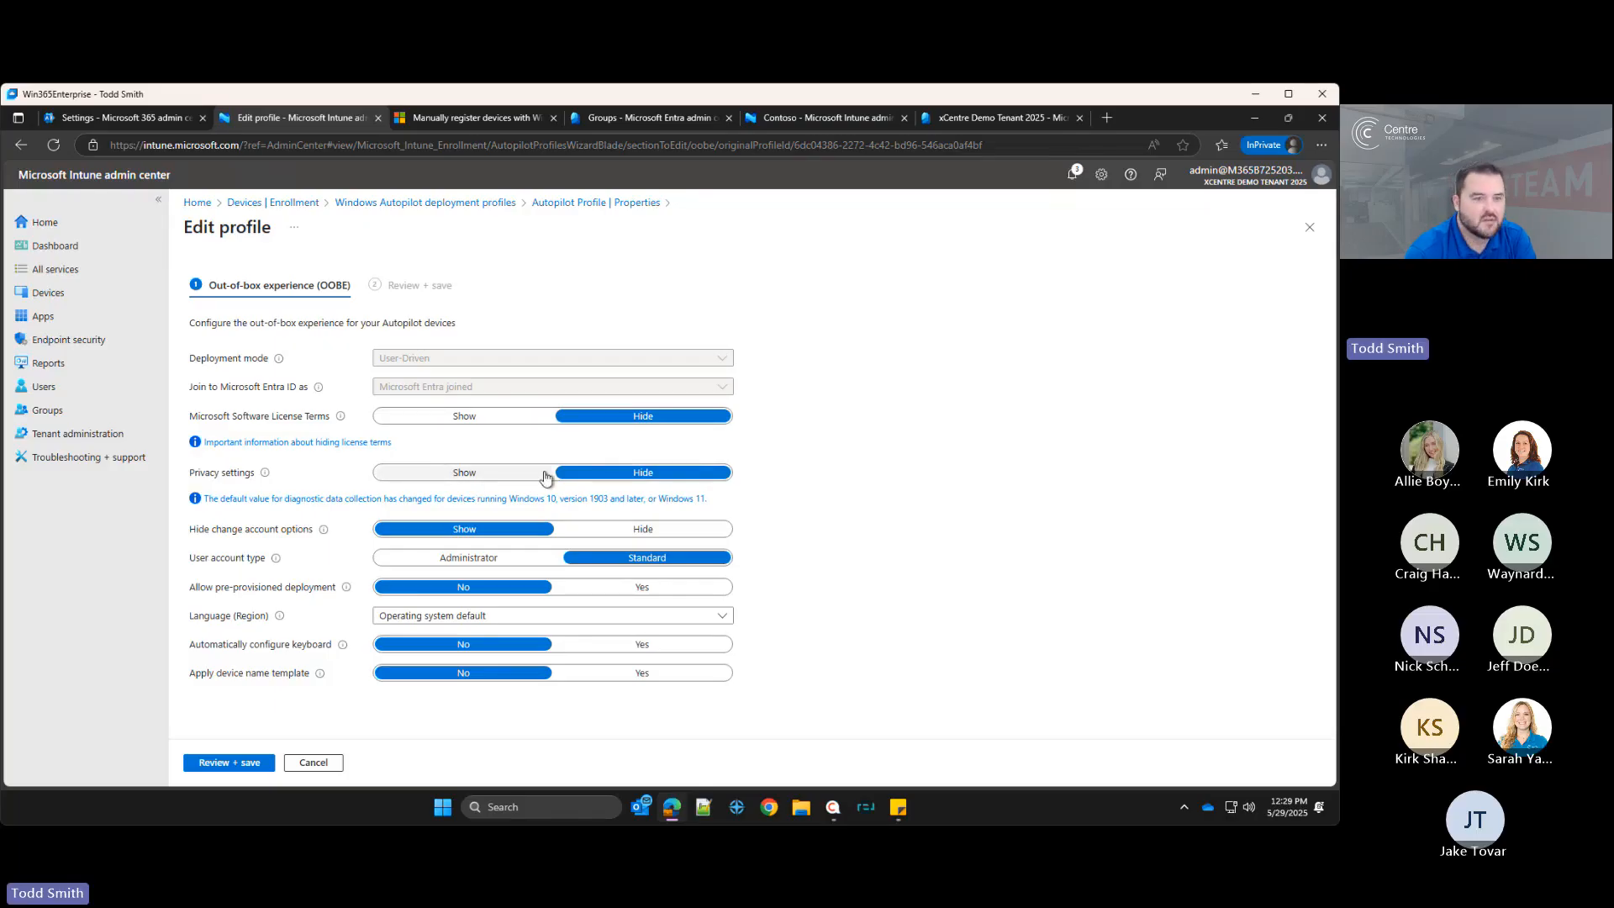
{"action": "left_click", "coordinate": [519, 476]}
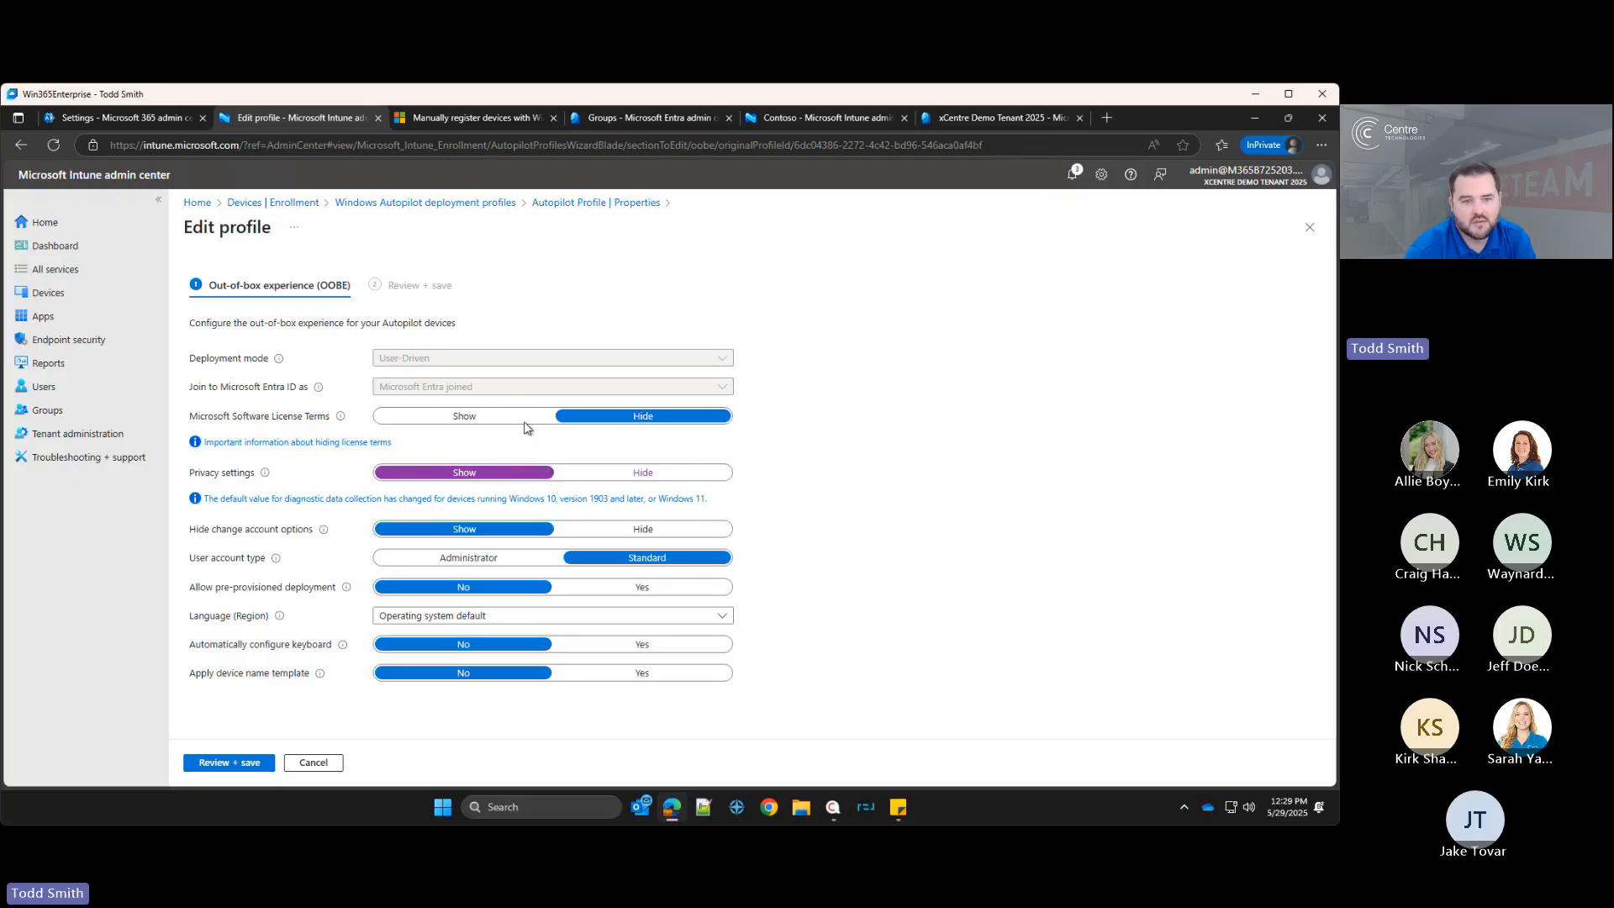
{"action": "left_click", "coordinate": [646, 473]}
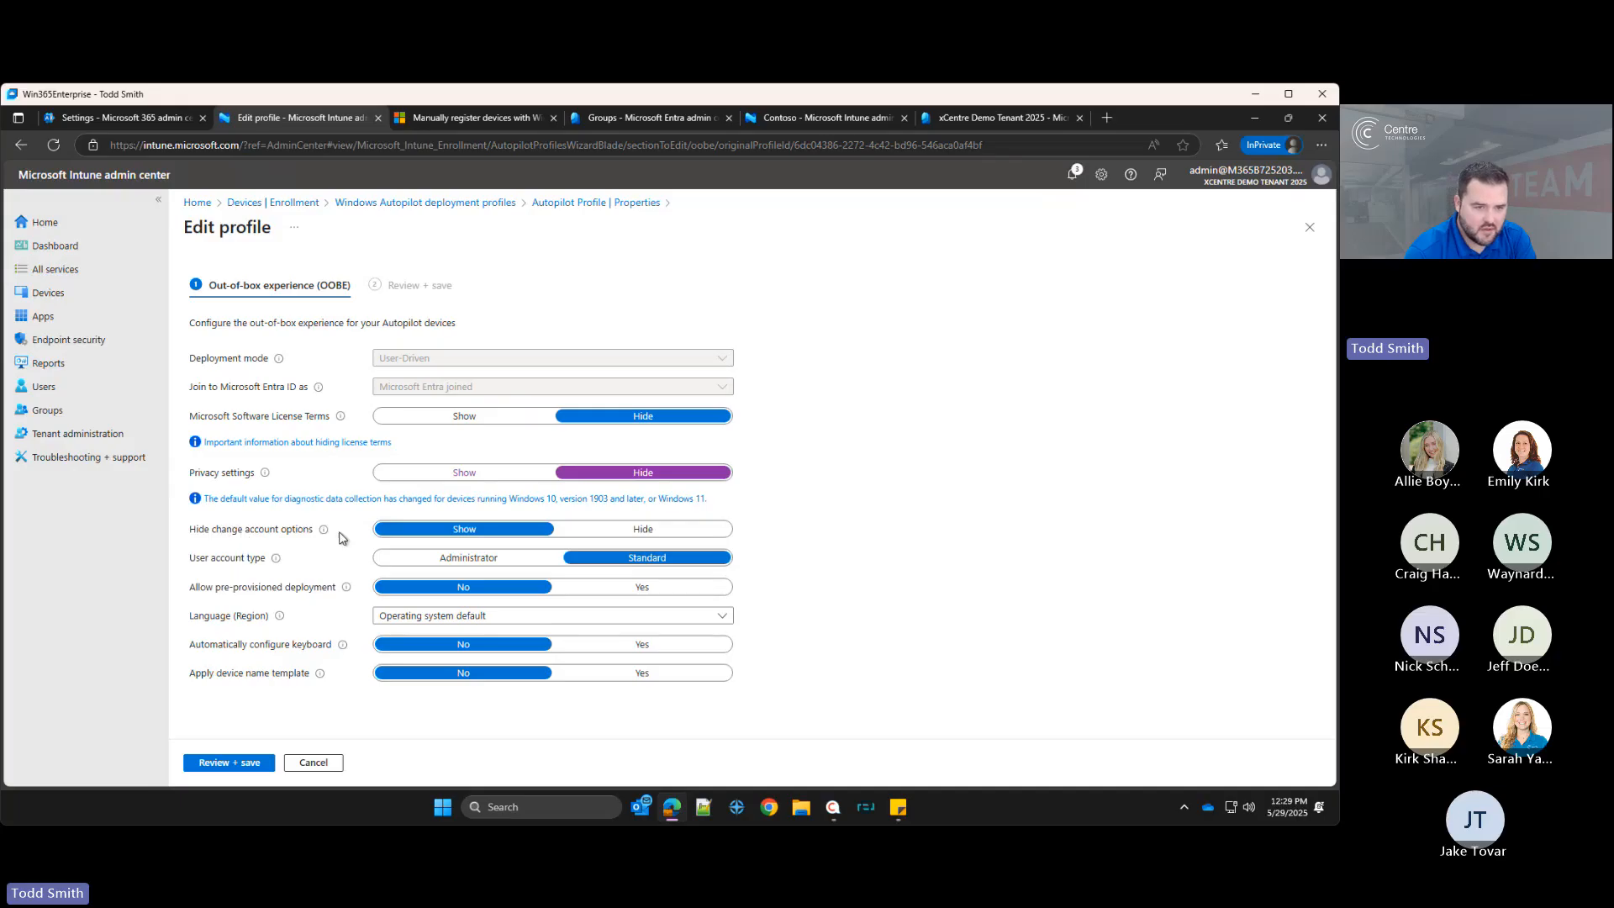
{"action": "mouse_move", "coordinate": [325, 534]}
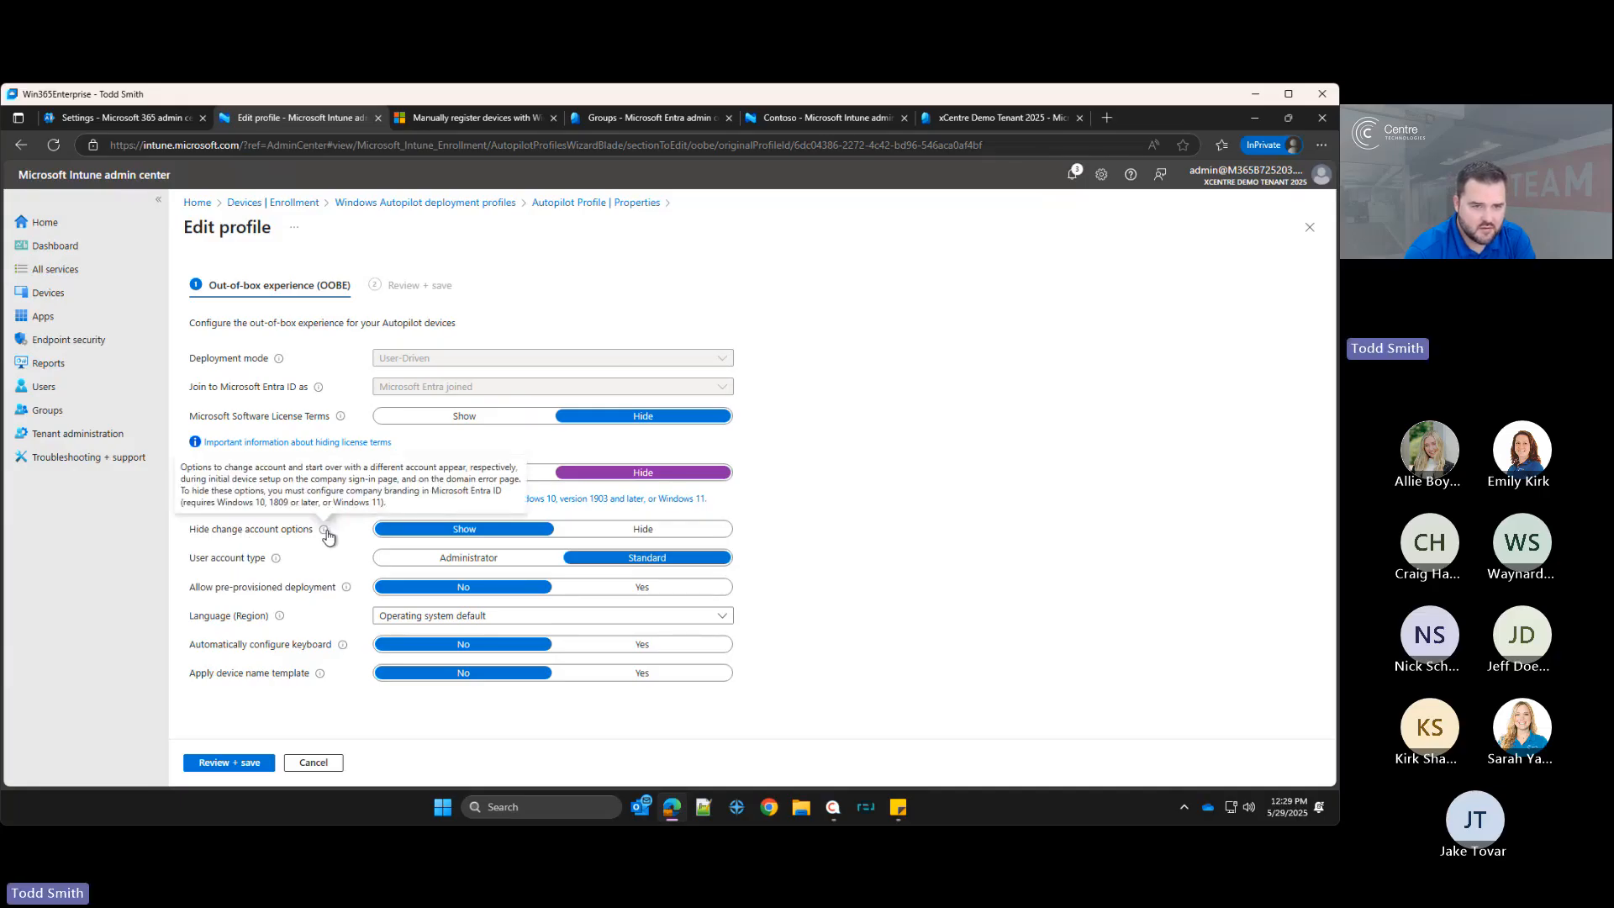
{"action": "left_click", "coordinate": [611, 530]}
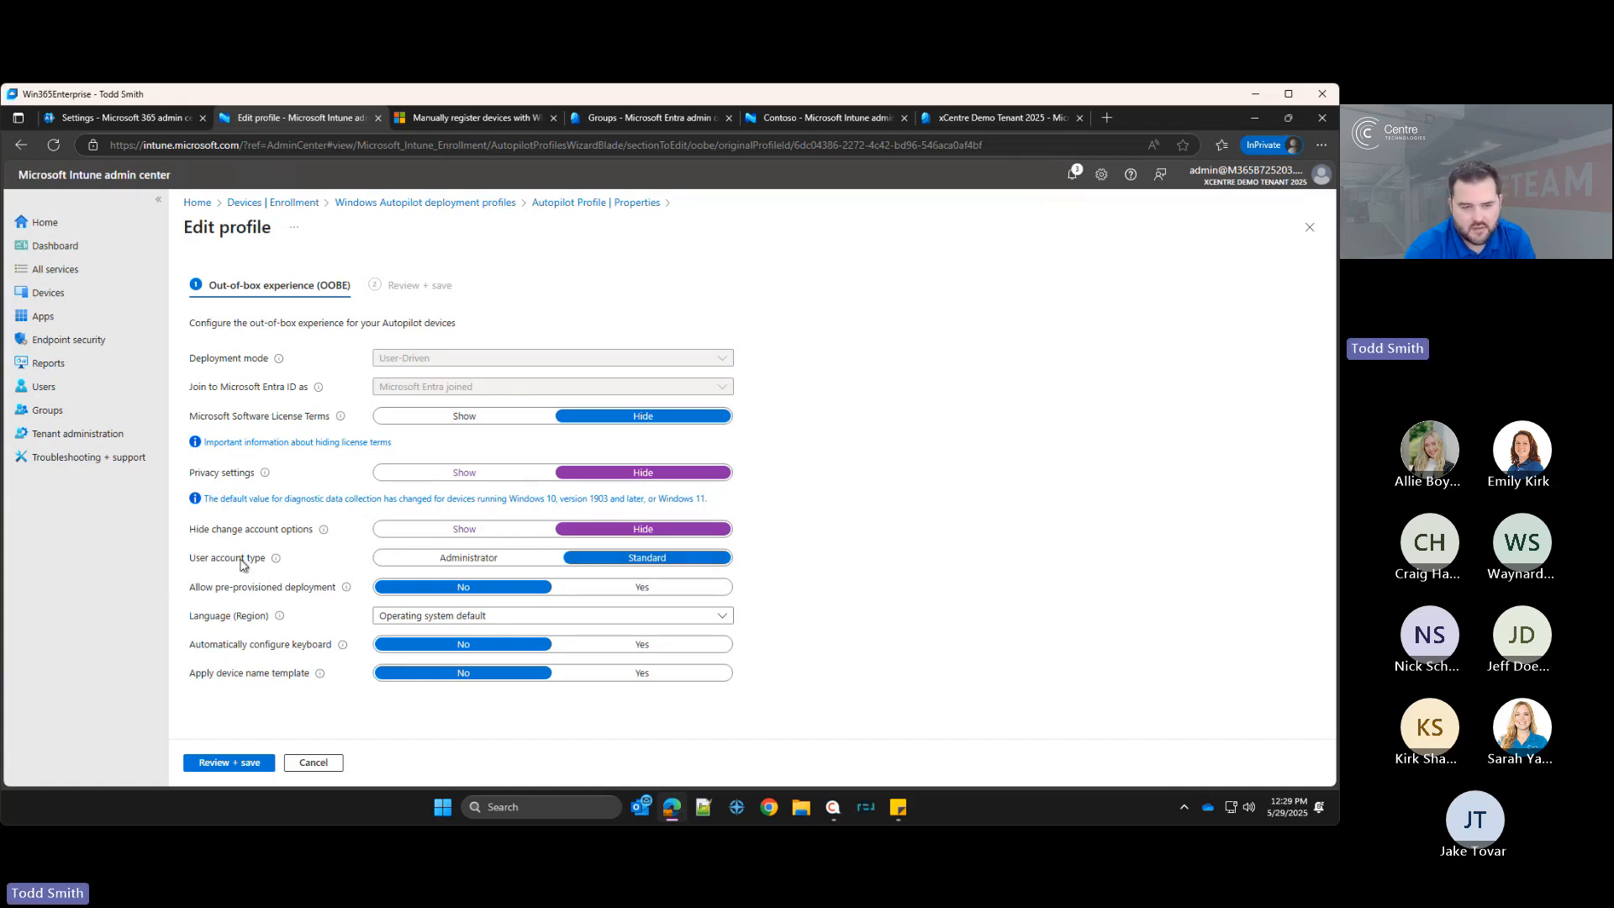
Step: Set Allow pre-provisioned deployment to Yes in the out-of-box experience settings
{"action": "mouse_move", "coordinate": [277, 559]}
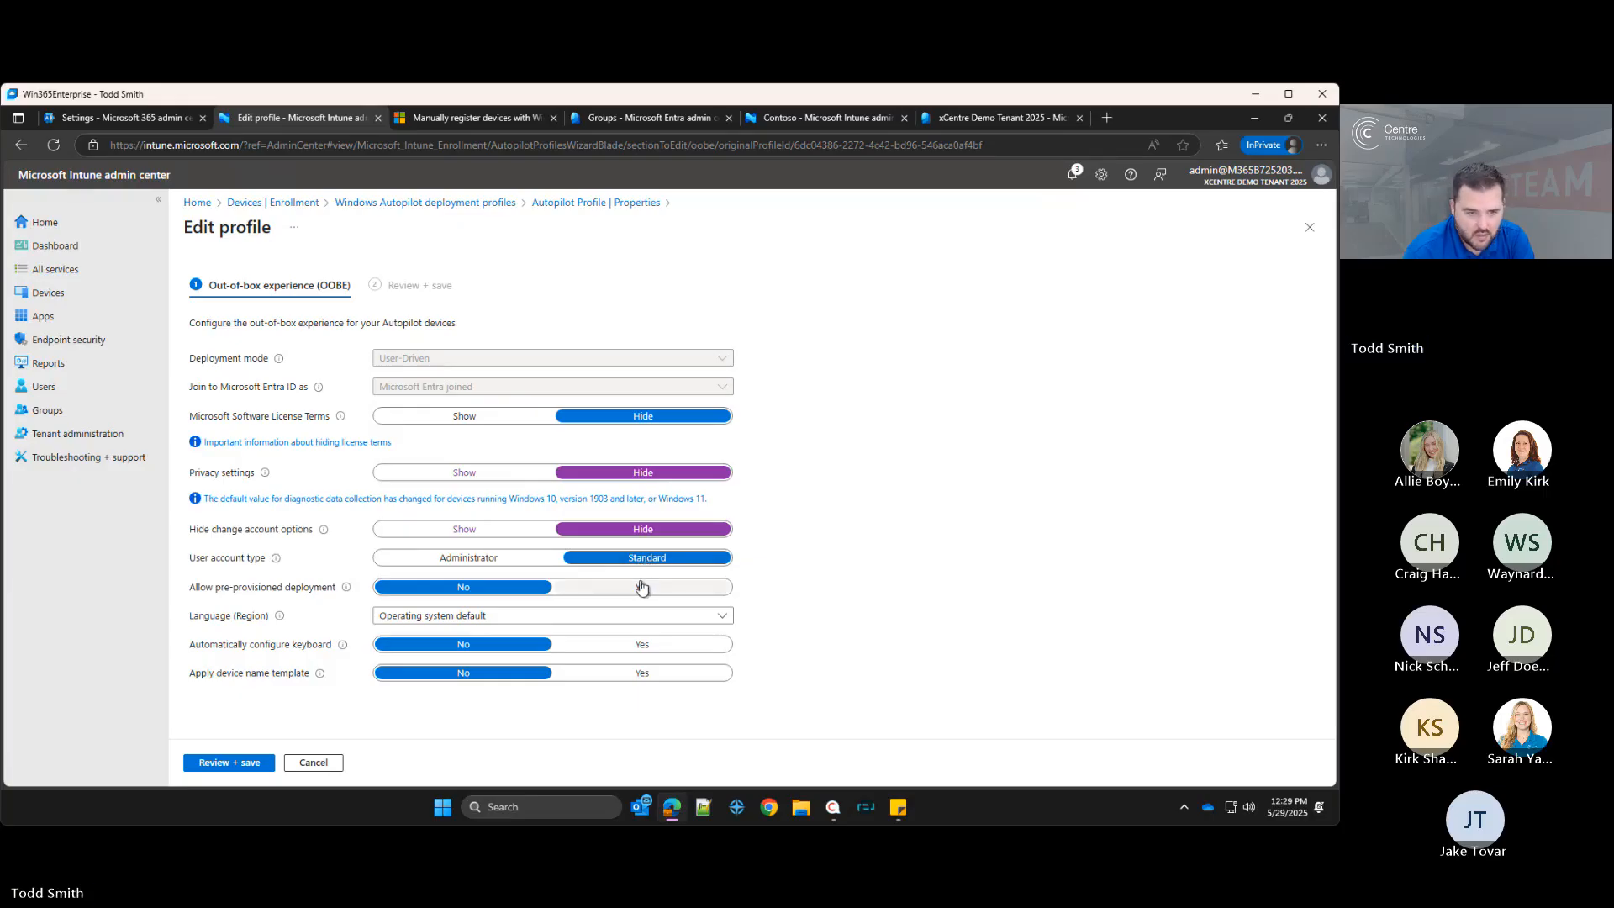
{"action": "mouse_move", "coordinate": [352, 597]}
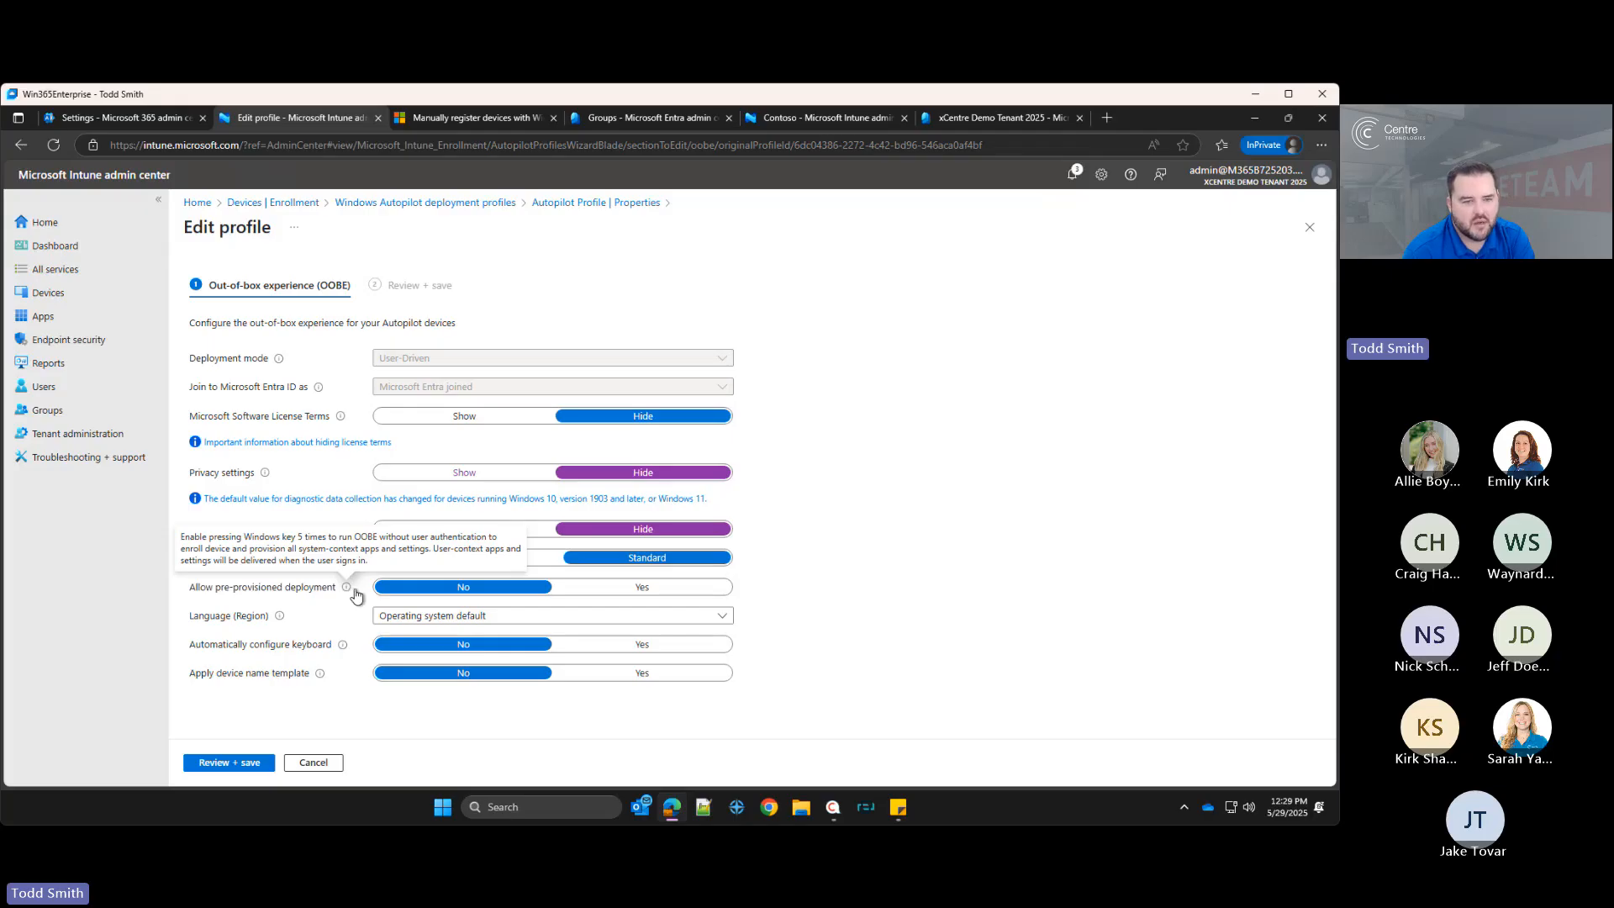
{"action": "left_click", "coordinate": [642, 586]}
{"action": "mouse_move", "coordinate": [346, 592]}
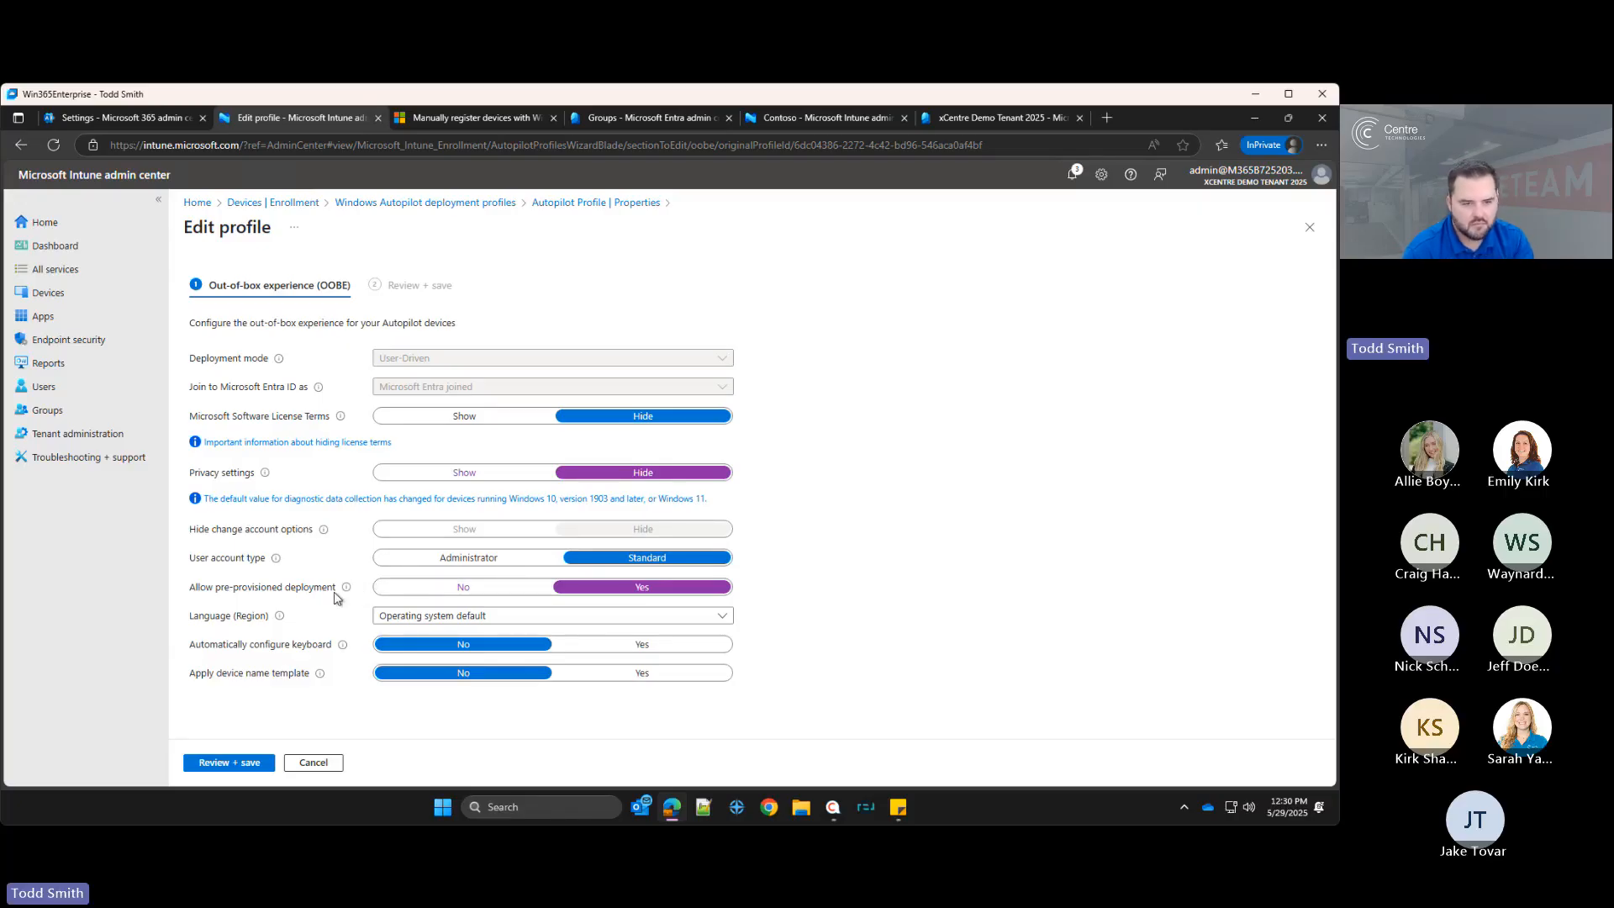
{"action": "mouse_move", "coordinate": [344, 592]}
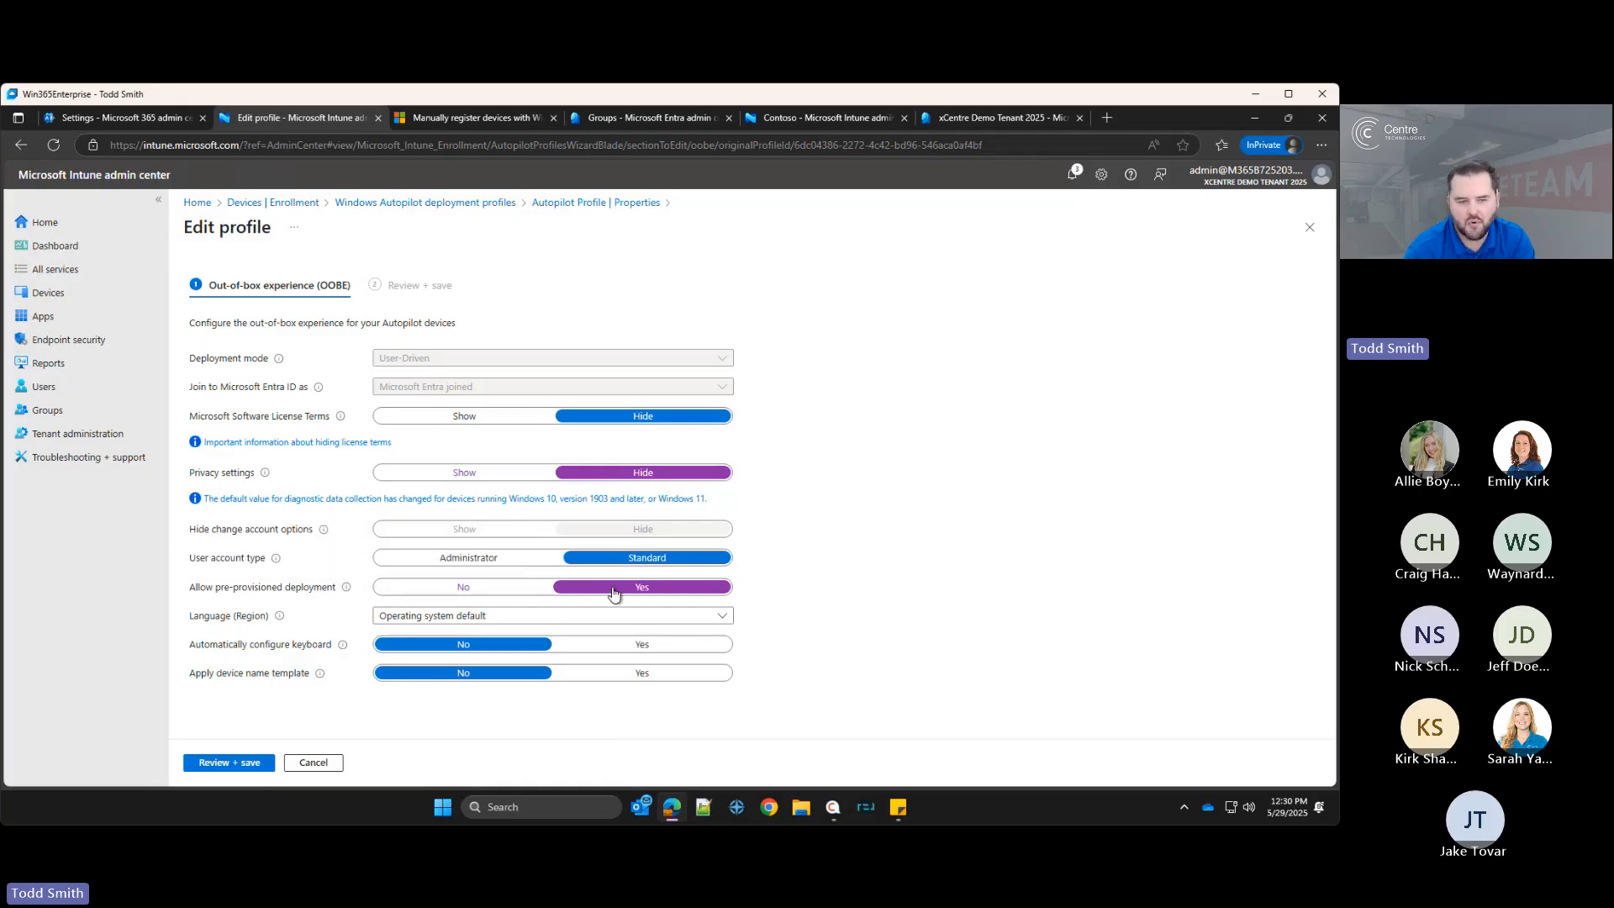
Step: Set Automatically configure keyboard to Yes, keeping the language as Operating system default
{"action": "left_click", "coordinate": [439, 620]}
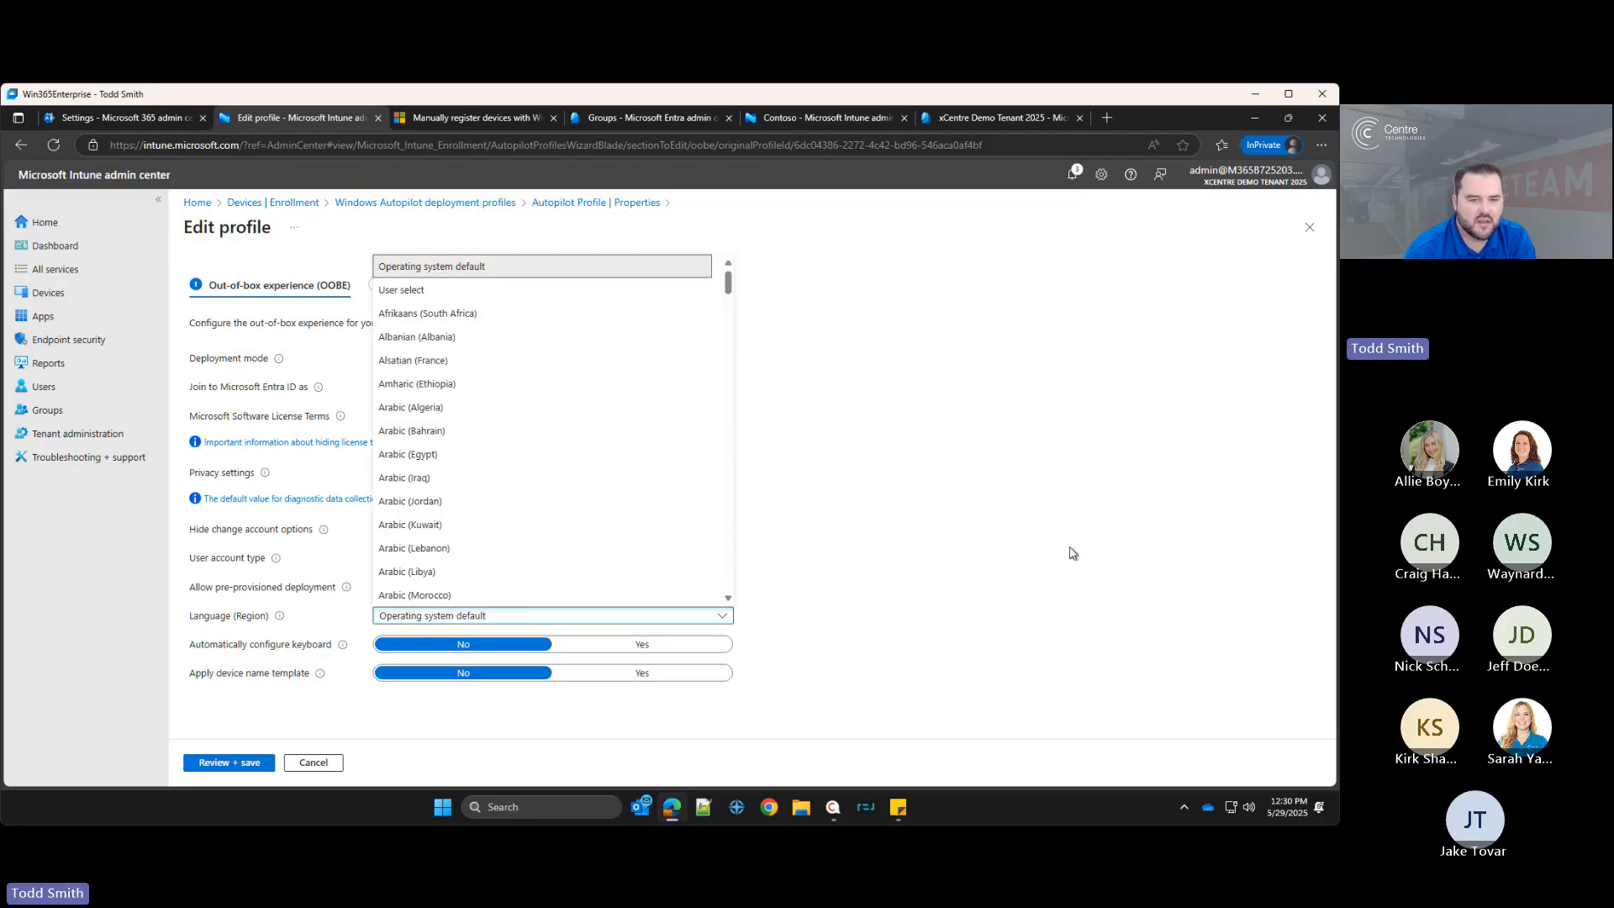
{"action": "left_click", "coordinate": [420, 639]}
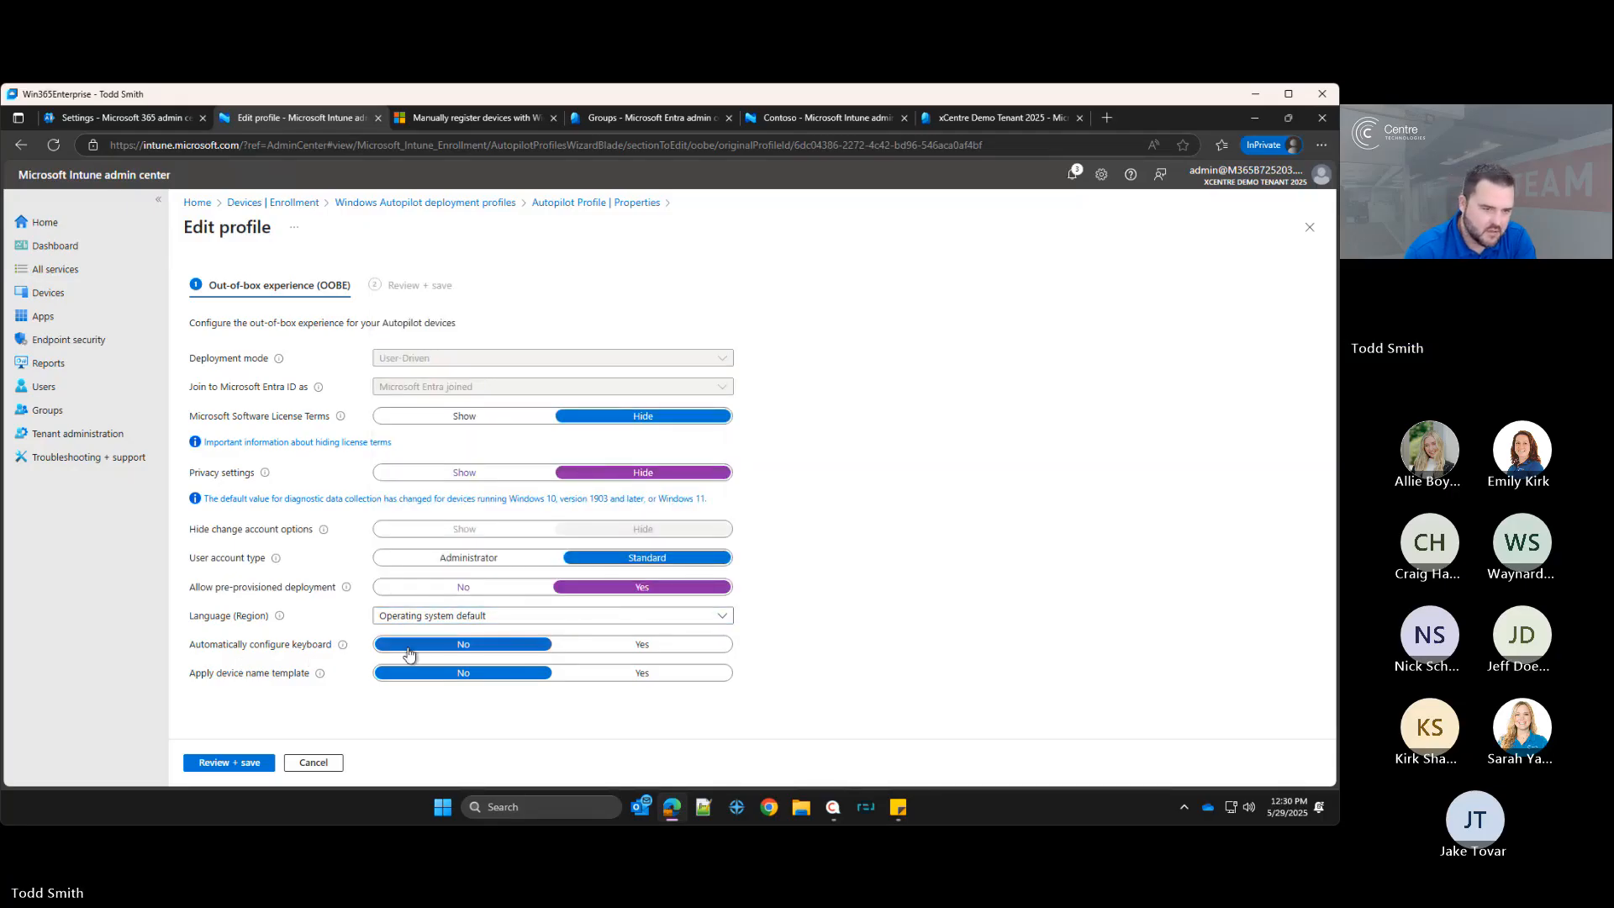
{"action": "mouse_move", "coordinate": [336, 649]}
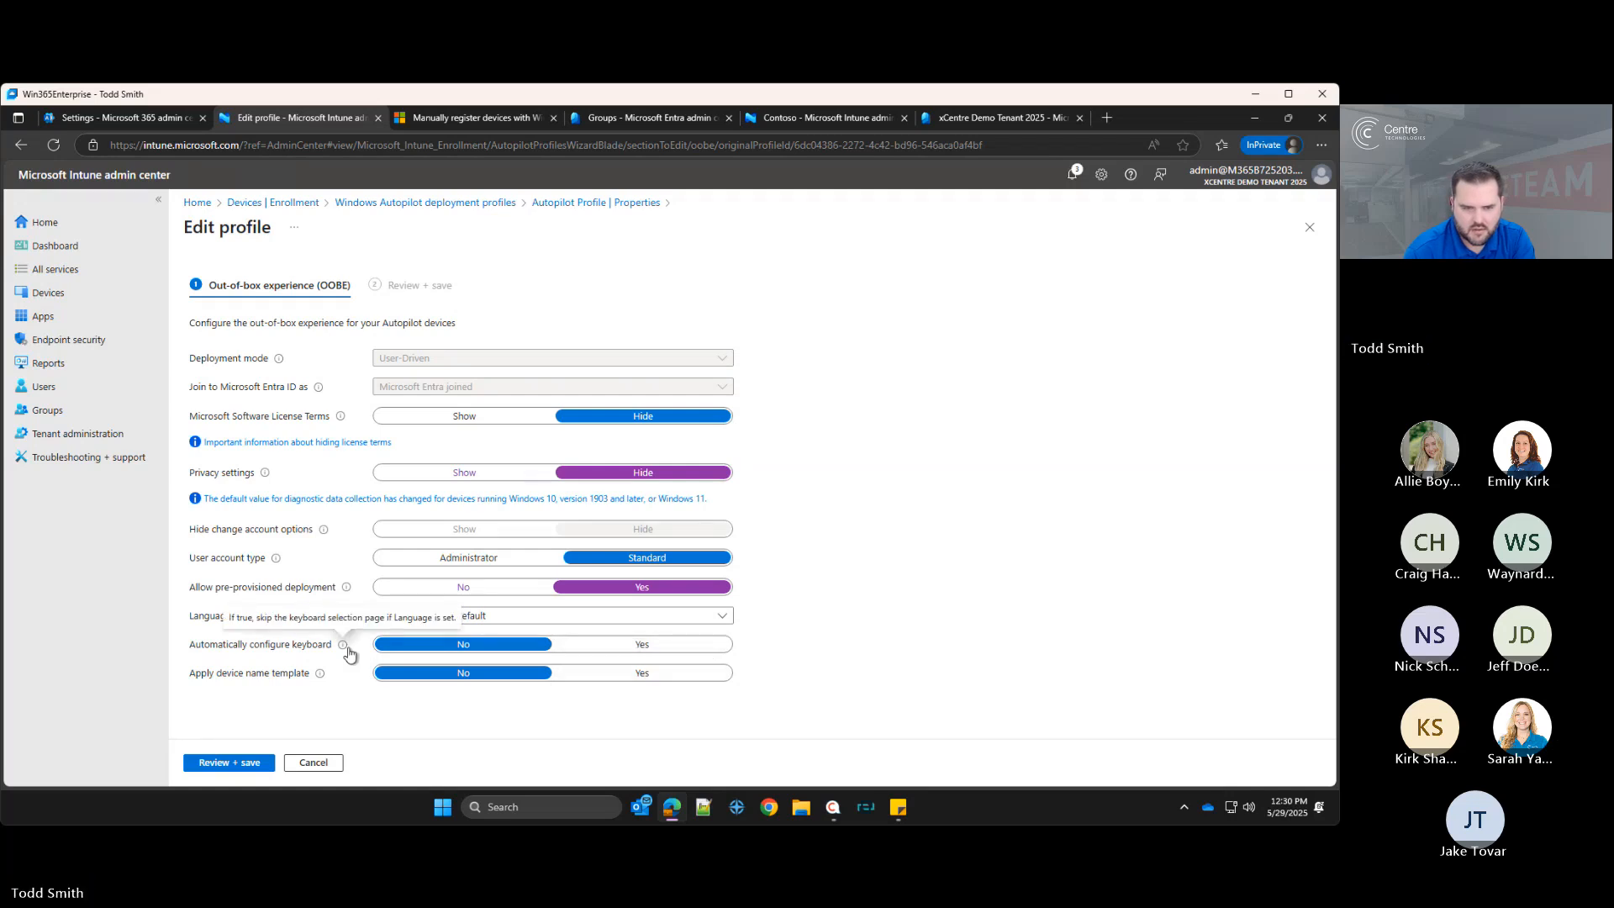
{"action": "left_click", "coordinate": [479, 654]}
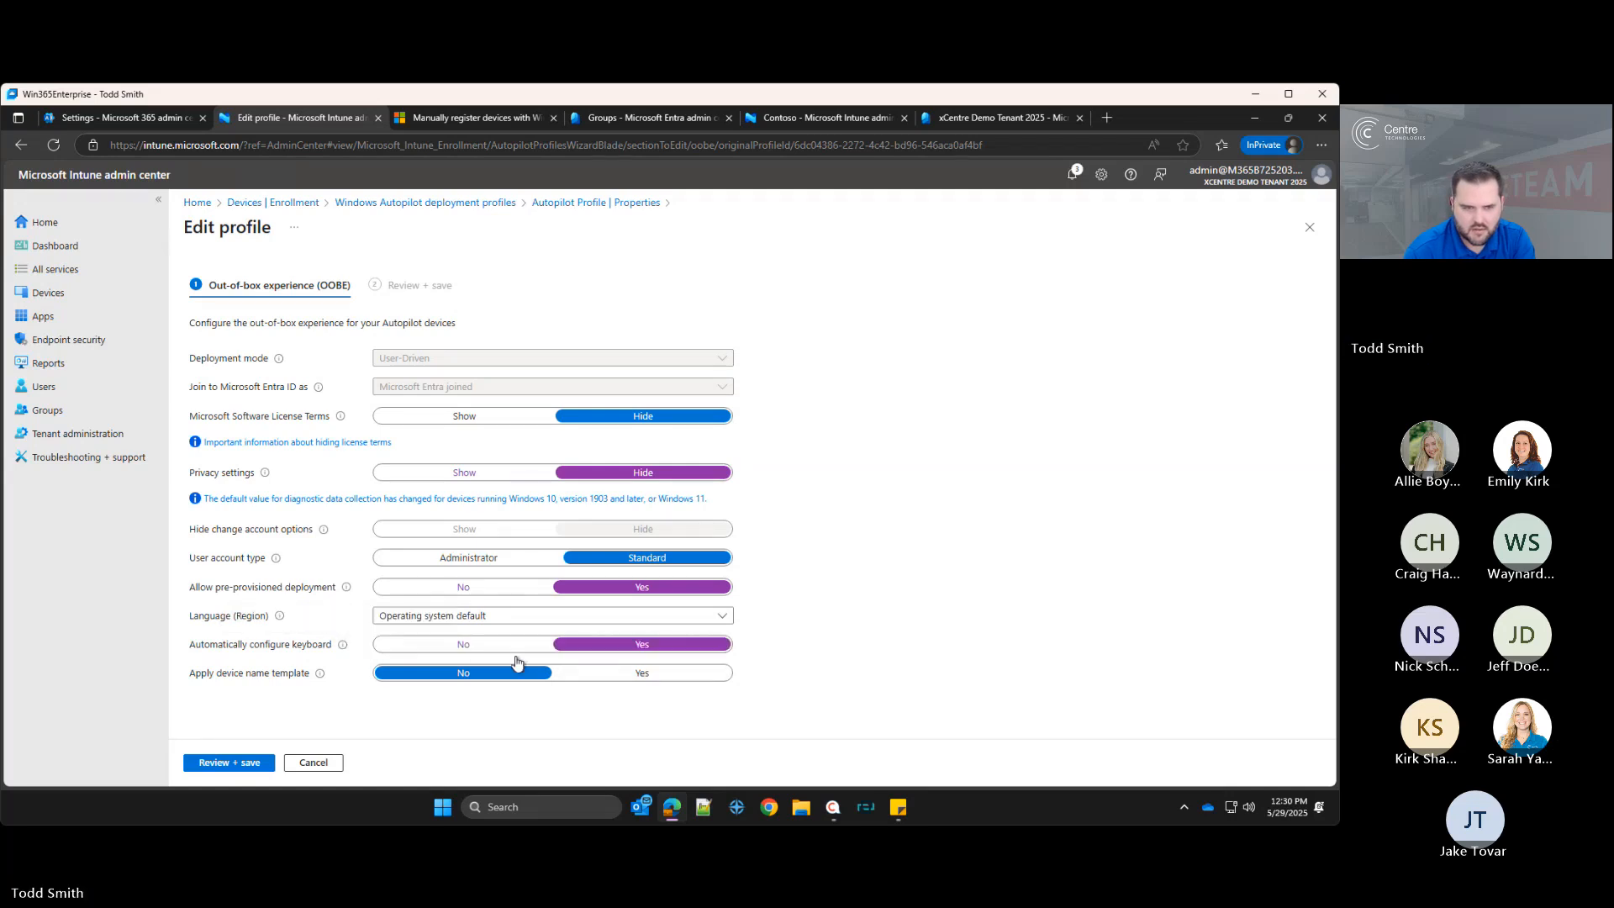
{"action": "left_click", "coordinate": [420, 616]}
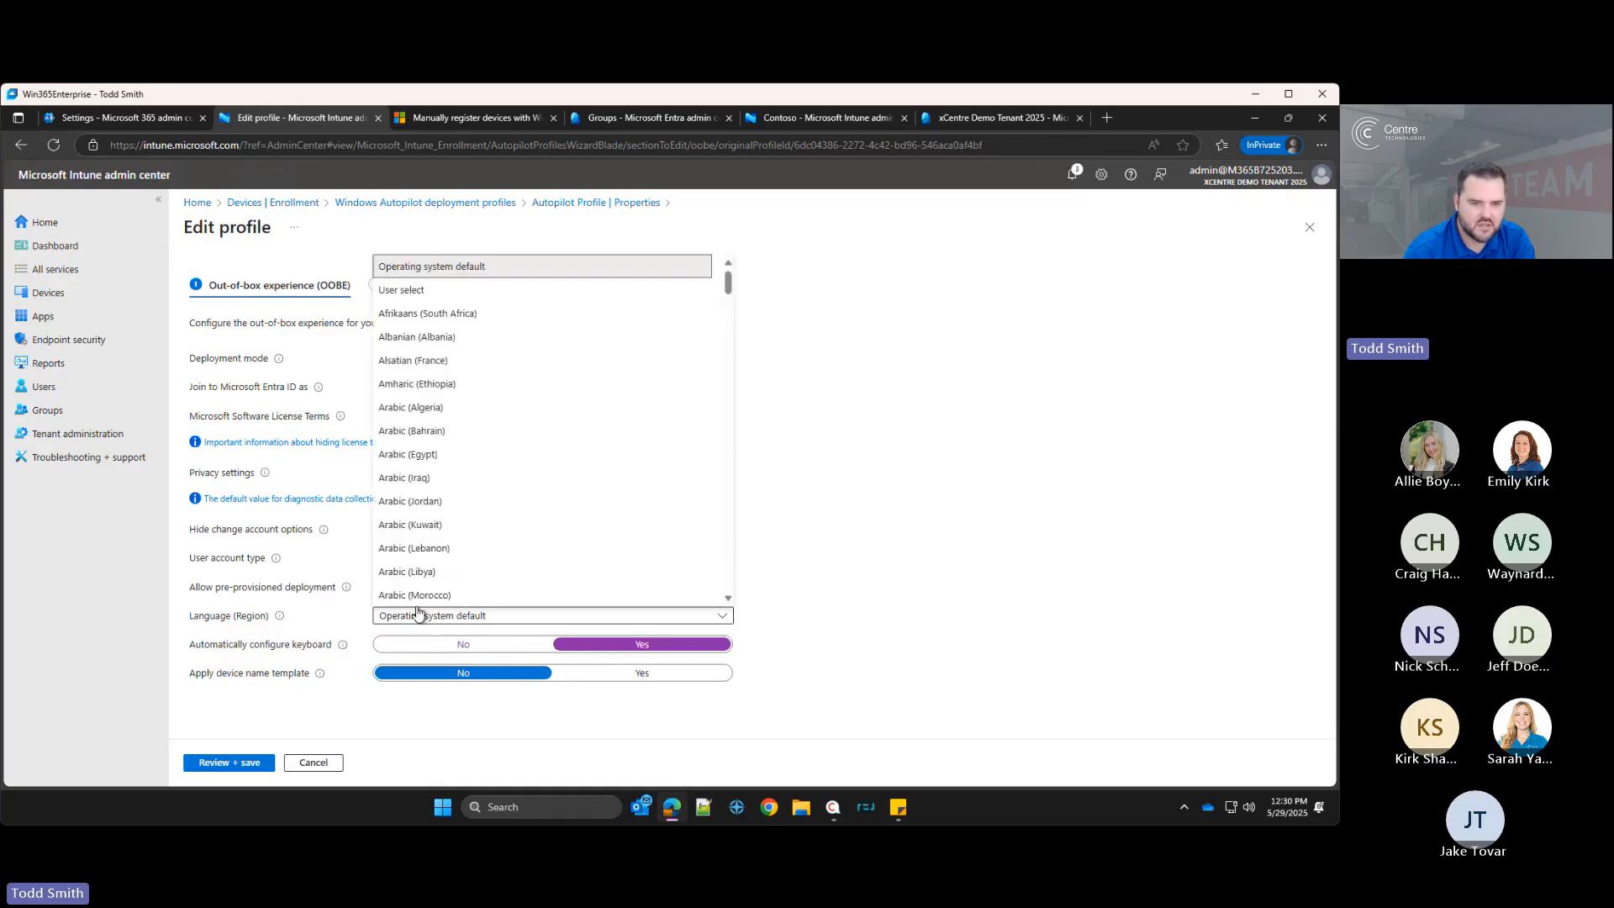
{"action": "left_click", "coordinate": [515, 629]}
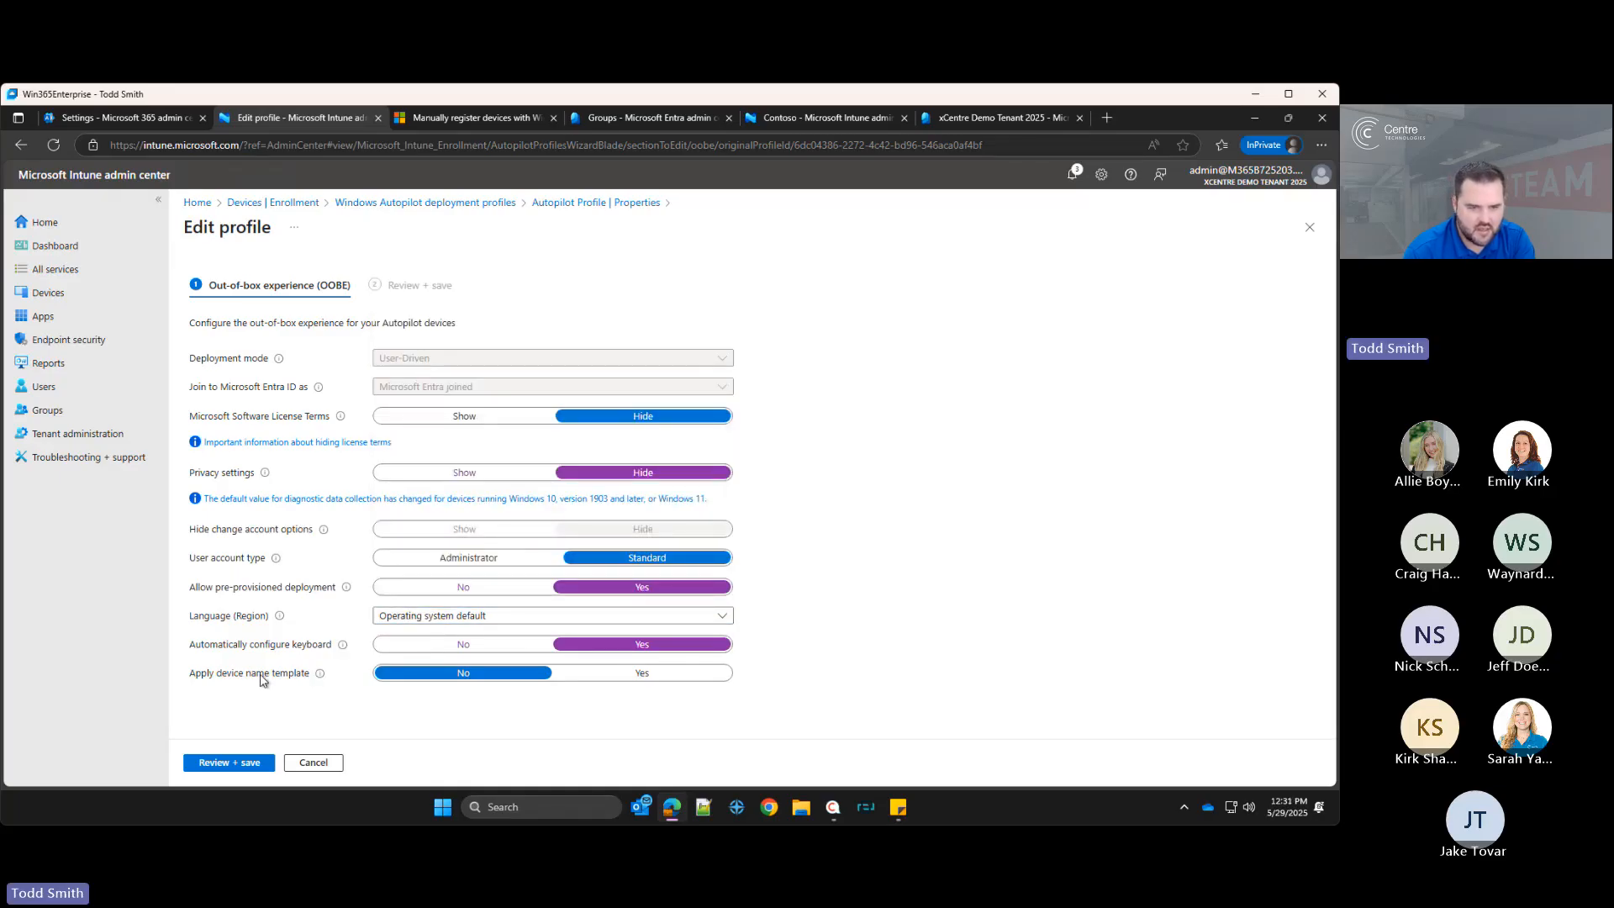
Step: Turn on Apply device name template and enter DEM-HOU-LT- as the device name
{"action": "left_click", "coordinate": [637, 676]}
{"action": "scroll", "coordinate": [605, 668], "scroll_direction": "down", "scroll_amount": 1}
{"action": "left_click", "coordinate": [496, 698]}
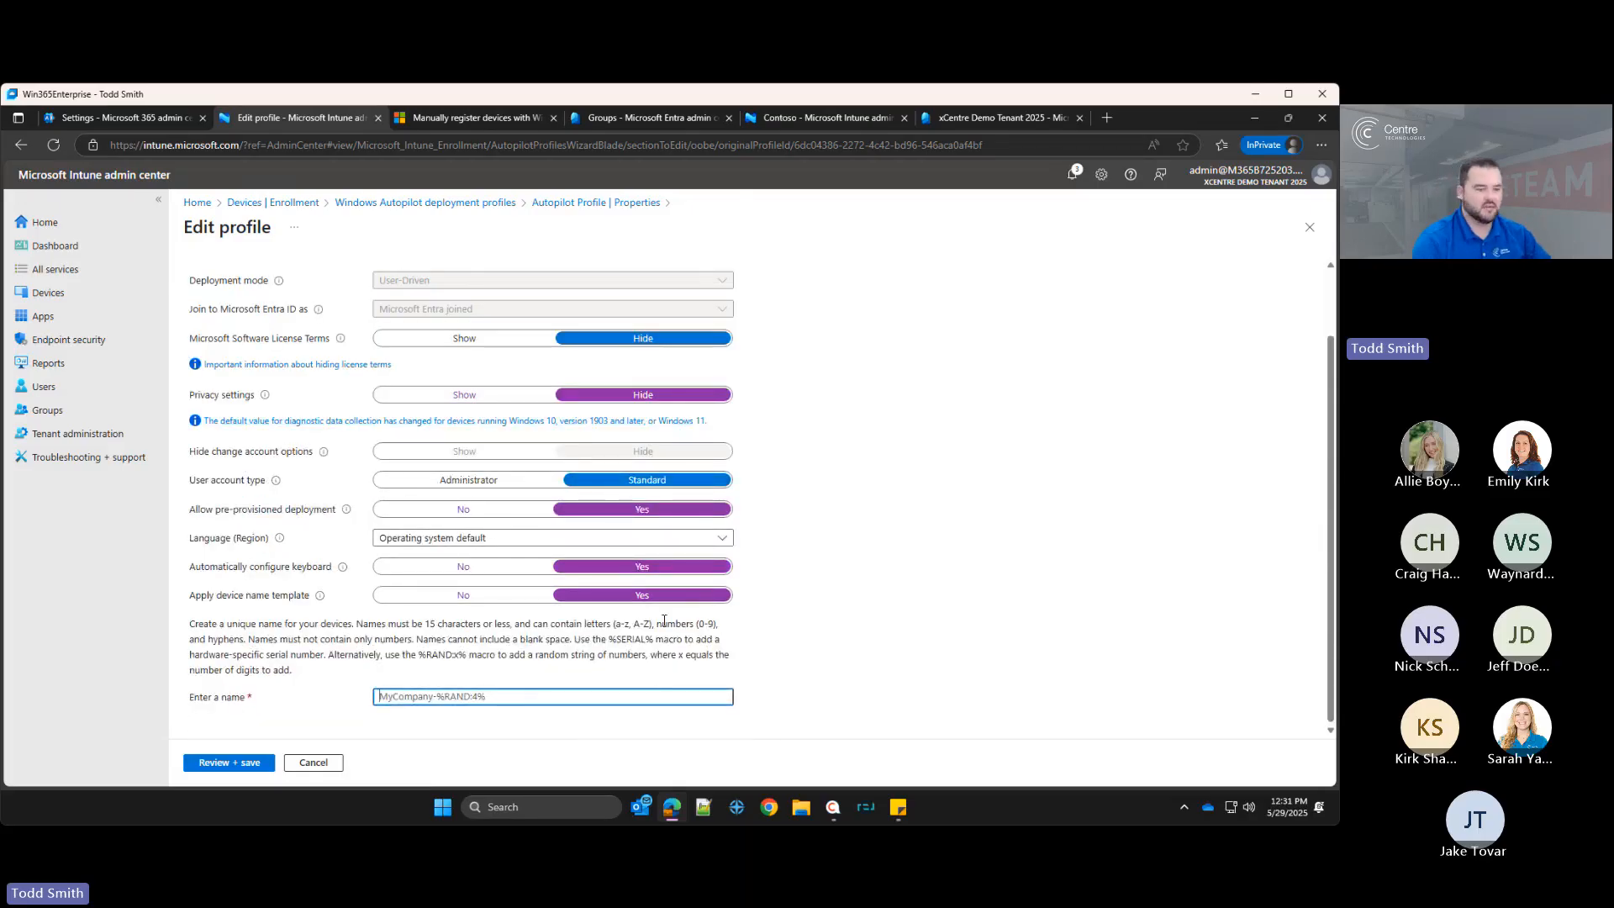
{"action": "type", "text": "DEM"}
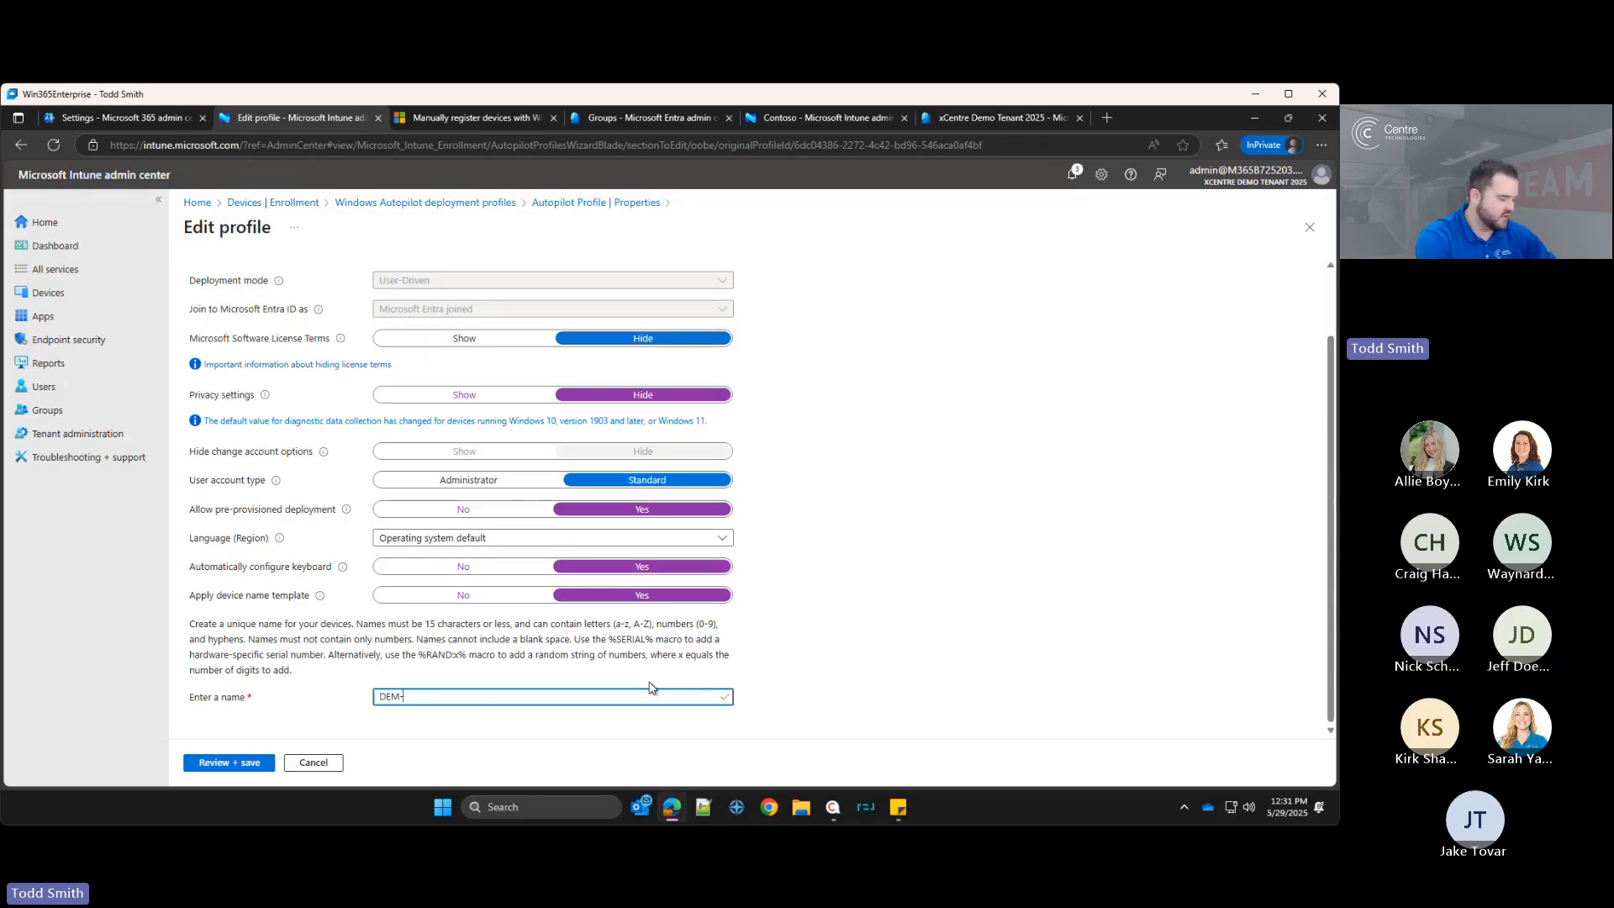
{"action": "type", "text": "-LT"}
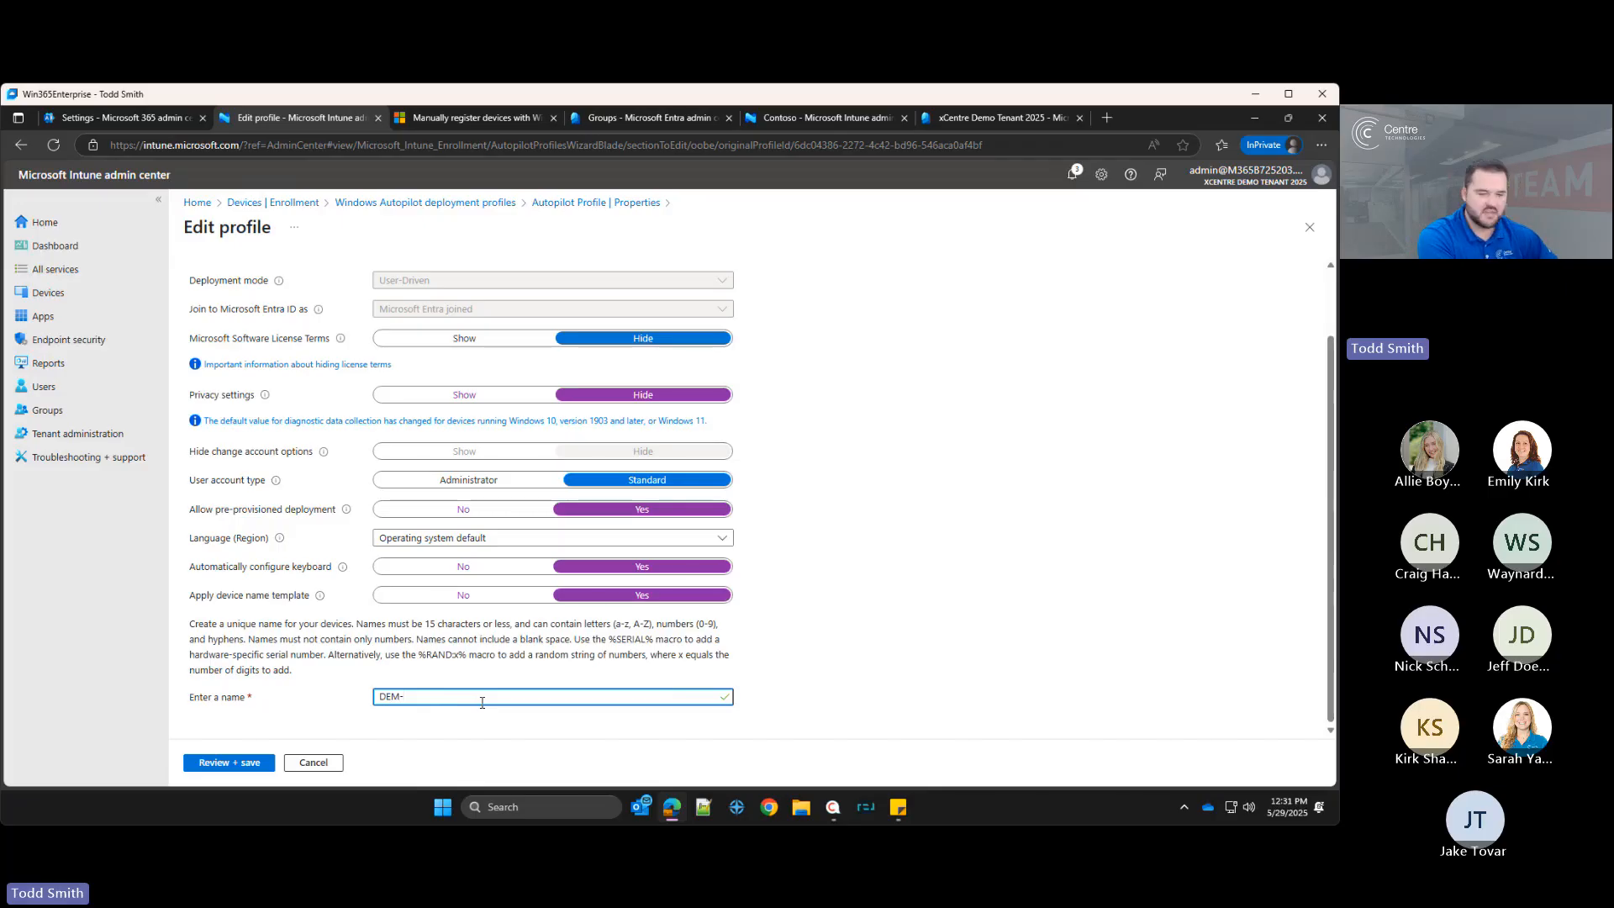
{"action": "type", "text": "HOU-"}
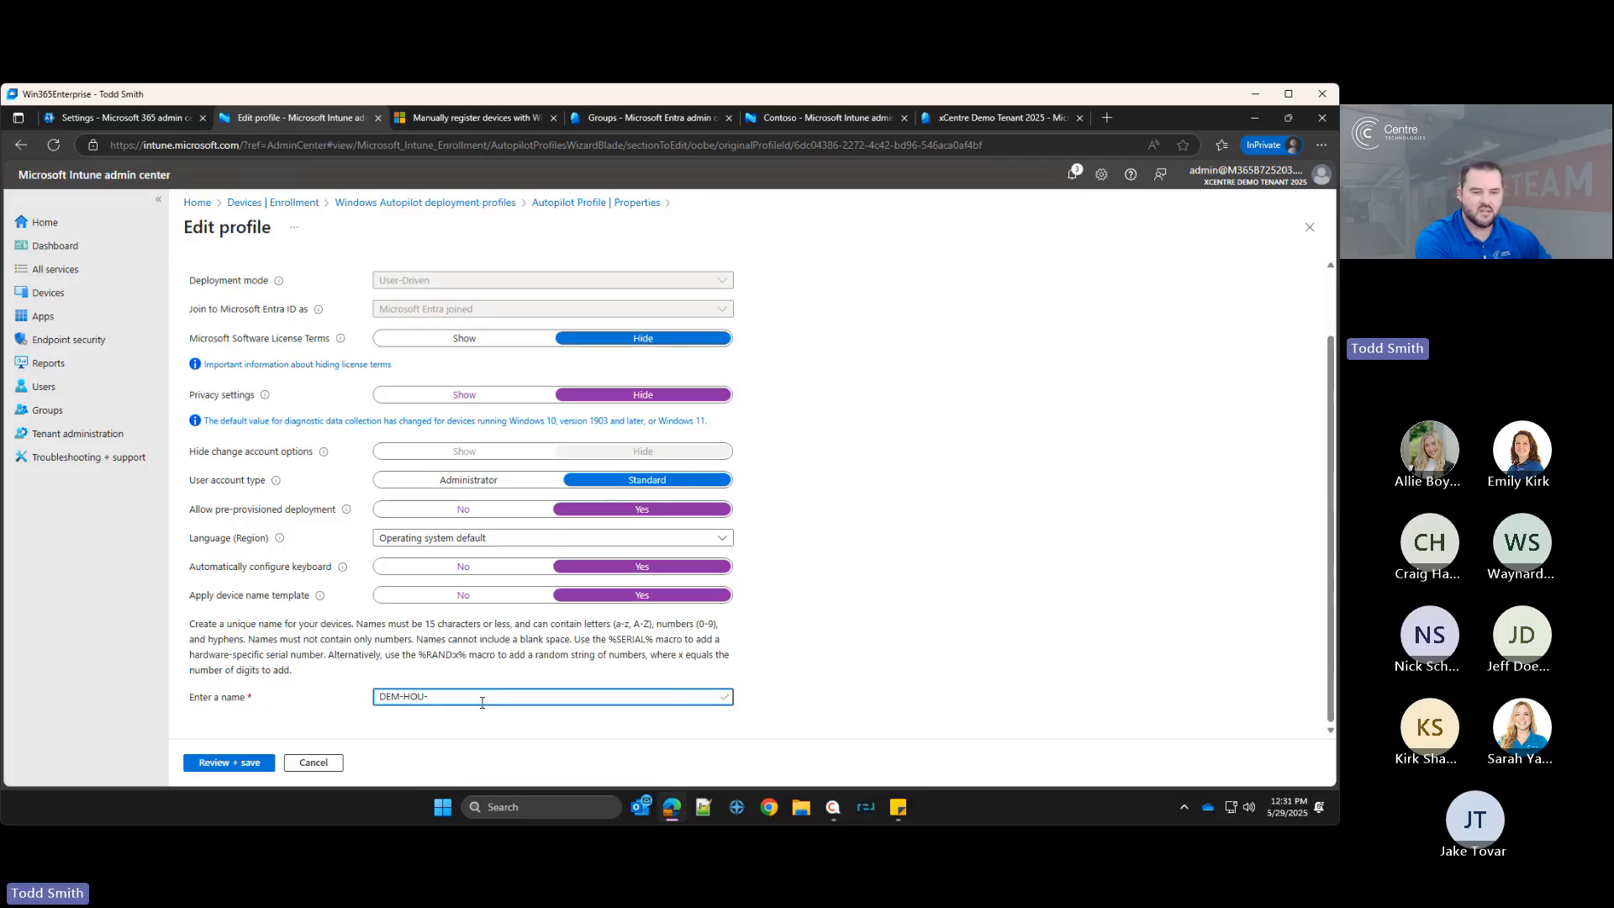
{"action": "type", "text": "LT-"}
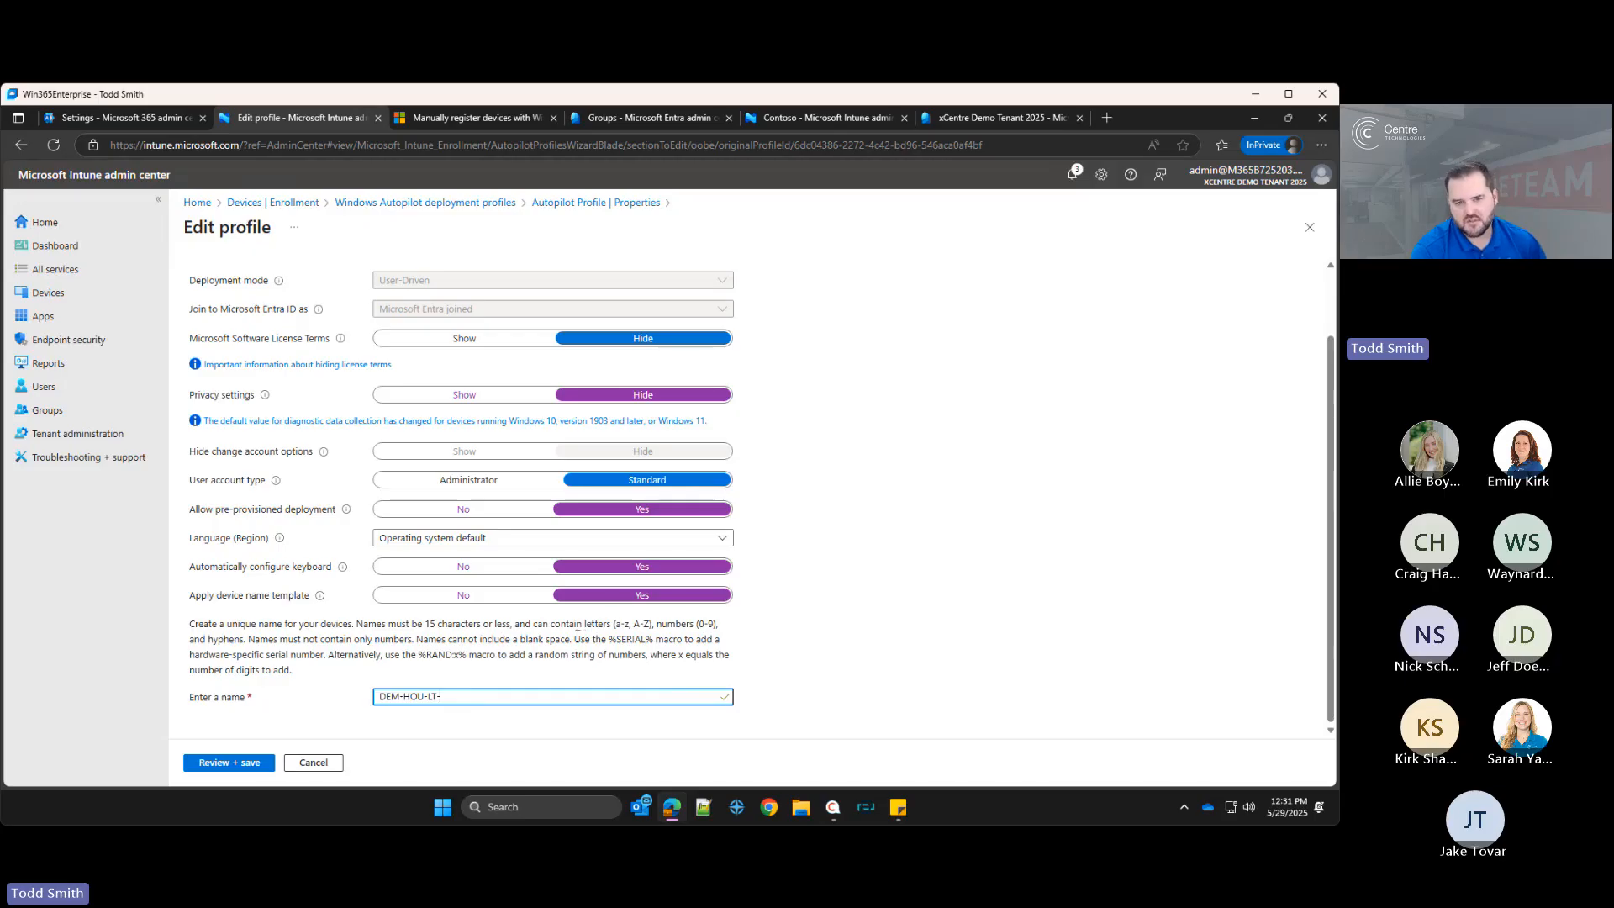
Step: Examine the naming guidance about the %SERIAL% and %RAND:x% macros beside the device name field
{"action": "left_click_drag", "start_coordinate": [577, 636], "coordinate": [710, 653]}
{"action": "left_click", "coordinate": [615, 674]}
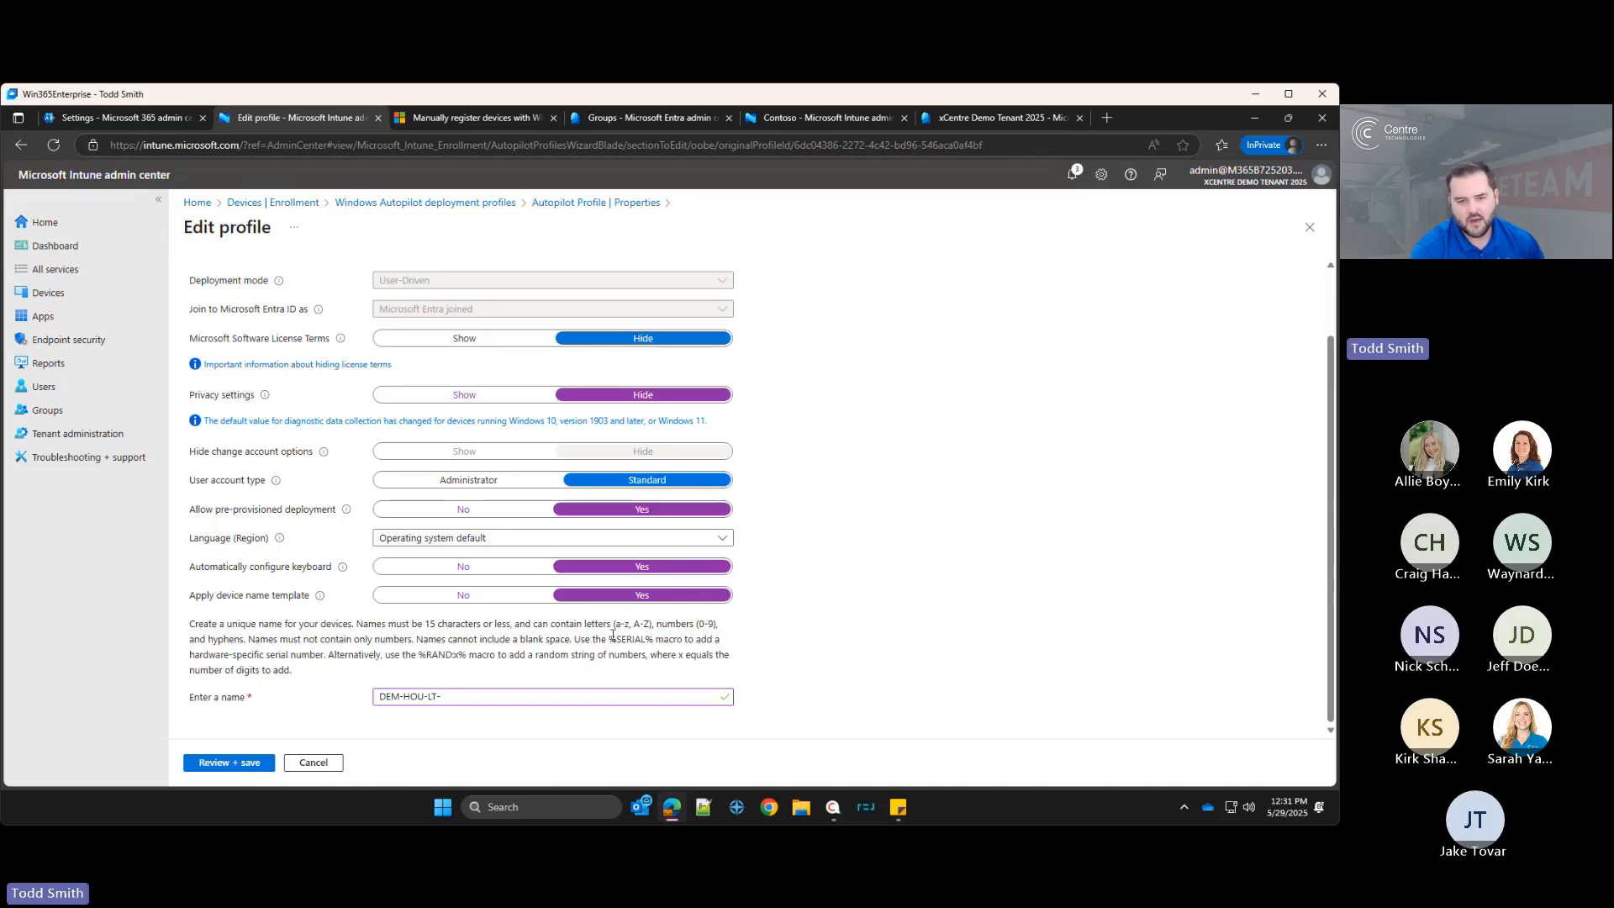
{"action": "left_click_drag", "start_coordinate": [611, 638], "coordinate": [654, 643]}
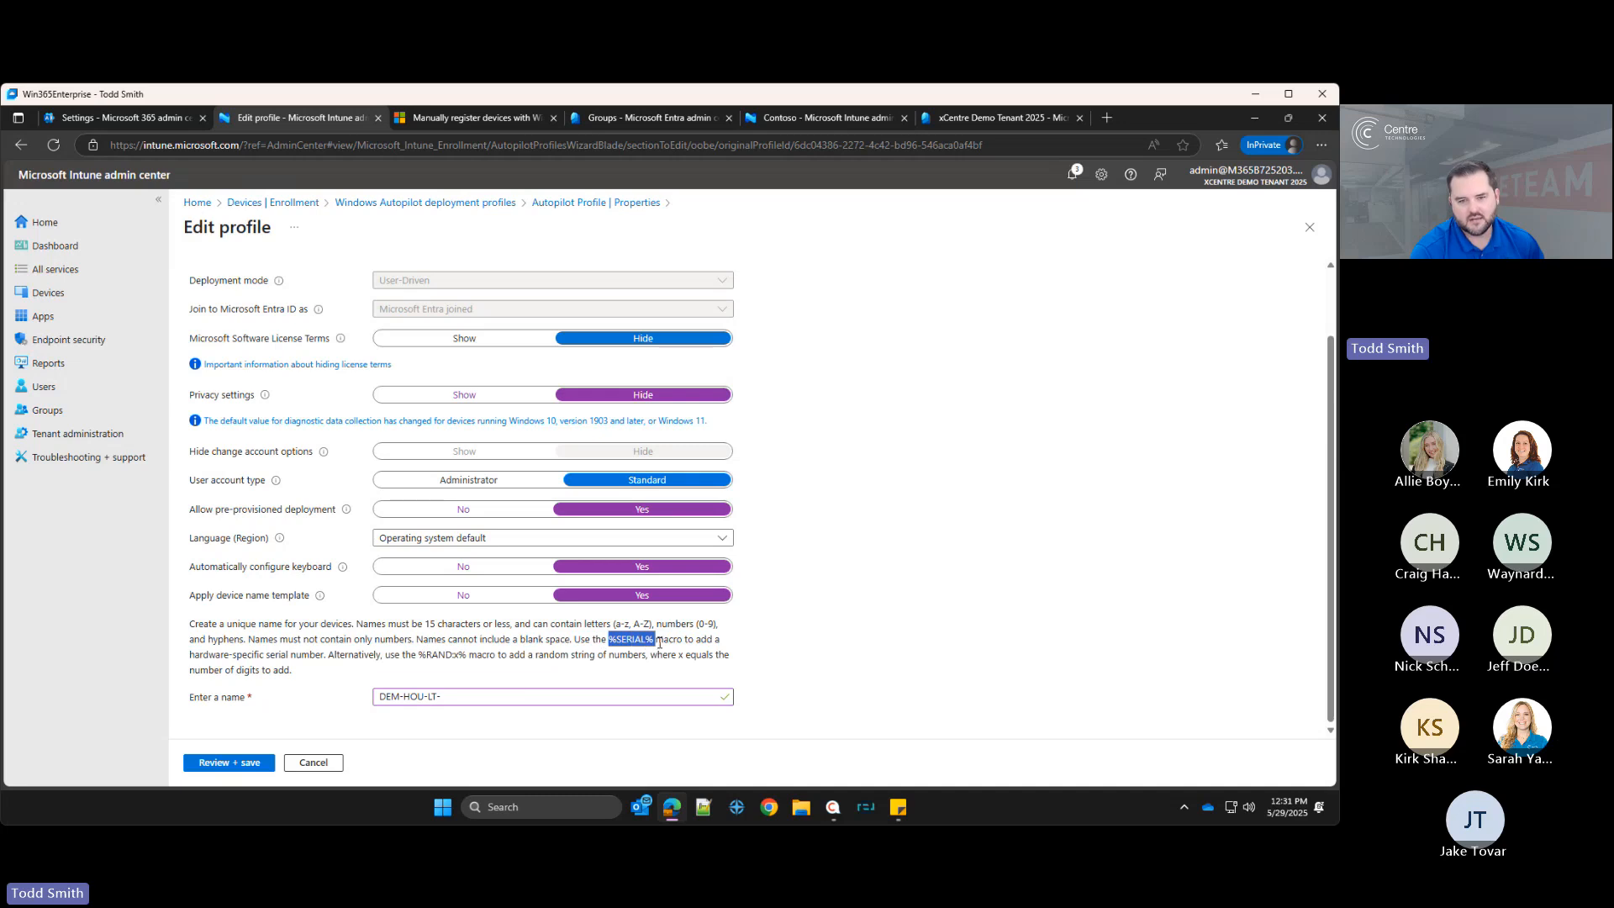
{"action": "left_click", "coordinate": [481, 697]}
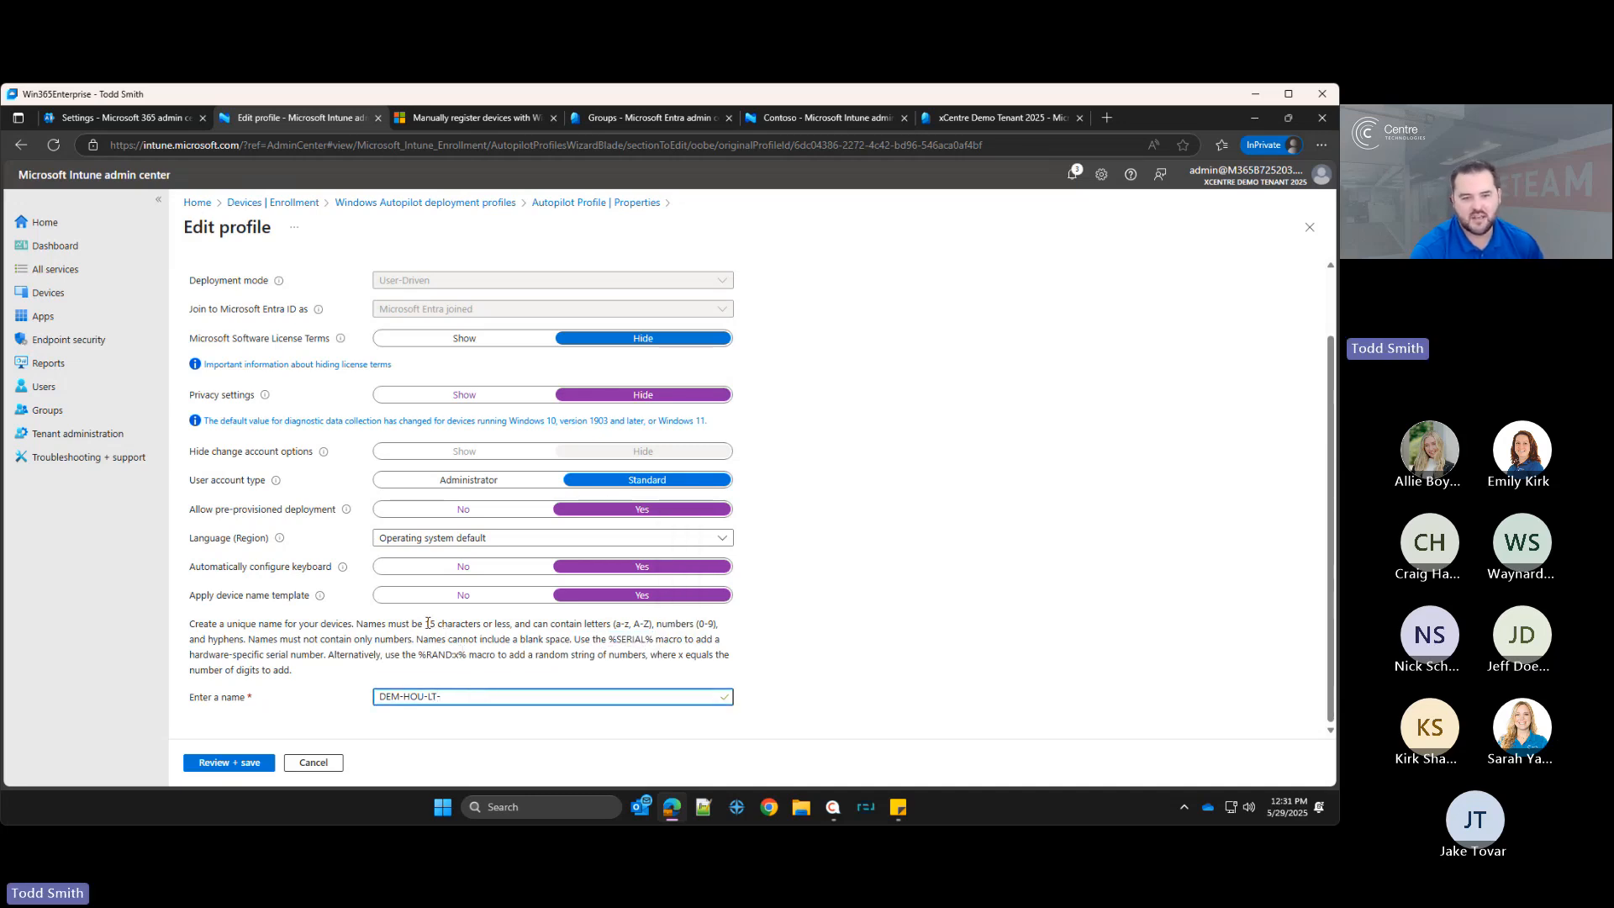
{"action": "left_click", "coordinate": [513, 624]}
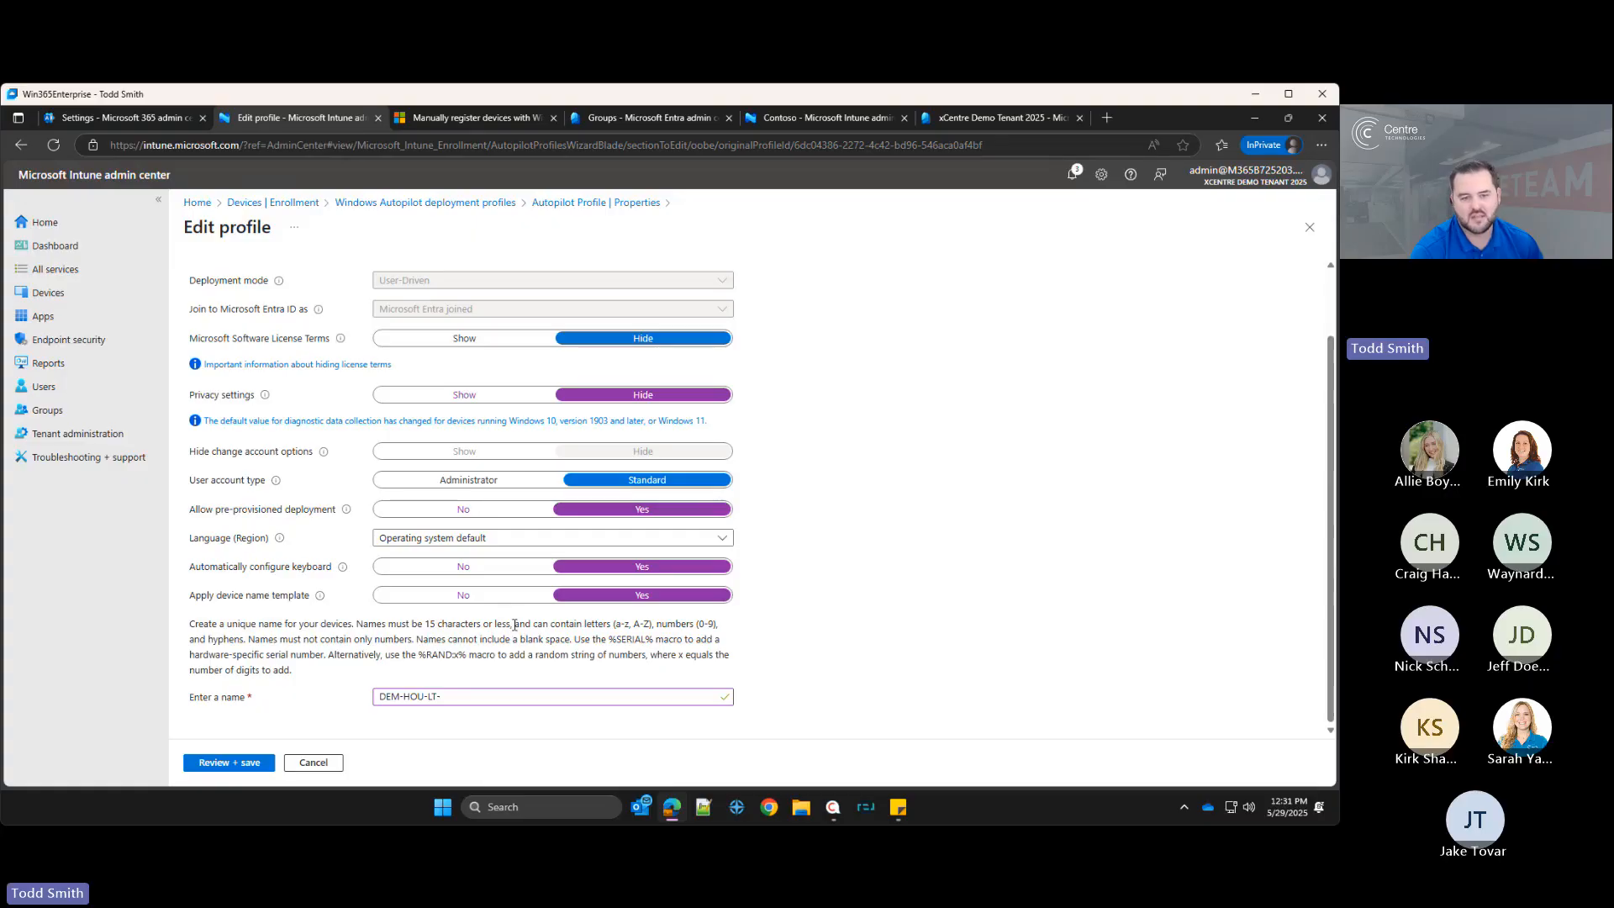
{"action": "left_click", "coordinate": [563, 699]}
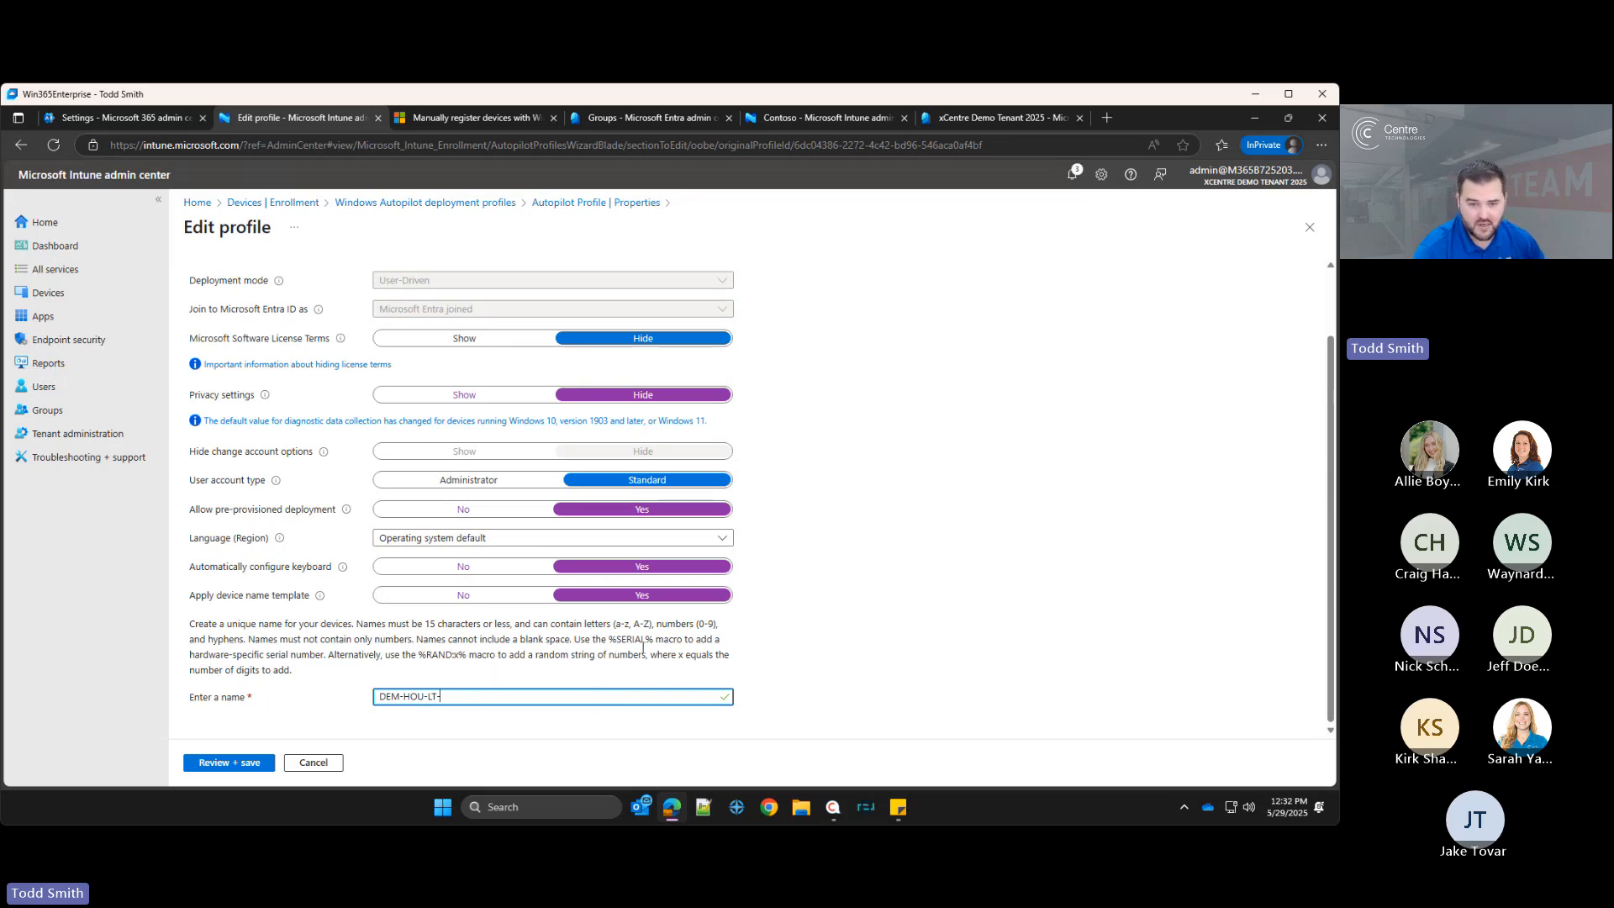
{"action": "left_click_drag", "start_coordinate": [654, 640], "coordinate": [608, 641]}
{"action": "left_click", "coordinate": [455, 695]}
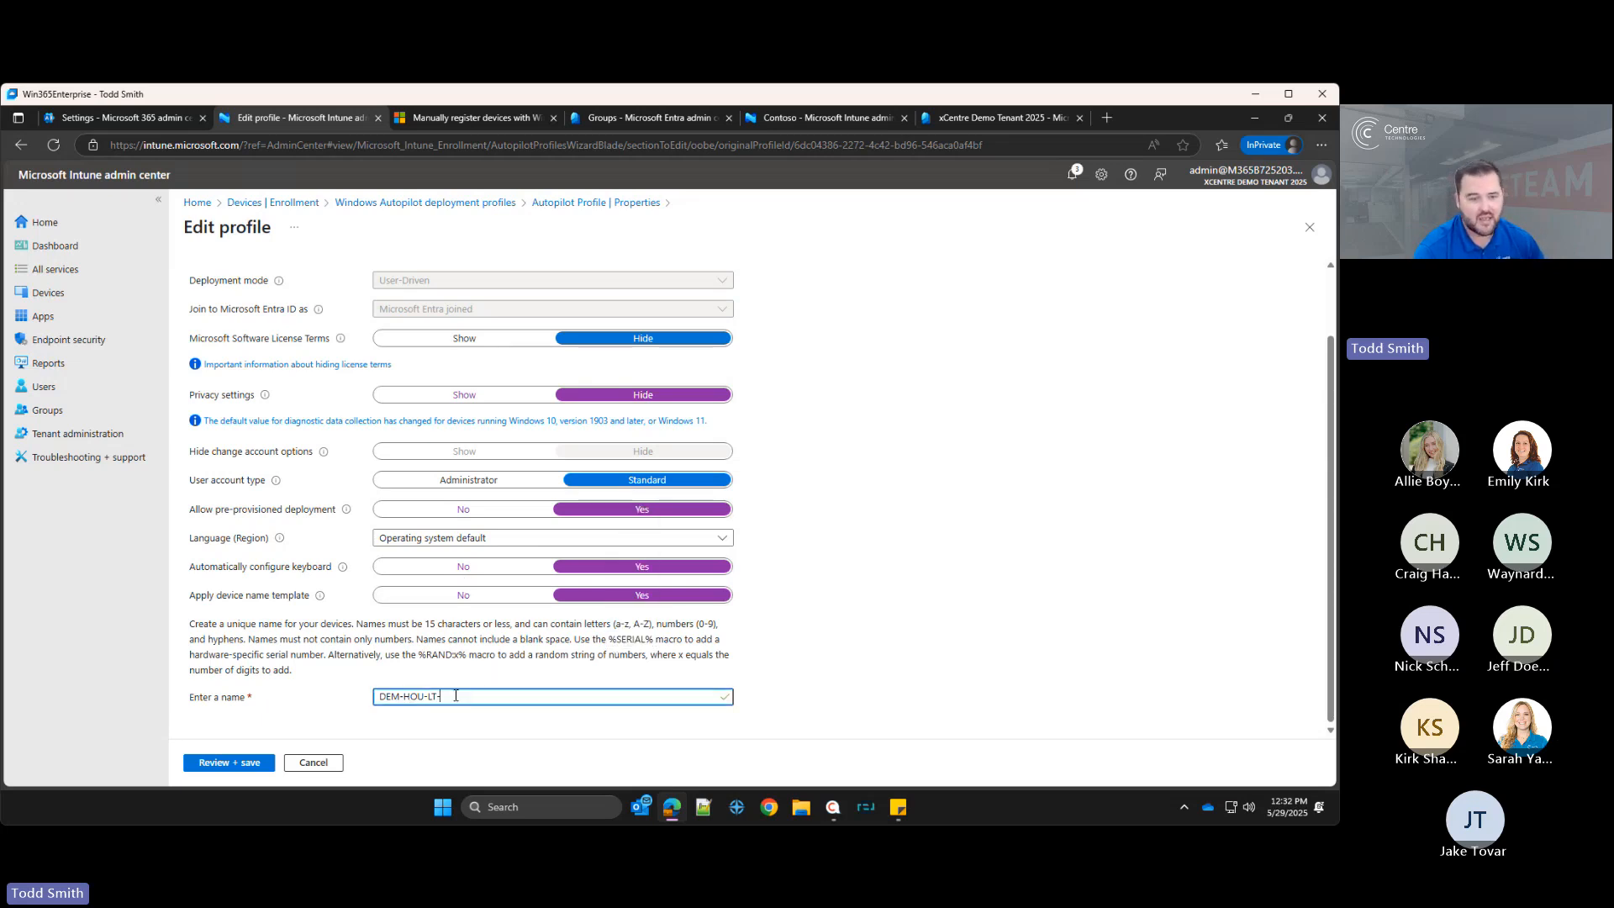
{"action": "left_click_drag", "start_coordinate": [468, 696], "coordinate": [250, 690]}
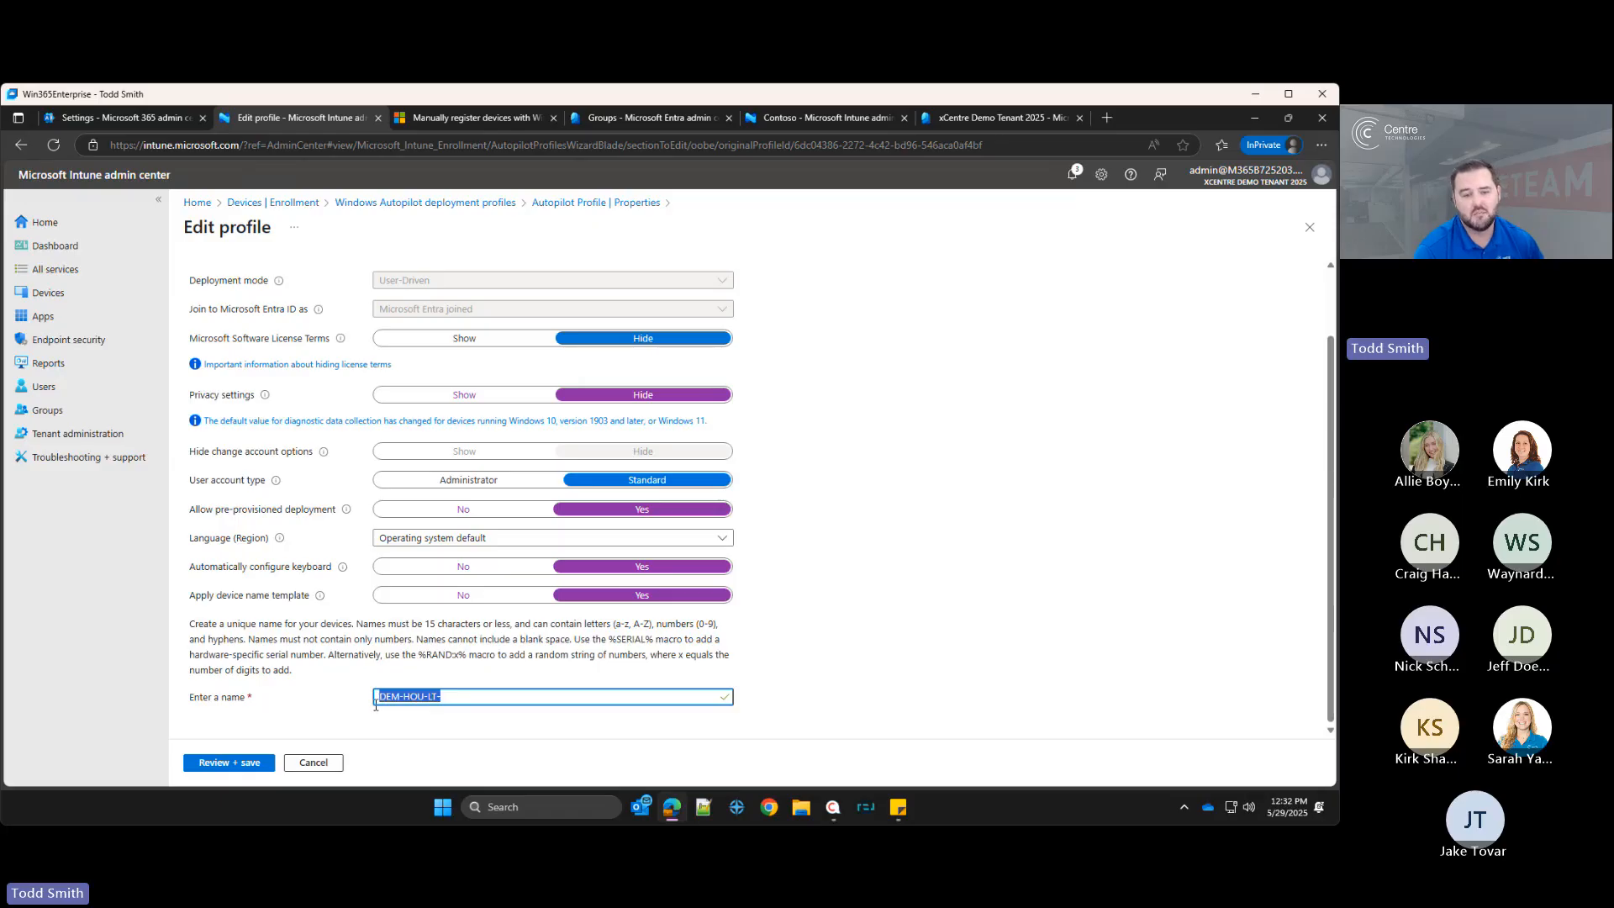
{"action": "left_click", "coordinate": [489, 697]}
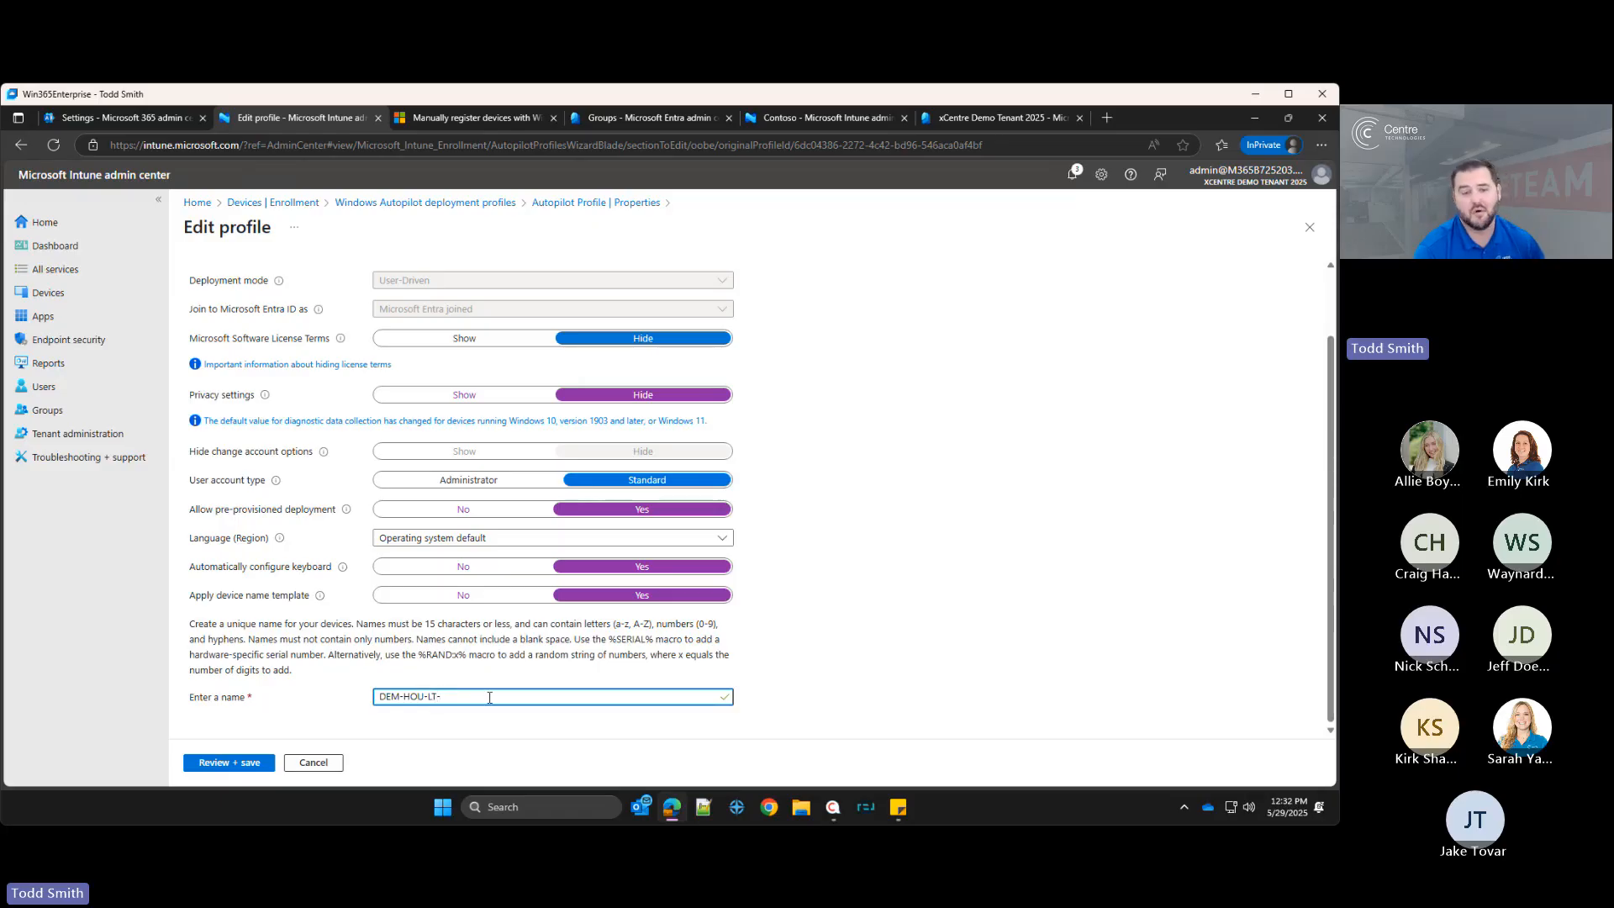
{"action": "key", "text": "ctrl+a"}
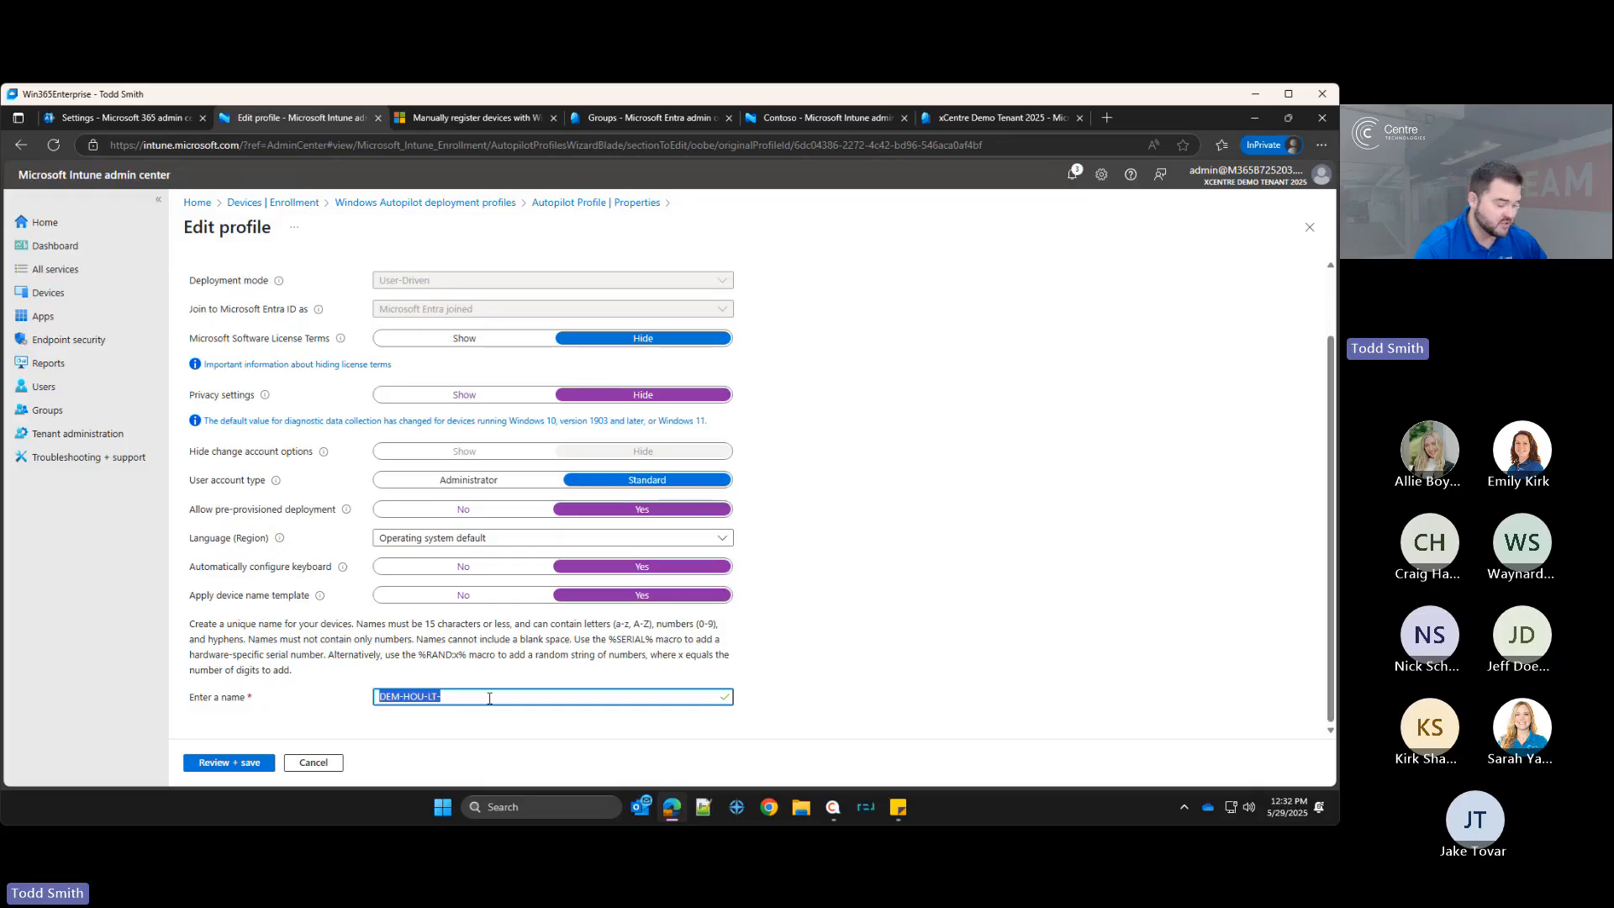
{"action": "left_click", "coordinate": [490, 696]}
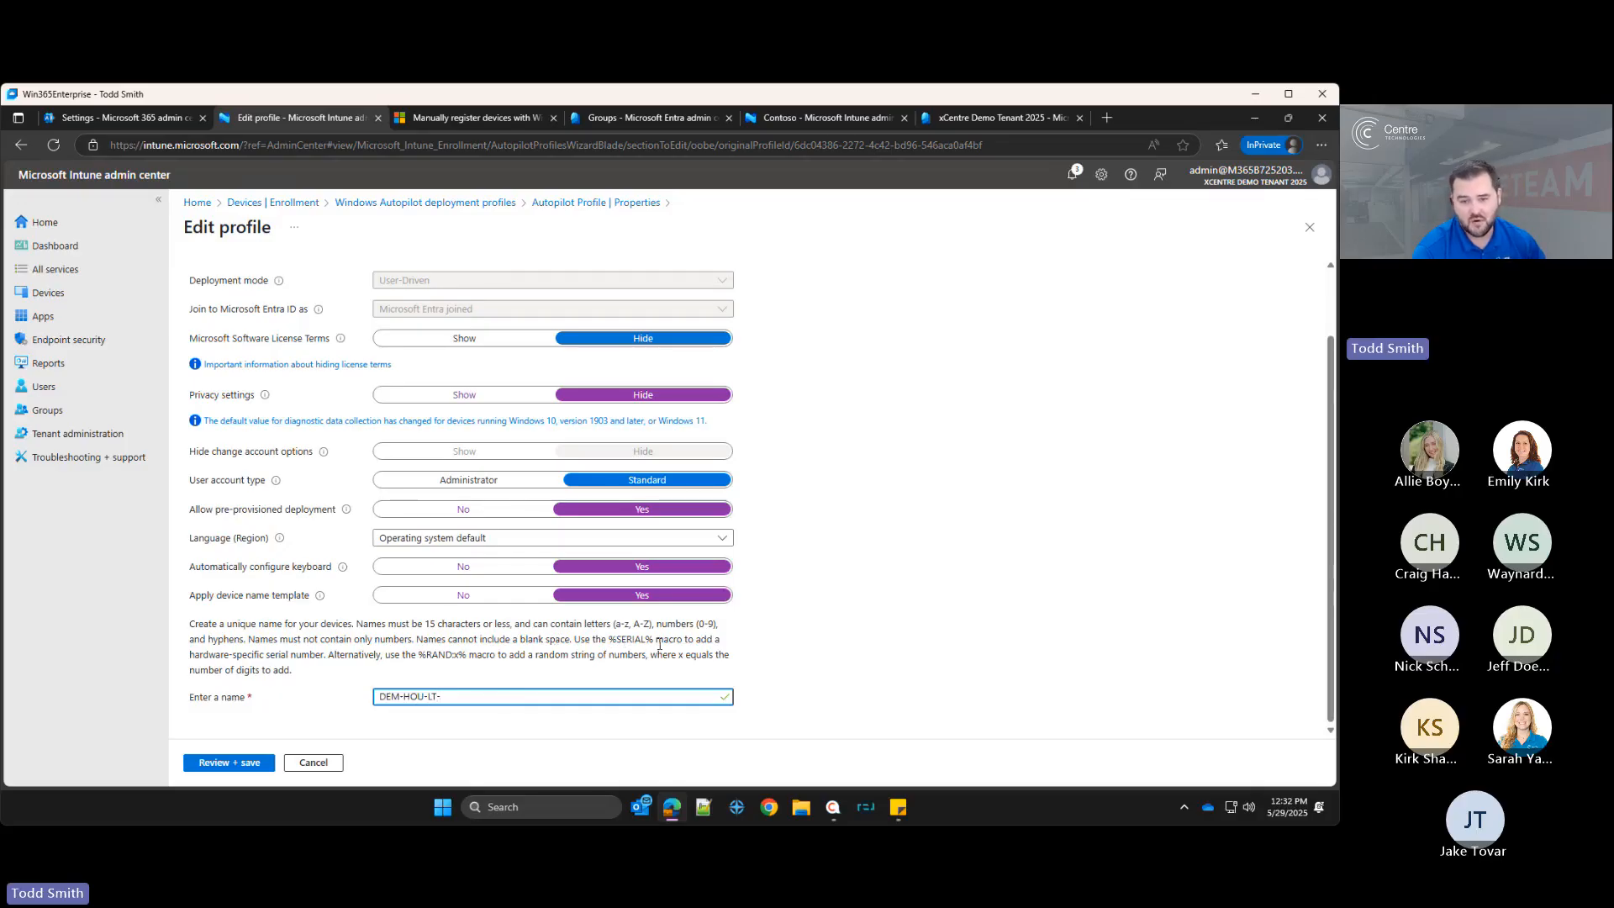
{"action": "left_click_drag", "start_coordinate": [655, 640], "coordinate": [608, 640]}
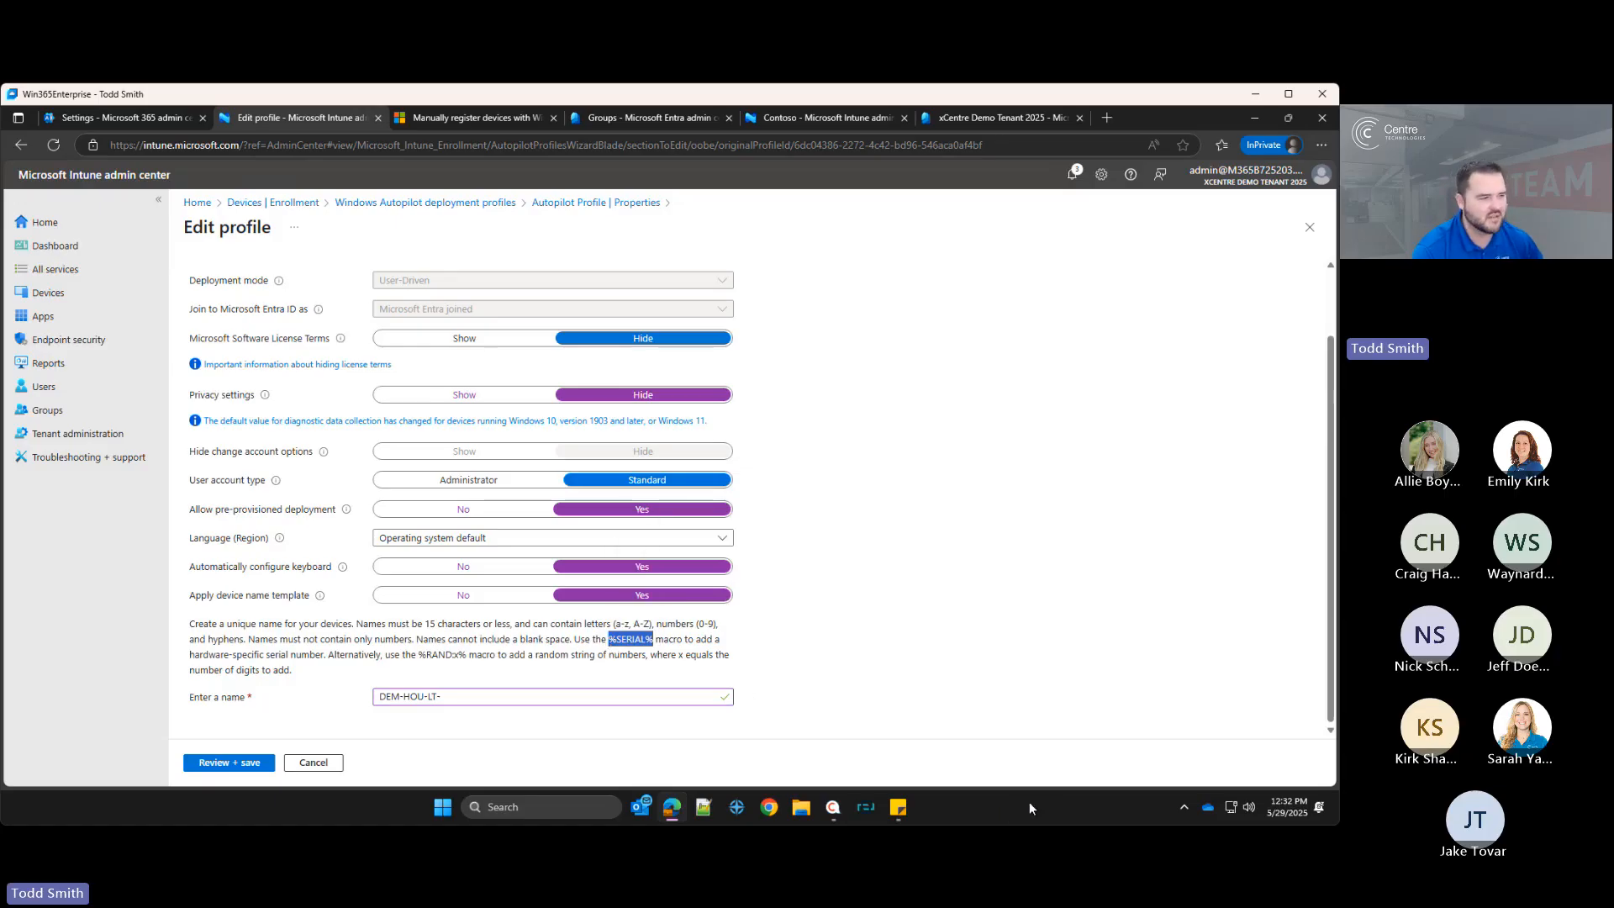
{"action": "left_click_drag", "start_coordinate": [484, 697], "coordinate": [343, 702]}
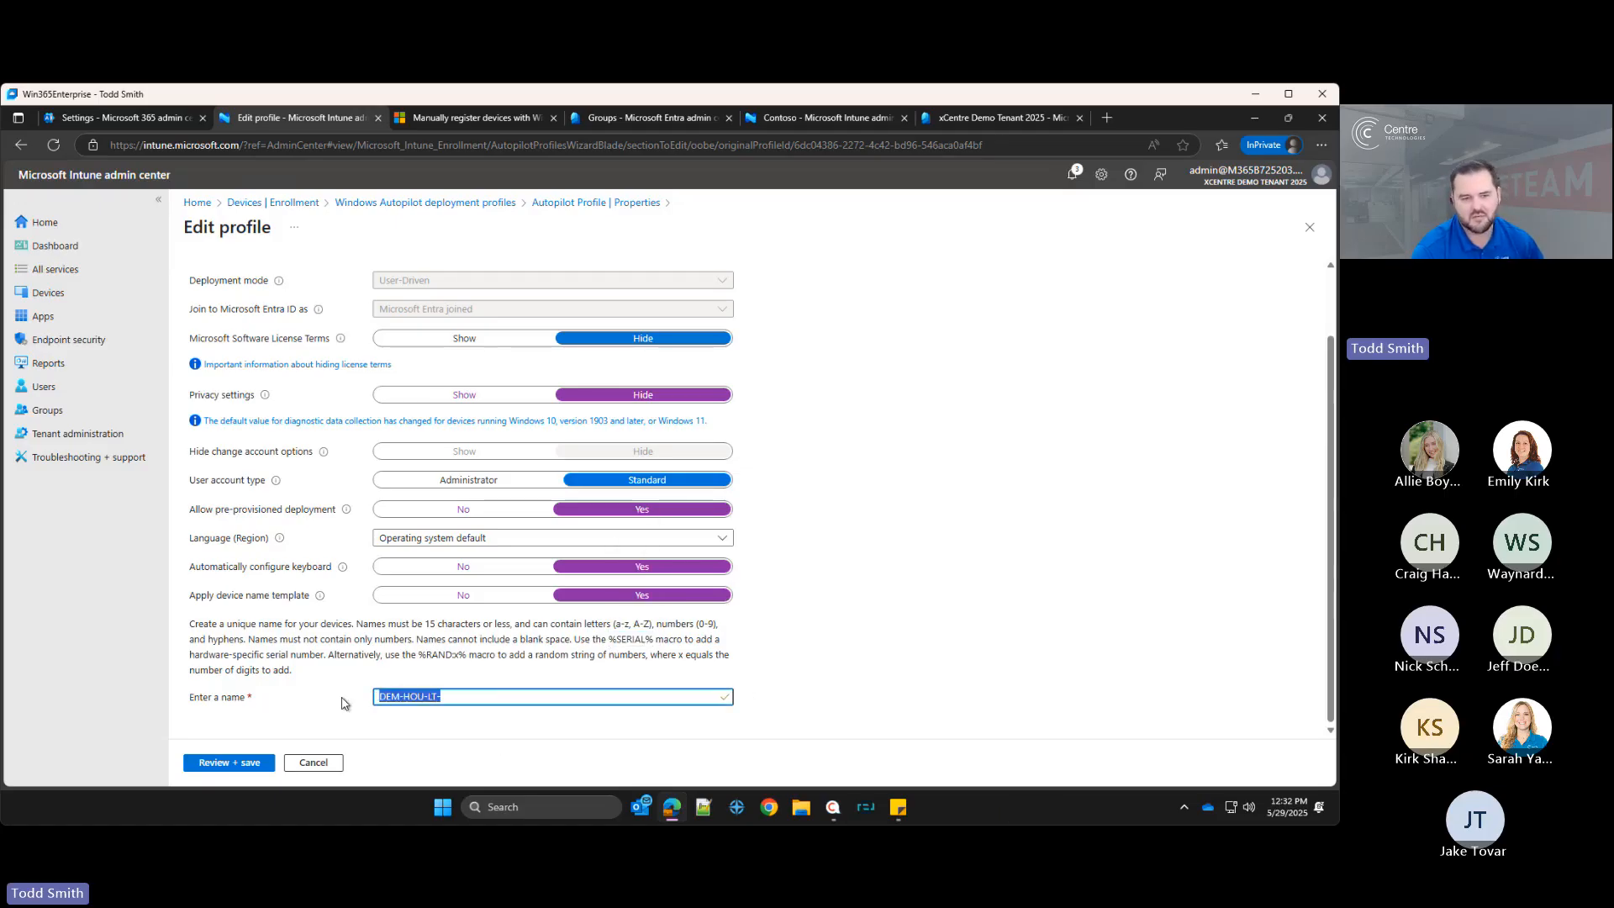
{"action": "left_click", "coordinate": [483, 696]}
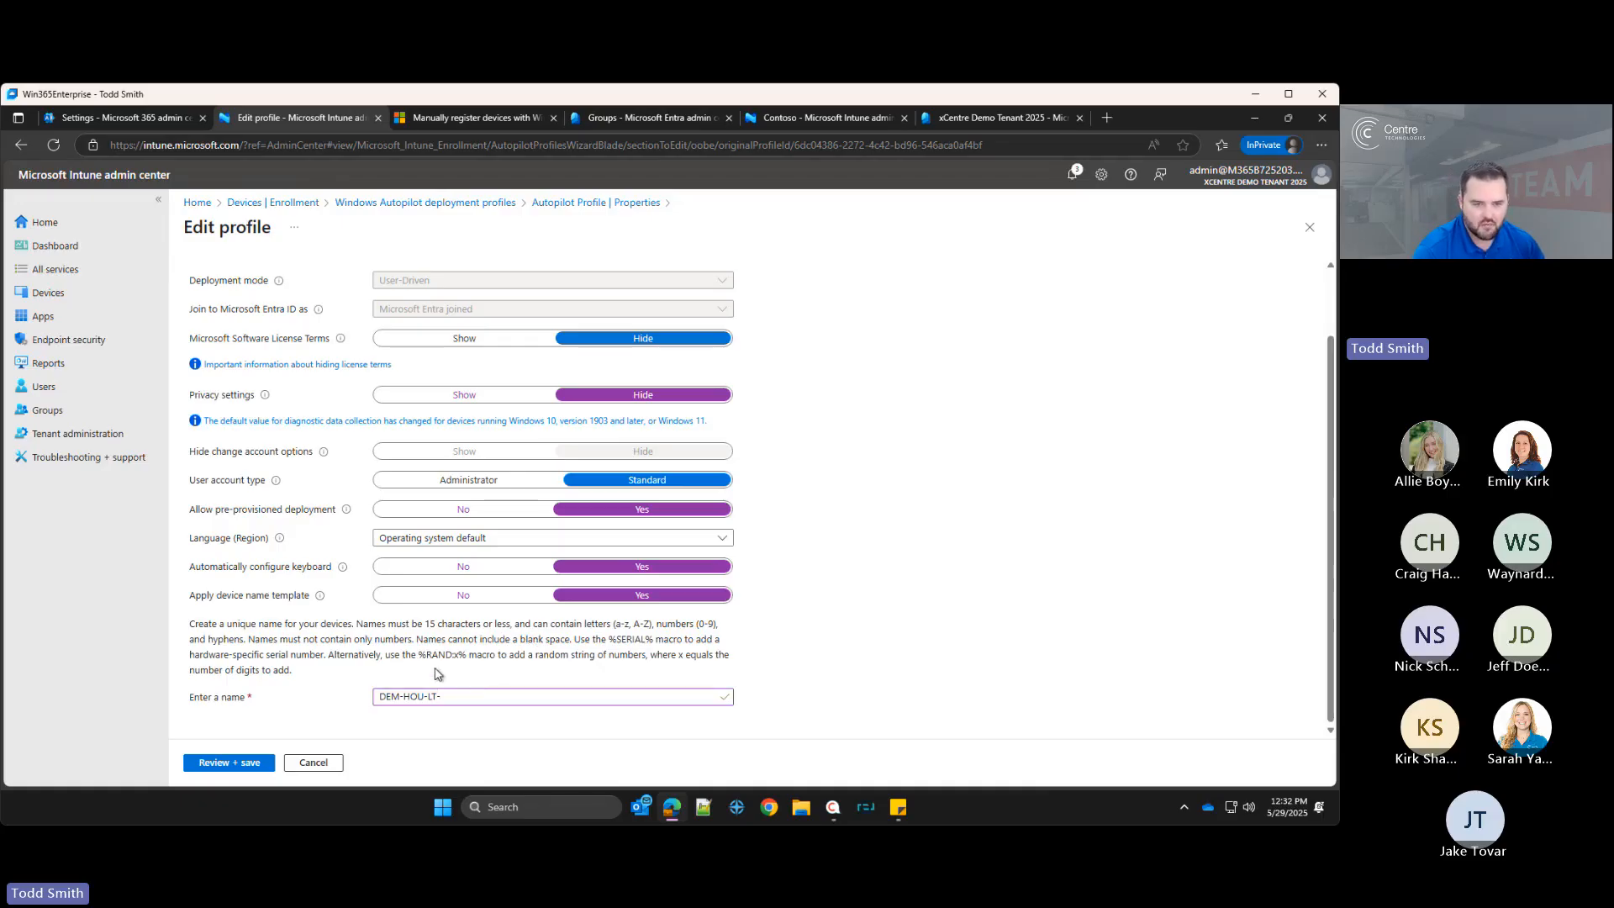
{"action": "left_click", "coordinate": [468, 693]}
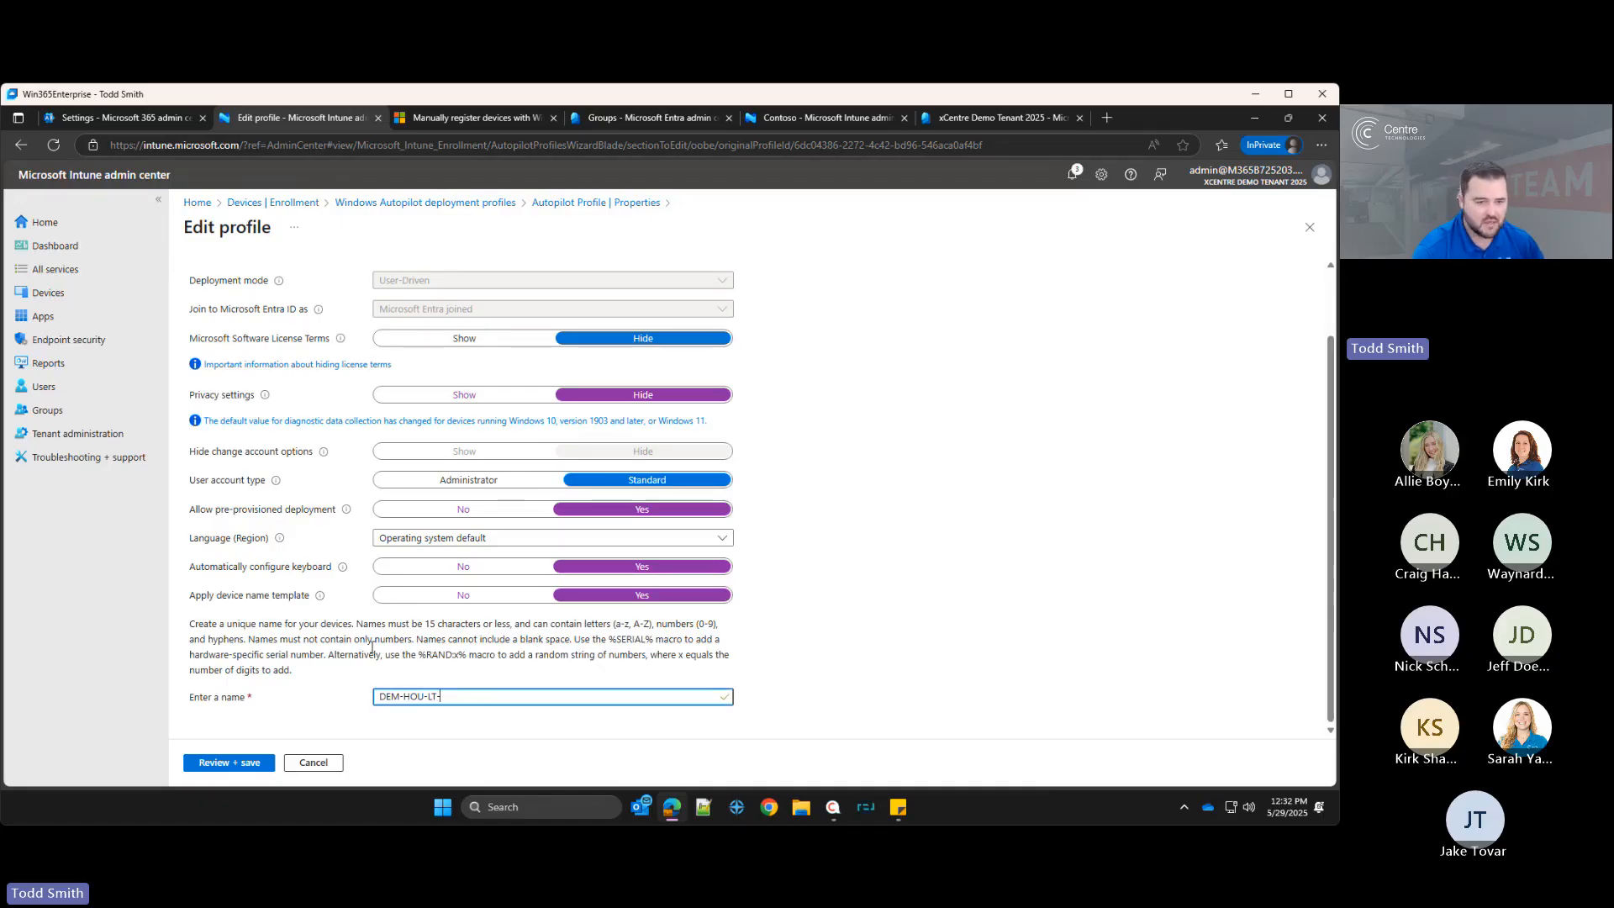
Step: Complete the device name template as DEM-HOU-LT-%RAND:4% and save the Autopilot deployment profile
{"action": "type", "text": "%"}
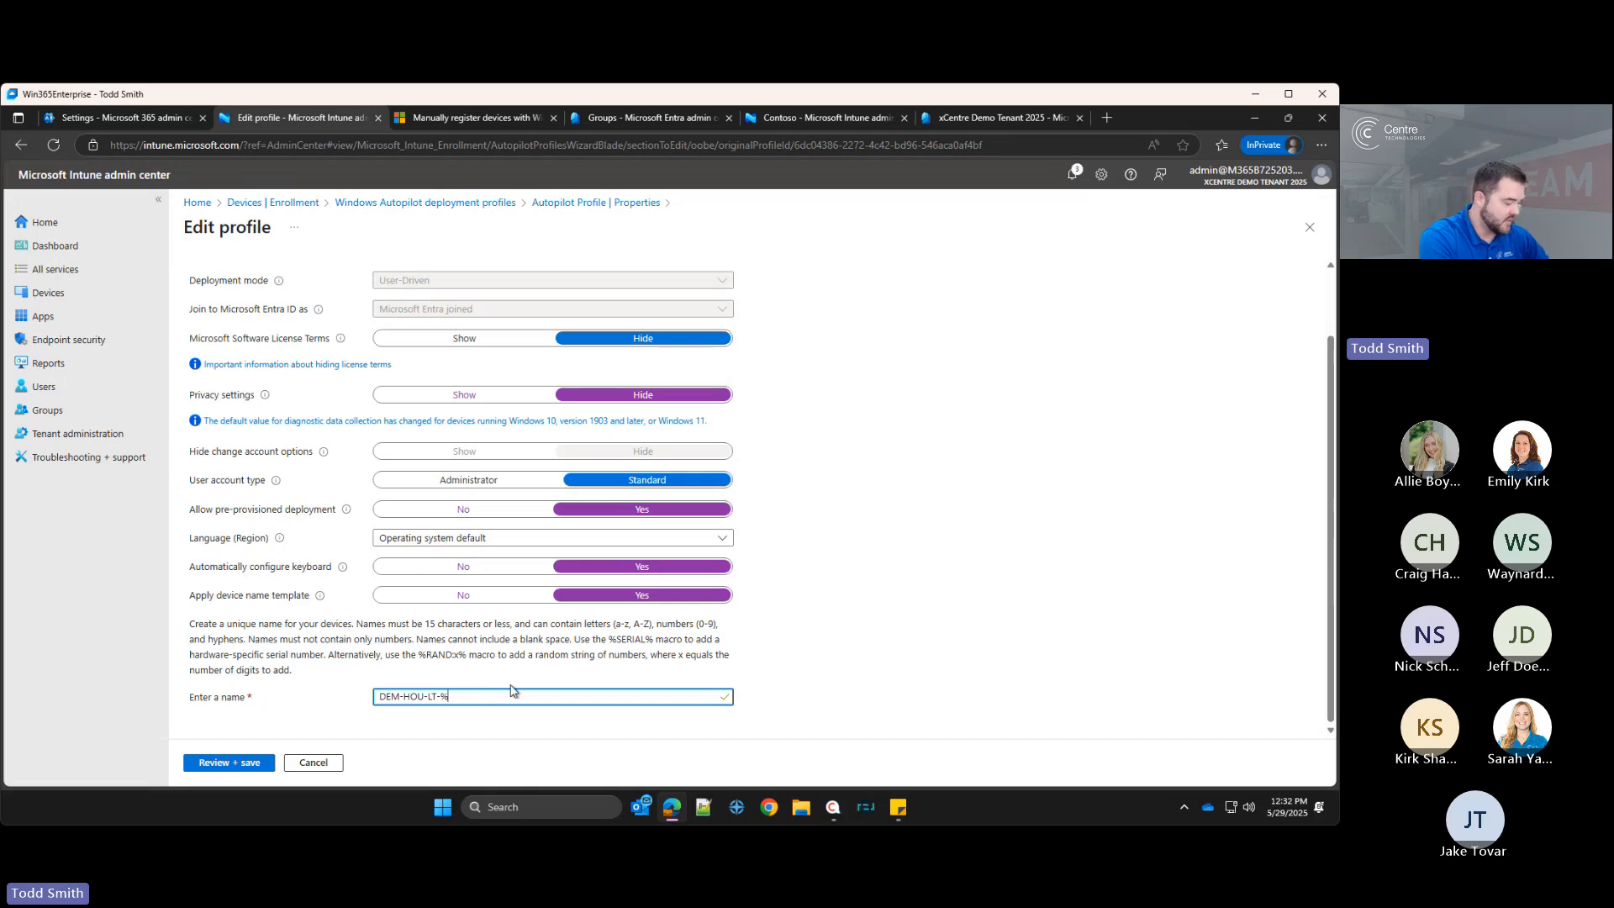
{"action": "type", "text": "RAND:"}
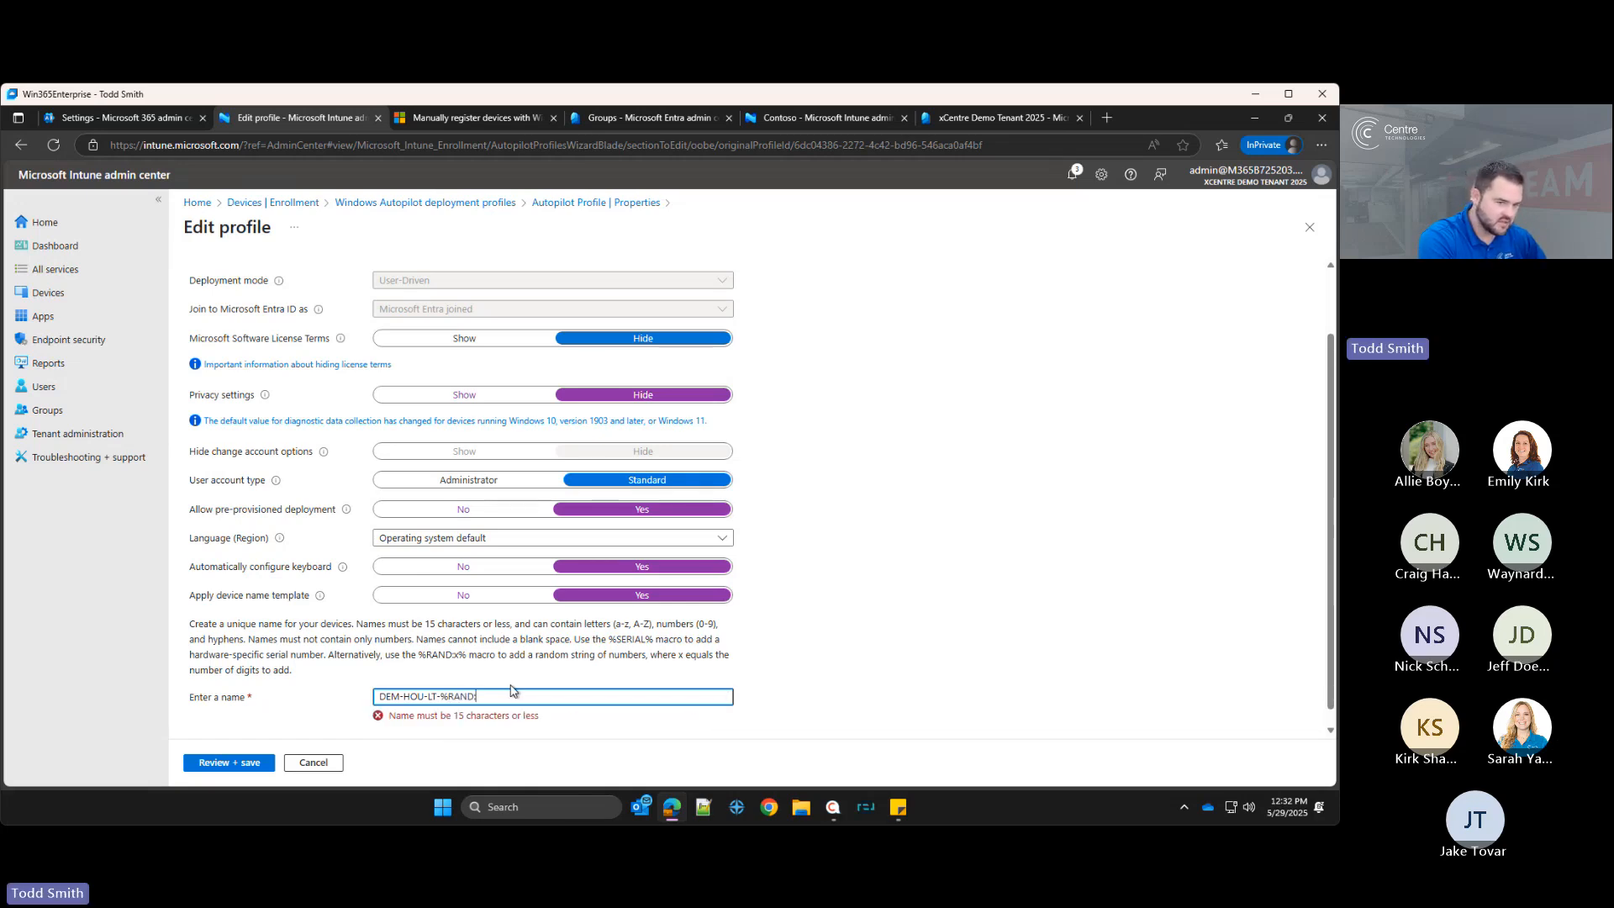
{"action": "type", "text": "4"}
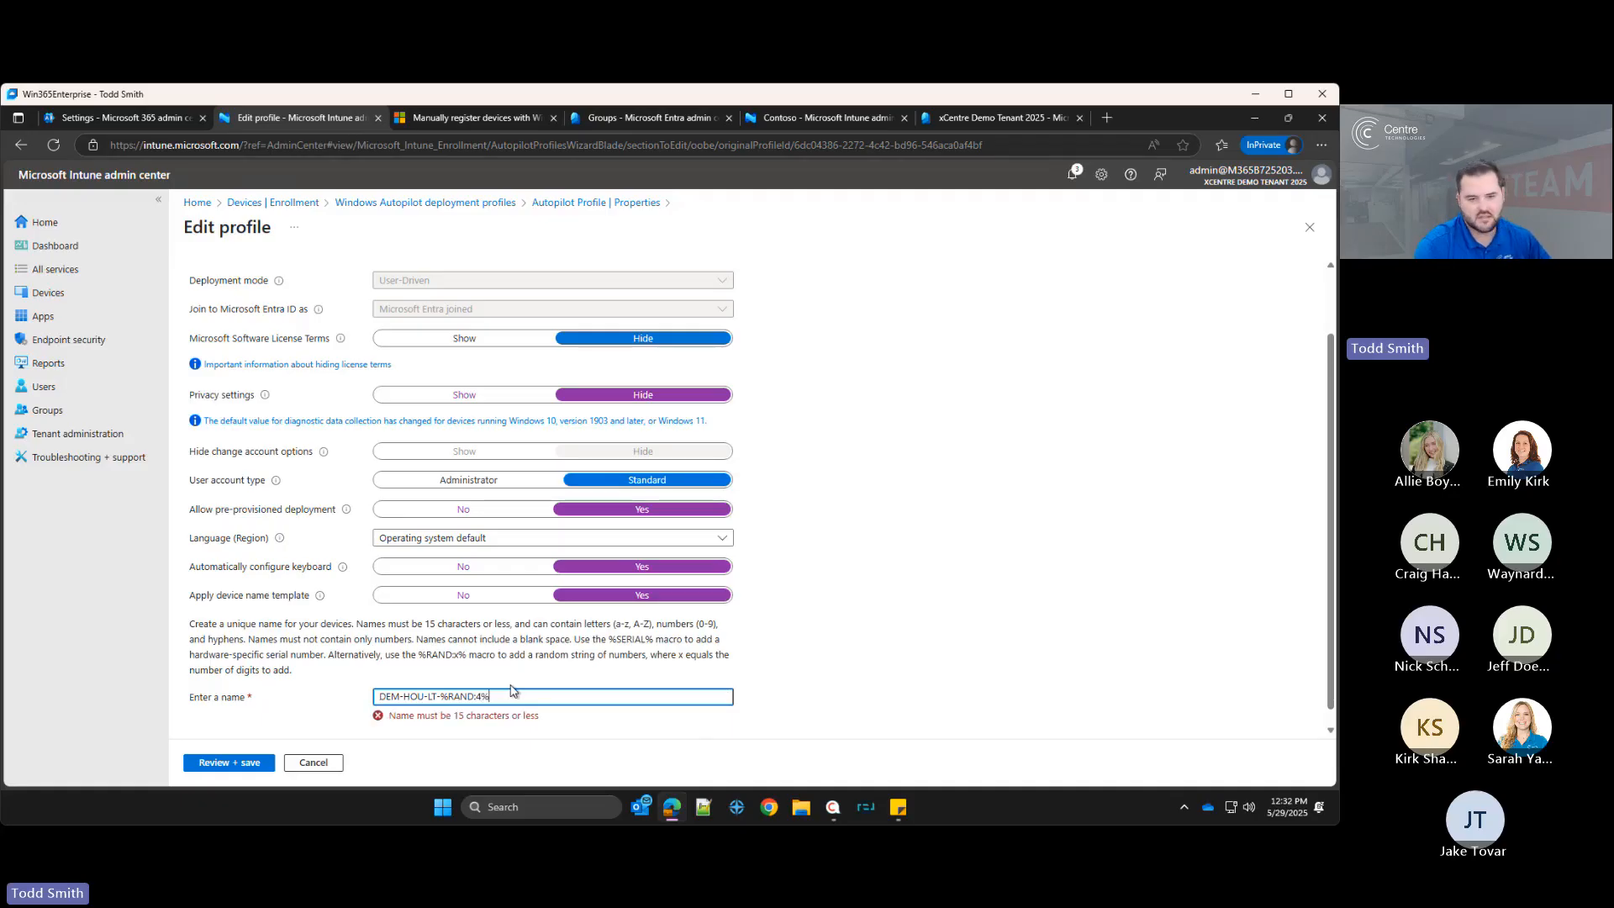
{"action": "type", "text": "%"}
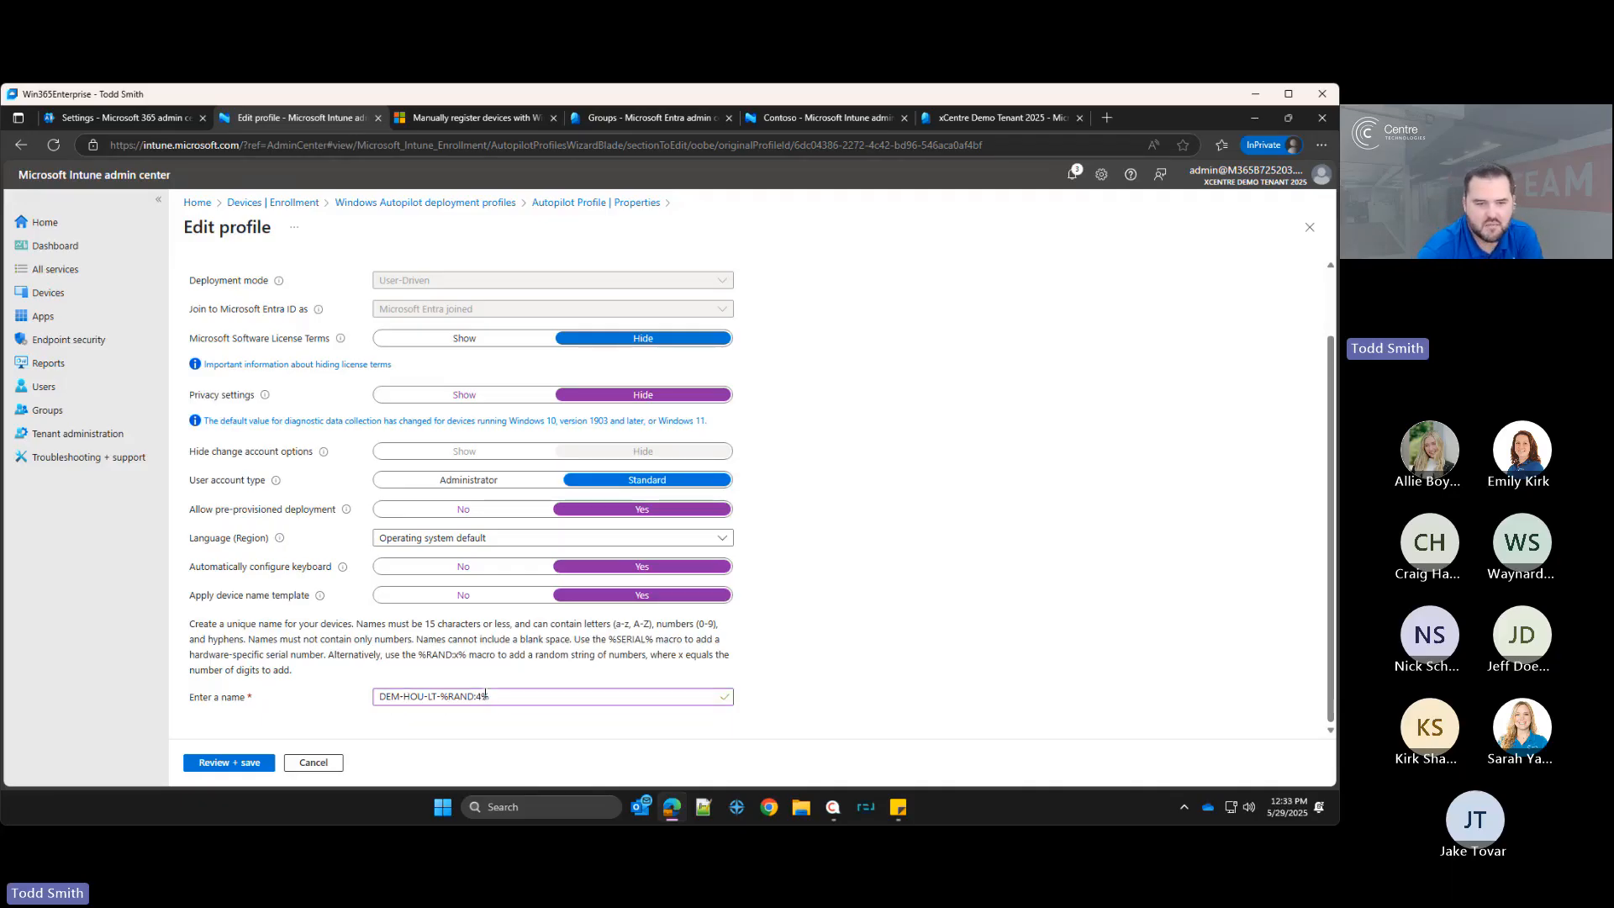
{"action": "left_click_drag", "start_coordinate": [442, 698], "coordinate": [475, 696]}
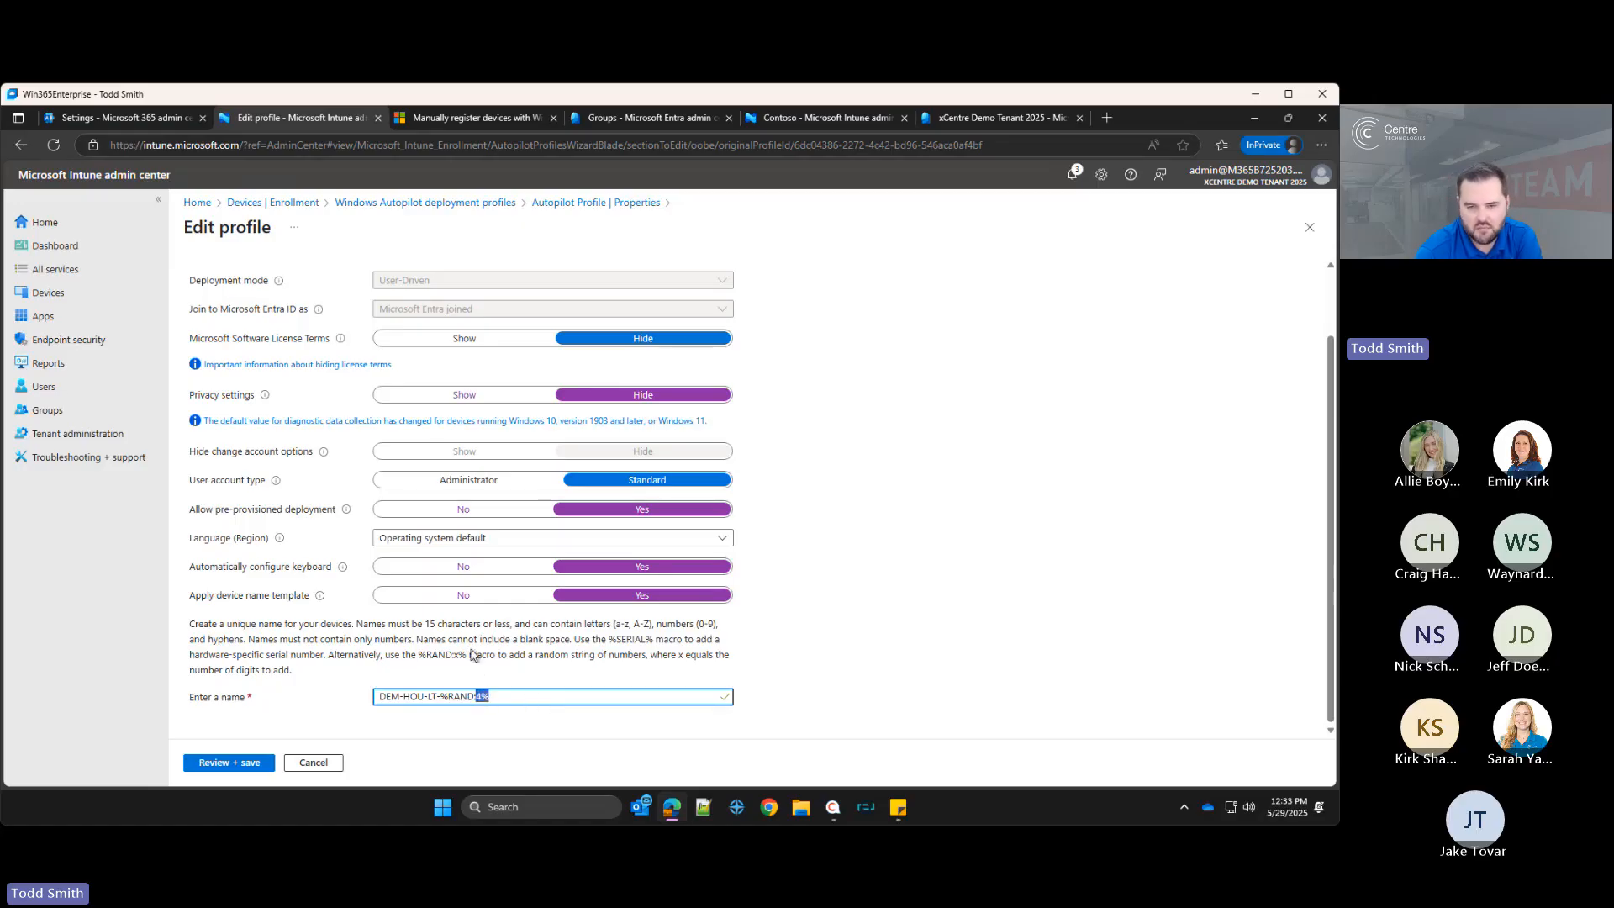
{"action": "left_click_drag", "start_coordinate": [654, 641], "coordinate": [610, 639]}
{"action": "left_click", "coordinate": [484, 640]}
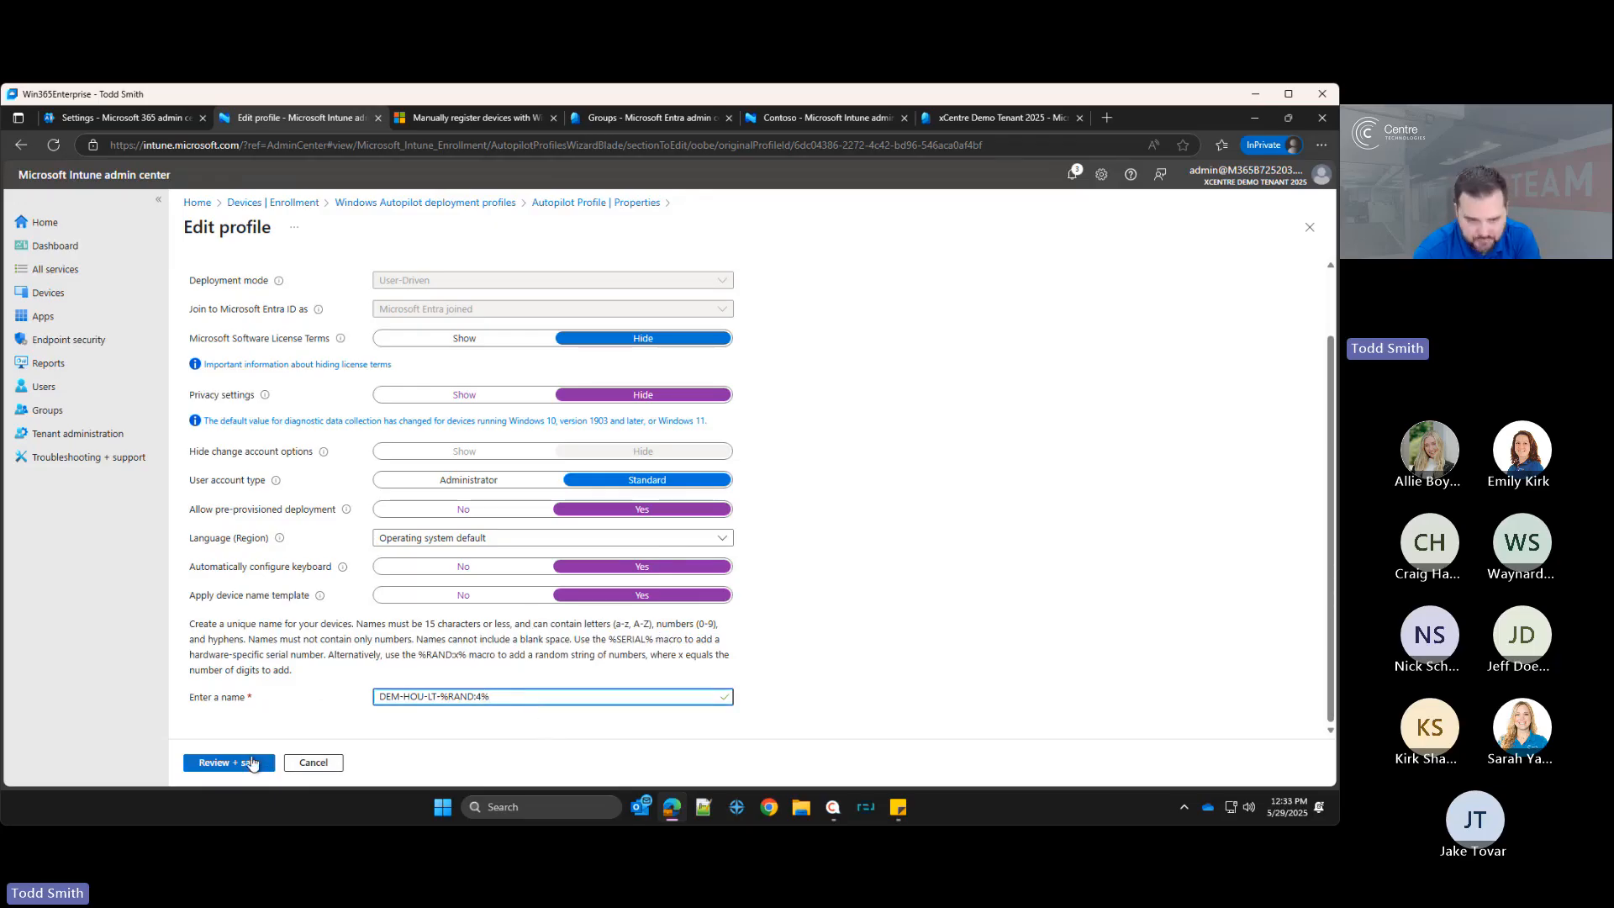
{"action": "left_click", "coordinate": [220, 763]}
{"action": "left_click", "coordinate": [212, 762]}
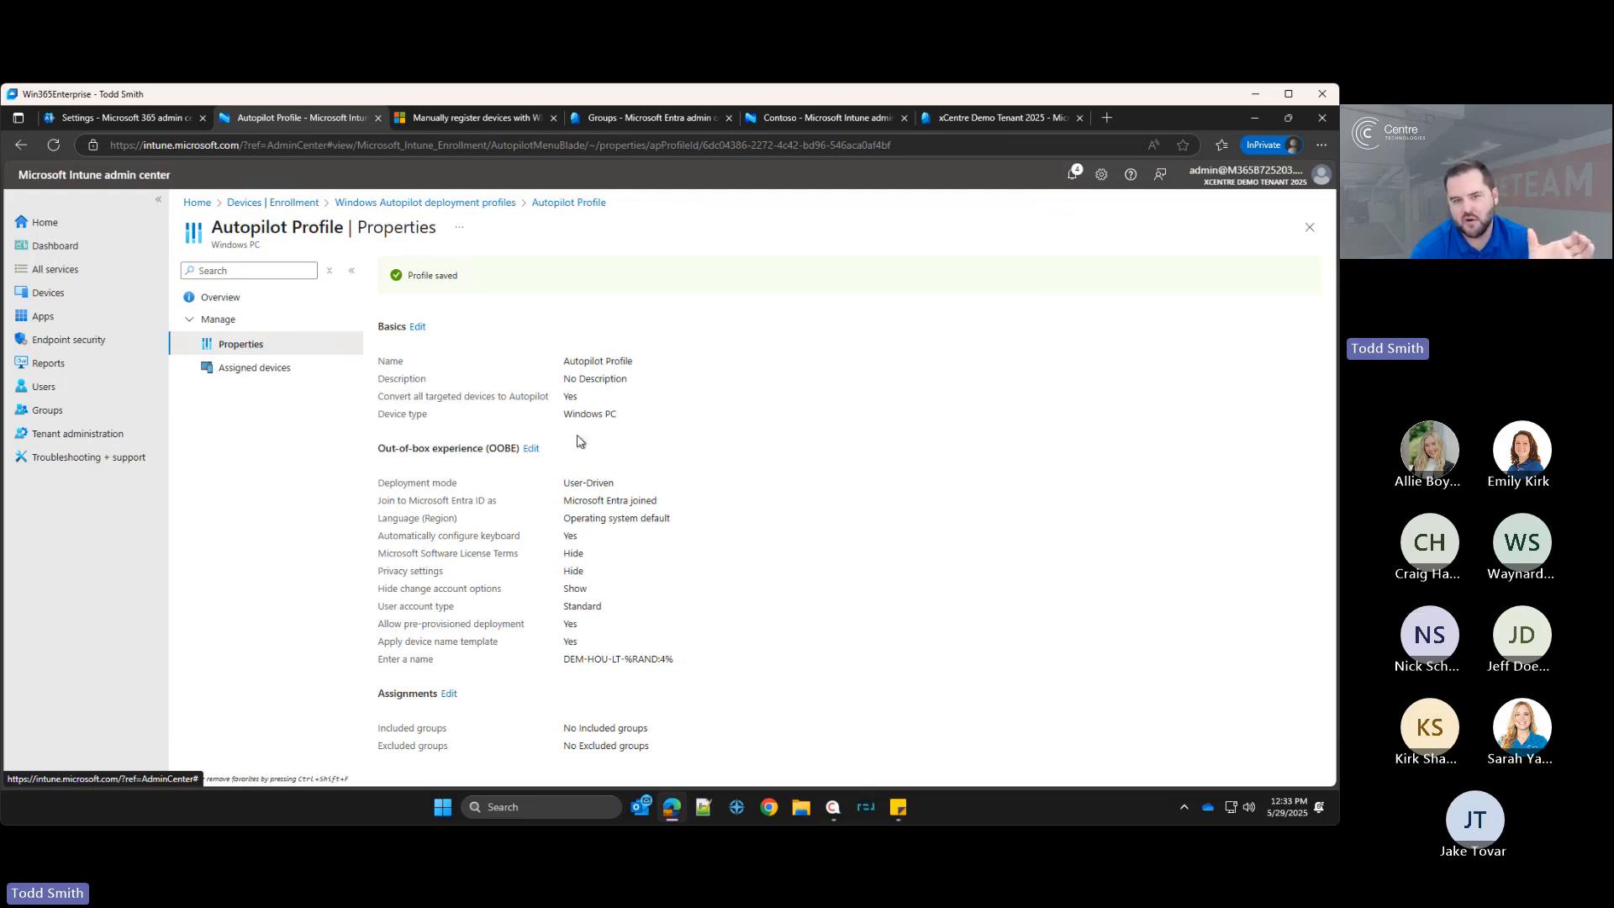
Step: Review the saved out-of-box experience settings of the Autopilot profile
{"action": "left_click_drag", "start_coordinate": [522, 448], "coordinate": [687, 662]}
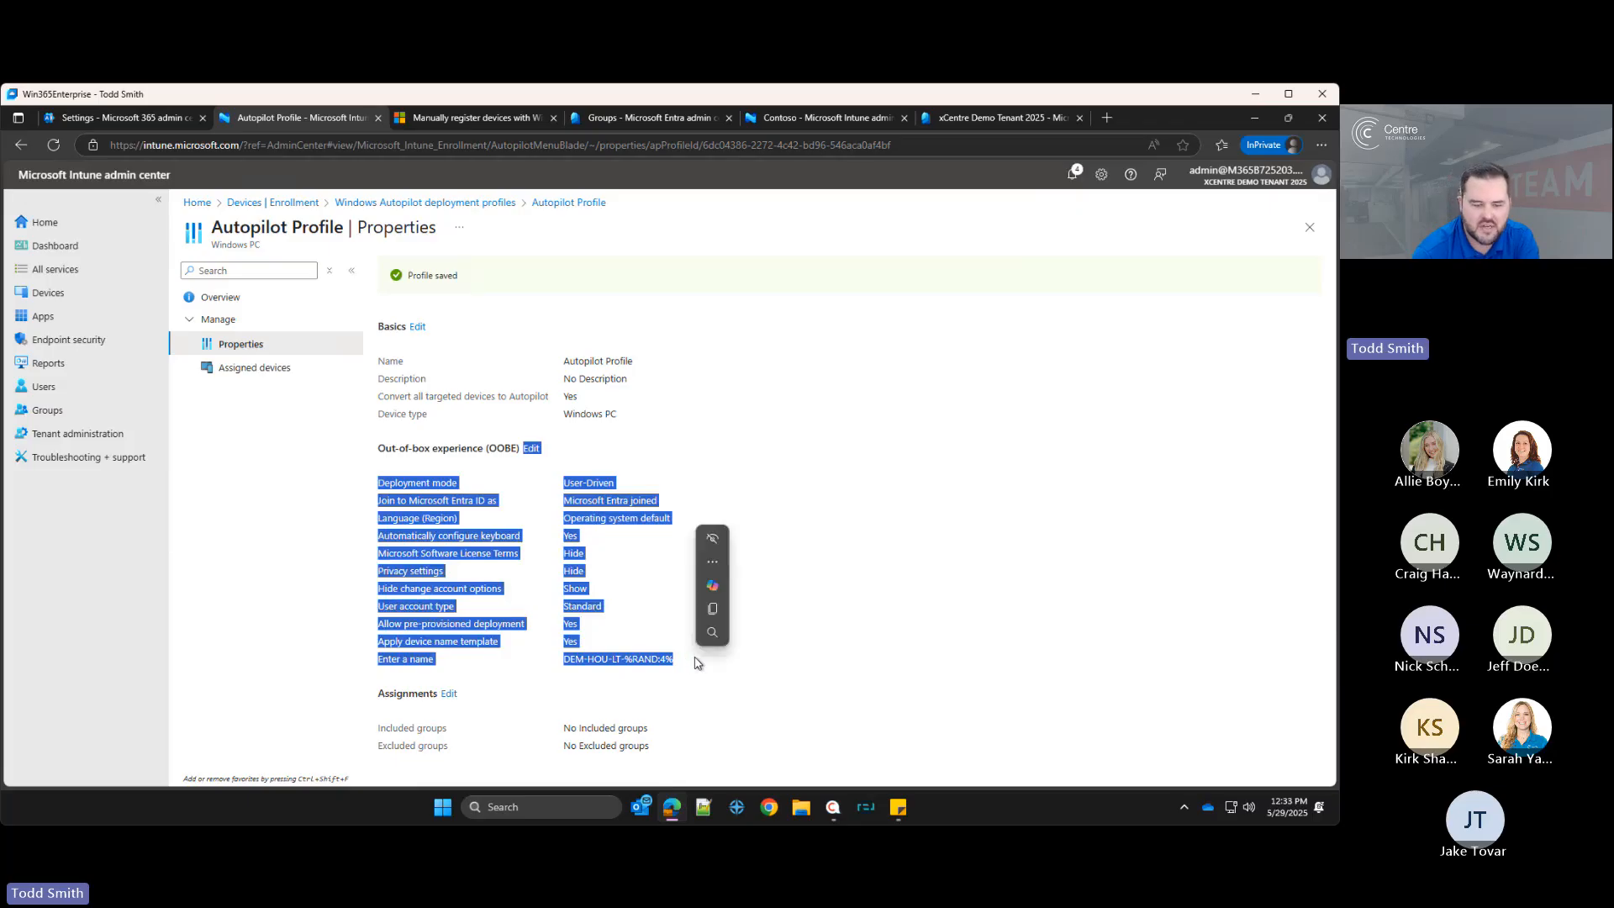
{"action": "left_click", "coordinate": [686, 663]}
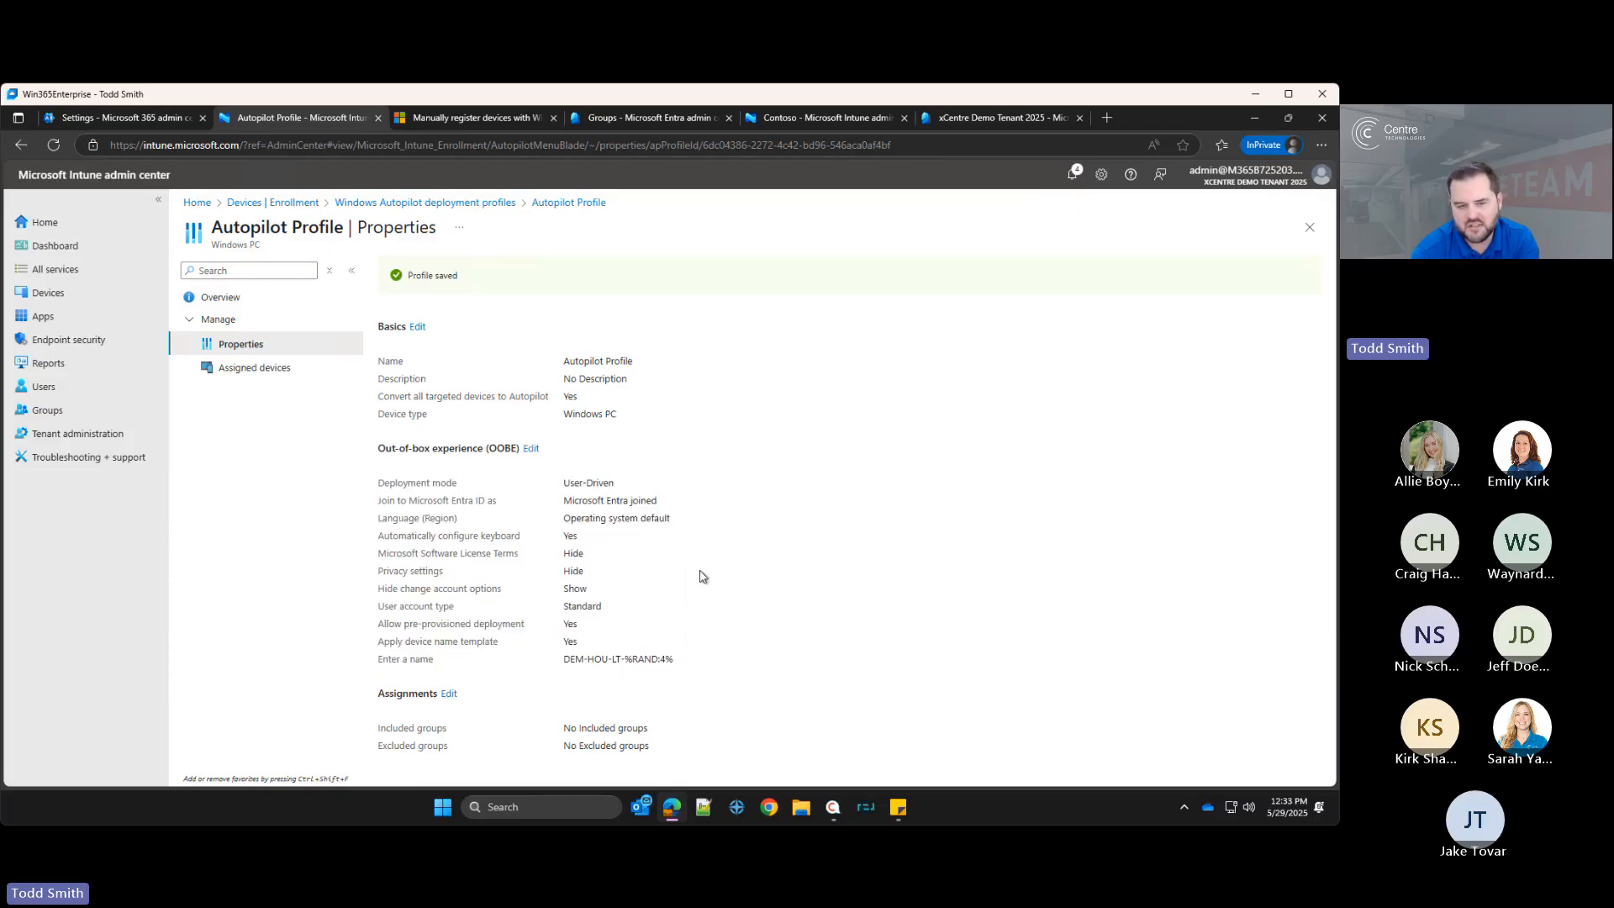
{"action": "mouse_move", "coordinate": [675, 672]}
{"action": "left_mouse_down"}
{"action": "mouse_move", "coordinate": [534, 653]}
{"action": "mouse_move", "coordinate": [683, 673]}
{"action": "left_mouse_up"}
{"action": "left_click", "coordinate": [571, 661]}
{"action": "left_click", "coordinate": [680, 669]}
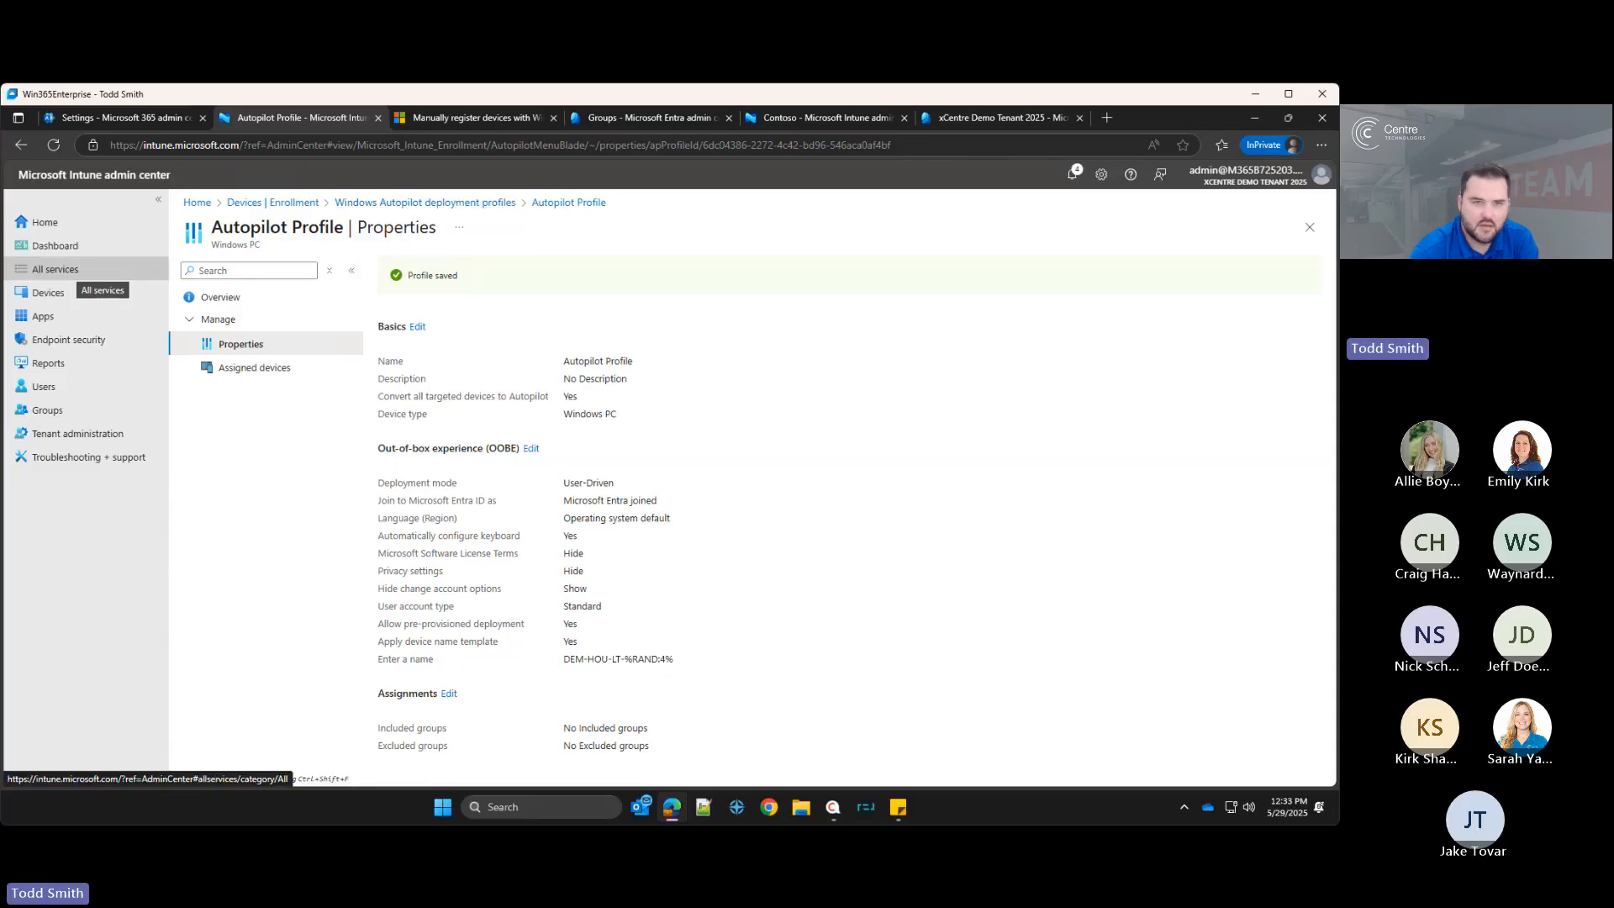
Step: Open the default All users and all devices Enrollment Status Page profile for editing and turn on app and profile configuration progress
{"action": "left_click", "coordinate": [294, 203]}
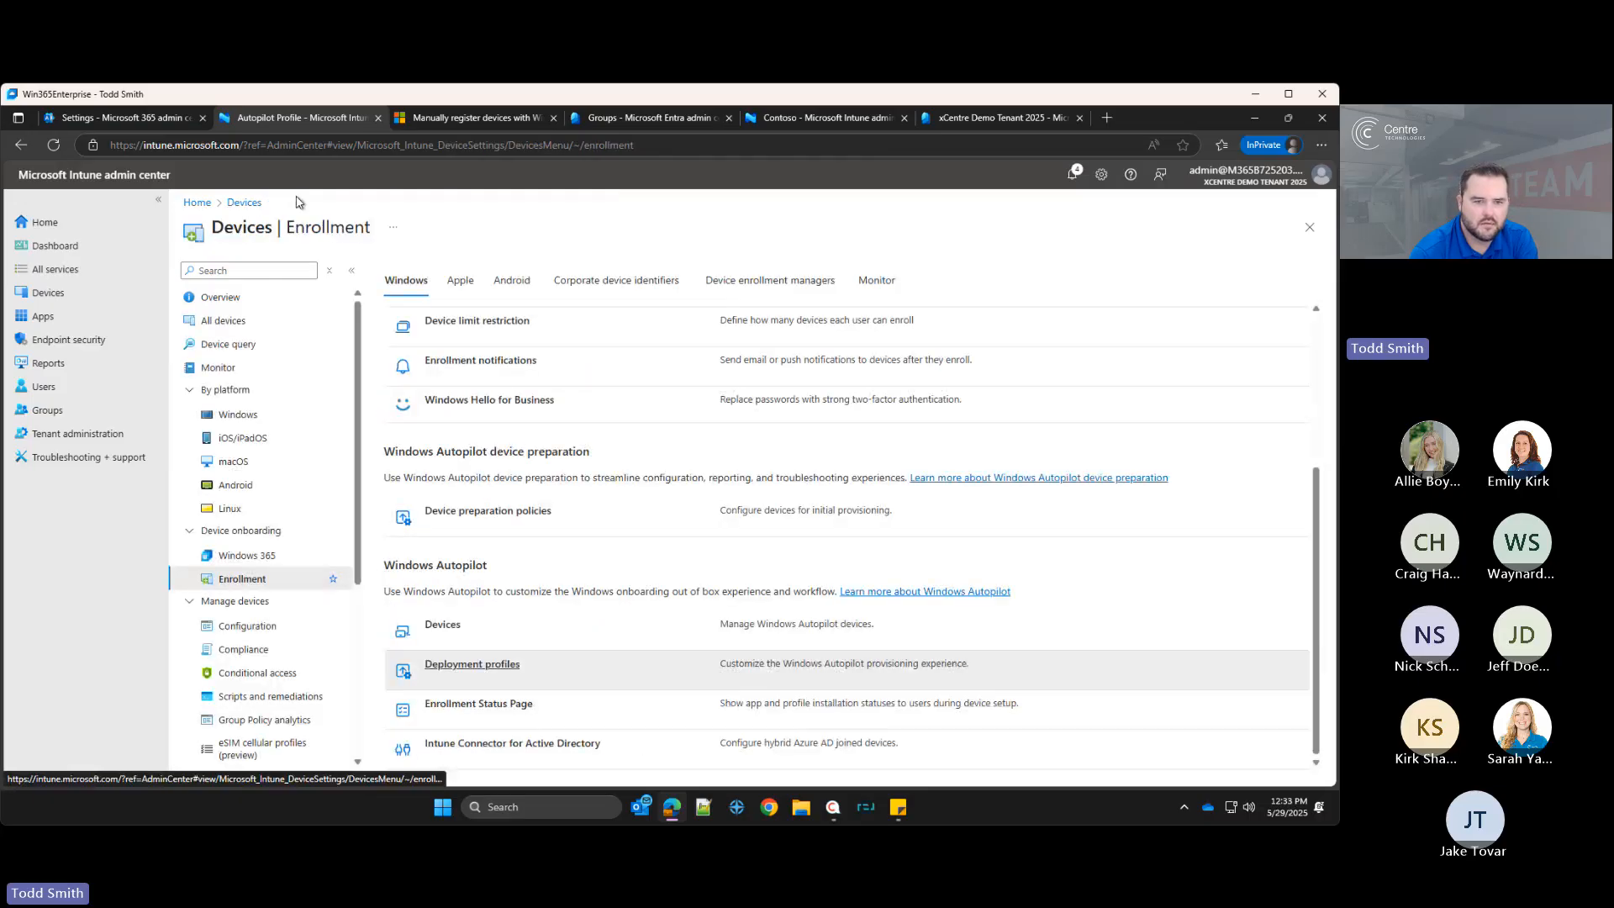
{"action": "left_click", "coordinate": [486, 714]}
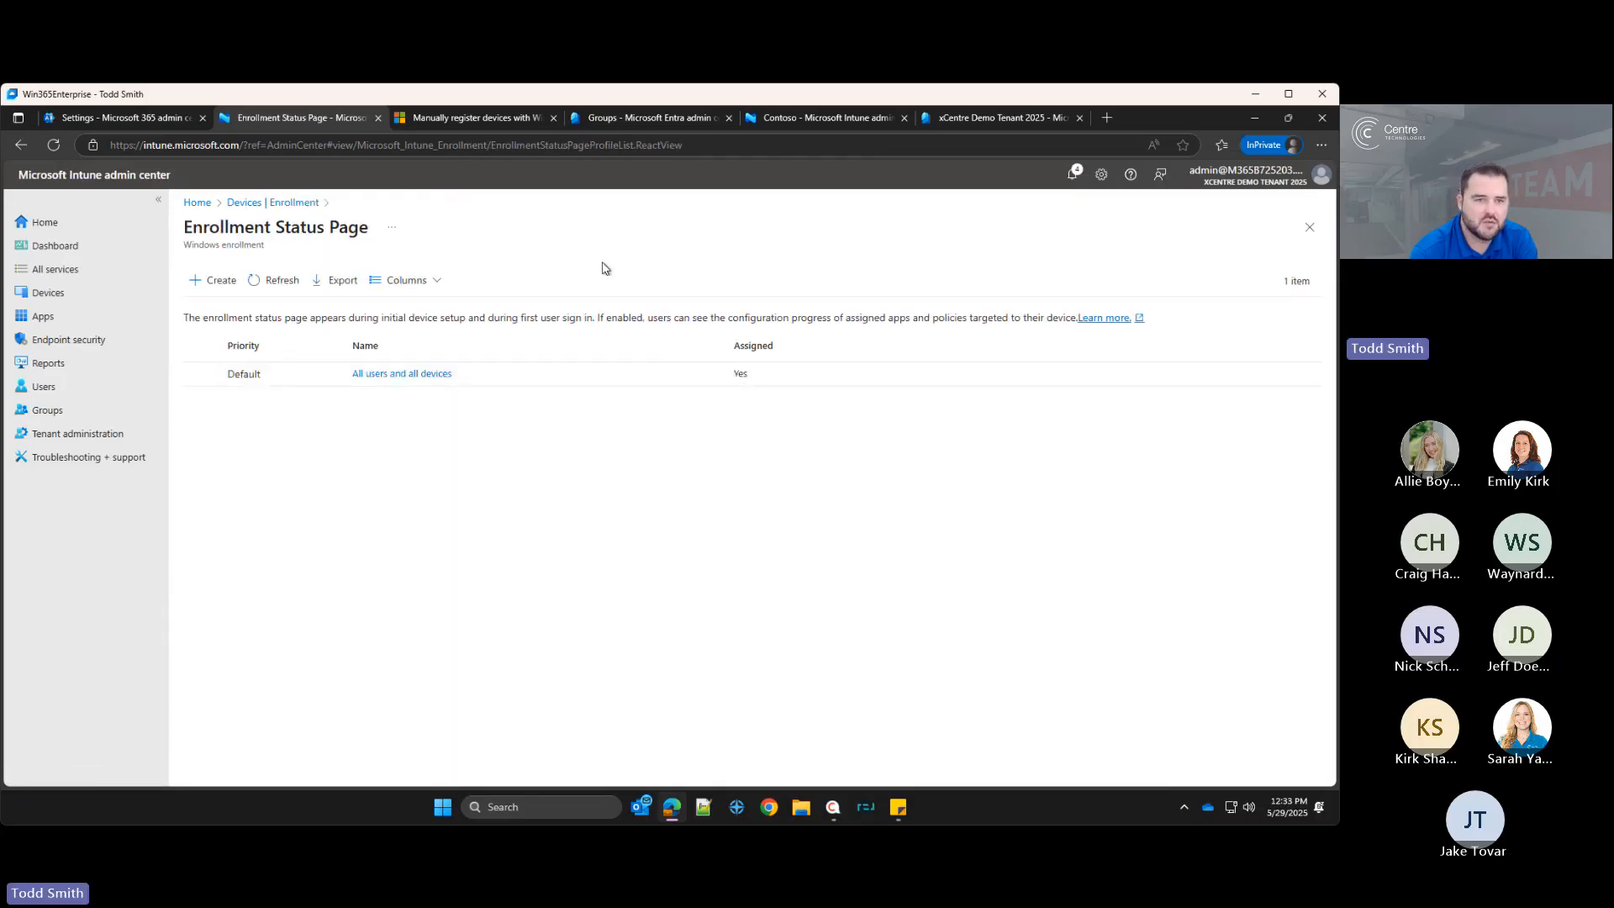
{"action": "left_click", "coordinate": [254, 203]}
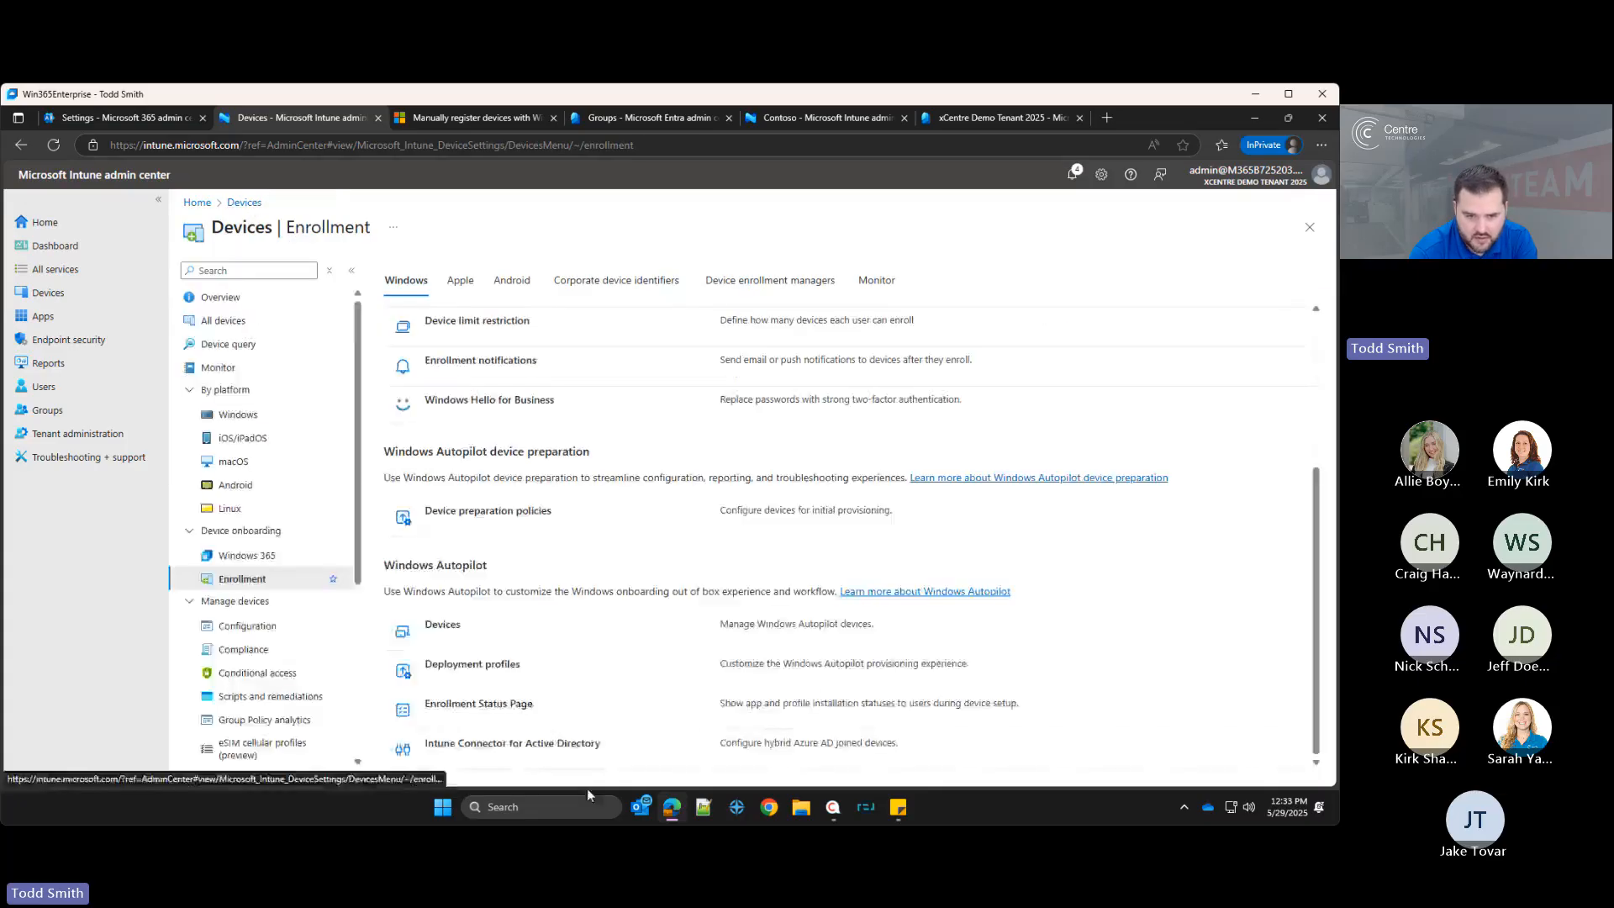
{"action": "left_click", "coordinate": [476, 711]}
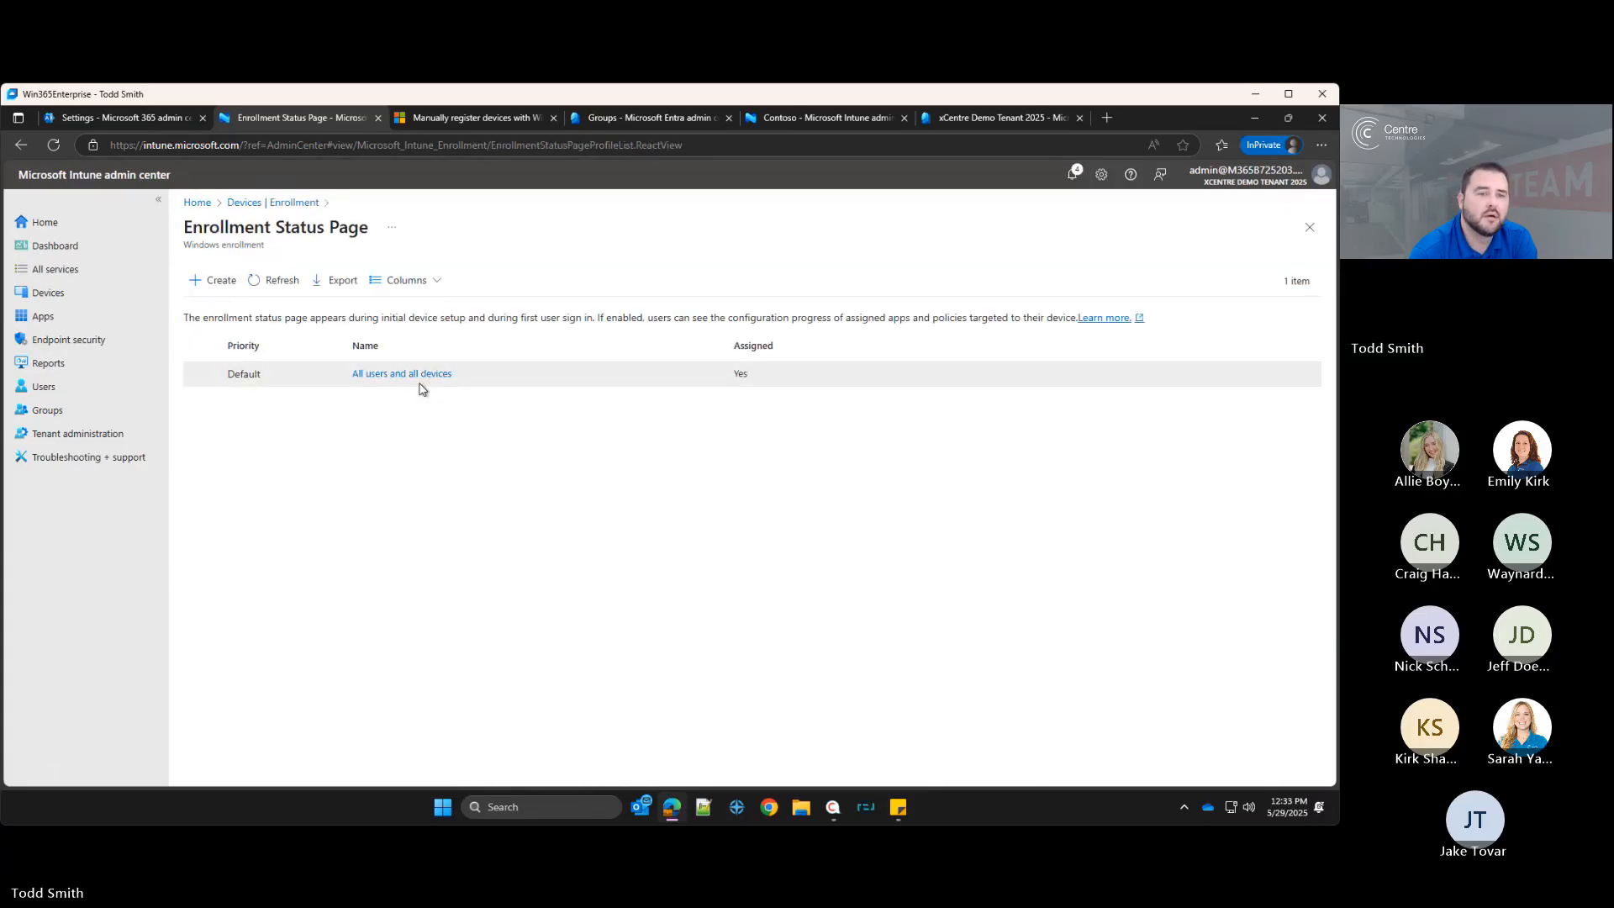
{"action": "left_click", "coordinate": [396, 378]}
{"action": "left_click", "coordinate": [269, 346]}
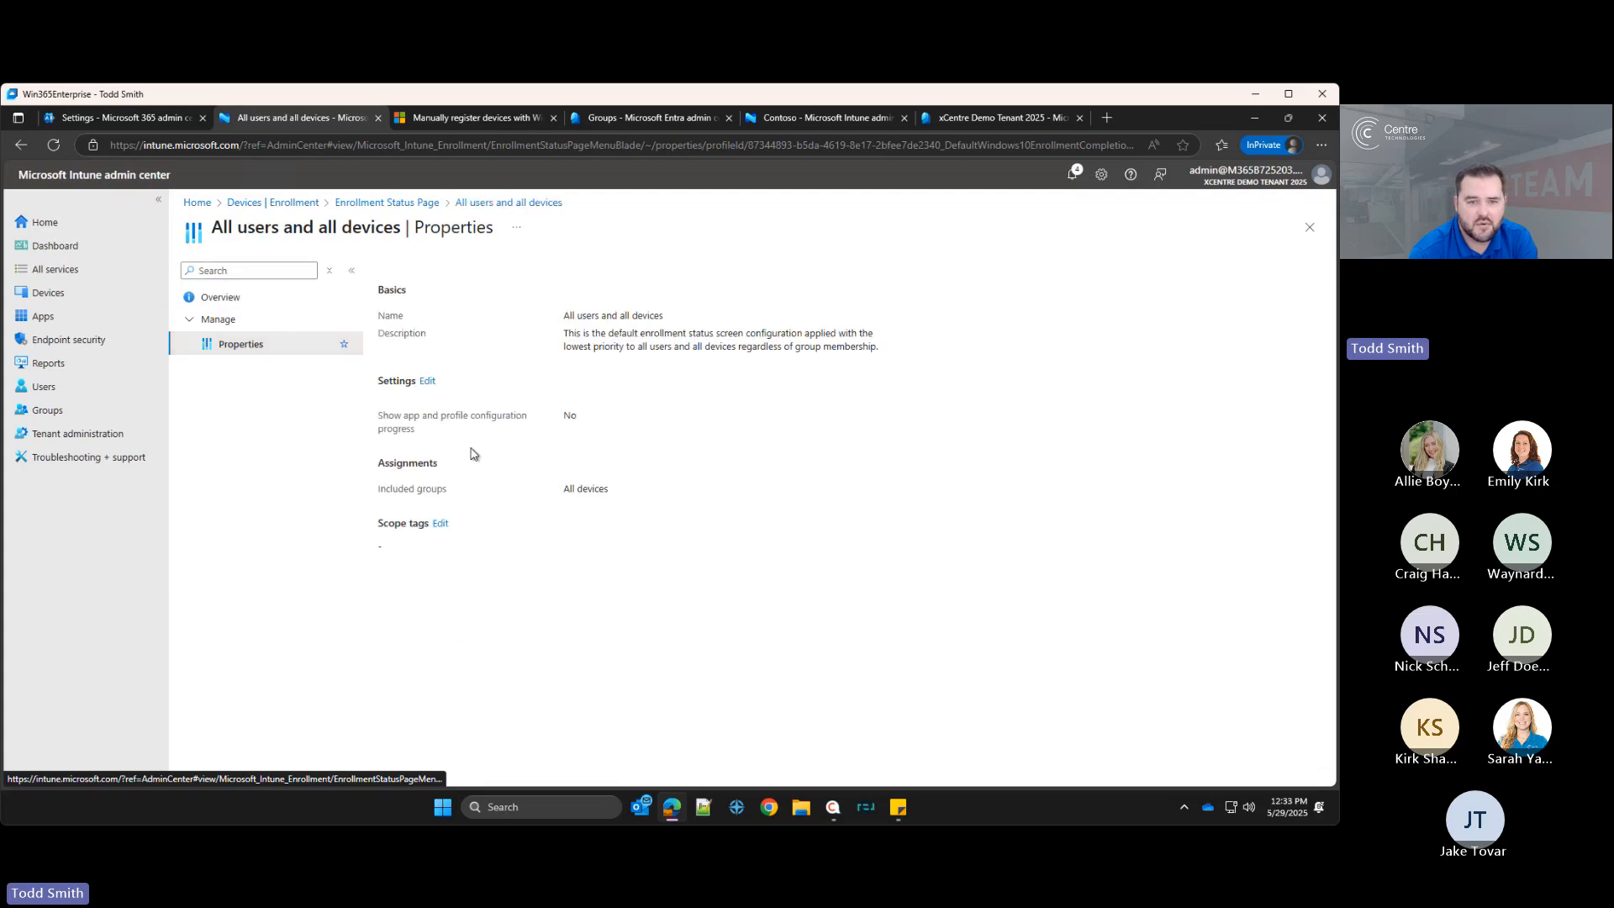
{"action": "left_click", "coordinate": [427, 380]}
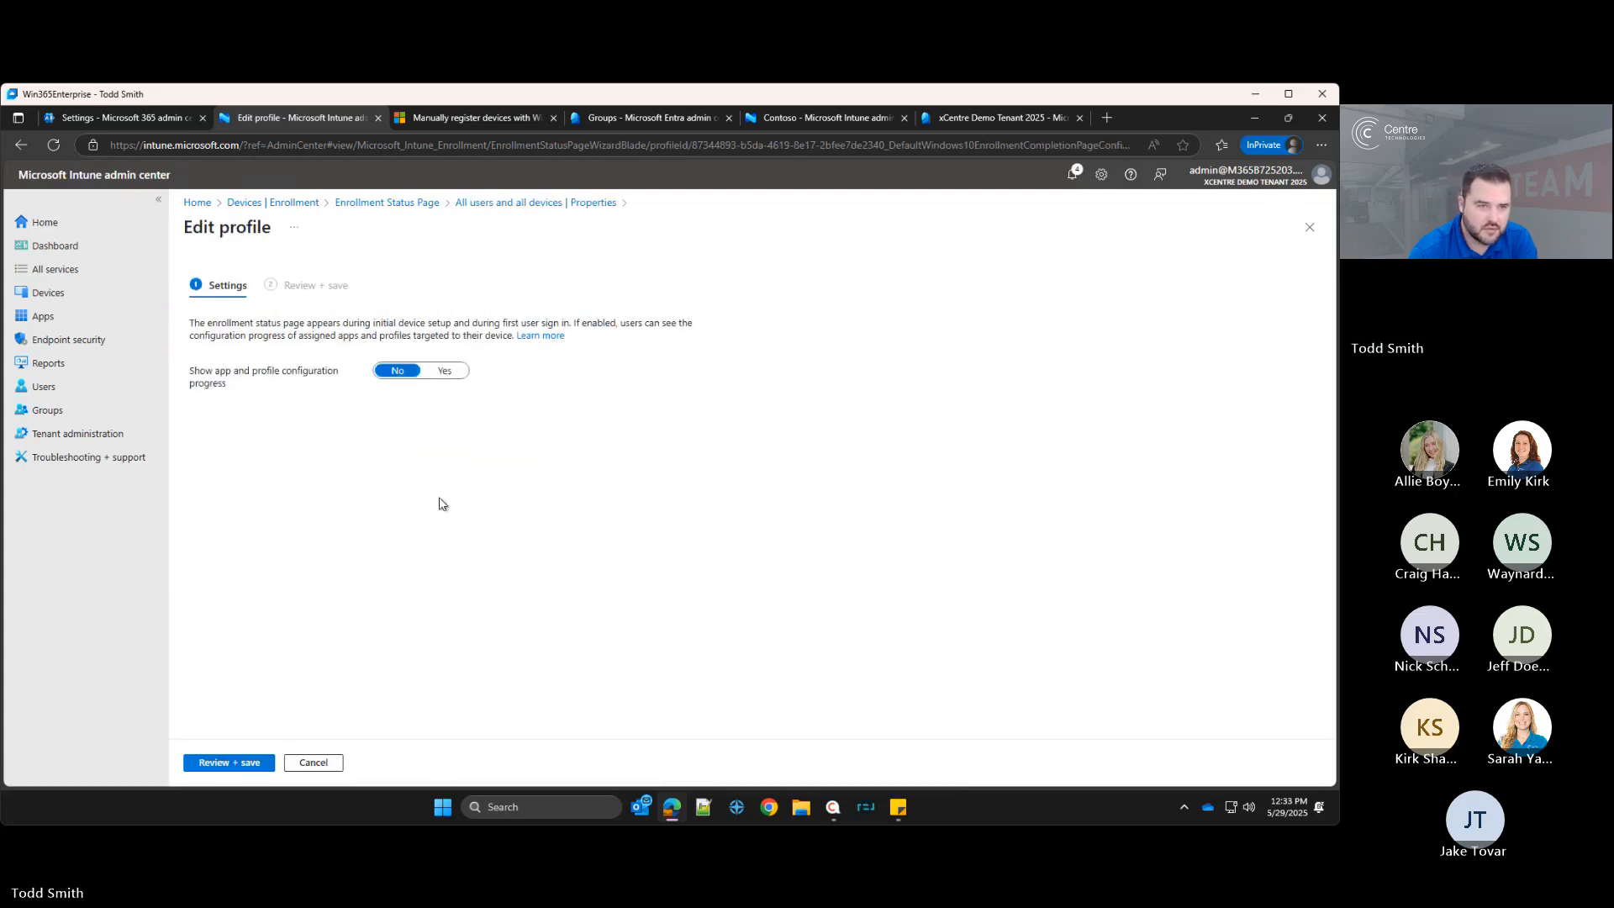
{"action": "left_click", "coordinate": [434, 377]}
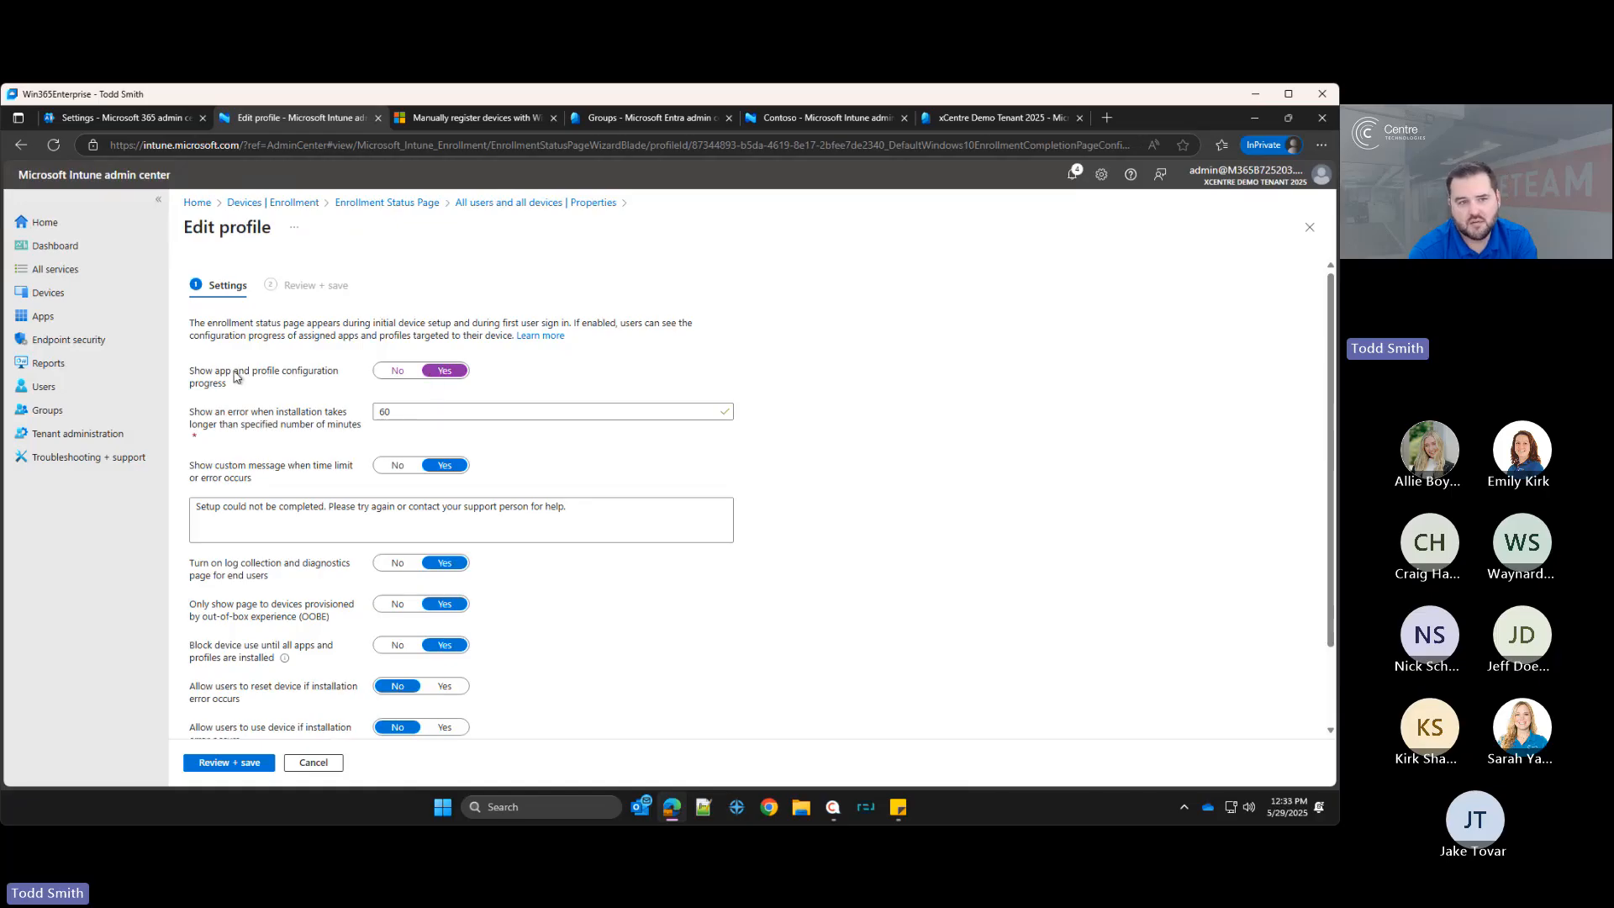
Step: Set the installation error time limit to 120 minutes
{"action": "double_click", "coordinate": [394, 411]}
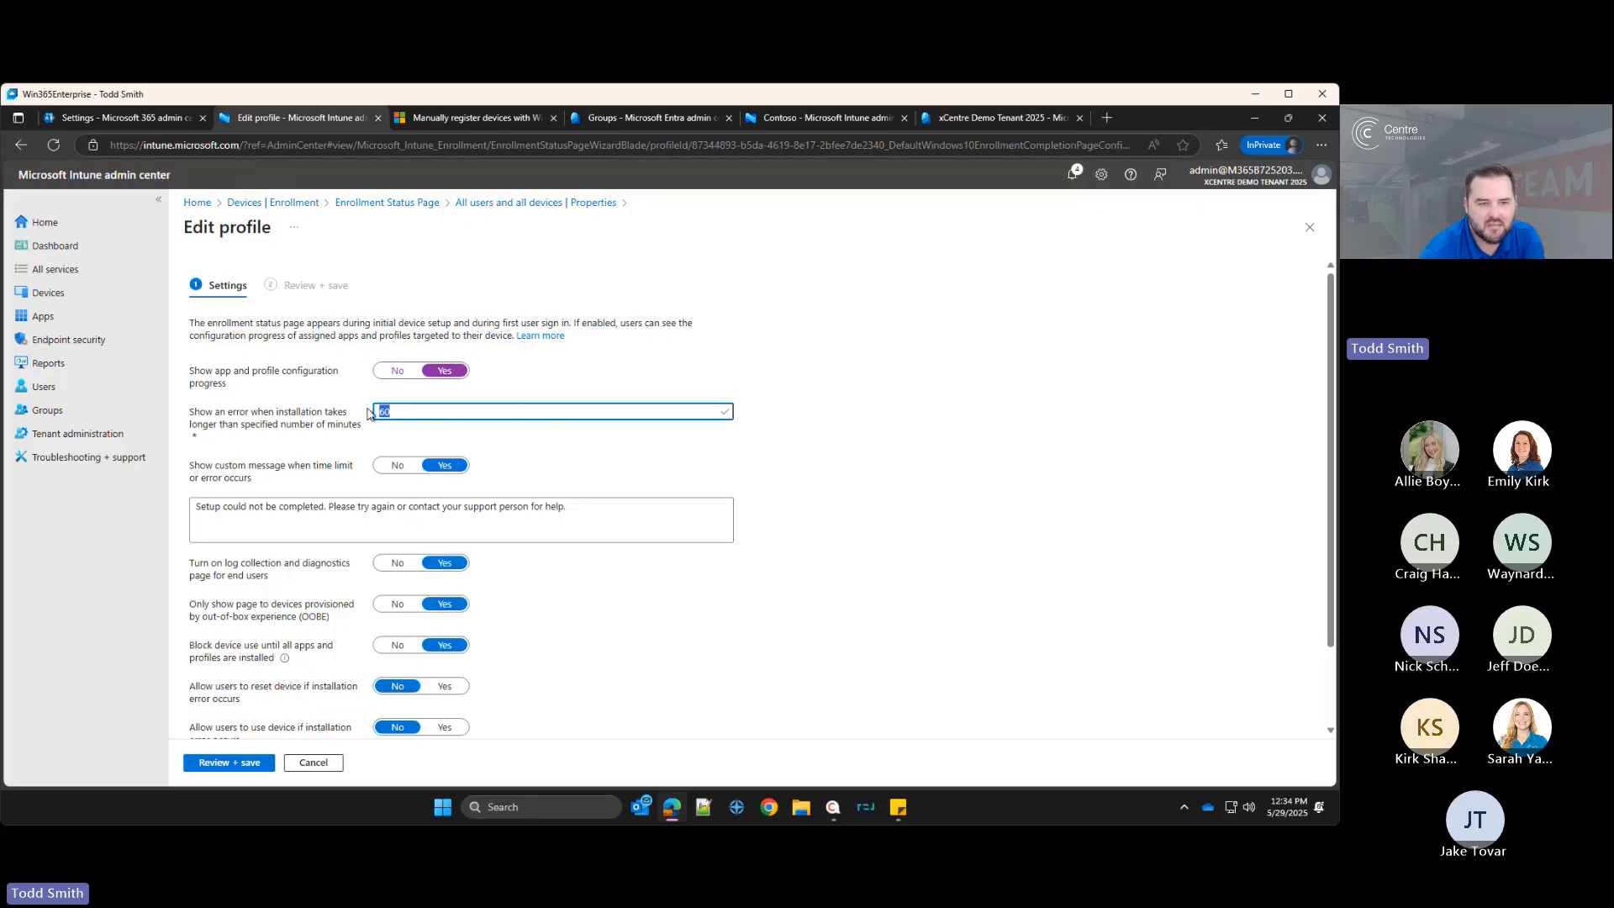
{"action": "left_click", "coordinate": [395, 412]}
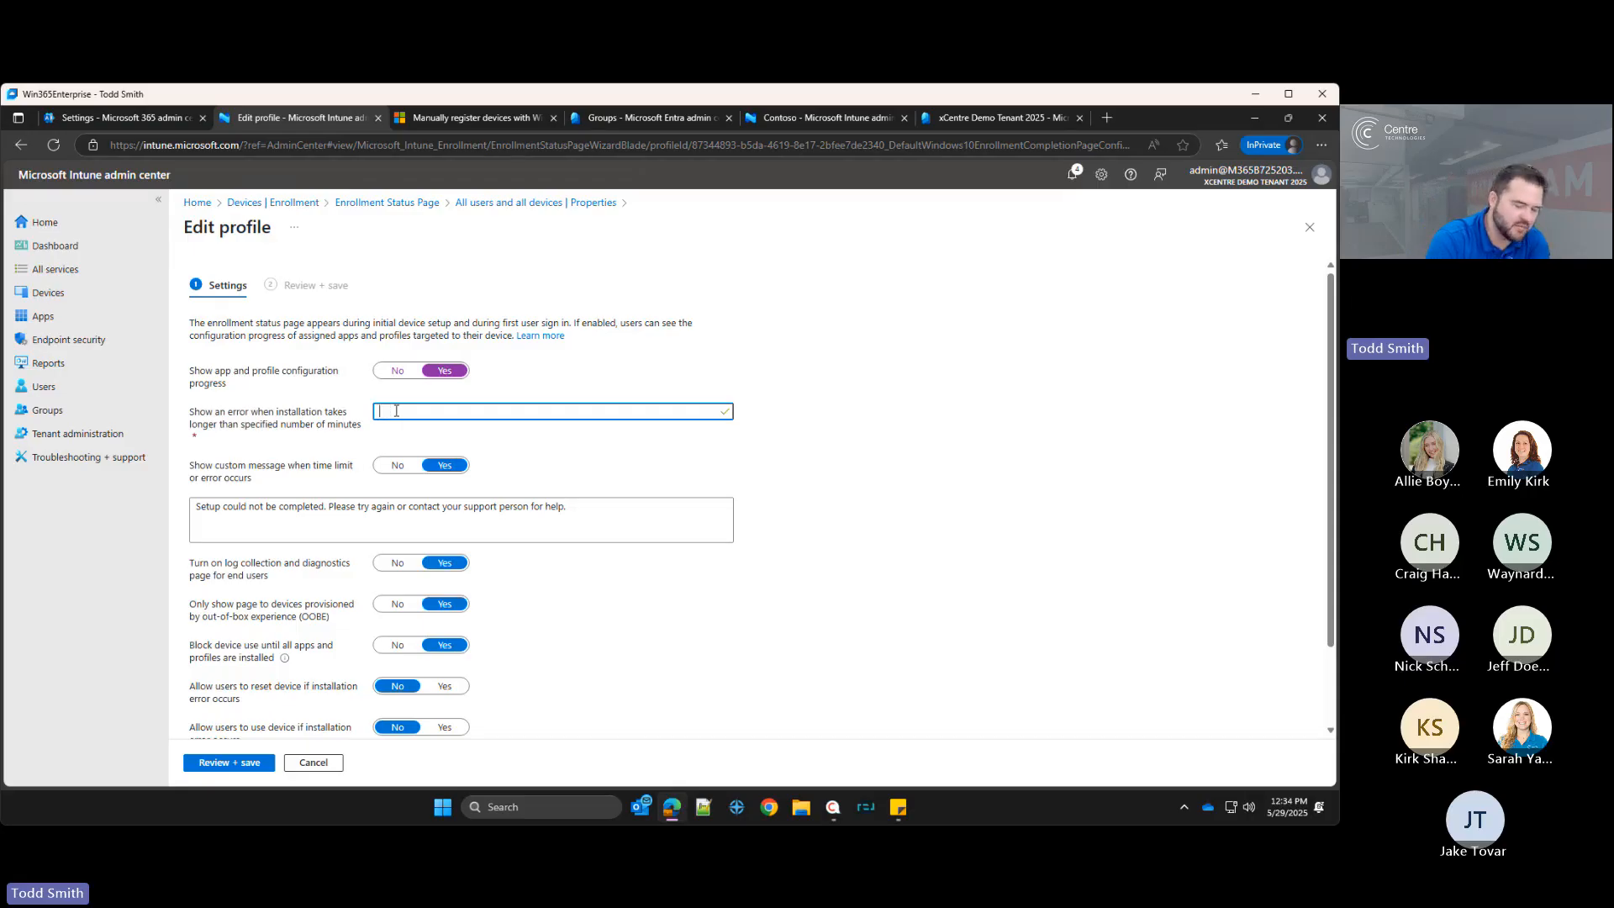
{"action": "type", "text": "120"}
{"action": "left_click", "coordinate": [920, 451]}
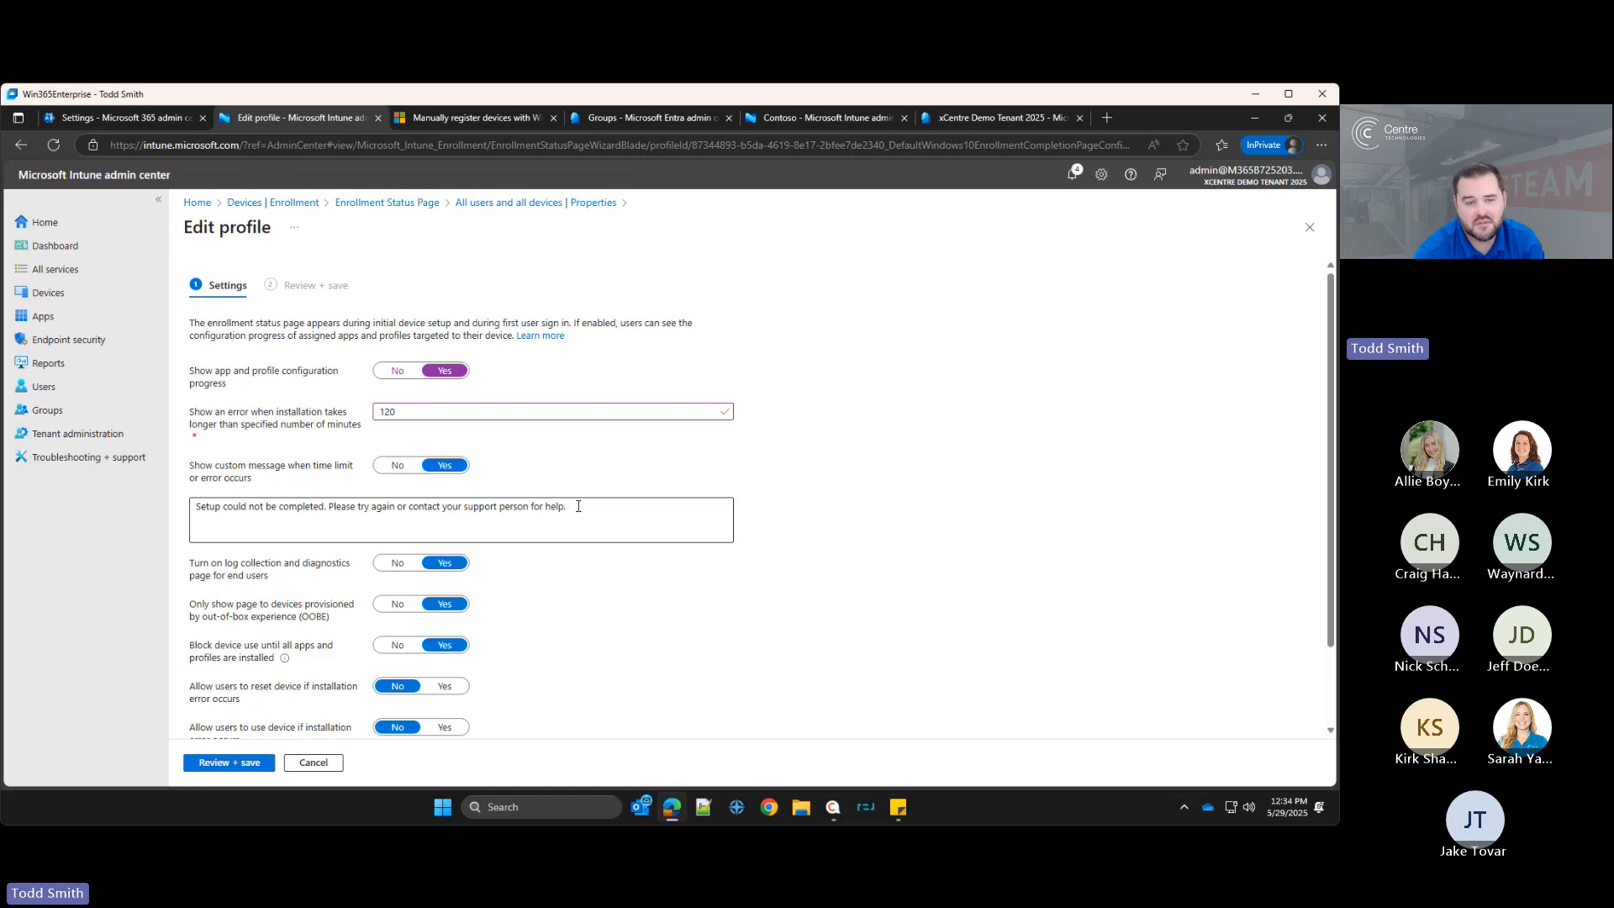
{"action": "left_click", "coordinate": [420, 409]}
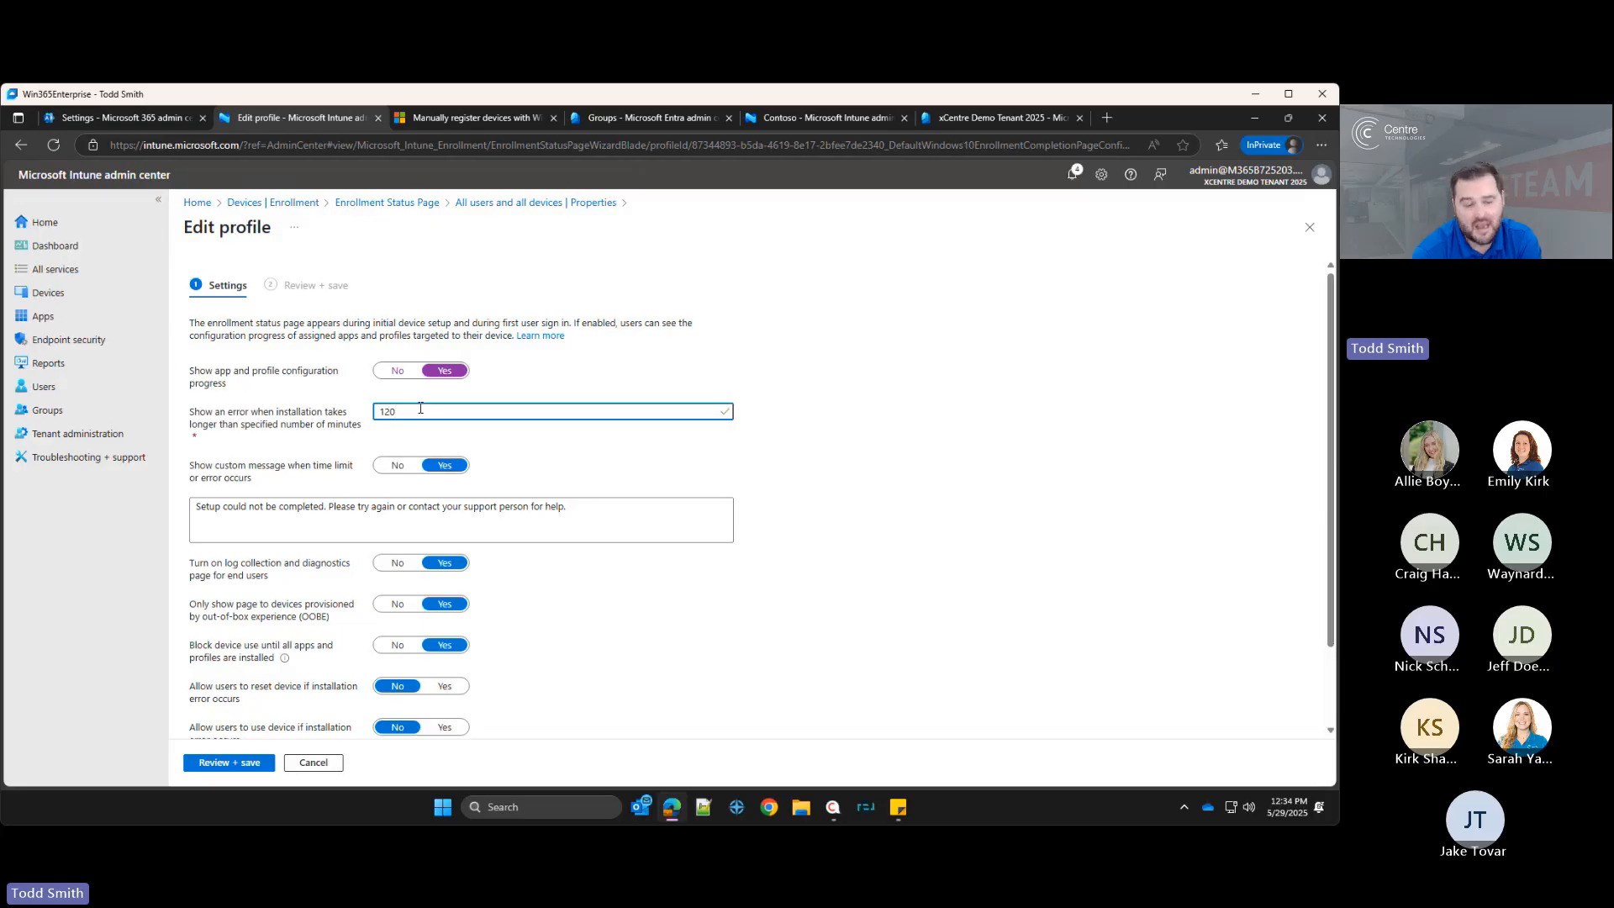
{"action": "left_click", "coordinate": [601, 509]}
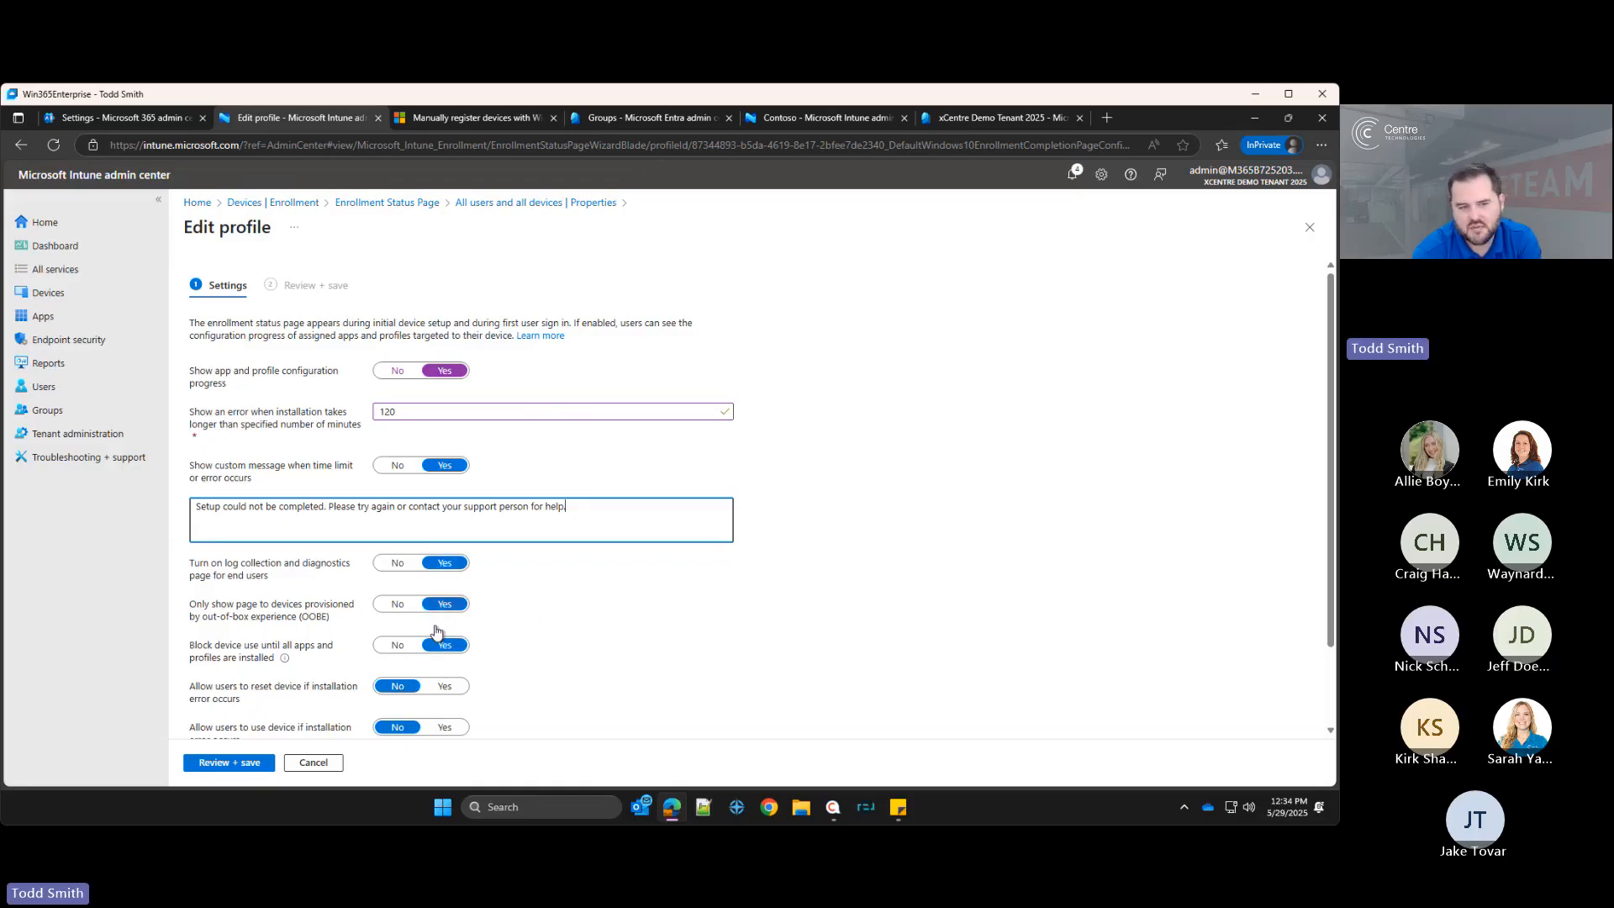
Step: Switch required-app blocking to Selected and open the app picker, closing it without choosing apps
{"action": "scroll", "coordinate": [281, 643], "scroll_direction": "down", "scroll_amount": 1}
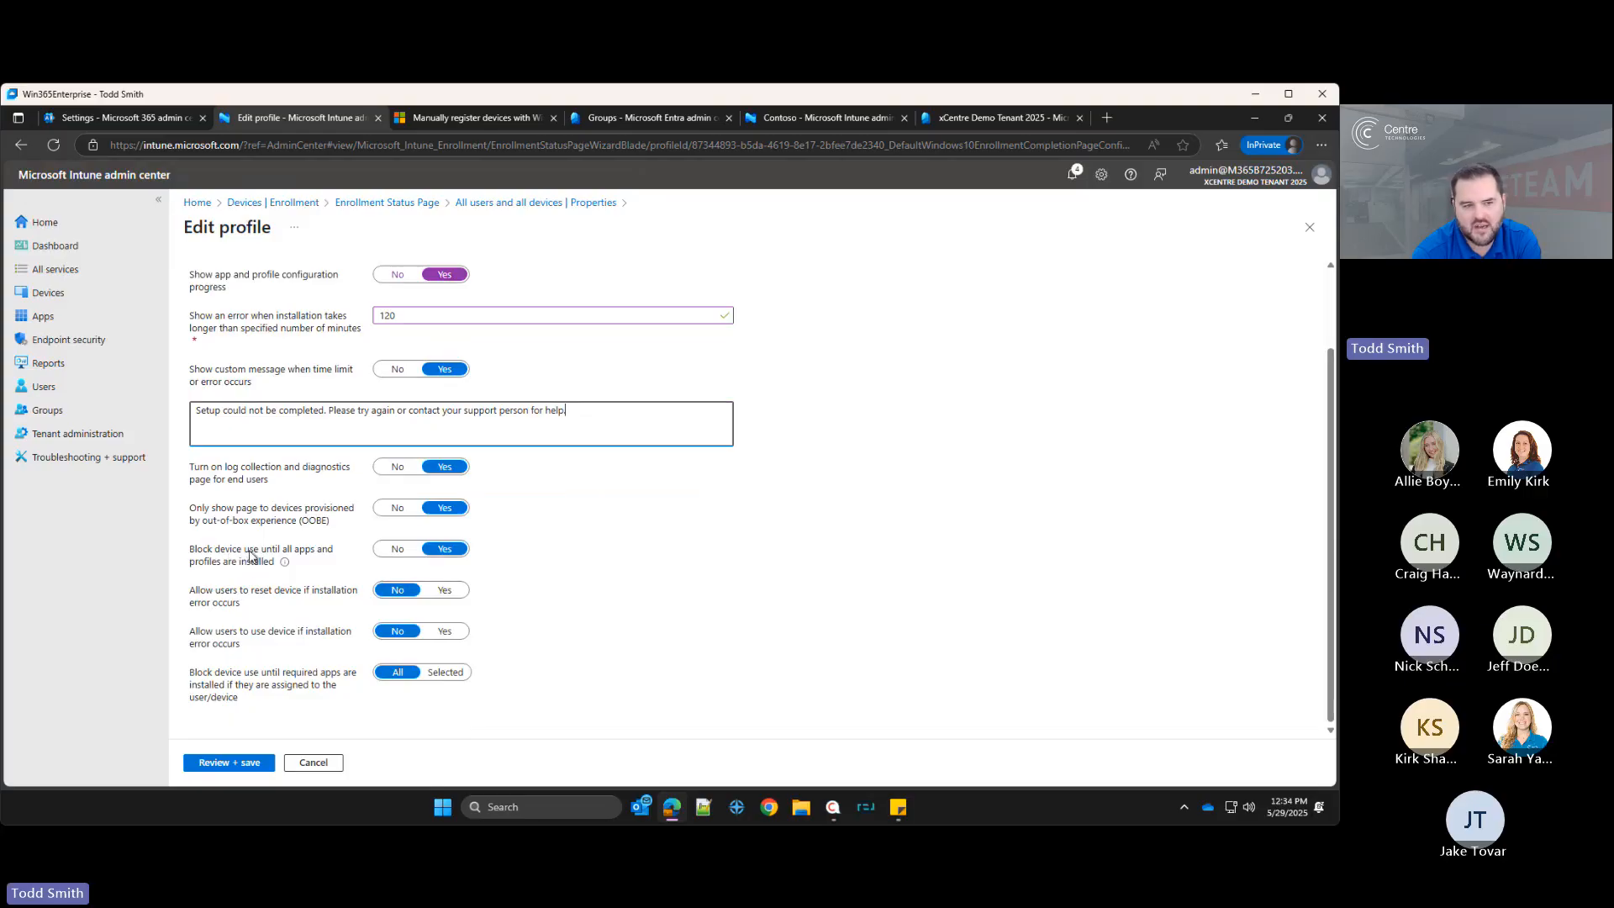
{"action": "mouse_move", "coordinate": [286, 564]}
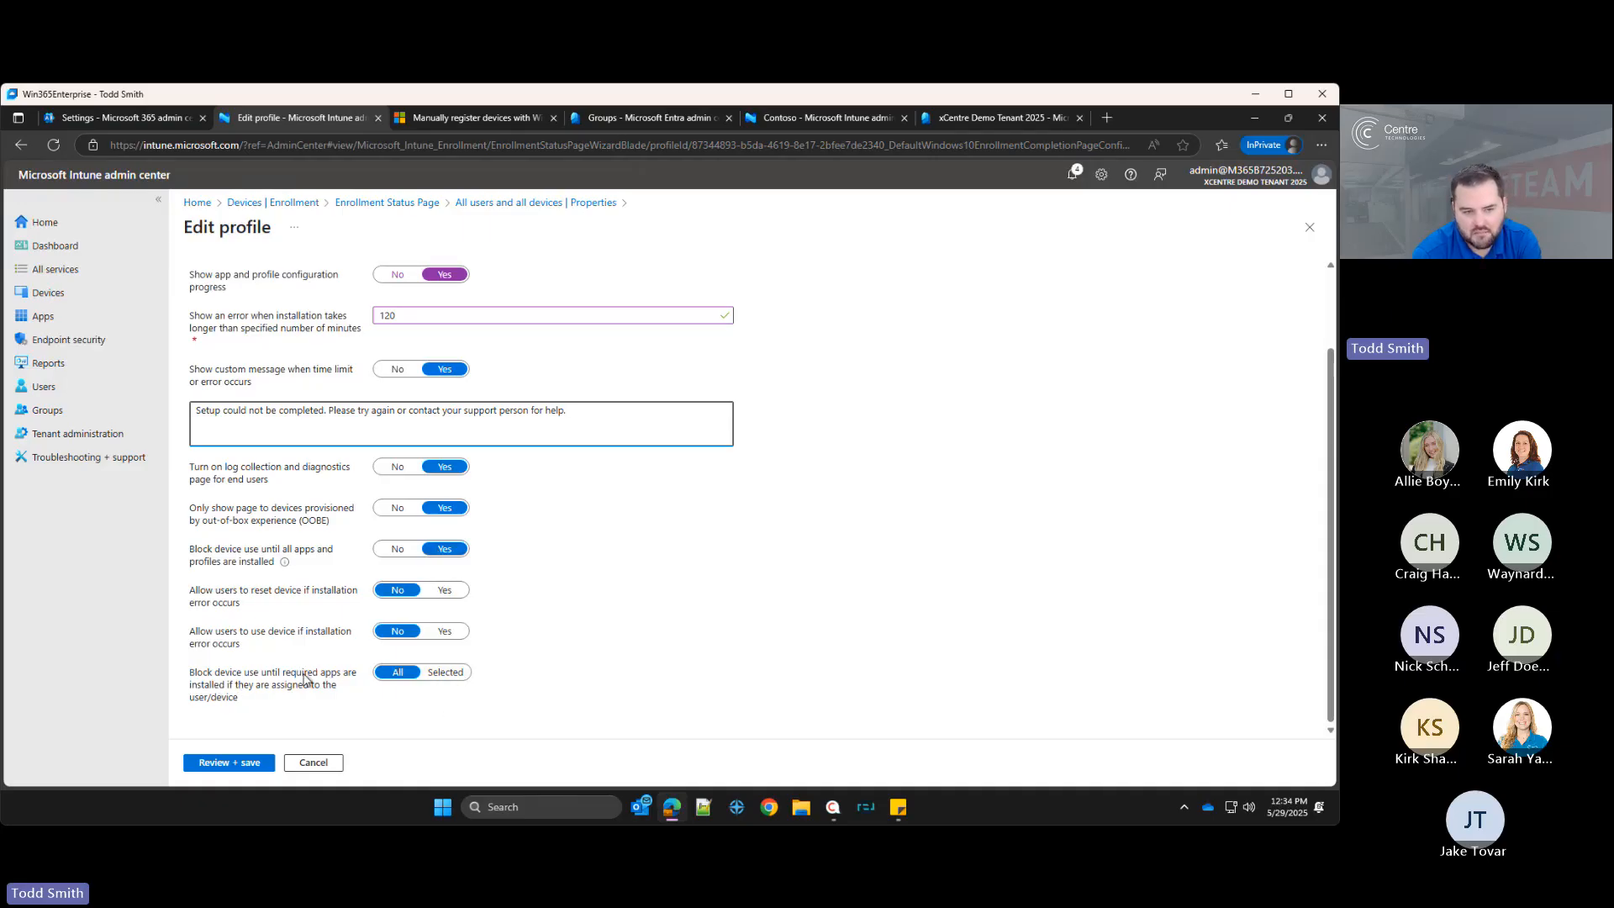
{"action": "left_click", "coordinate": [438, 672]}
{"action": "scroll", "coordinate": [290, 673], "scroll_direction": "down", "scroll_amount": 2}
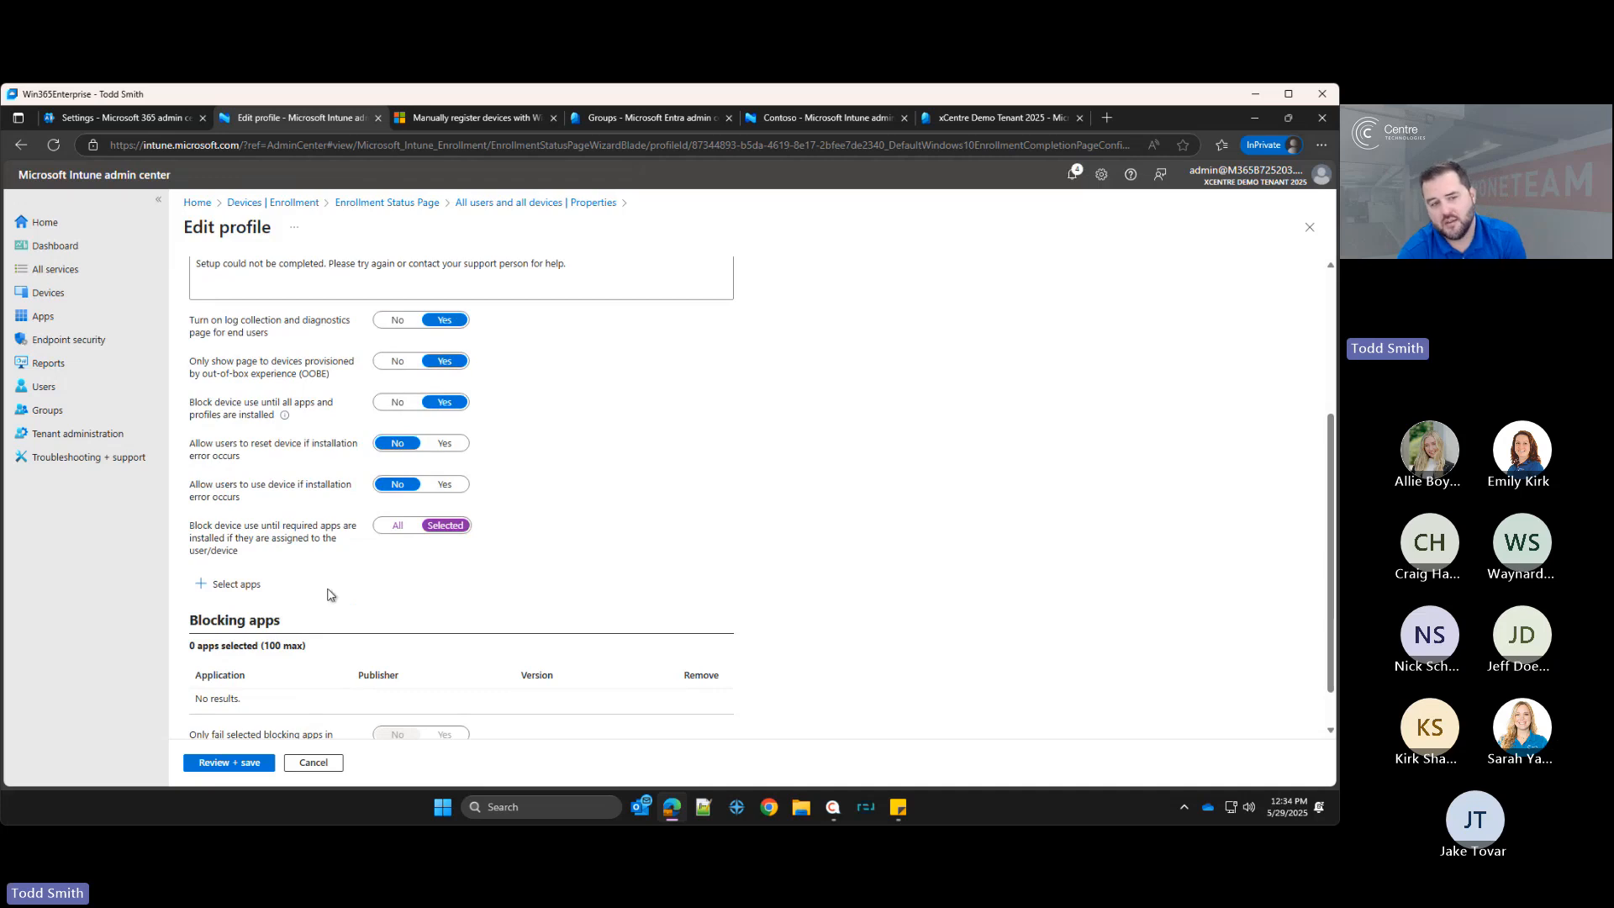
{"action": "scroll", "coordinate": [290, 580], "scroll_direction": "up", "scroll_amount": 3}
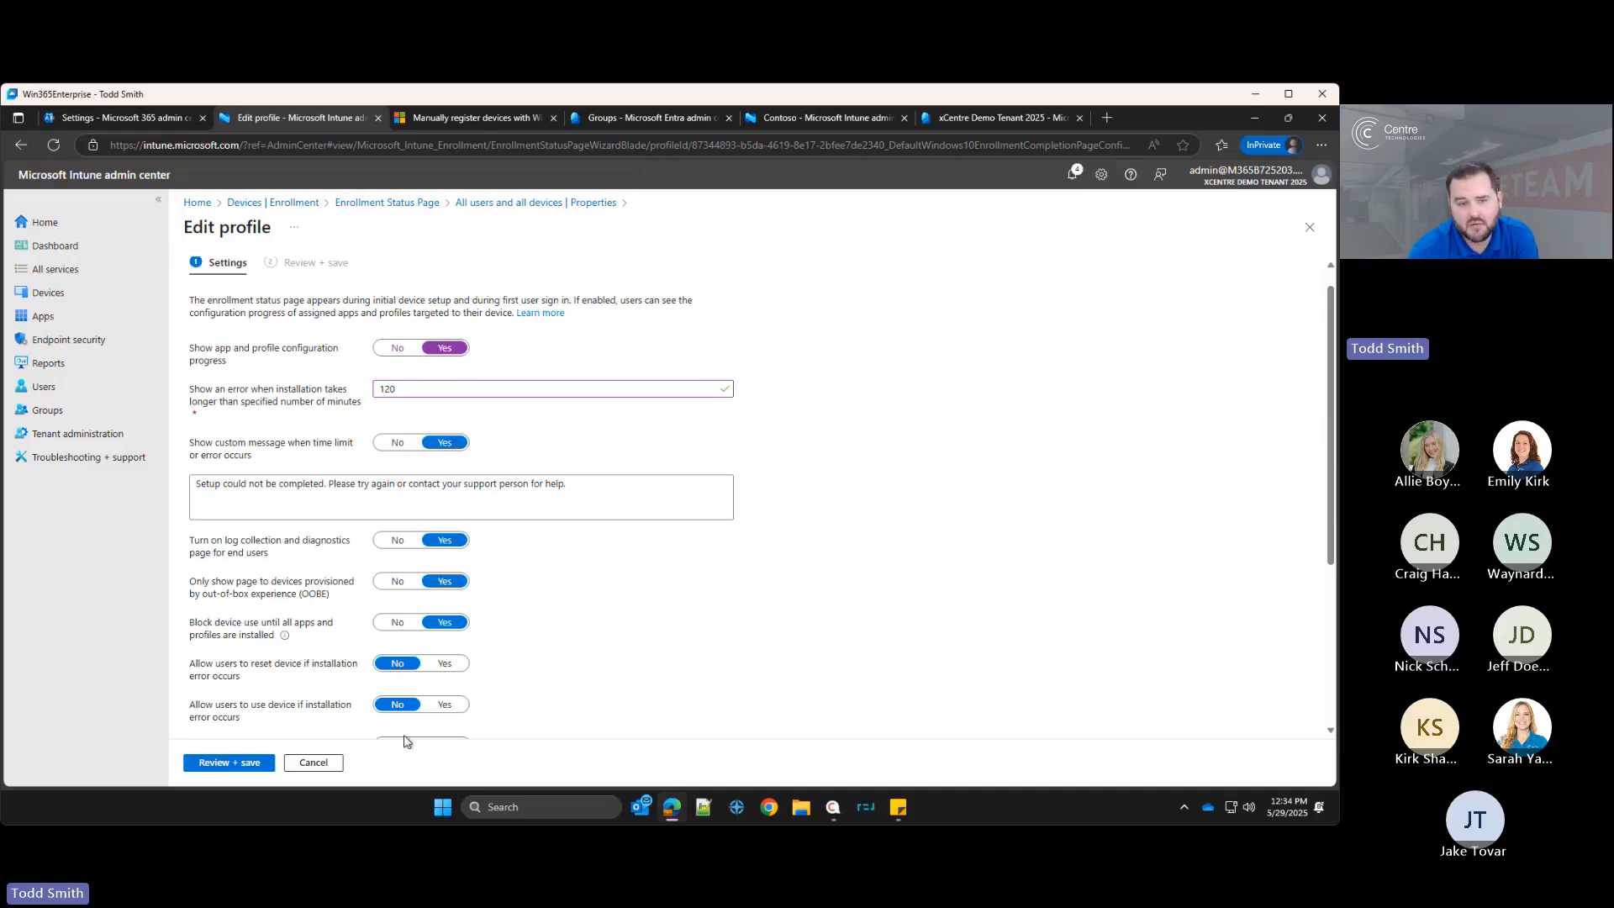
{"action": "scroll", "coordinate": [425, 664], "scroll_direction": "down", "scroll_amount": 1}
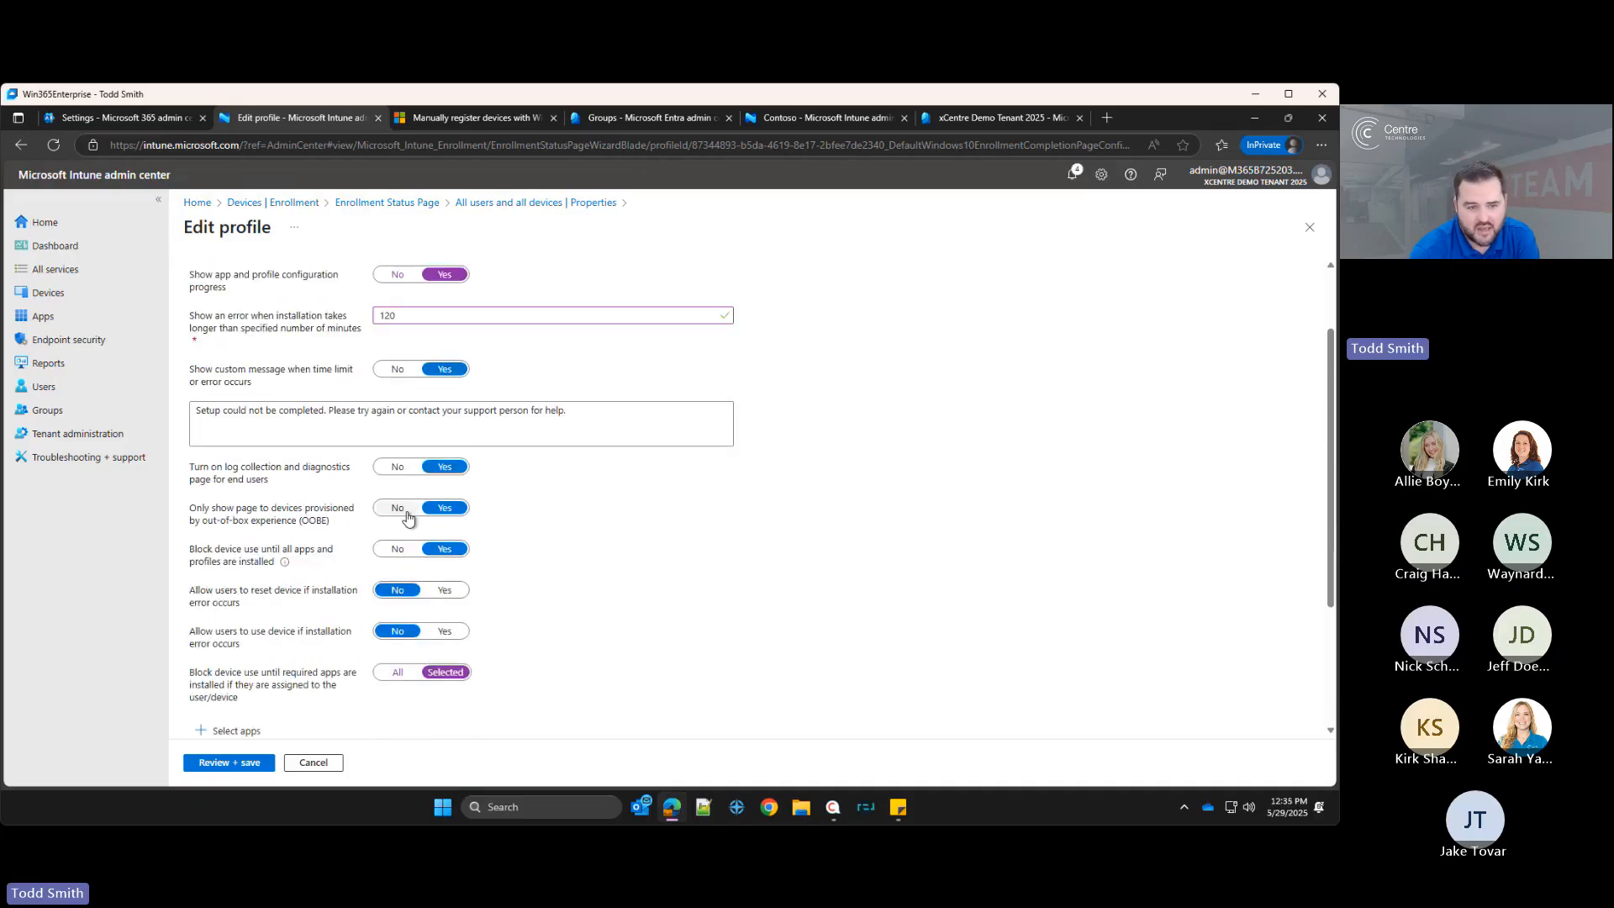
{"action": "scroll", "coordinate": [337, 668], "scroll_direction": "down", "scroll_amount": 1}
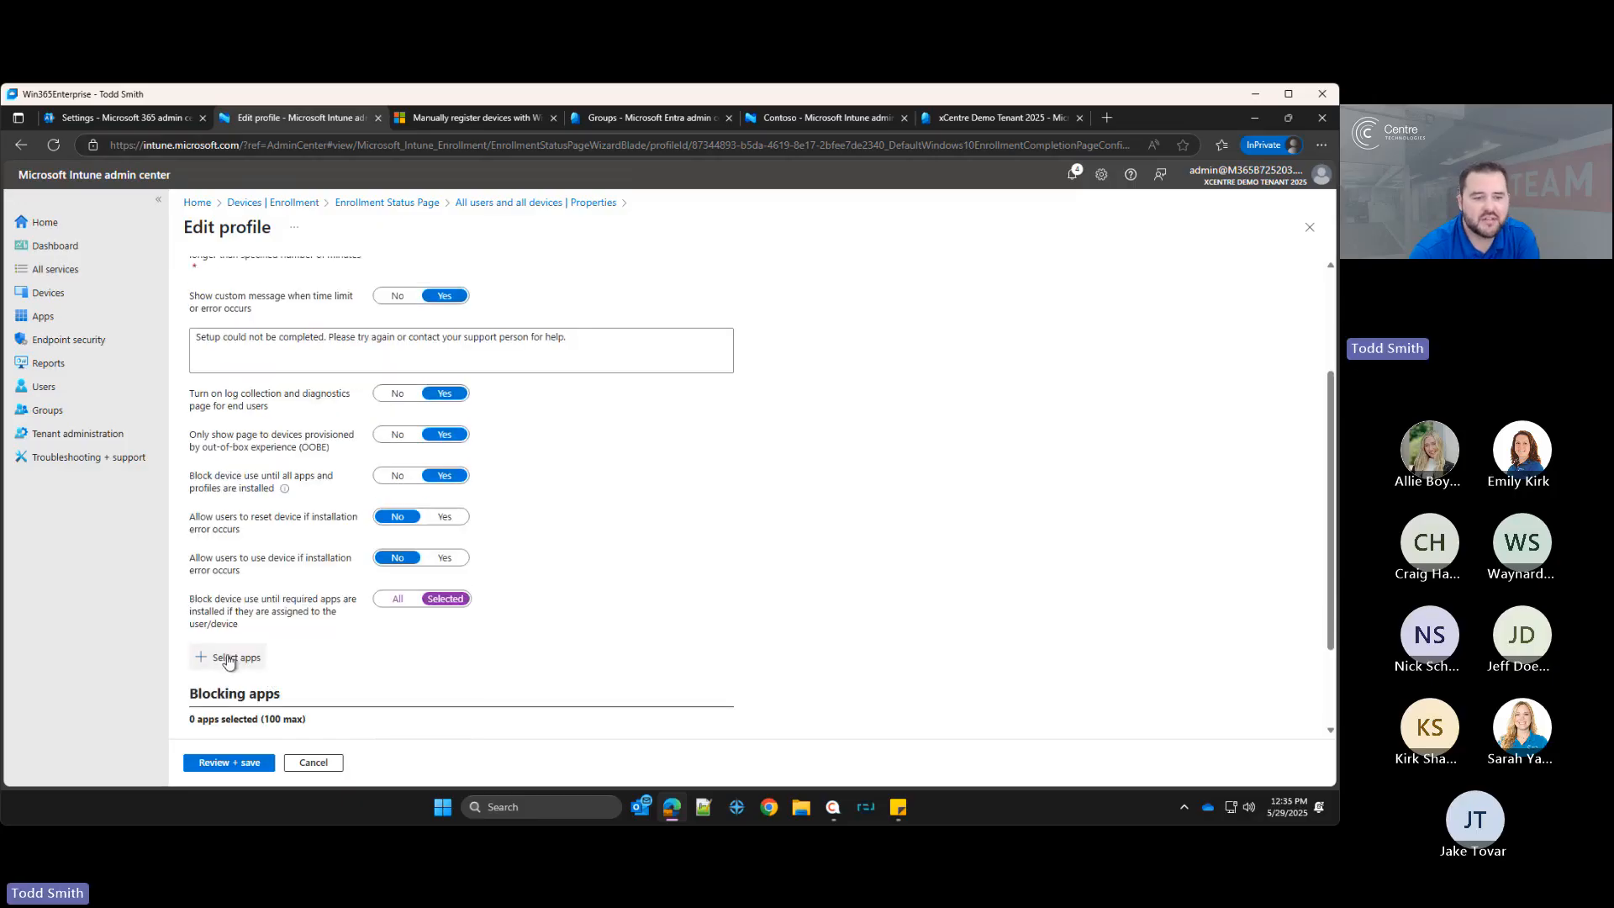
{"action": "left_click", "coordinate": [225, 657]}
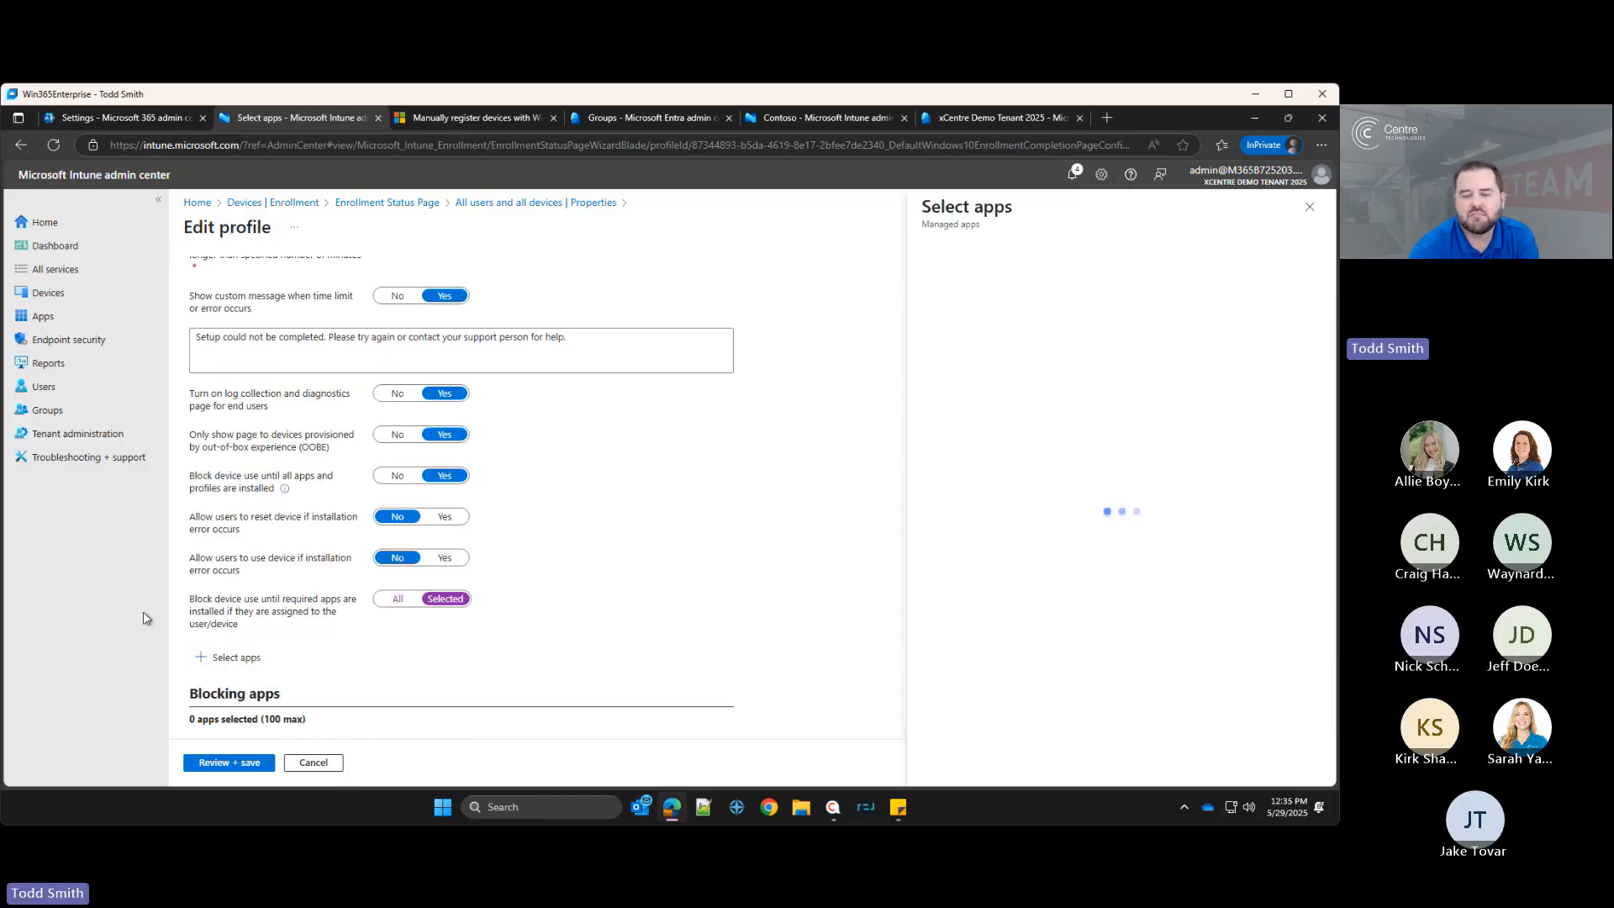
{"action": "left_click", "coordinate": [1310, 207]}
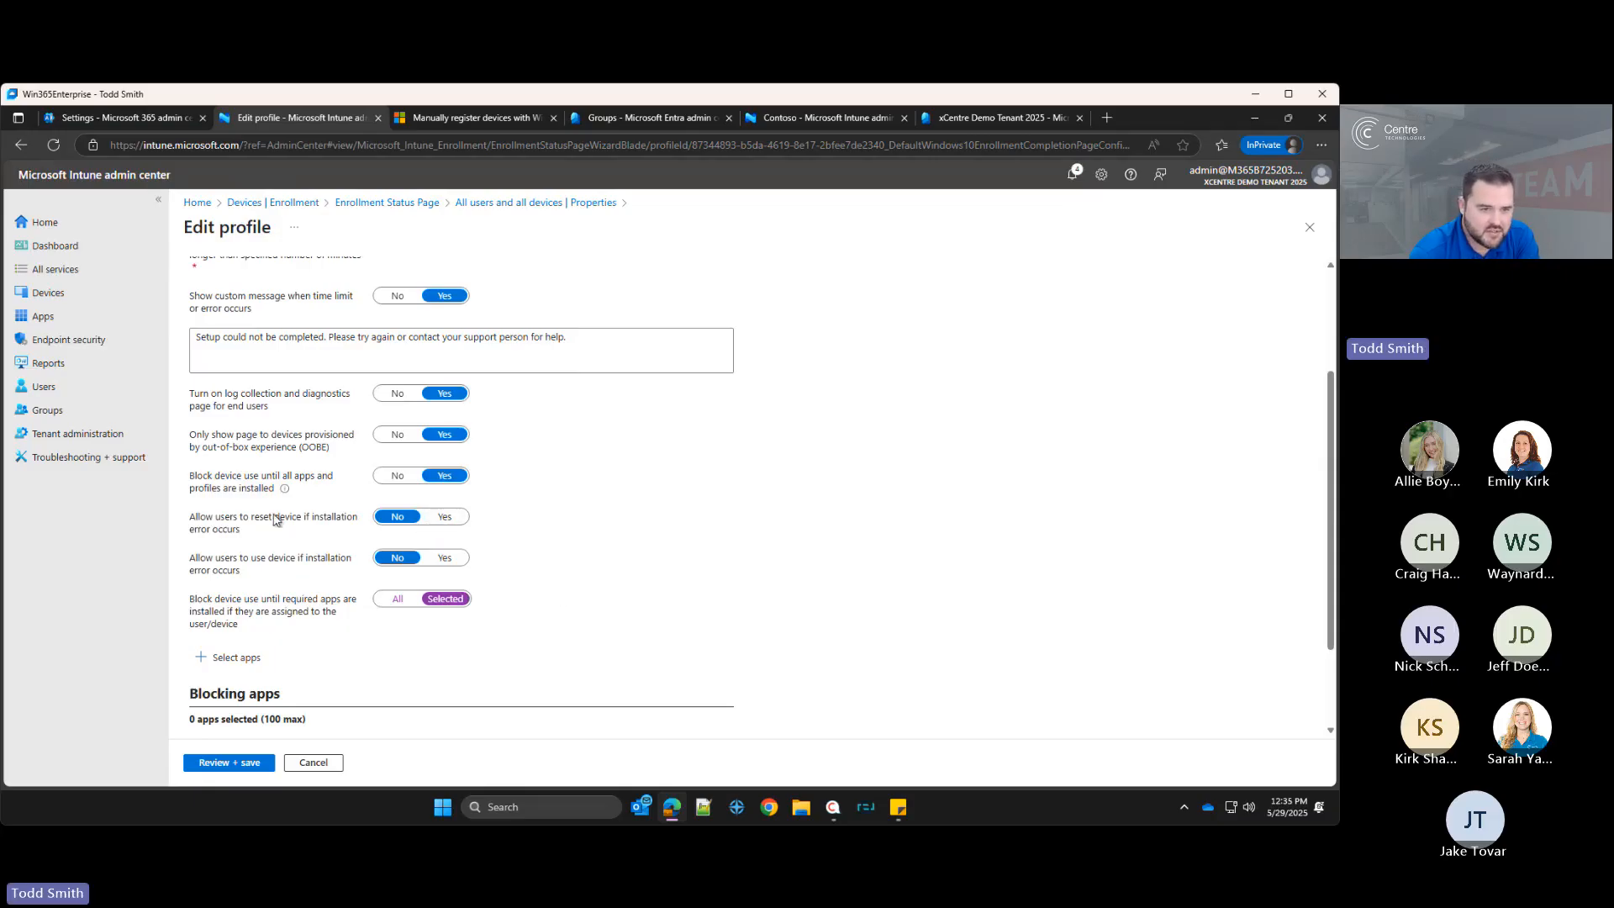
Step: Allow users to reset the device on installation error and block device use until All required apps install
{"action": "left_click", "coordinate": [444, 516]}
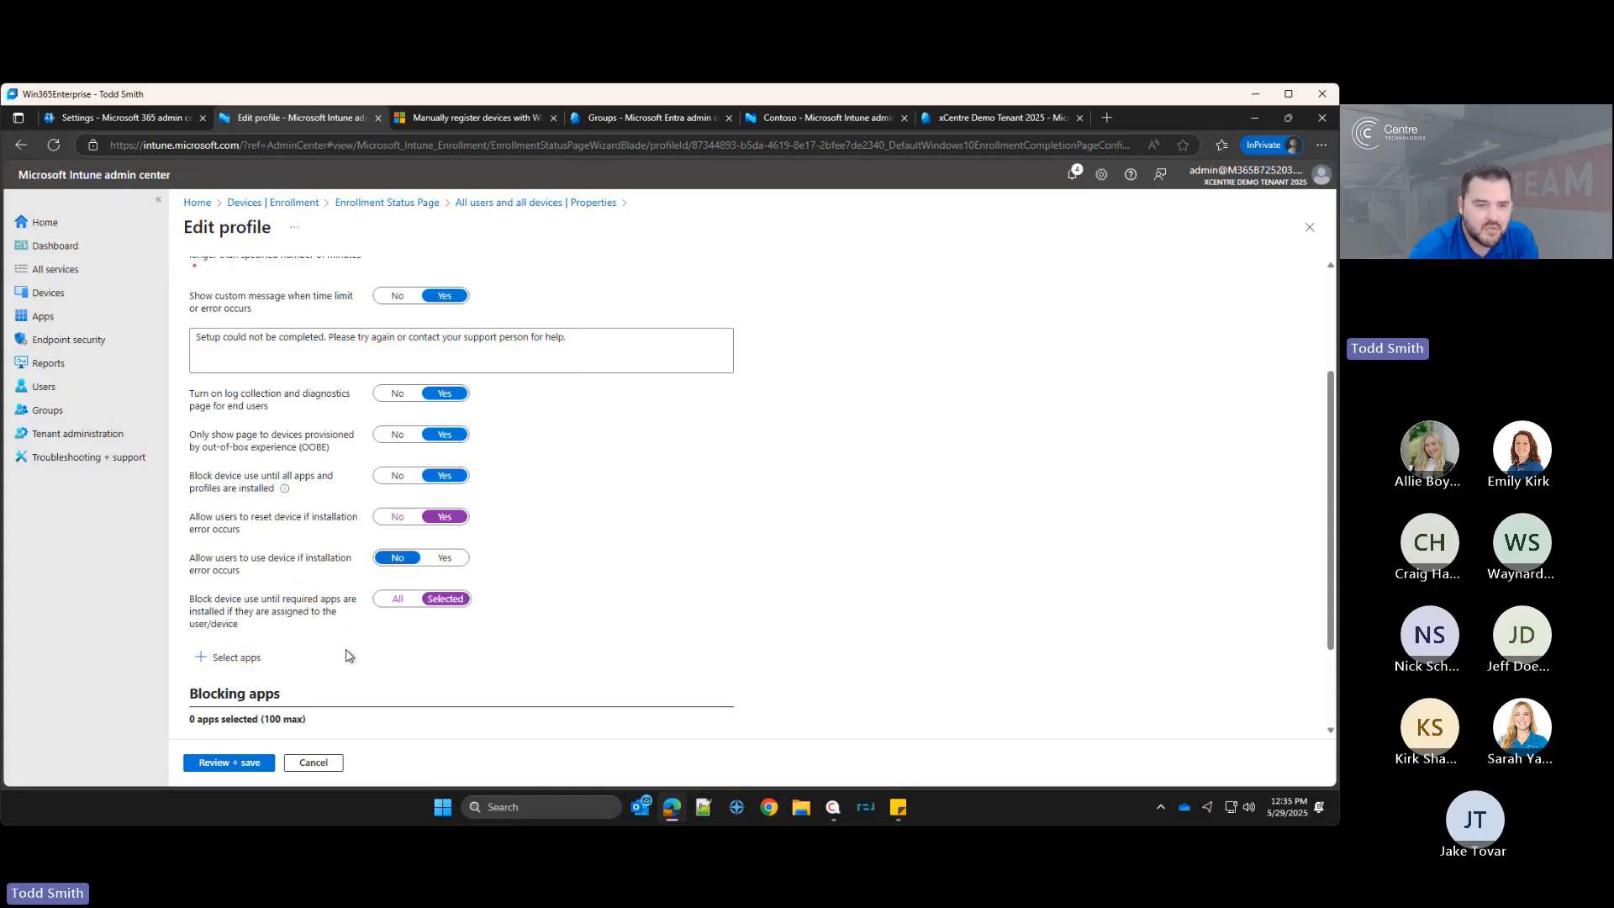
{"action": "scroll", "coordinate": [349, 655], "scroll_direction": "down", "scroll_amount": 2}
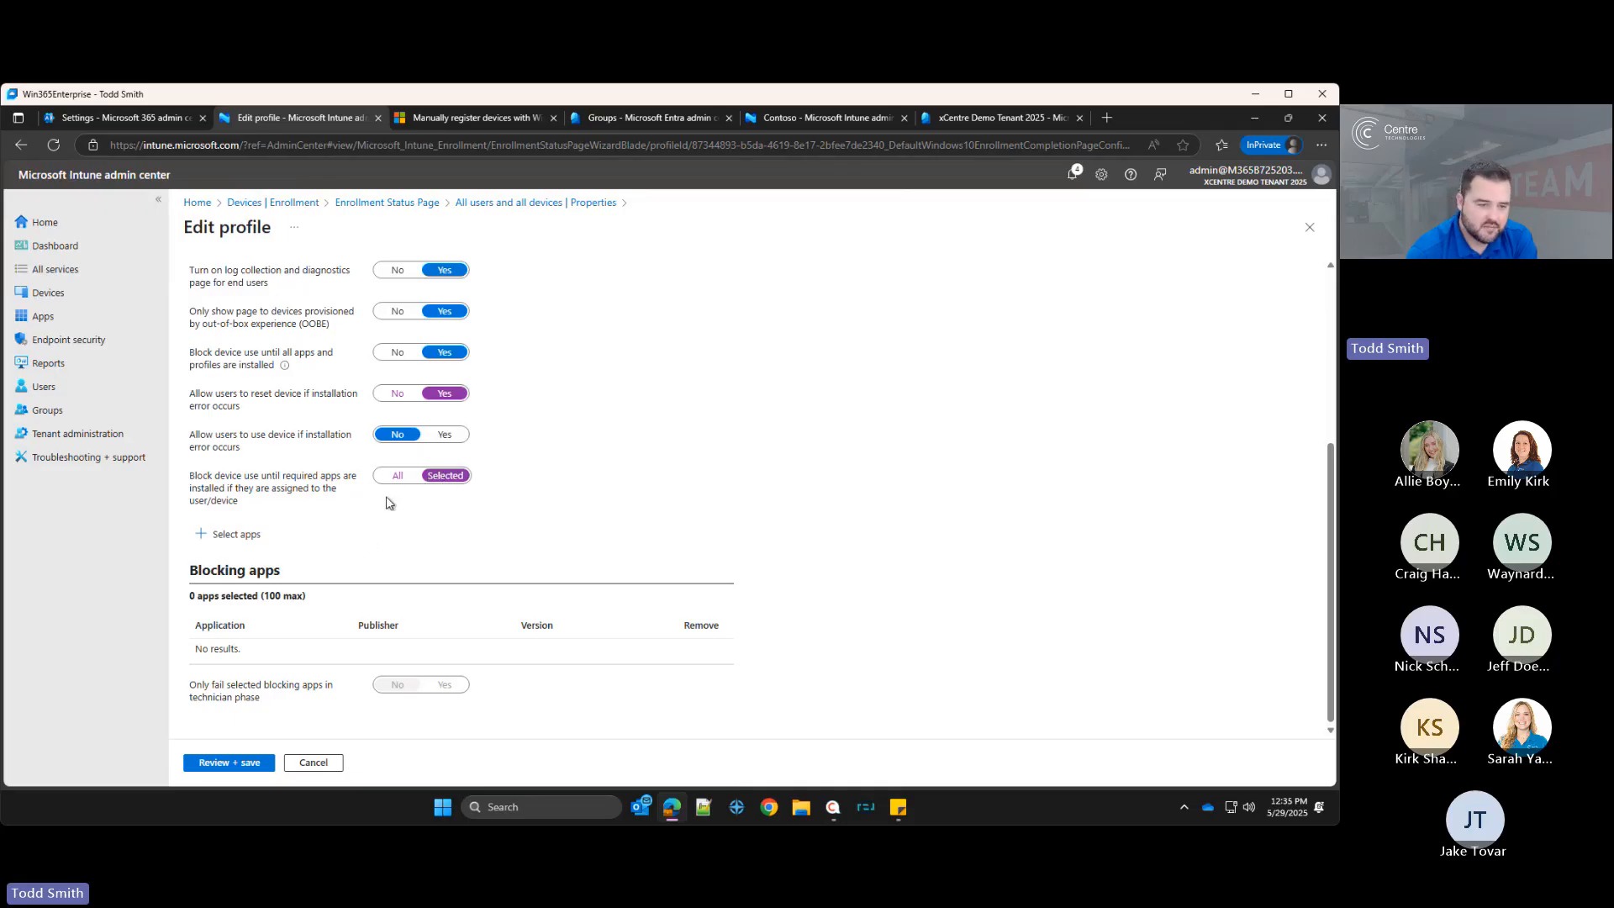
{"action": "left_click", "coordinate": [396, 476]}
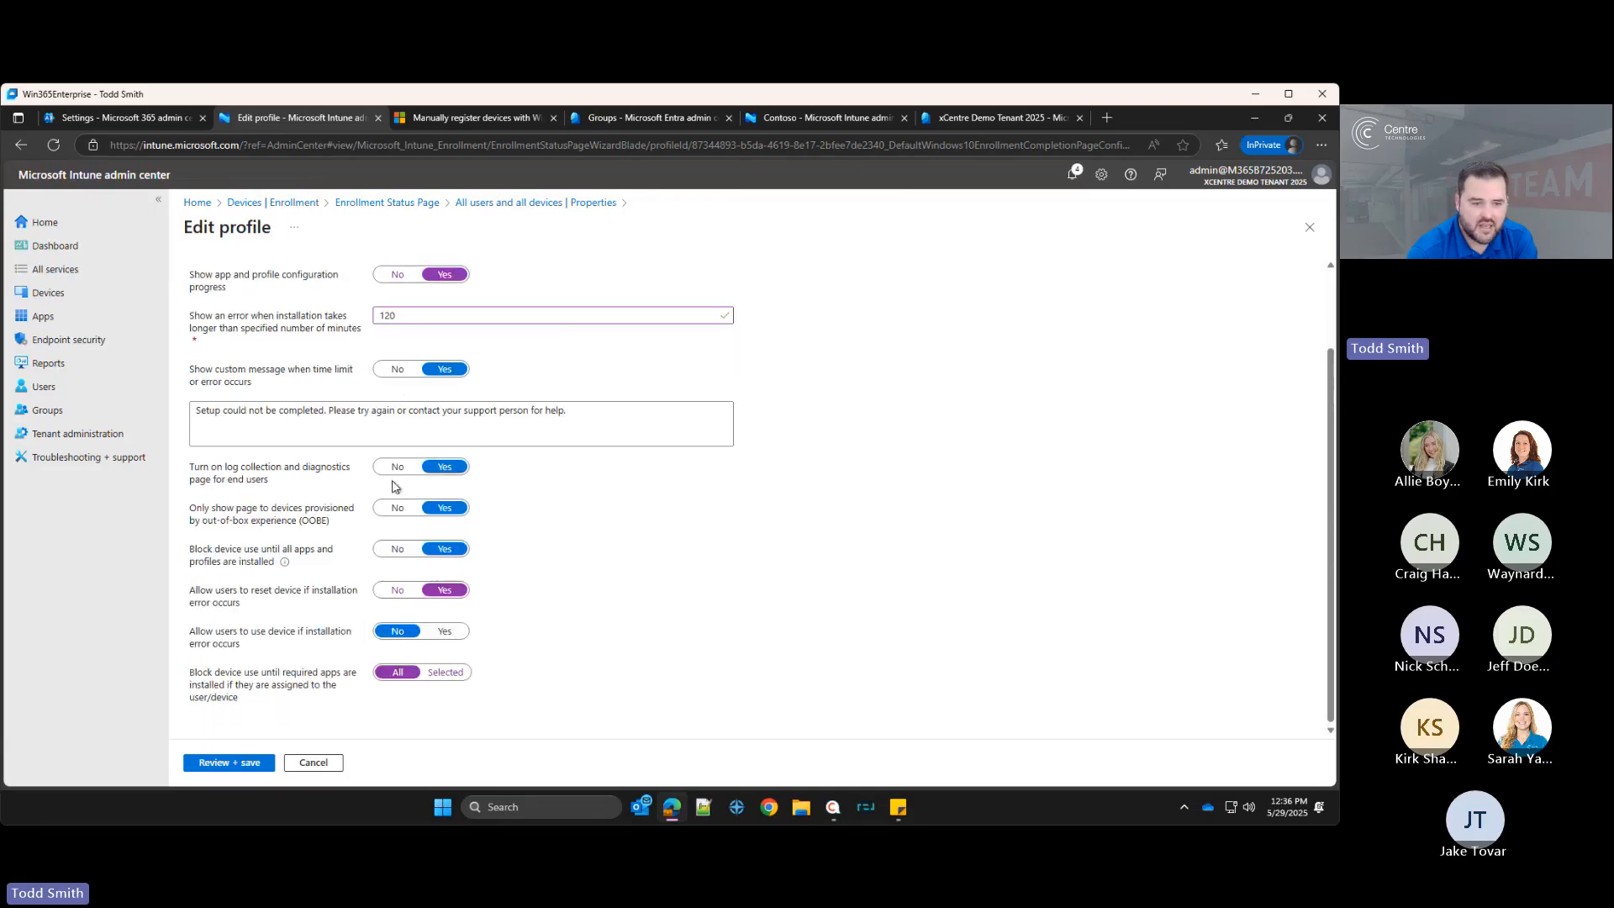
Step: Save the Enrollment Status Page profile changes
{"action": "scroll", "coordinate": [311, 420], "scroll_direction": "up", "scroll_amount": 2}
{"action": "scroll", "coordinate": [317, 507], "scroll_direction": "down", "scroll_amount": 2}
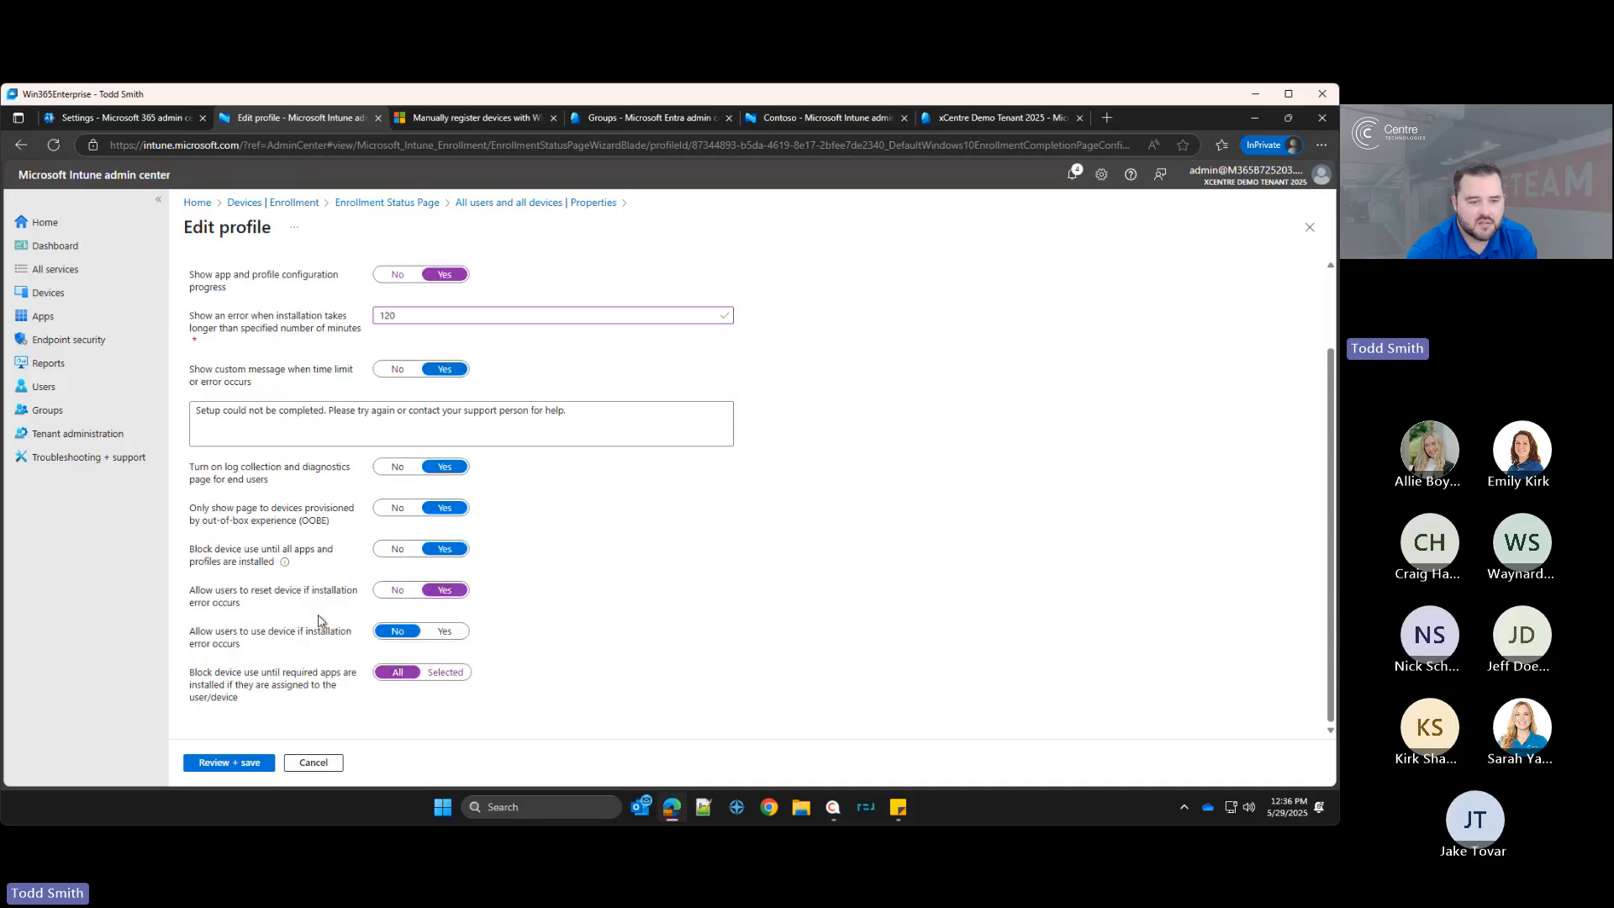
{"action": "left_click", "coordinate": [232, 762]}
{"action": "left_click", "coordinate": [213, 764]}
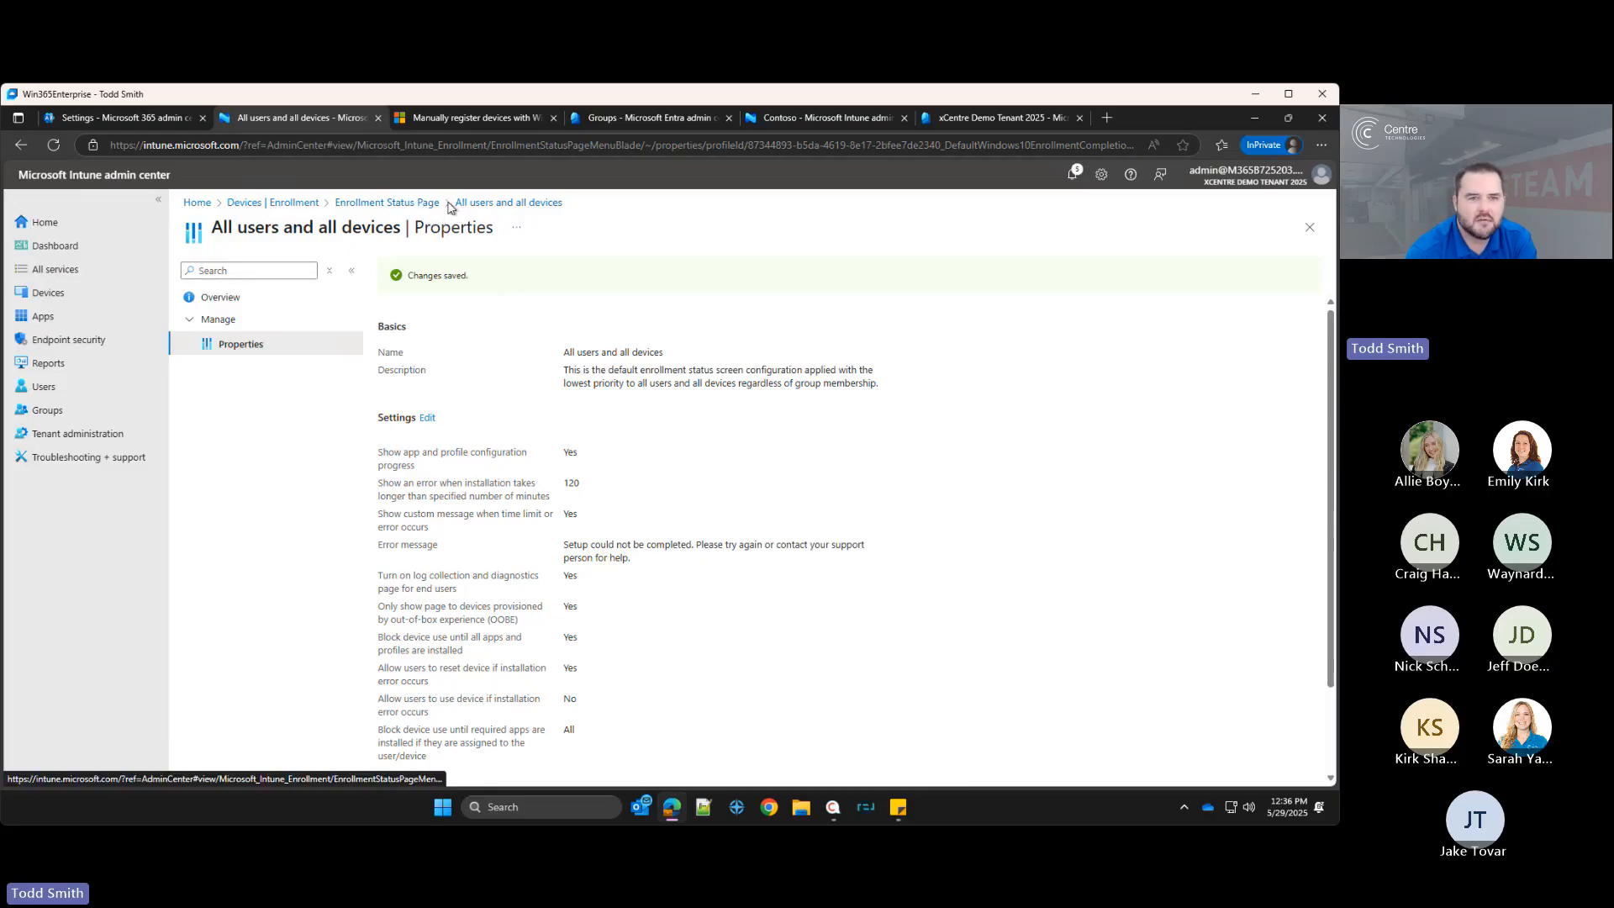
Step: Go back to Enrollment and open the device configuration policies list
{"action": "left_click", "coordinate": [400, 205]}
{"action": "left_click", "coordinate": [288, 205]}
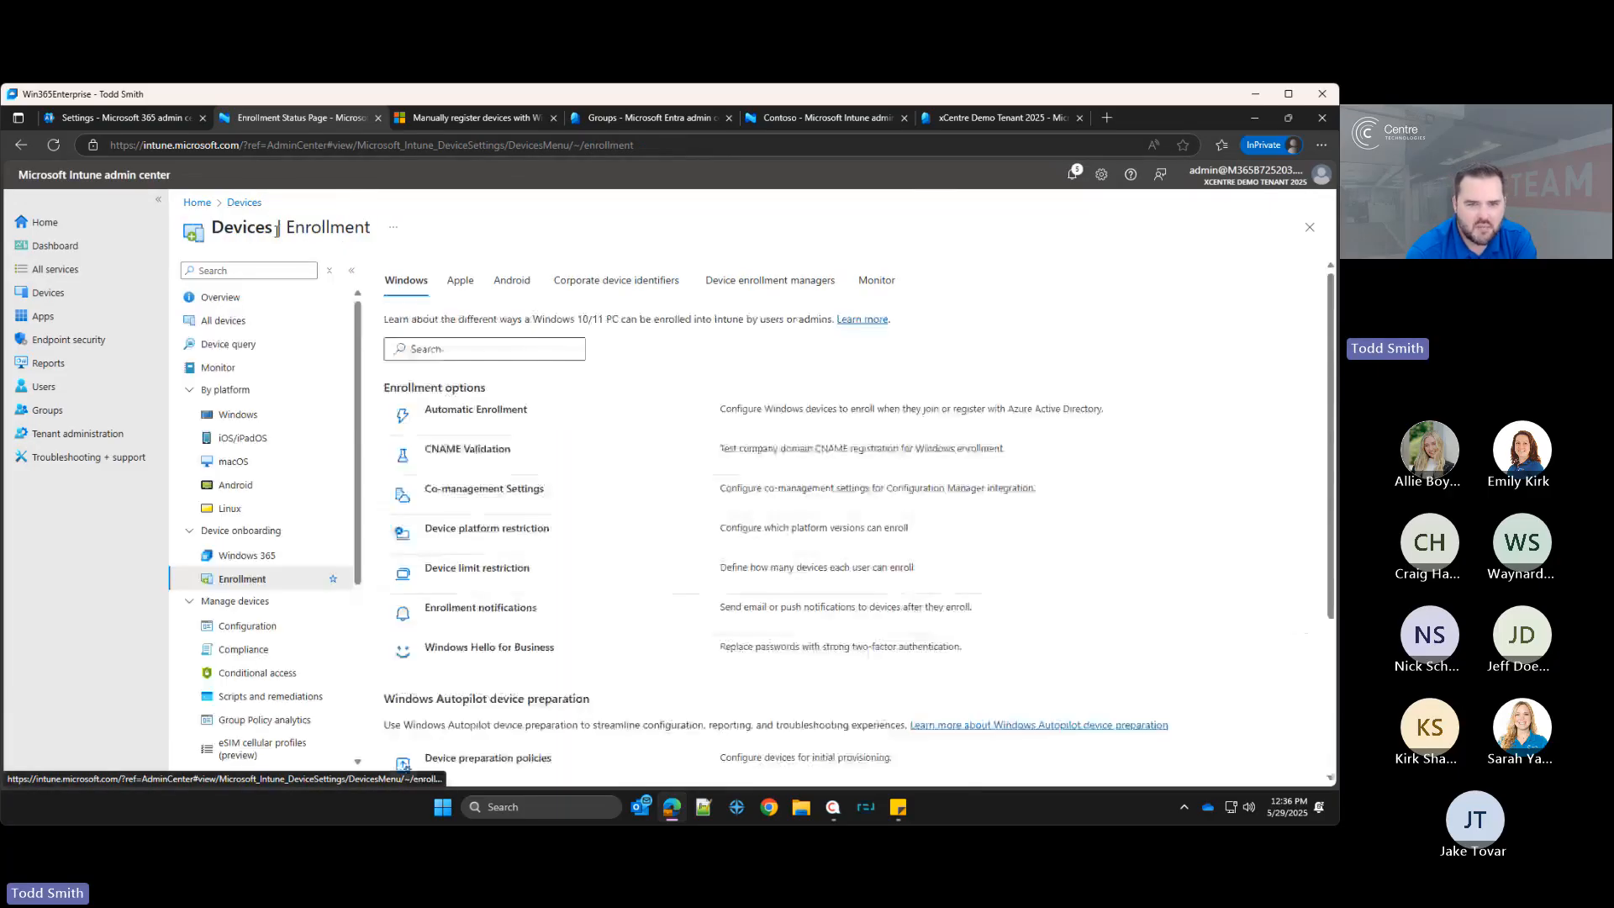
{"action": "scroll", "coordinate": [583, 470], "scroll_direction": "down", "scroll_amount": 5}
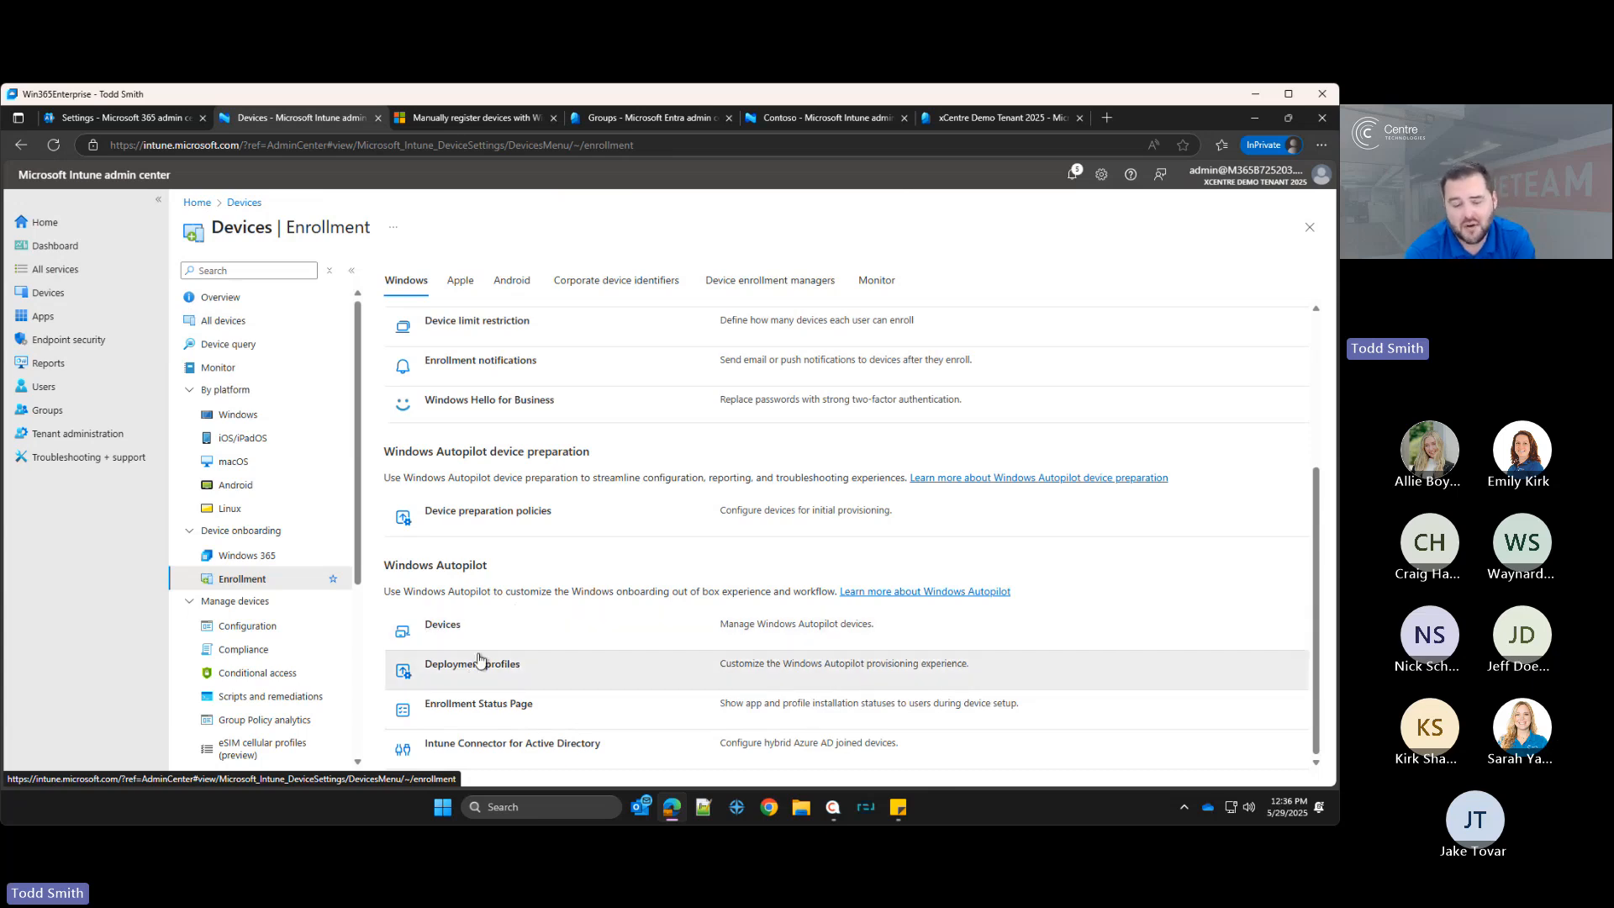
{"action": "left_click", "coordinate": [258, 634]}
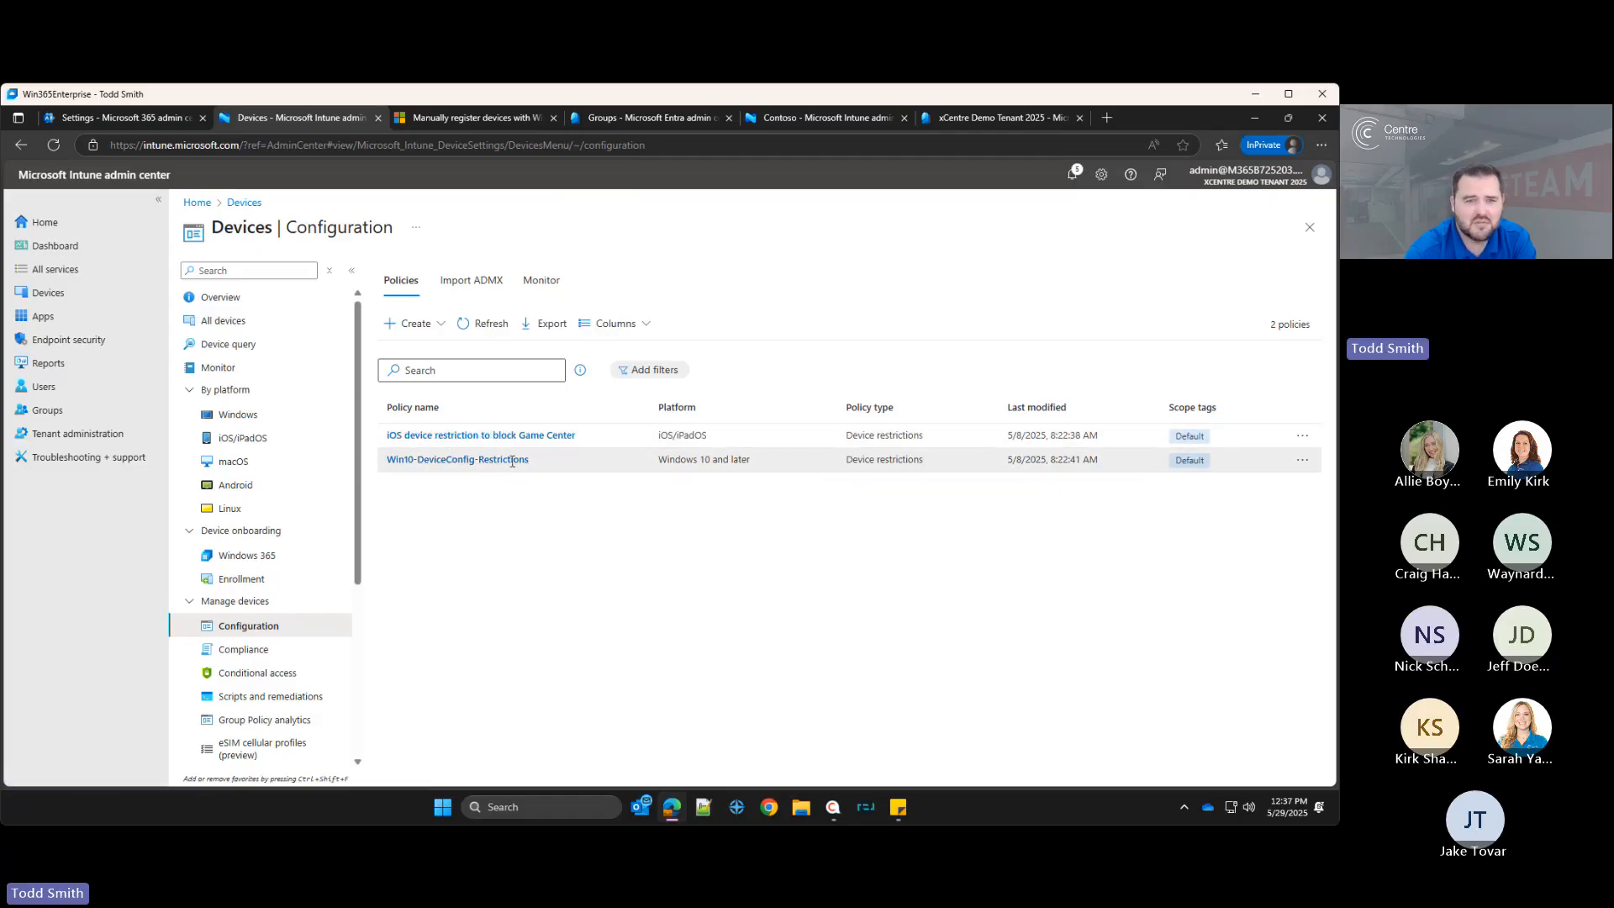
{"action": "left_click", "coordinate": [416, 331]}
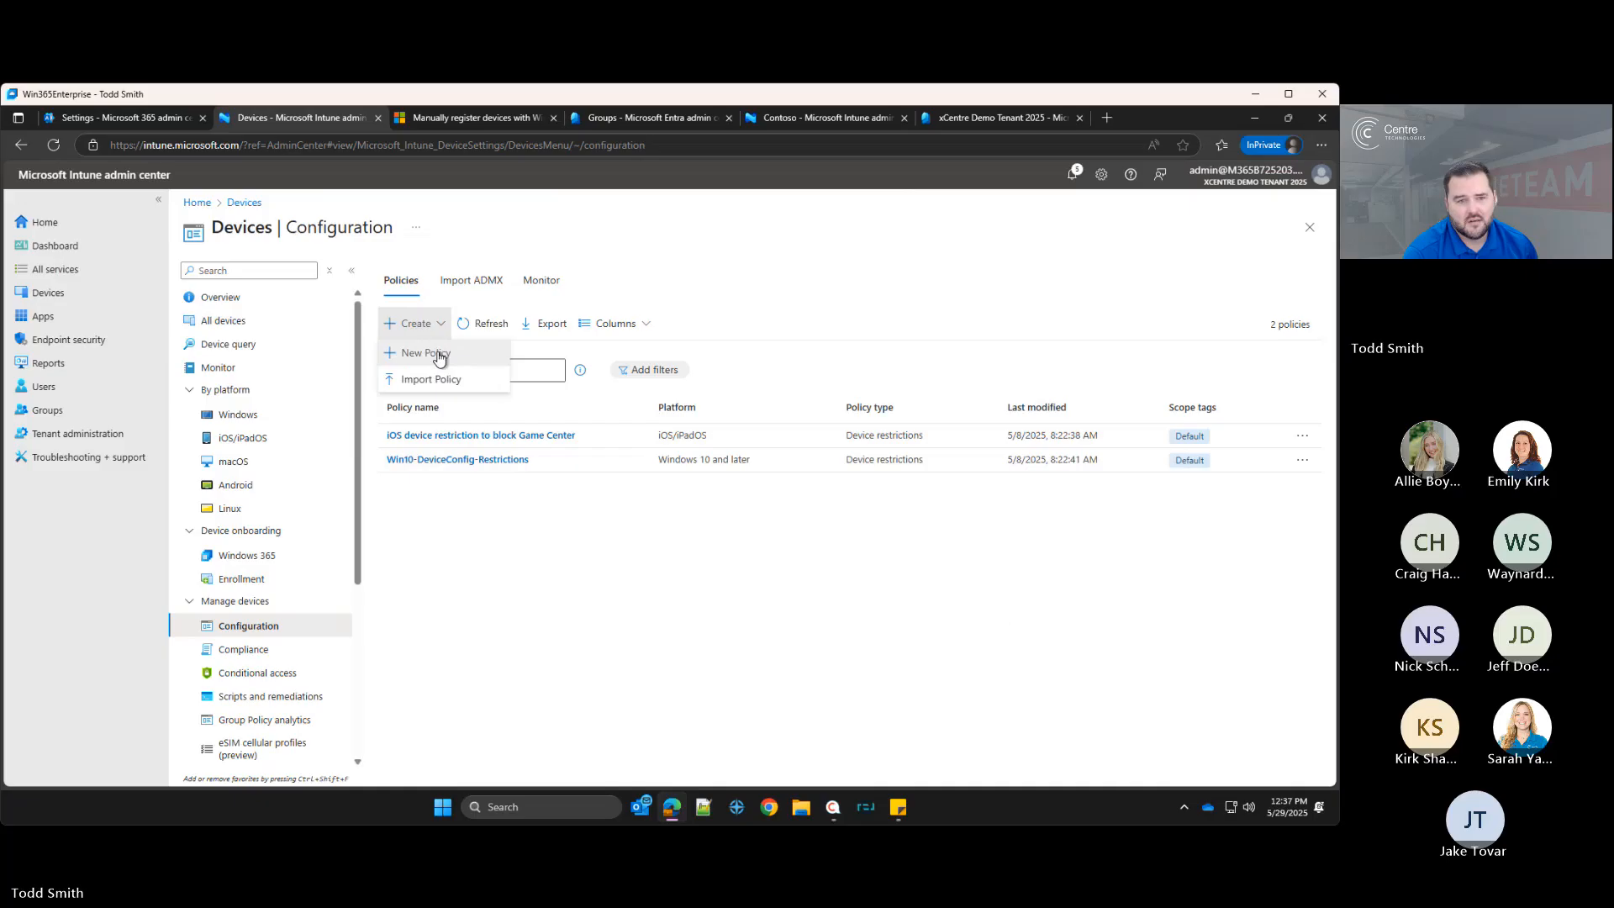
{"action": "left_click", "coordinate": [438, 358]}
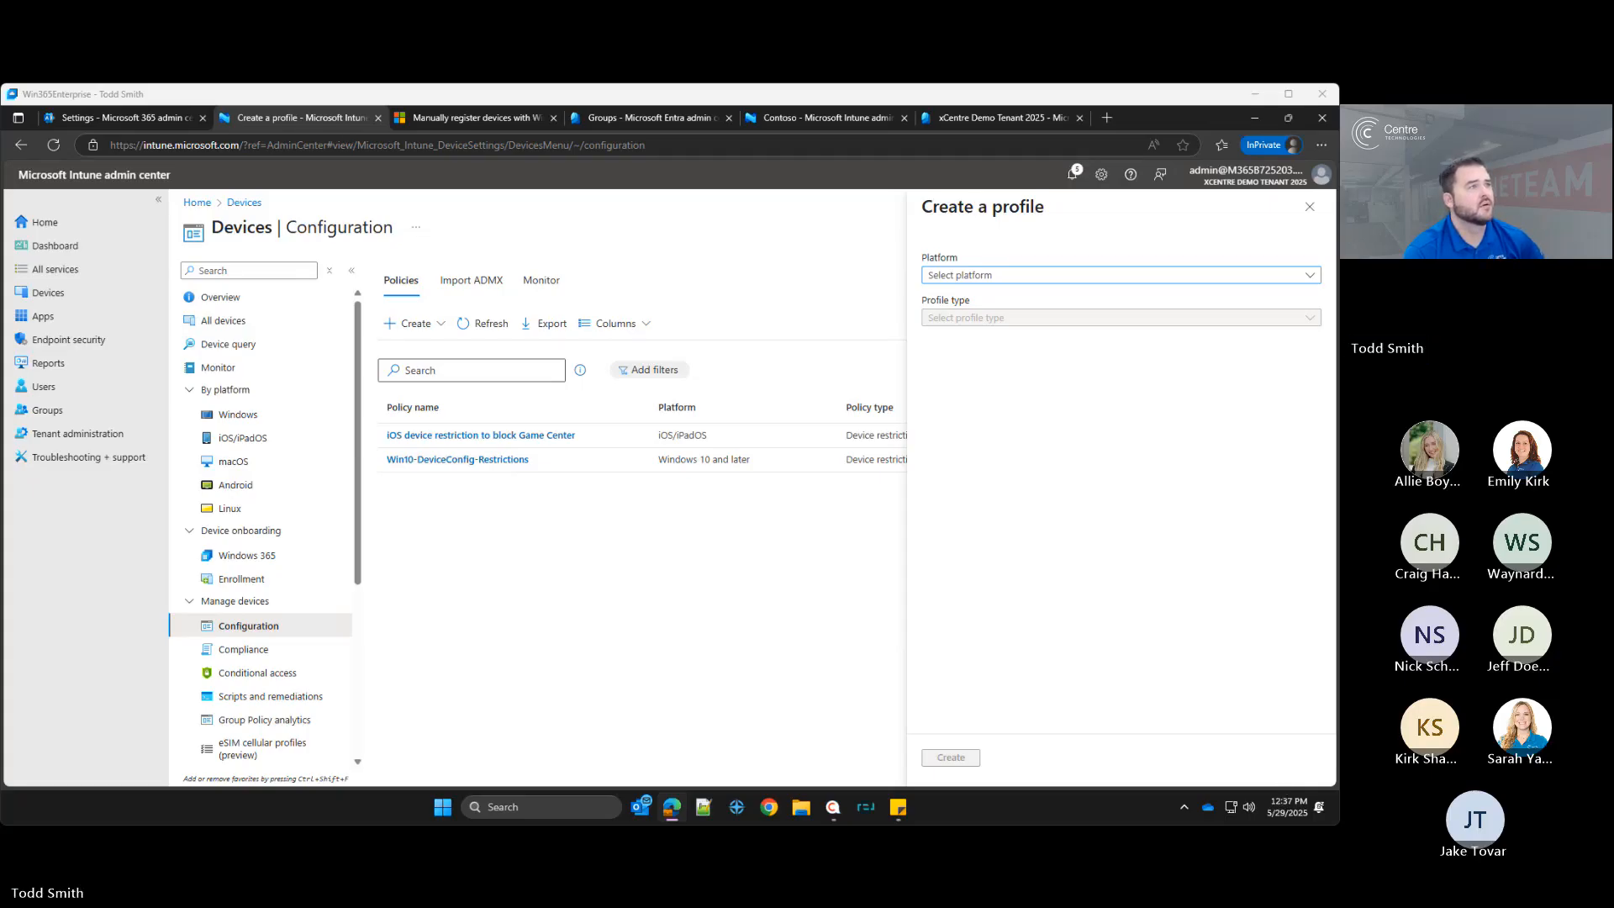
{"action": "left_click", "coordinate": [1039, 275]}
{"action": "left_click", "coordinate": [978, 414]}
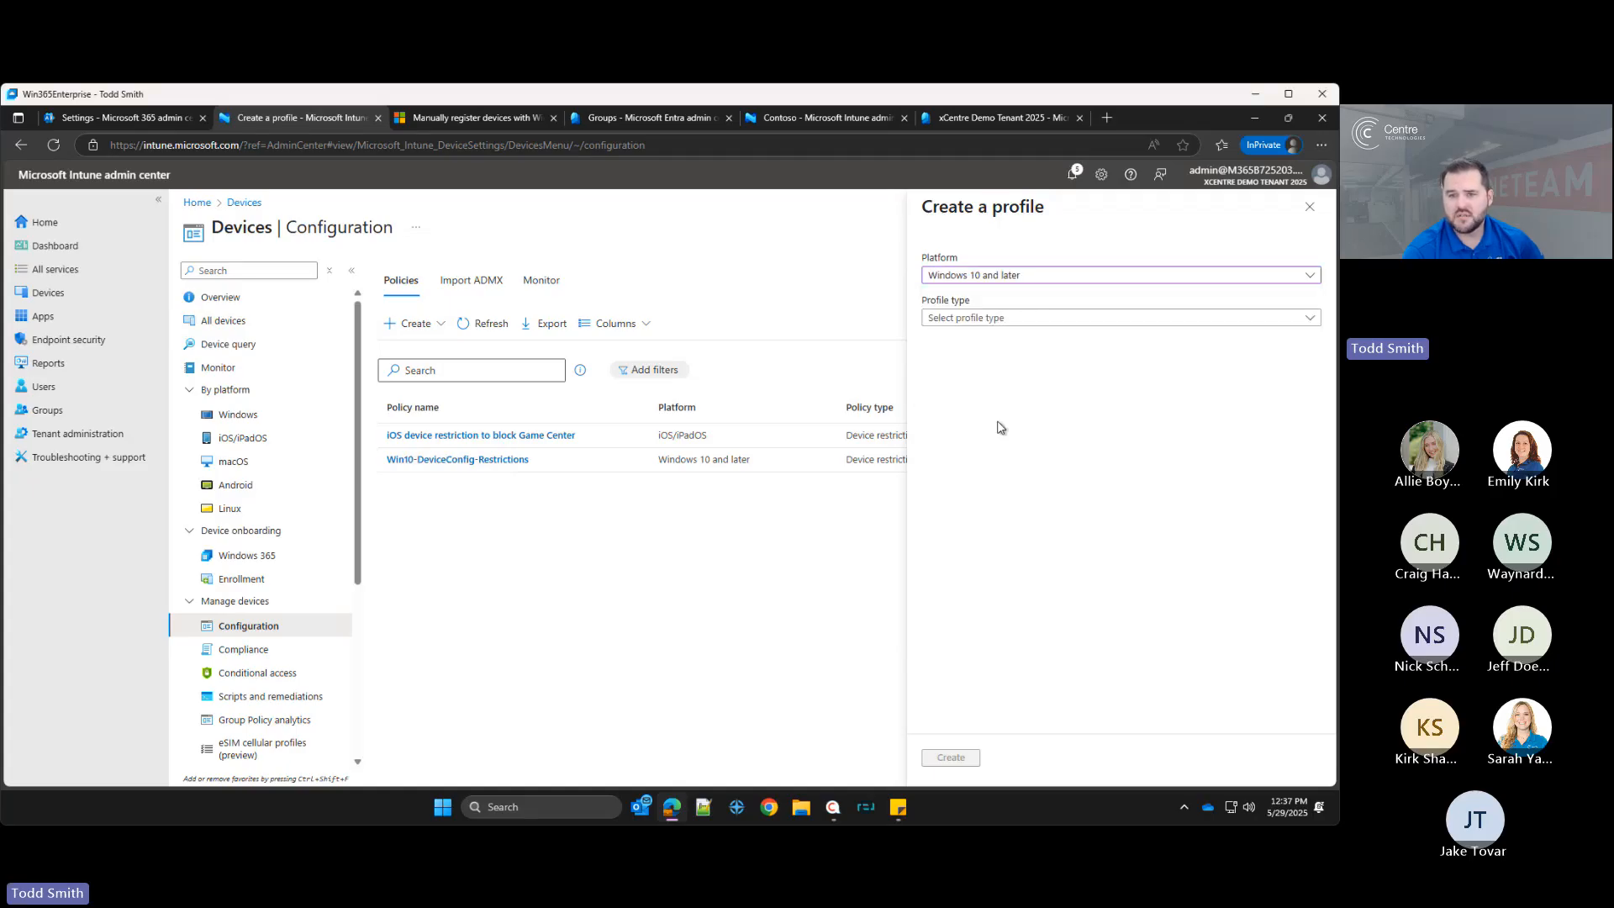
{"action": "left_click", "coordinate": [964, 317]}
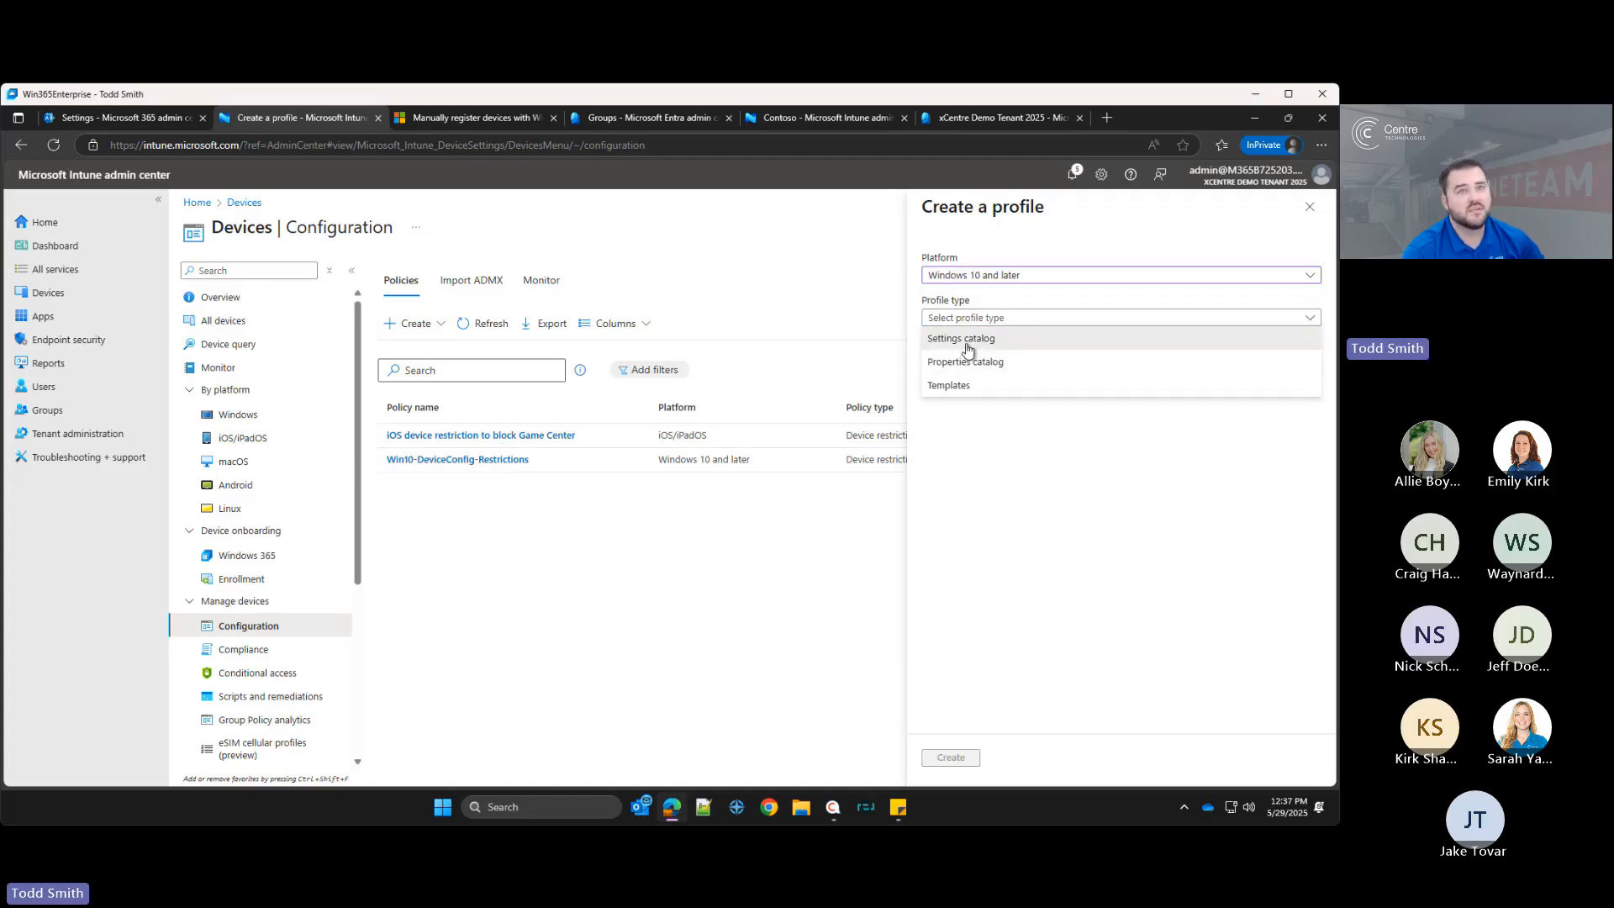
{"action": "left_click", "coordinate": [968, 343]}
{"action": "left_click", "coordinate": [951, 757]}
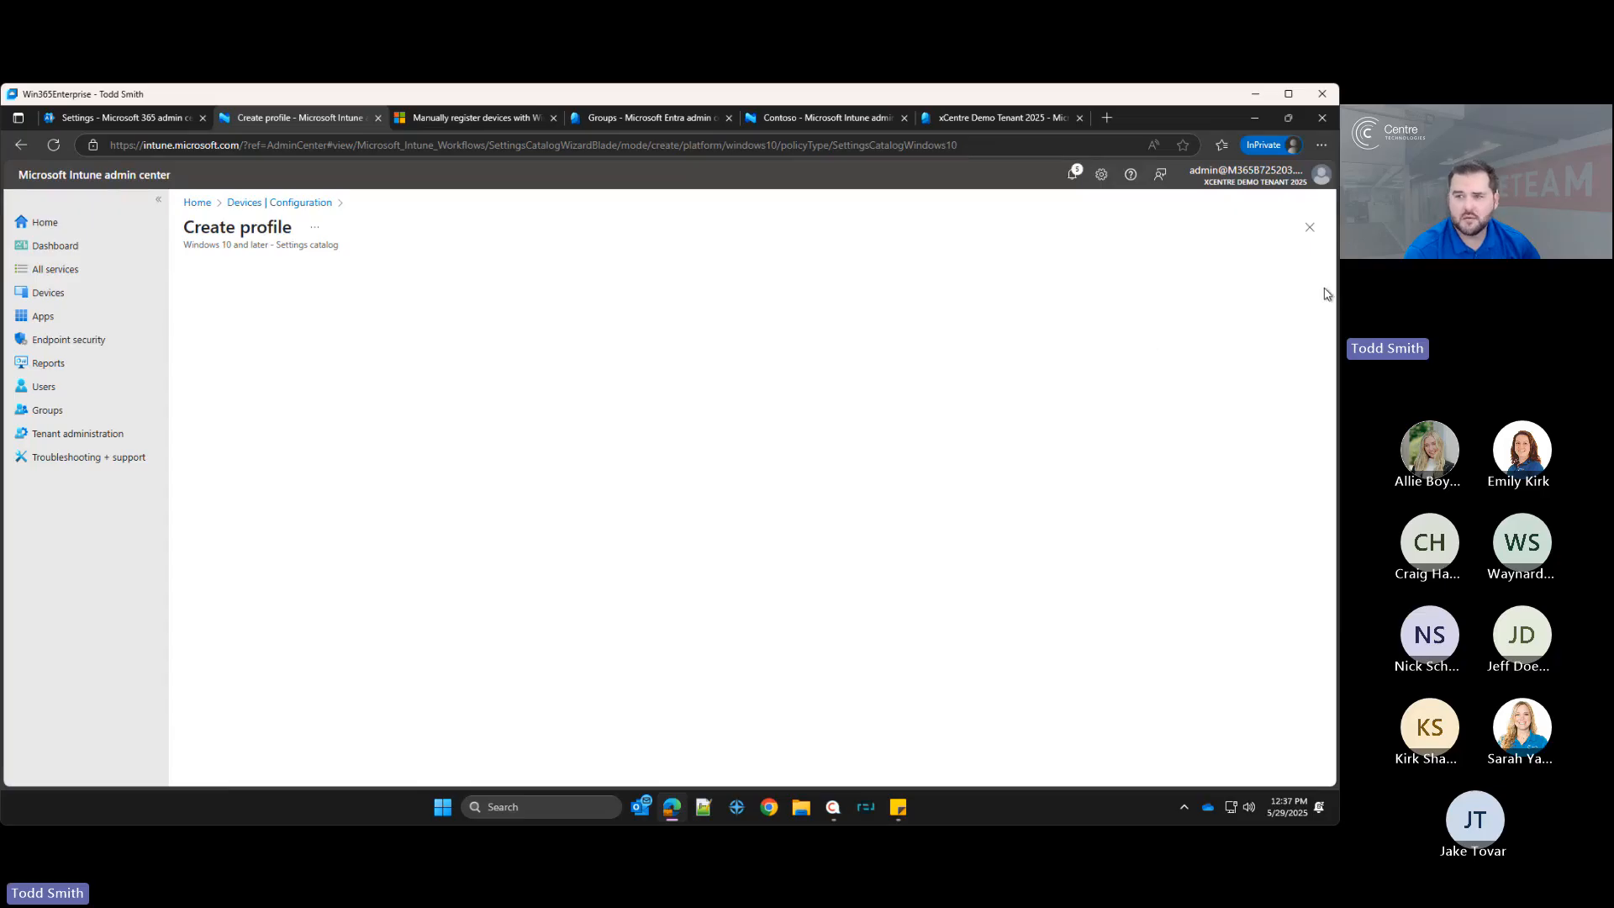
{"action": "left_click", "coordinate": [1309, 227]}
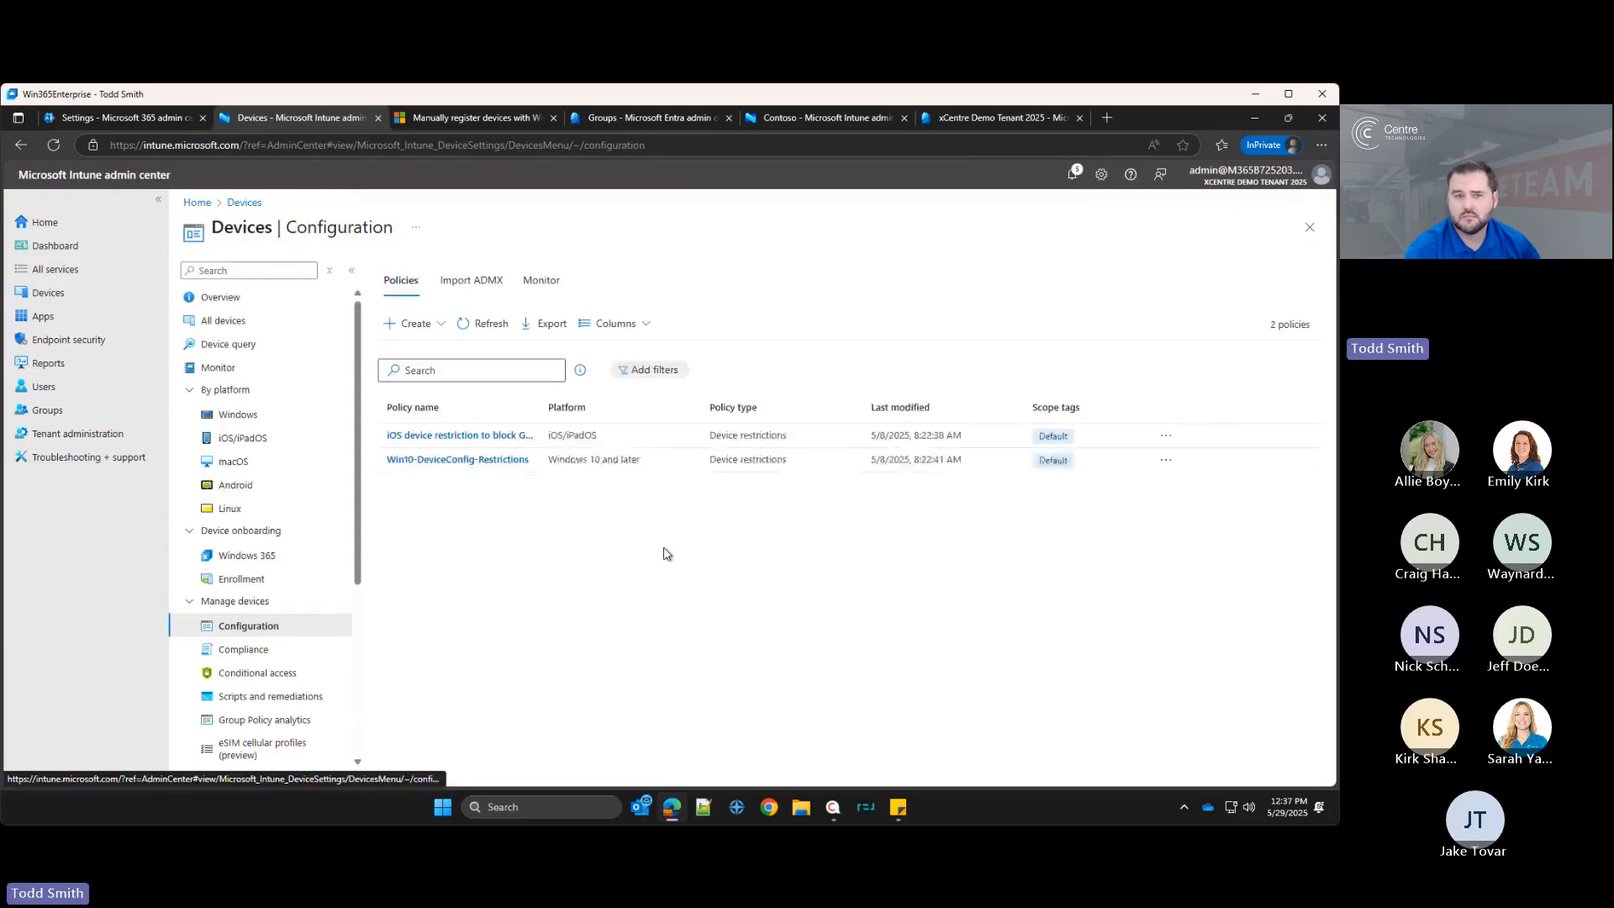
Step: Create a new configuration profile for Windows 10 and later using the Settings catalog type
{"action": "left_click", "coordinate": [412, 322]}
{"action": "left_click", "coordinate": [420, 344]}
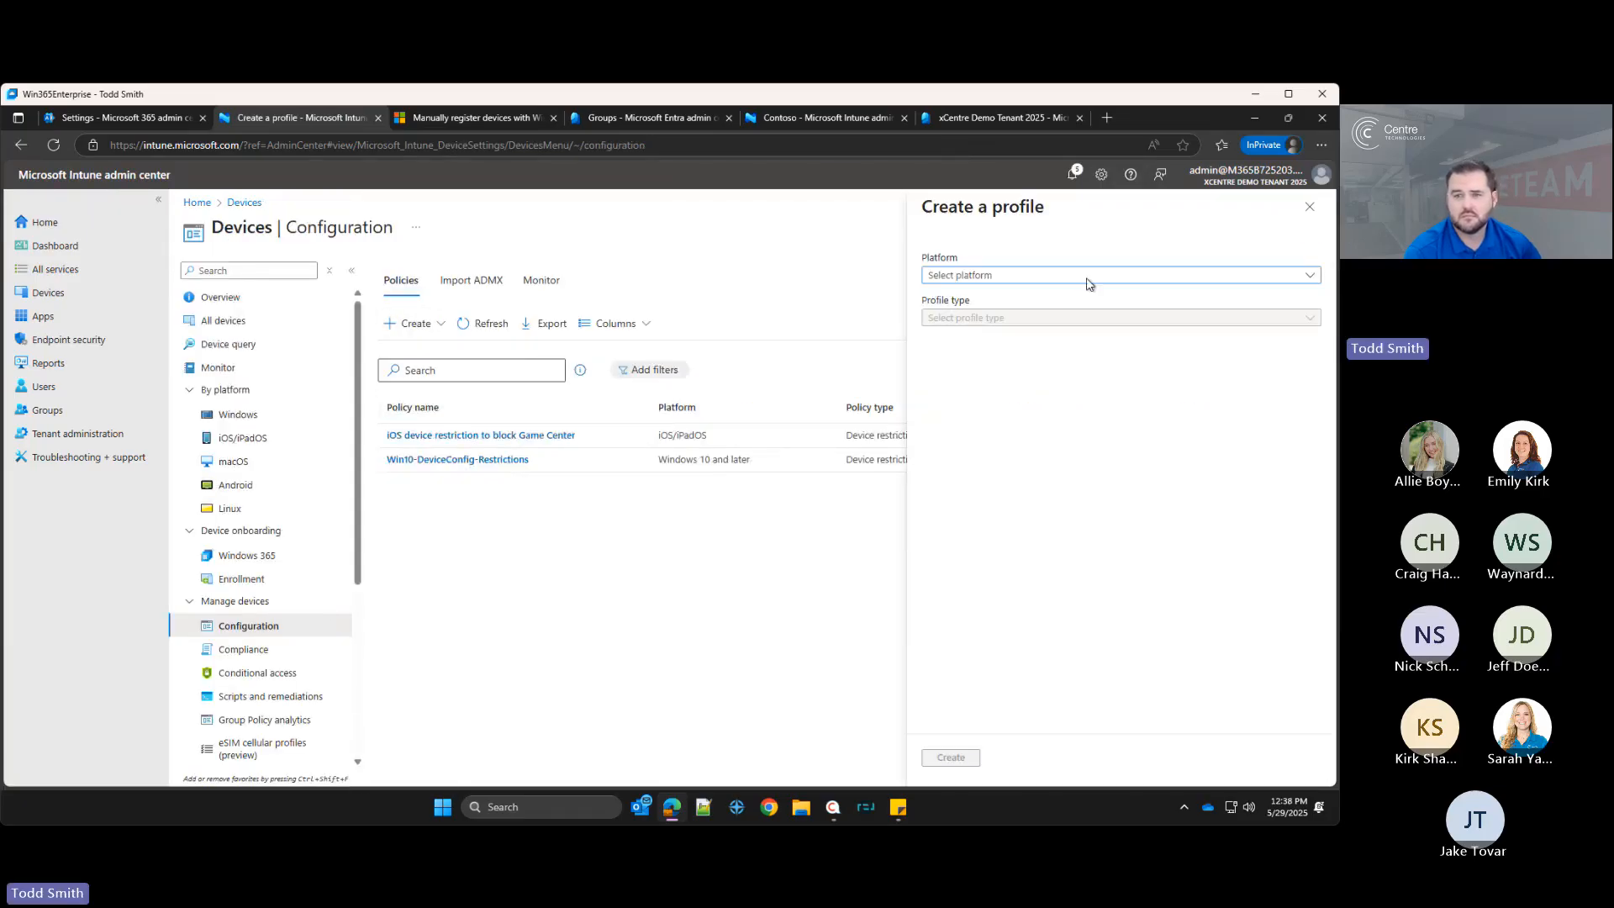
{"action": "left_click", "coordinate": [1076, 278]}
{"action": "left_click", "coordinate": [980, 414]}
{"action": "left_click", "coordinate": [970, 317]}
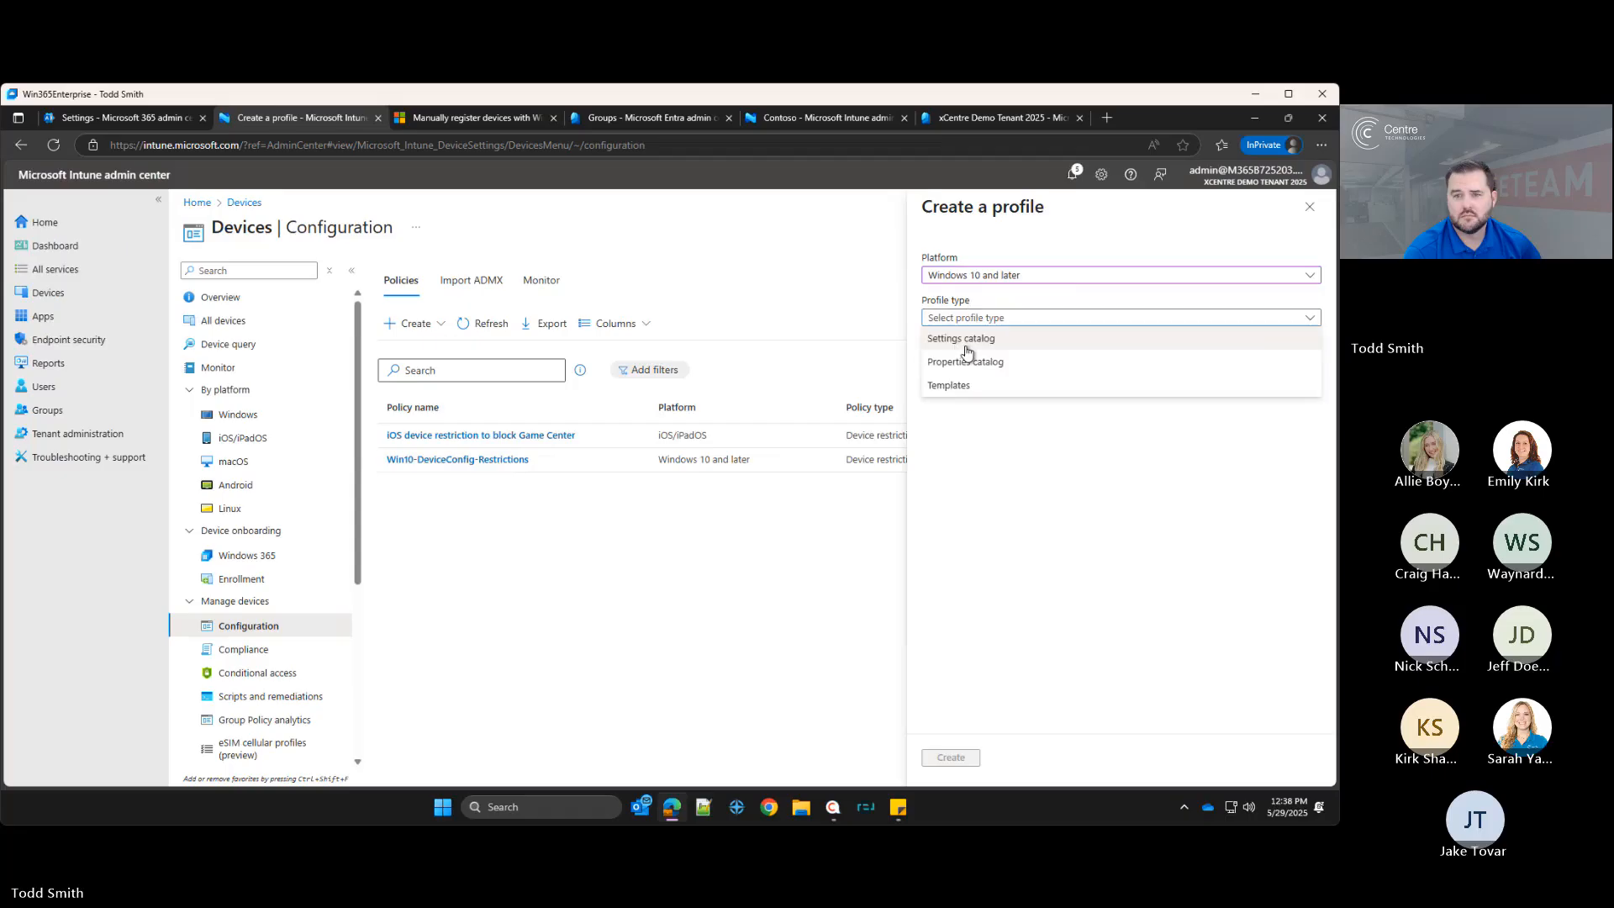
{"action": "left_click", "coordinate": [967, 340]}
{"action": "left_click", "coordinate": [970, 760]}
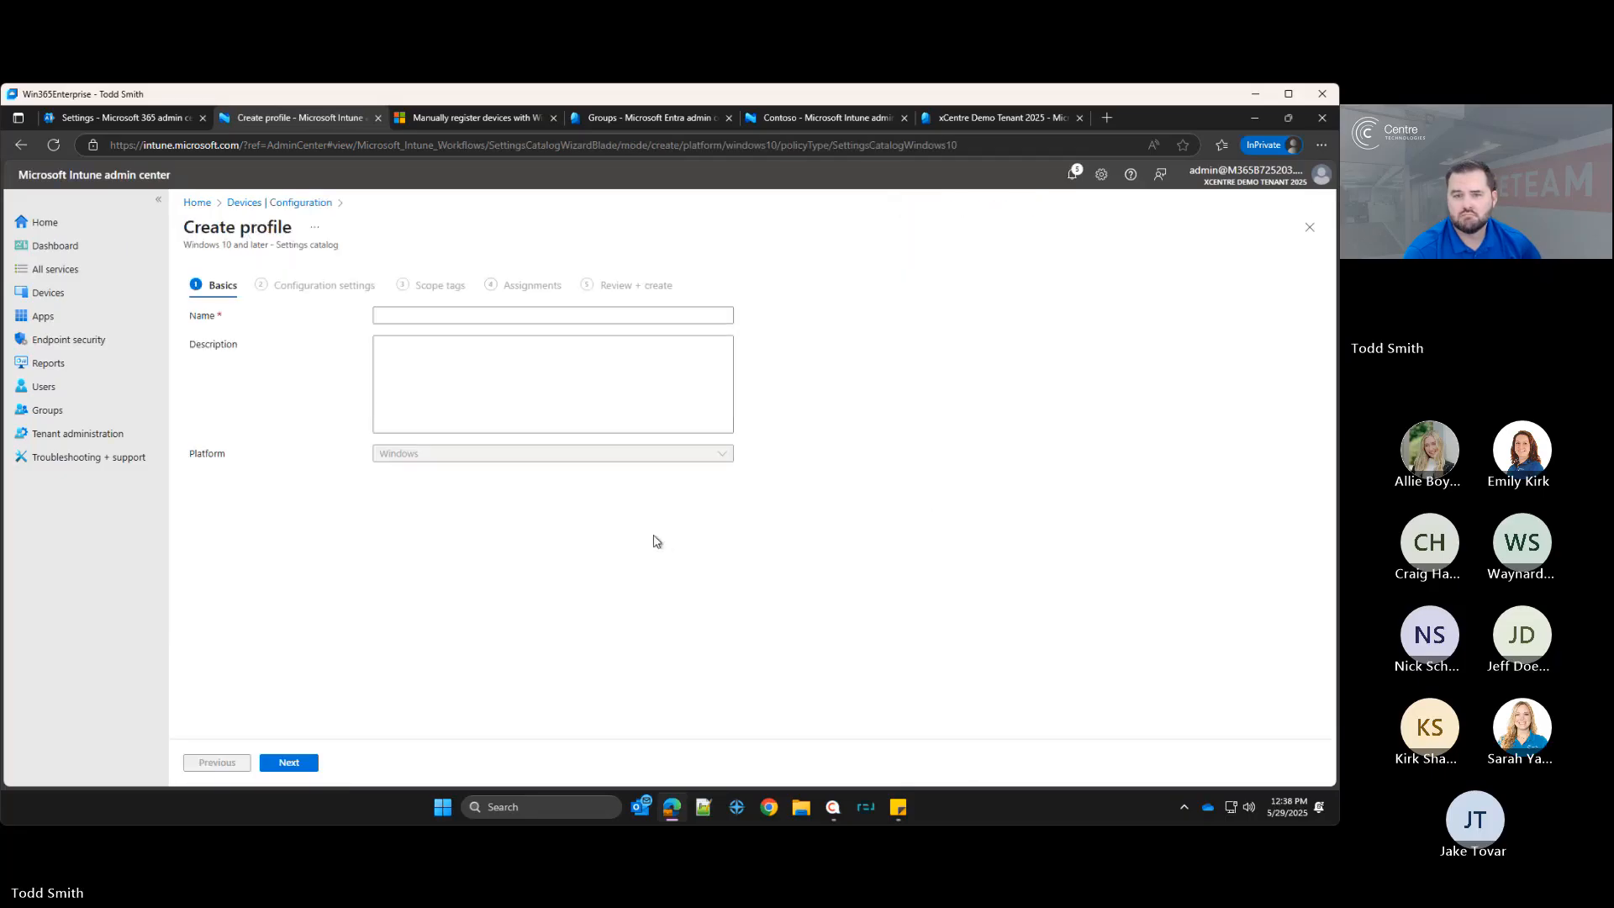
Step: Name the profile "OneDrive Sync and Backup" and continue to configuration settings
{"action": "left_click", "coordinate": [434, 316]}
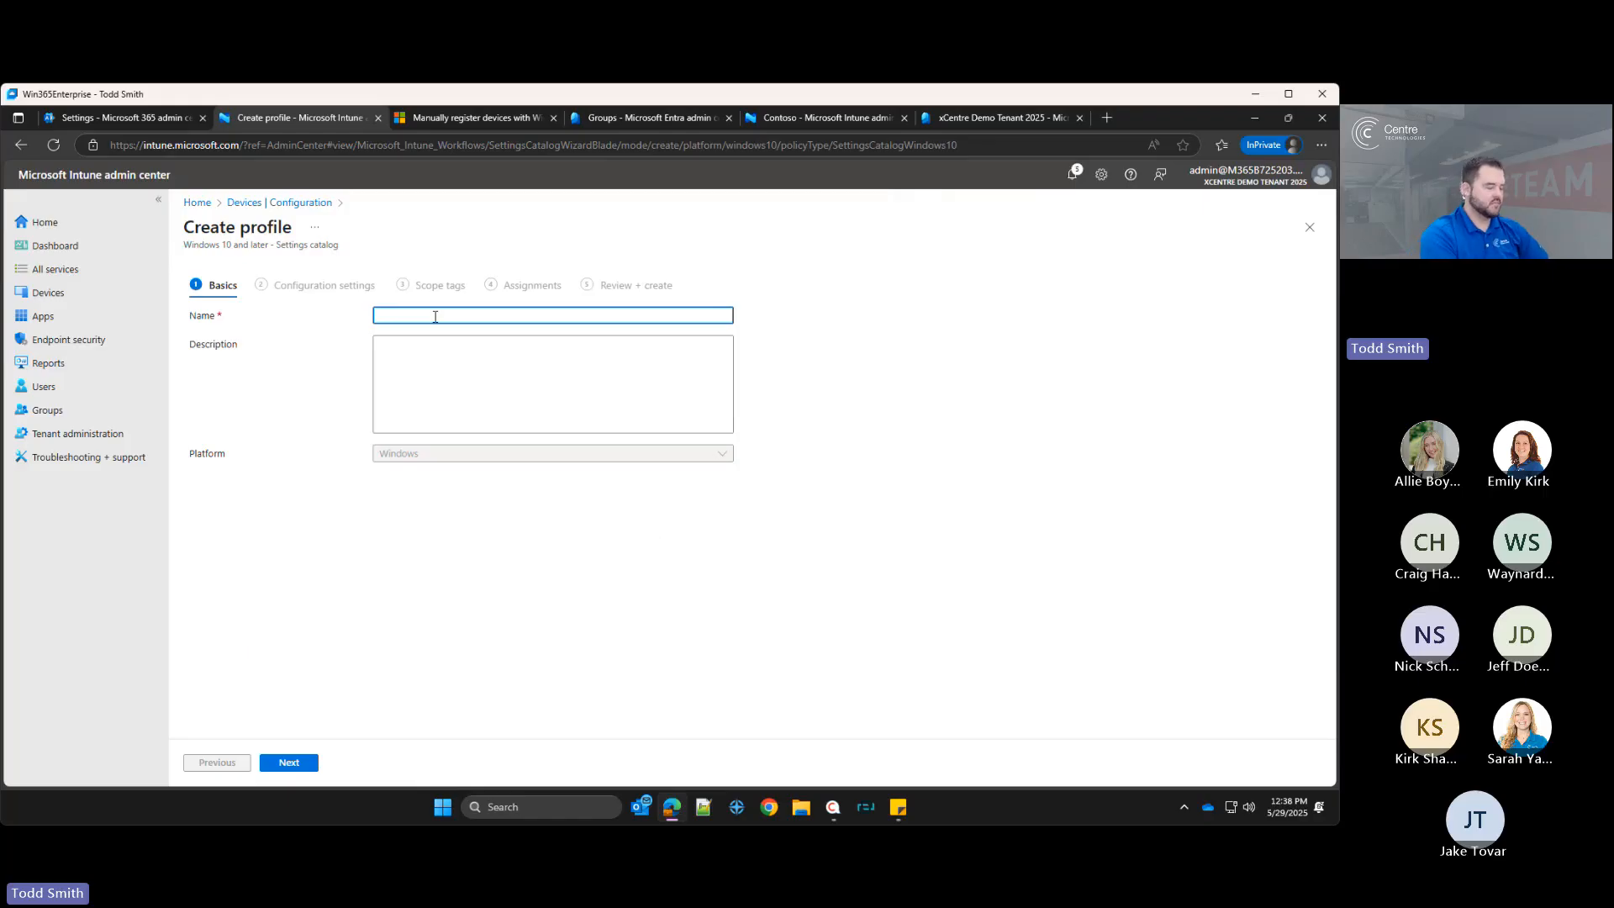
{"action": "type", "text": "ONe"}
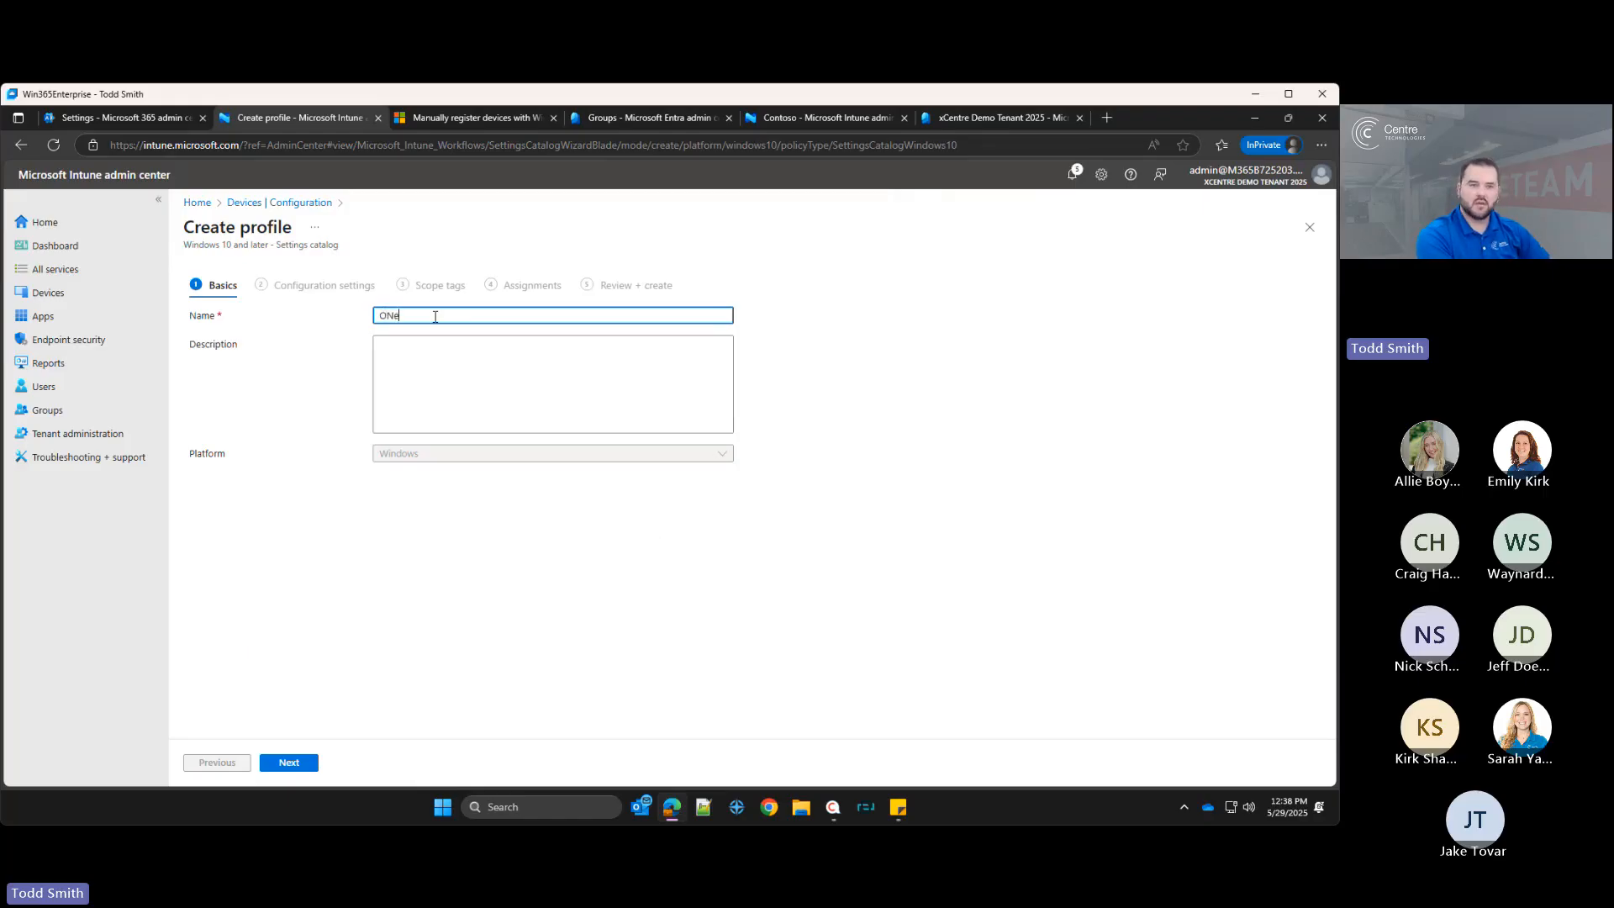
{"action": "type", "text": "eDrive Sync and Backup"}
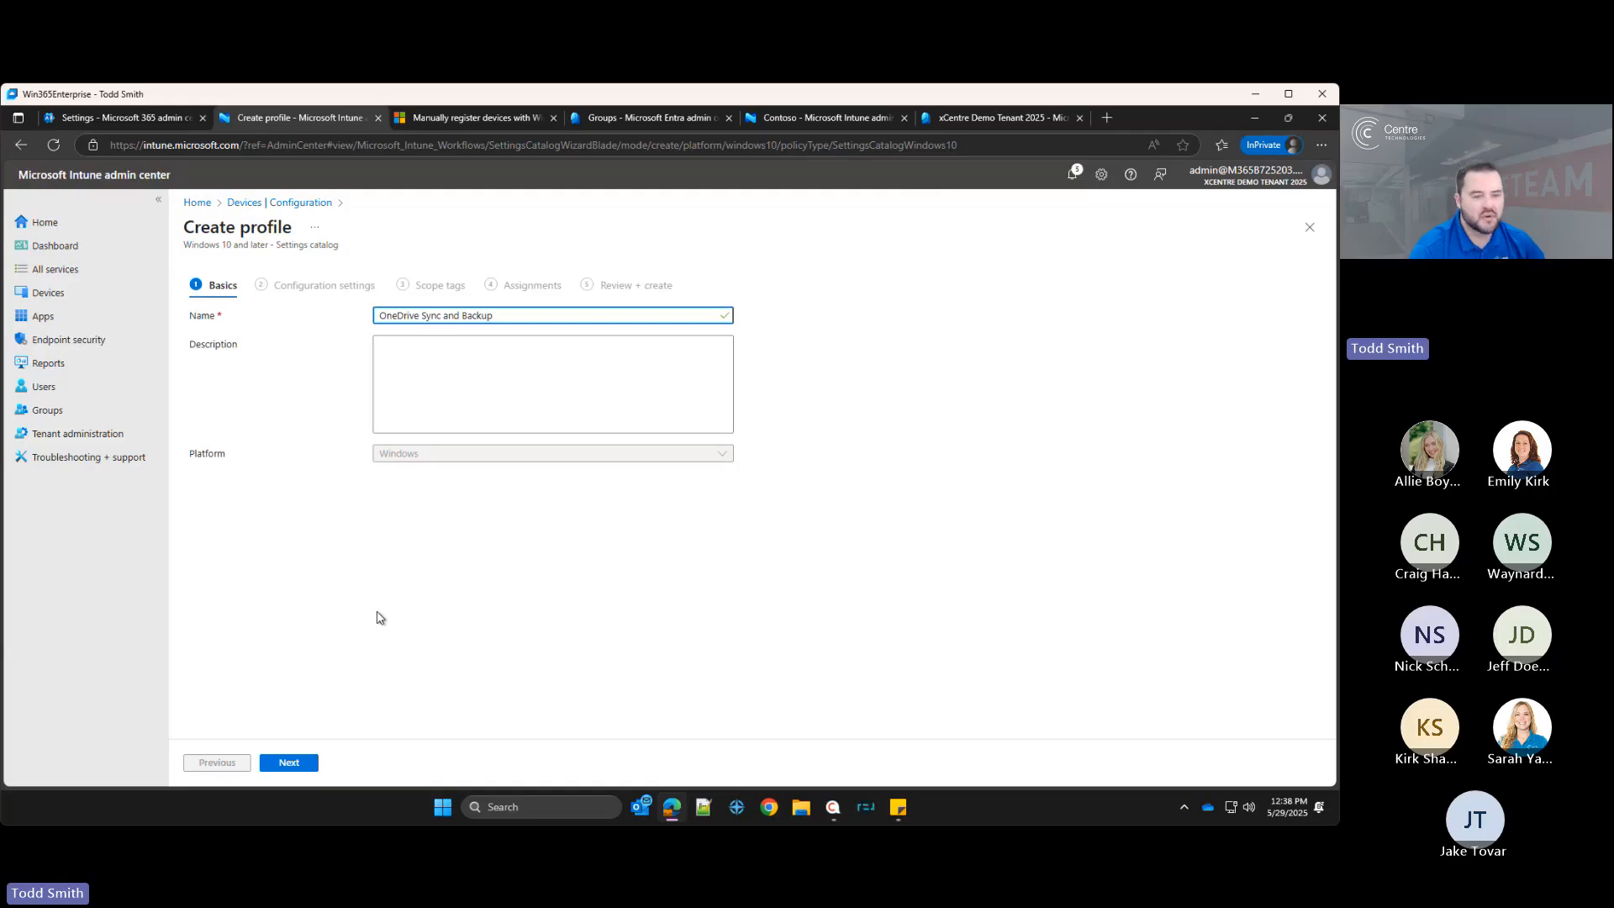
{"action": "left_click", "coordinate": [285, 765]}
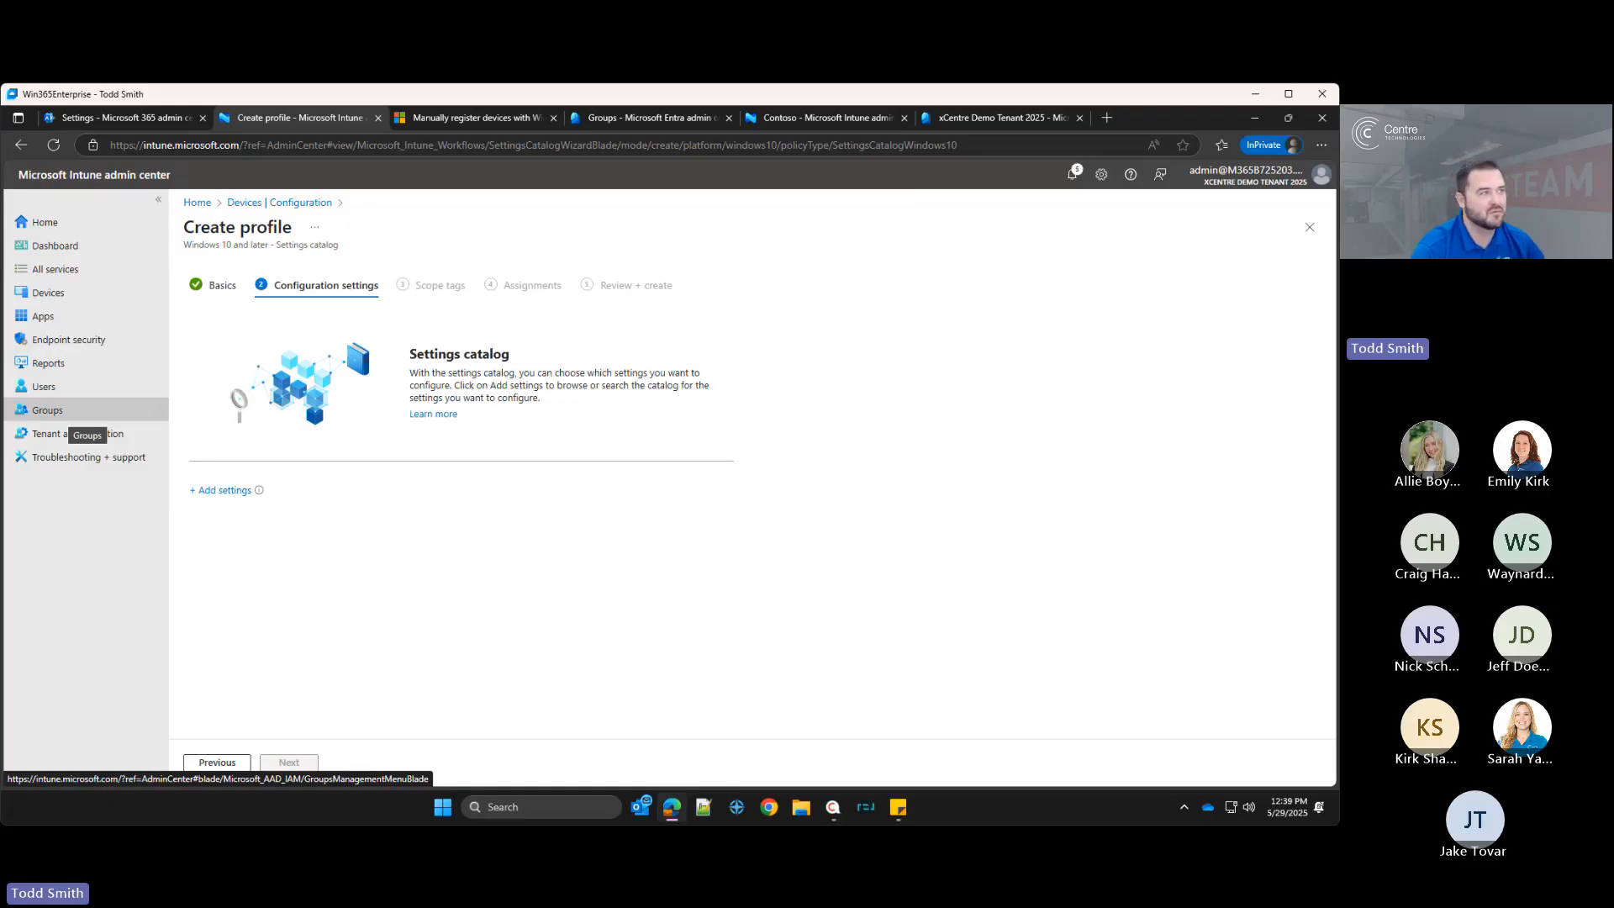
Step: Open the settings picker, search for onedrive, and browse the OneDrive category
{"action": "left_click", "coordinate": [224, 491]}
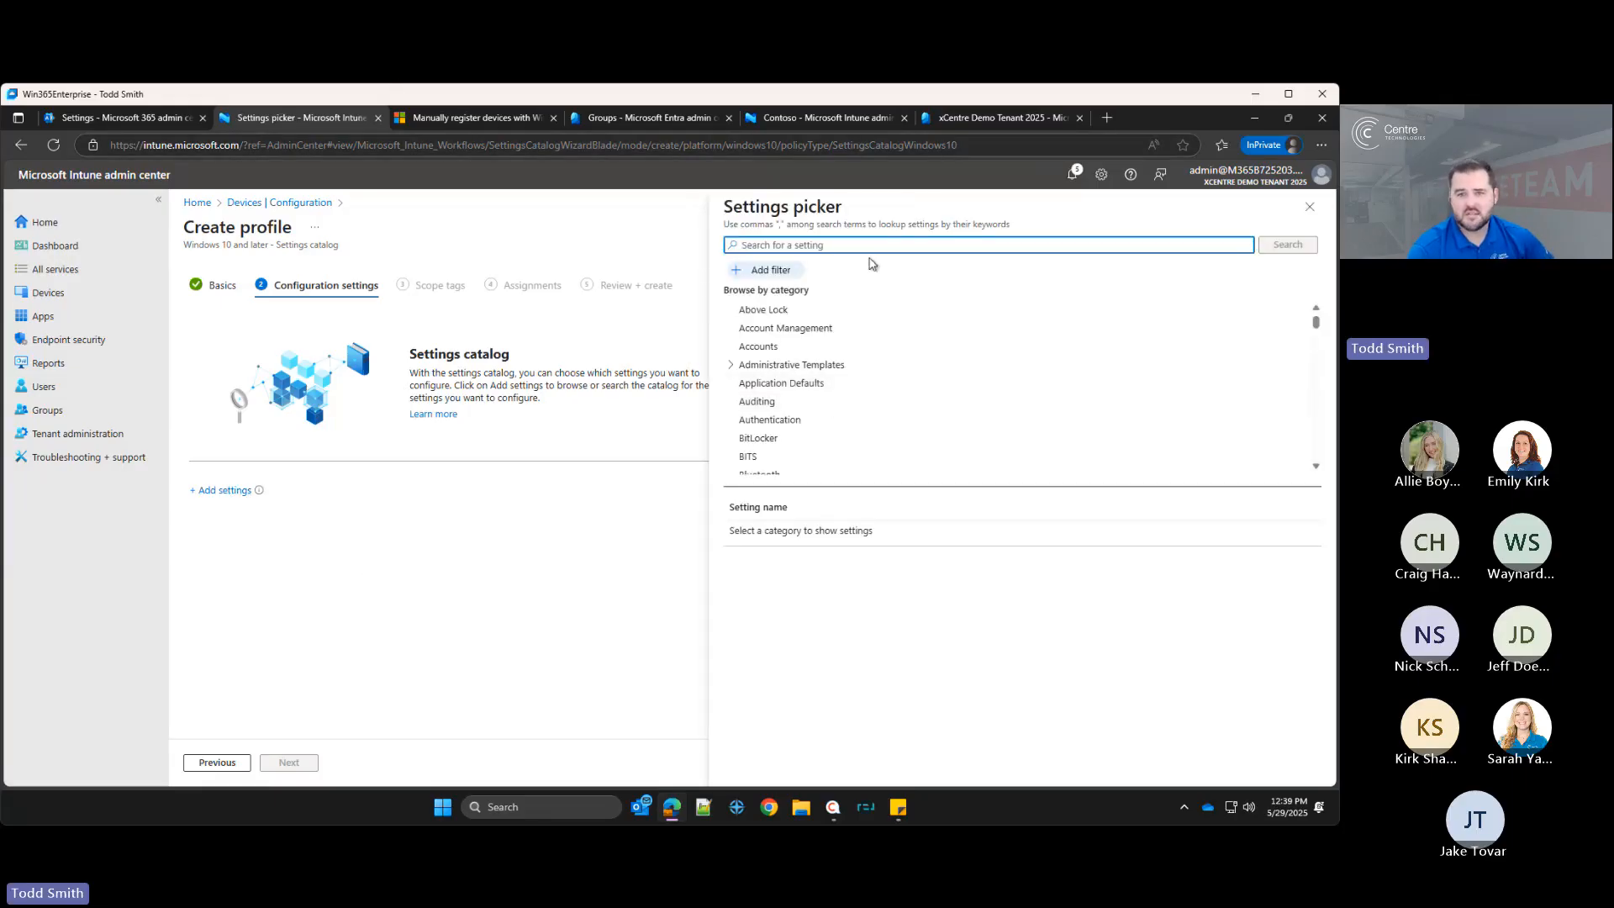
{"action": "type", "text": "onedrive"}
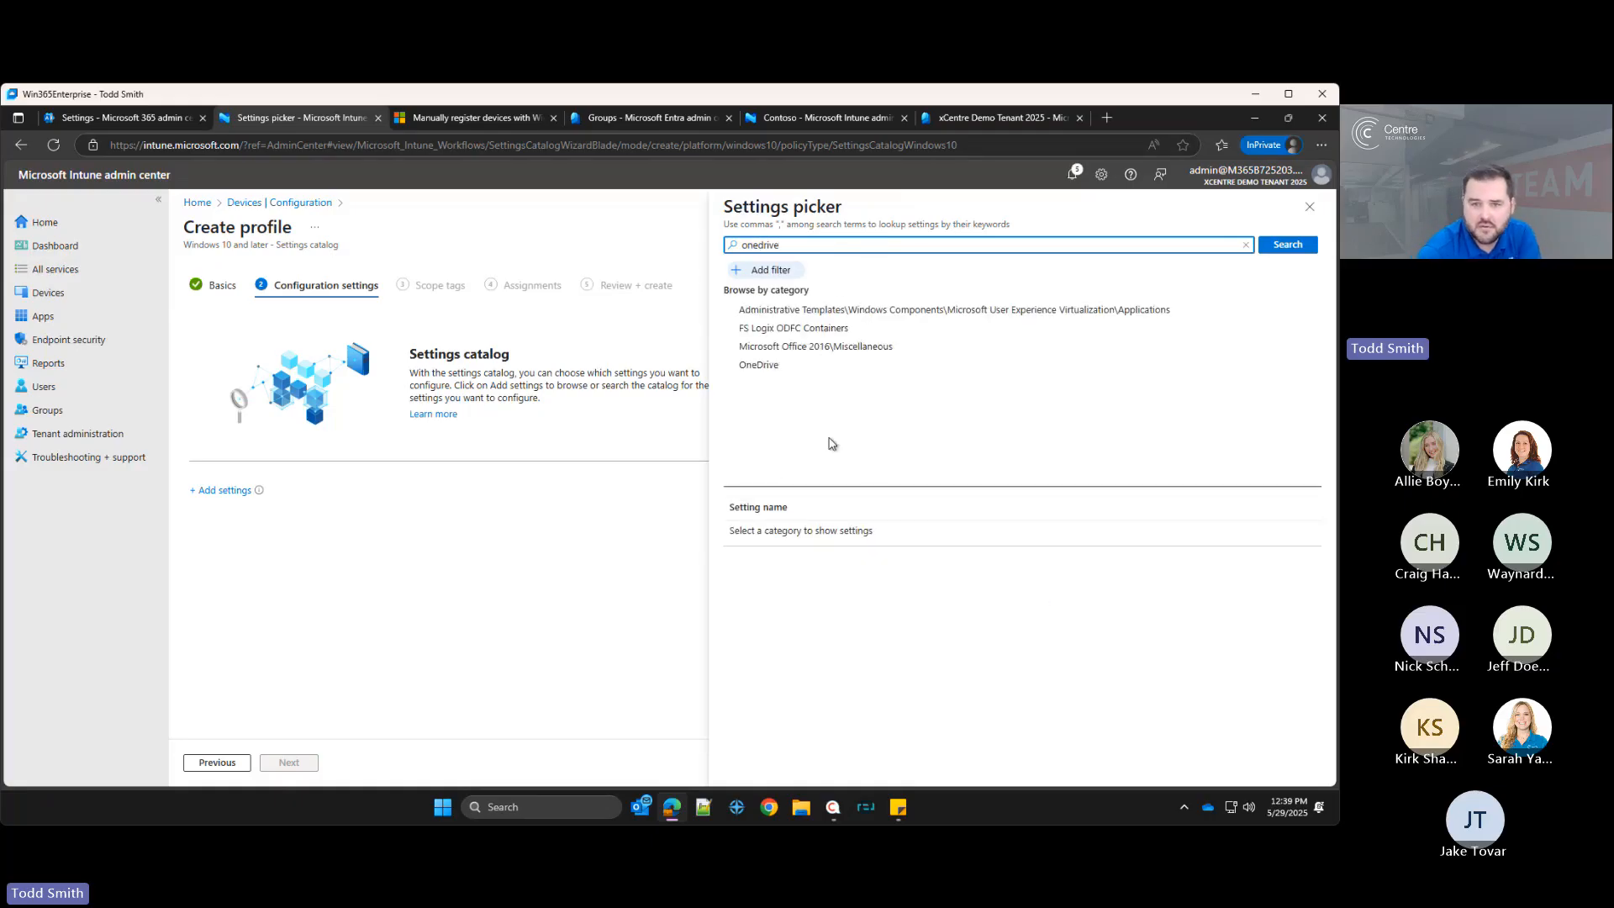
{"action": "left_click", "coordinate": [786, 365]}
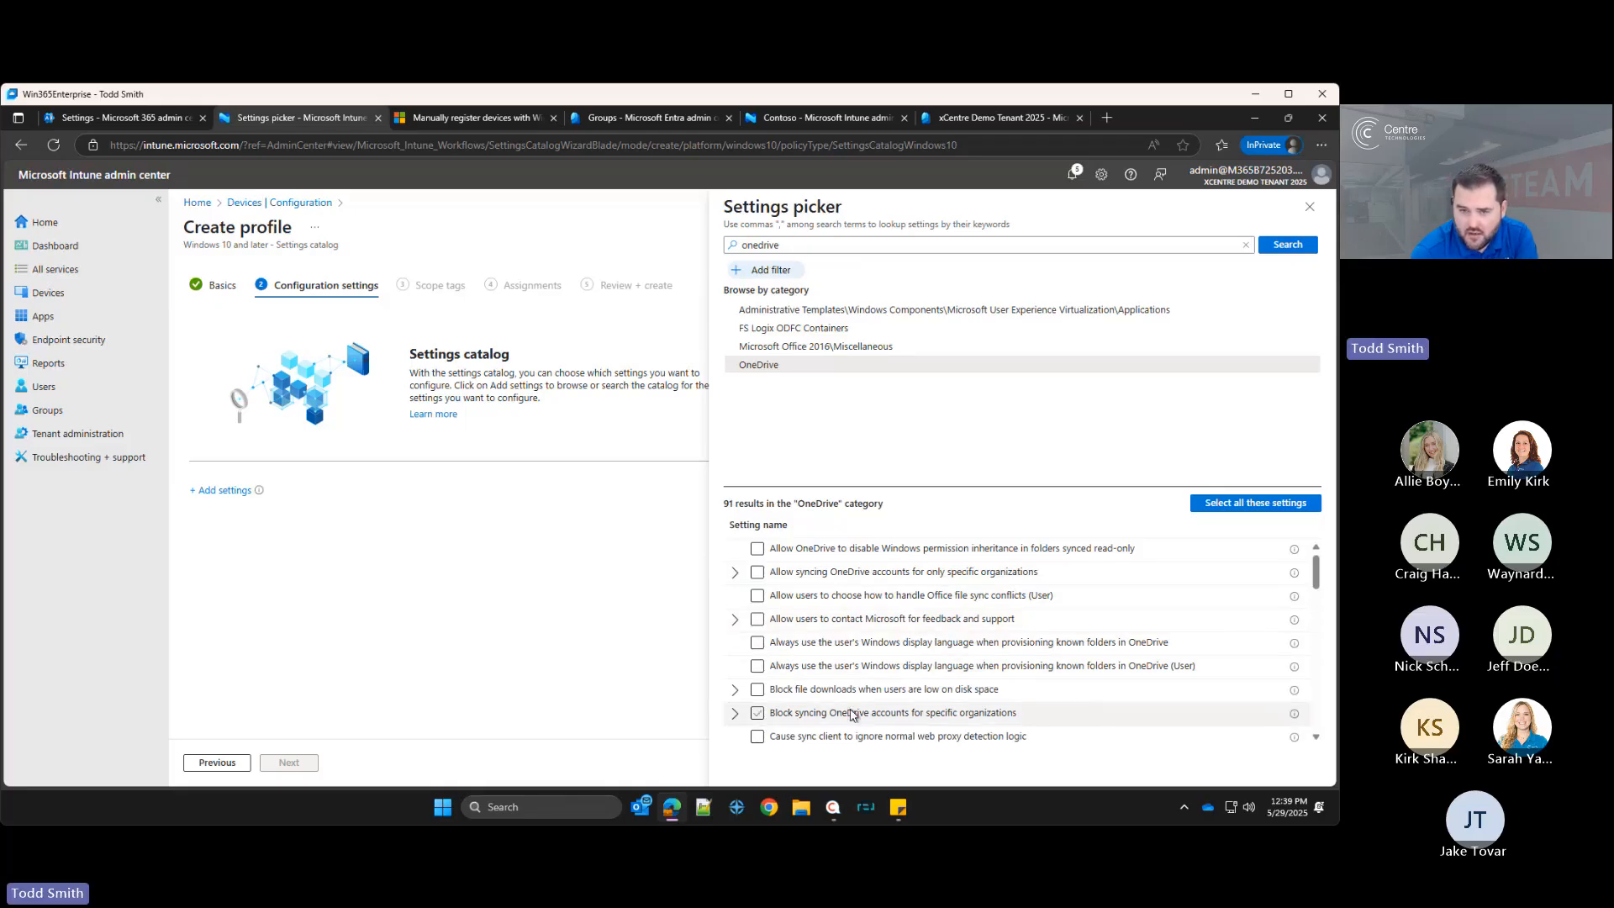
Step: Find and add the Enable sync health reporting for OneDrive setting
{"action": "left_click", "coordinate": [785, 577]}
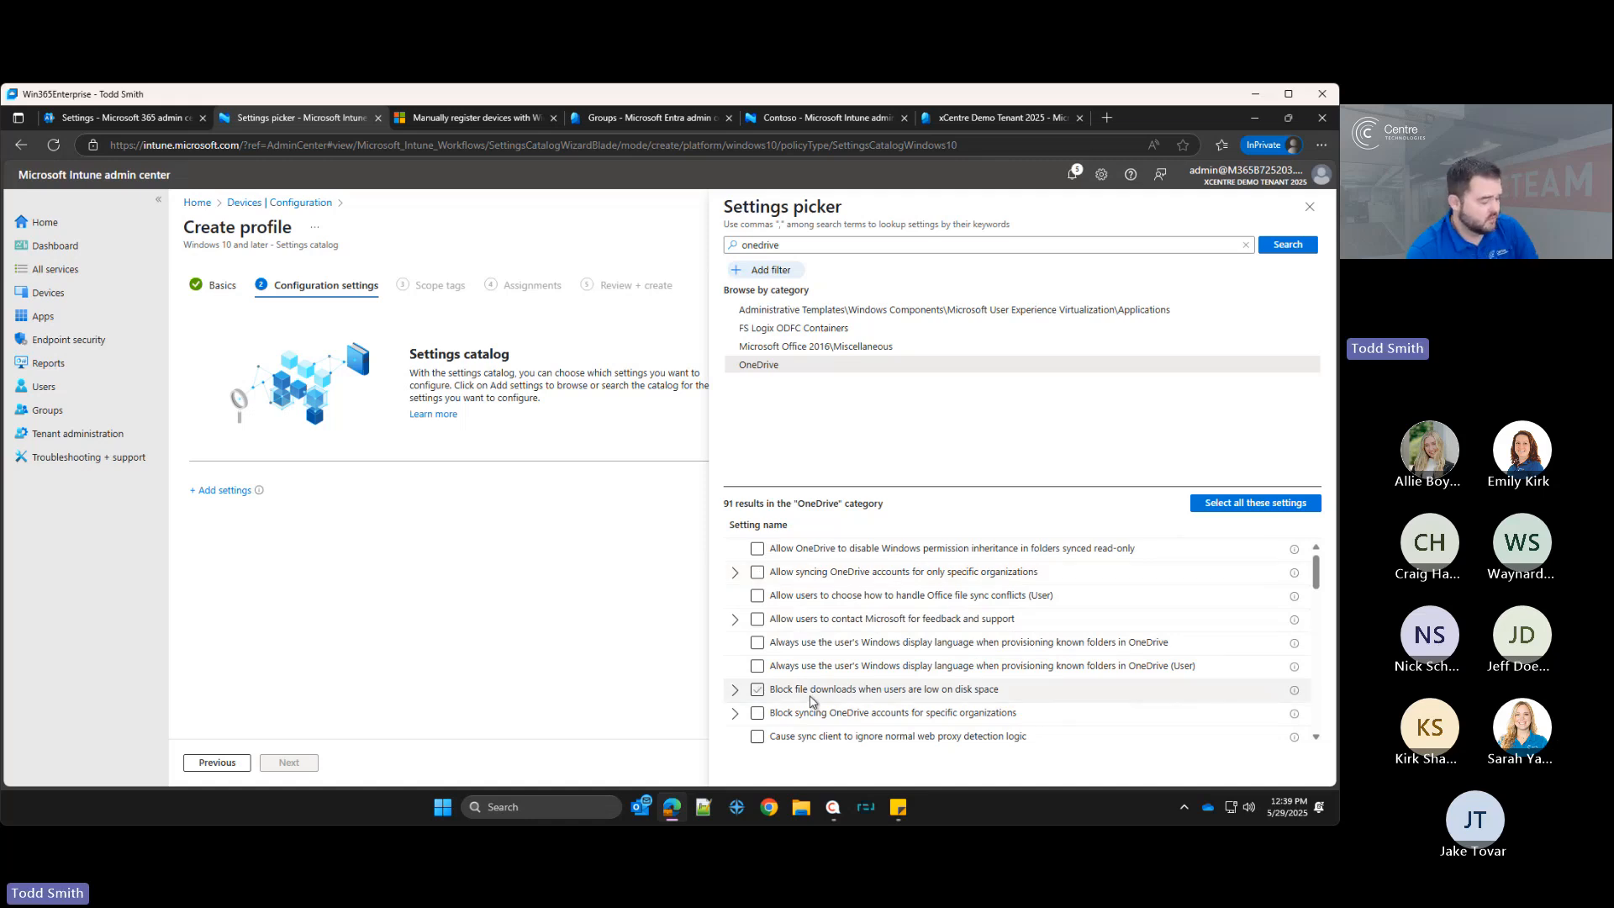
{"action": "key", "text": "ctrl+f"}
{"action": "type", "text": "en"}
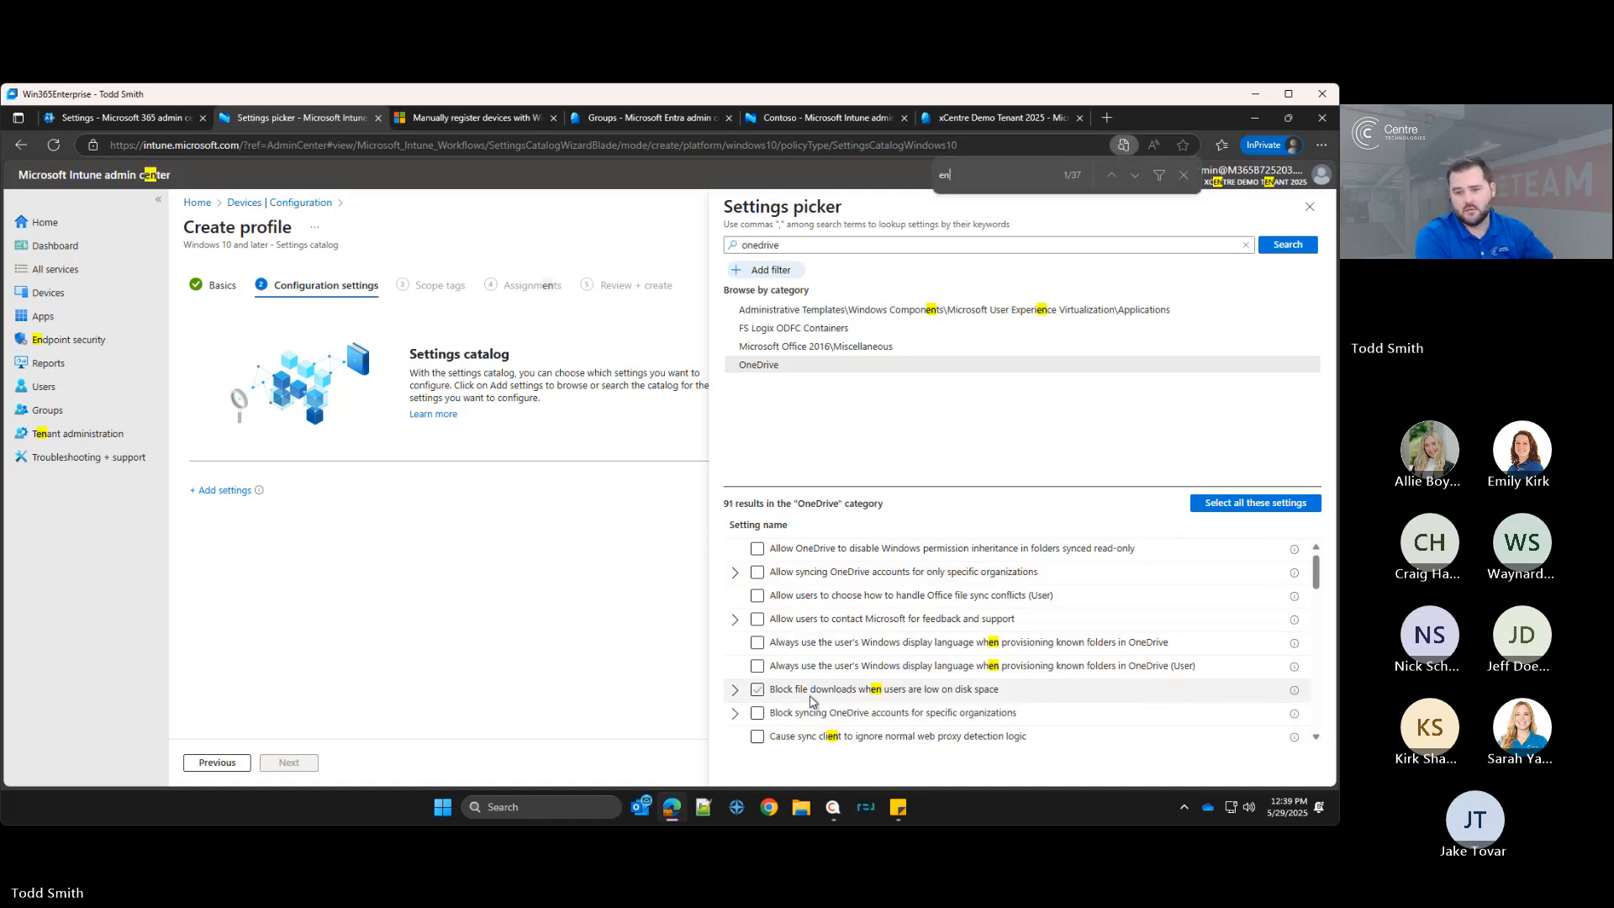
{"action": "type", "text": "able sync"}
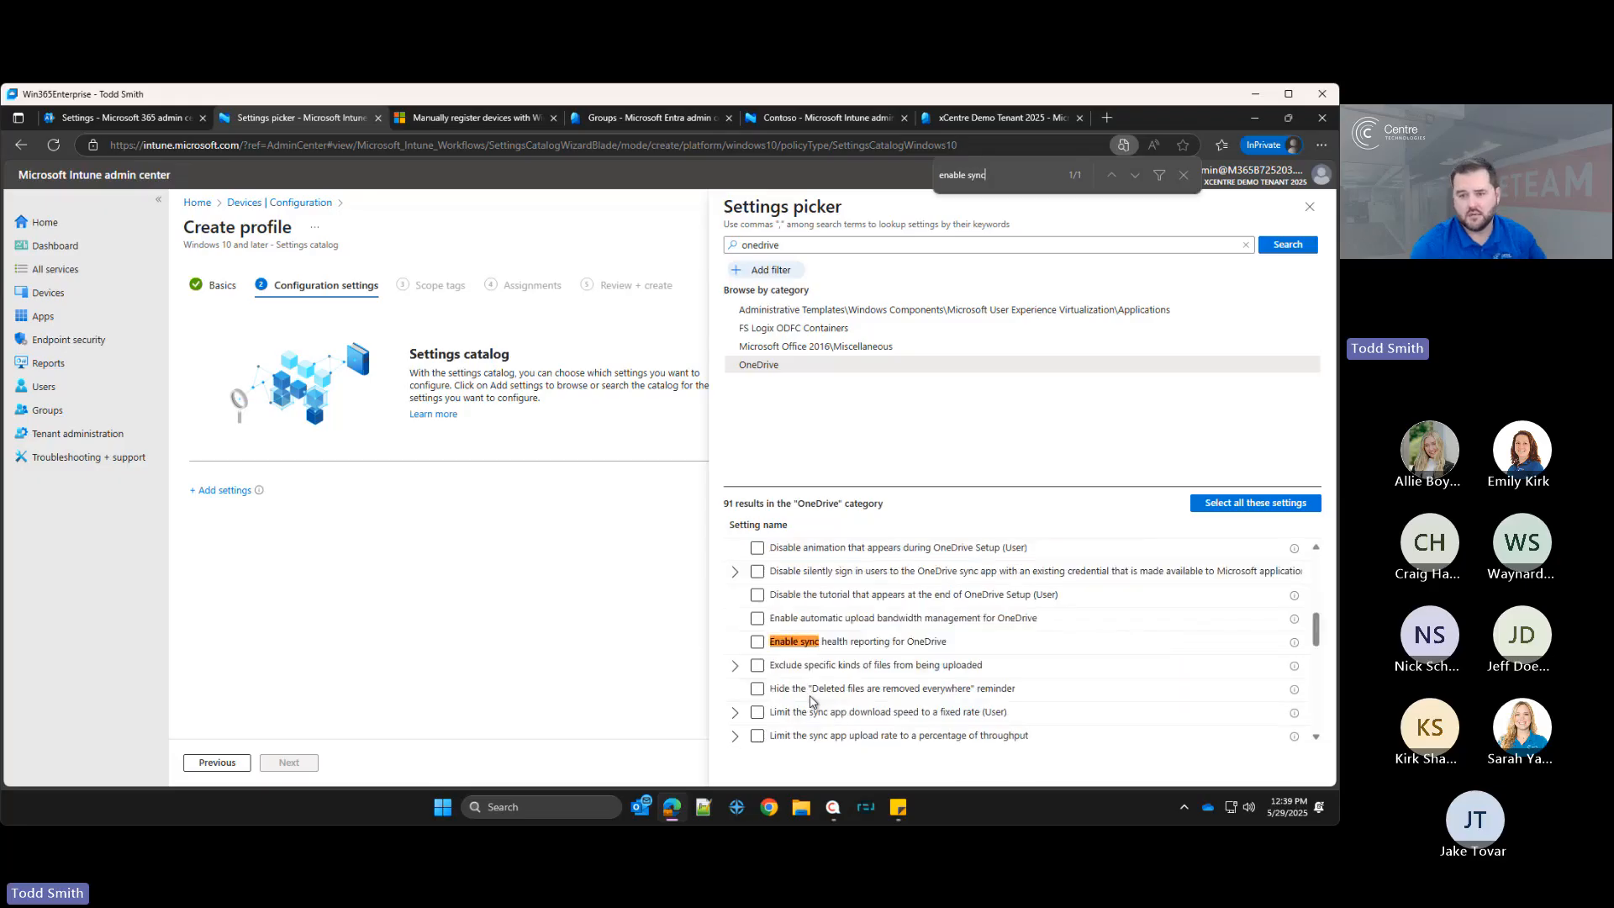
{"action": "left_click", "coordinate": [757, 642]}
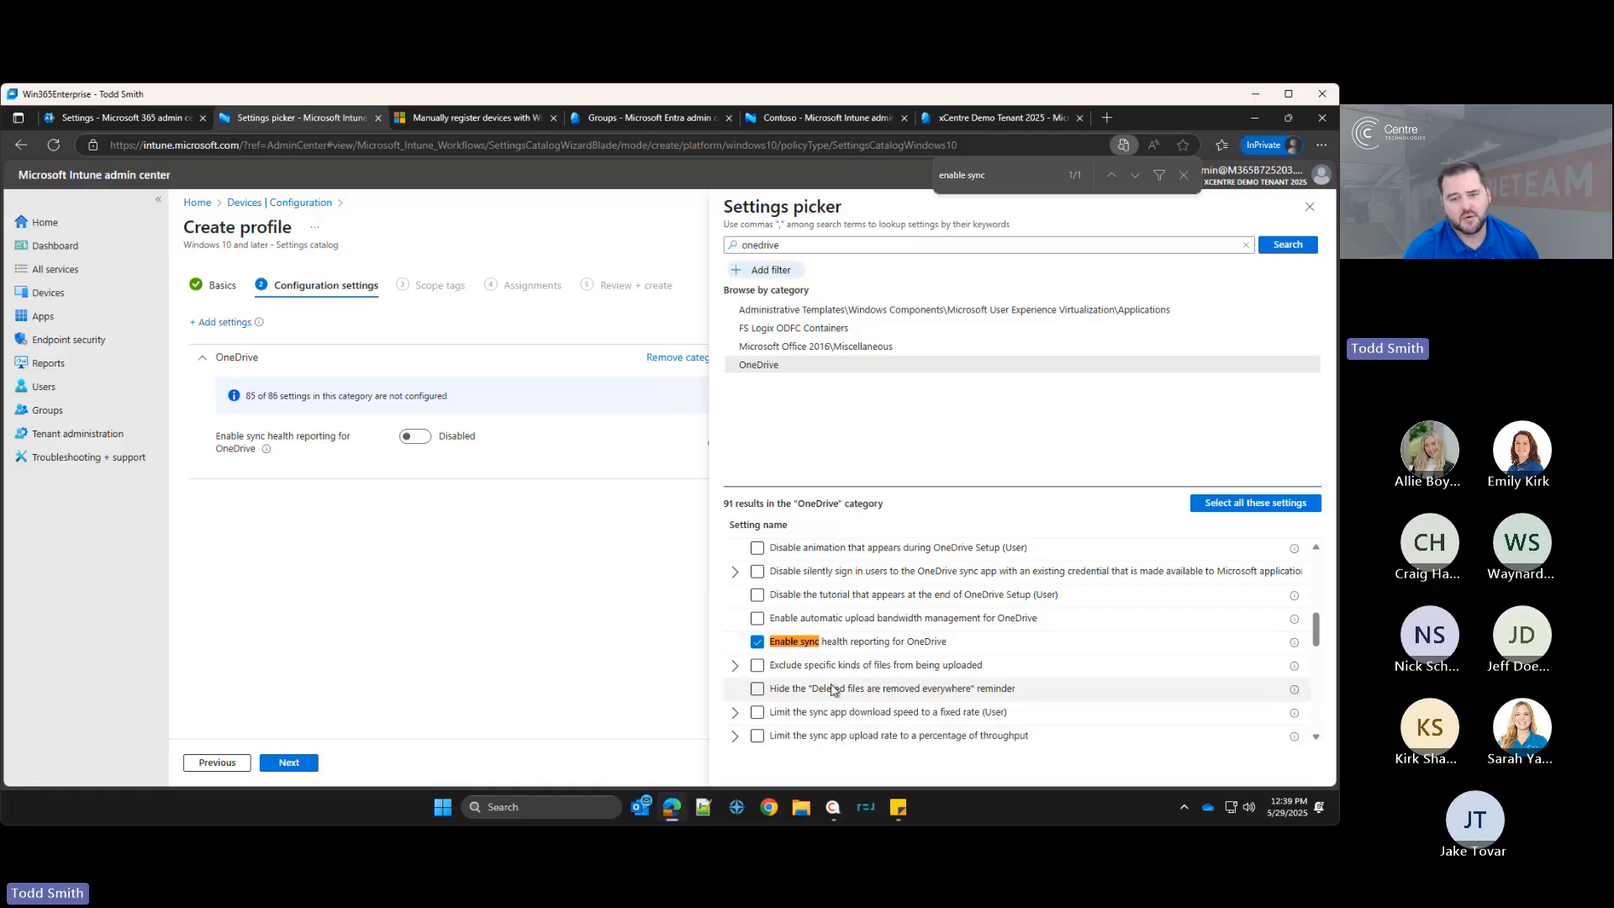
Step: Find and add the Prevent users from redirecting their Windows known folders to their PC setting
{"action": "scroll", "coordinate": [796, 647], "scroll_direction": "up", "scroll_amount": 5}
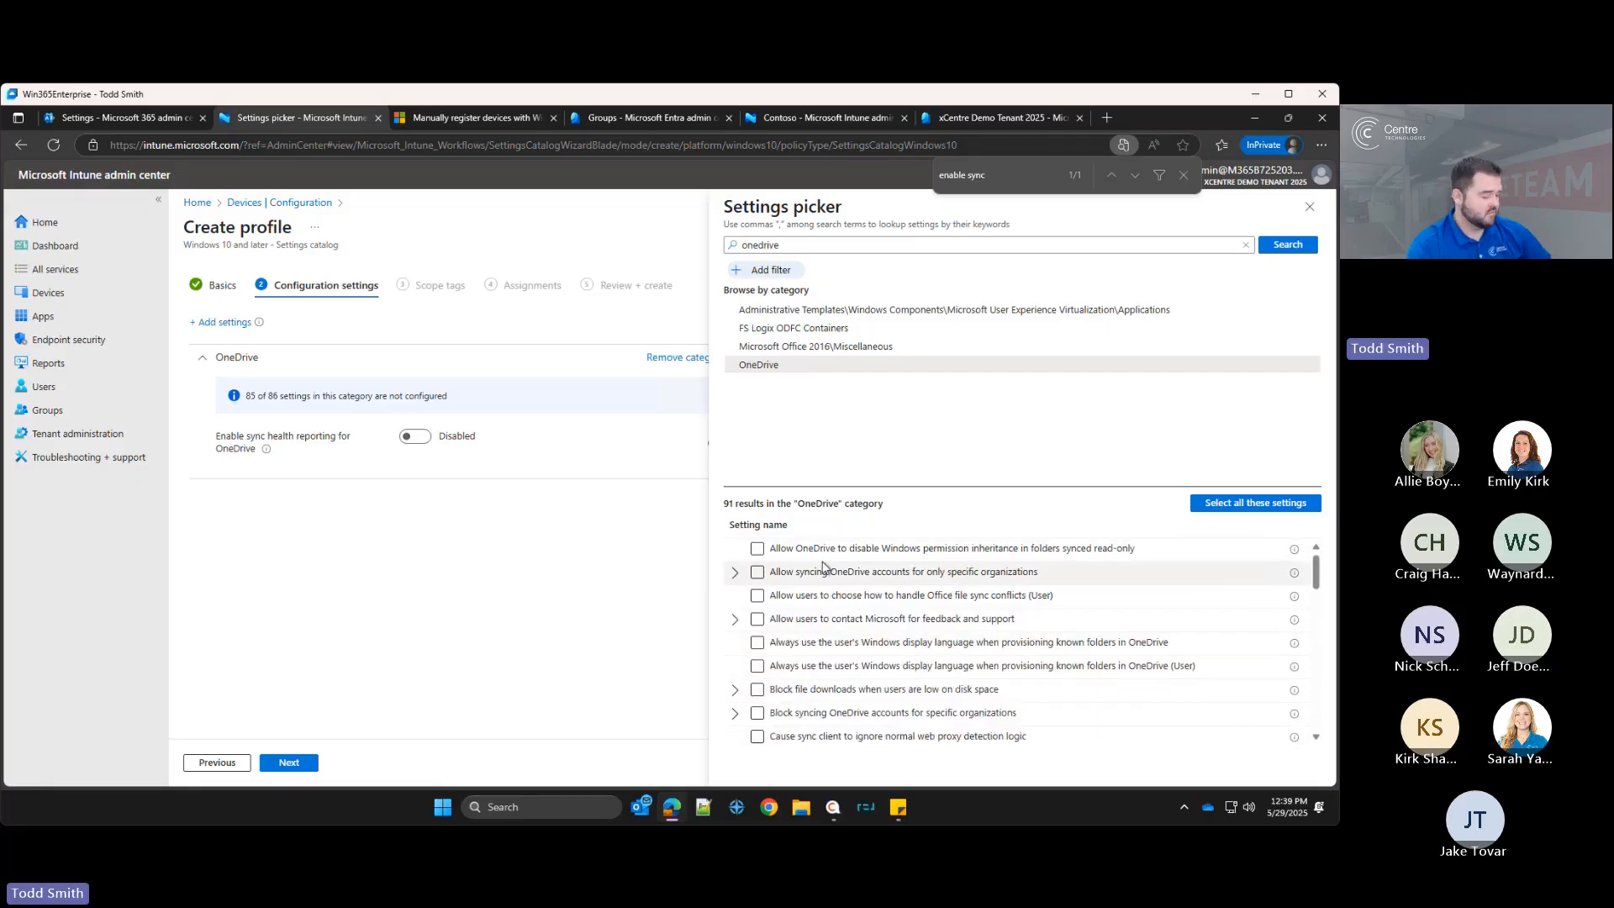
{"action": "key", "text": "ctrl+f"}
{"action": "type", "text": "prevent"}
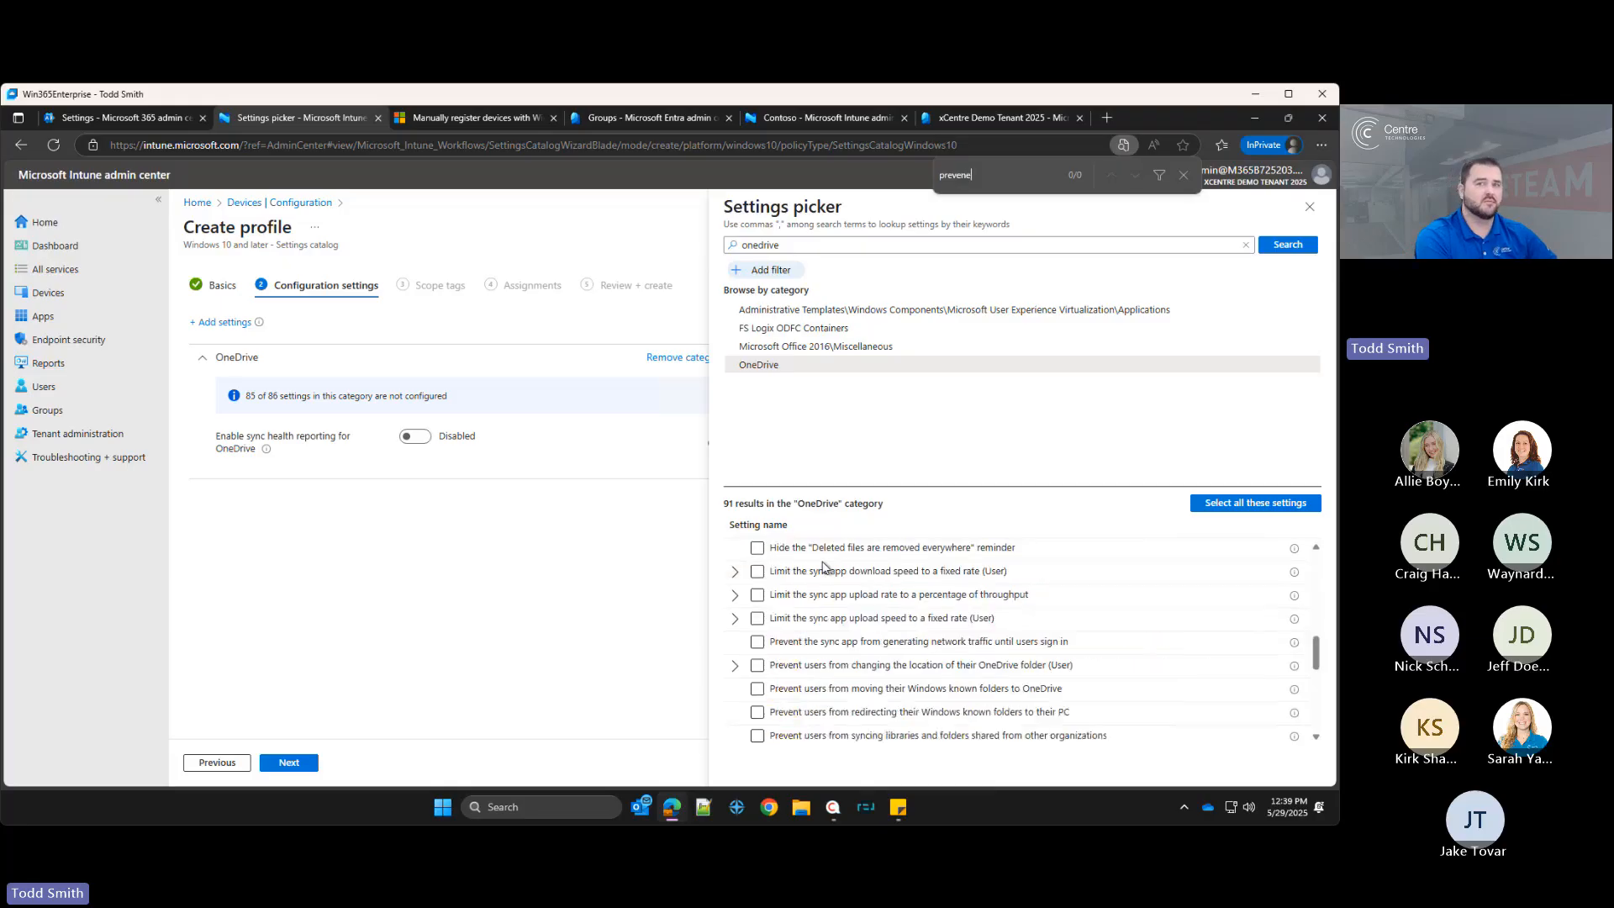
{"action": "type", "text": " users from"}
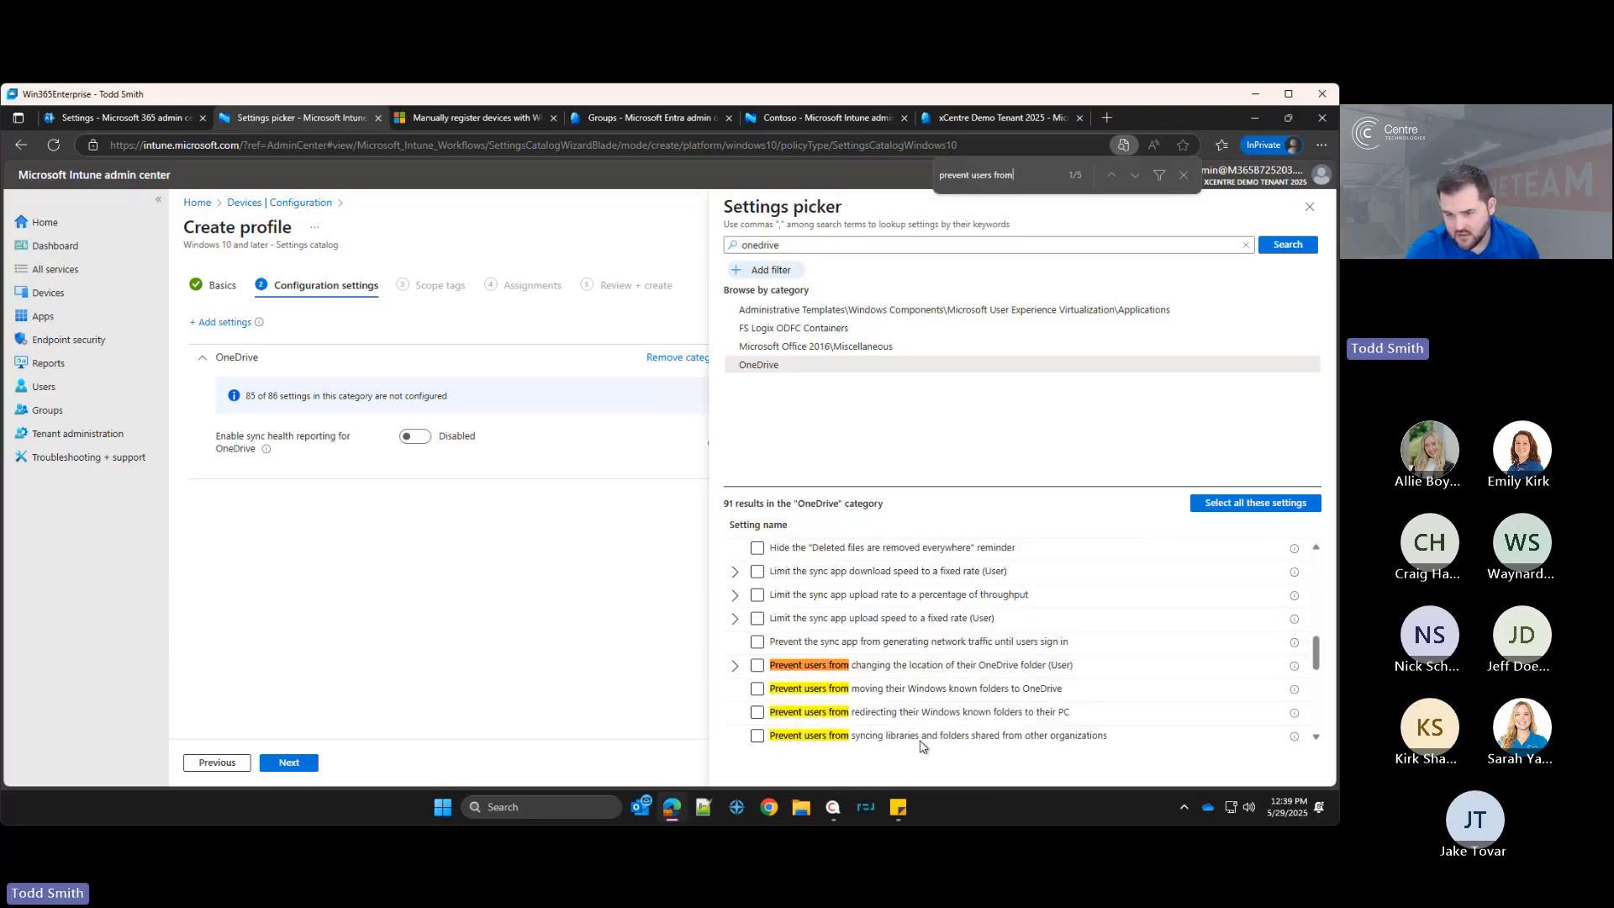
{"action": "left_click", "coordinate": [919, 712]}
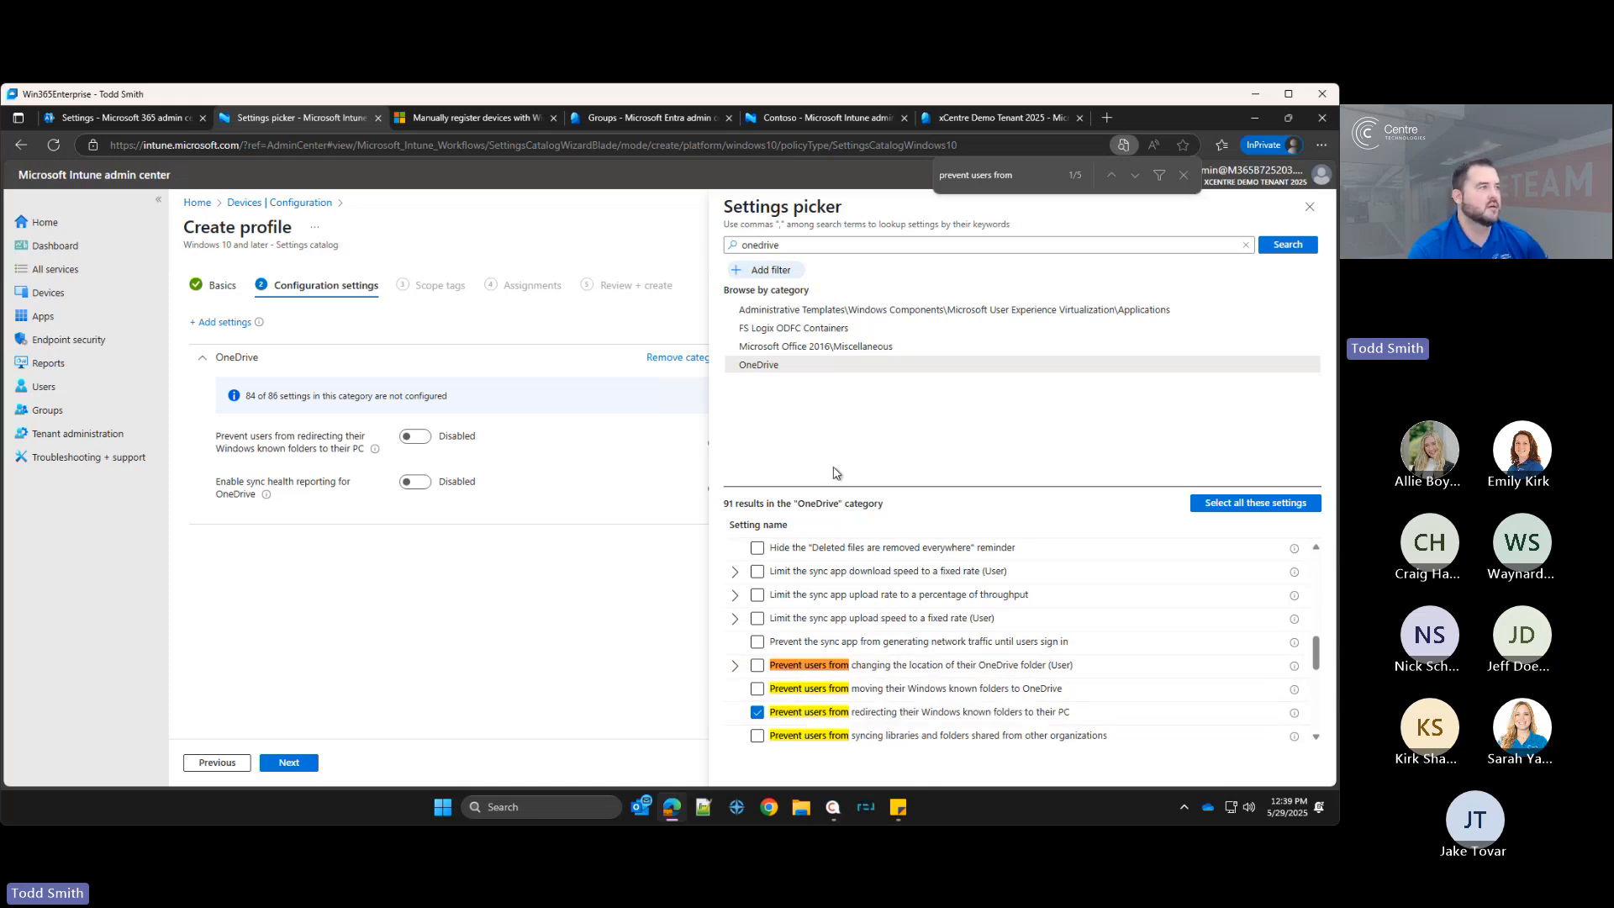
Step: Try adding the Silently move Windows known folders to OneDrive setting, then deselect it
{"action": "key", "text": "ctrl+f"}
{"action": "type", "text": "sile"}
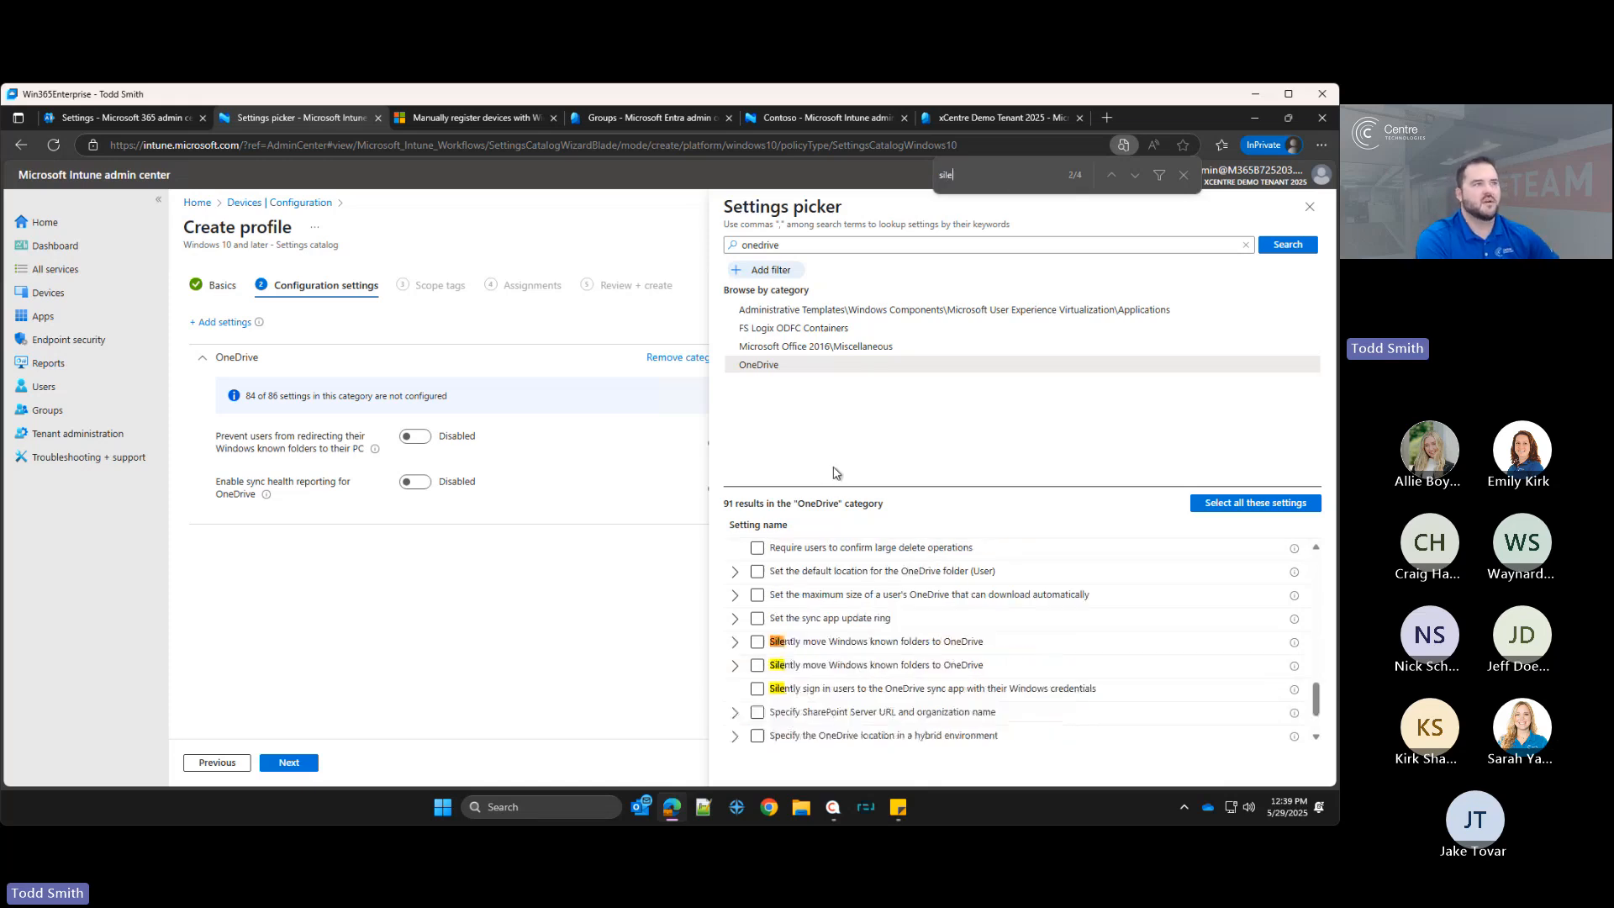
{"action": "type", "text": "ntly"}
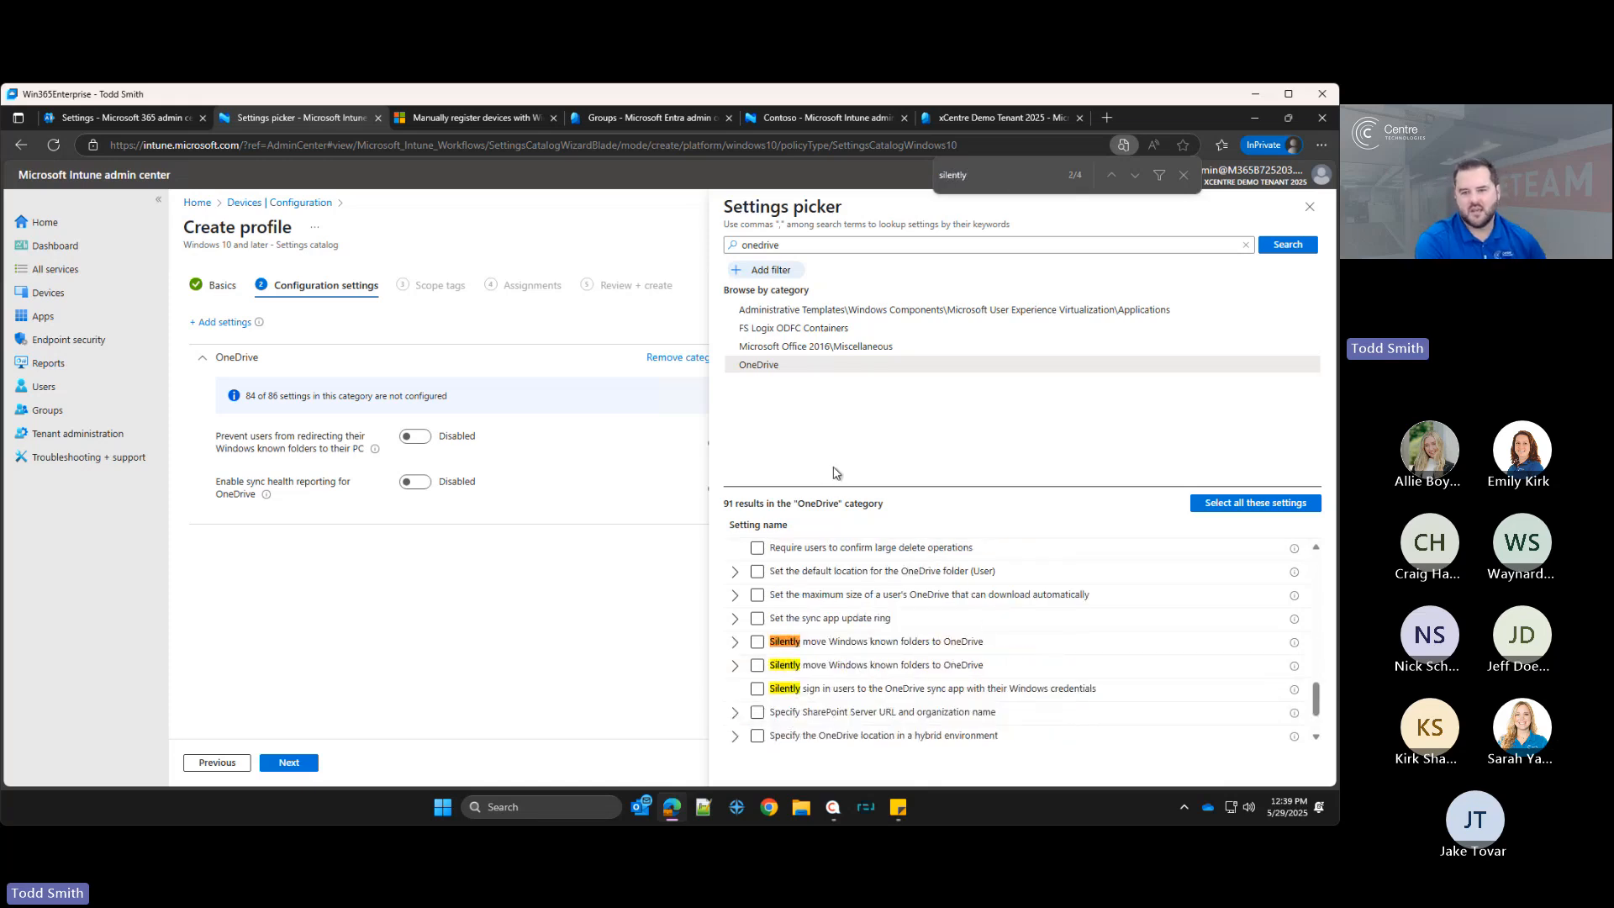
{"action": "left_click", "coordinate": [735, 643]}
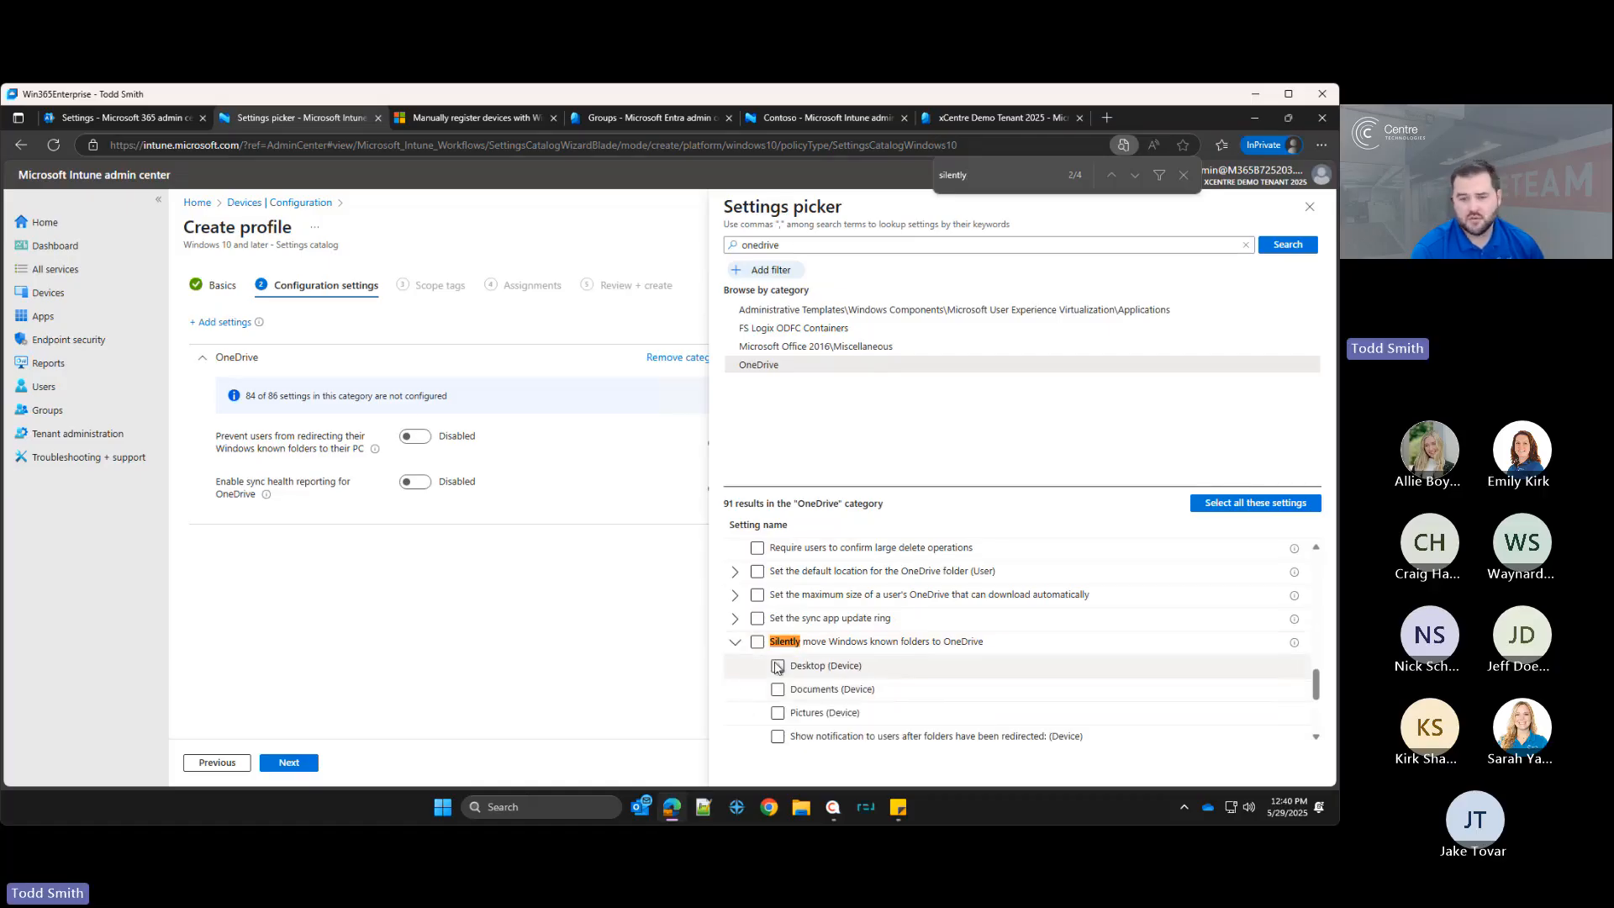
{"action": "scroll", "coordinate": [787, 698], "scroll_direction": "down", "scroll_amount": 2}
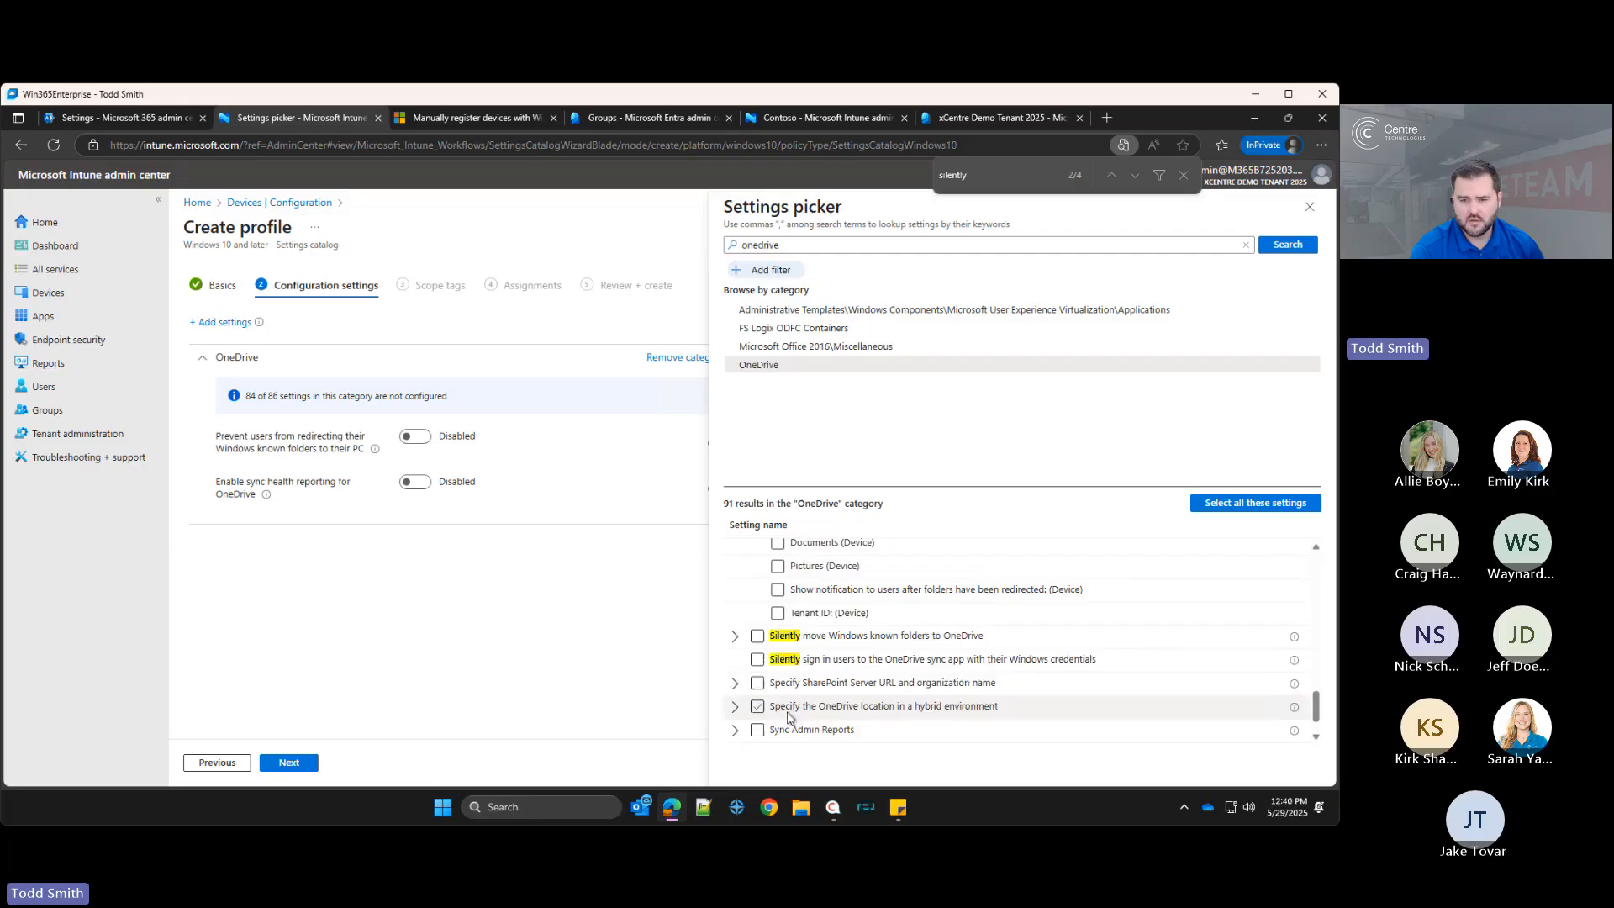
{"action": "left_click", "coordinate": [737, 639]}
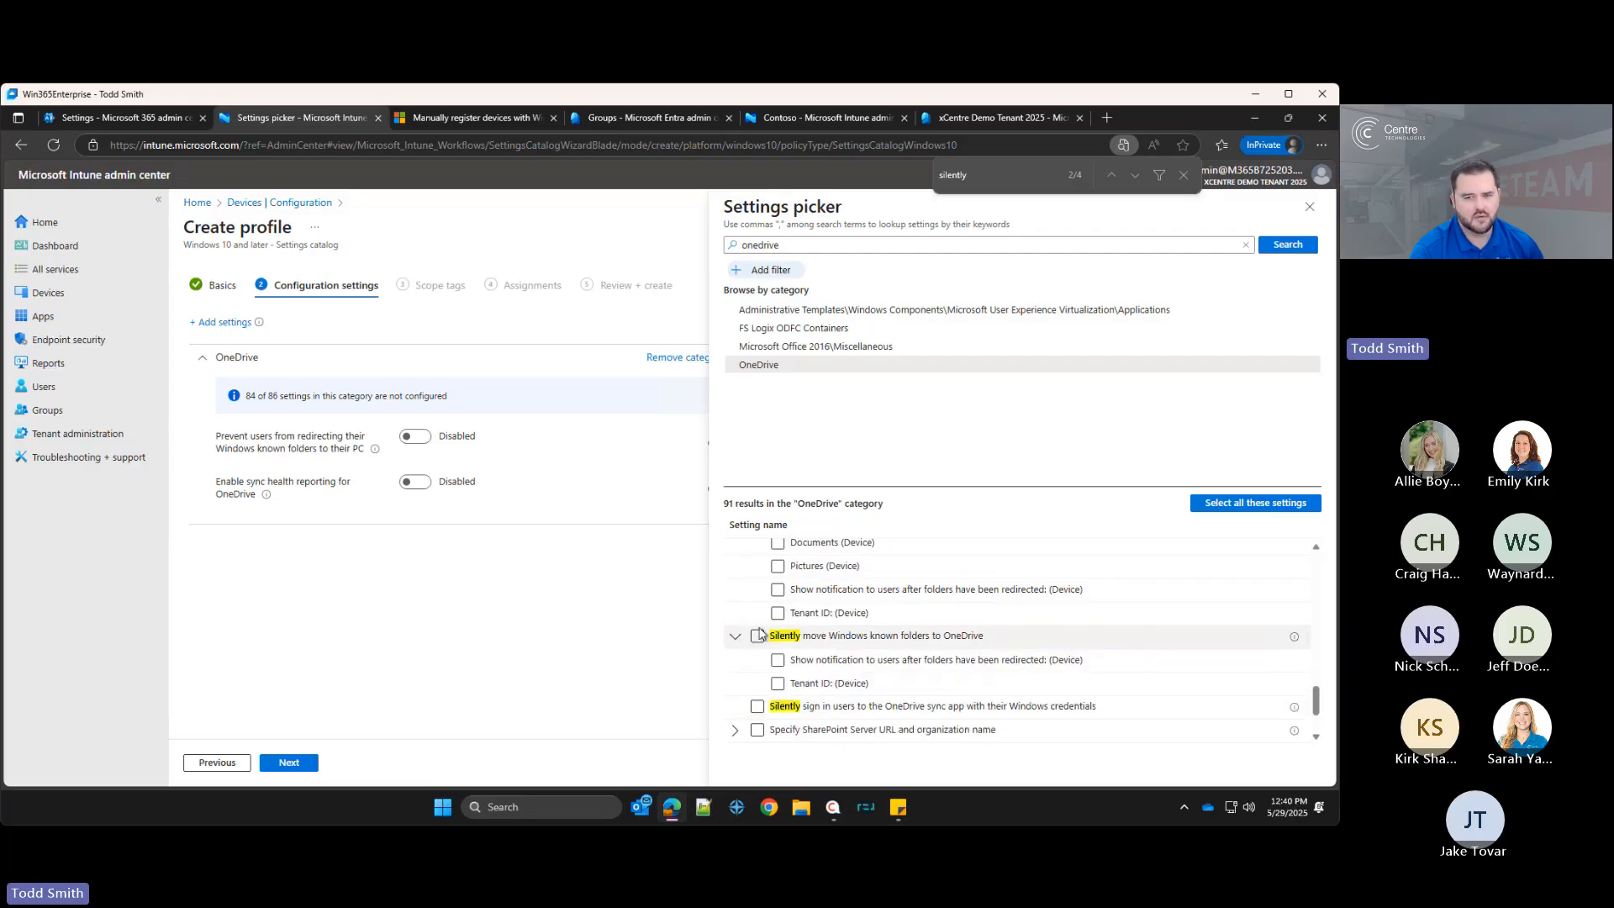
{"action": "left_click", "coordinate": [757, 637]}
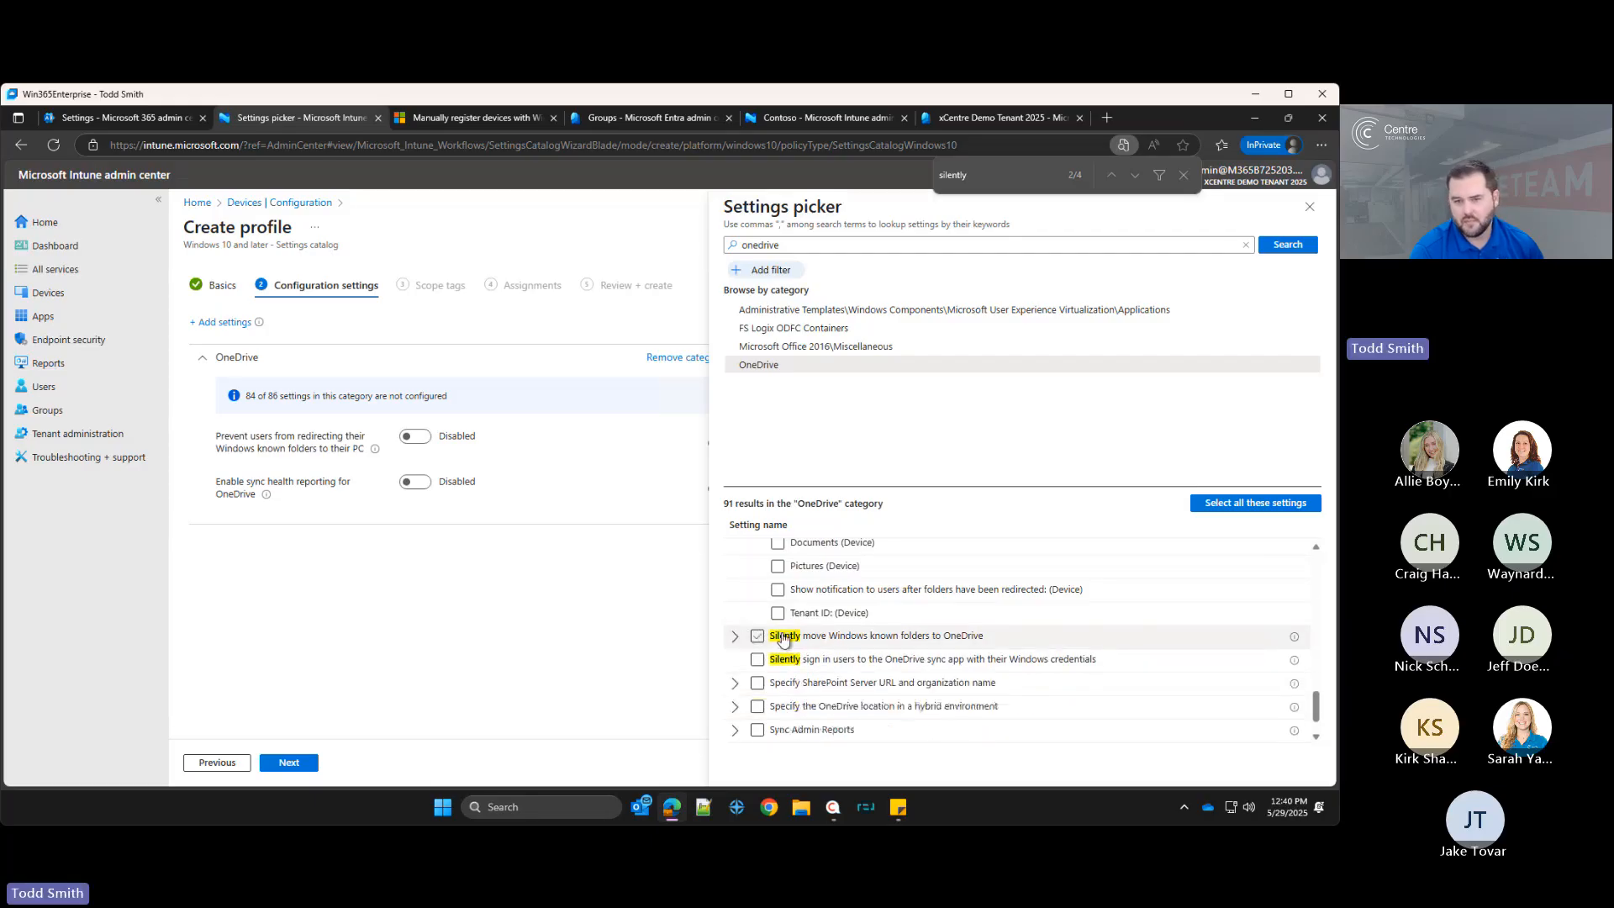
{"action": "scroll", "coordinate": [781, 636], "scroll_direction": "up", "scroll_amount": 1}
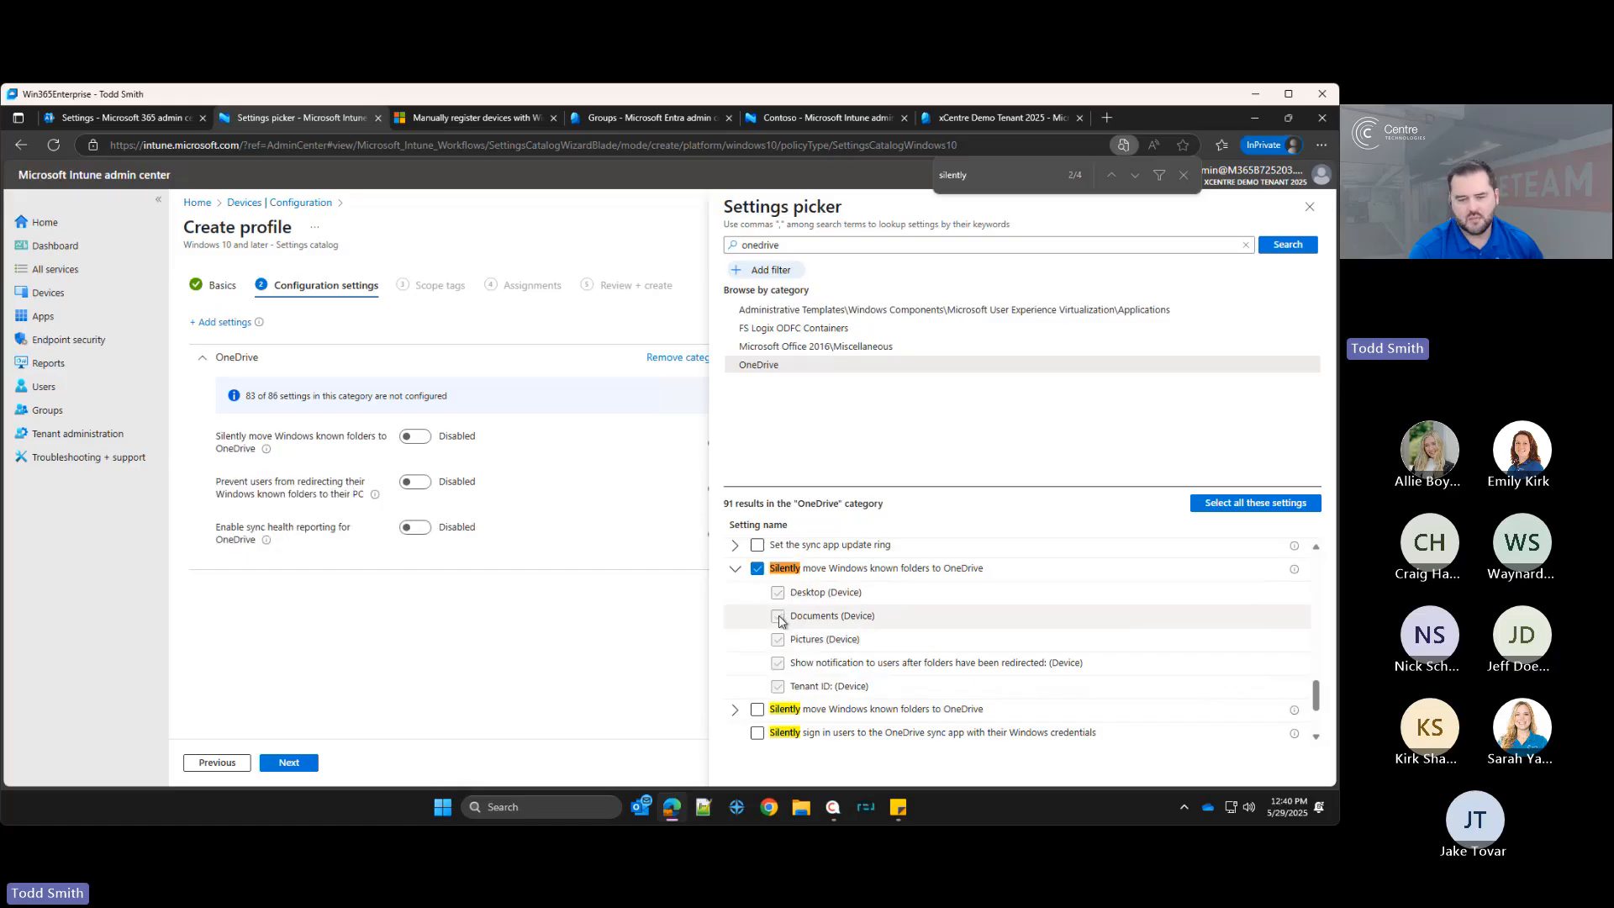
{"action": "left_click", "coordinate": [757, 569]}
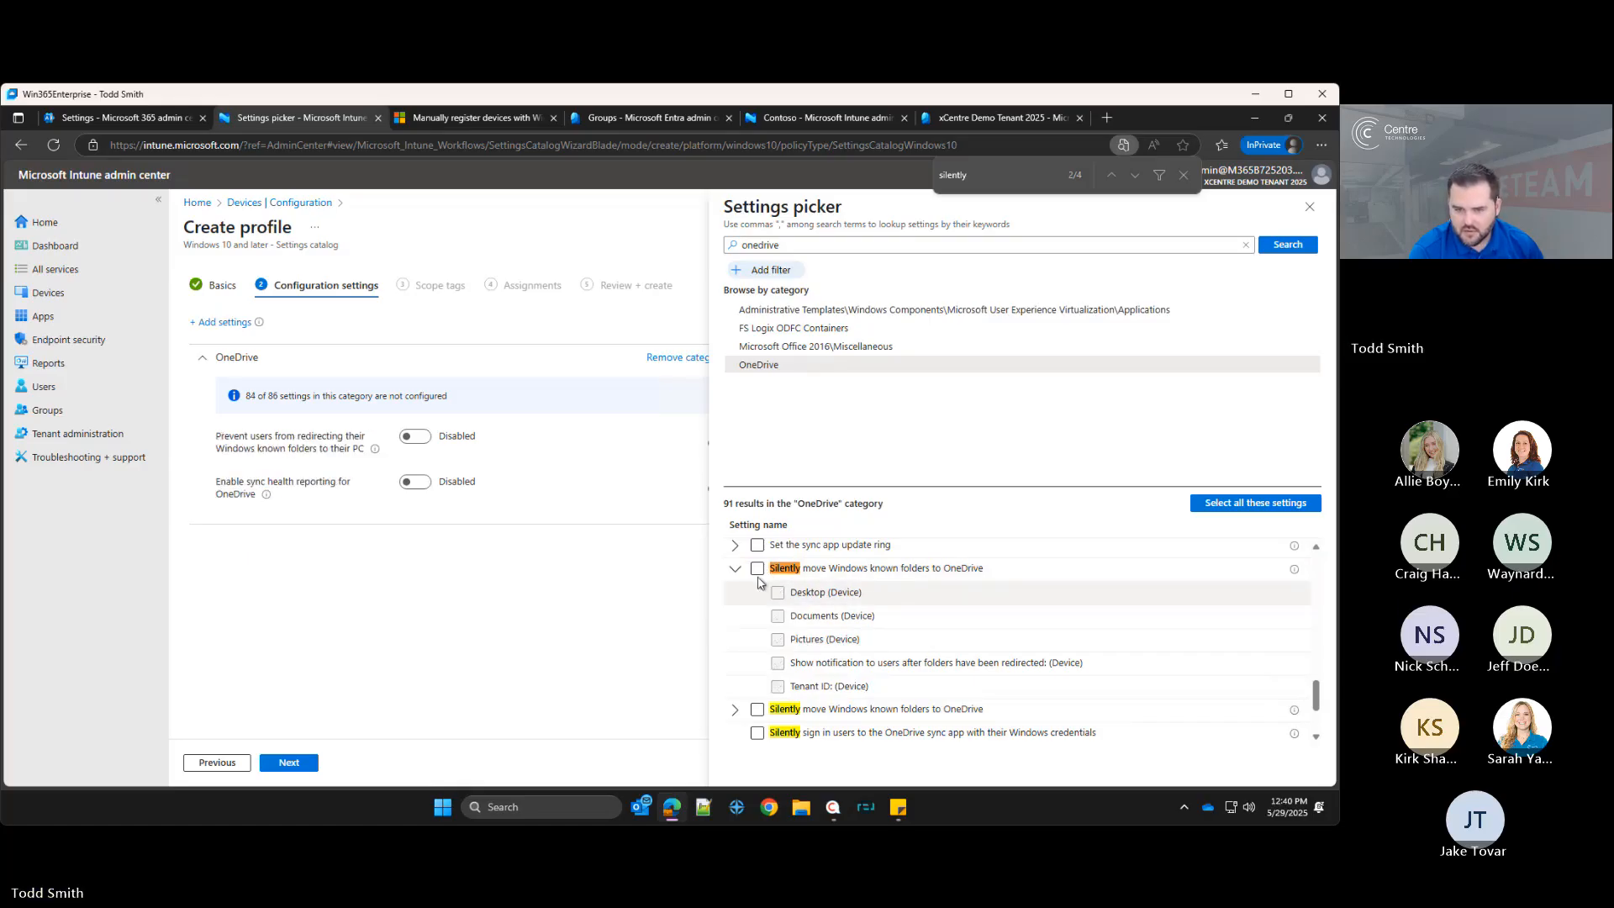
Step: Add the first Silently move Windows known folders to OneDrive setting from the OneDrive category
{"action": "left_click", "coordinate": [757, 568]}
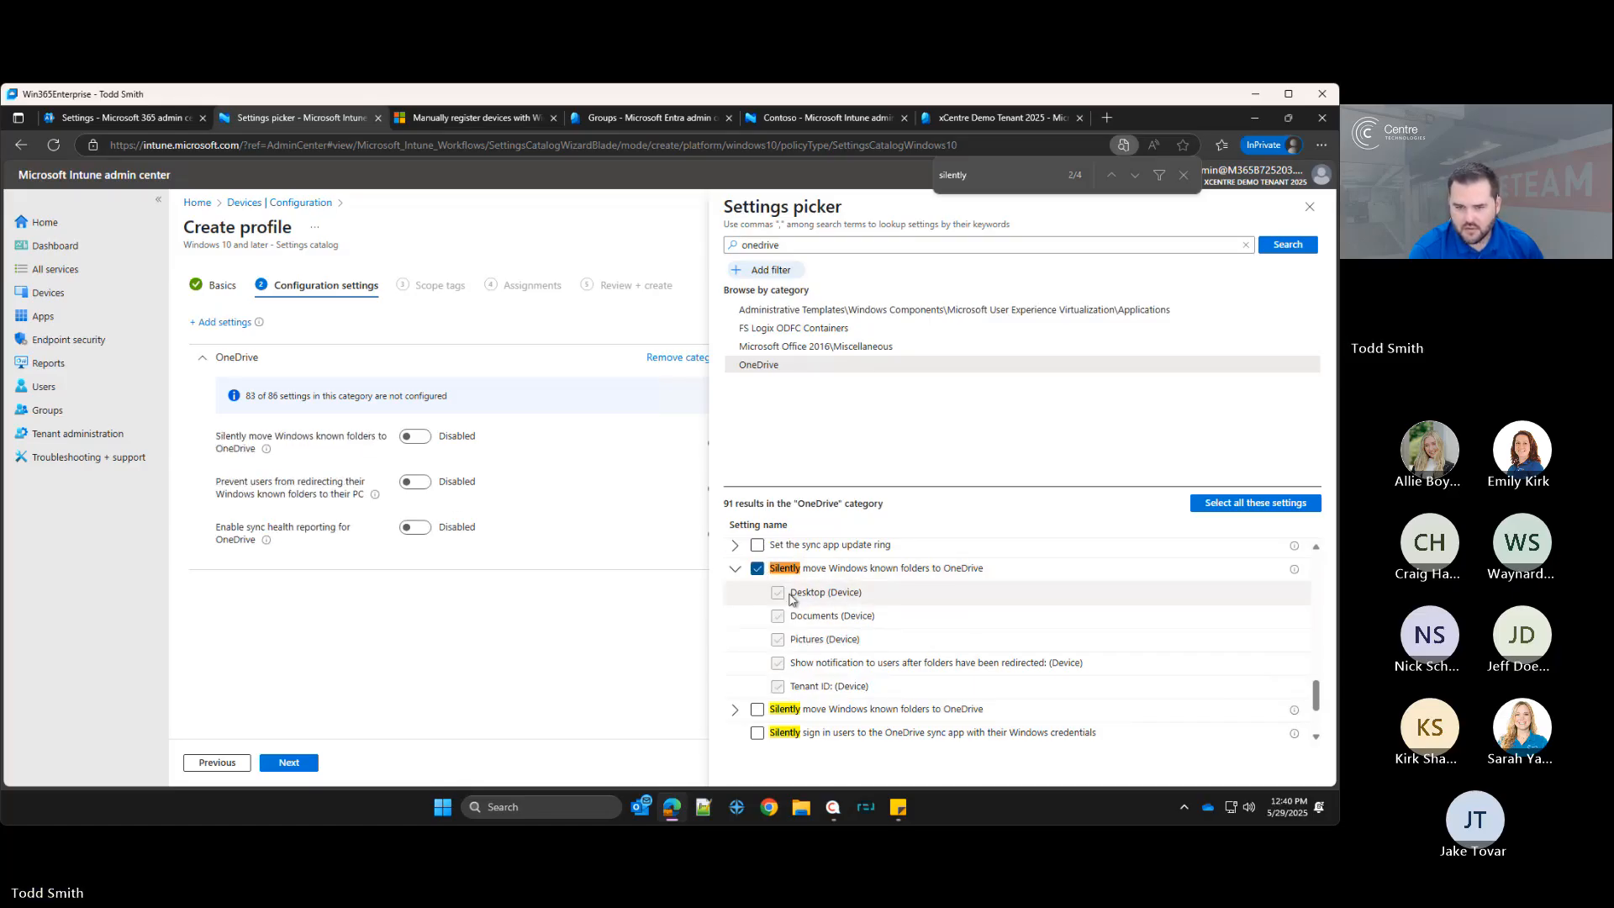
{"action": "left_click", "coordinate": [735, 711]}
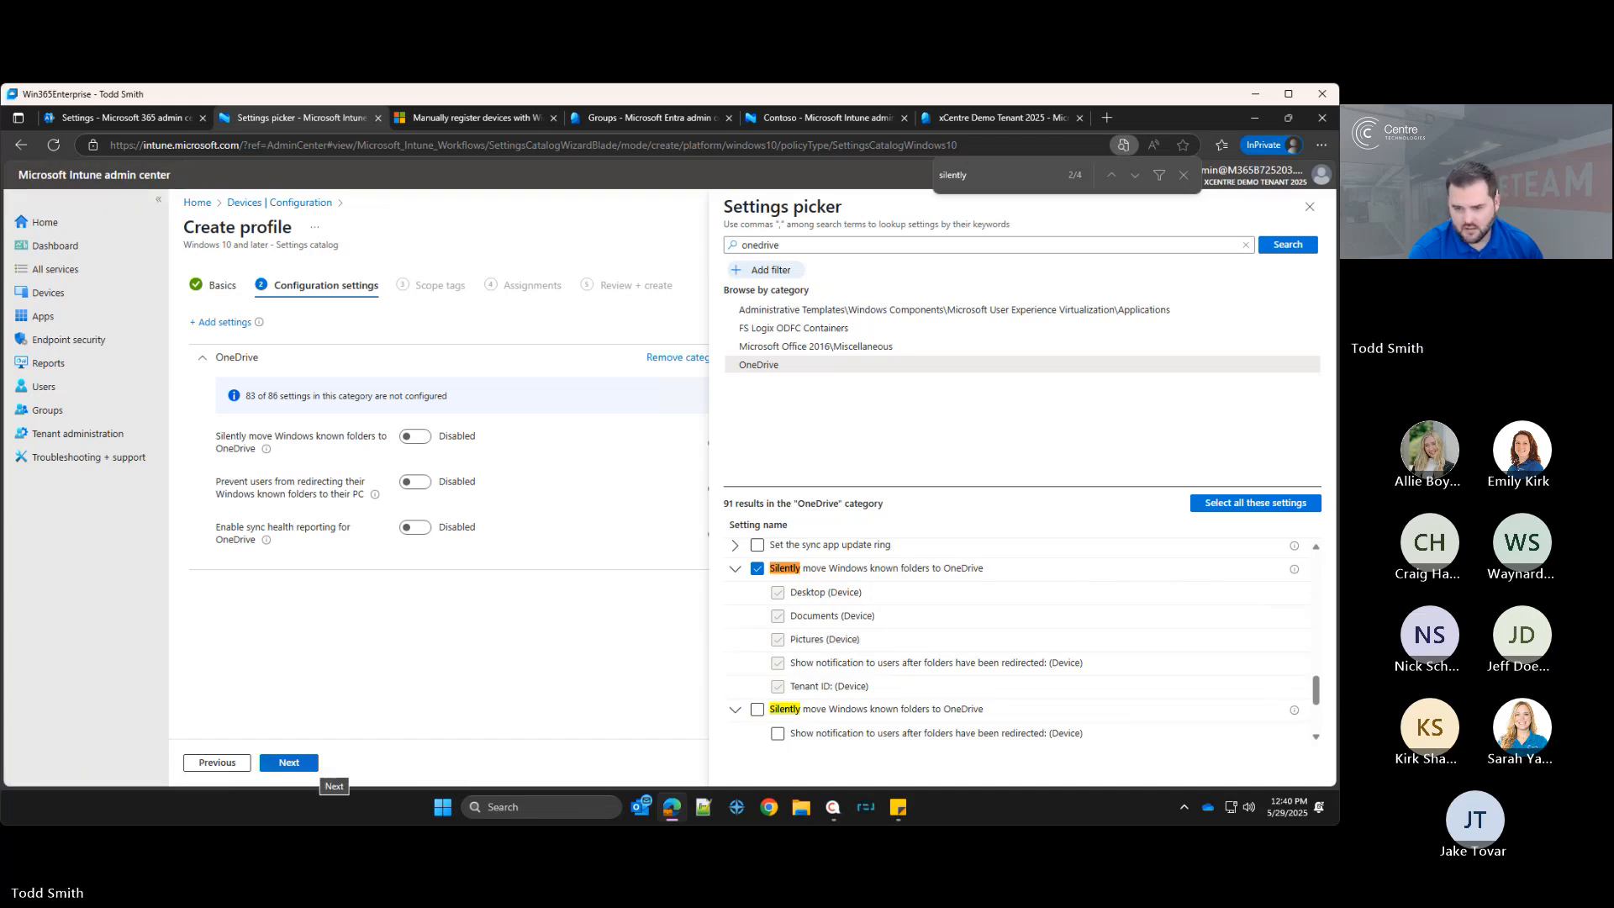
{"action": "scroll", "coordinate": [790, 605], "scroll_direction": "down", "scroll_amount": 2}
{"action": "left_click", "coordinate": [790, 588]}
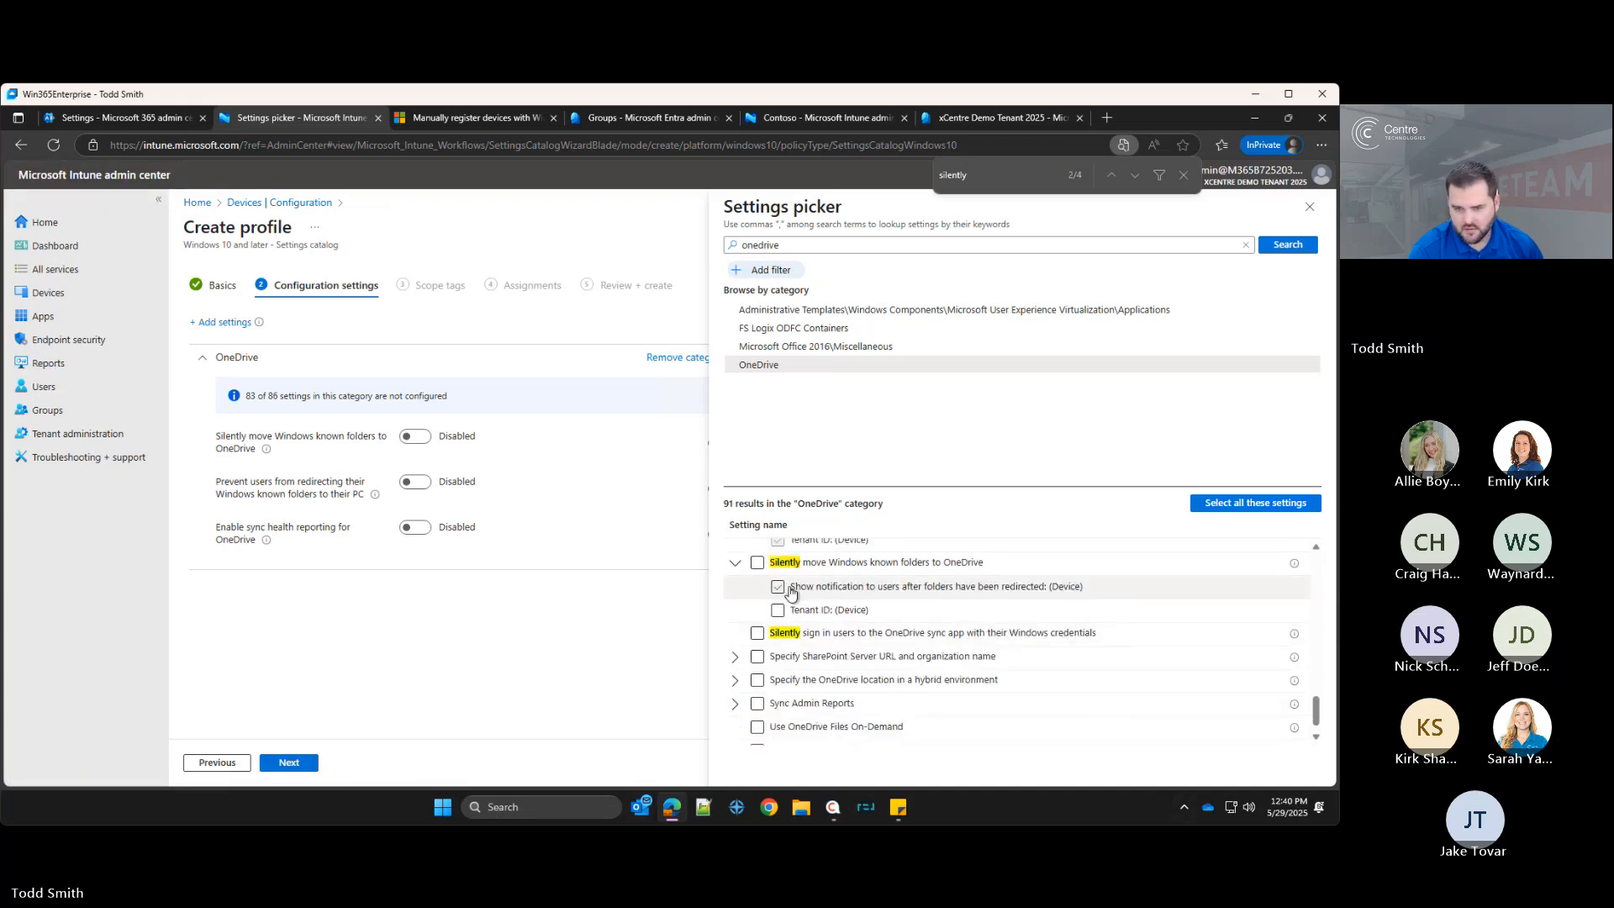
{"action": "scroll", "coordinate": [794, 597], "scroll_direction": "up", "scroll_amount": 1}
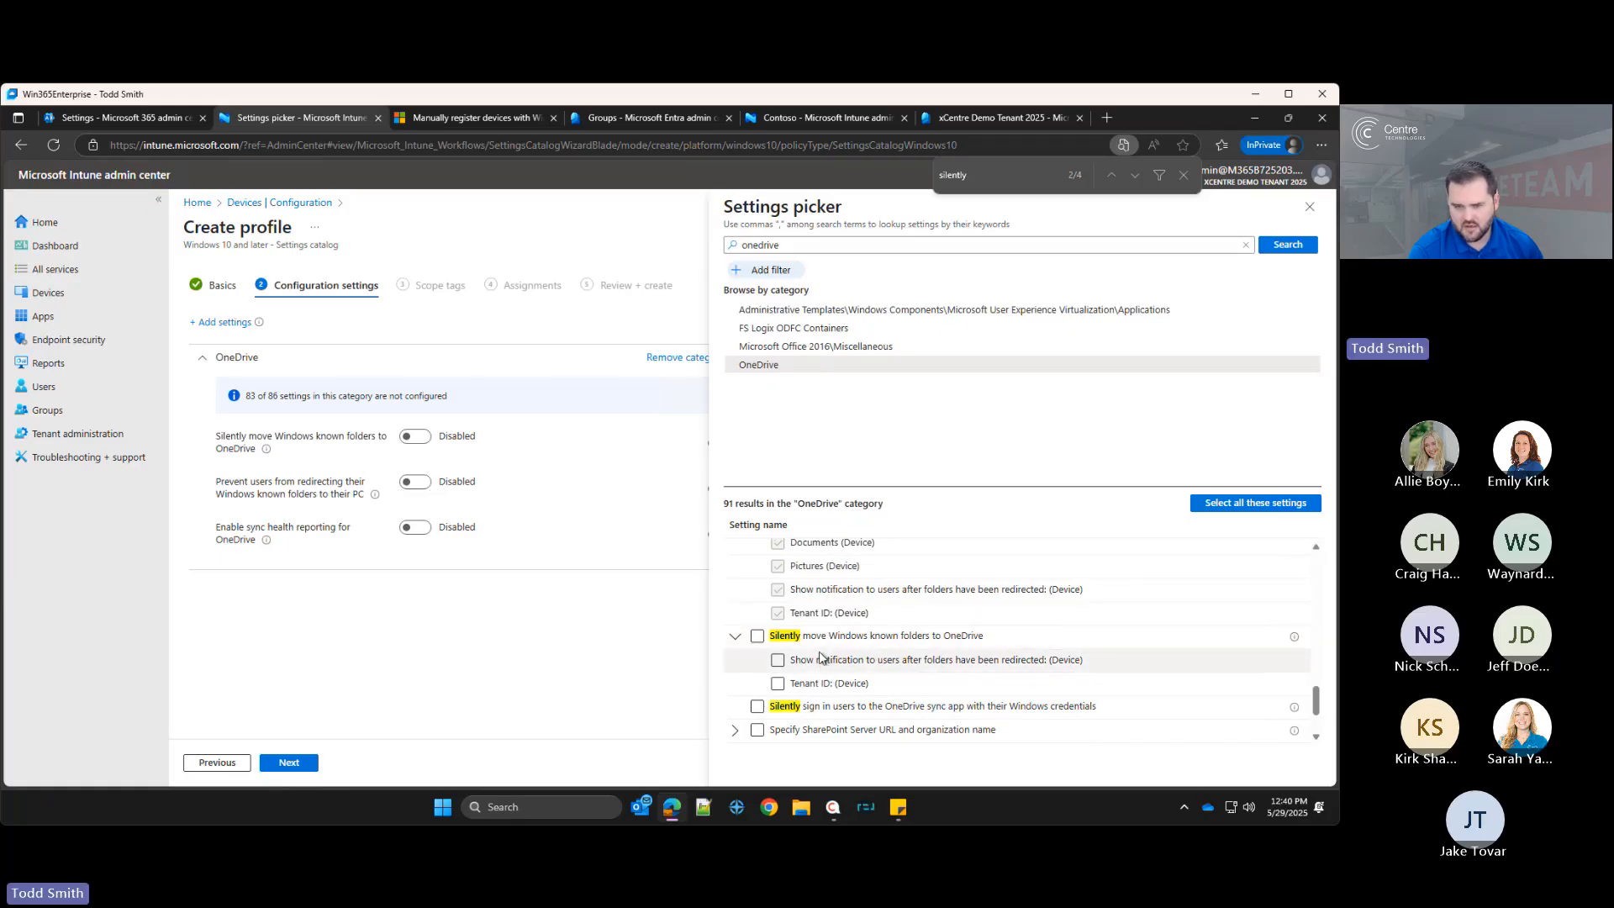
{"action": "left_click", "coordinate": [756, 637]}
{"action": "left_click", "coordinate": [779, 661]}
{"action": "left_click", "coordinate": [779, 661]}
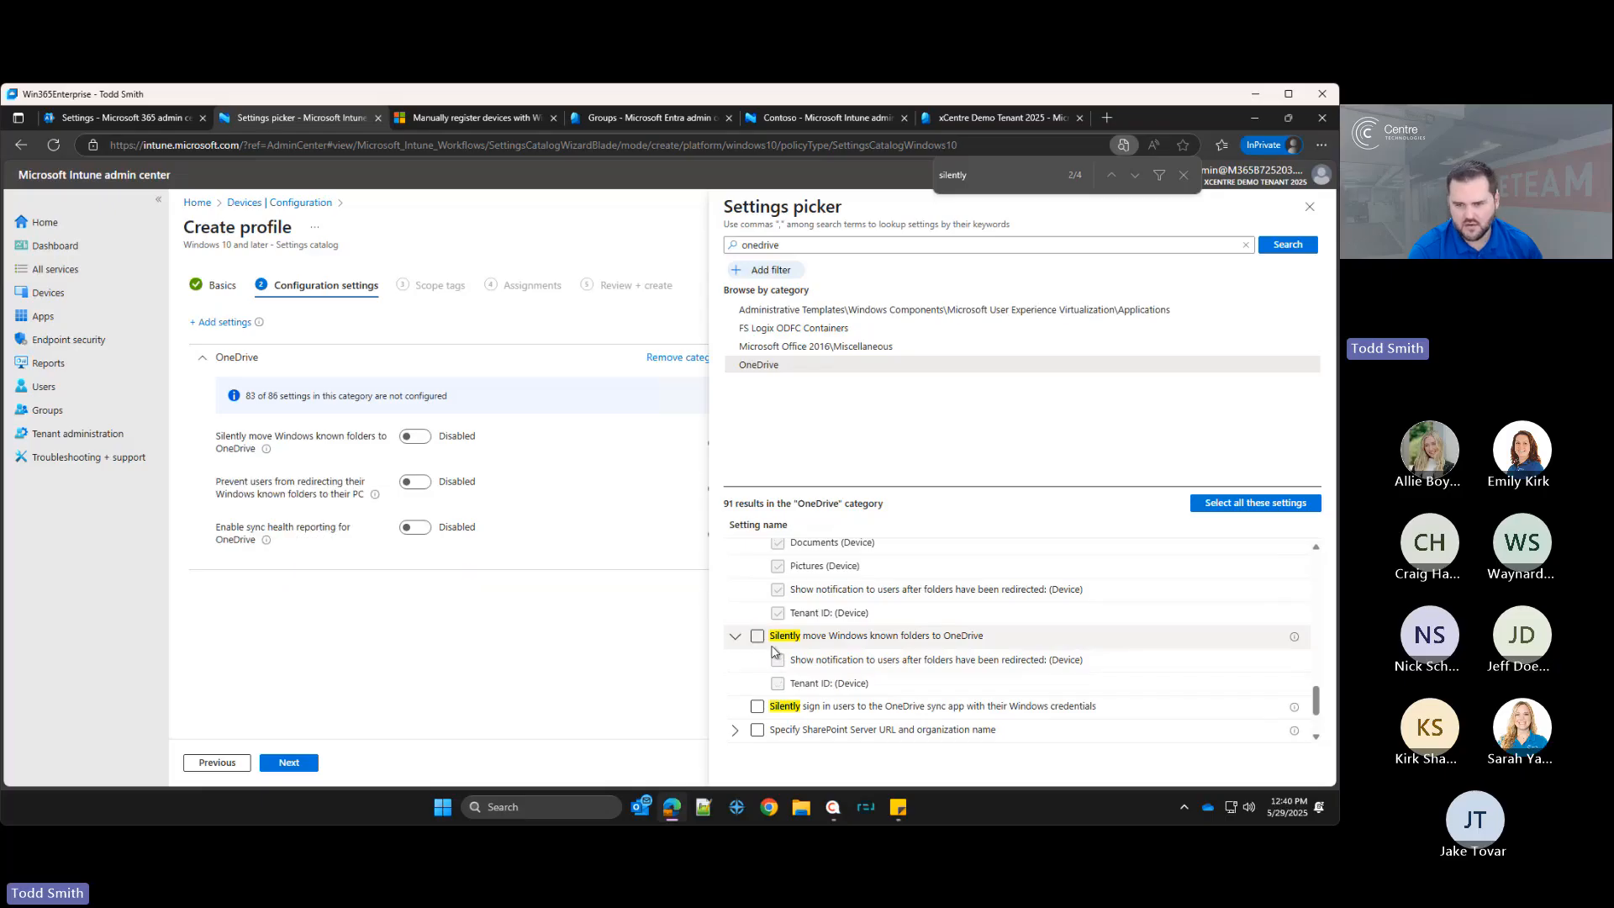
{"action": "scroll", "coordinate": [822, 653], "scroll_direction": "down", "scroll_amount": 1}
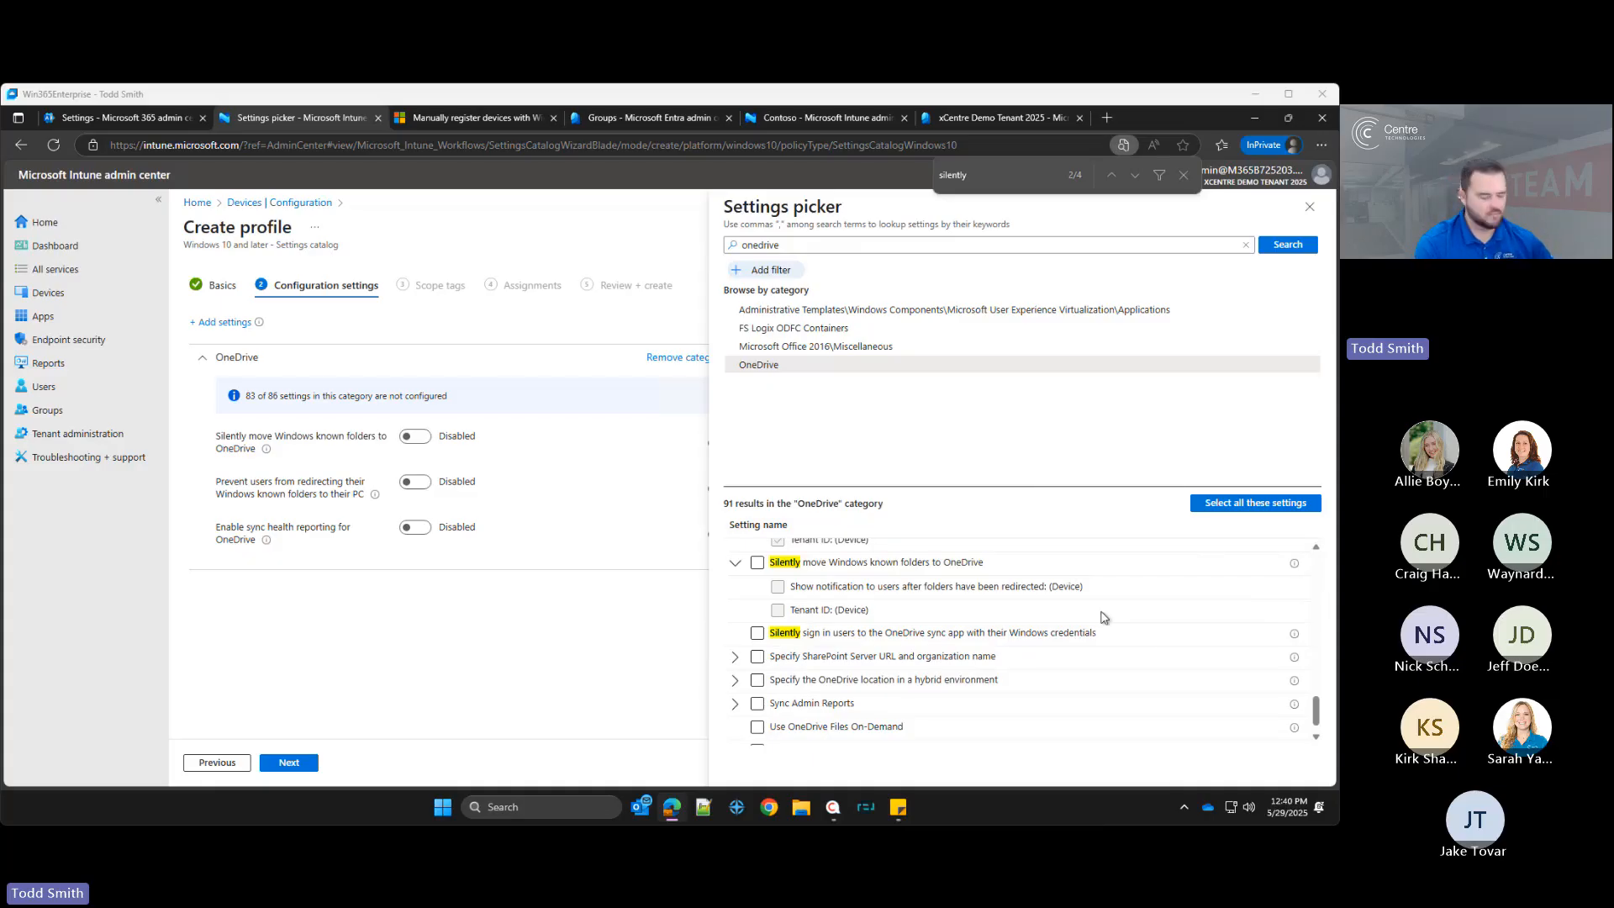
Step: Find and add the Silently sign in users to the OneDrive sync app with their Windows credentials setting
{"action": "key", "text": "ctrl+f"}
{"action": "type", "text": "s"}
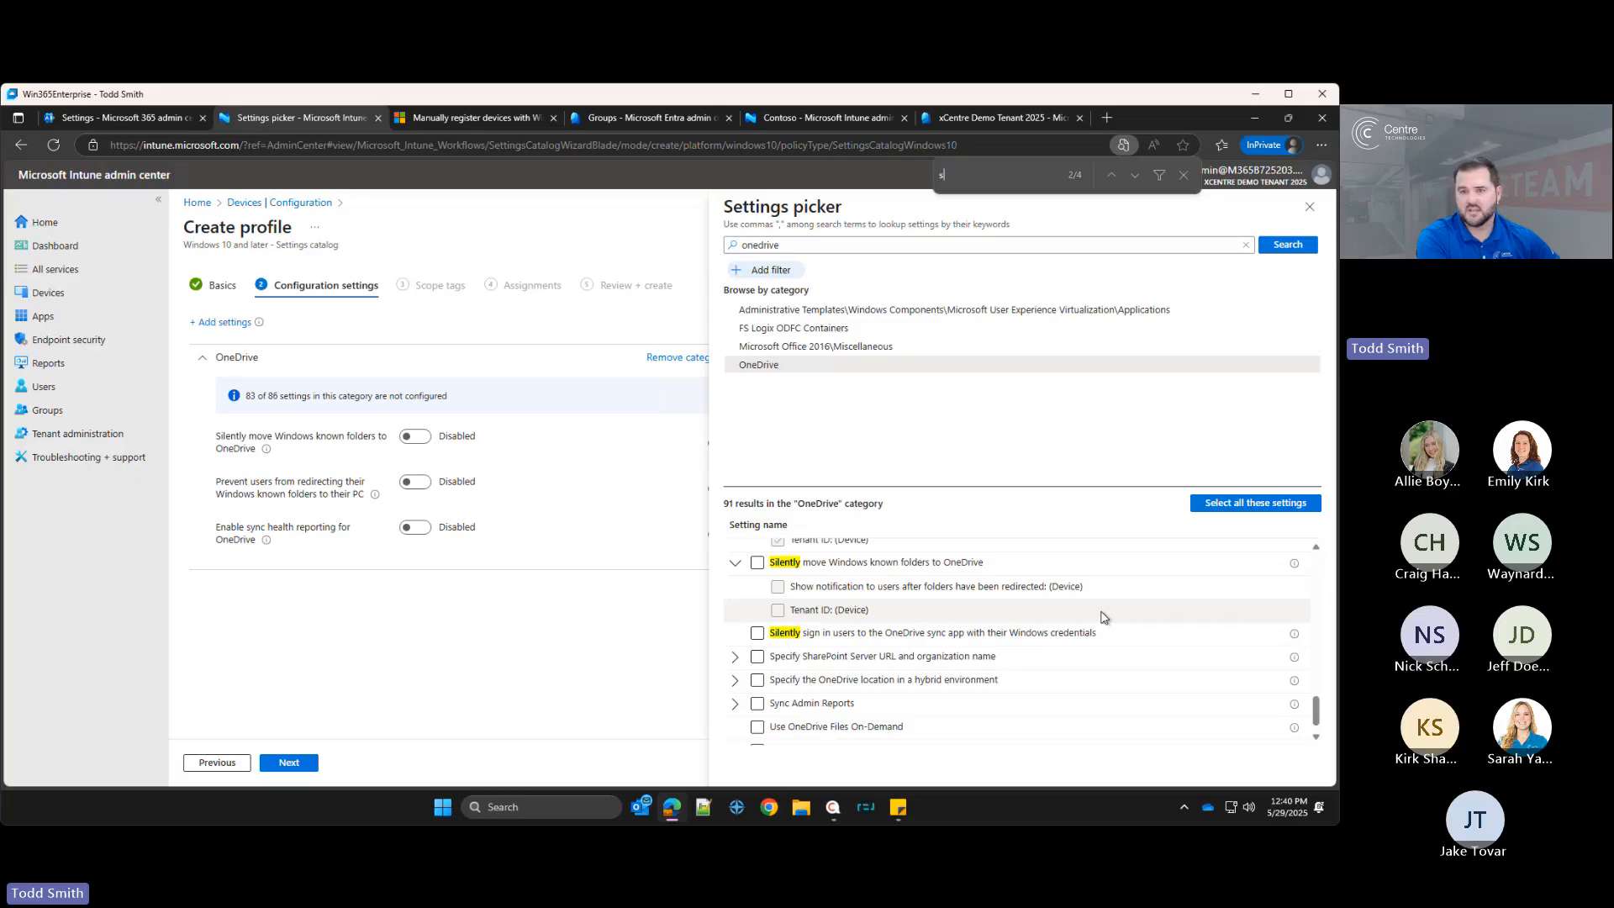
{"action": "type", "text": "ilent"}
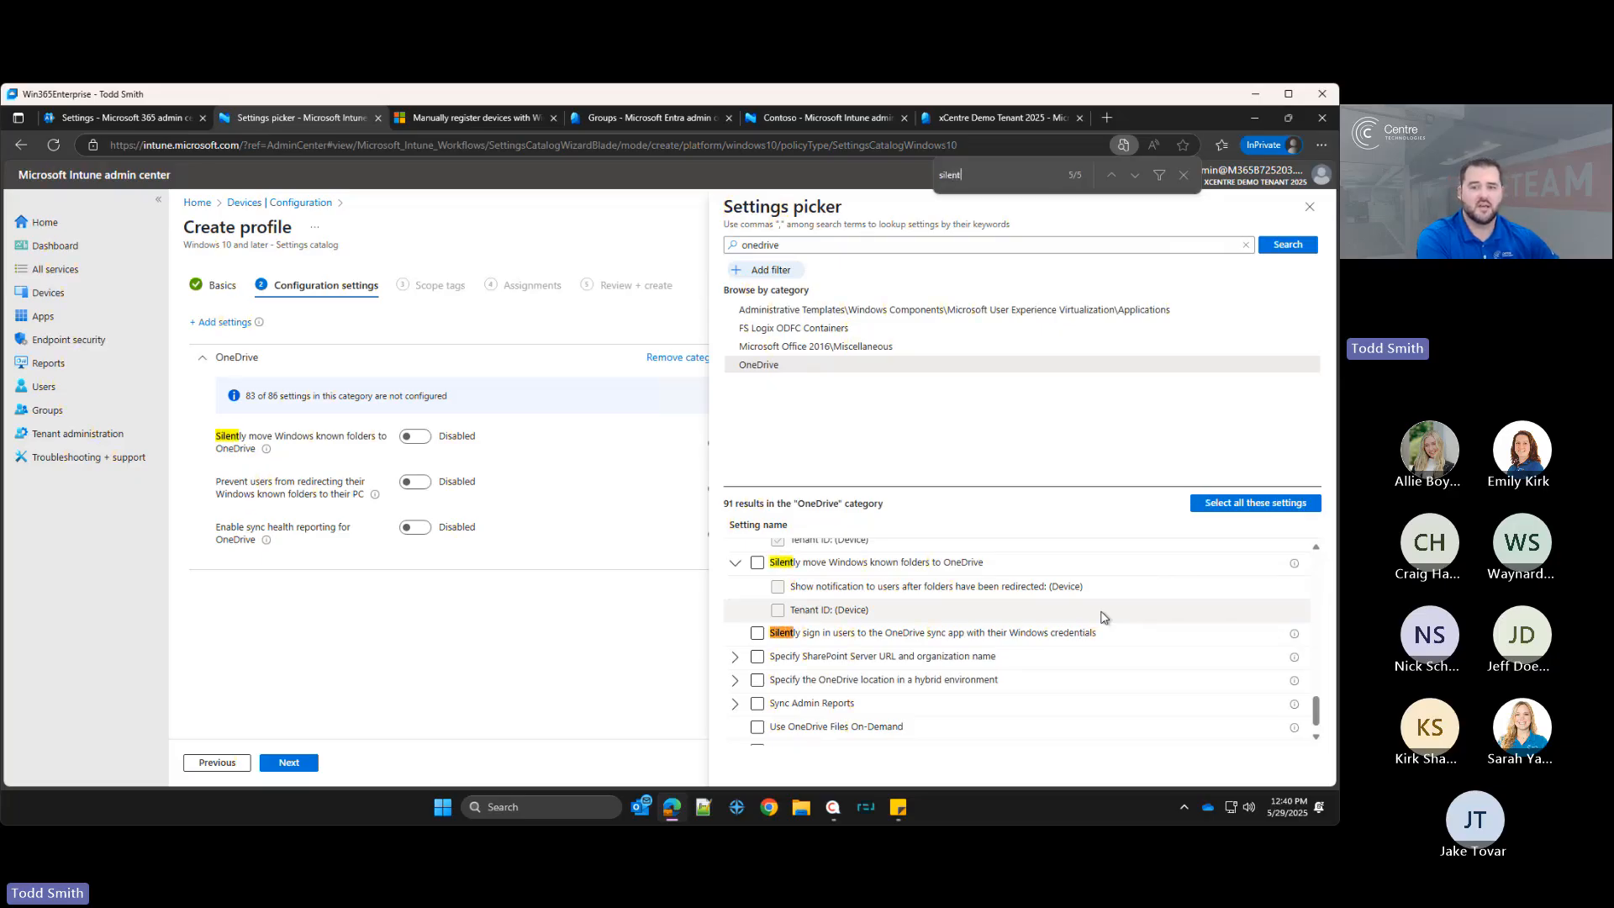
{"action": "type", "text": "ly sin"}
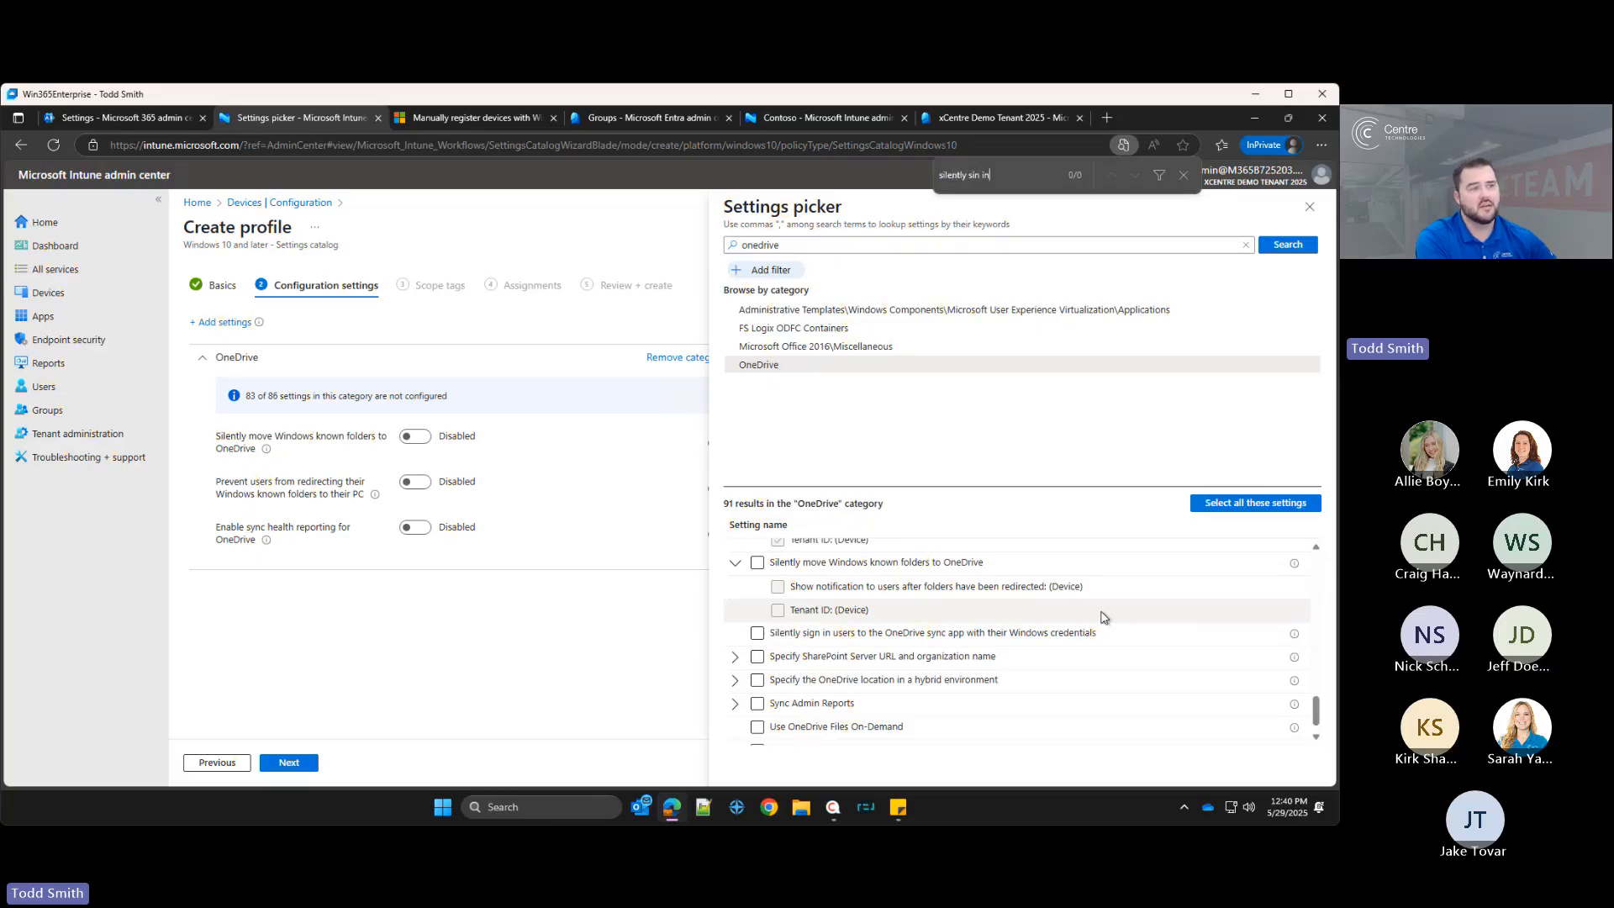
{"action": "type", "text": " in"}
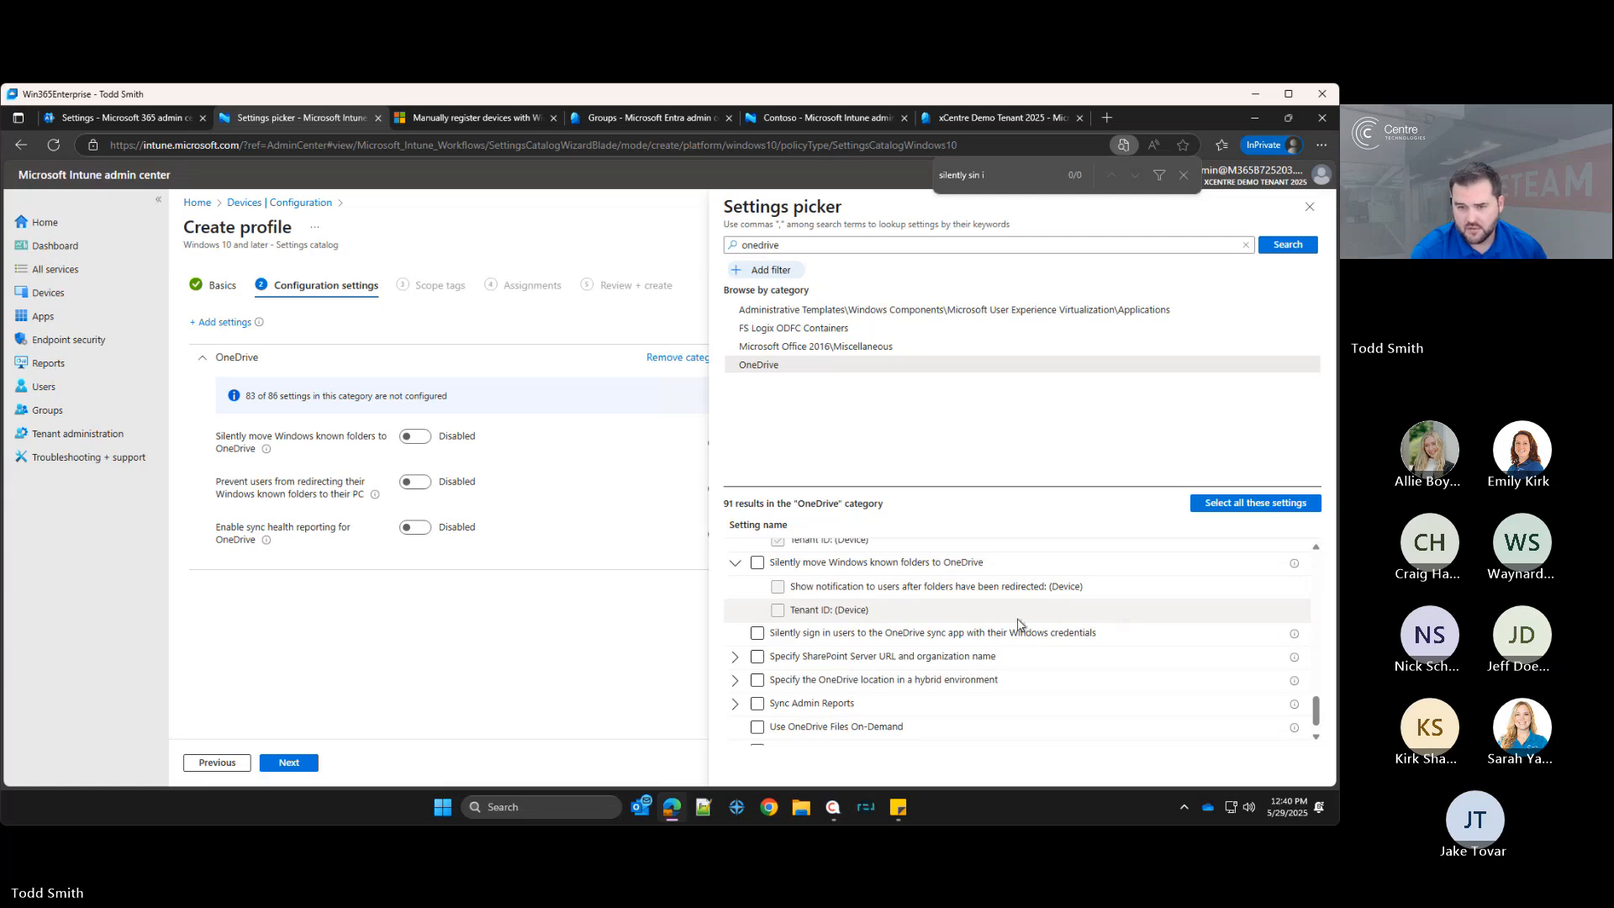
{"action": "key", "text": "BackSpace"}
{"action": "left_click", "coordinate": [757, 634]}
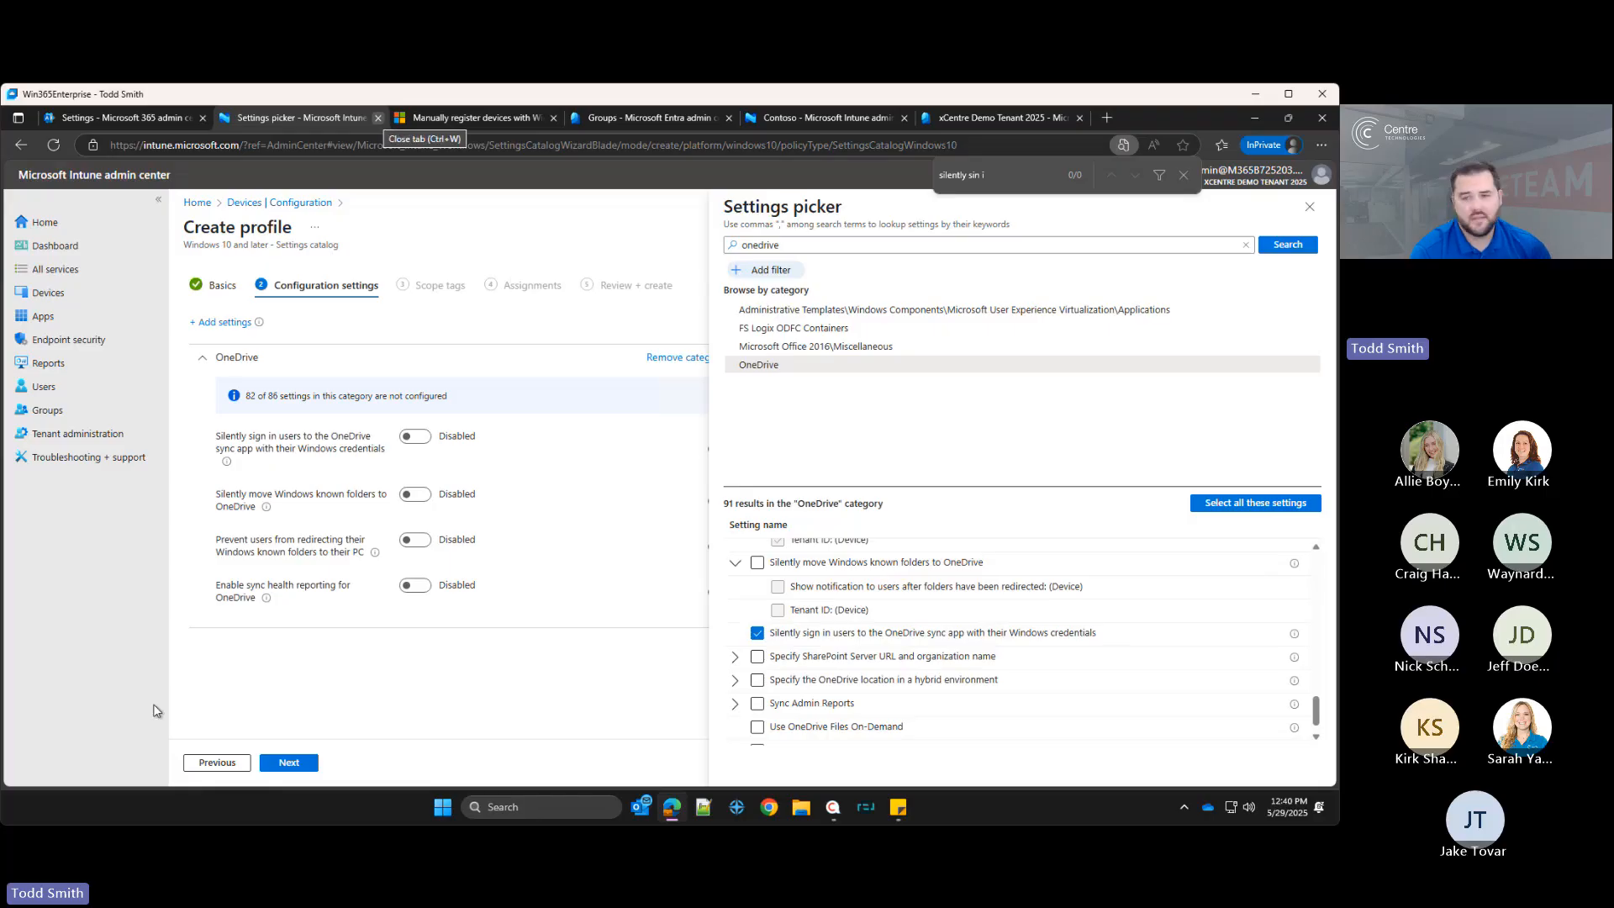
Step: Find and add the Use OneDrive Files On-Demand setting, then close the settings picker
{"action": "triple_click", "coordinate": [996, 175]}
{"action": "type", "text": "use onedrive files"}
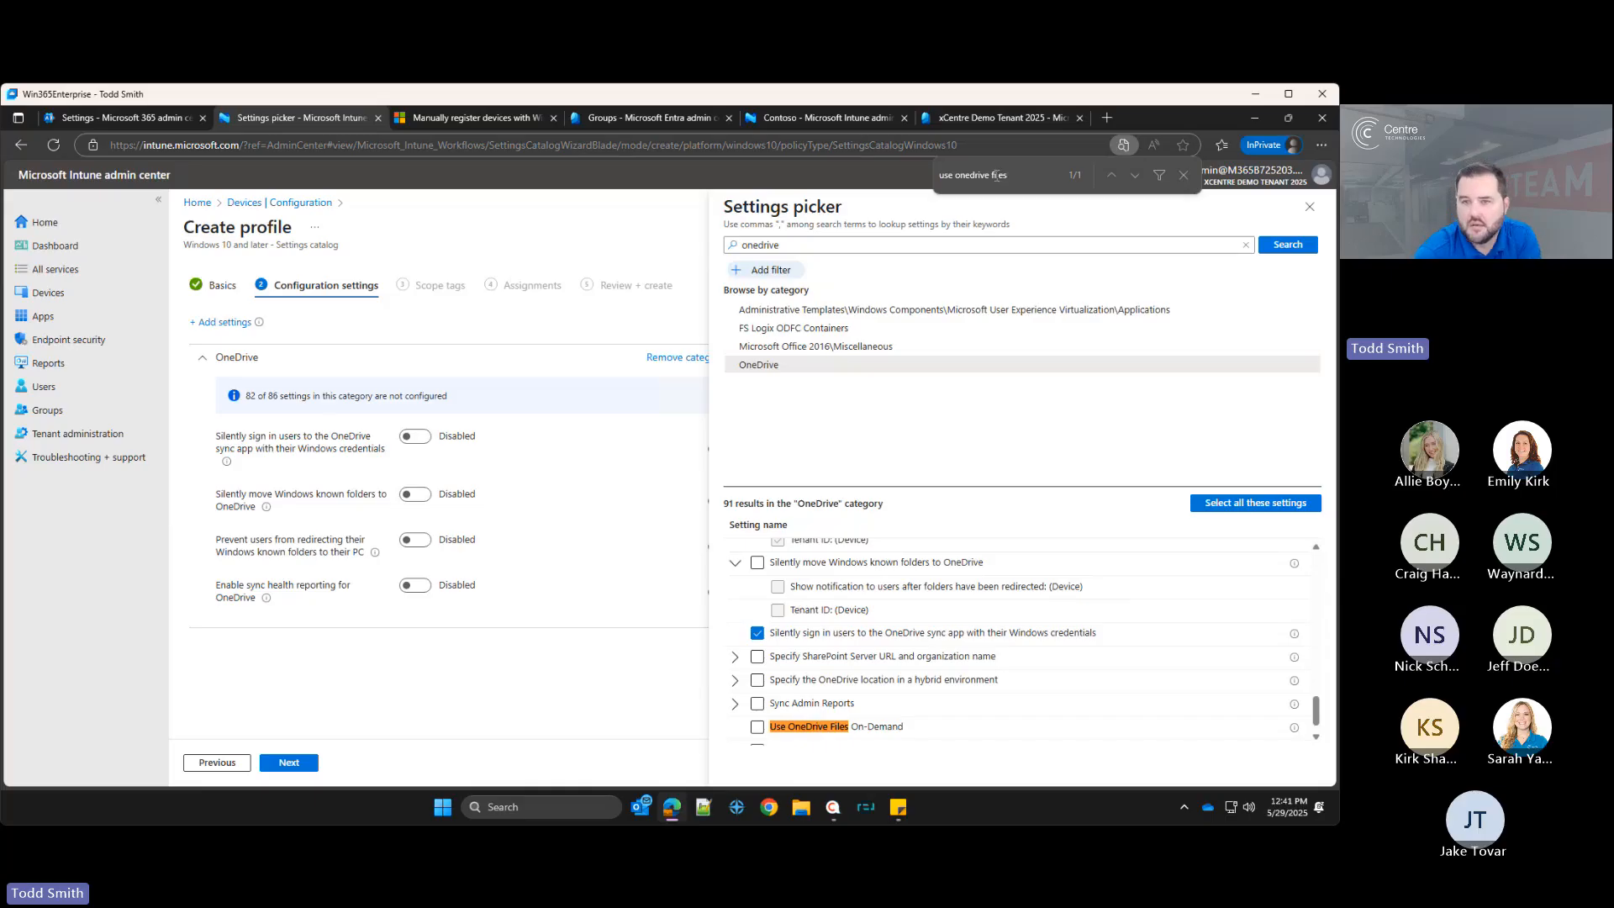
{"action": "left_click", "coordinate": [757, 726]}
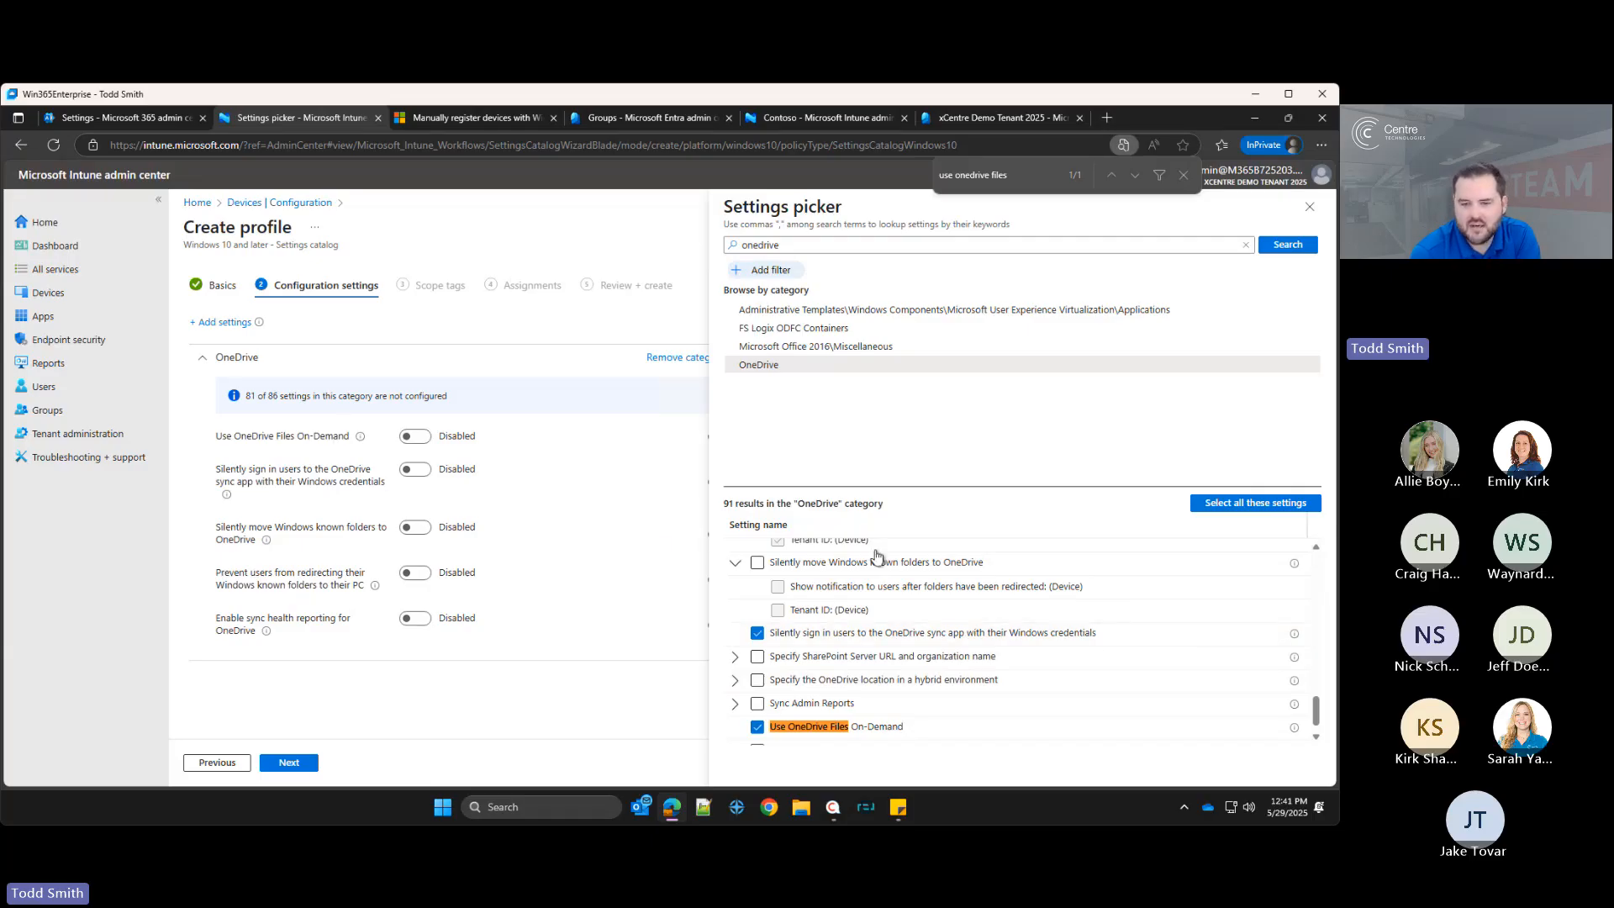
{"action": "scroll", "coordinate": [875, 558], "scroll_direction": "down", "scroll_amount": 1}
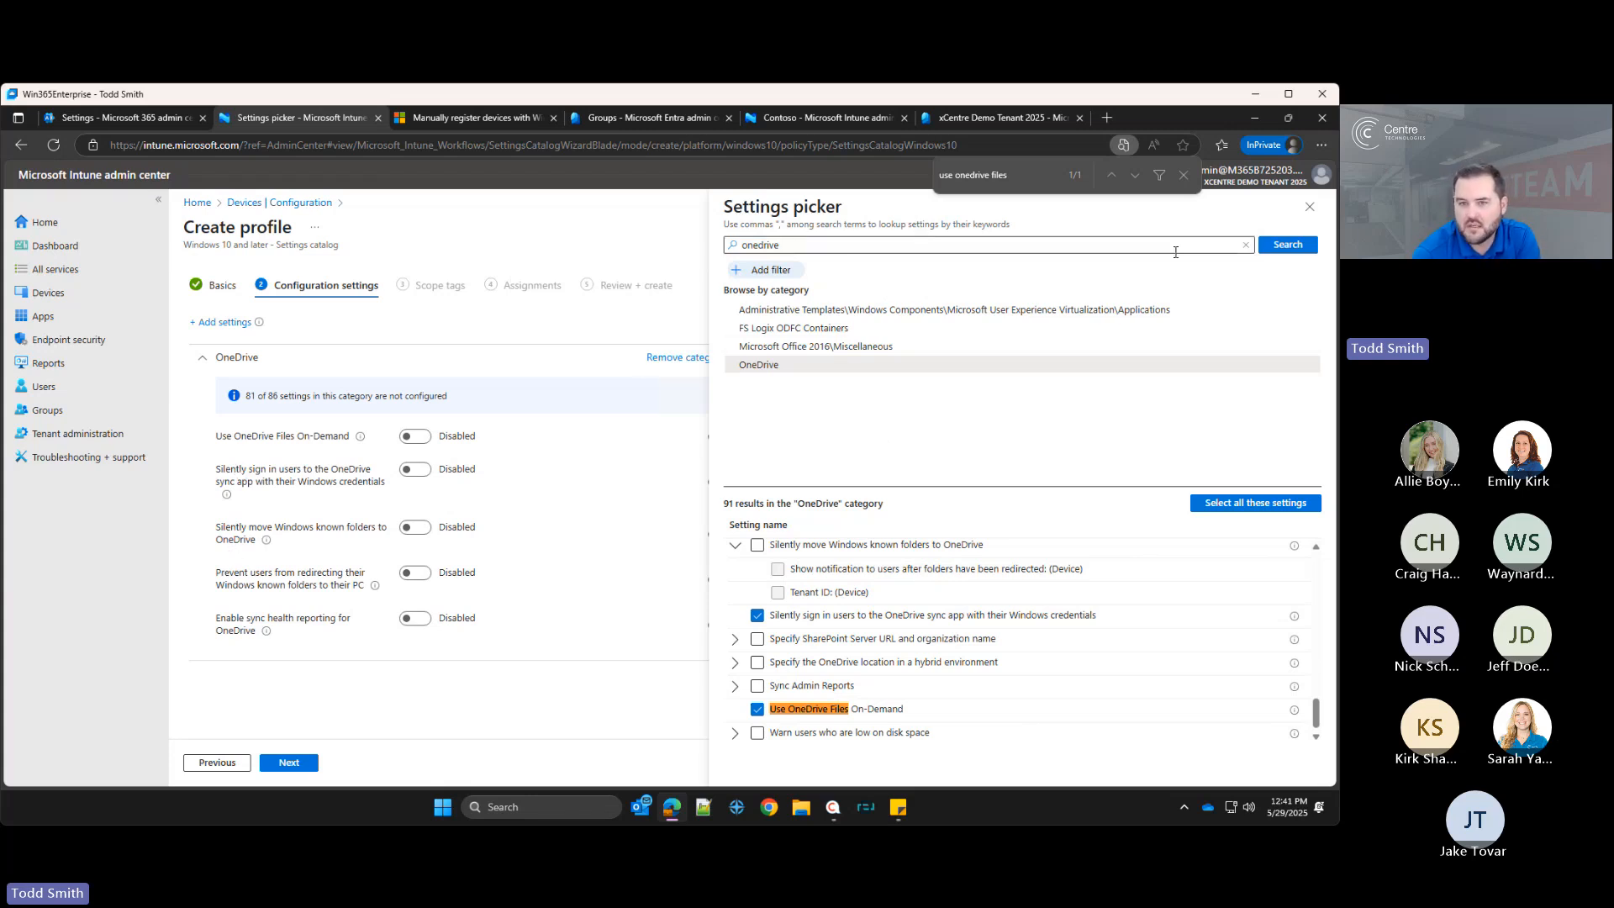
{"action": "scroll", "coordinate": [1013, 657], "scroll_direction": "up", "scroll_amount": 3}
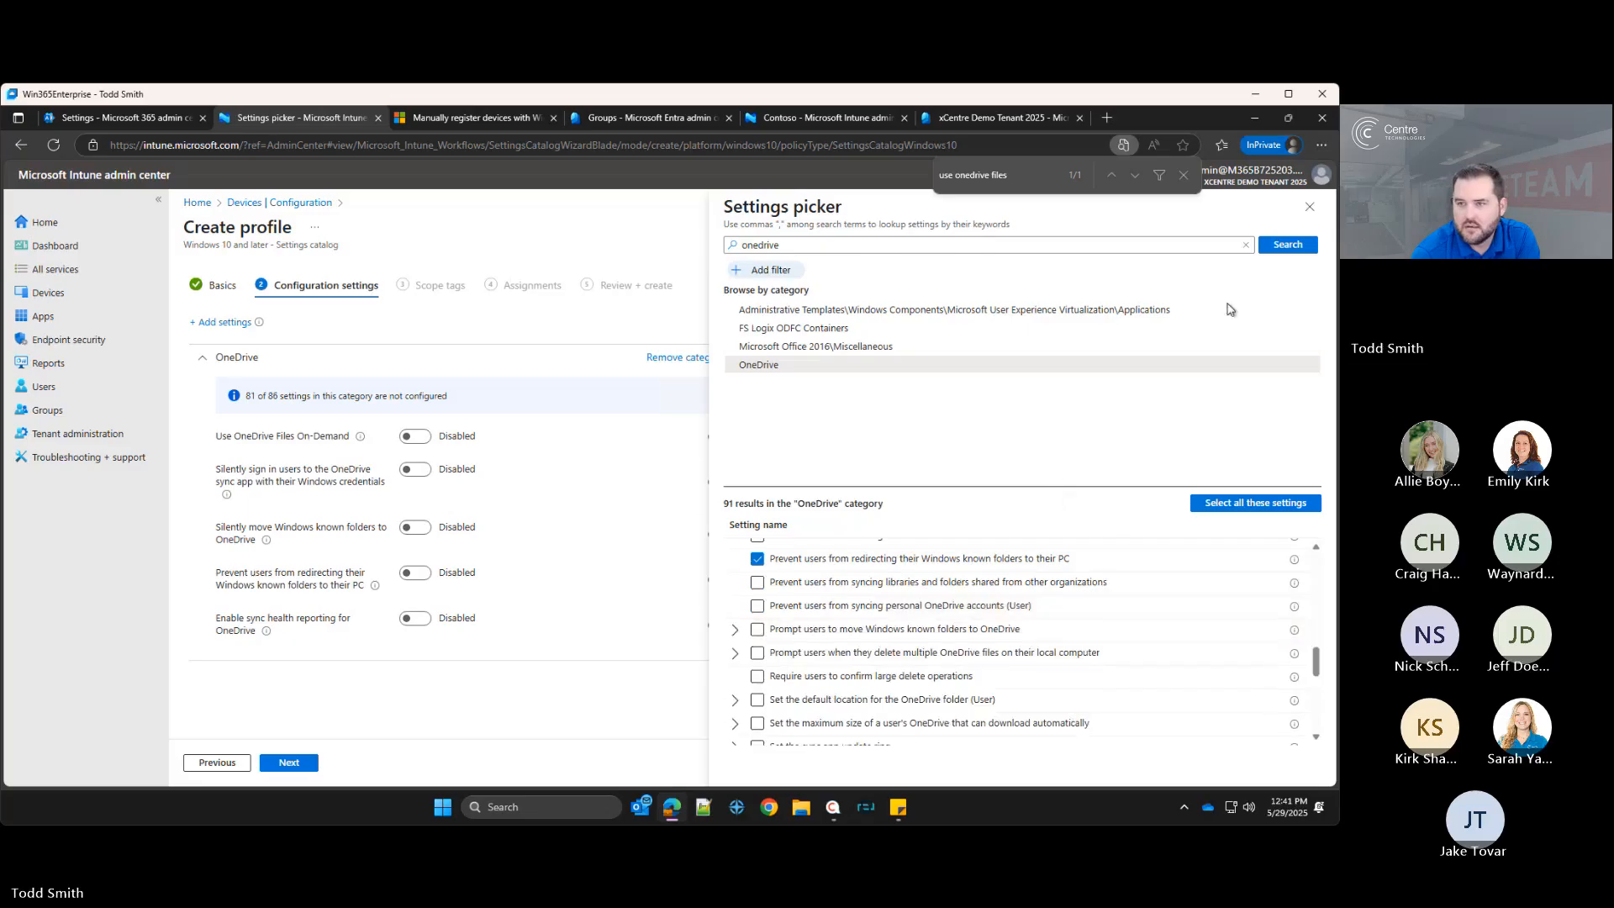
{"action": "left_click", "coordinate": [1309, 207]}
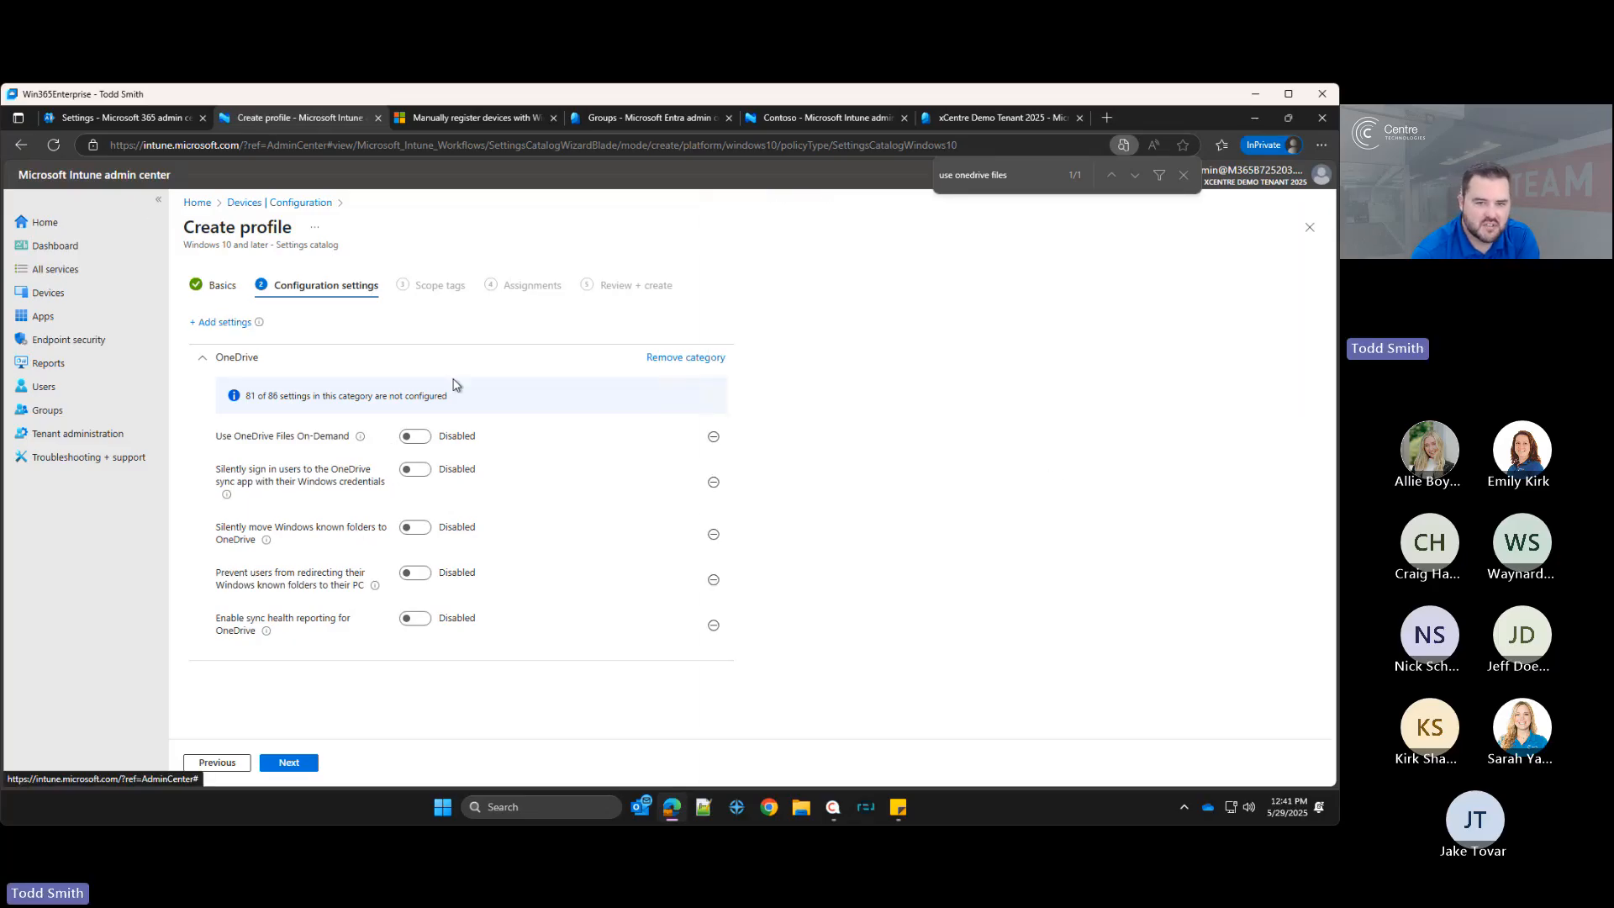
Step: Enable Use OneDrive Files On-Demand, silent sign-in, and Silently move Windows known folders to OneDrive
{"action": "left_click", "coordinate": [412, 437]}
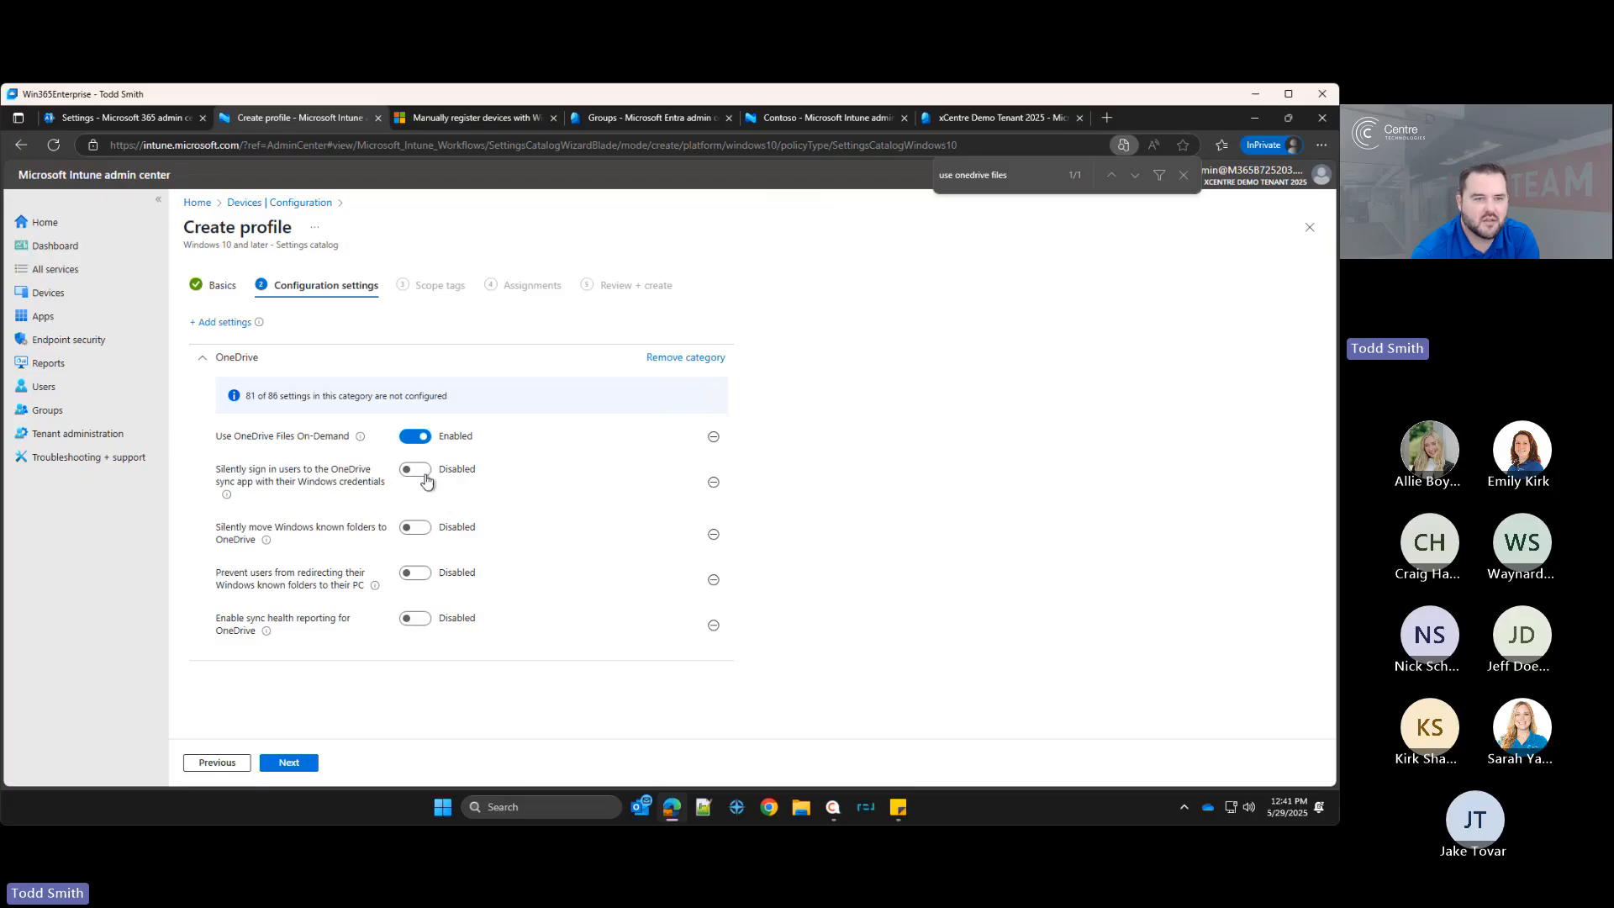
{"action": "left_click", "coordinate": [423, 472]}
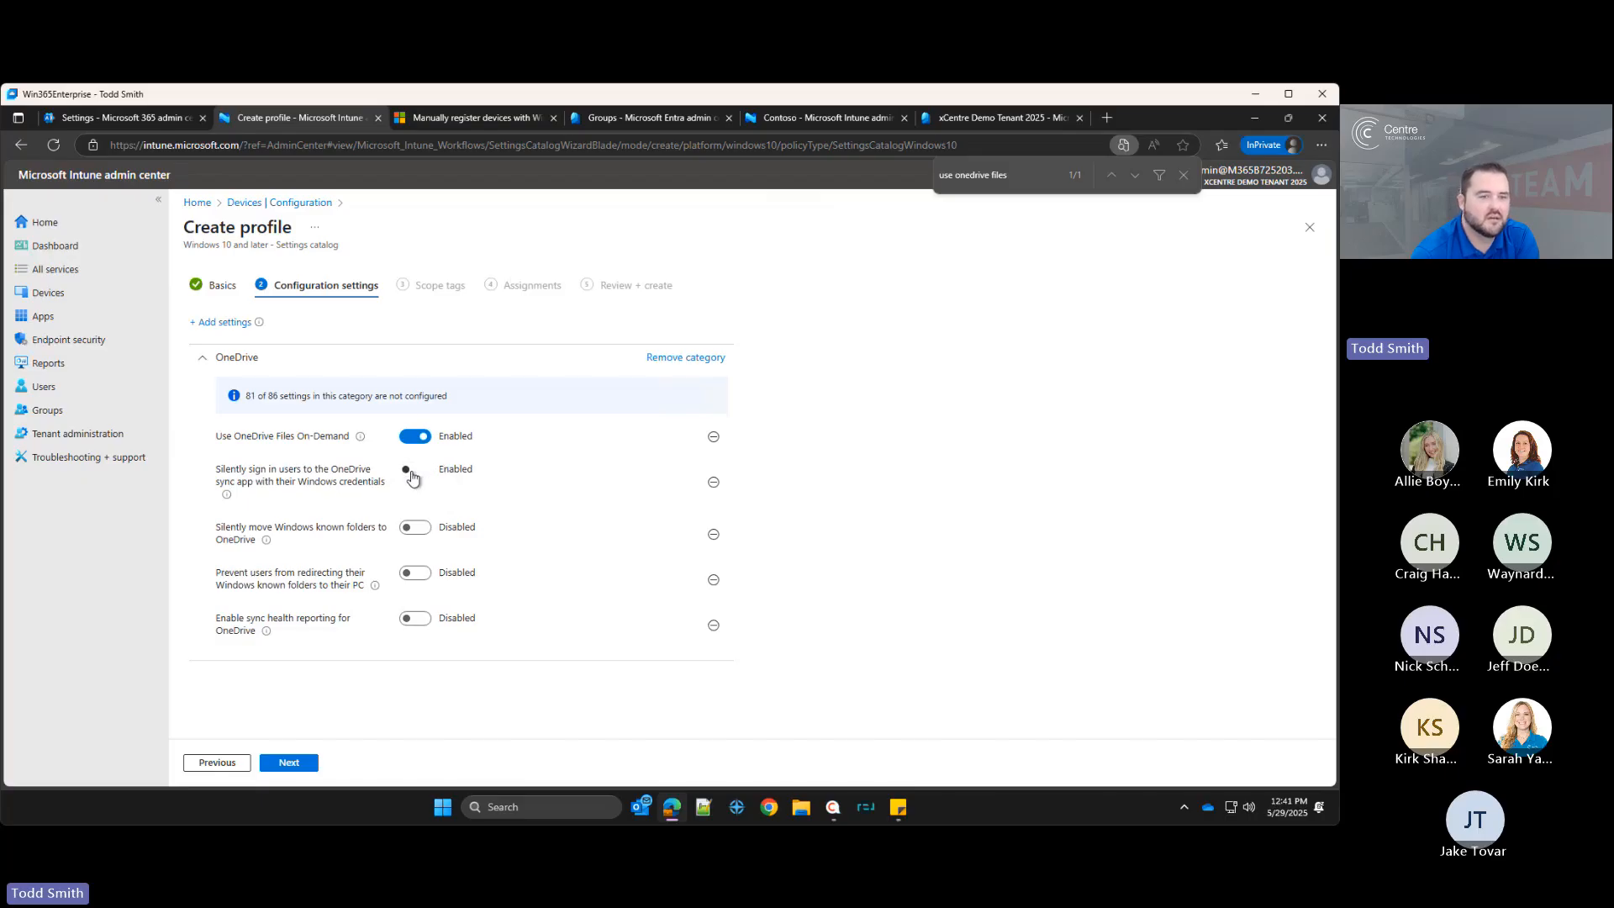
{"action": "left_click", "coordinate": [413, 528]}
Step: Set the Desktop, Documents and Pictures known folder options to True
{"action": "scroll", "coordinate": [424, 588], "scroll_direction": "down", "scroll_amount": 1}
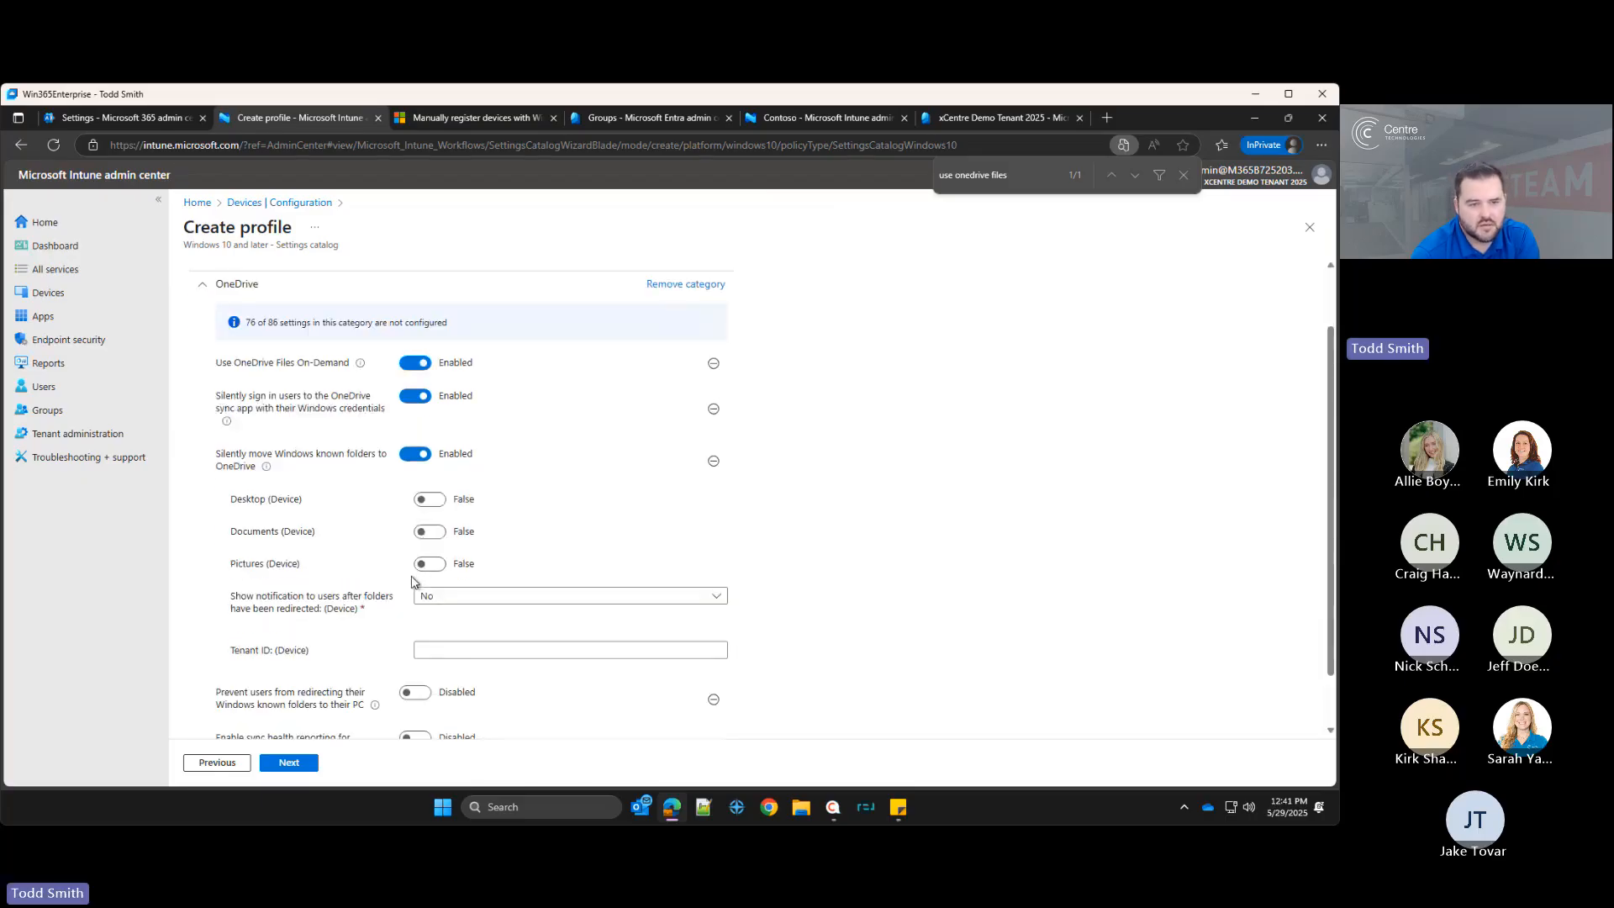
{"action": "left_click", "coordinate": [431, 500]}
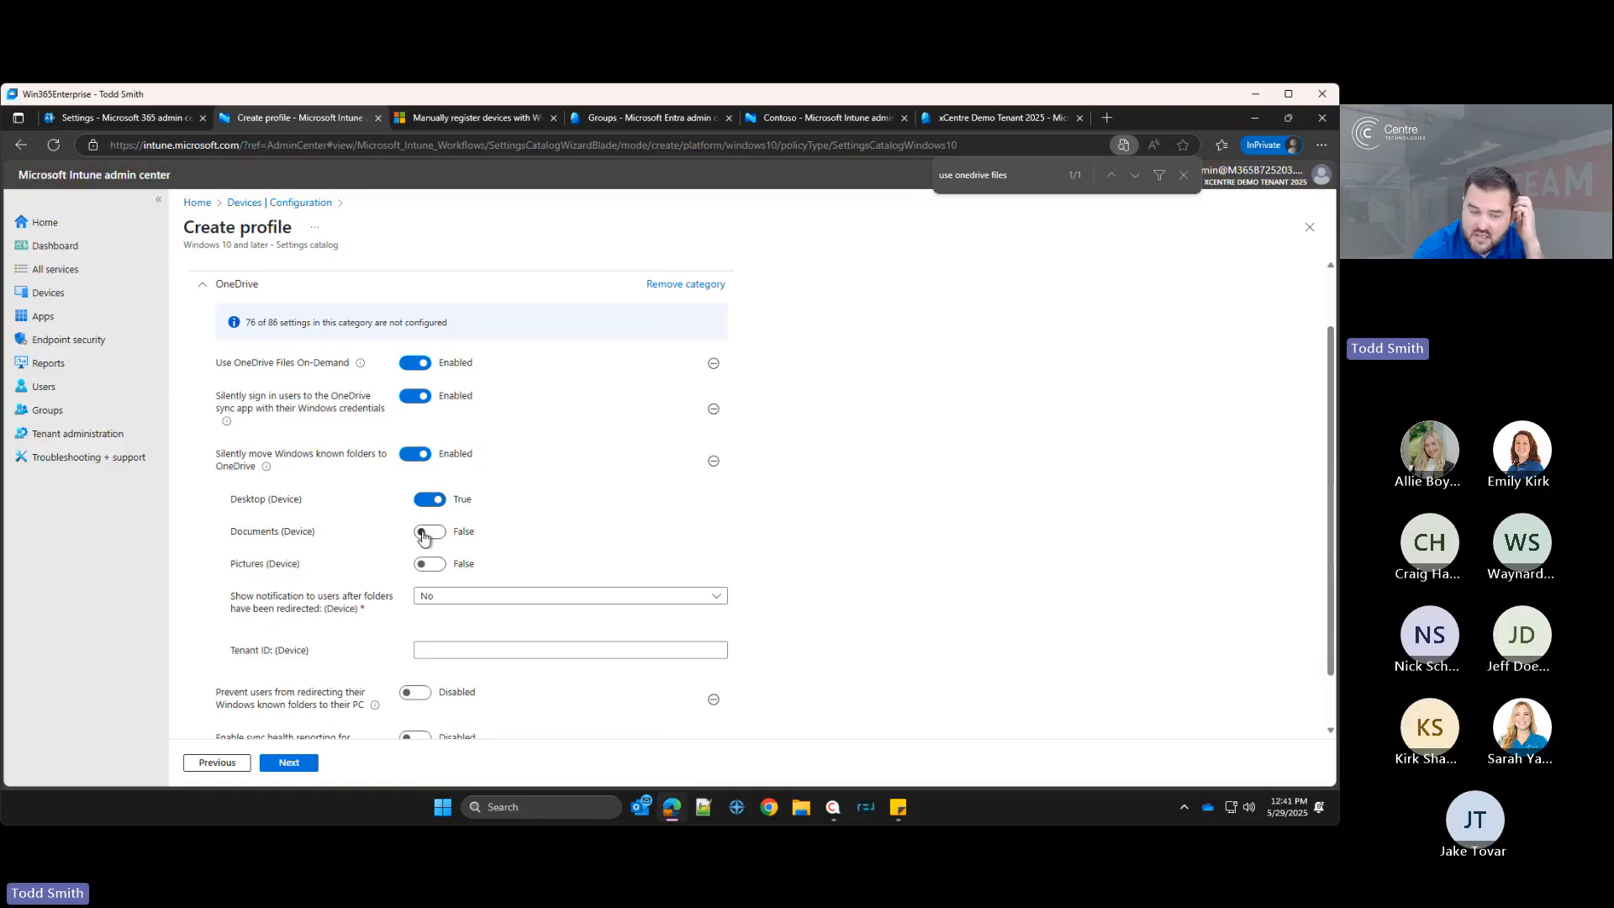
{"action": "left_click", "coordinate": [429, 532]}
{"action": "left_click", "coordinate": [428, 569]}
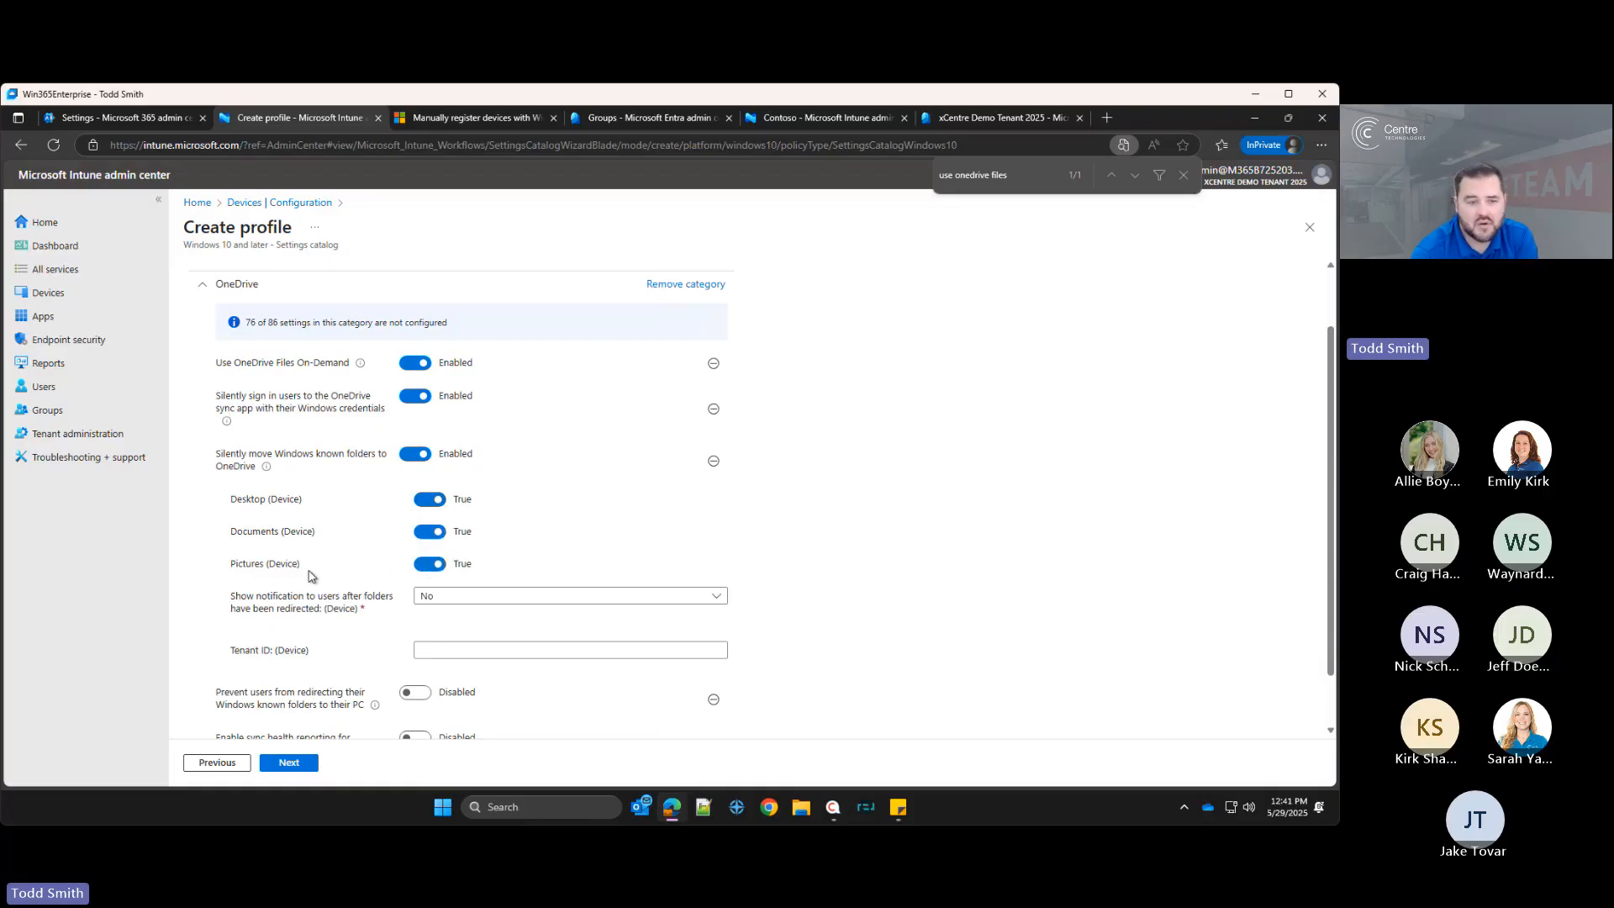
Step: Copy the tenant ID from the Entra admin center overview and paste it into the Tenant ID field
{"action": "scroll", "coordinate": [448, 564], "scroll_direction": "down", "scroll_amount": 1}
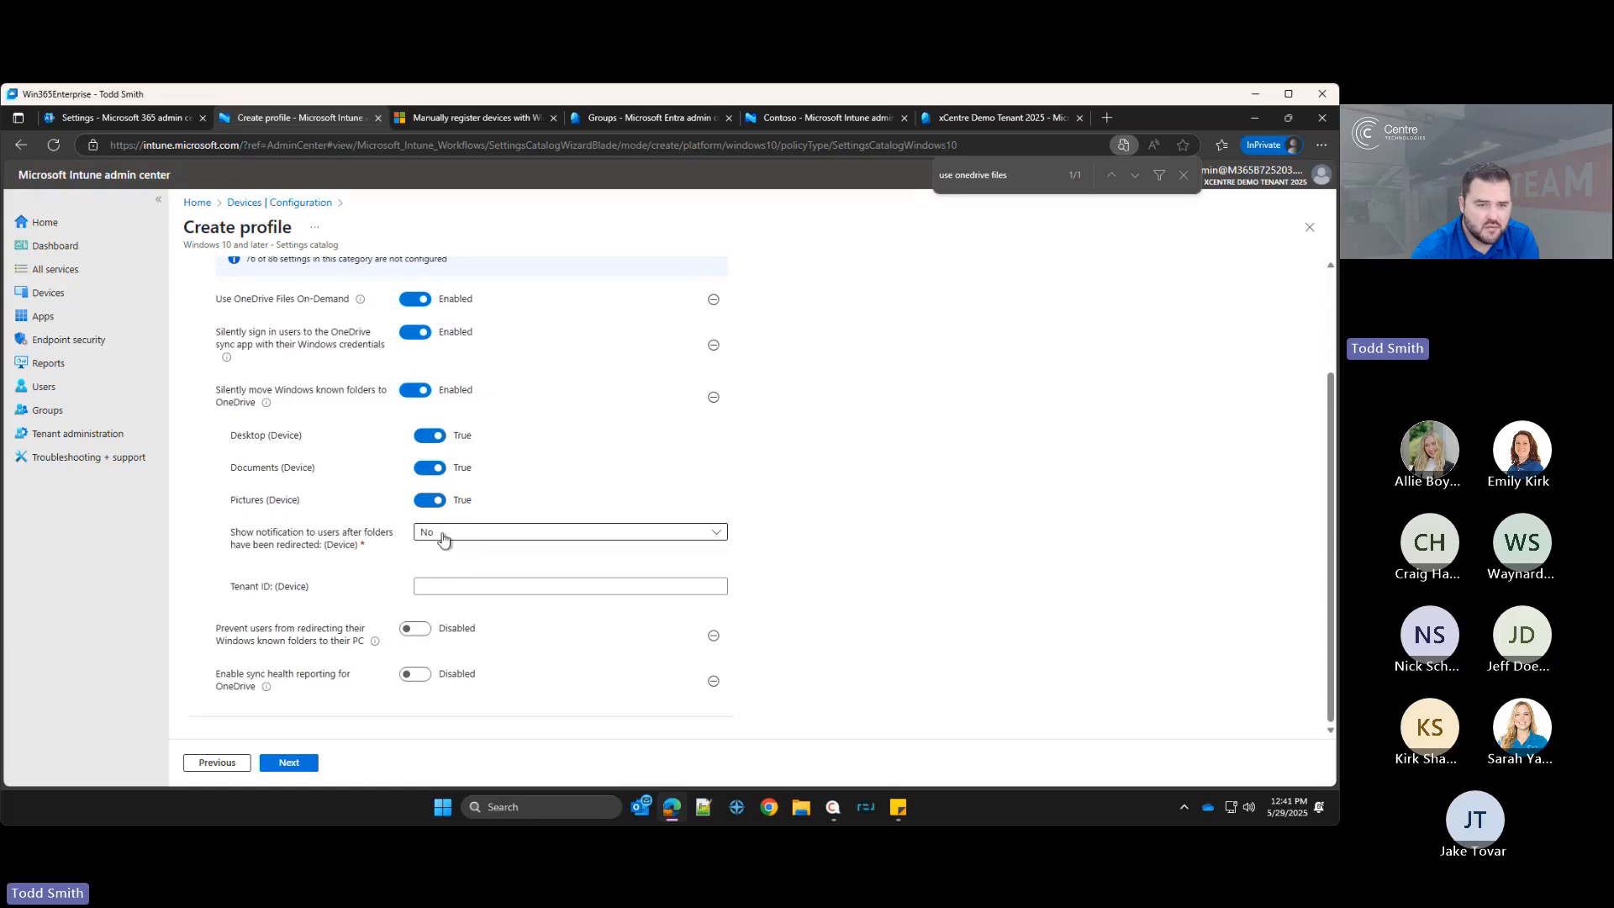
{"action": "left_click", "coordinate": [420, 586]}
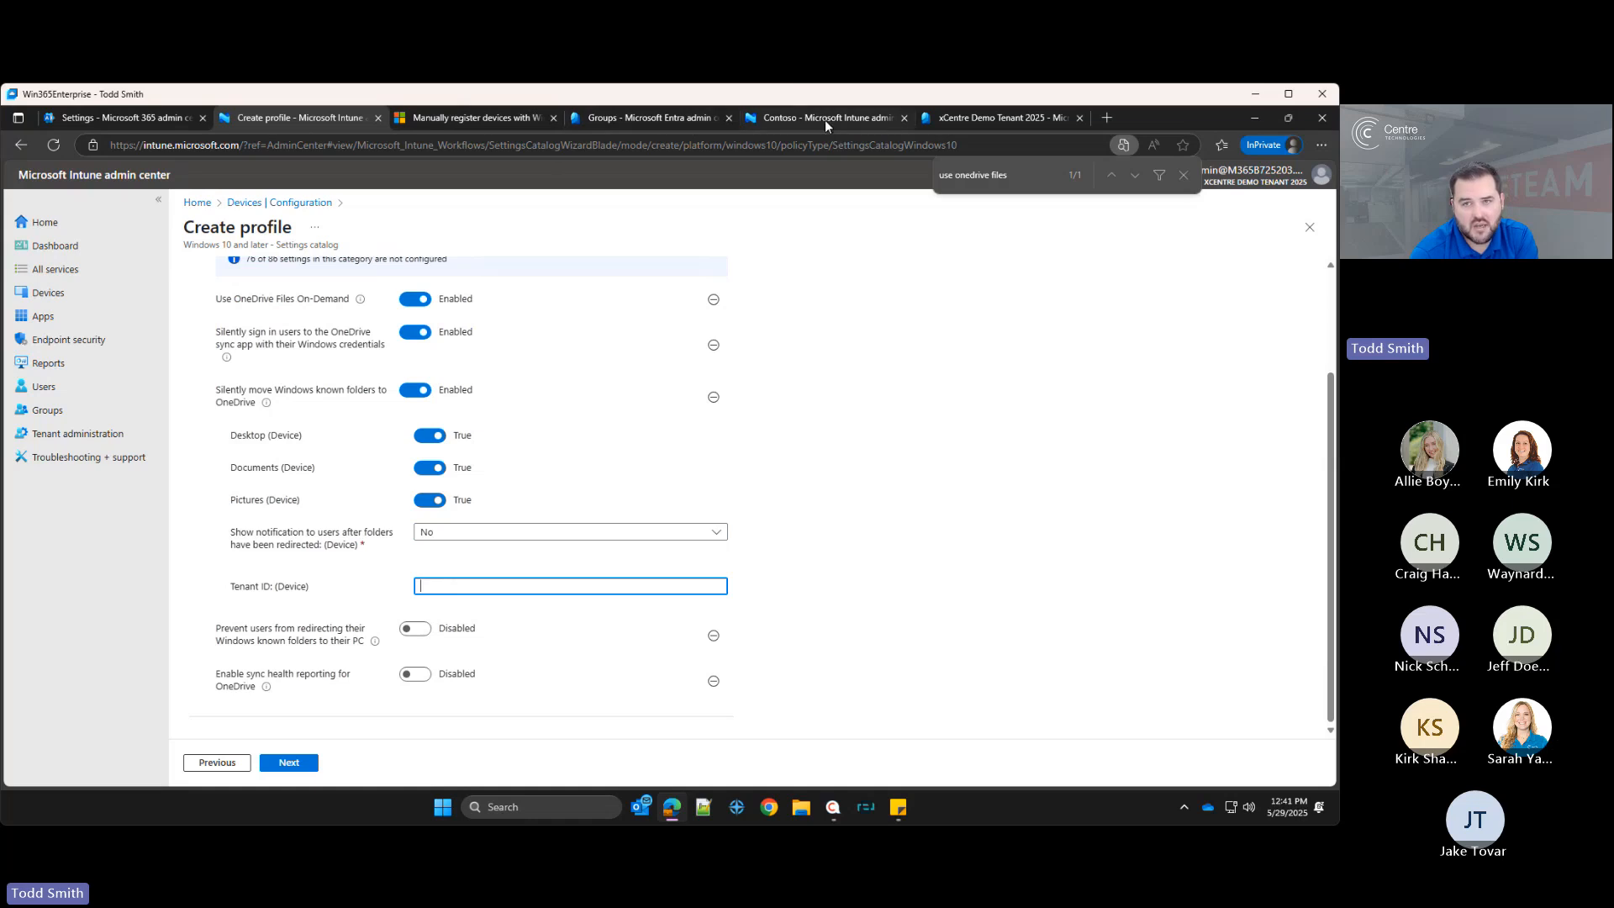
{"action": "left_click", "coordinate": [1043, 118]}
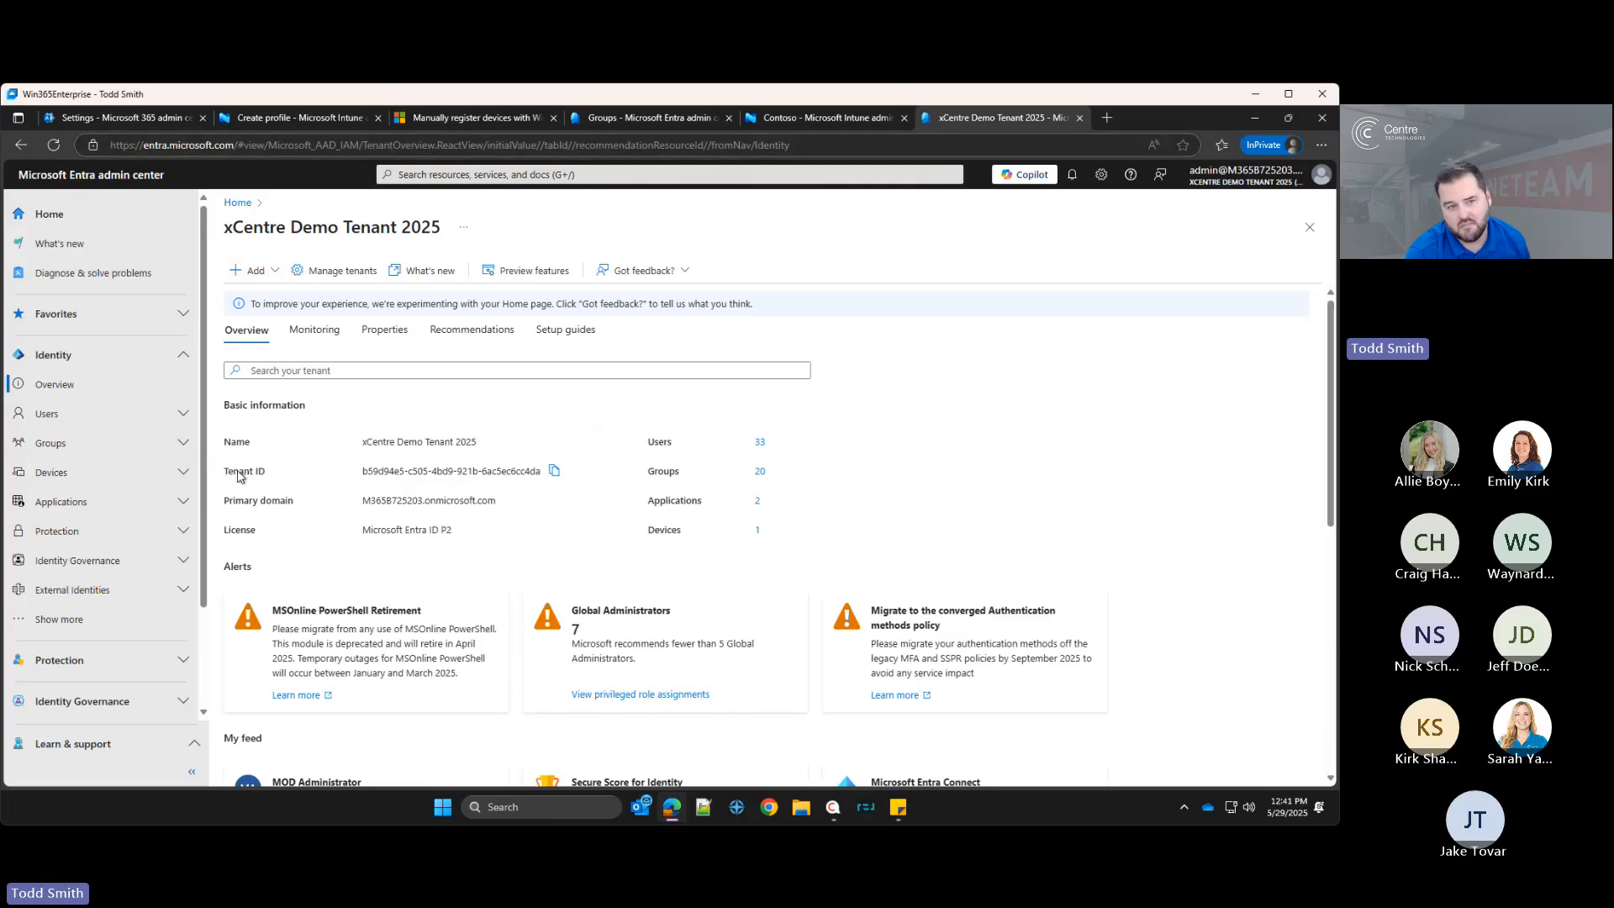
{"action": "left_click", "coordinate": [556, 470]}
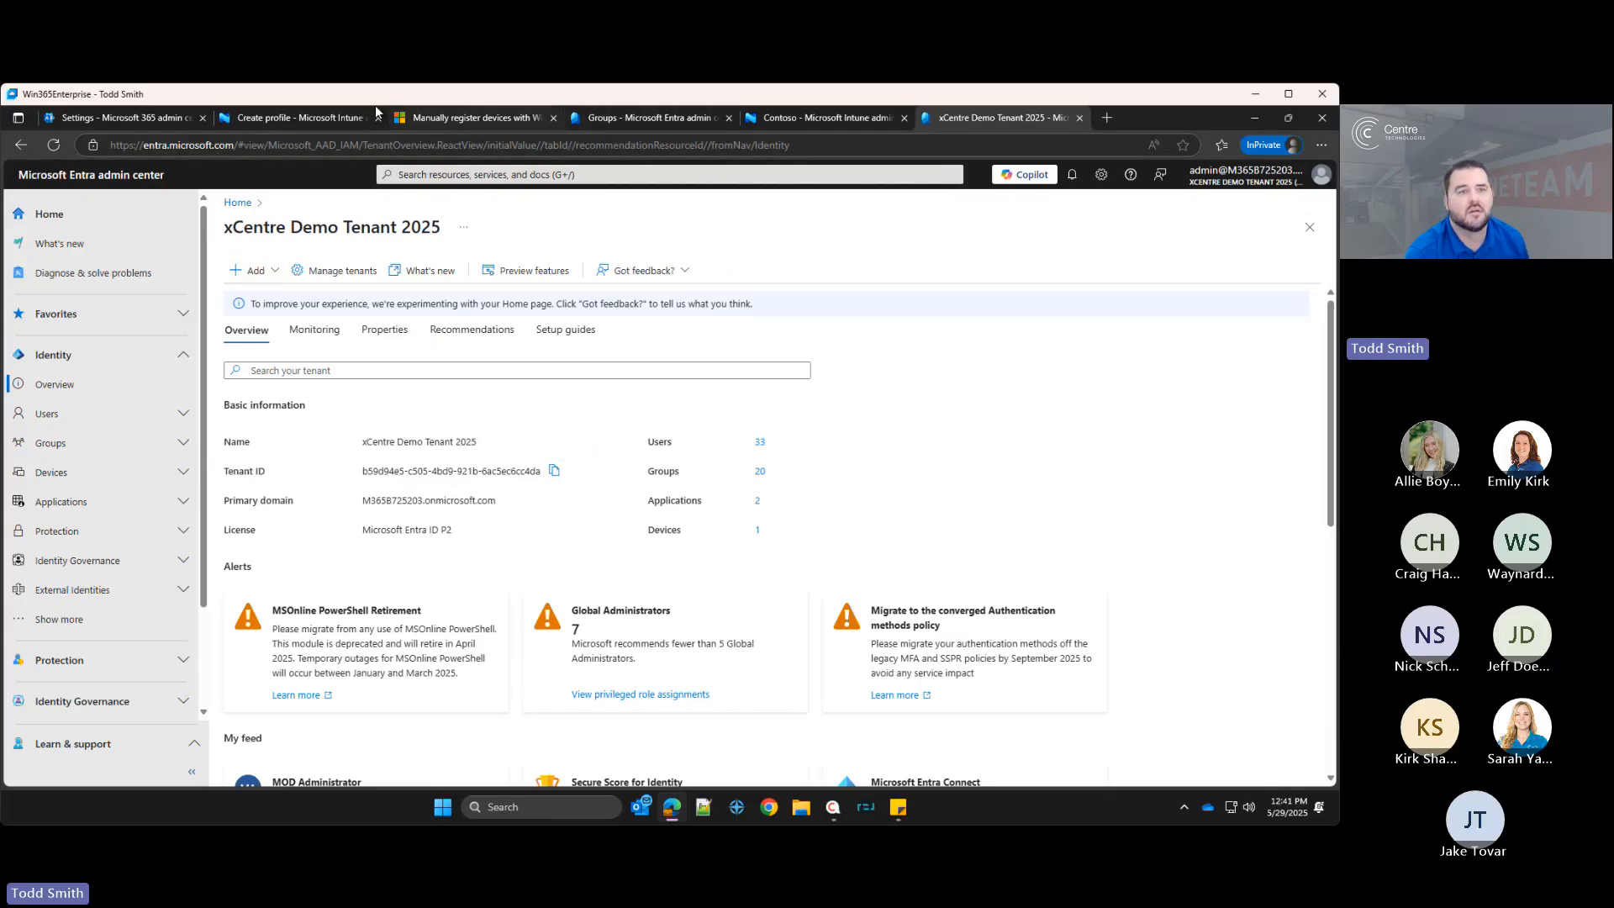
{"action": "left_click", "coordinate": [336, 117]}
{"action": "left_click", "coordinate": [469, 585]}
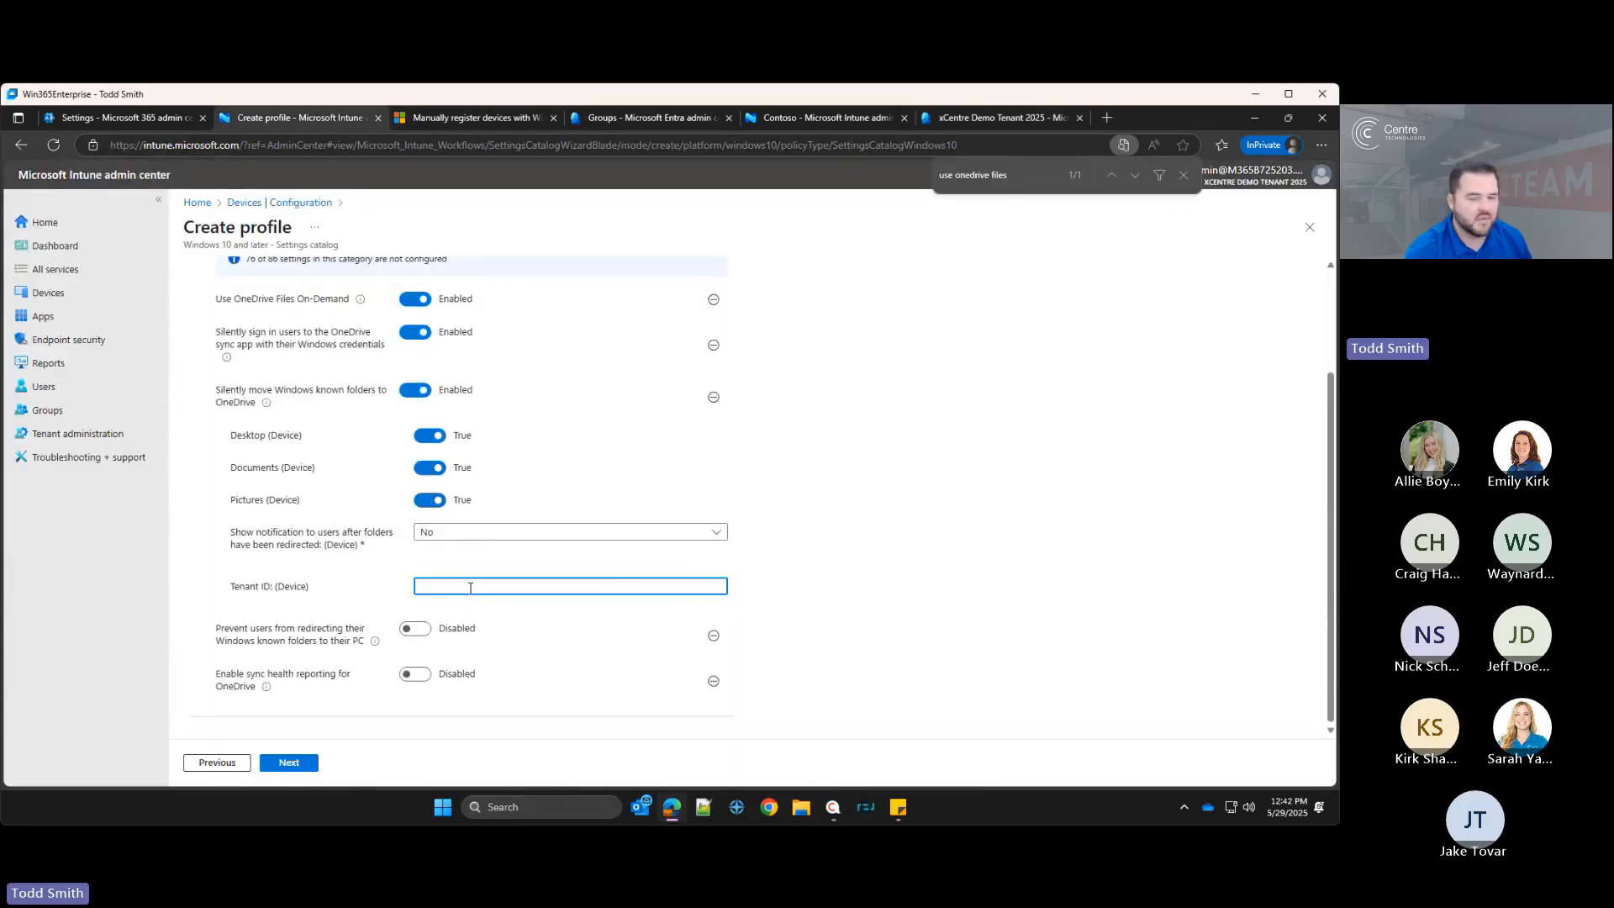
{"action": "key", "text": "ctrl+v"}
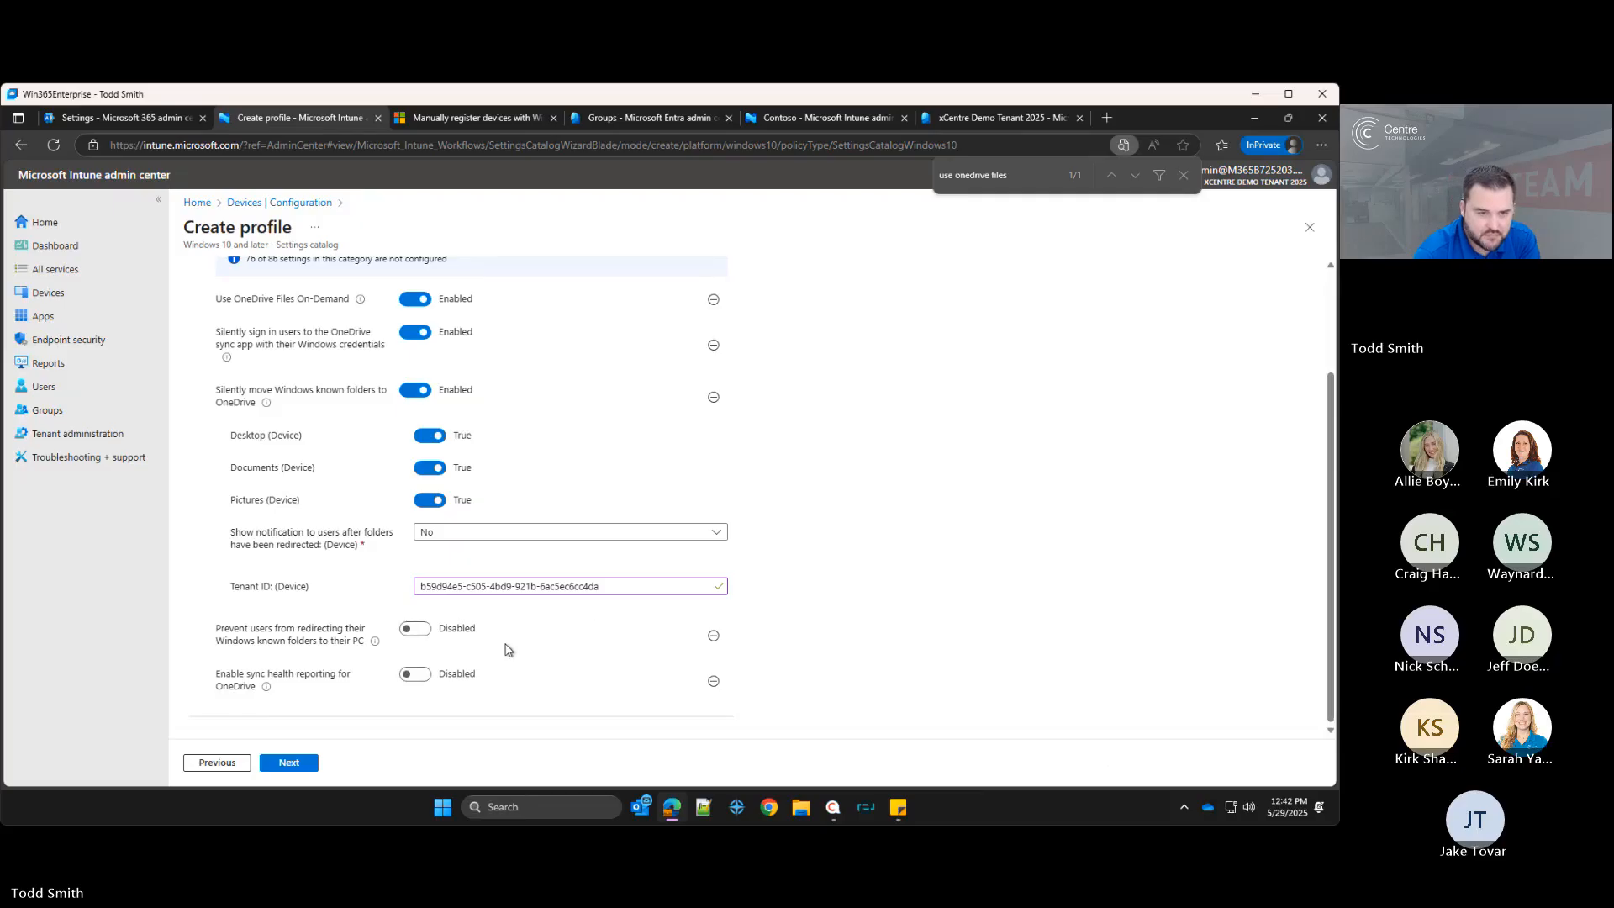
Step: Enable the Prevent users from redirecting known folders and sync health reporting settings, then continue to scope tags
{"action": "left_click", "coordinate": [424, 630]}
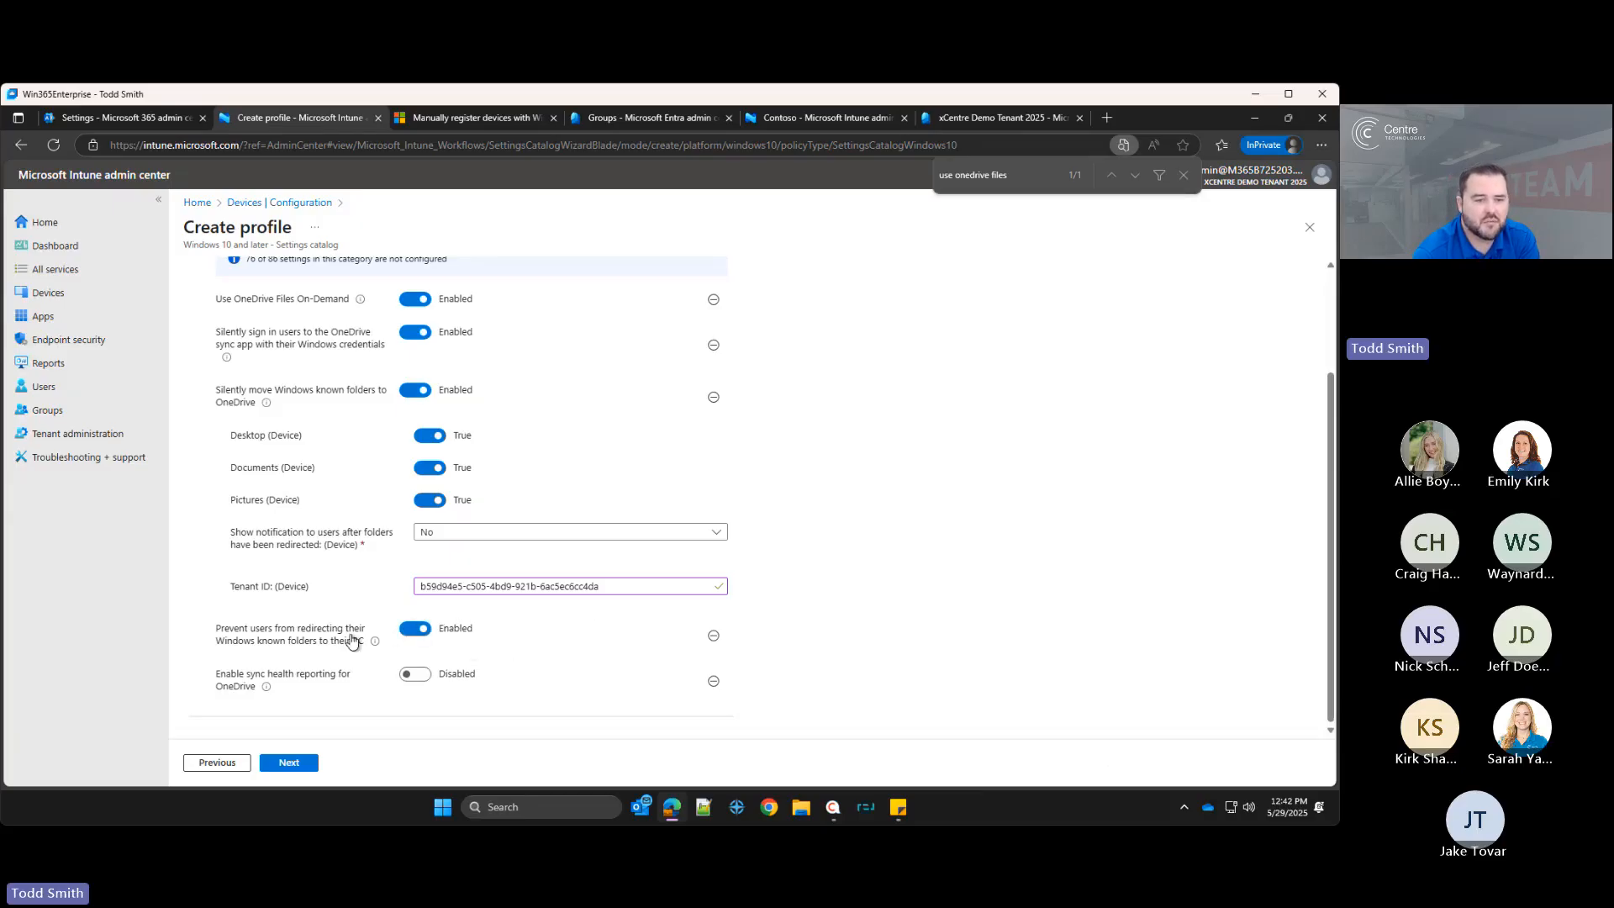
{"action": "left_click", "coordinate": [414, 676]}
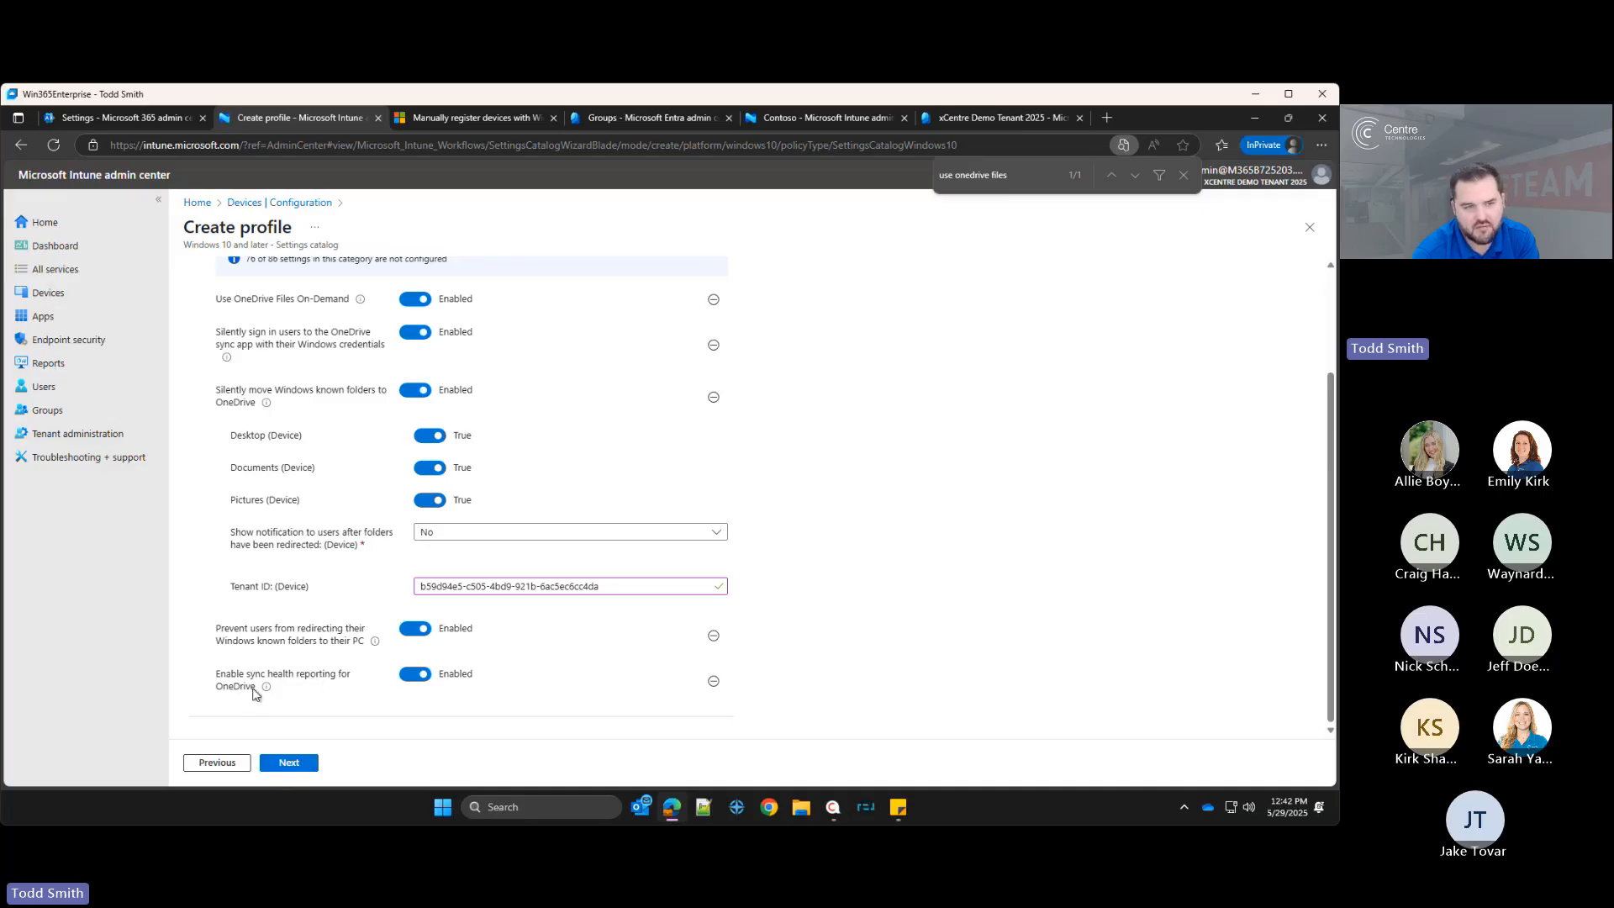
{"action": "left_click", "coordinate": [311, 765]}
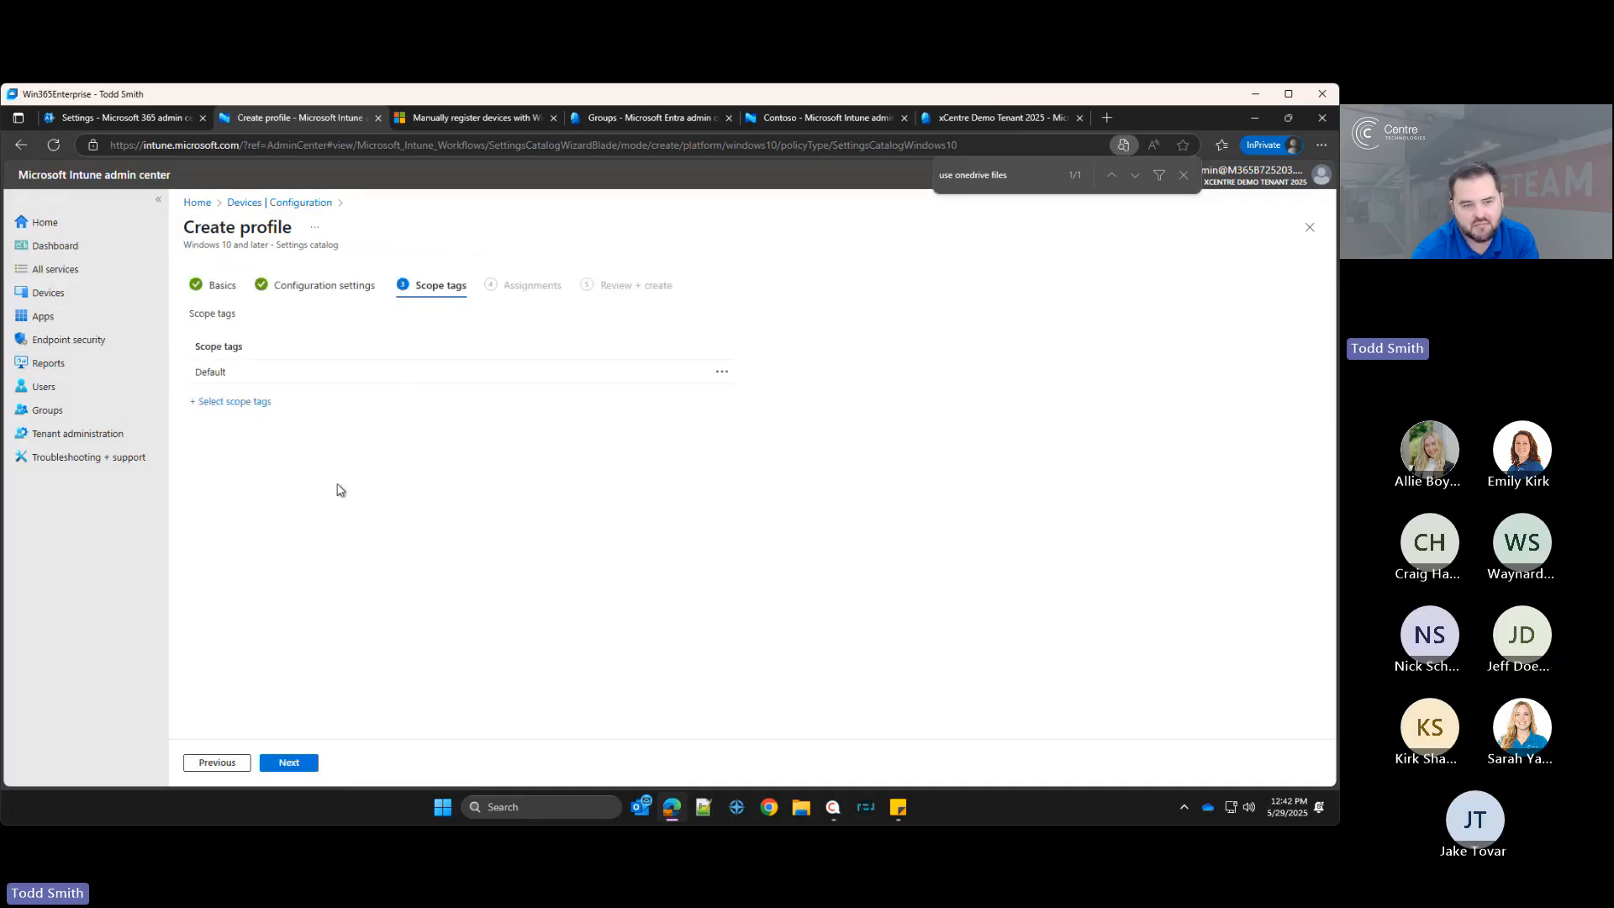
Step: Keep the default scope tag and assign the profile to all devices
{"action": "left_click", "coordinate": [299, 763]}
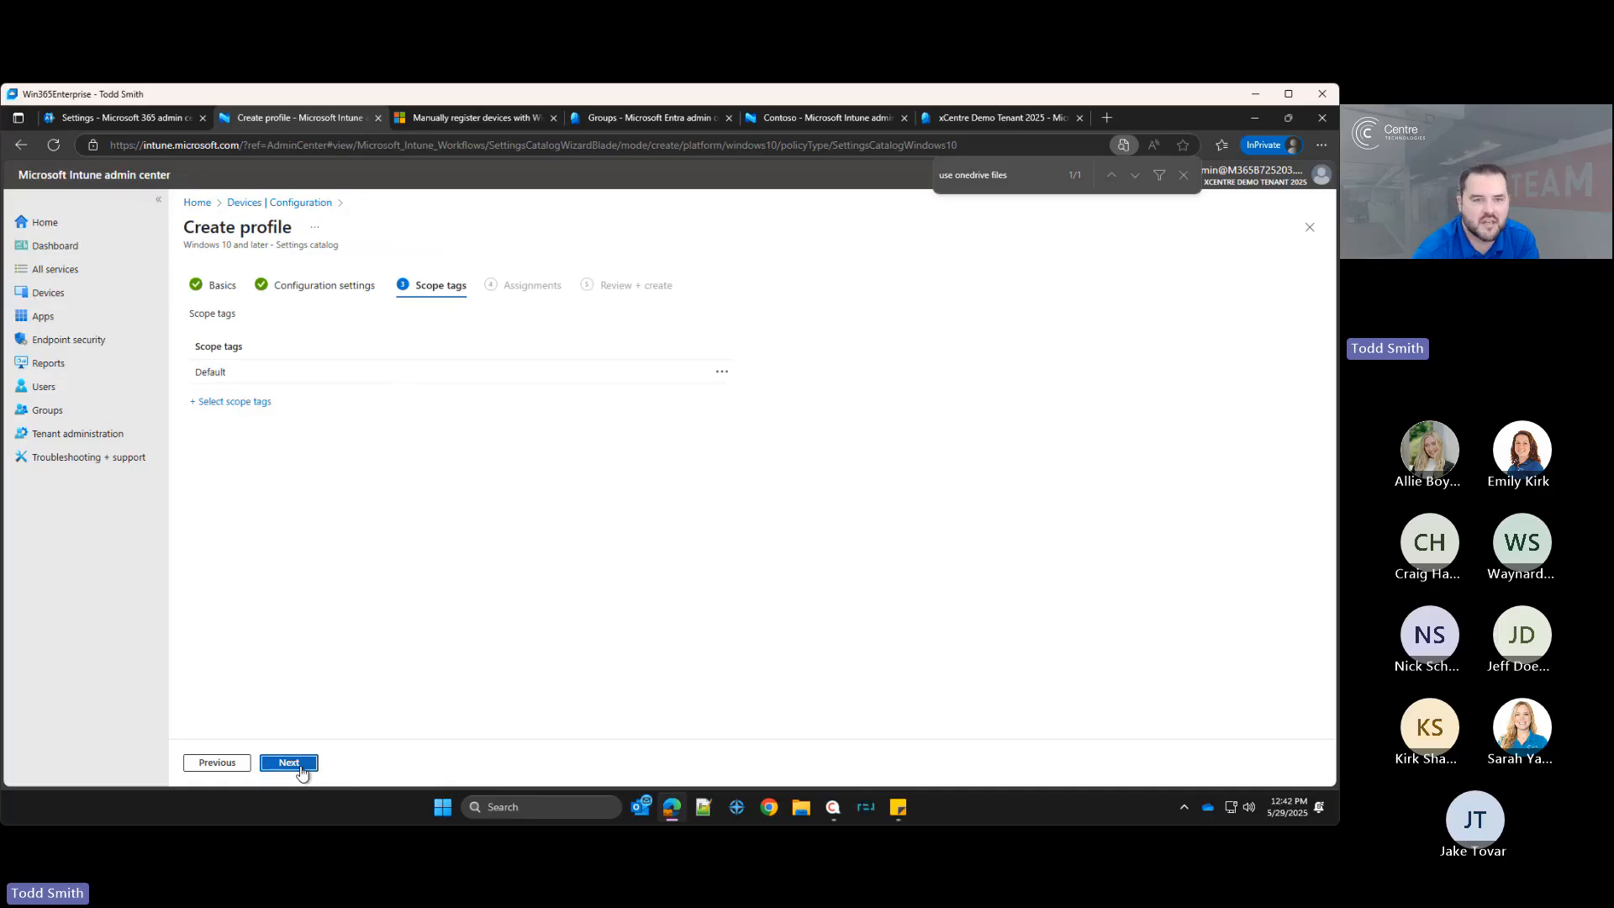
{"action": "left_click", "coordinate": [454, 286]}
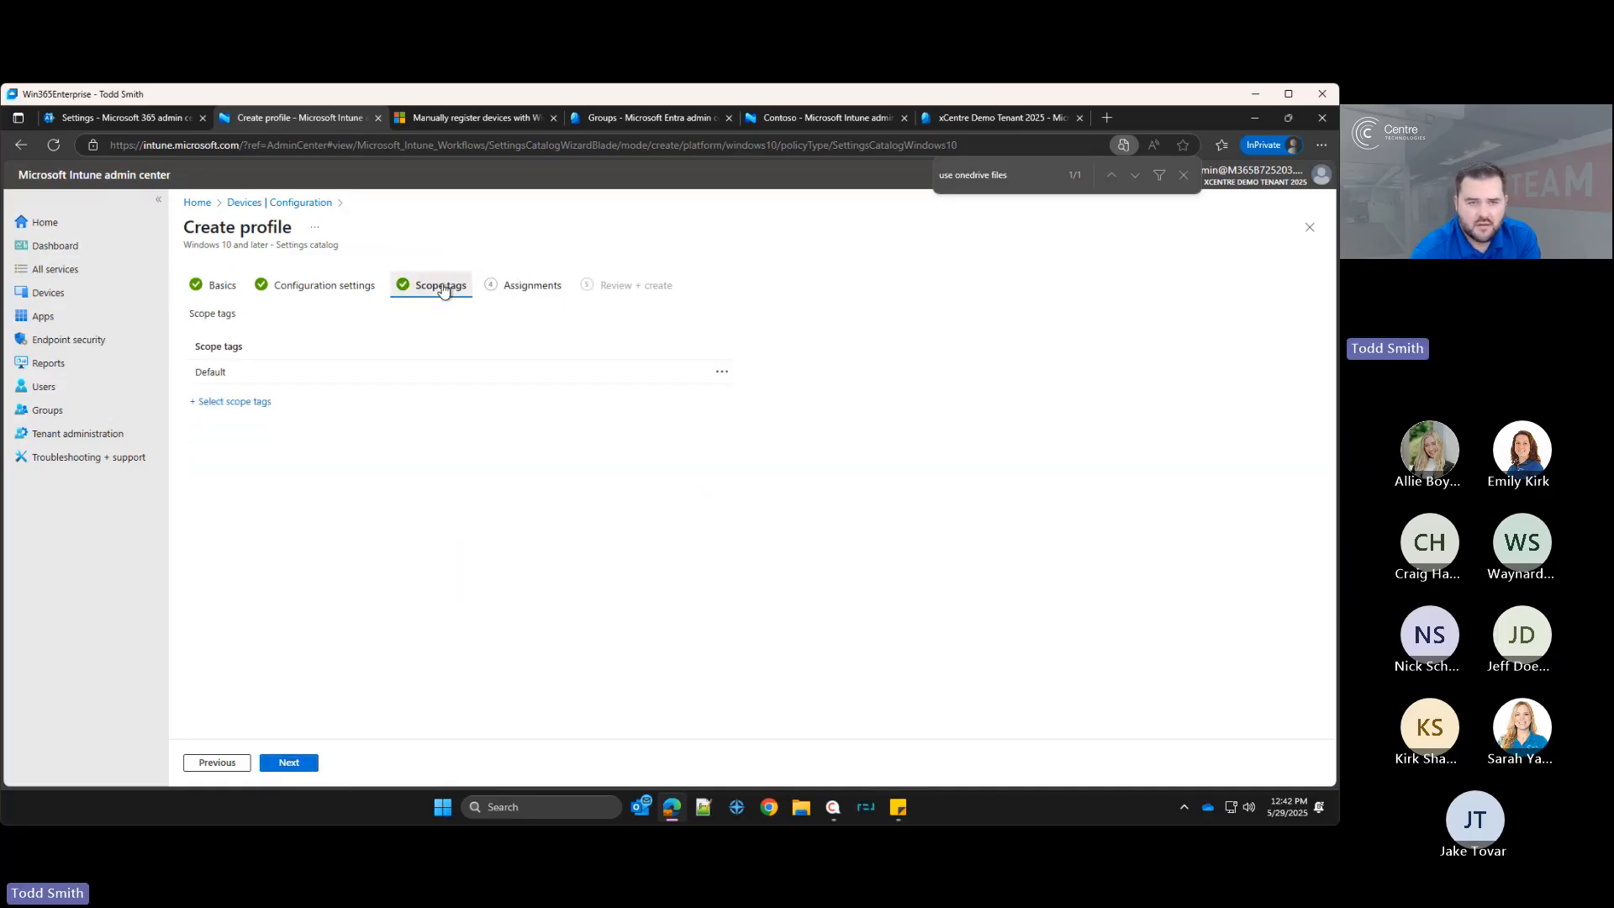
{"action": "left_click", "coordinate": [528, 286]}
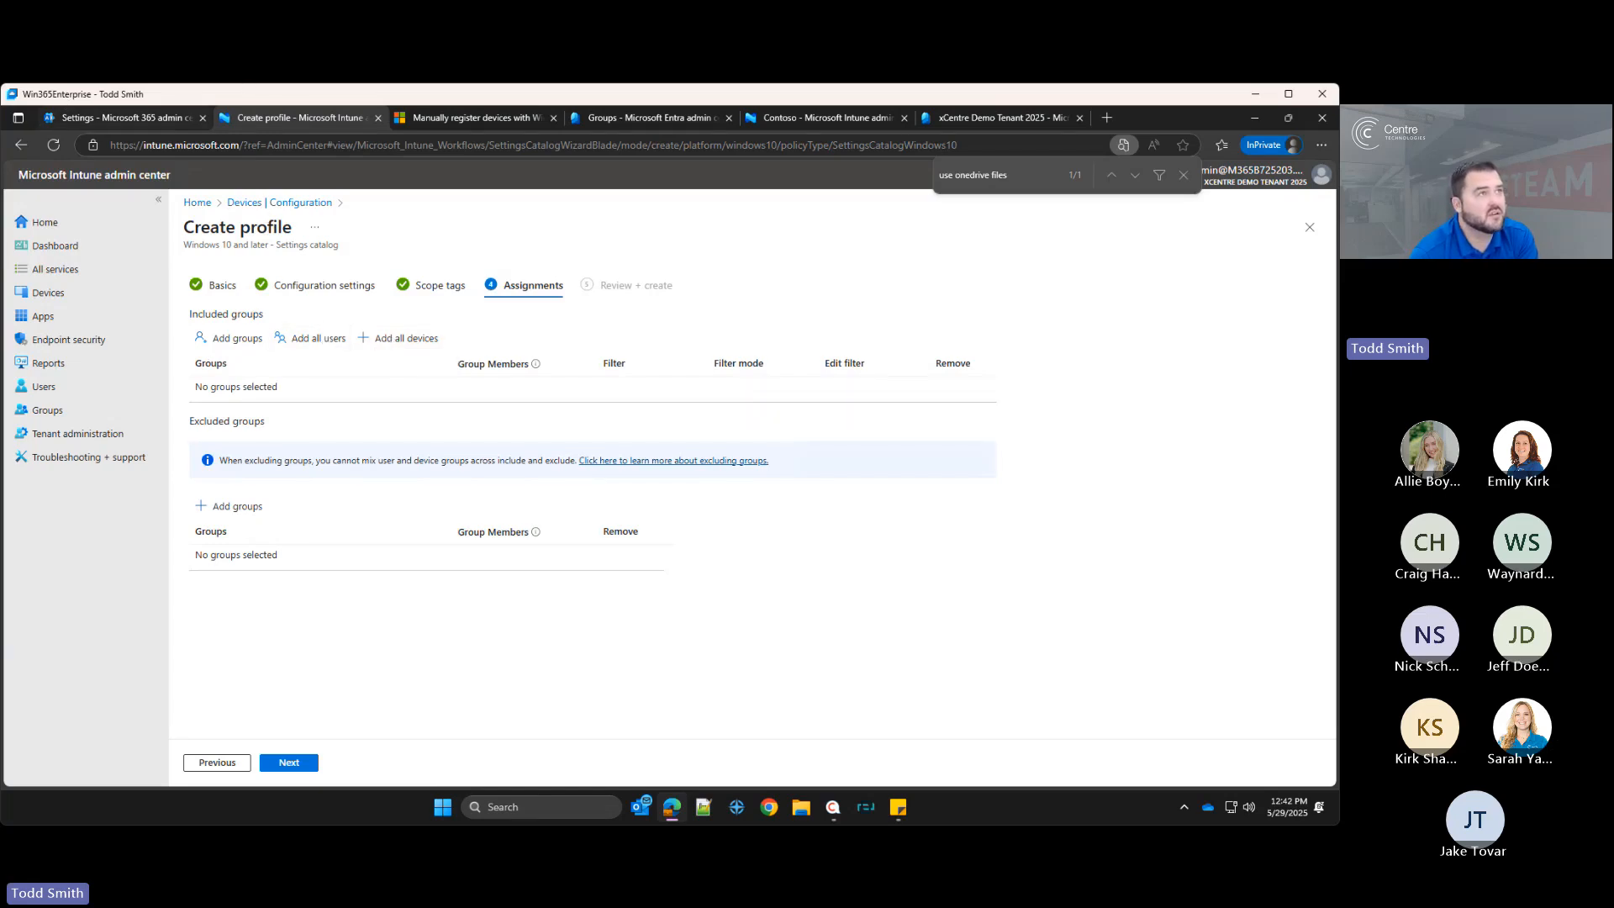
{"action": "mouse_move", "coordinate": [117, 118]}
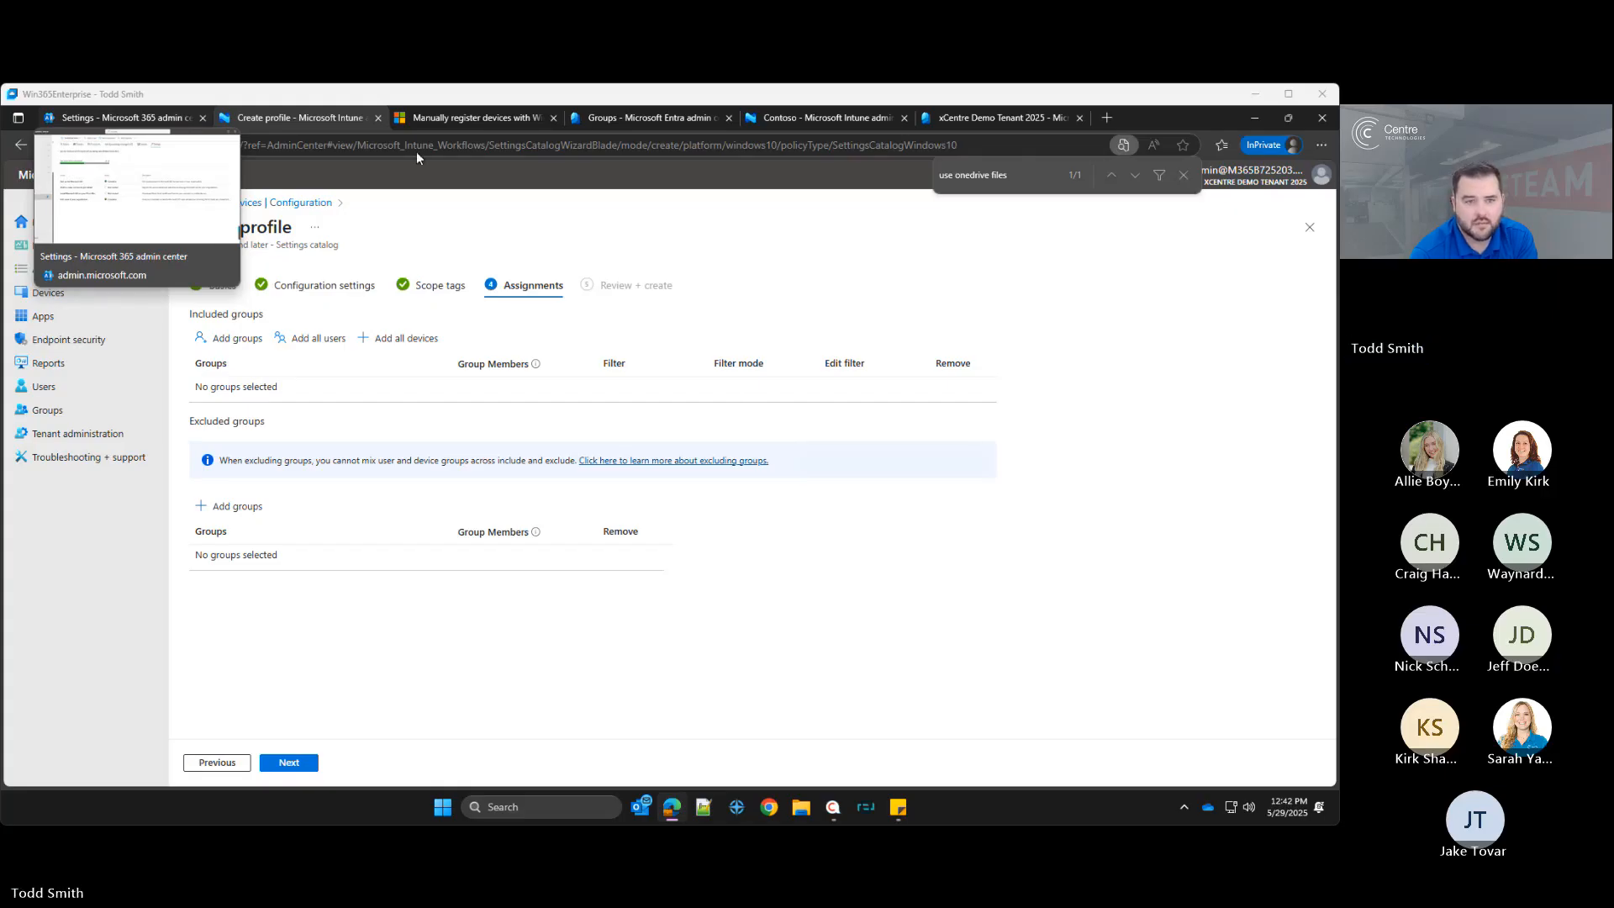
{"action": "left_click", "coordinate": [403, 338]}
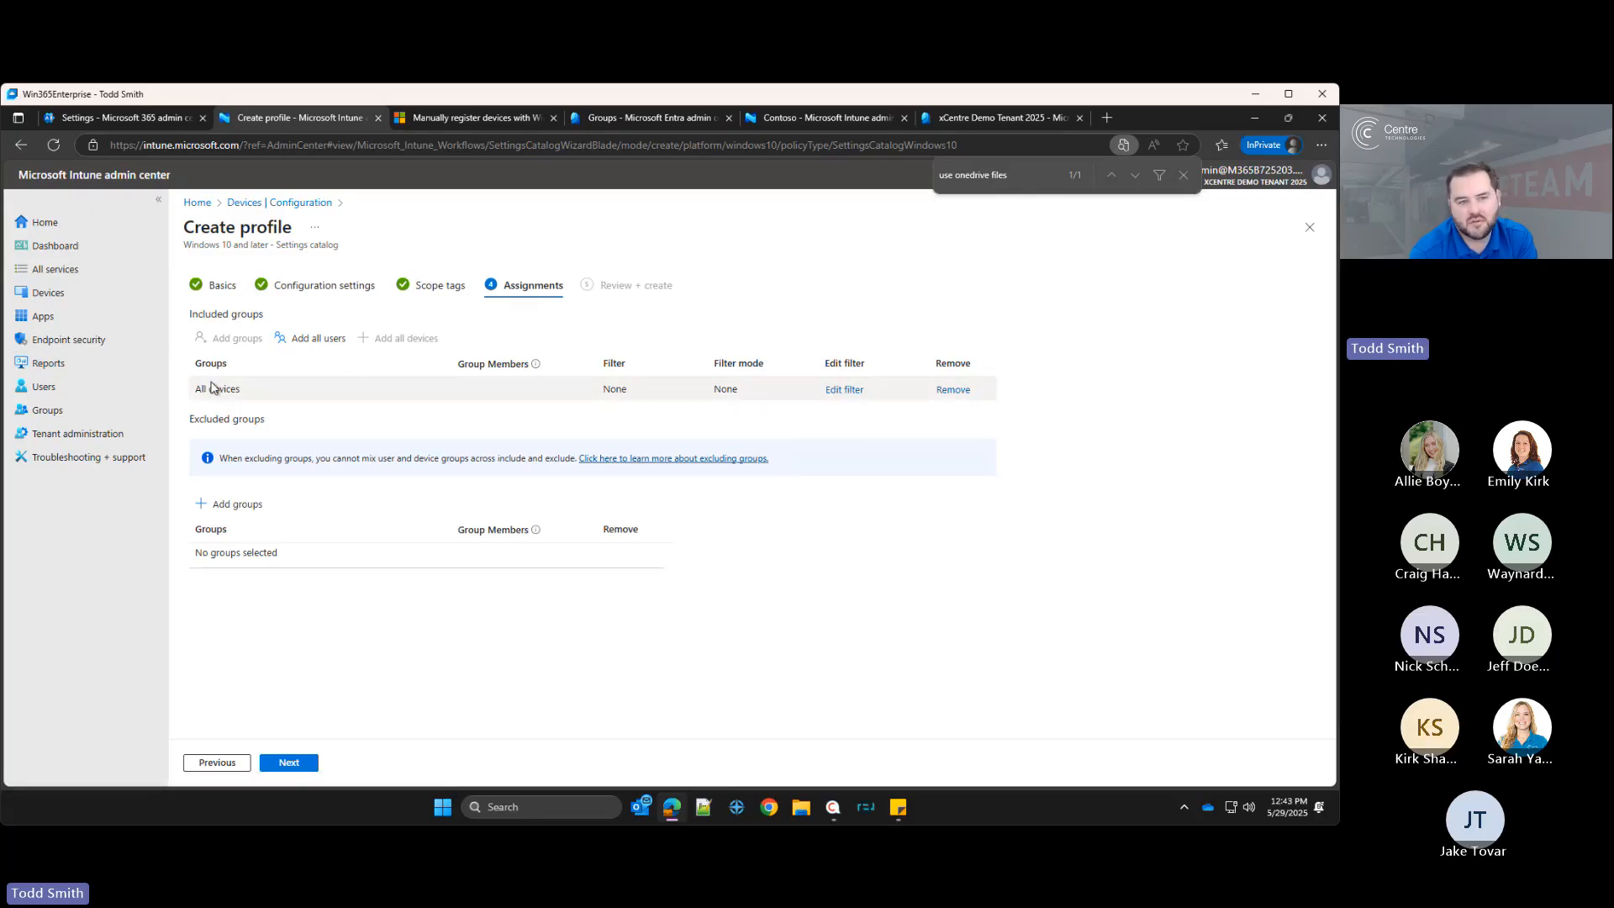
{"action": "left_click", "coordinate": [844, 392]}
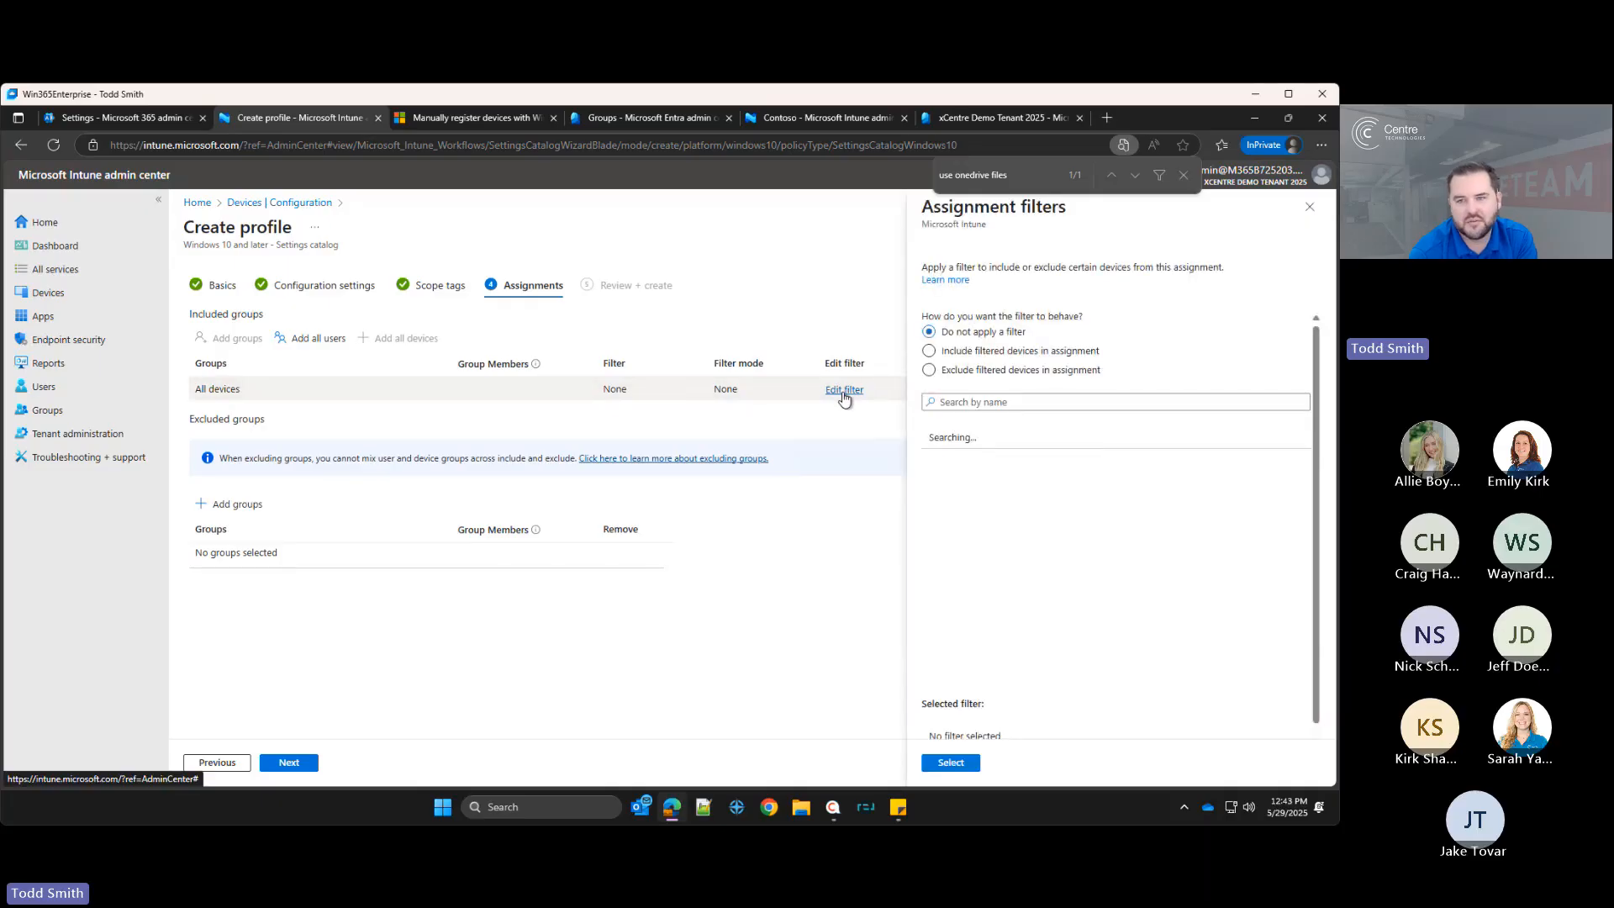
{"action": "left_click", "coordinate": [965, 357]}
{"action": "left_click", "coordinate": [988, 402]}
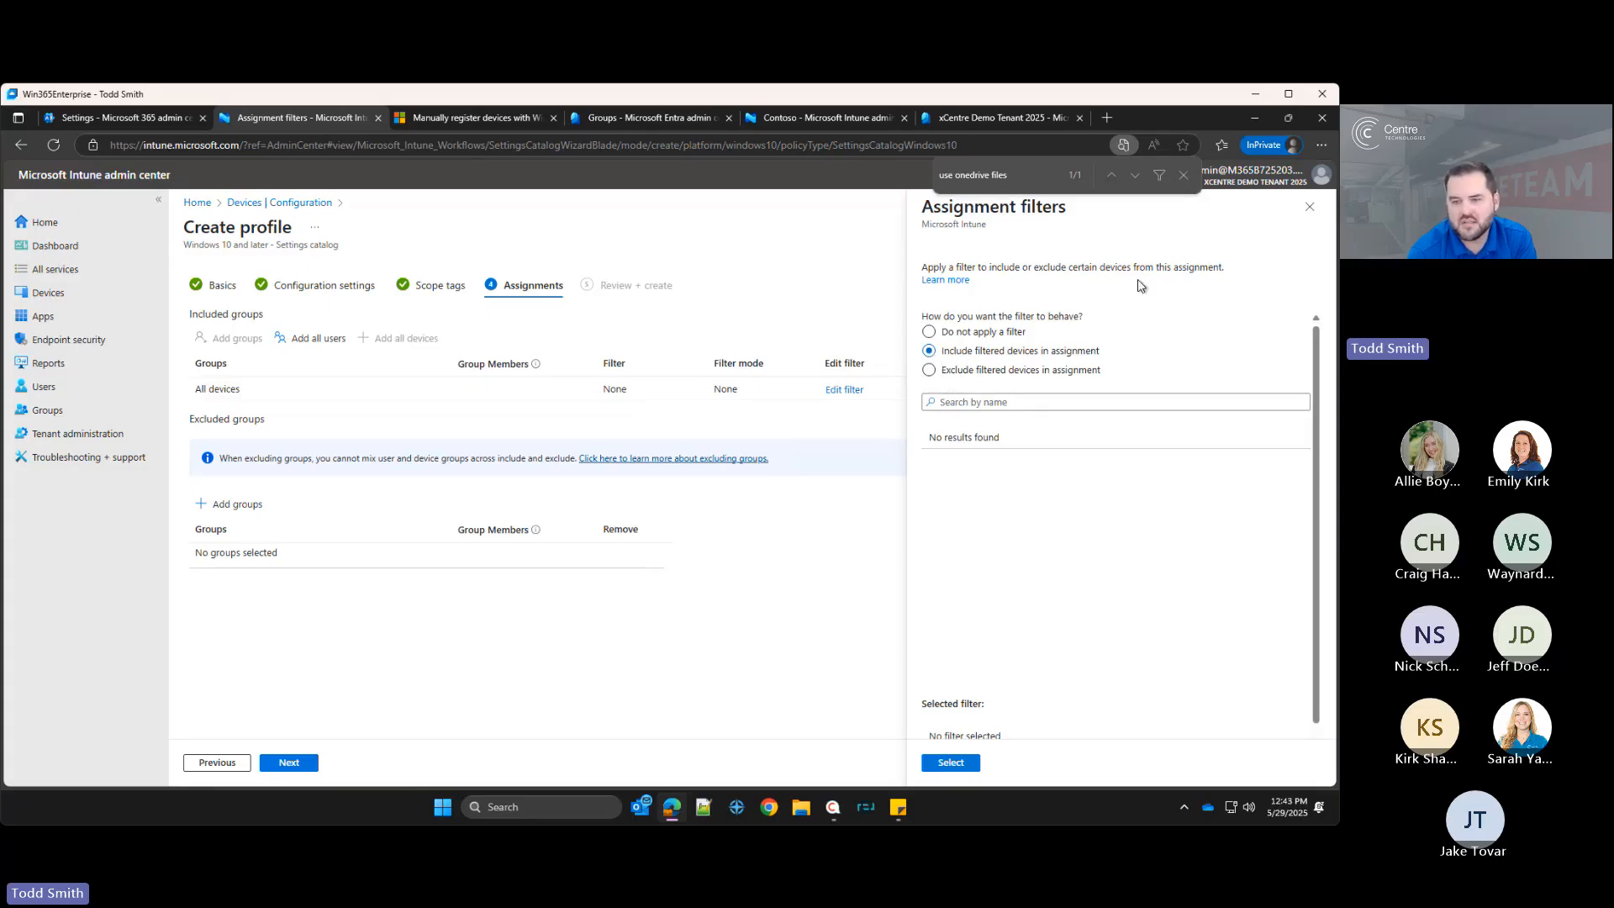
{"action": "left_click", "coordinate": [1310, 206]}
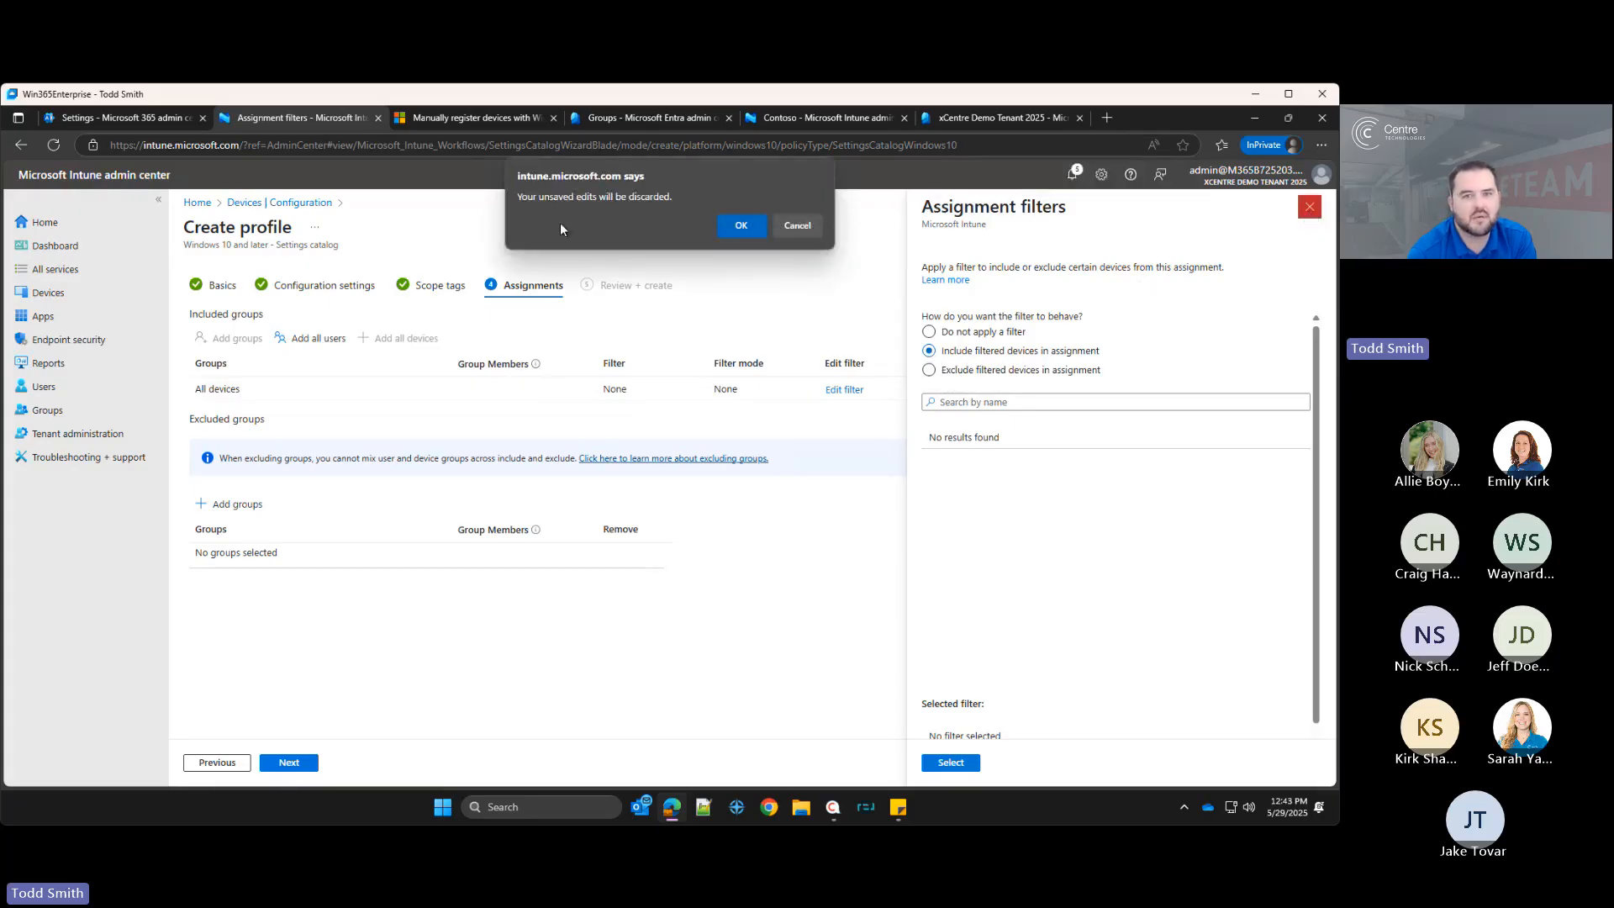
{"action": "left_click", "coordinate": [735, 223]}
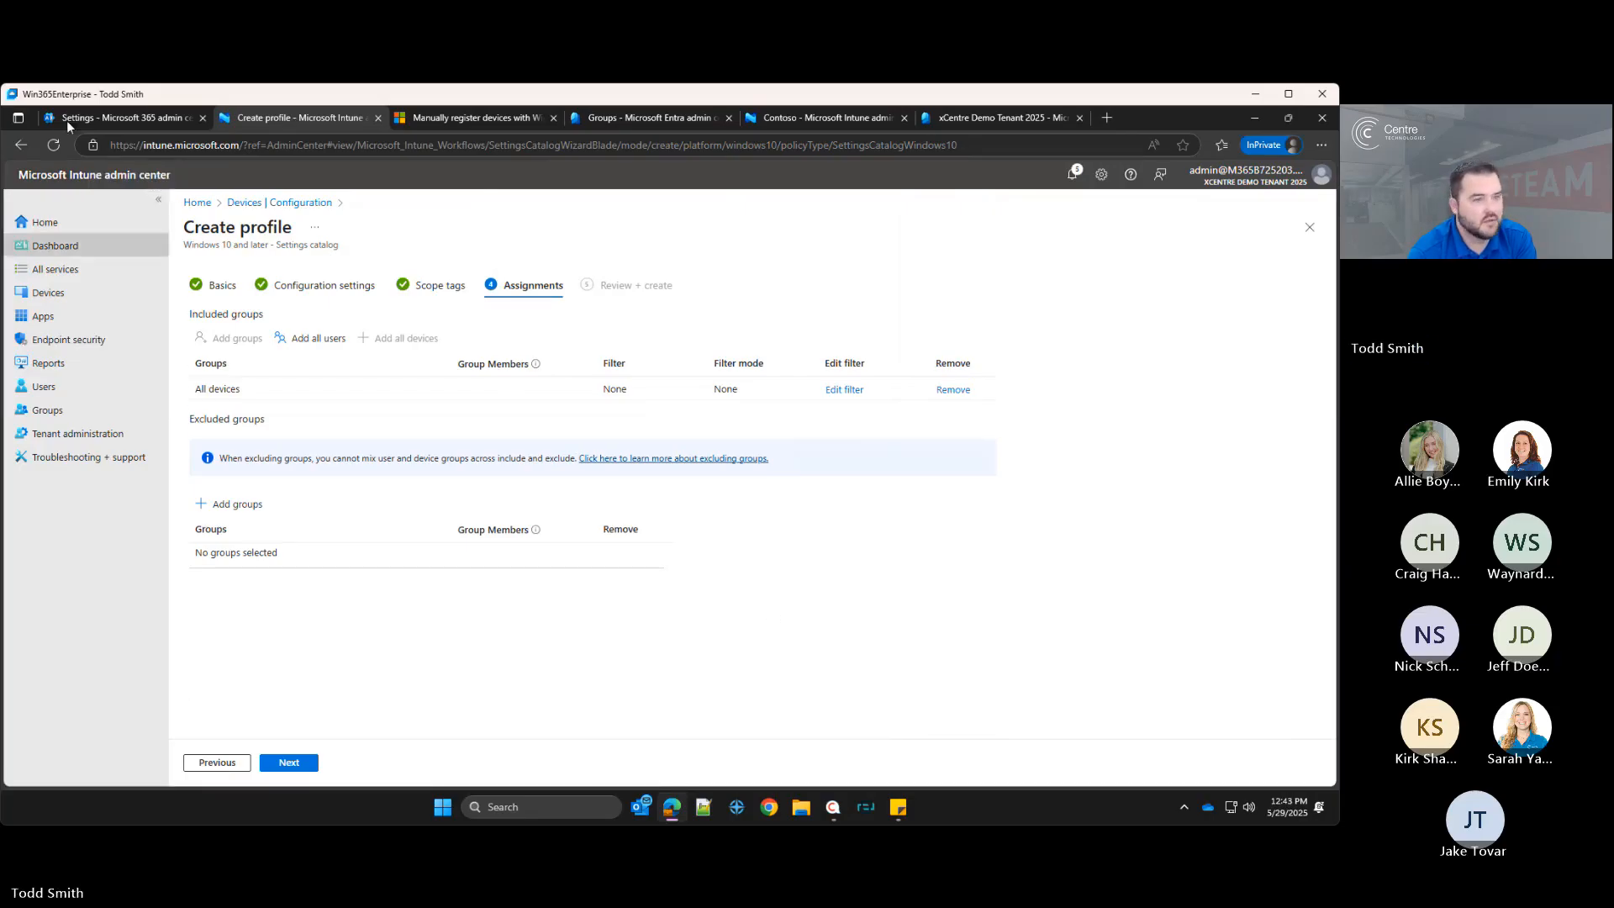
Step: Review and create the OneDrive Sync and Backup configuration profile
{"action": "left_click", "coordinate": [318, 764]}
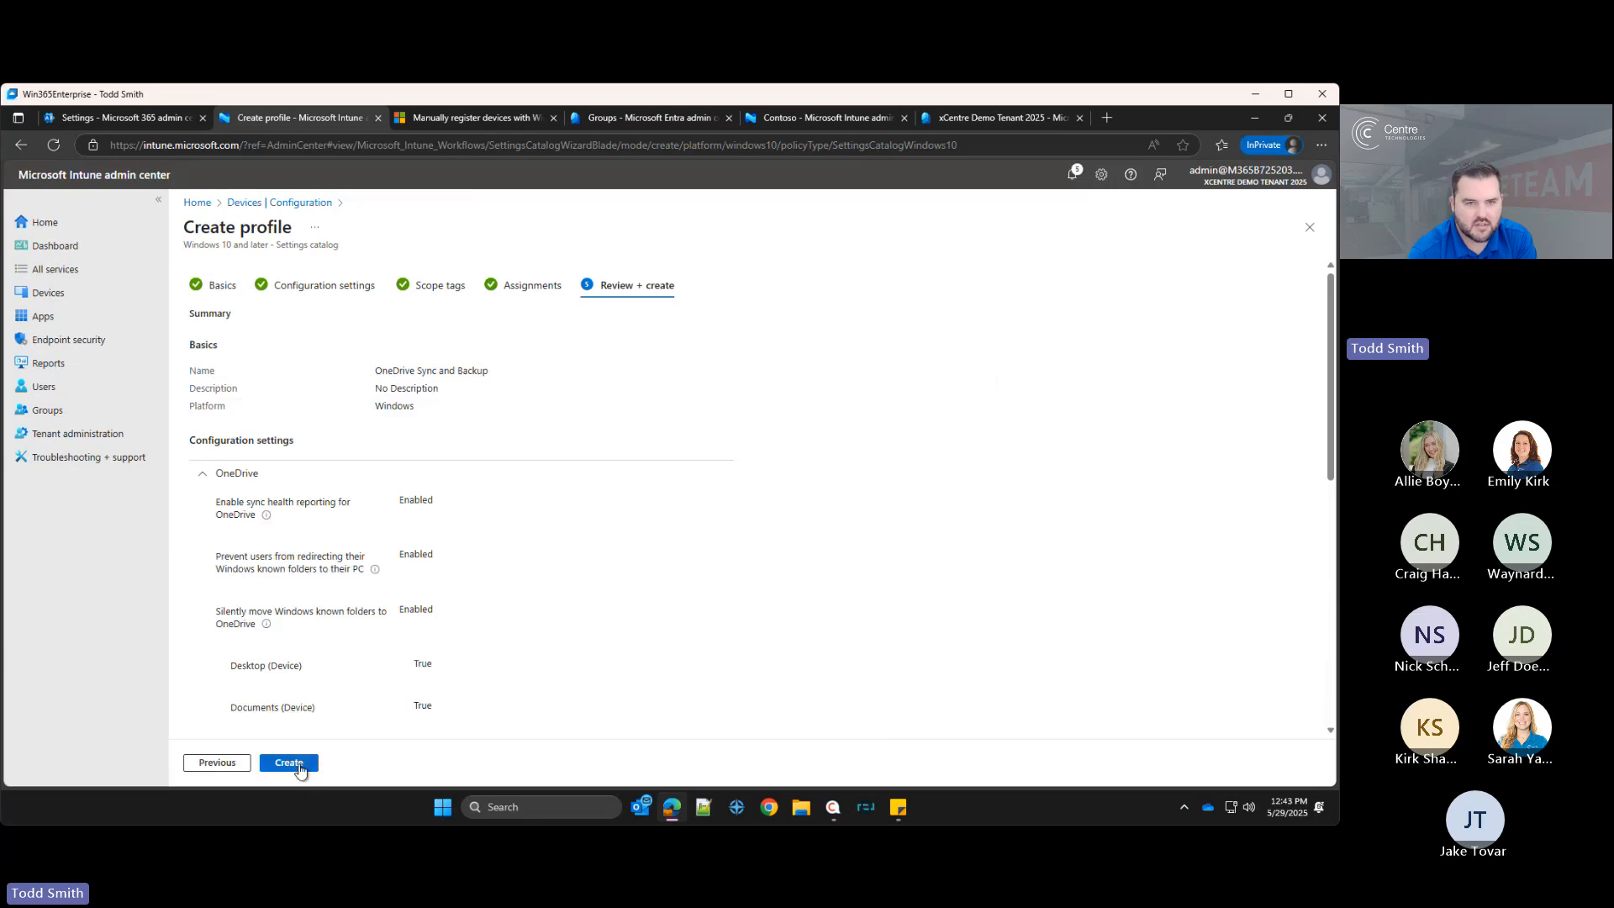
{"action": "left_click", "coordinate": [296, 765]}
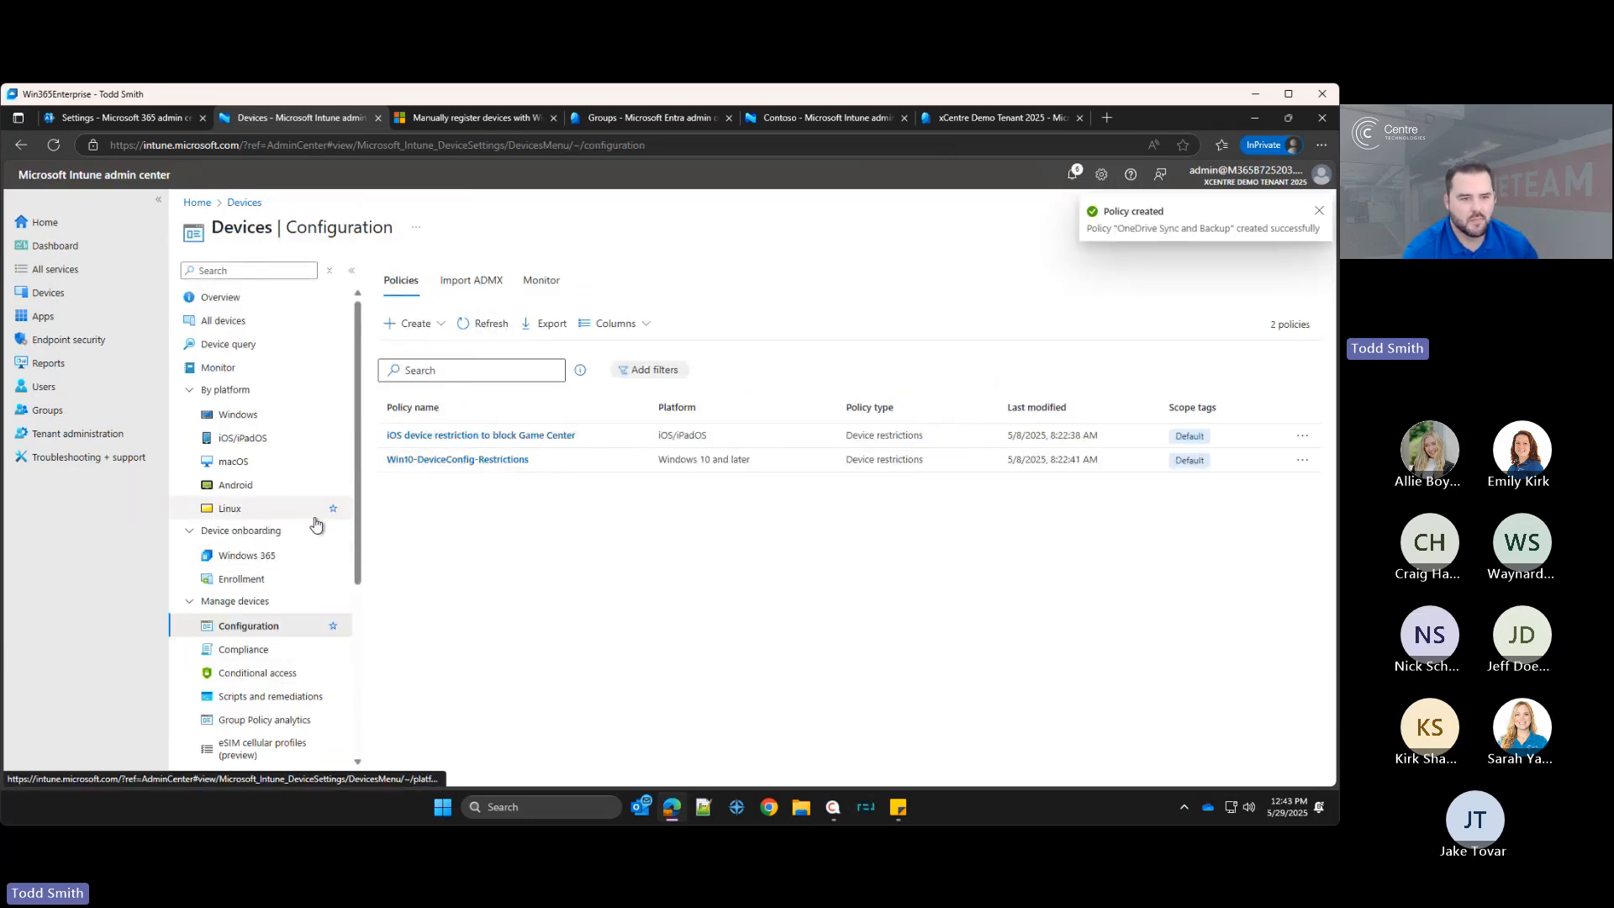
Step: Create a new assignment filter named Personal Devices for the Windows 10 and later platform and continue to rules
{"action": "scroll", "coordinate": [306, 547], "scroll_direction": "down", "scroll_amount": 3}
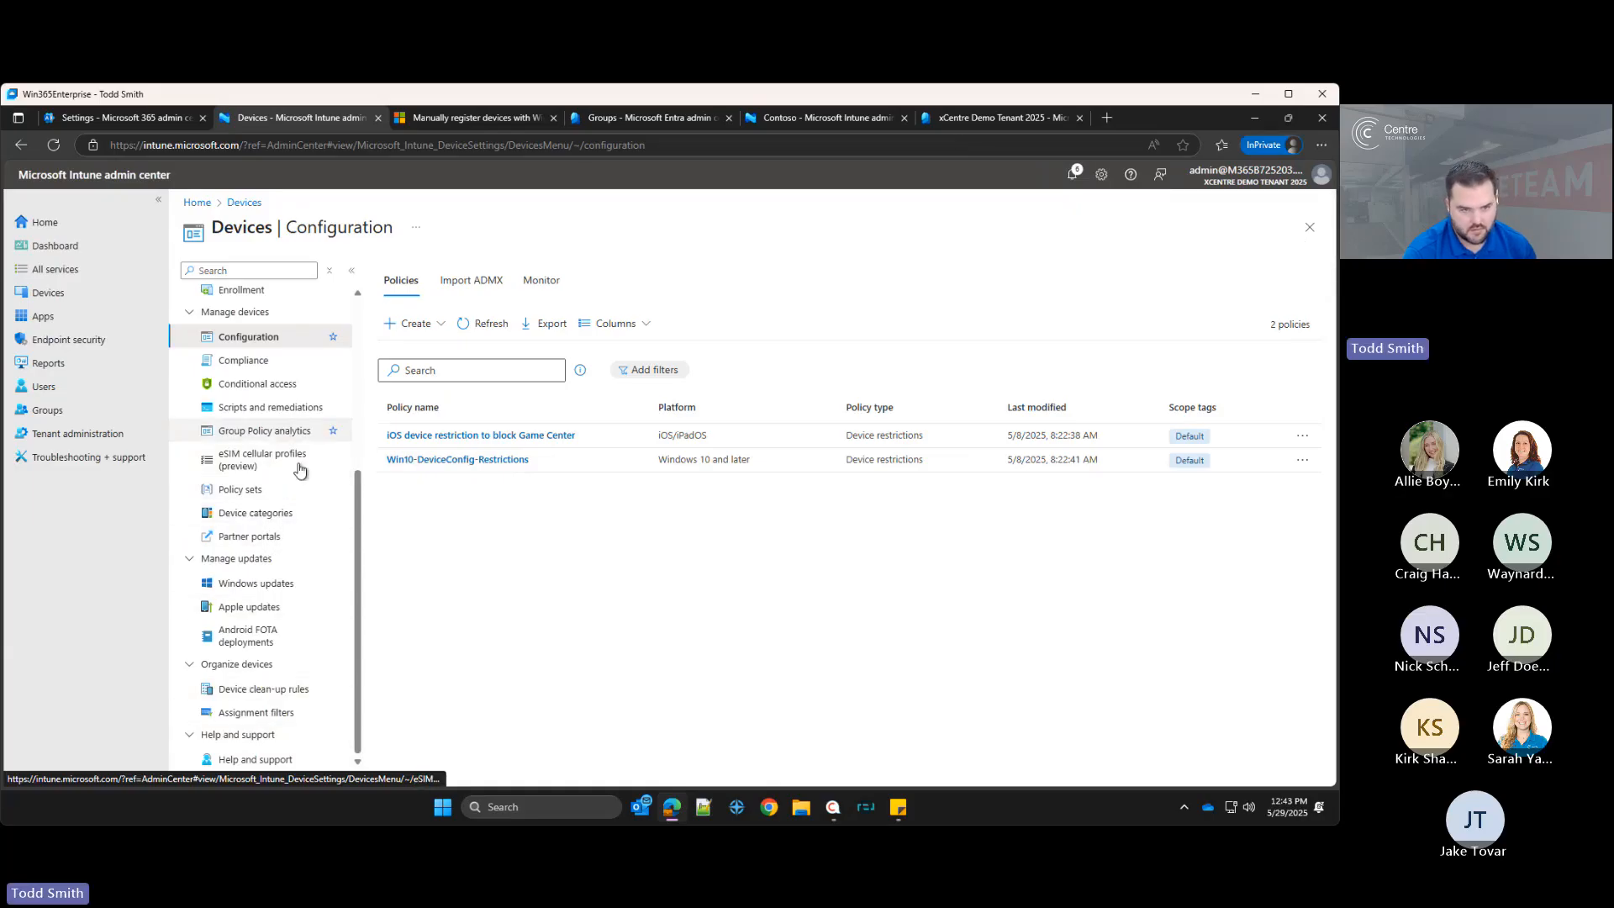
{"action": "left_click", "coordinate": [251, 715]}
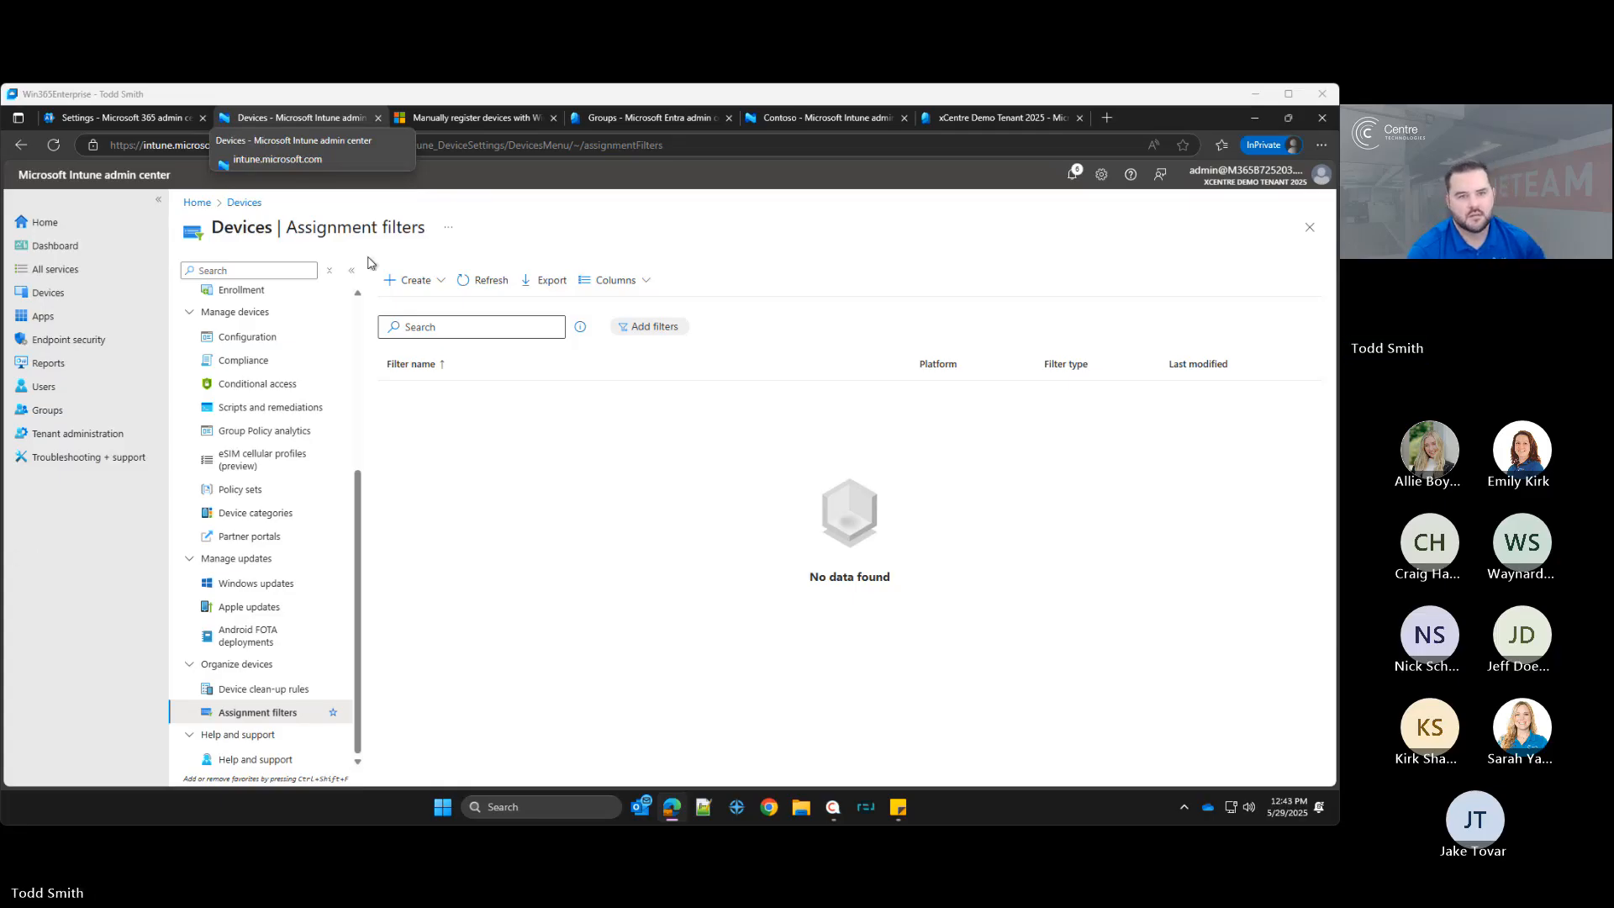
{"action": "left_click", "coordinate": [410, 280]}
{"action": "left_click", "coordinate": [442, 322]}
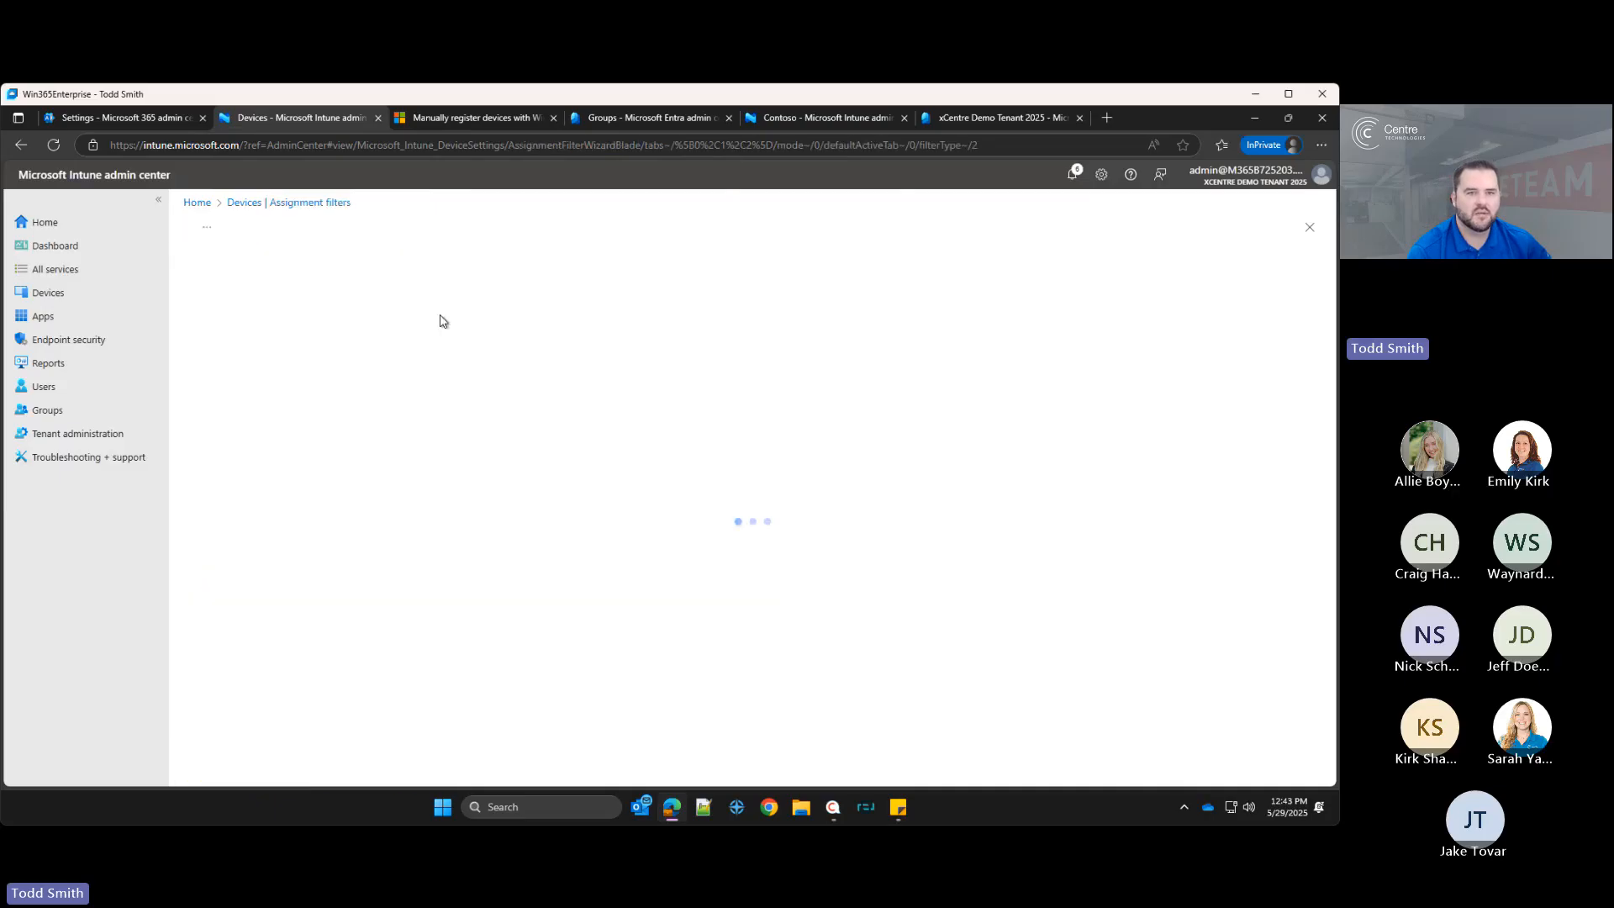
{"action": "left_click", "coordinate": [455, 314]}
{"action": "type", "text": "Per"}
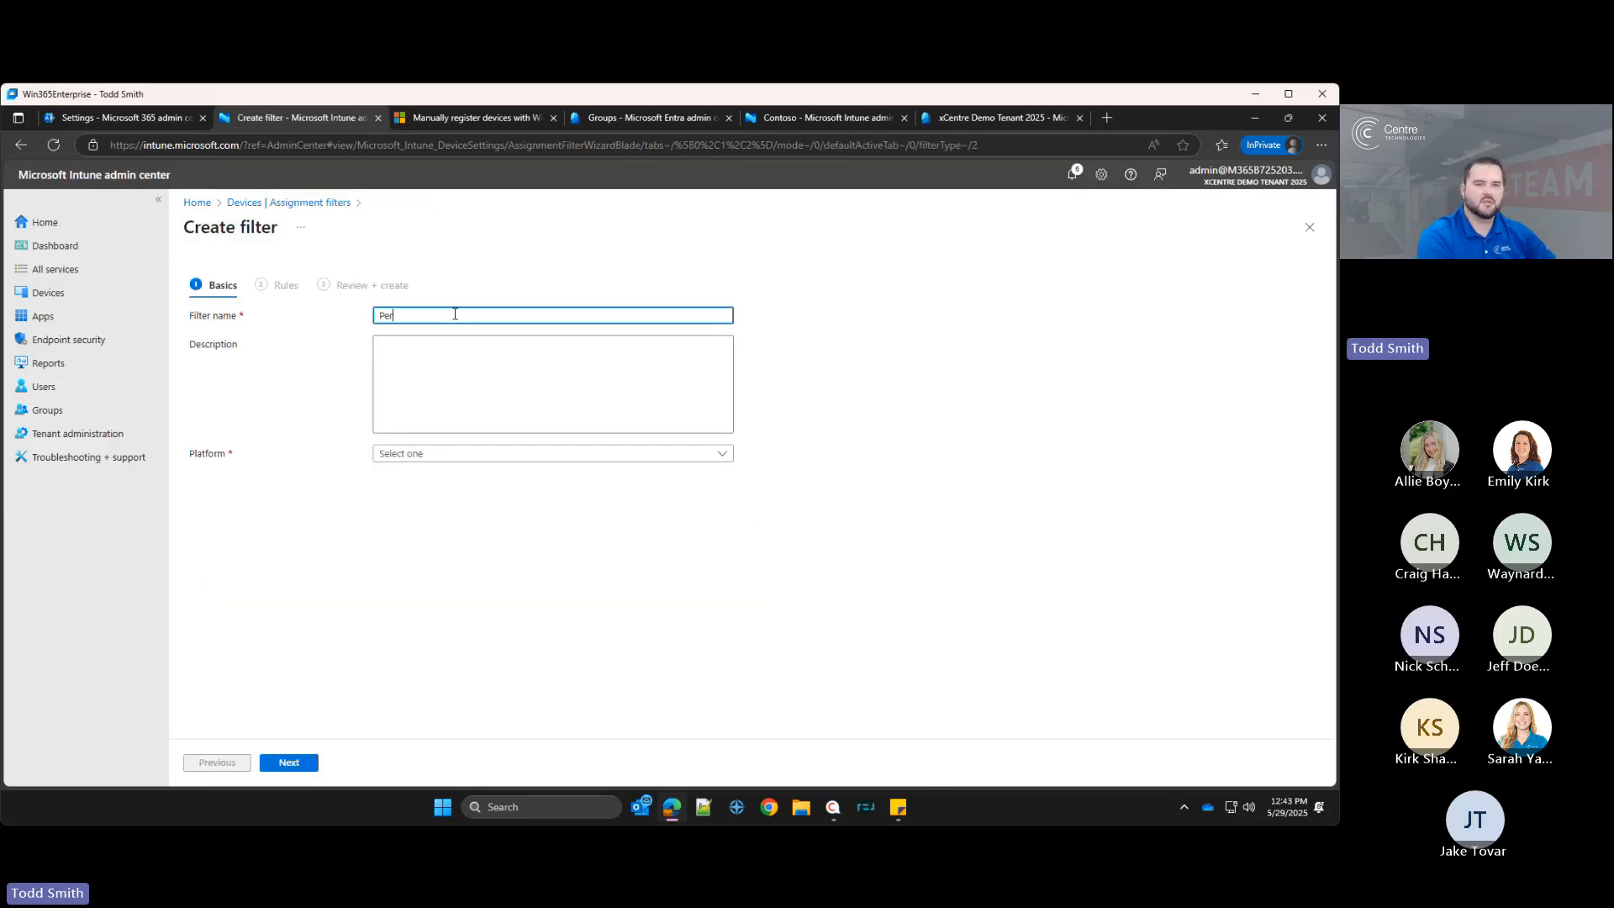
{"action": "type", "text": "sonal Devices"}
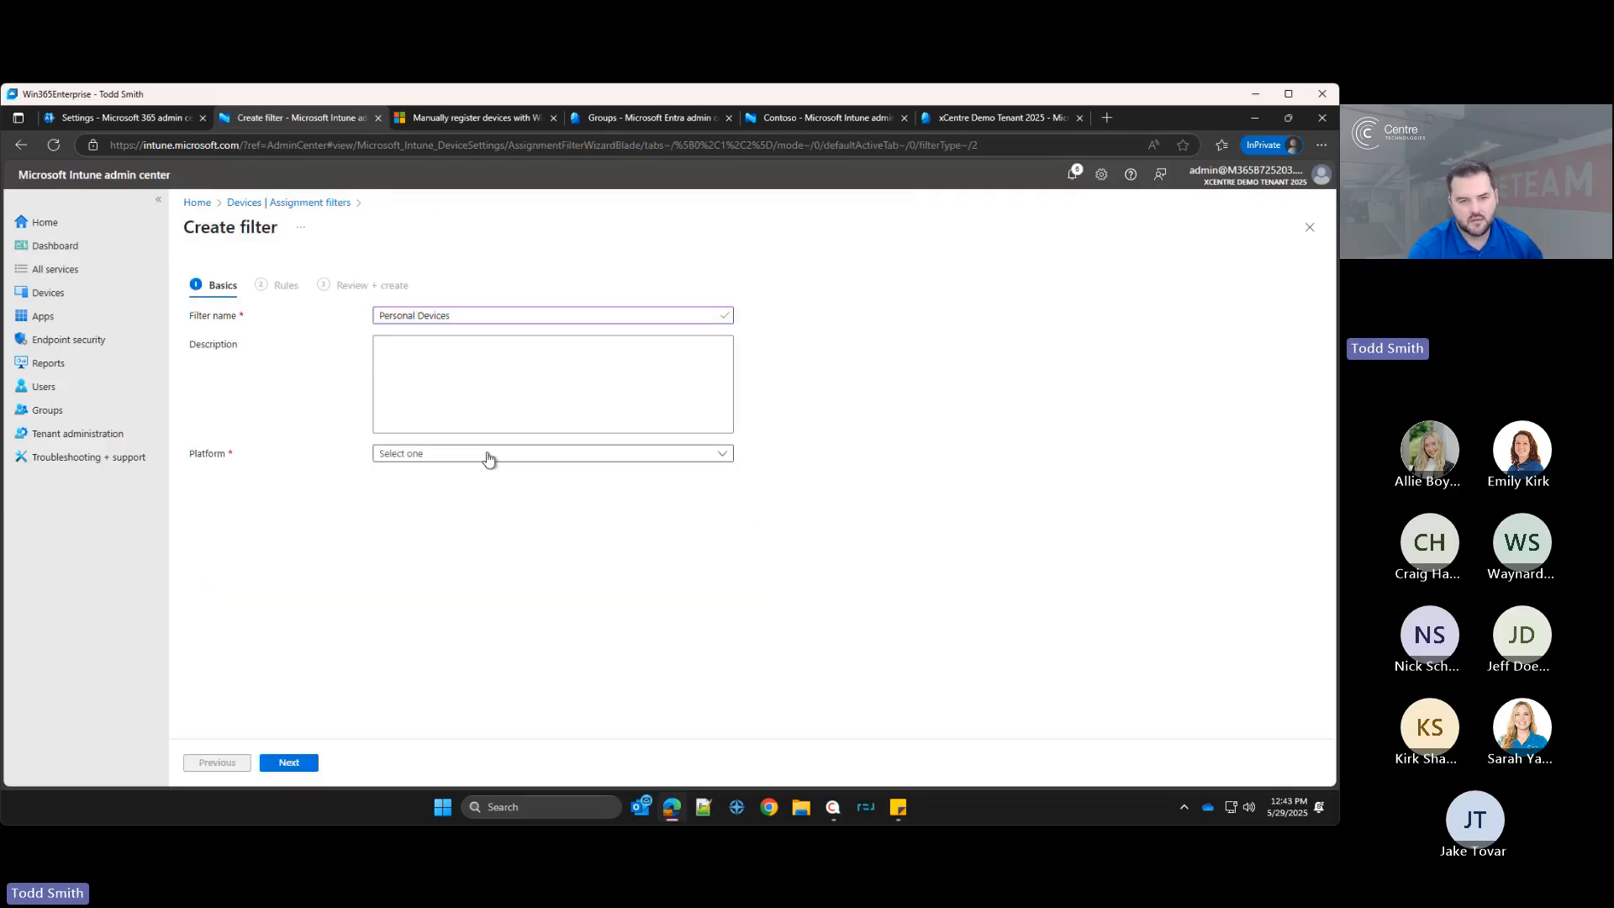
{"action": "left_click", "coordinate": [487, 454]}
{"action": "left_click", "coordinate": [430, 497]}
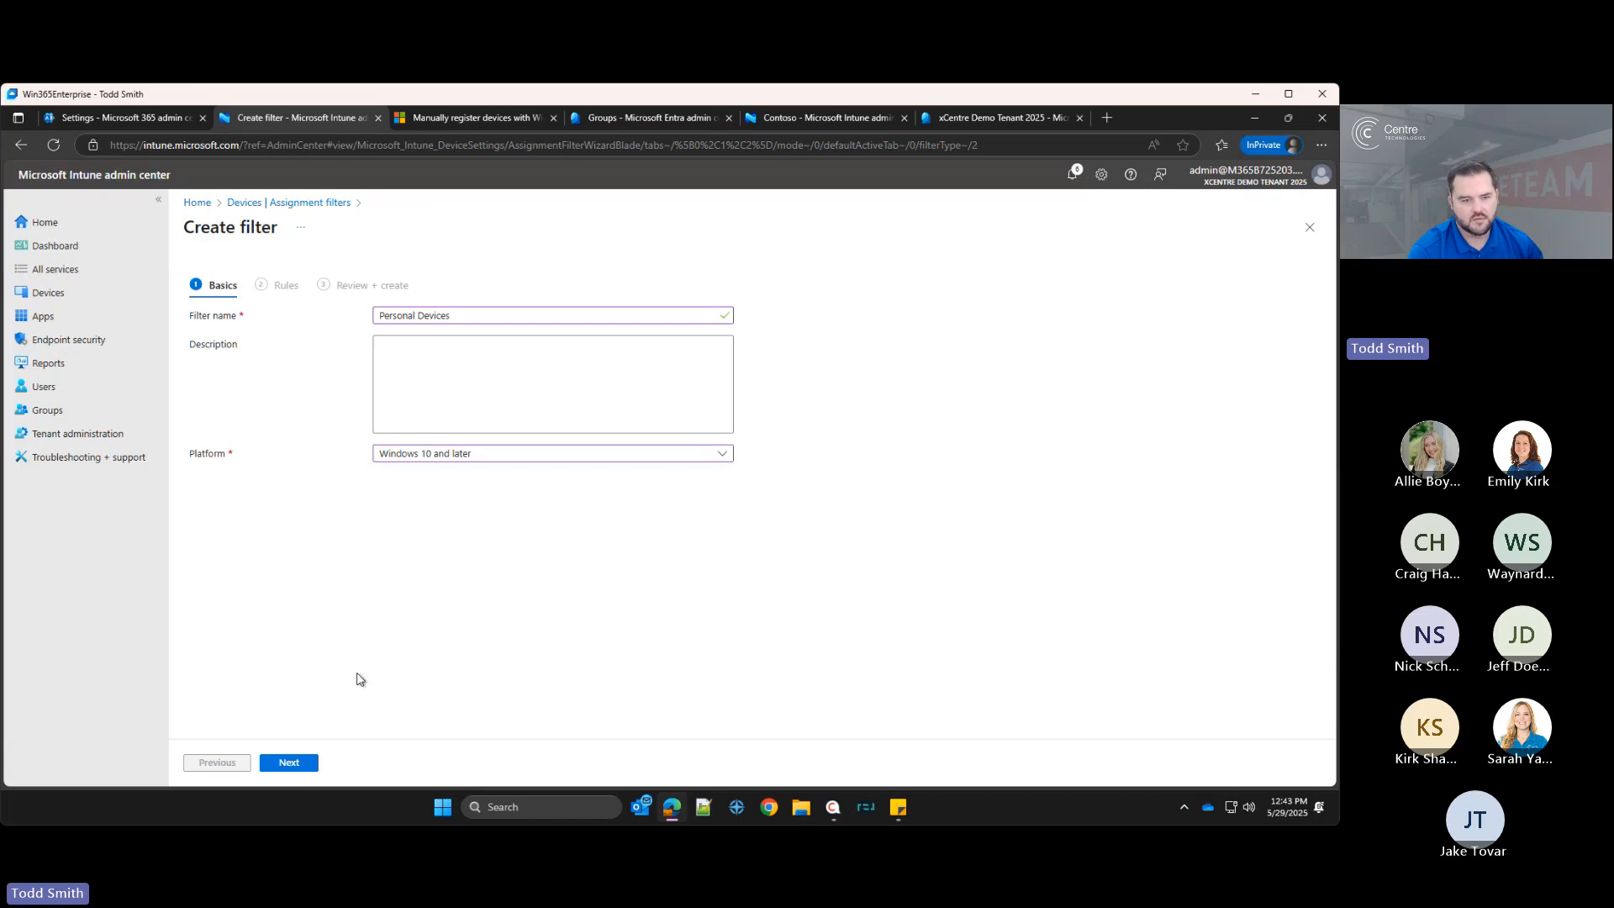
{"action": "left_click", "coordinate": [285, 761]}
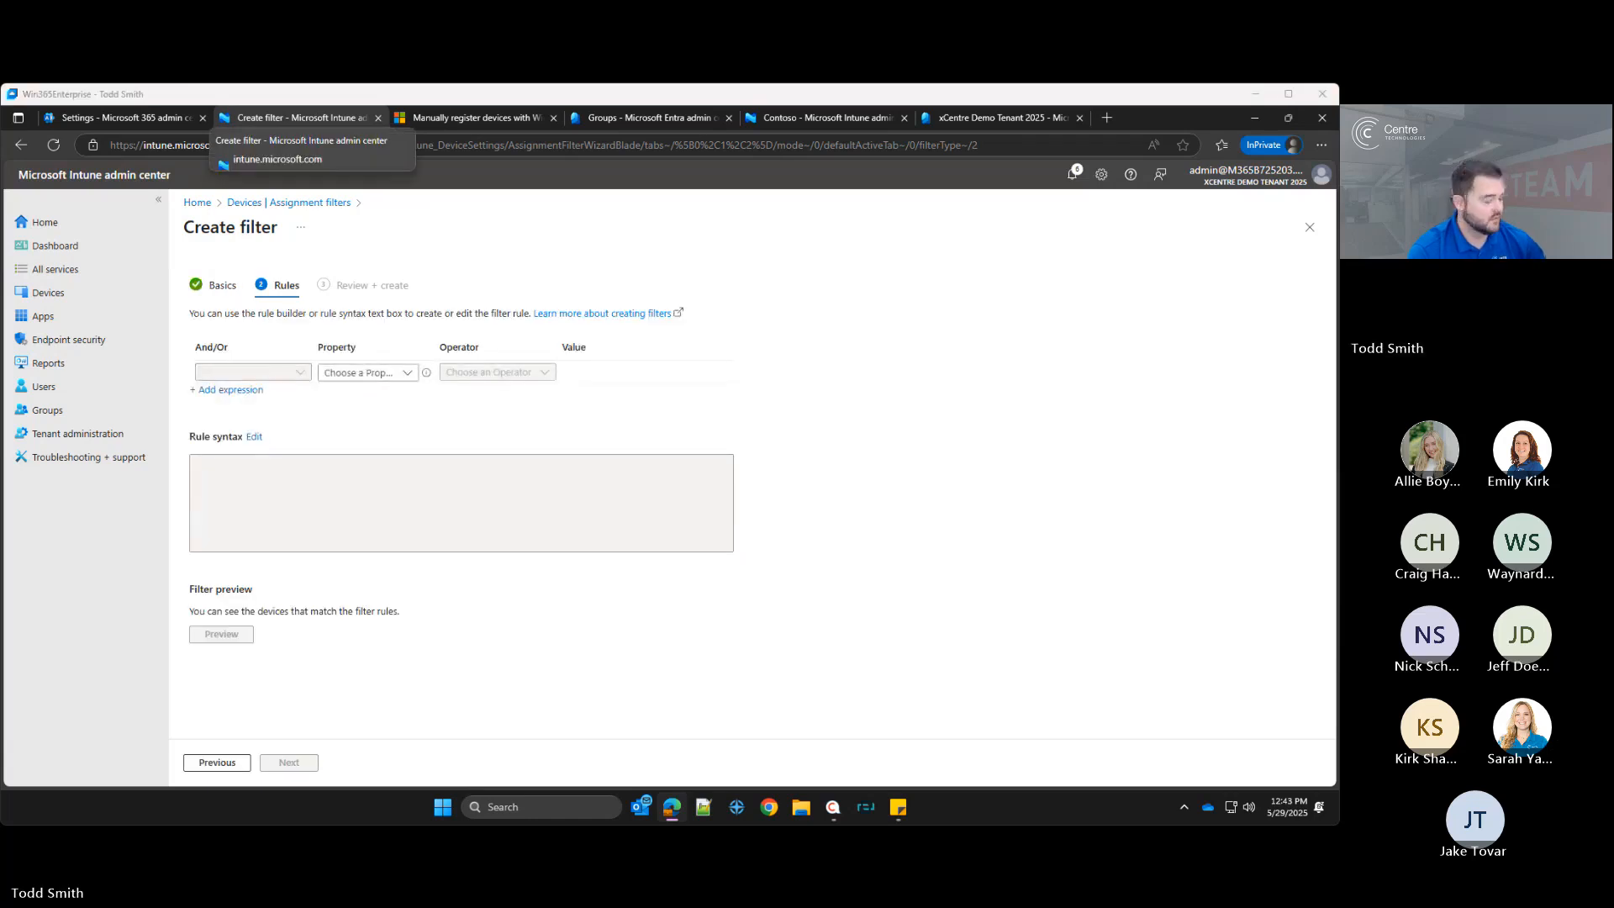
Step: Paste the rule syntax (device.deviceOwnership -eq "Personal") into the filter's rule editor and apply it
{"action": "left_click", "coordinate": [252, 439]}
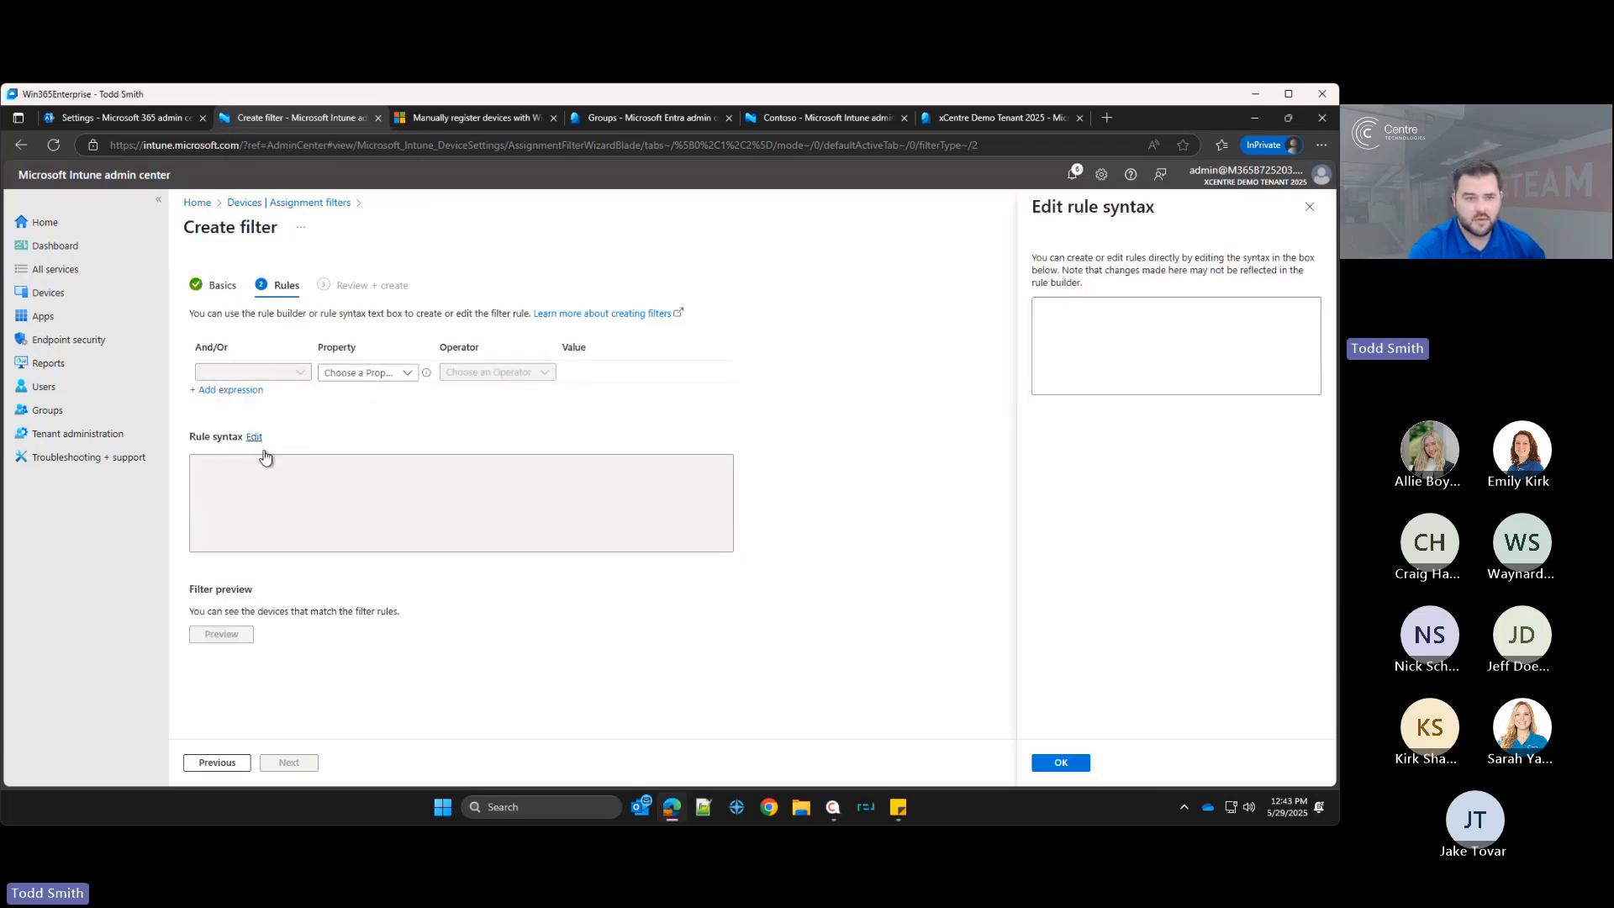
{"action": "left_click", "coordinate": [1116, 351]}
{"action": "type", "text": "(device.deviceOwnership -eq \"Personal\")"}
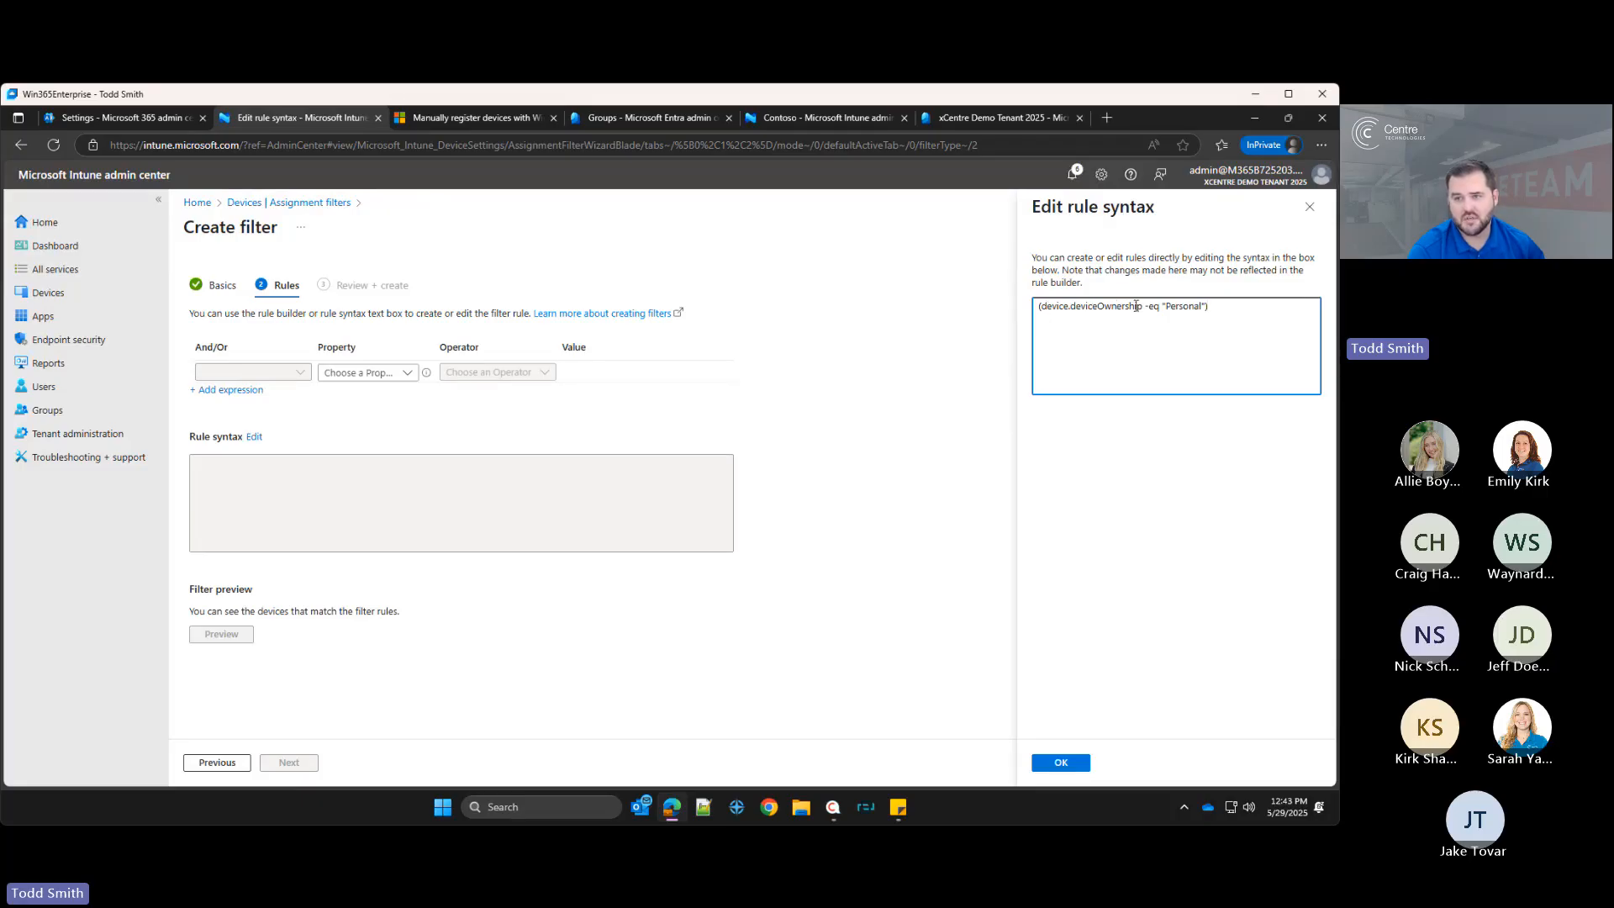
{"action": "left_click", "coordinate": [1061, 763]}
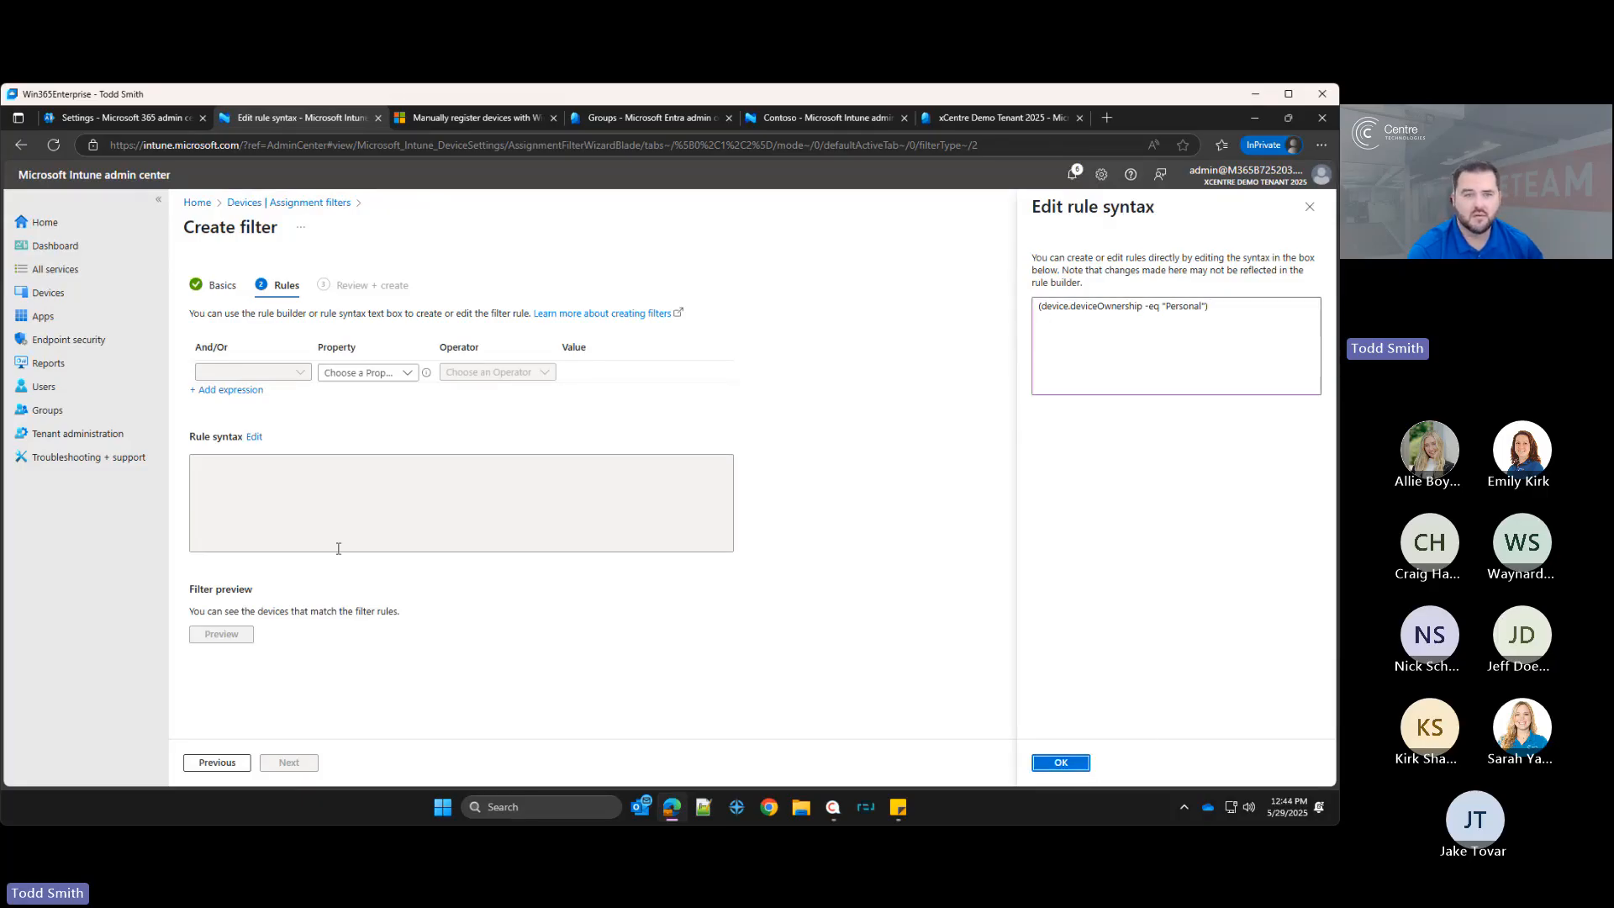
{"action": "left_click", "coordinate": [1061, 763]}
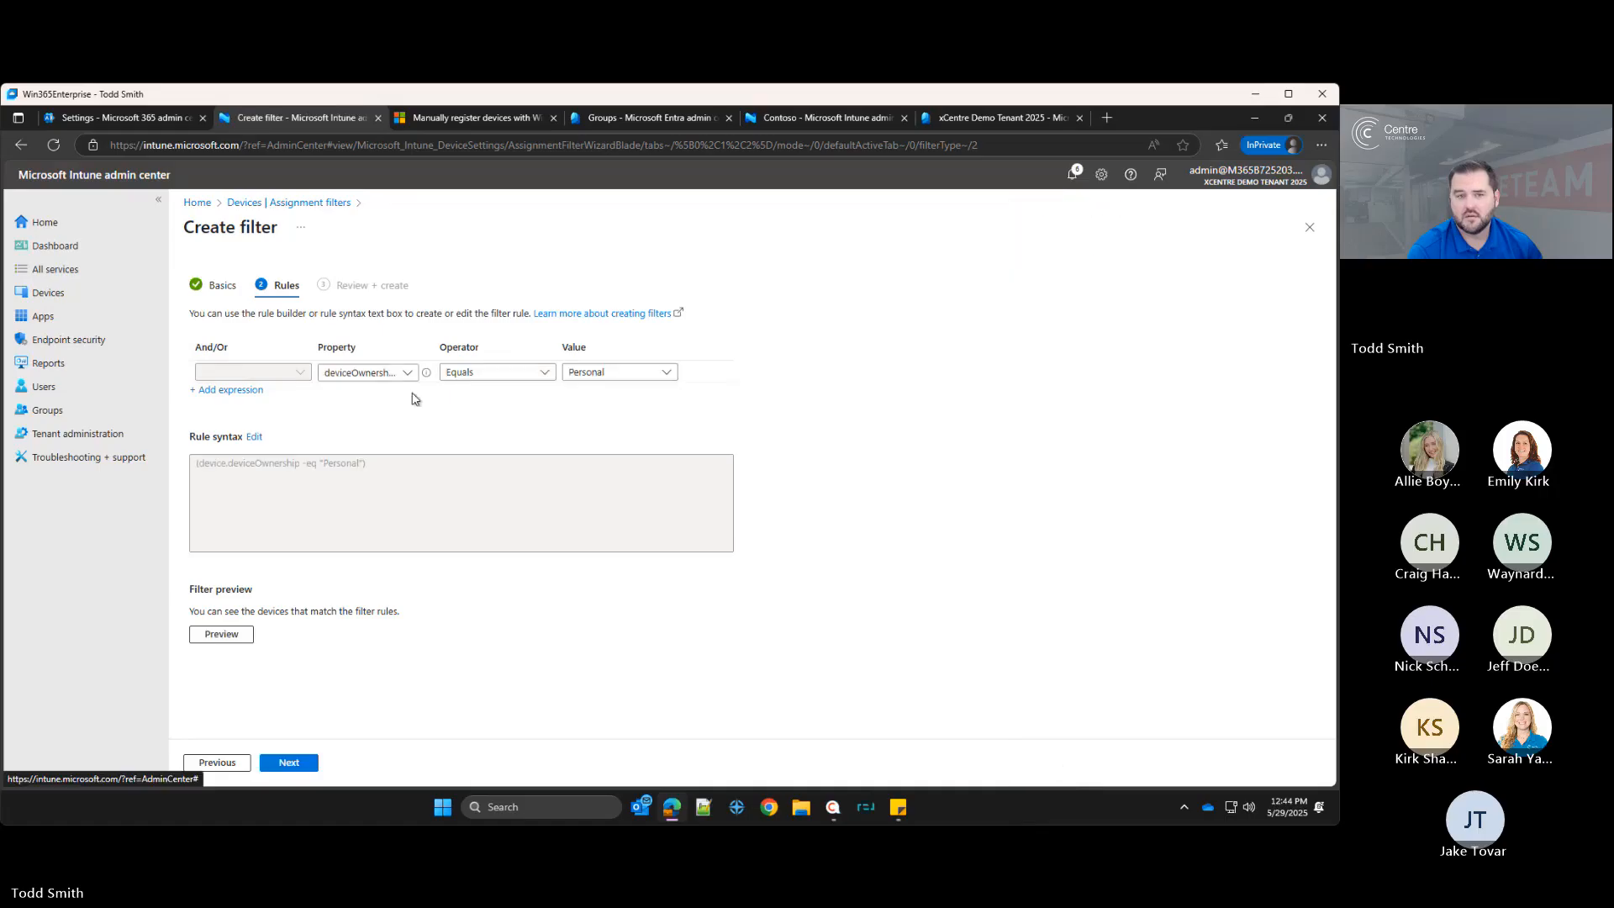
{"action": "left_click", "coordinate": [373, 371]}
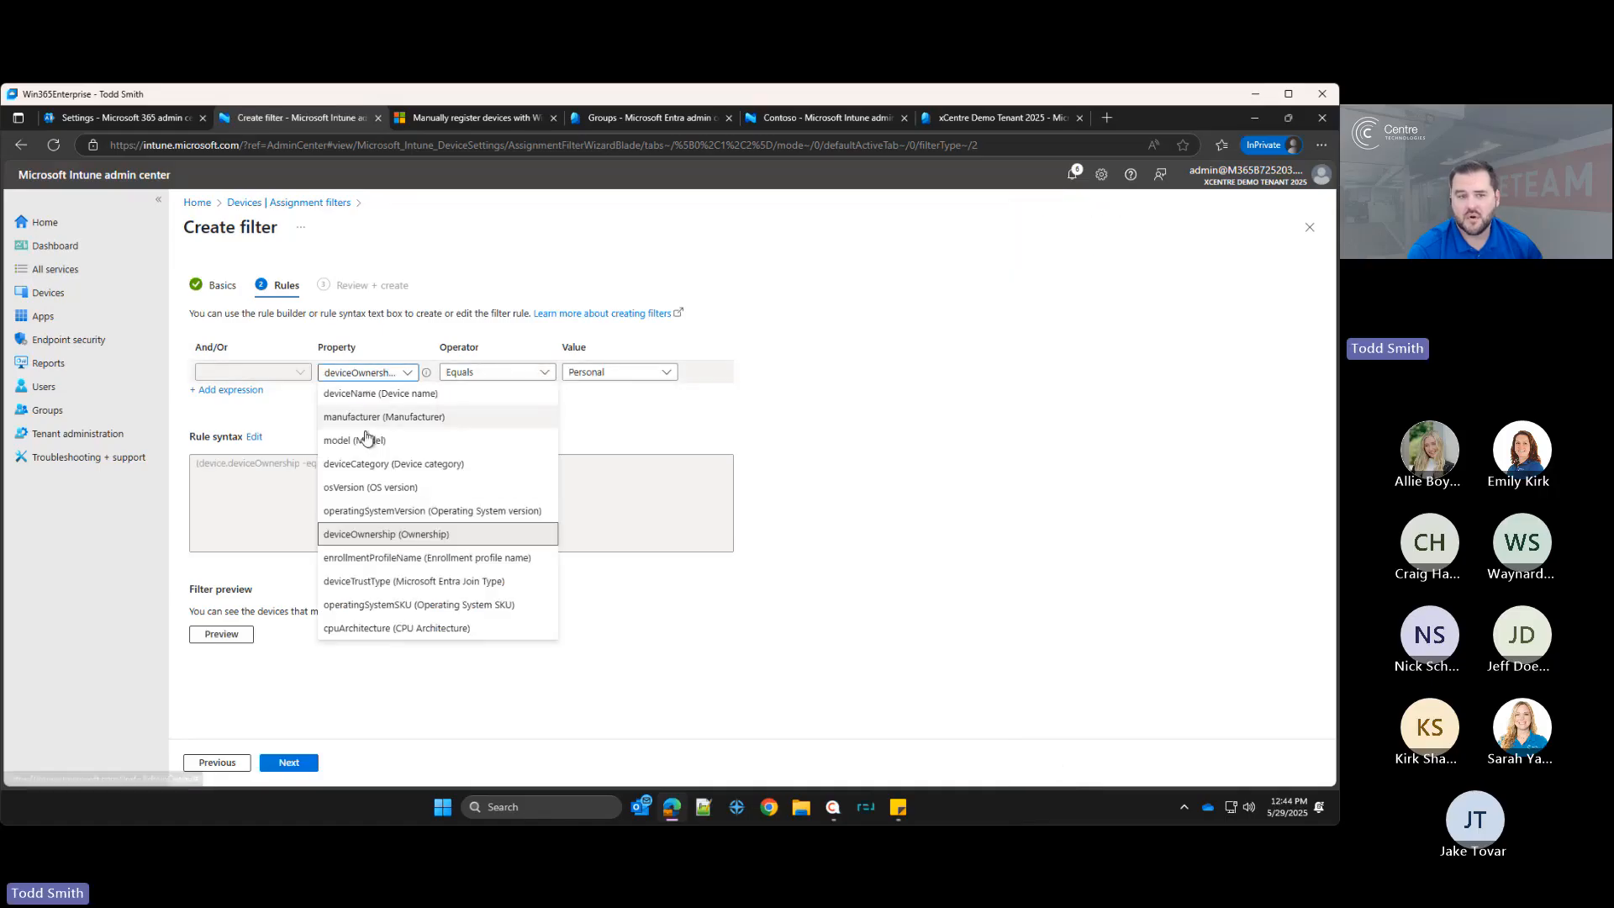
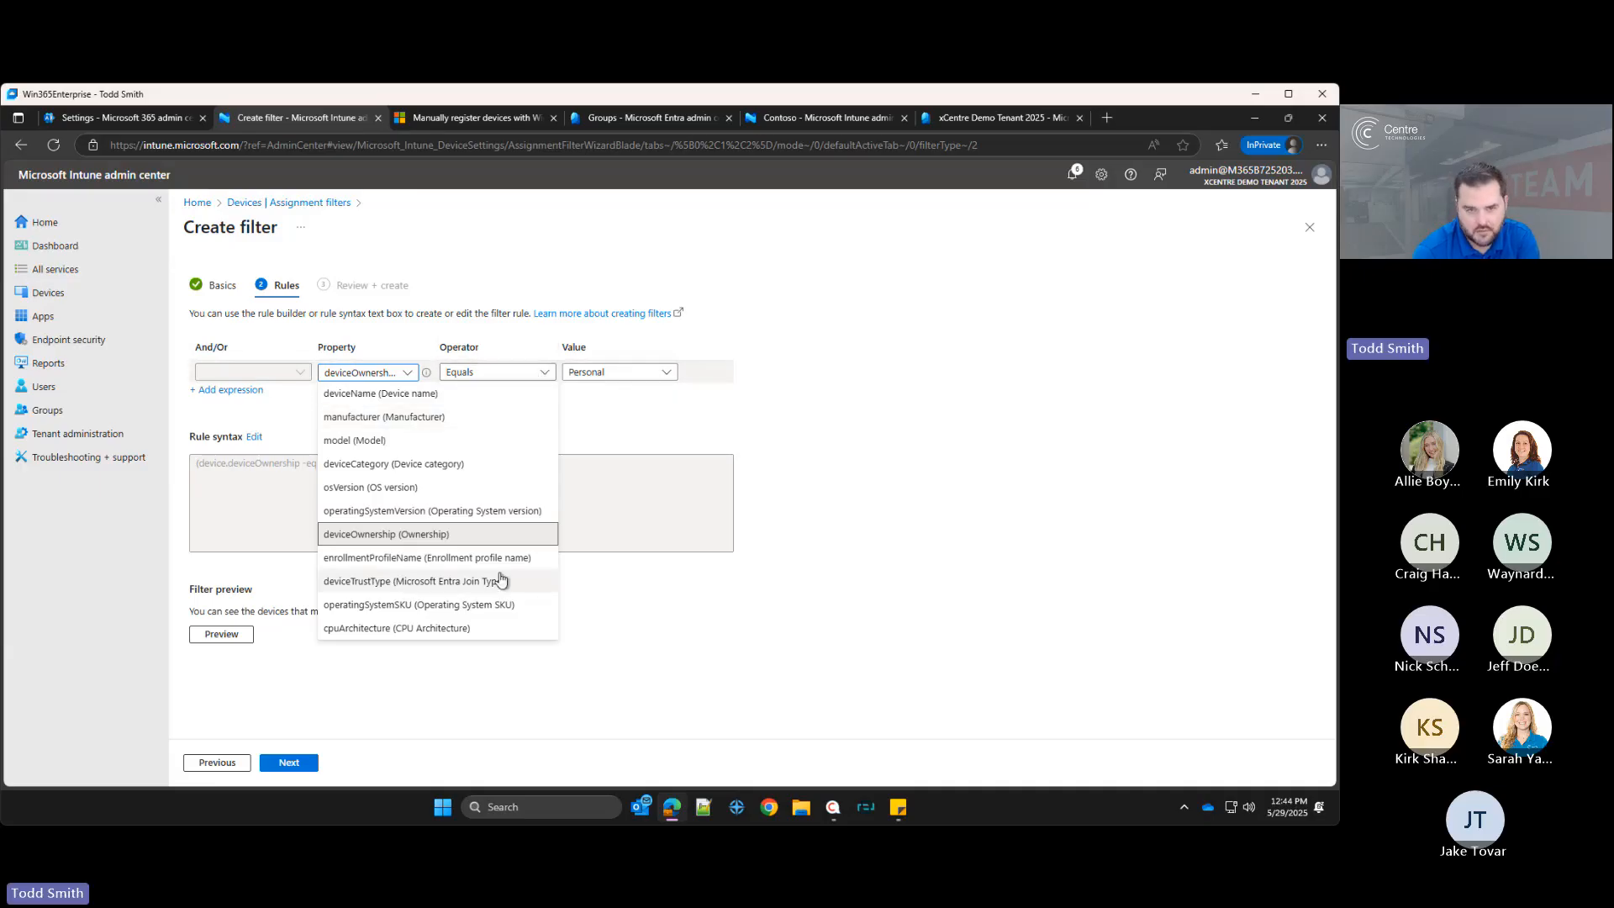
Step: Review and create the Personal Devices assignment filter
{"action": "left_click", "coordinate": [960, 467]}
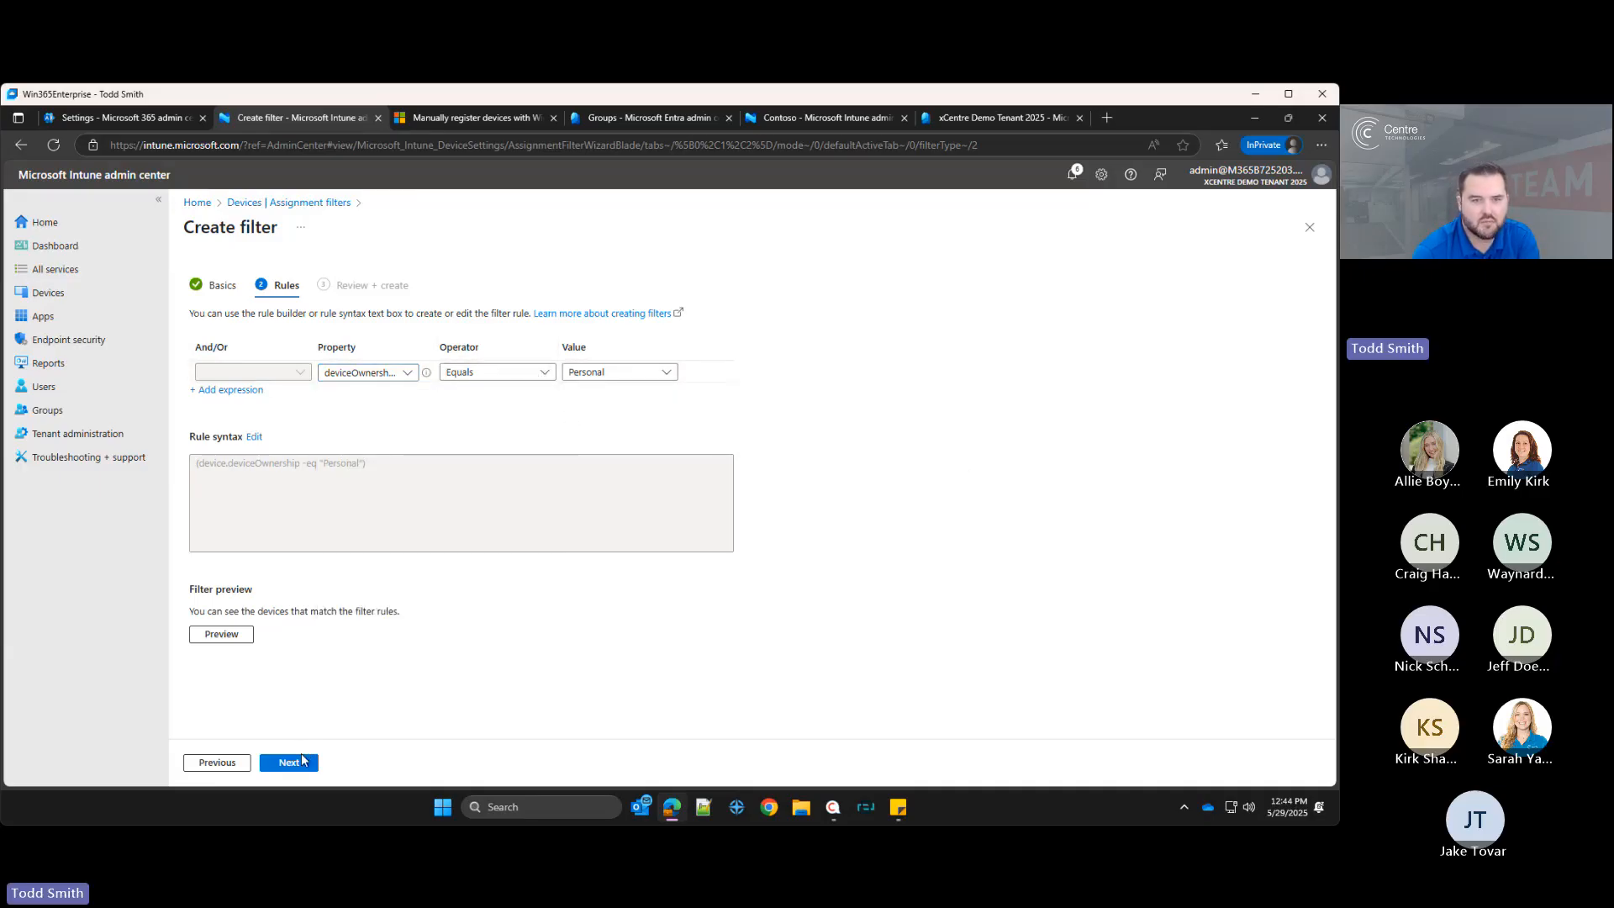
{"action": "left_click", "coordinate": [300, 762]}
{"action": "left_click", "coordinate": [290, 763]}
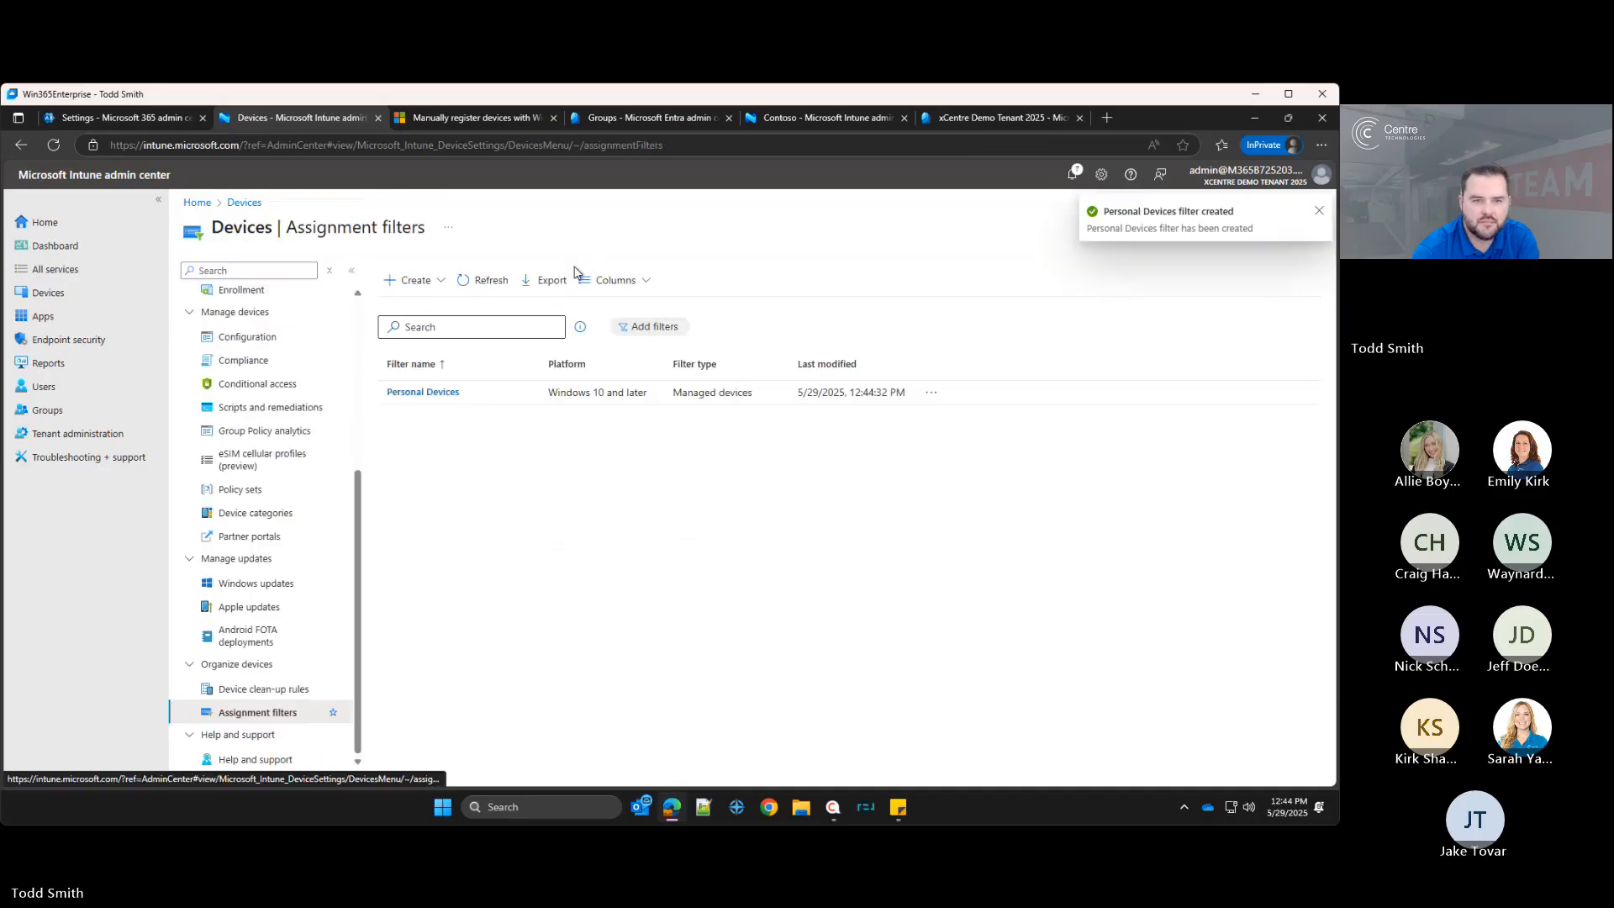
Step: Create a new managed-devices assignment filter named Corporate Devices for Windows 10 and later and continue to rules
{"action": "left_click", "coordinate": [420, 280]}
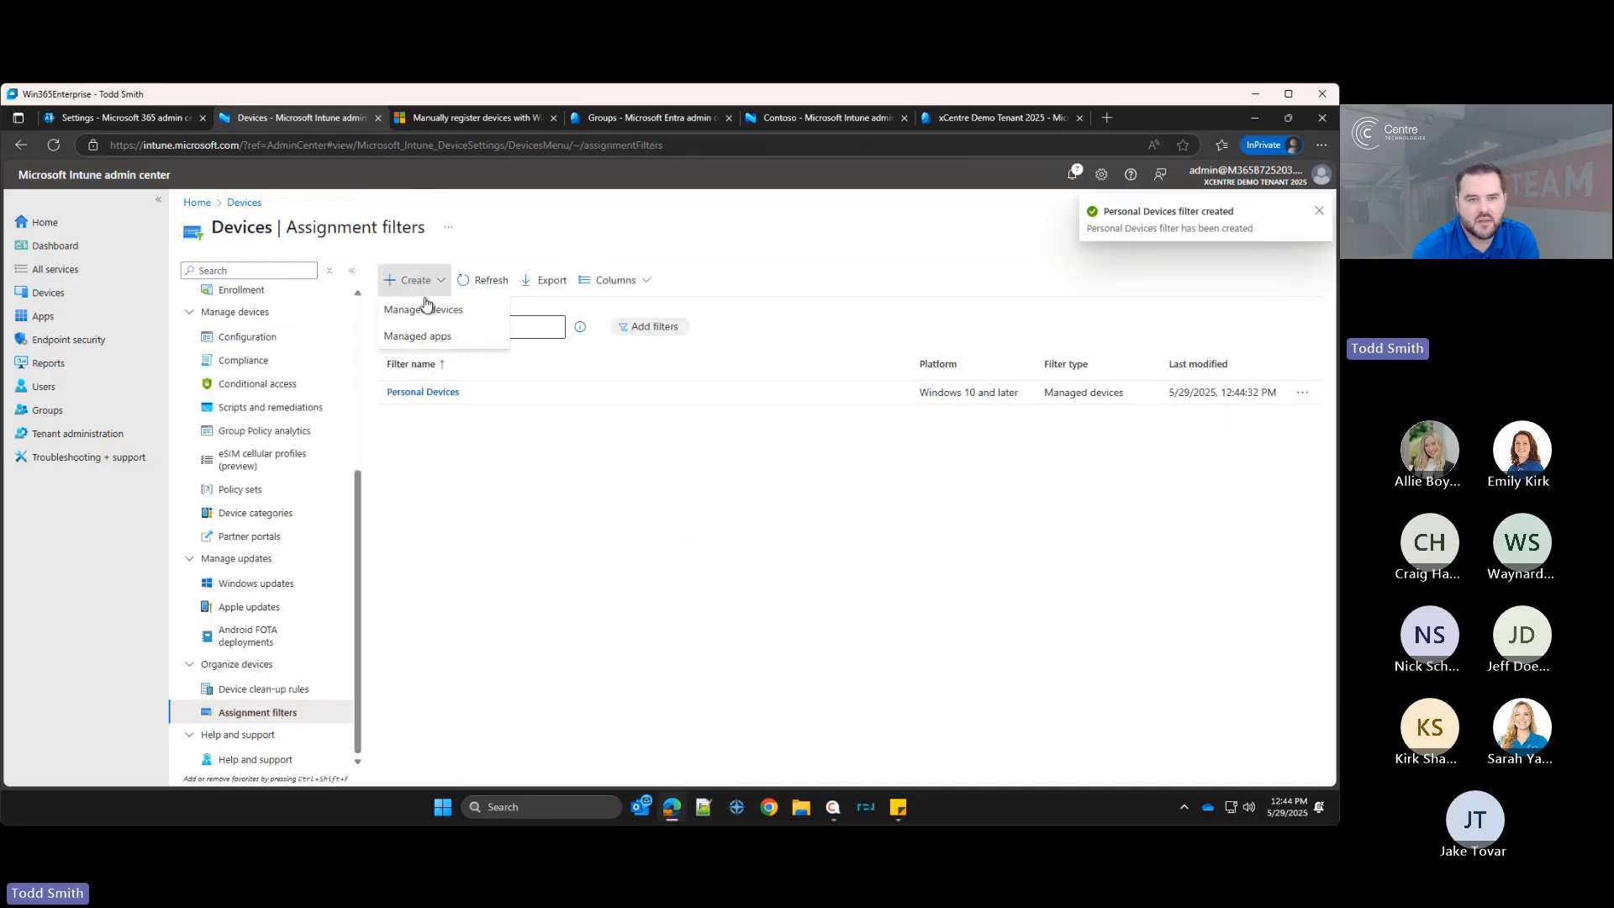
{"action": "left_click", "coordinate": [426, 308]}
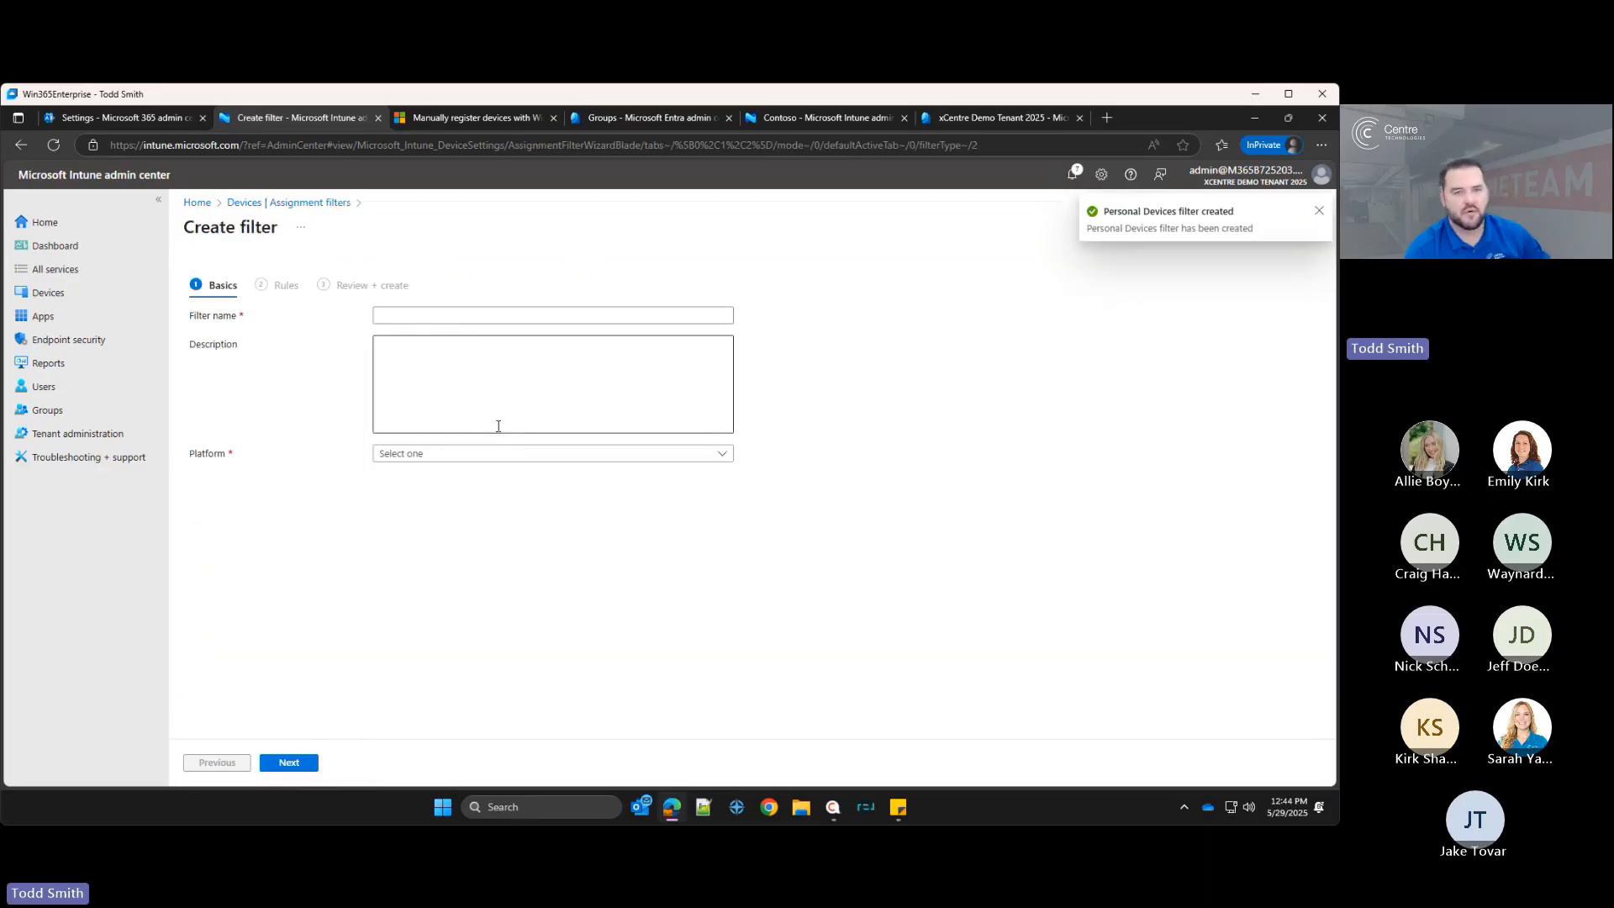
{"action": "left_click", "coordinate": [459, 312]}
{"action": "type", "text": "Corporate D"}
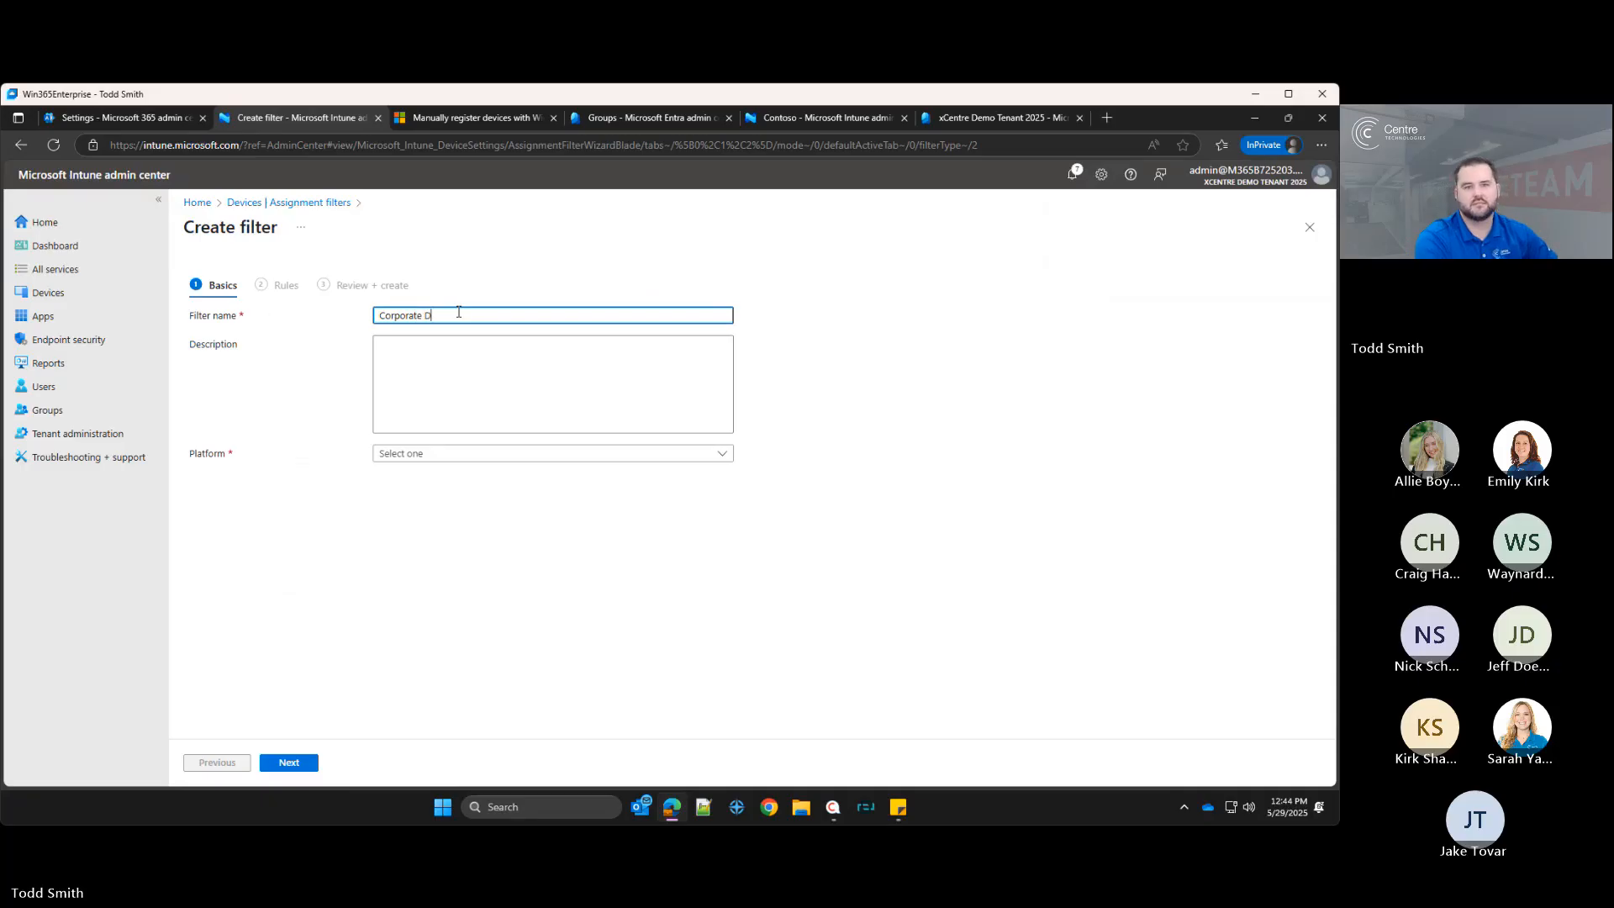
{"action": "type", "text": "evices"}
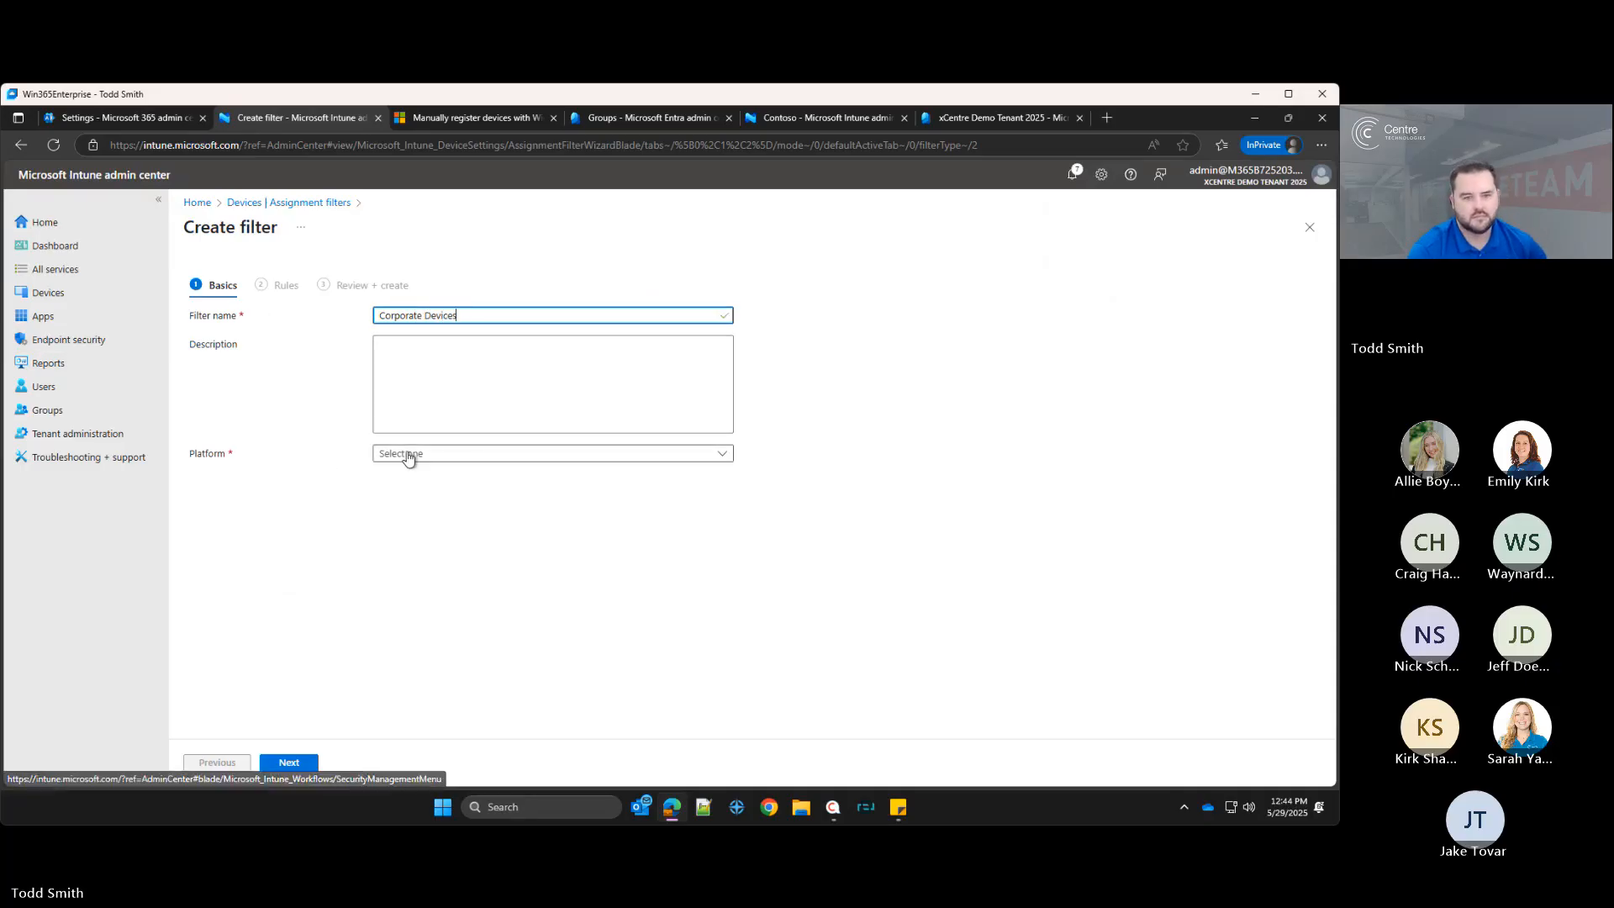
{"action": "left_click", "coordinate": [408, 455]}
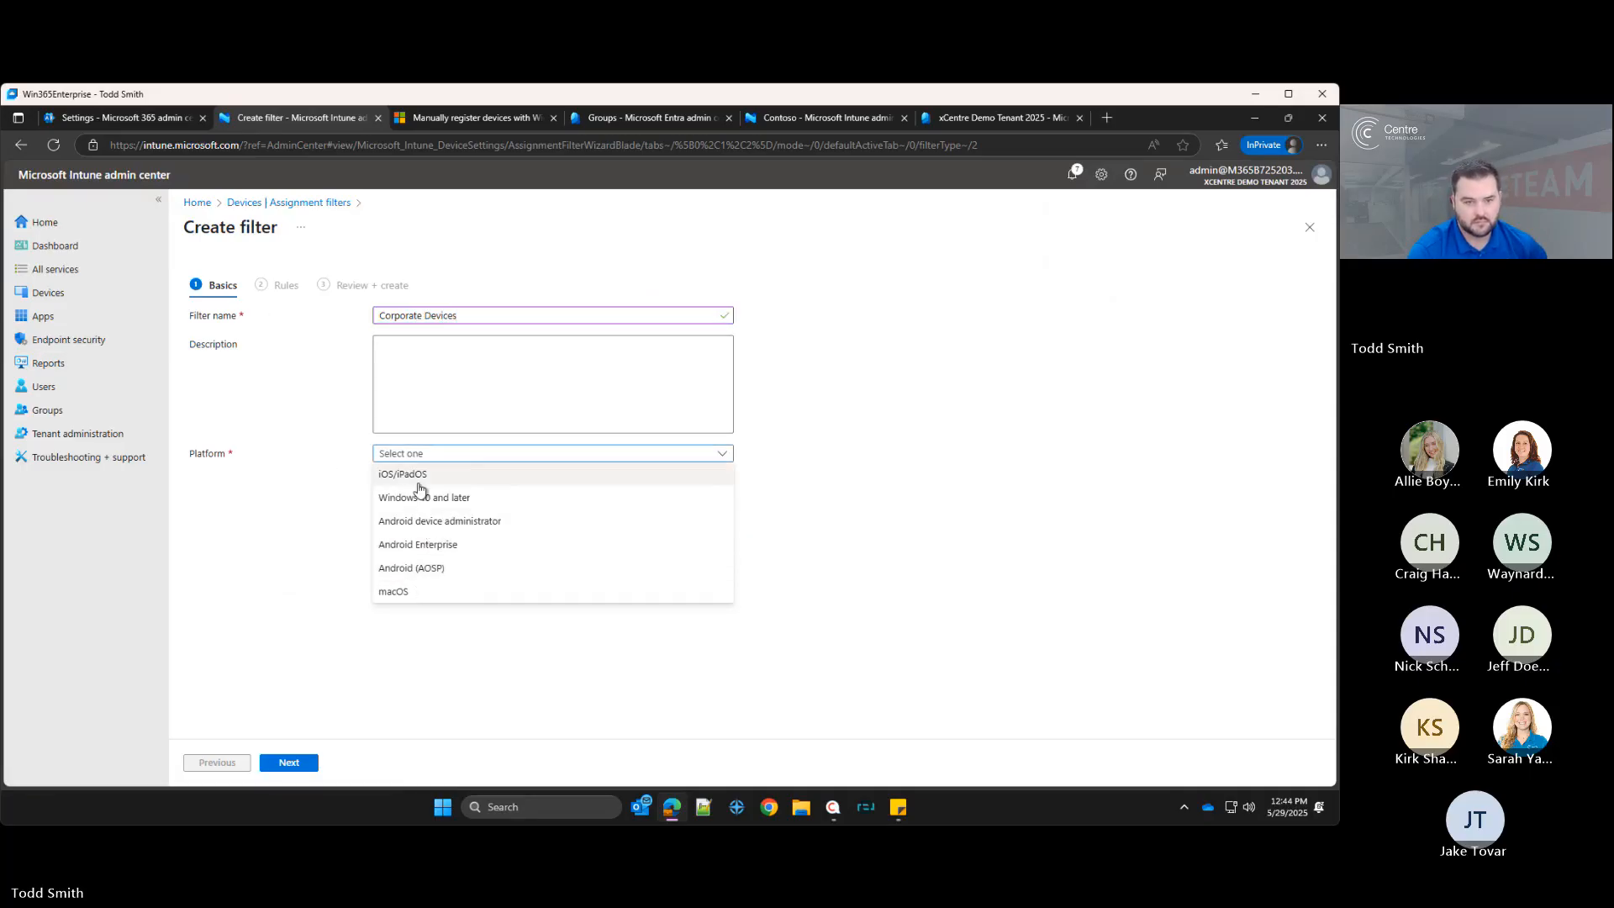
{"action": "left_click", "coordinate": [420, 496]}
{"action": "left_click", "coordinate": [289, 762]}
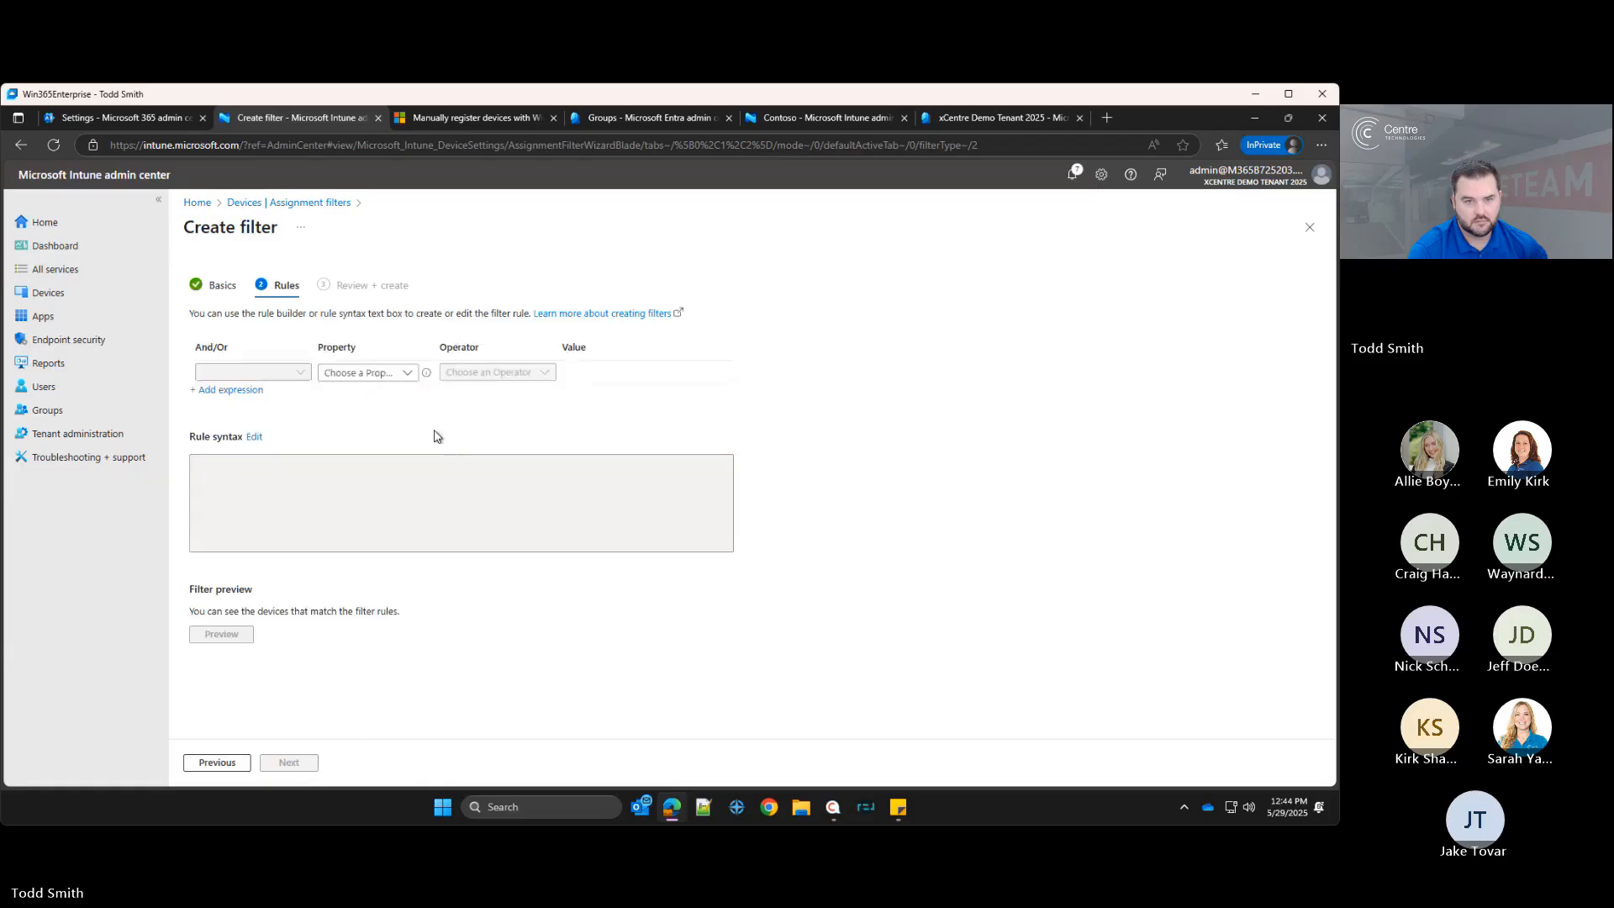
Step: Set the filter's rule syntax to (device.deviceOwnership -eq "Corporate"), apply it, and create the Corporate Devices filter
{"action": "left_click", "coordinate": [369, 373]}
{"action": "left_click", "coordinate": [277, 461]}
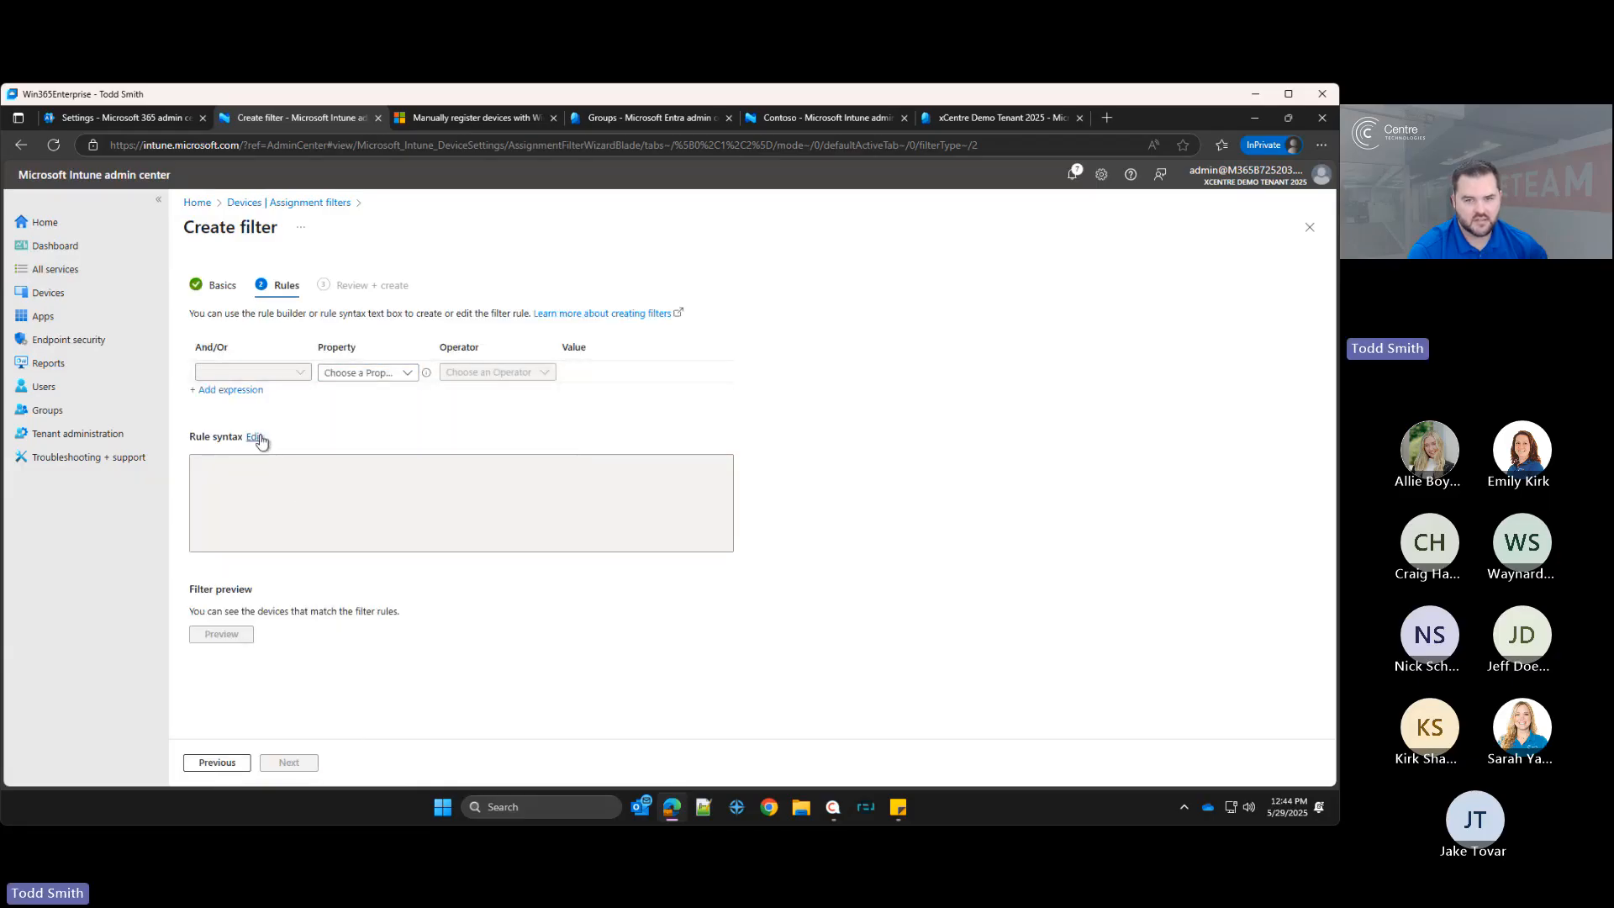
{"action": "left_click", "coordinate": [254, 436]}
{"action": "type", "text": "(device.deviceOwnership -eq \"Personal\")"}
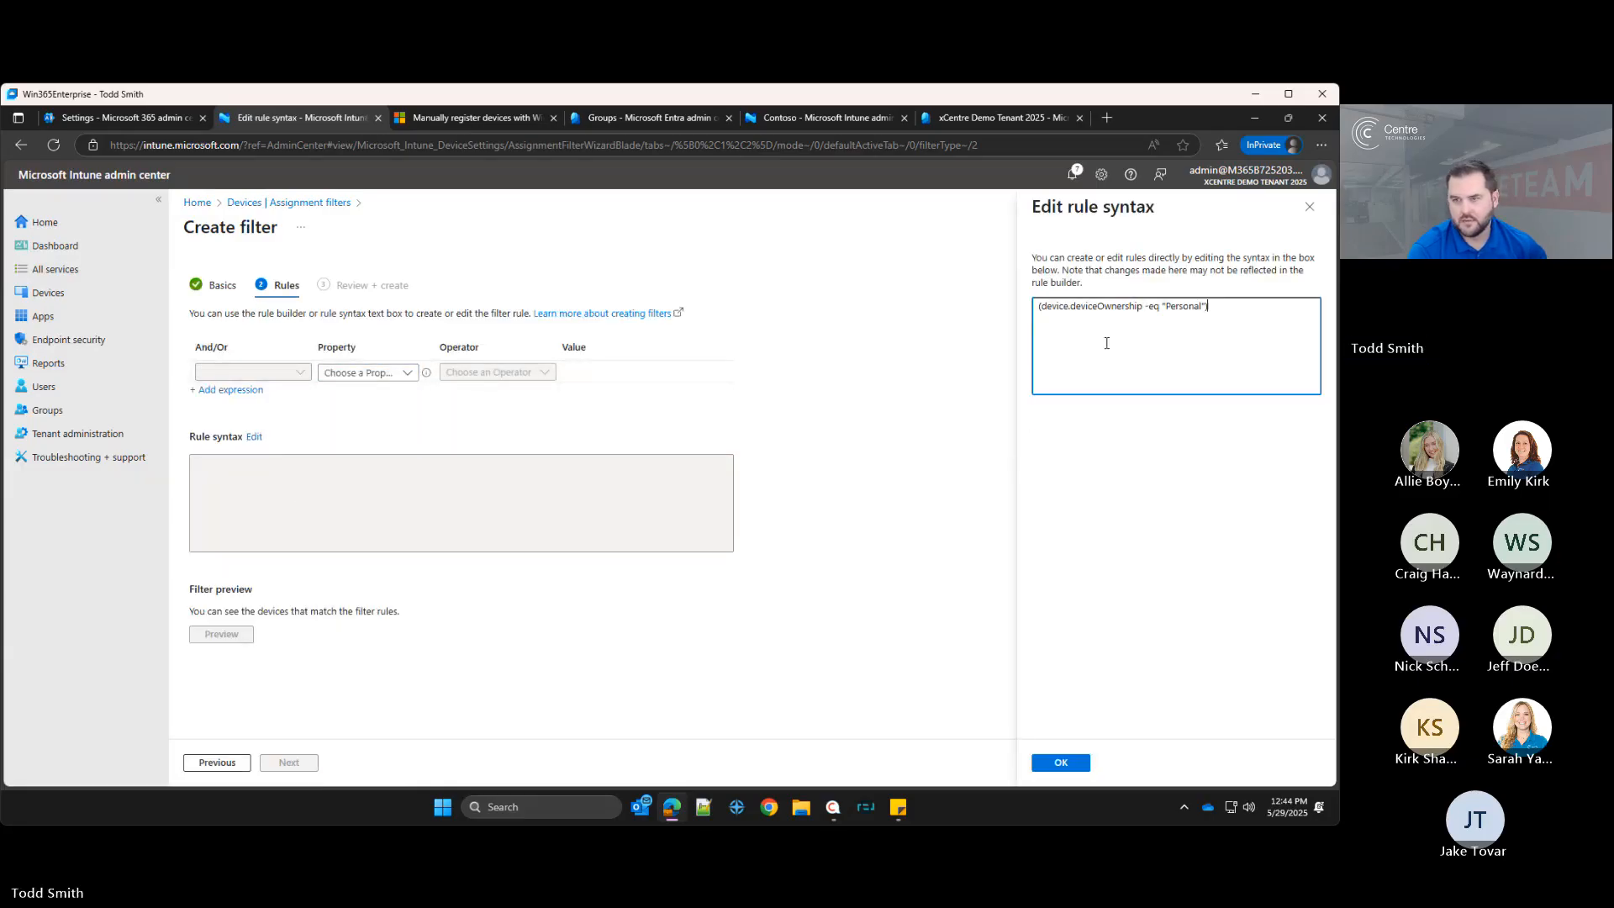
{"action": "double_click", "coordinate": [1181, 306]}
{"action": "type", "text": "Corporate"}
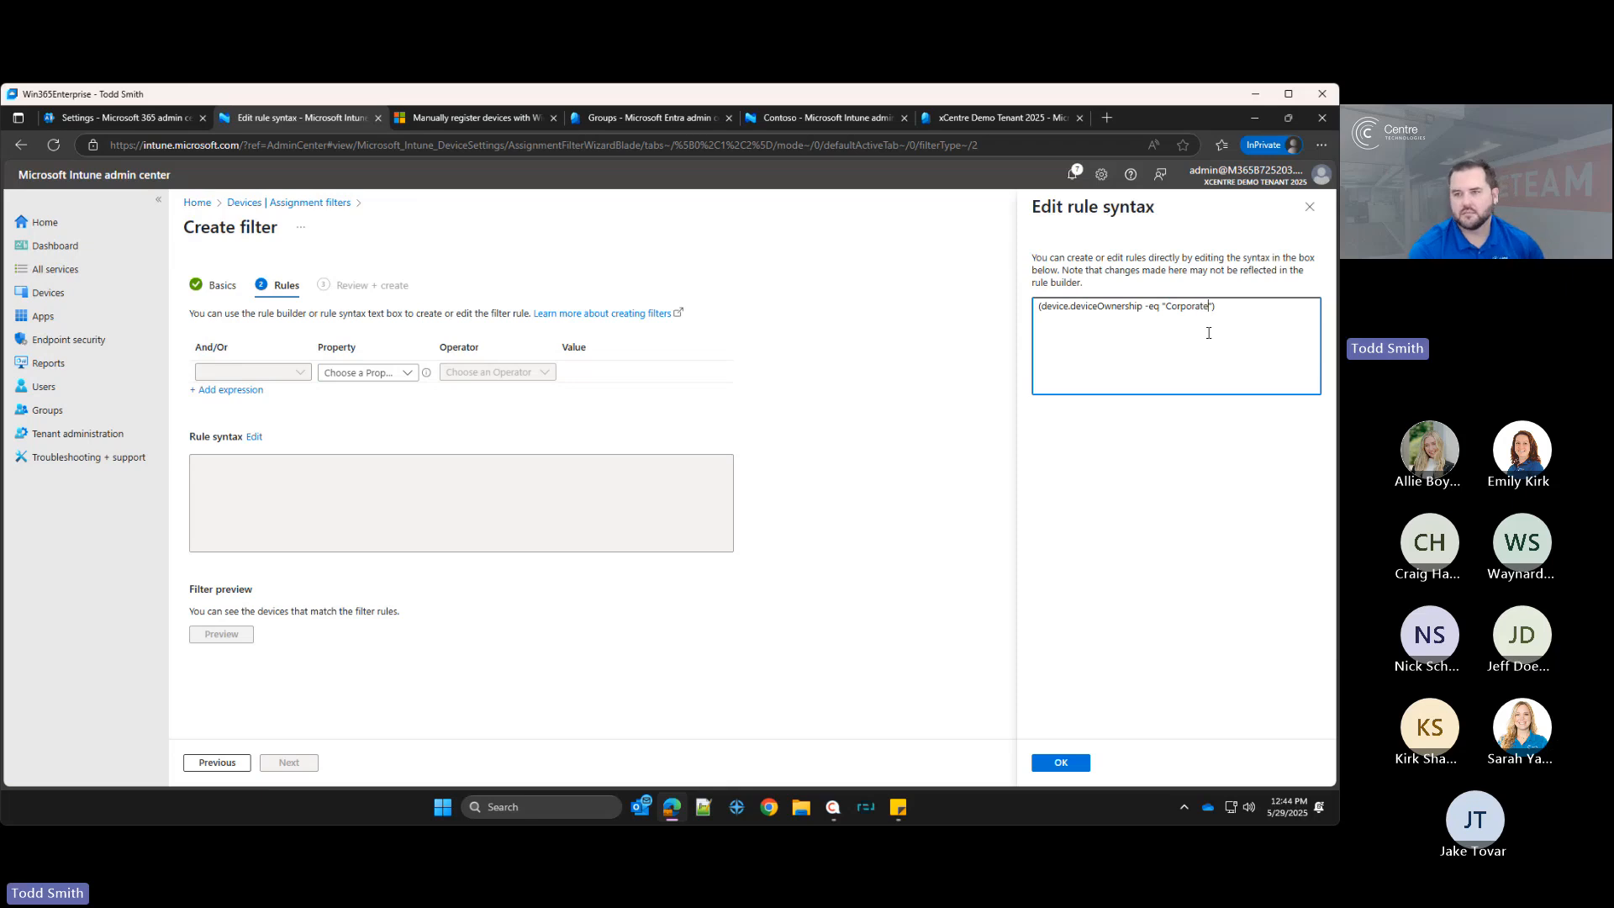
{"action": "key", "text": "Tab"}
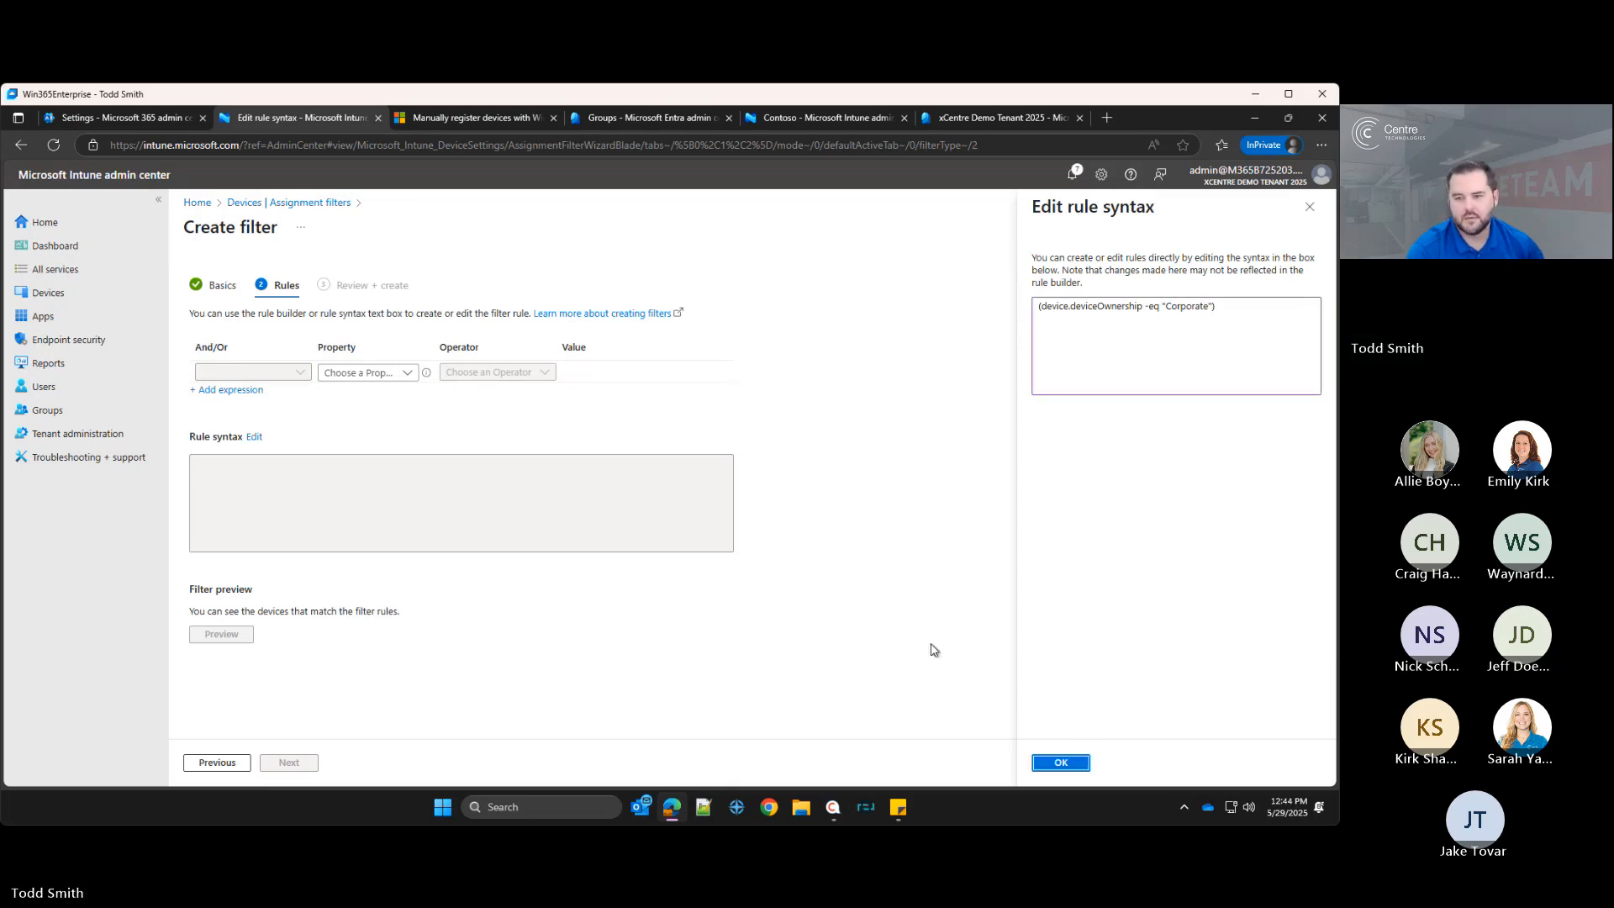
{"action": "left_click", "coordinate": [1069, 763]}
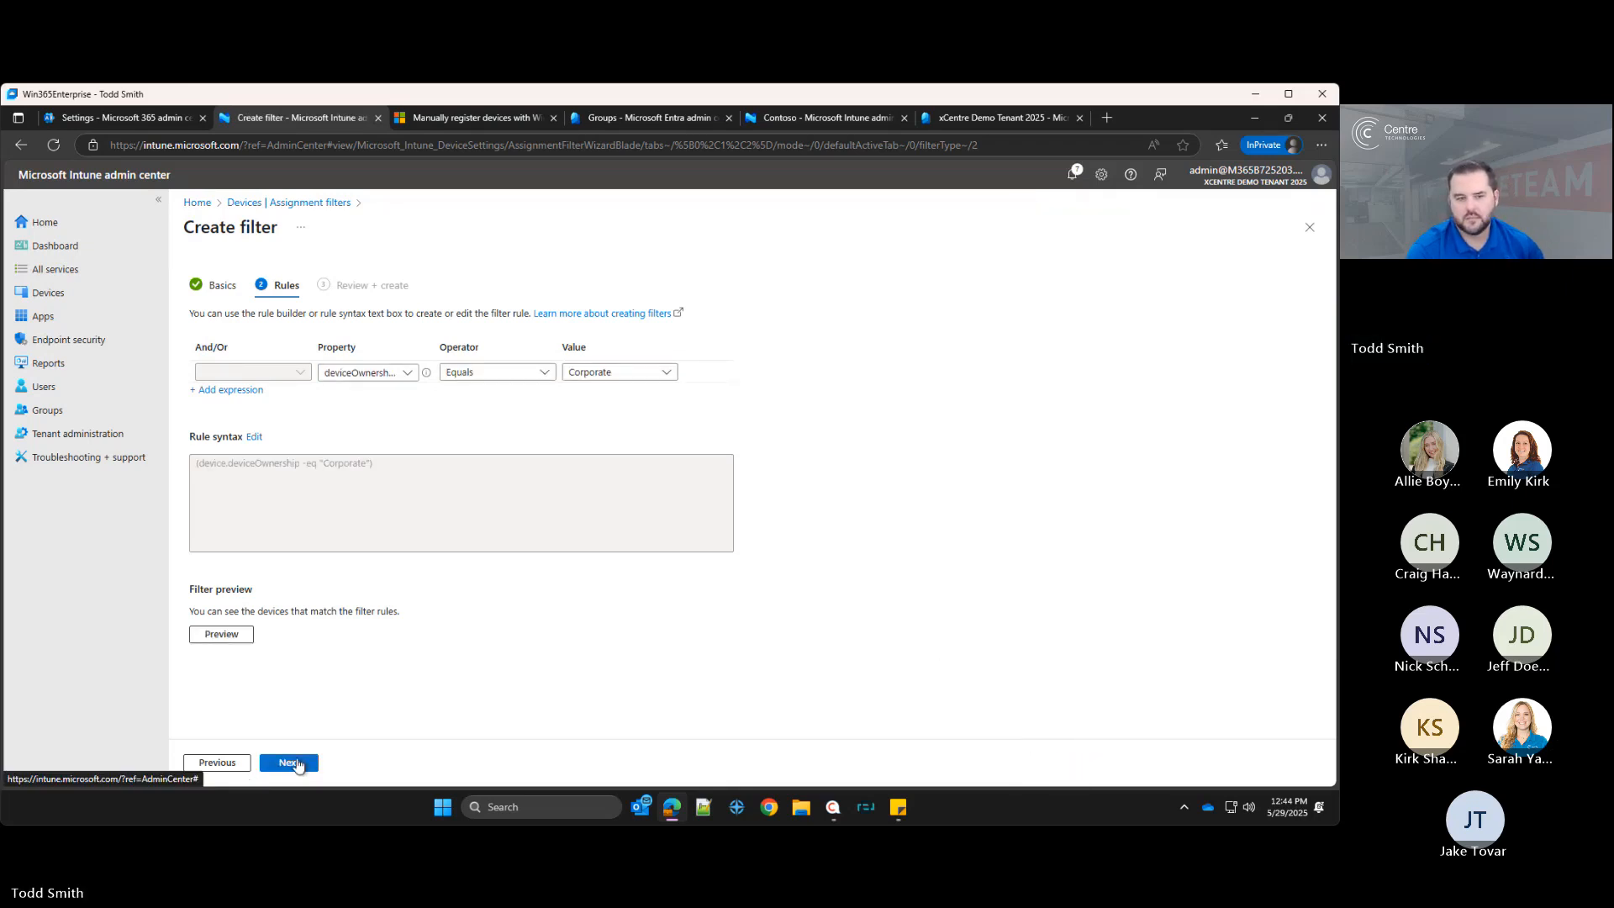
{"action": "left_click", "coordinate": [290, 763]}
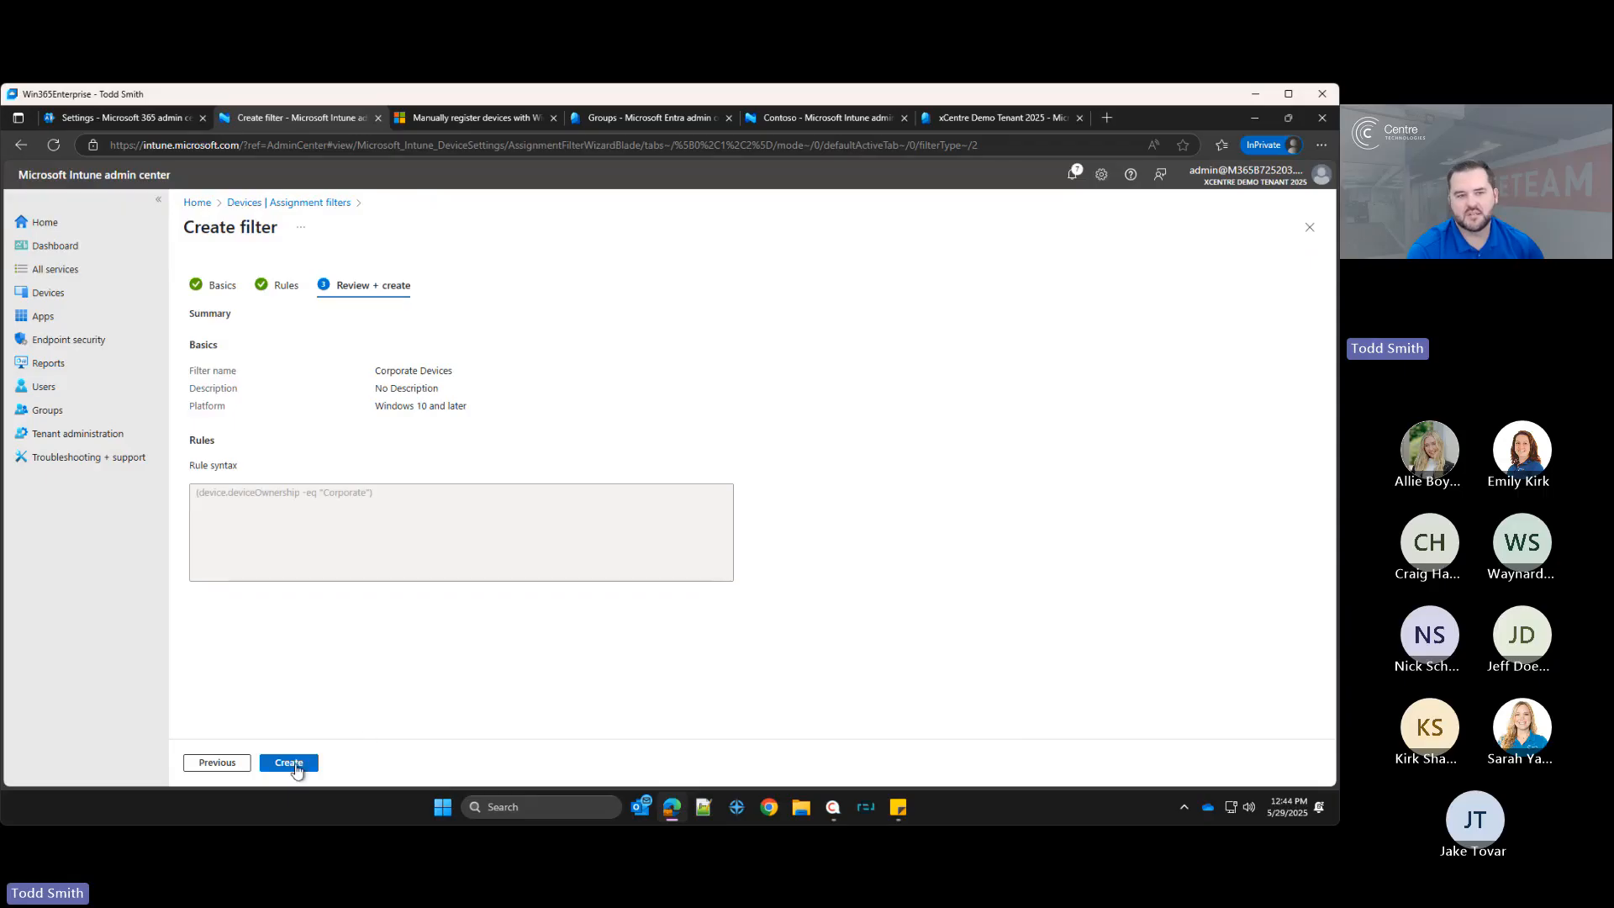
{"action": "left_click", "coordinate": [294, 765]}
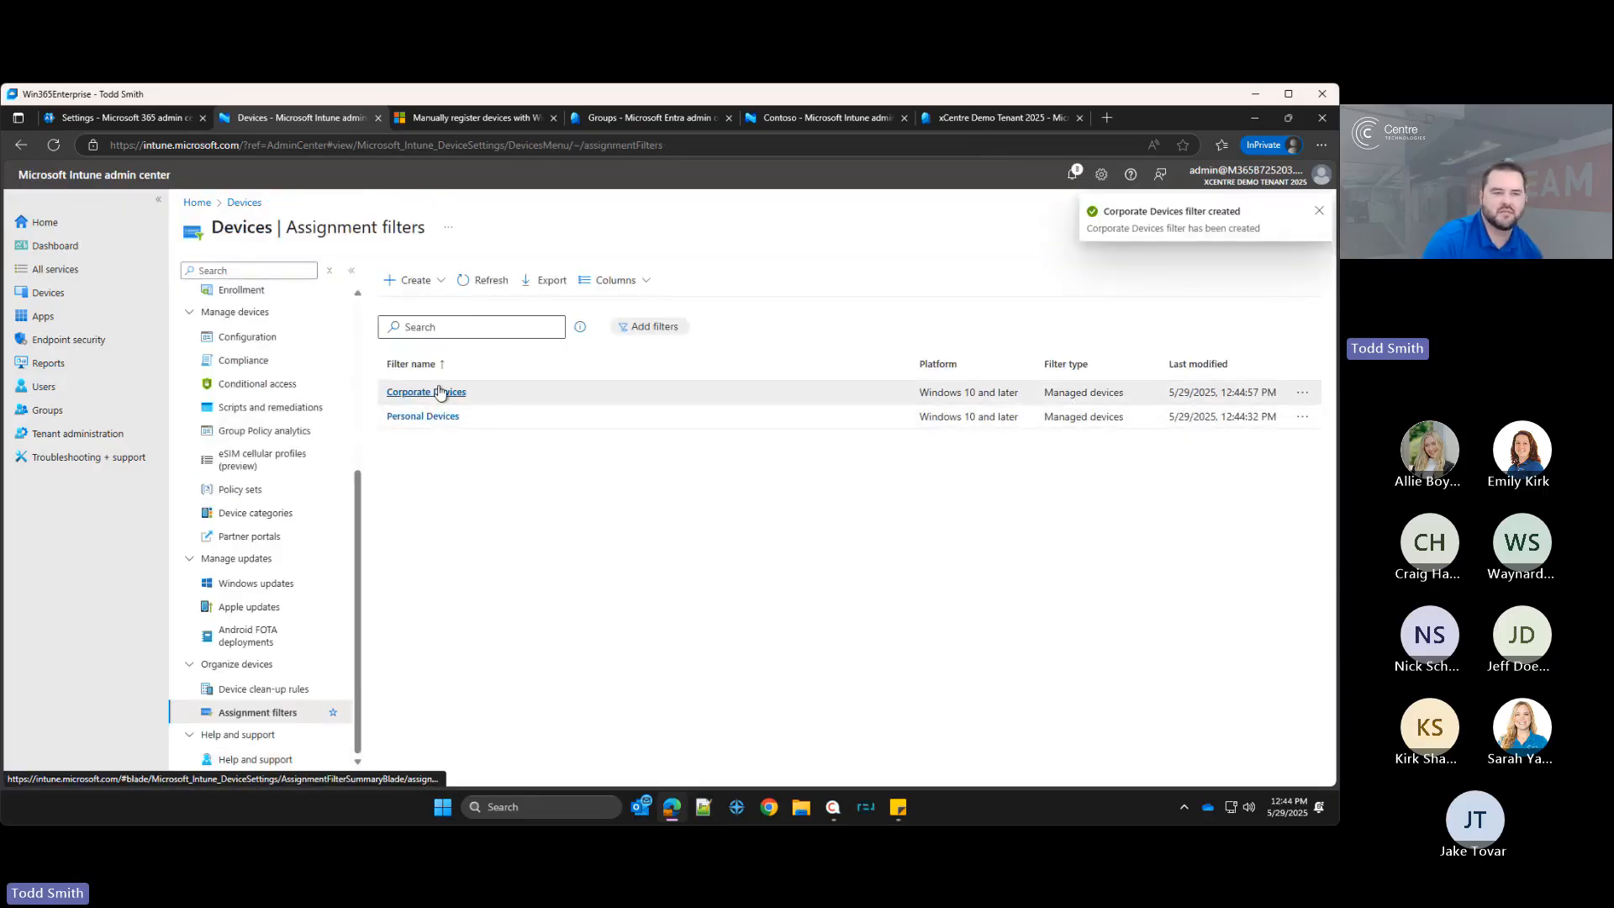
Step: Open the CNT-PLT-VM-TEST Windows device and inspect its ownership property and overview details
{"action": "left_click", "coordinate": [49, 294]}
{"action": "left_click", "coordinate": [243, 413]}
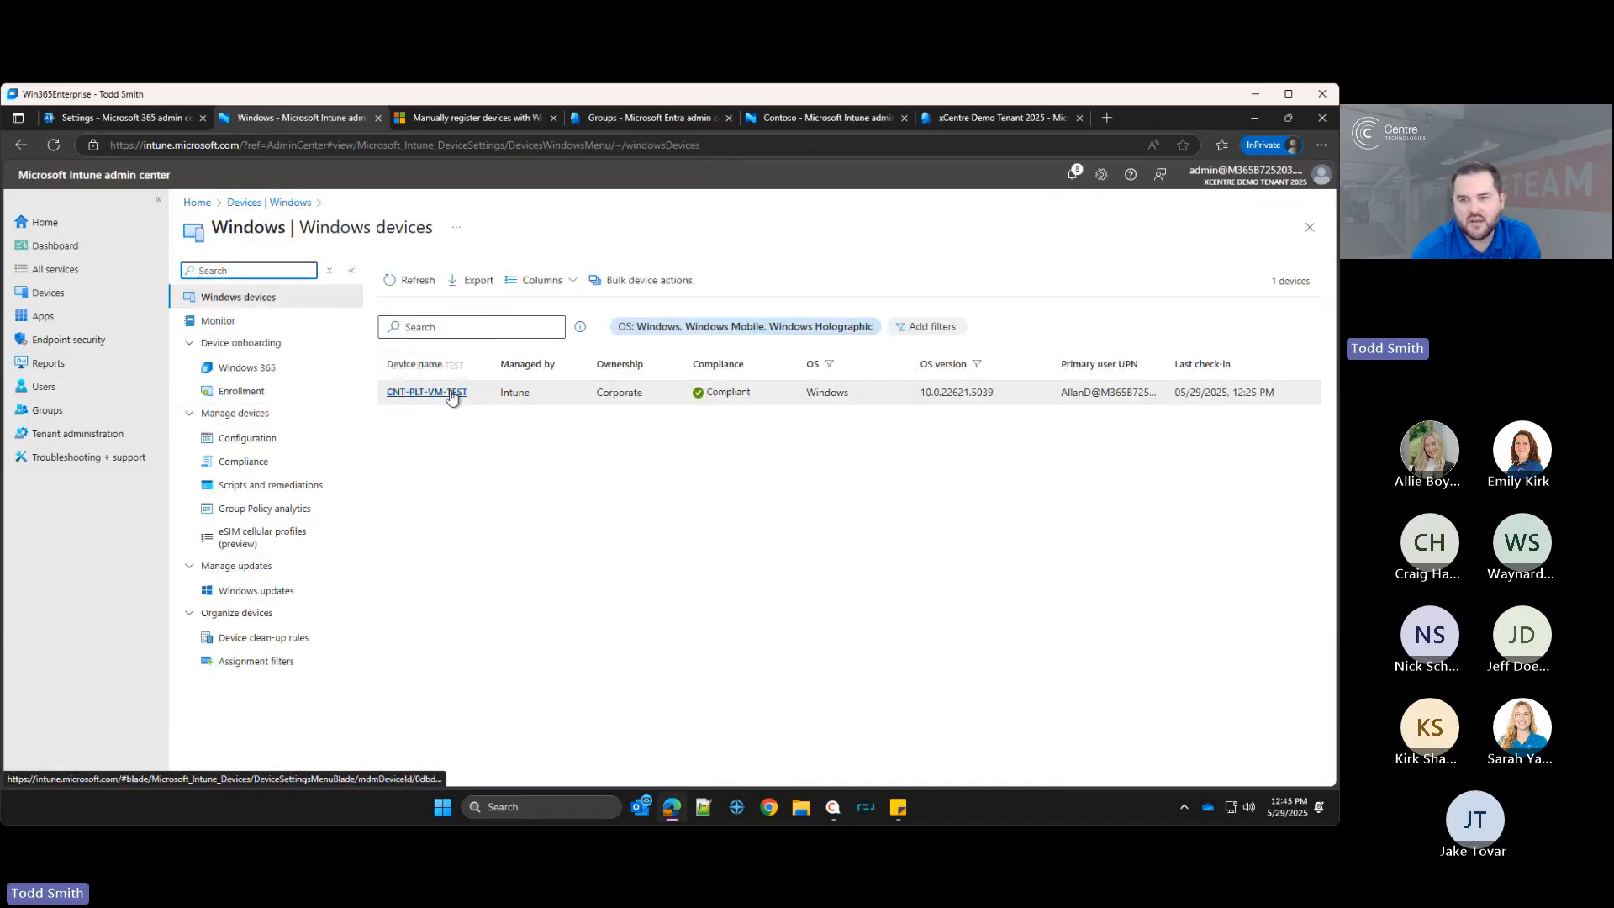
{"action": "left_click", "coordinate": [451, 395]}
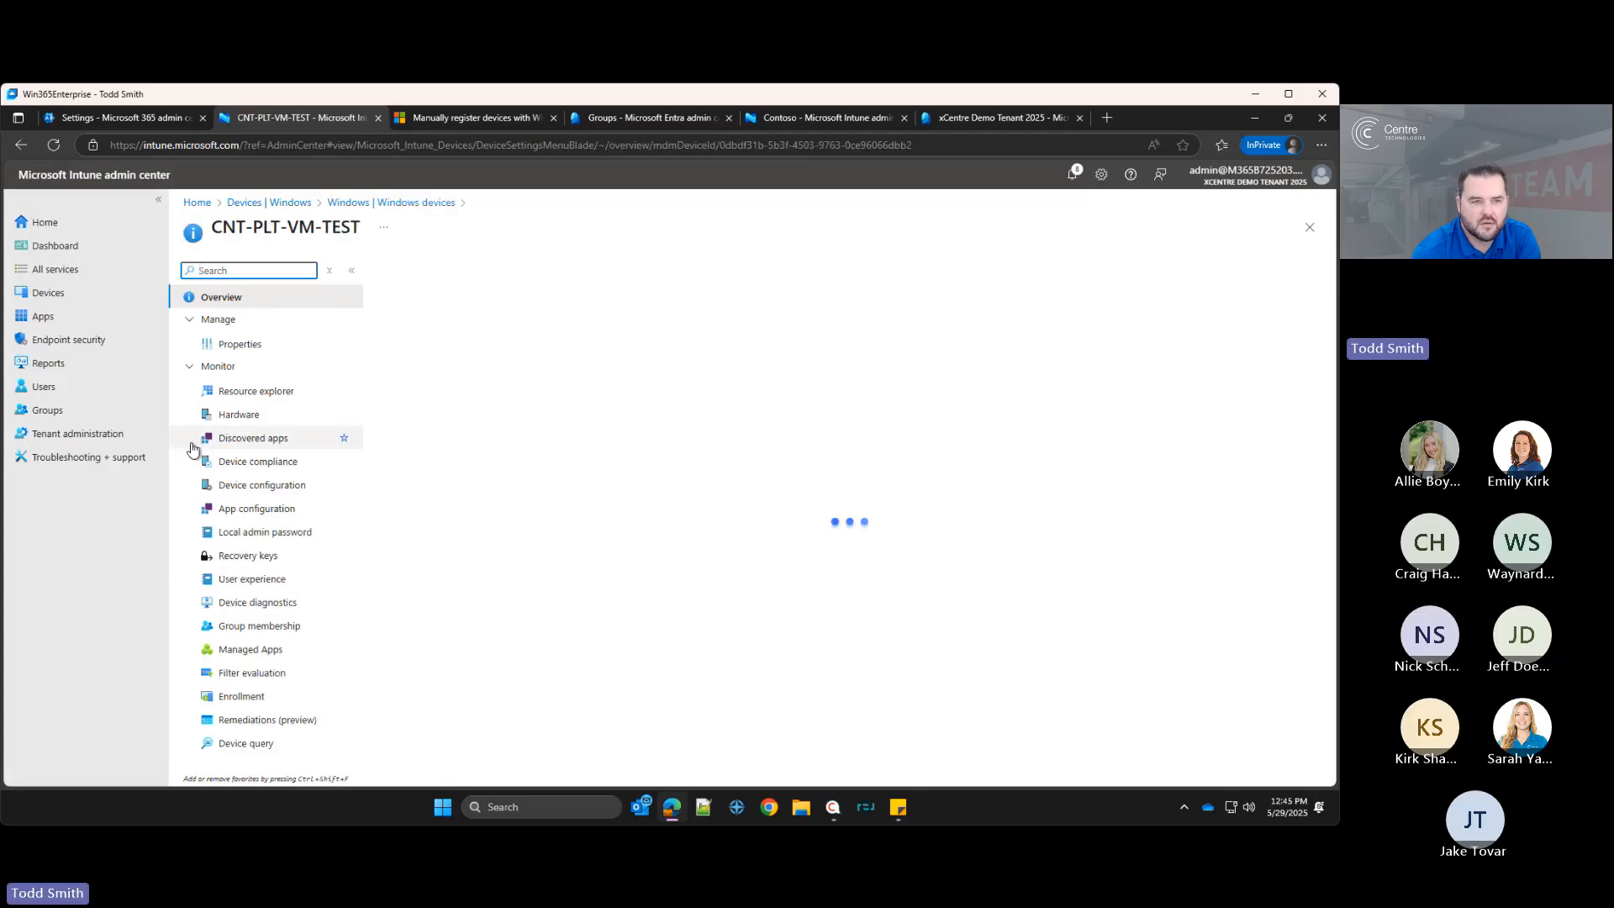
{"action": "left_click", "coordinate": [223, 342]}
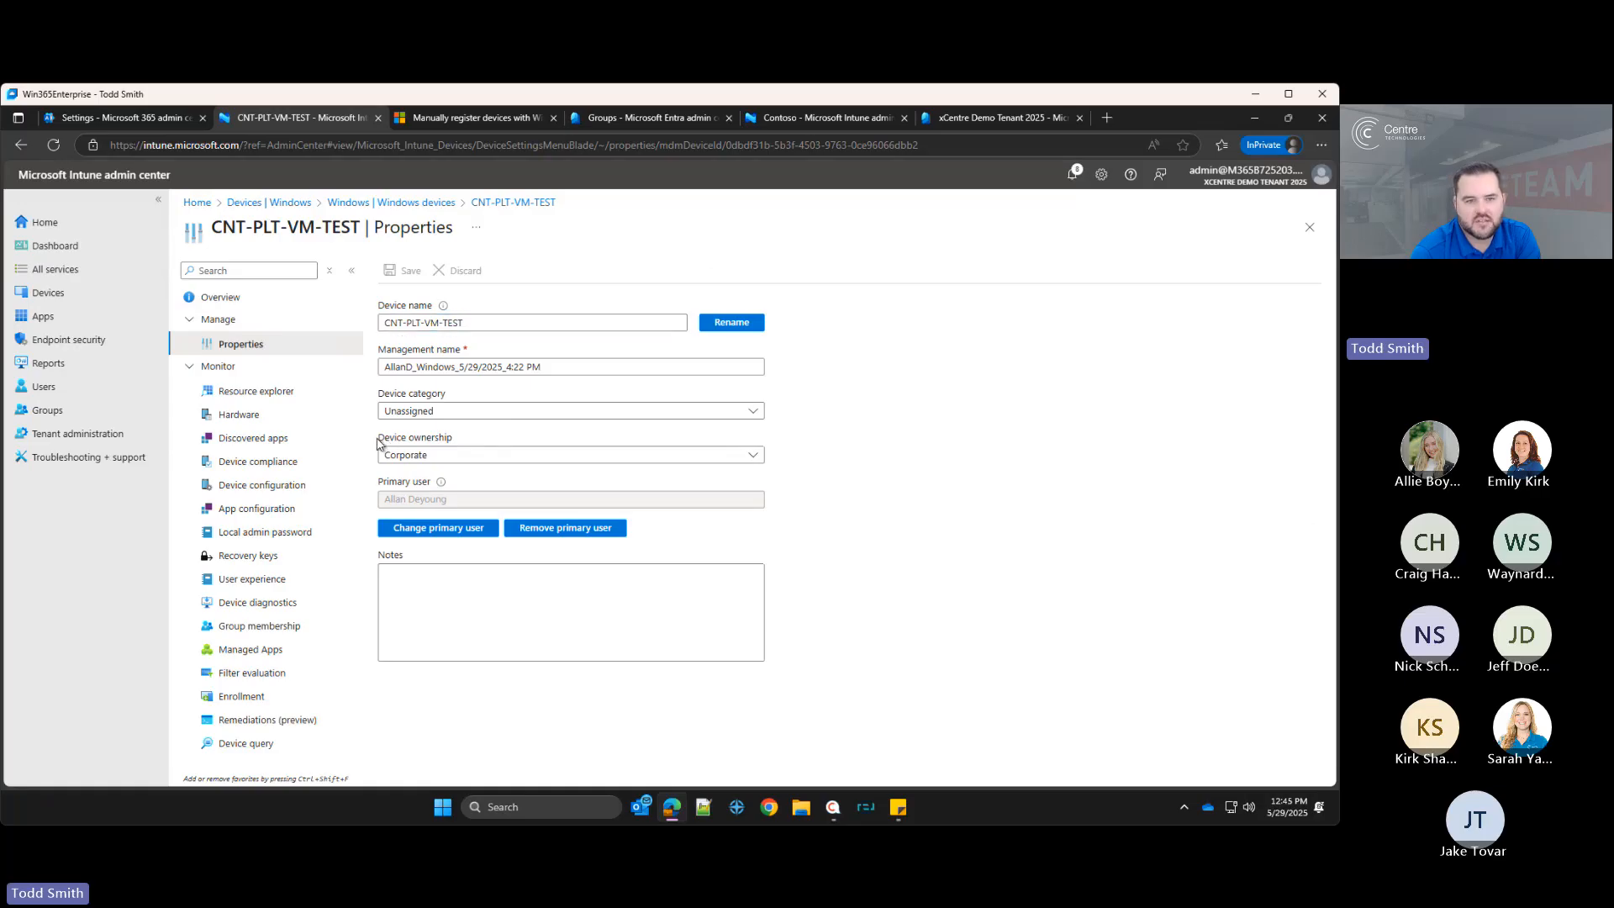
{"action": "left_click", "coordinate": [441, 458]}
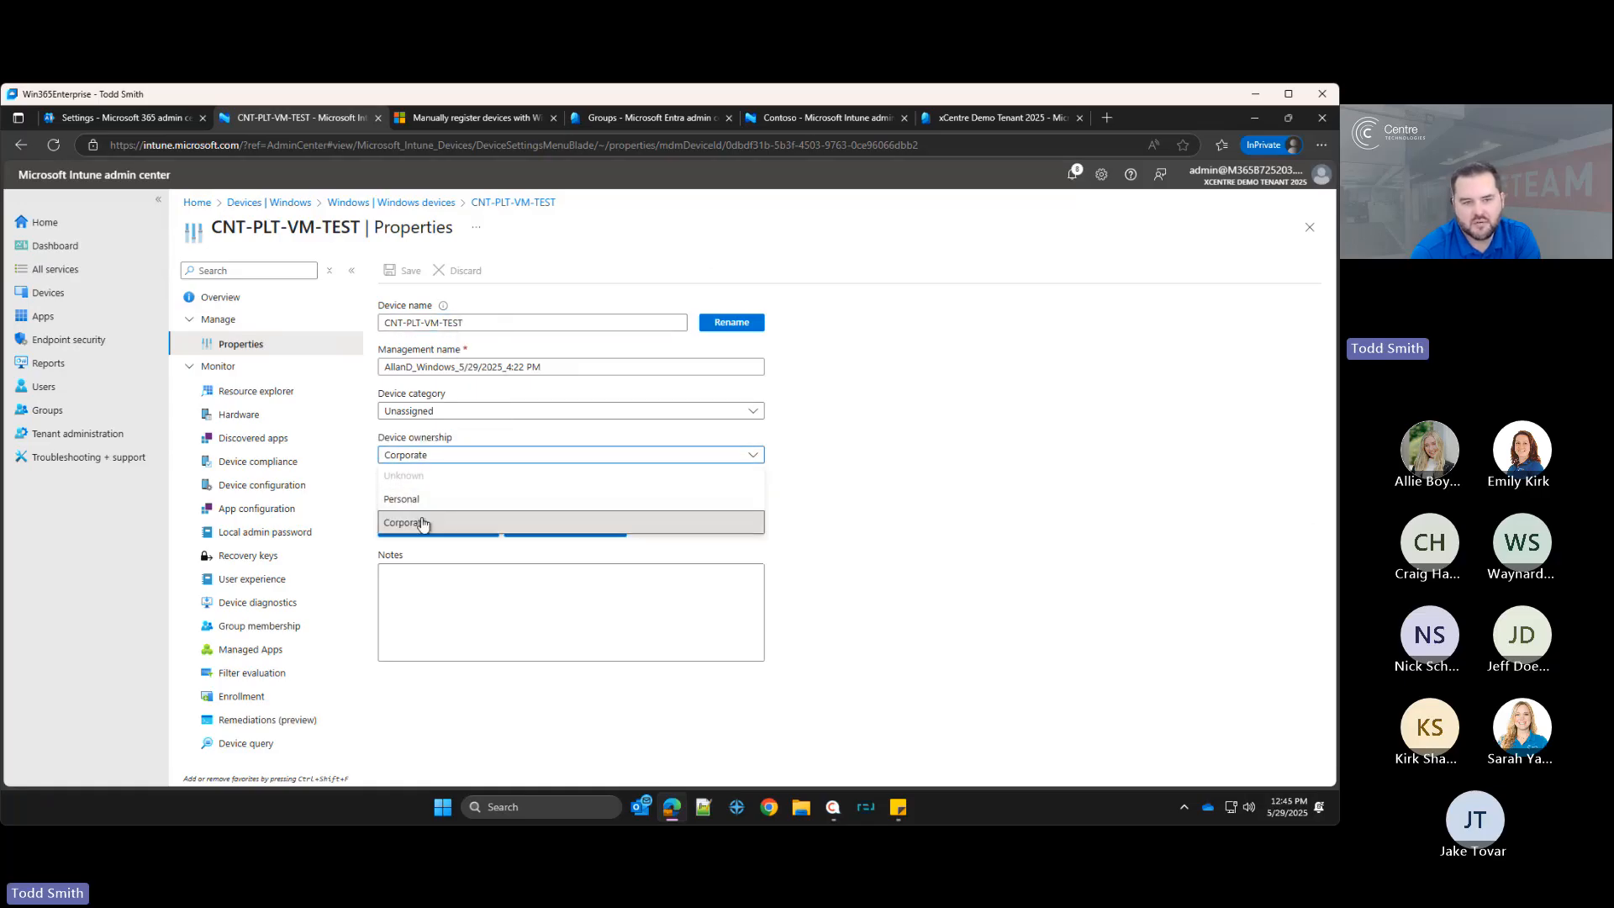
{"action": "left_click", "coordinate": [425, 459]}
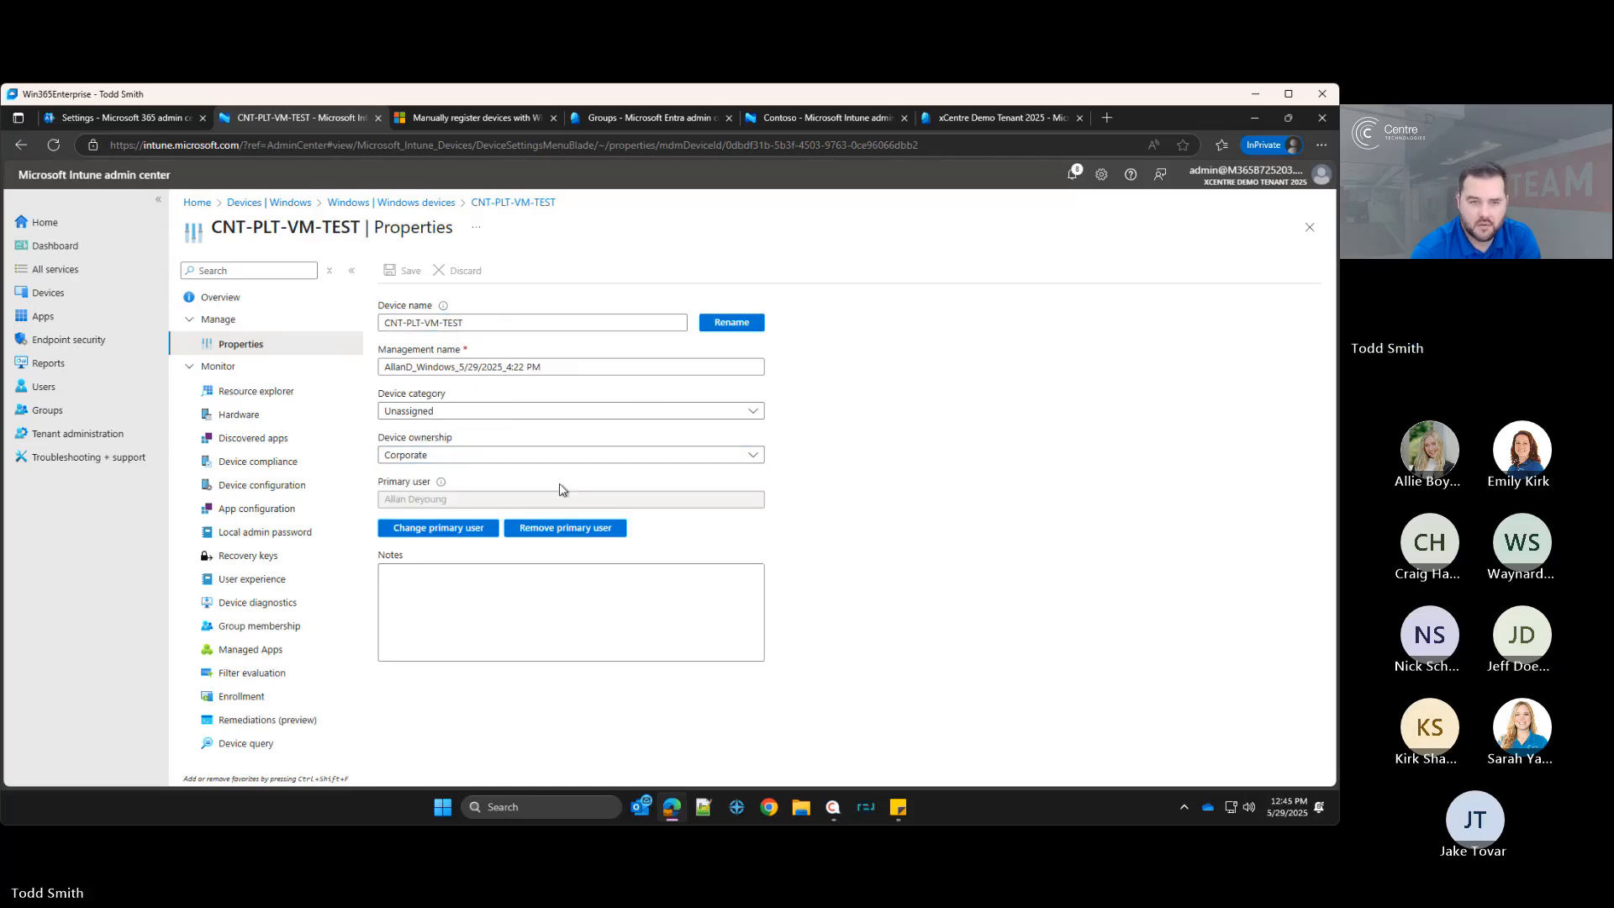
{"action": "left_click", "coordinate": [219, 301]}
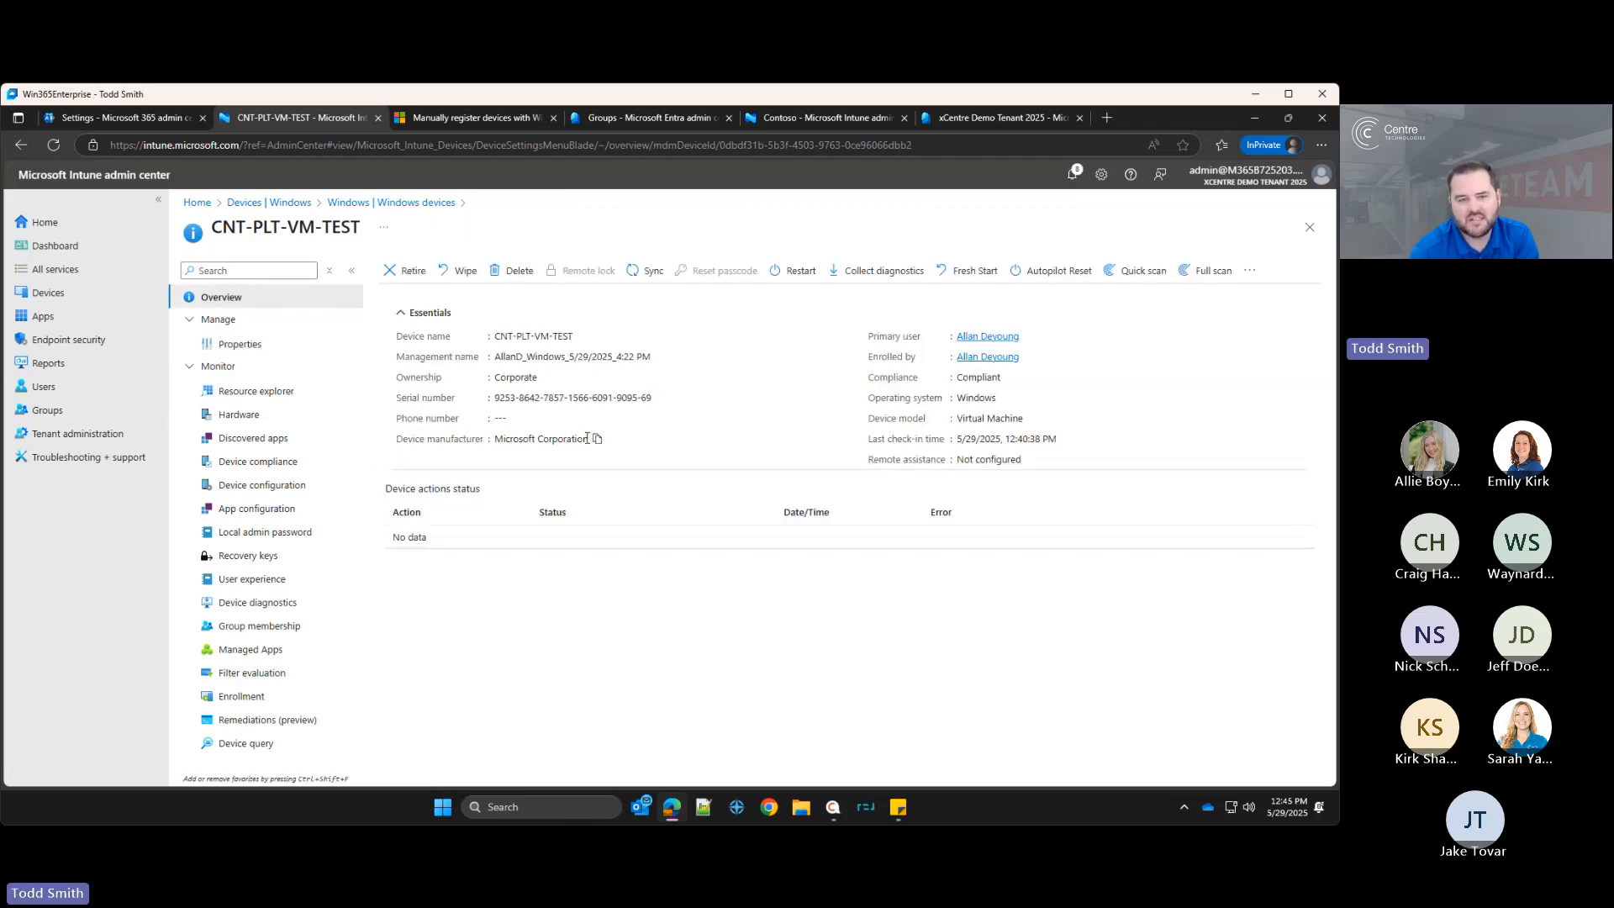
{"action": "left_click_drag", "start_coordinate": [589, 439], "coordinate": [495, 439]}
{"action": "left_click", "coordinate": [536, 447]}
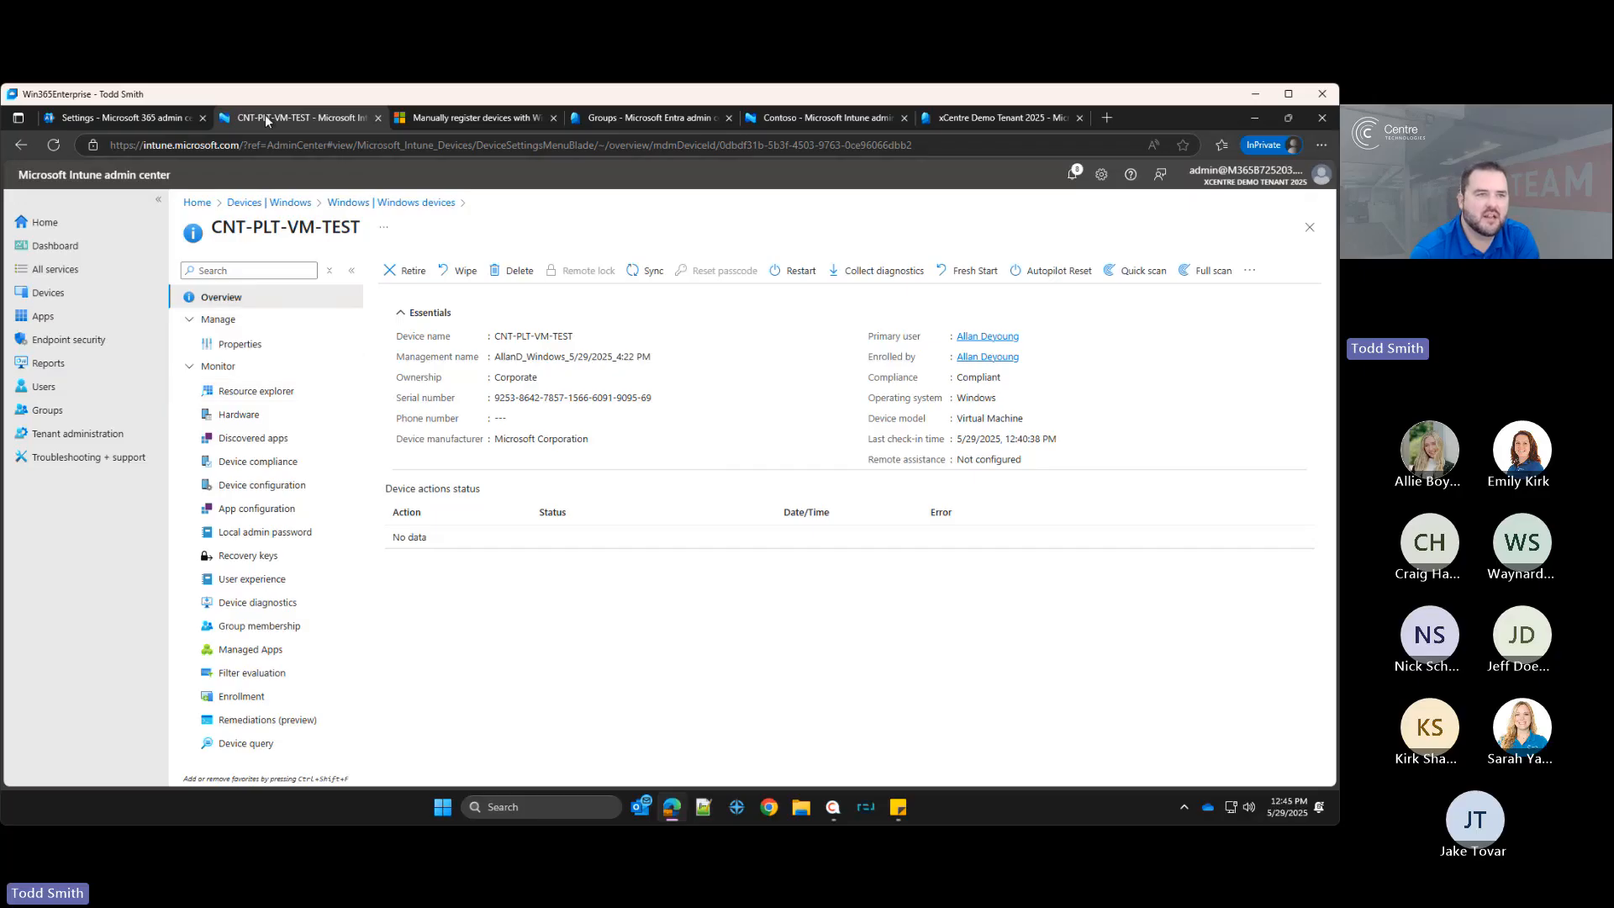
Step: Edit the OneDrive Sync and Backup profile's All Devices assignment to exclude devices matching the Personal Devices filter, and save
{"action": "left_click", "coordinate": [22, 147]}
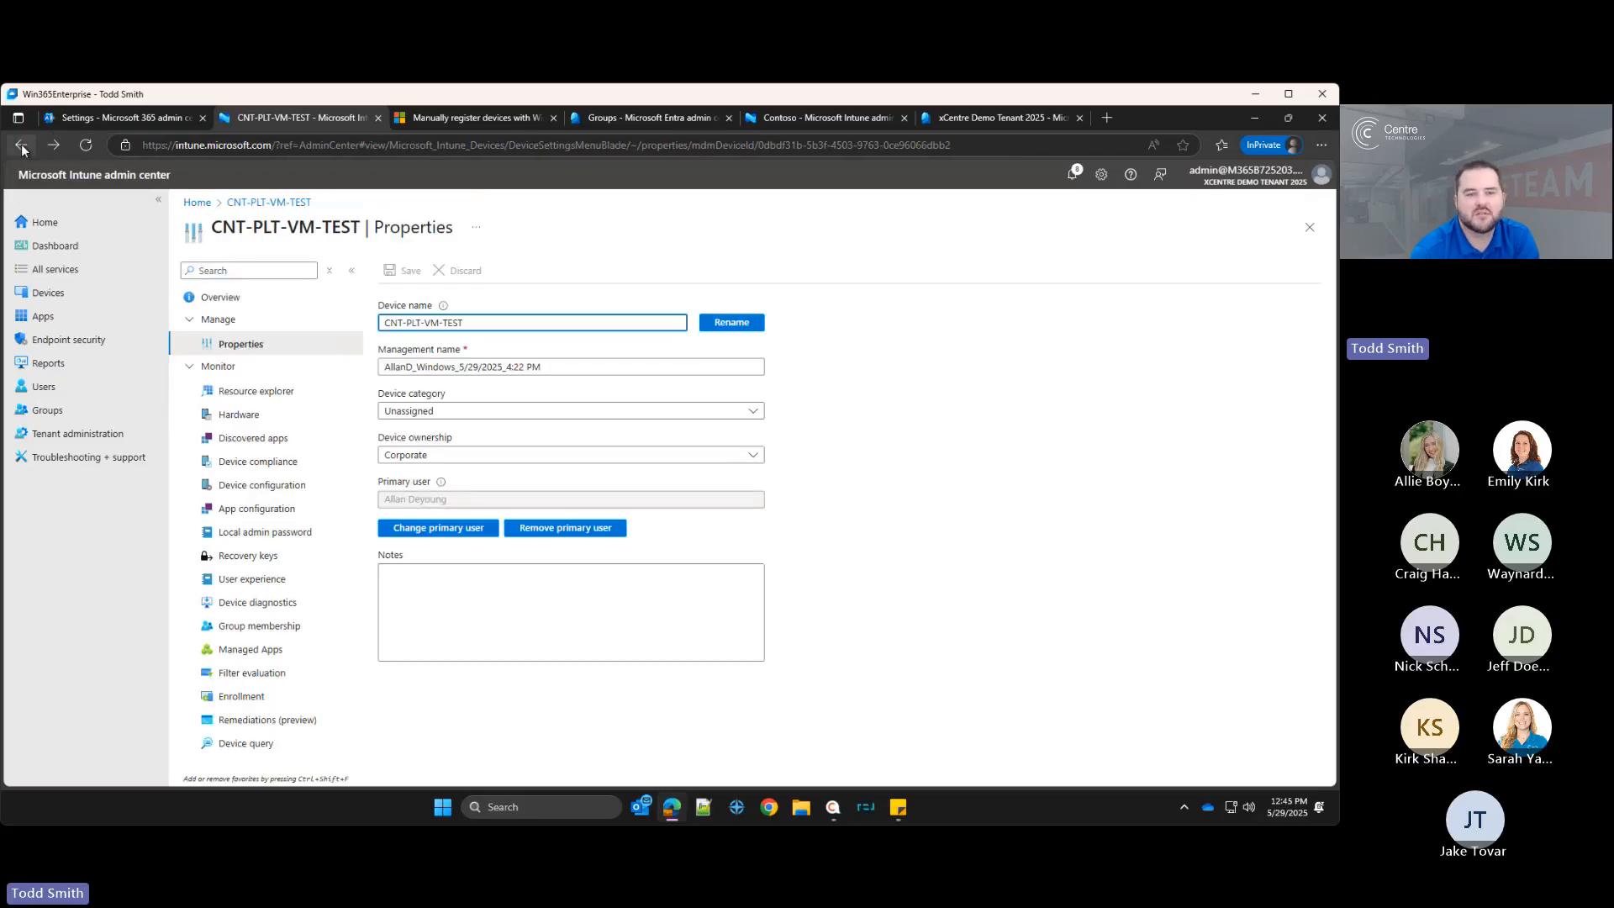
{"action": "left_click", "coordinate": [22, 146]}
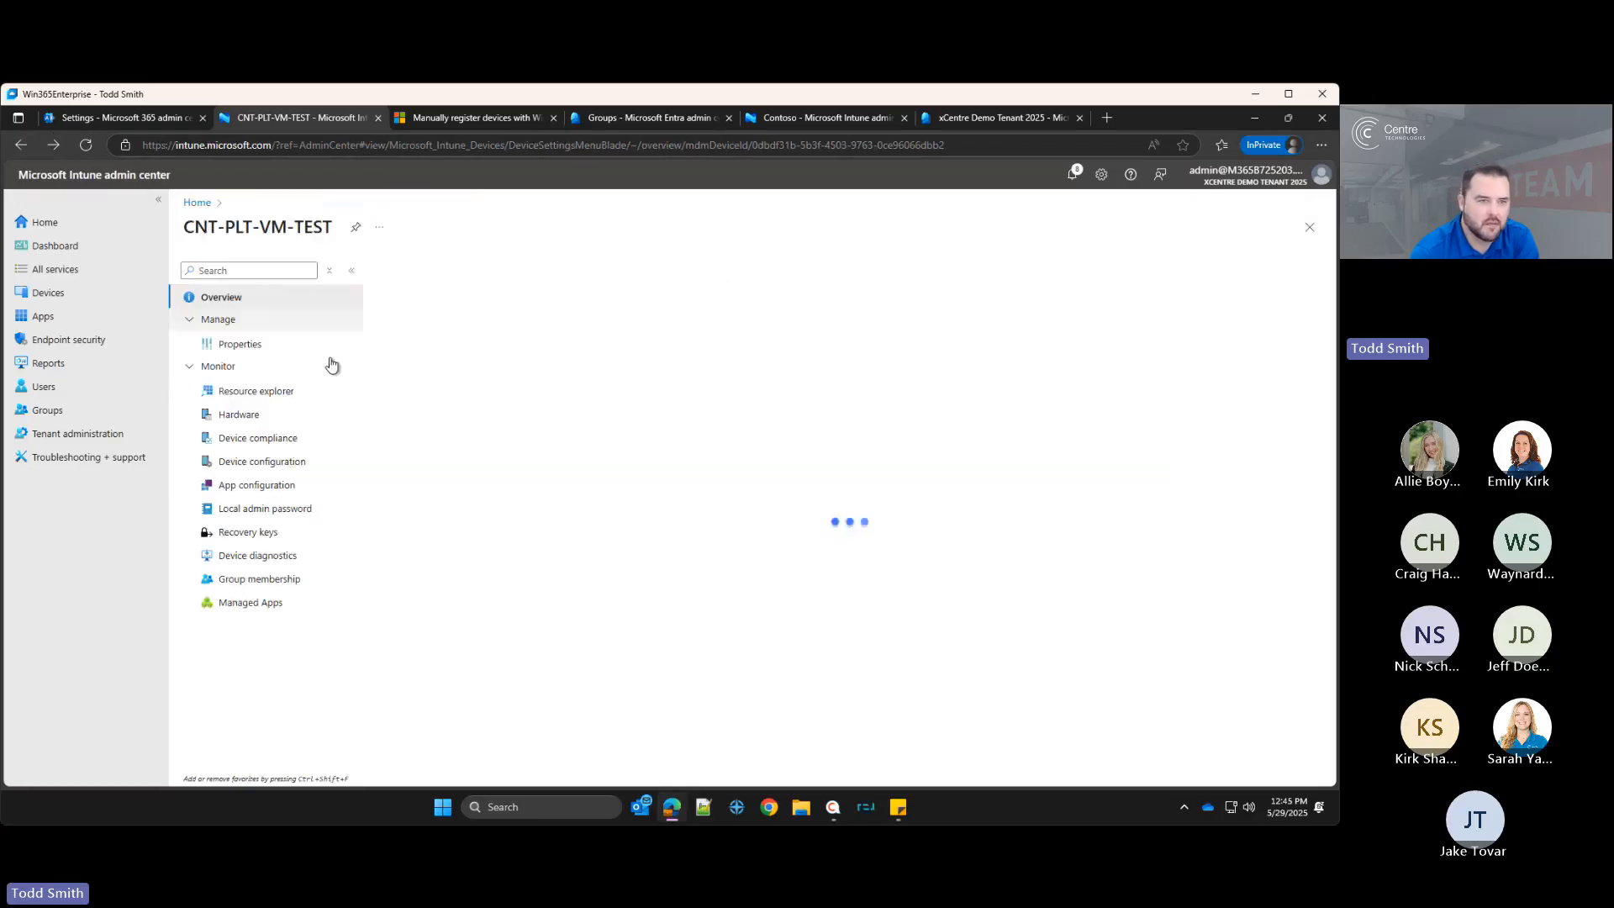
{"action": "left_click", "coordinate": [91, 295]}
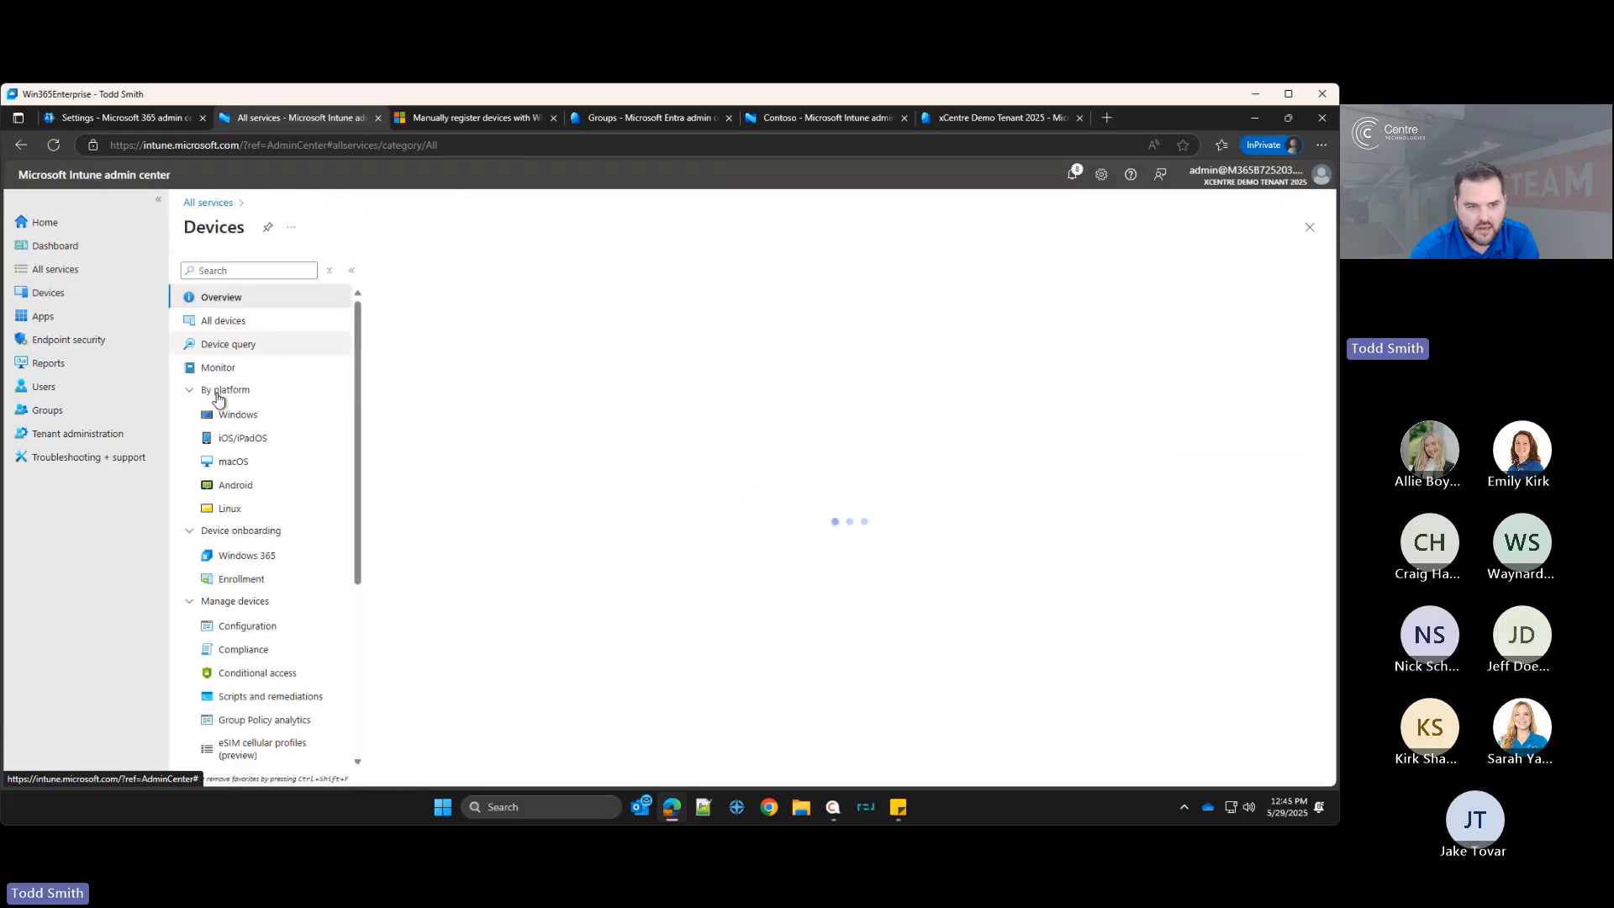
{"action": "left_click", "coordinate": [247, 625]}
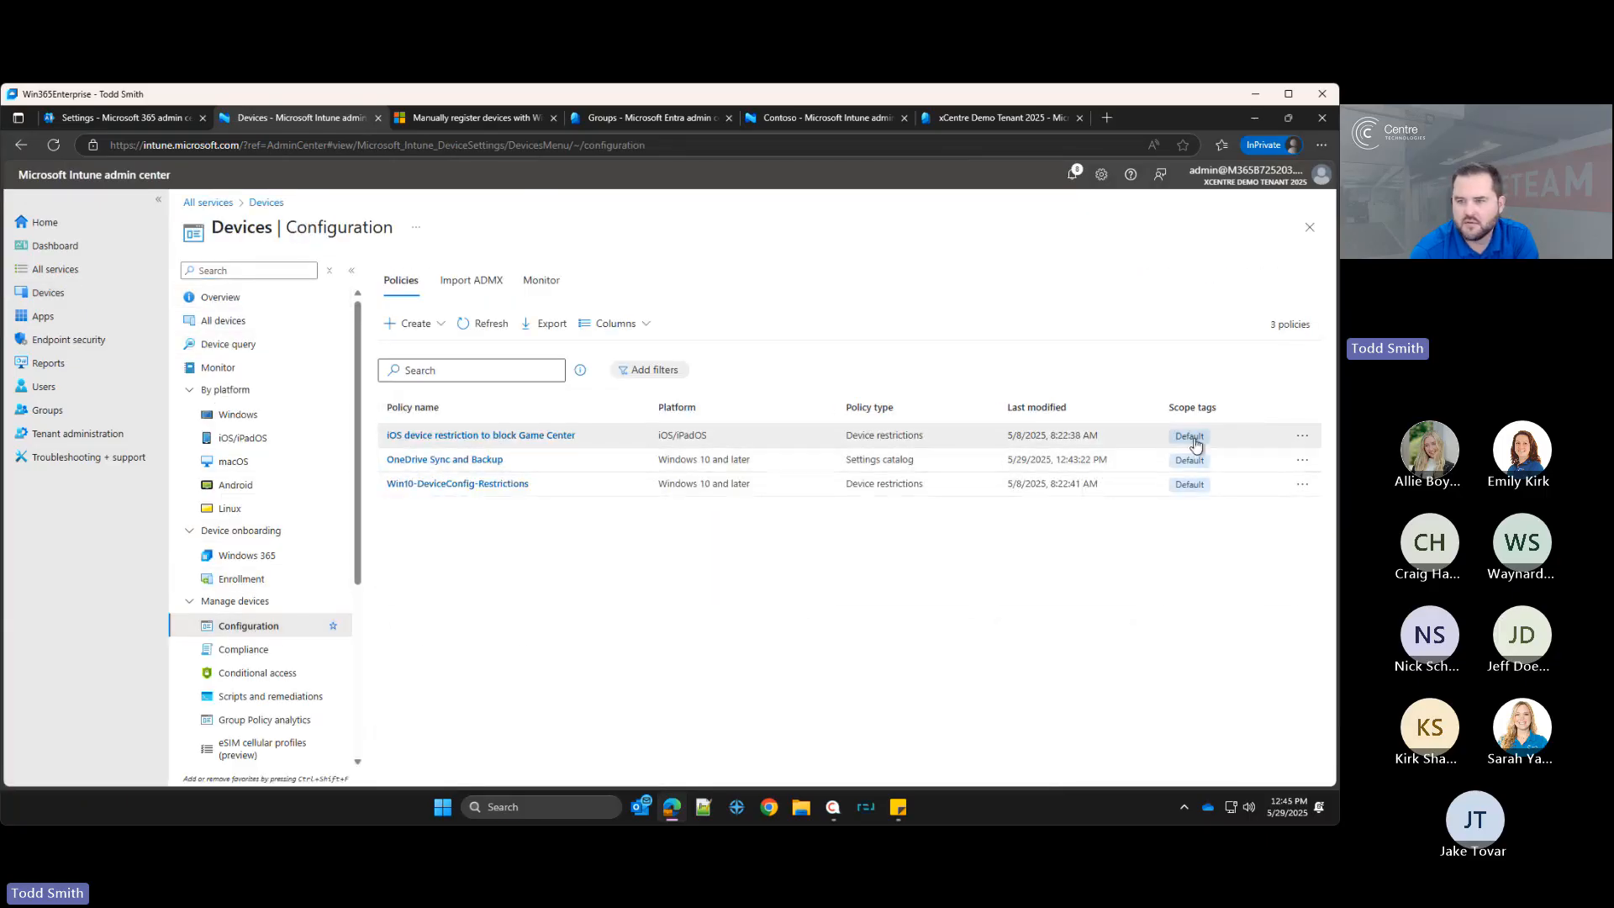
{"action": "left_click", "coordinate": [1302, 459]}
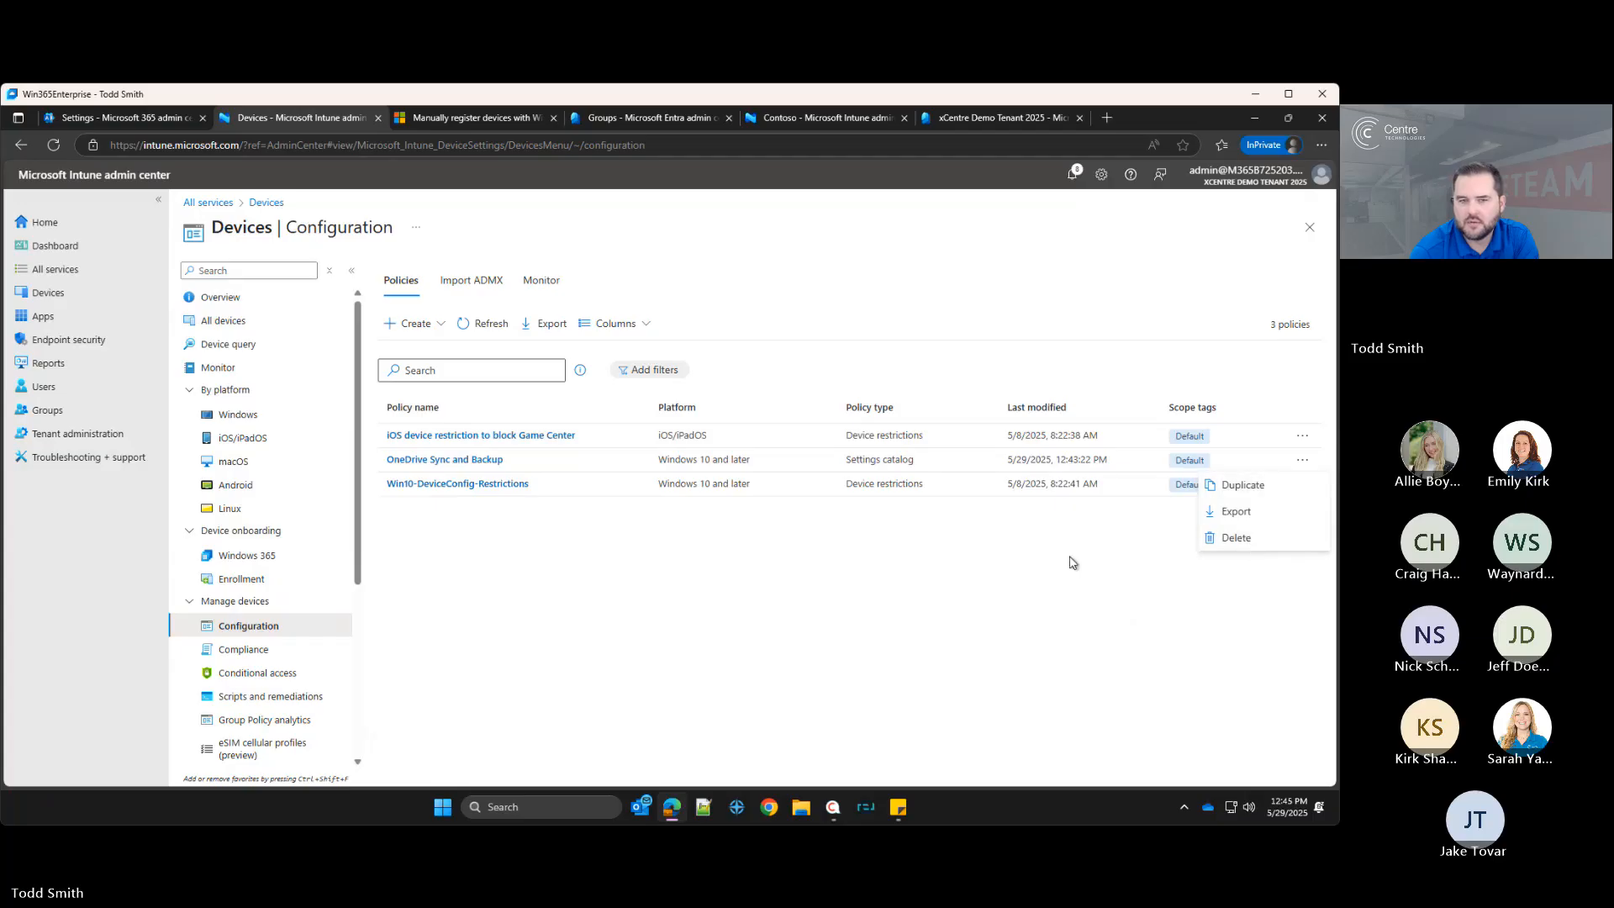
{"action": "left_click", "coordinate": [454, 460]}
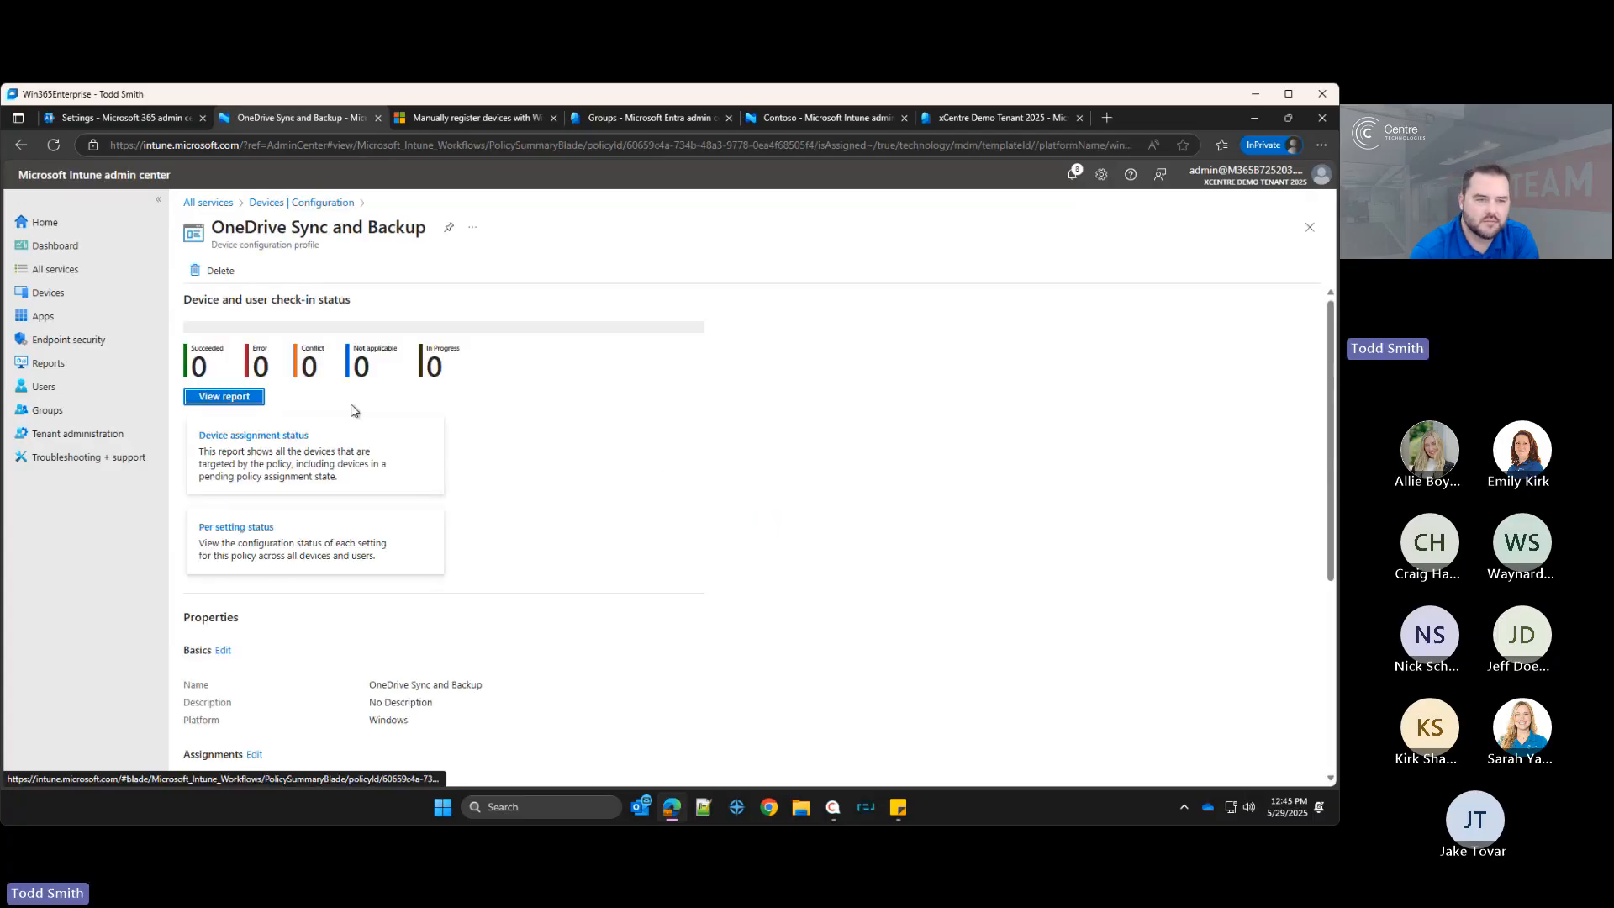
{"action": "scroll", "coordinate": [364, 501], "scroll_direction": "down", "scroll_amount": 5}
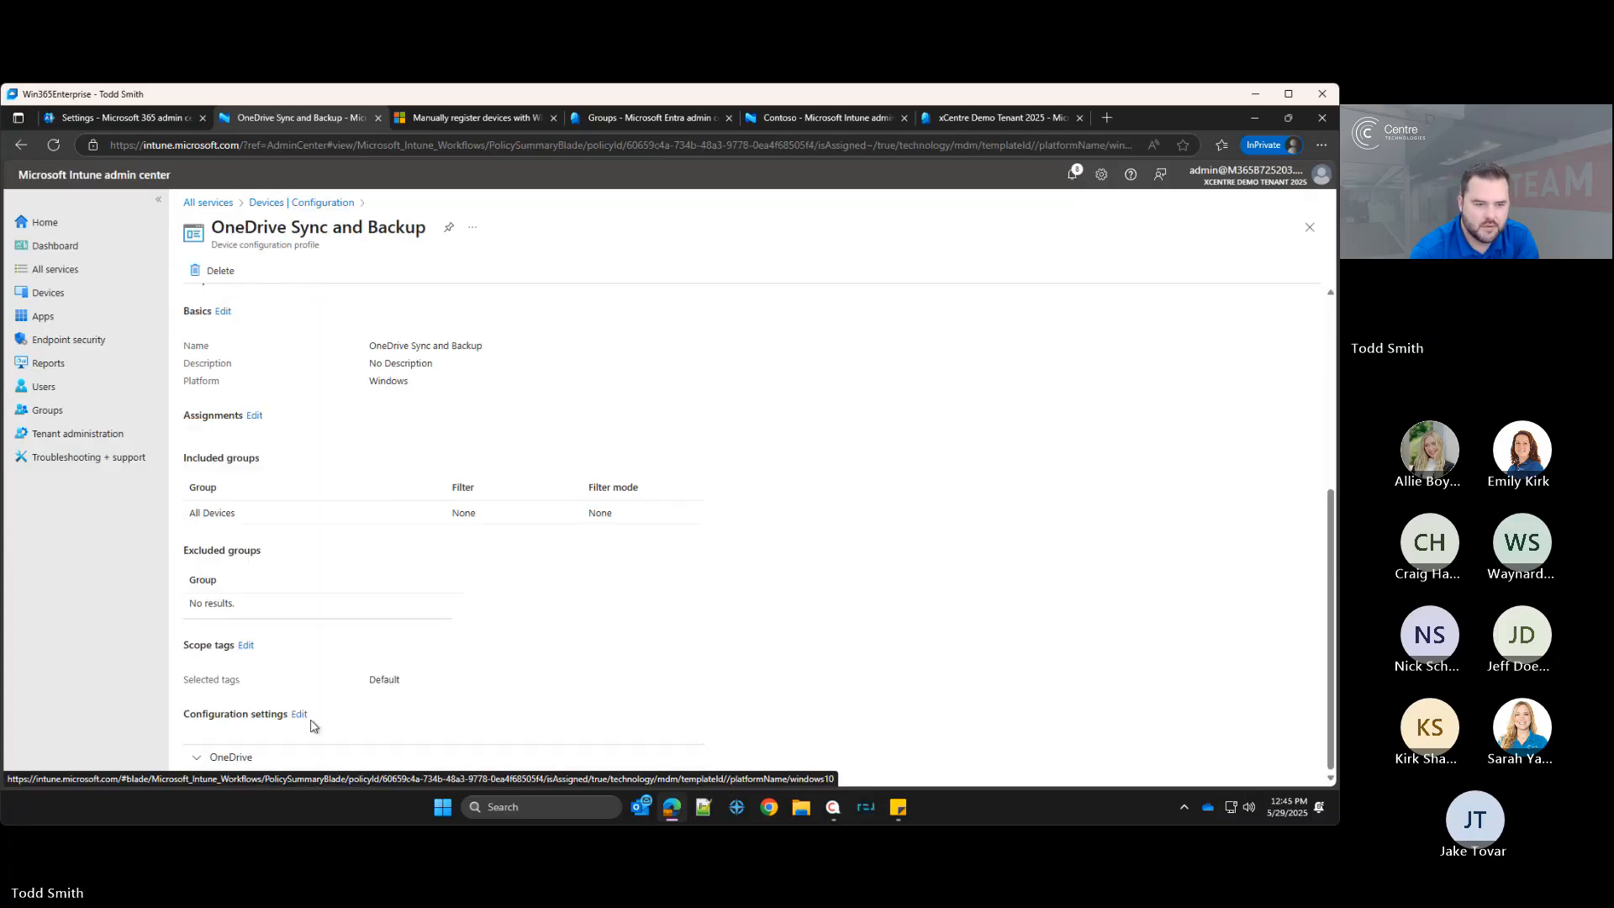
{"action": "left_click", "coordinate": [253, 415]}
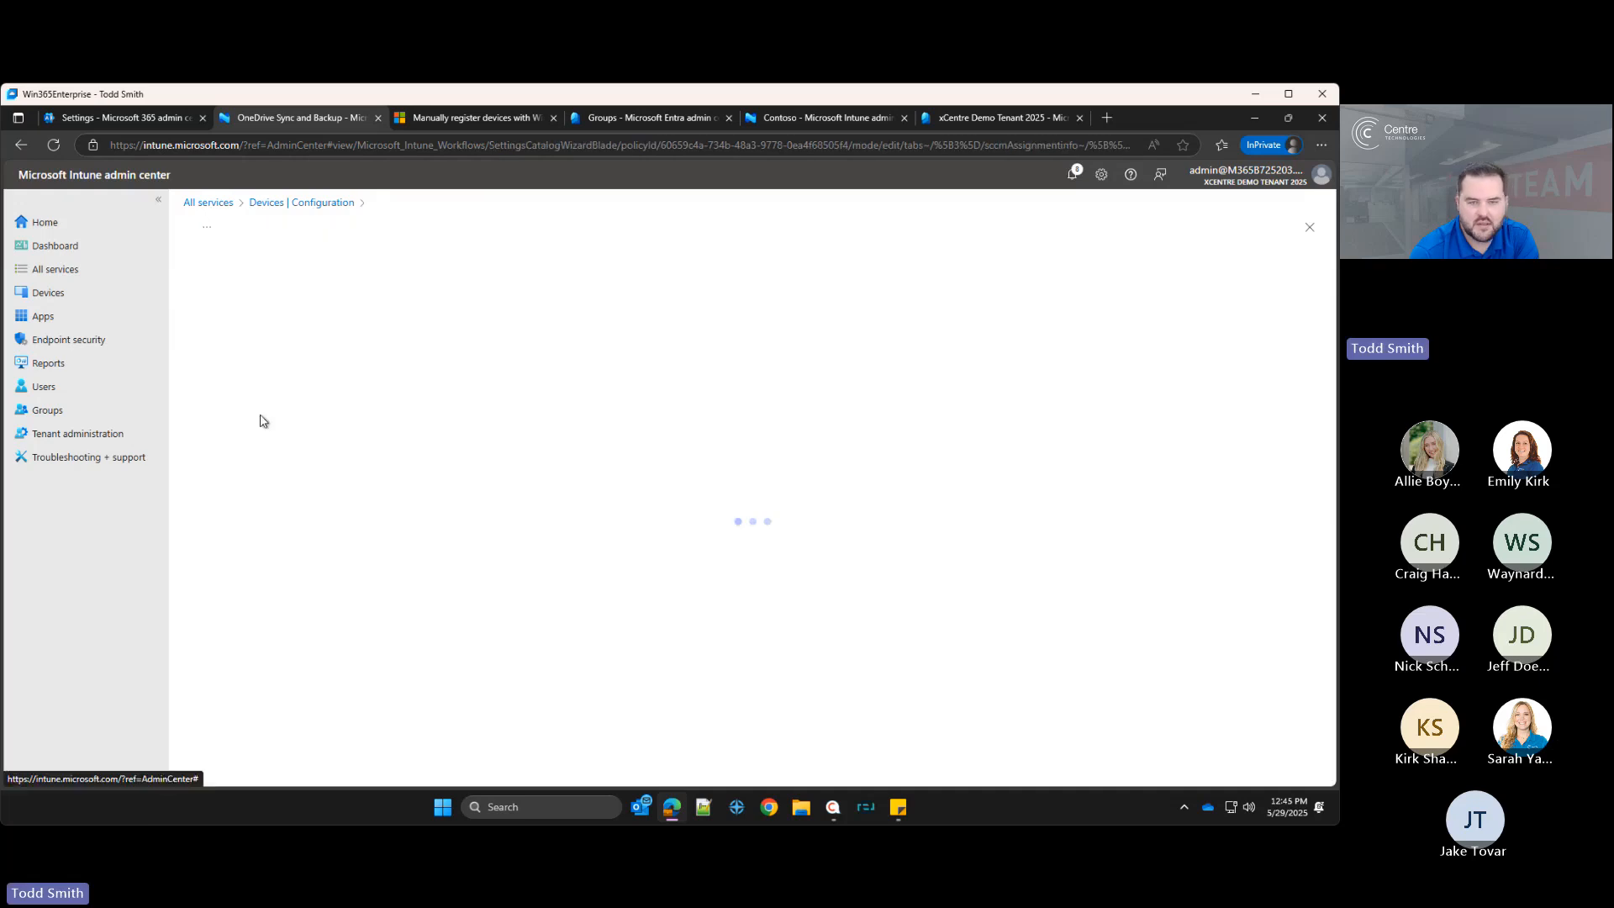
{"action": "left_click", "coordinate": [844, 391]}
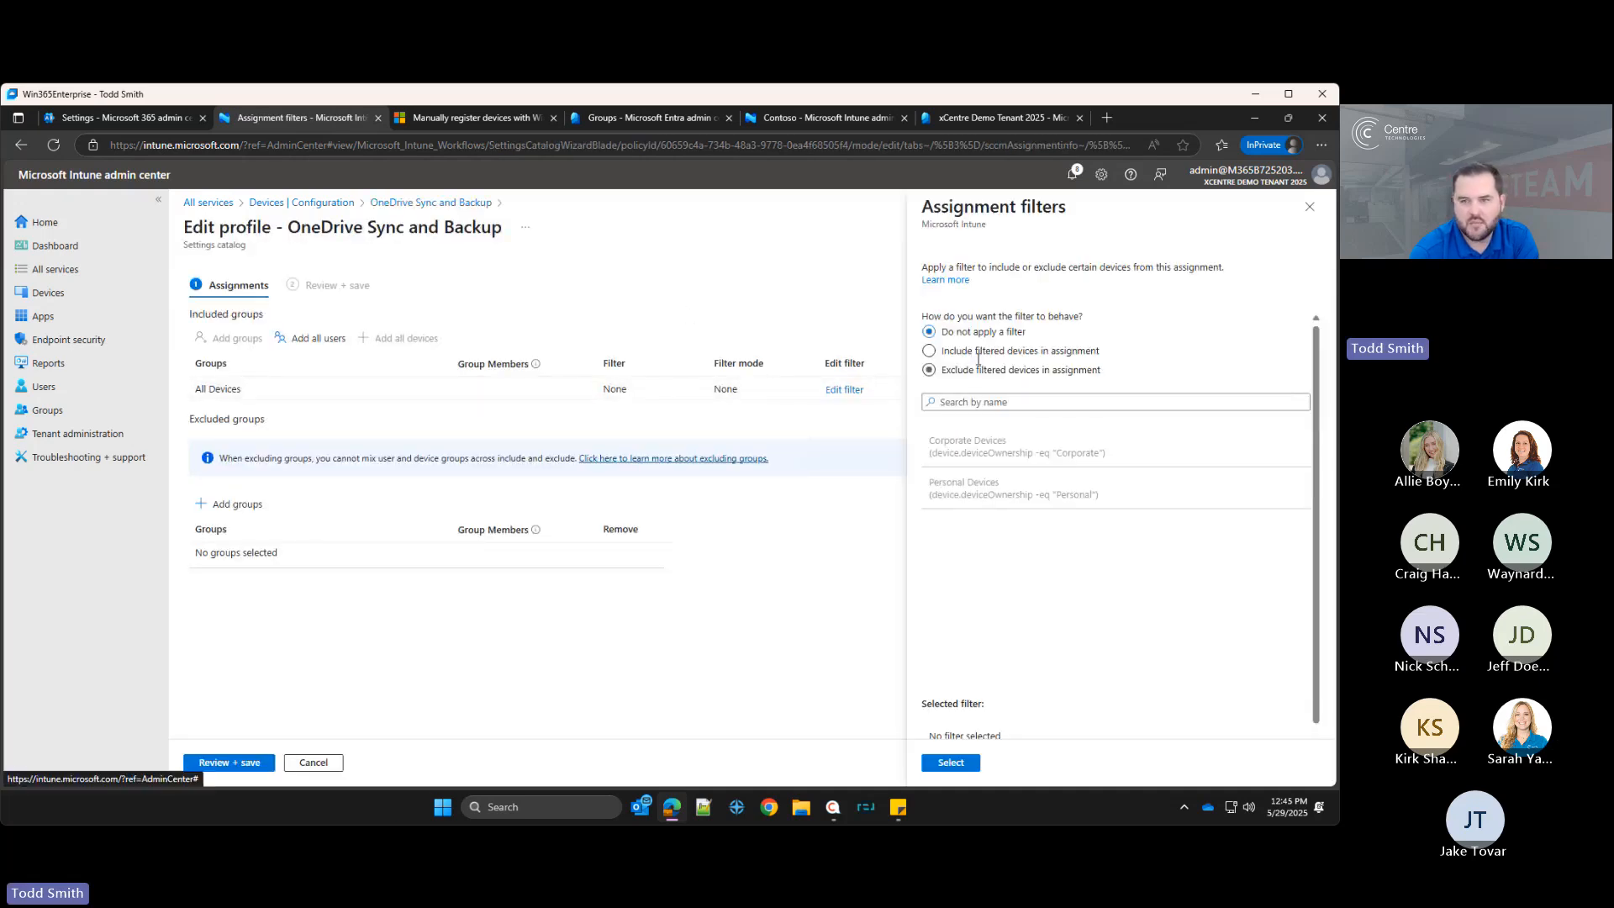
{"action": "left_click", "coordinate": [929, 370]}
{"action": "left_click", "coordinate": [964, 487]}
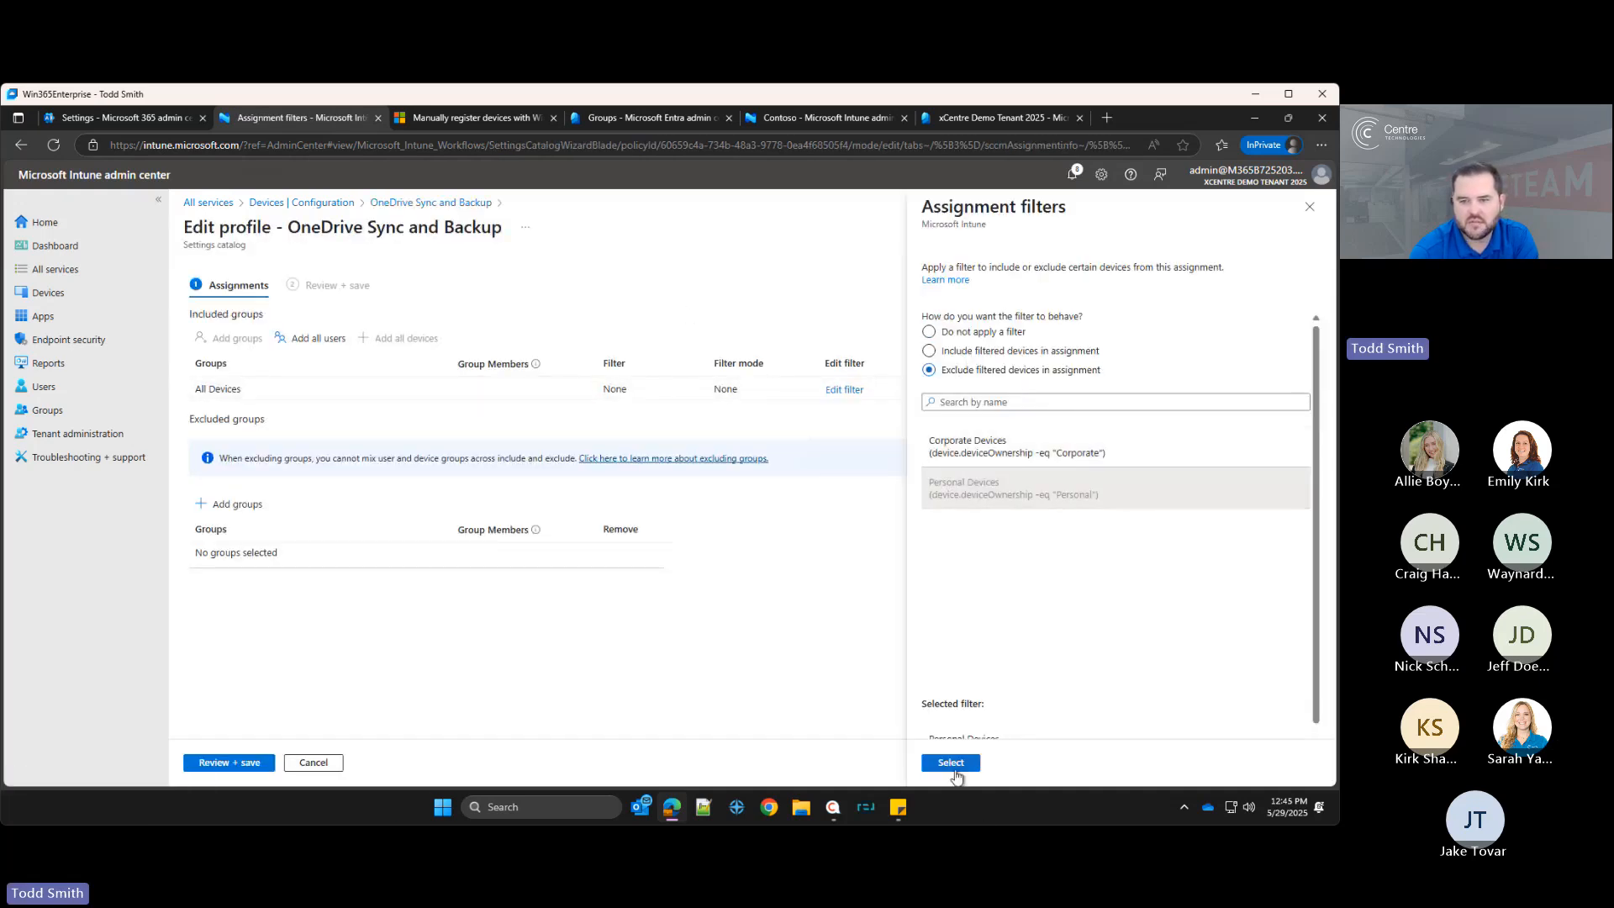
{"action": "left_click", "coordinate": [951, 762]}
{"action": "left_click", "coordinate": [252, 762]}
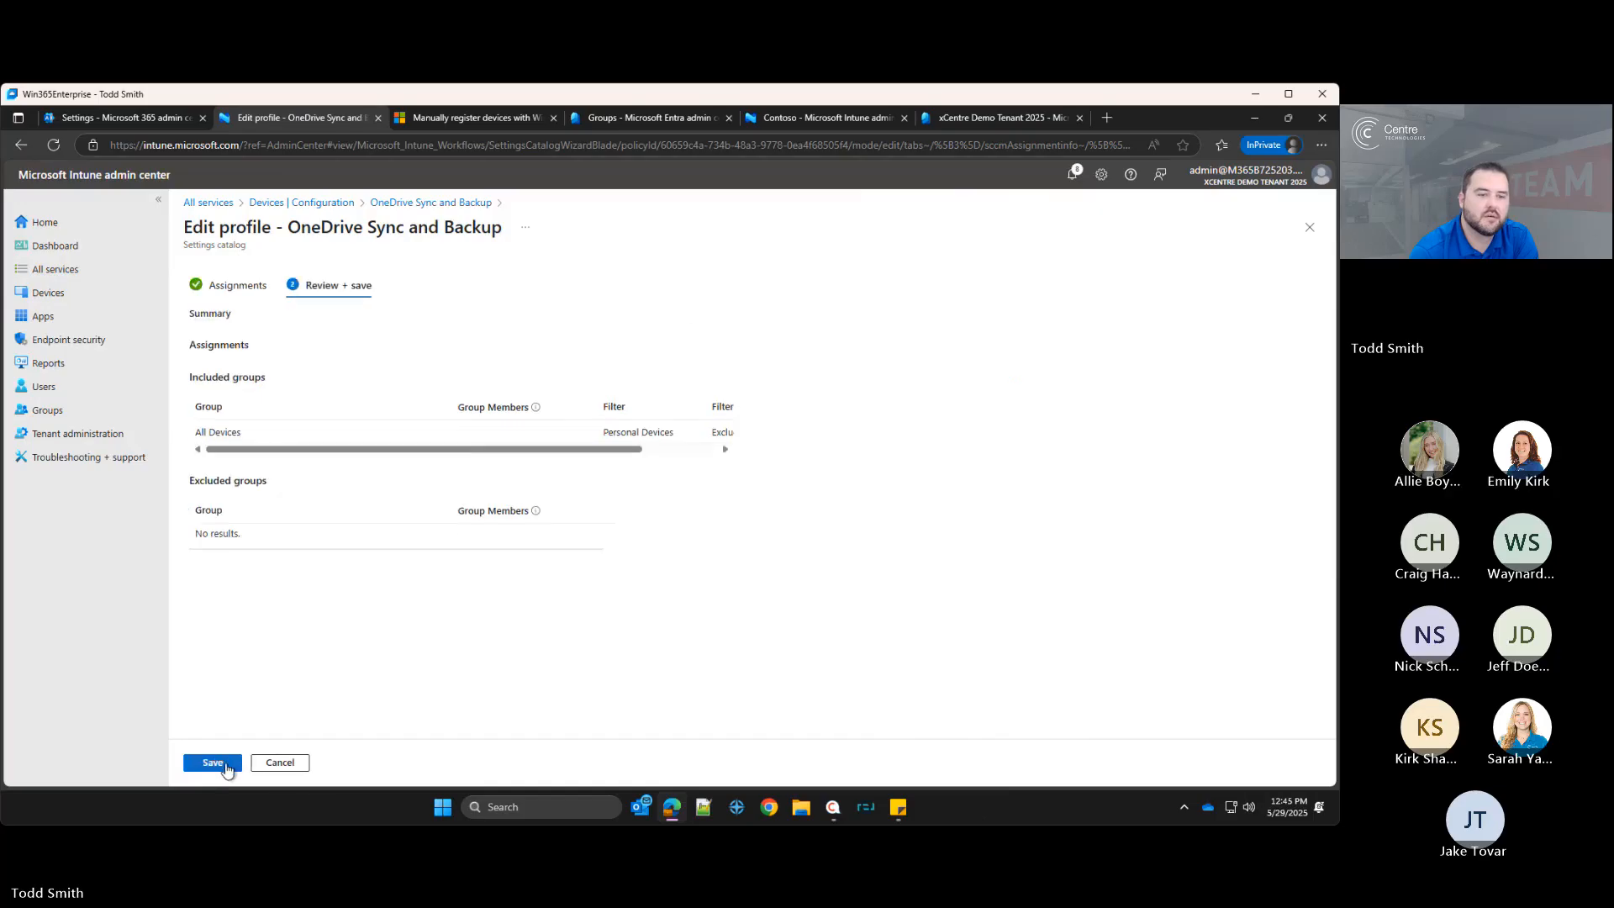
{"action": "left_click", "coordinate": [248, 763]}
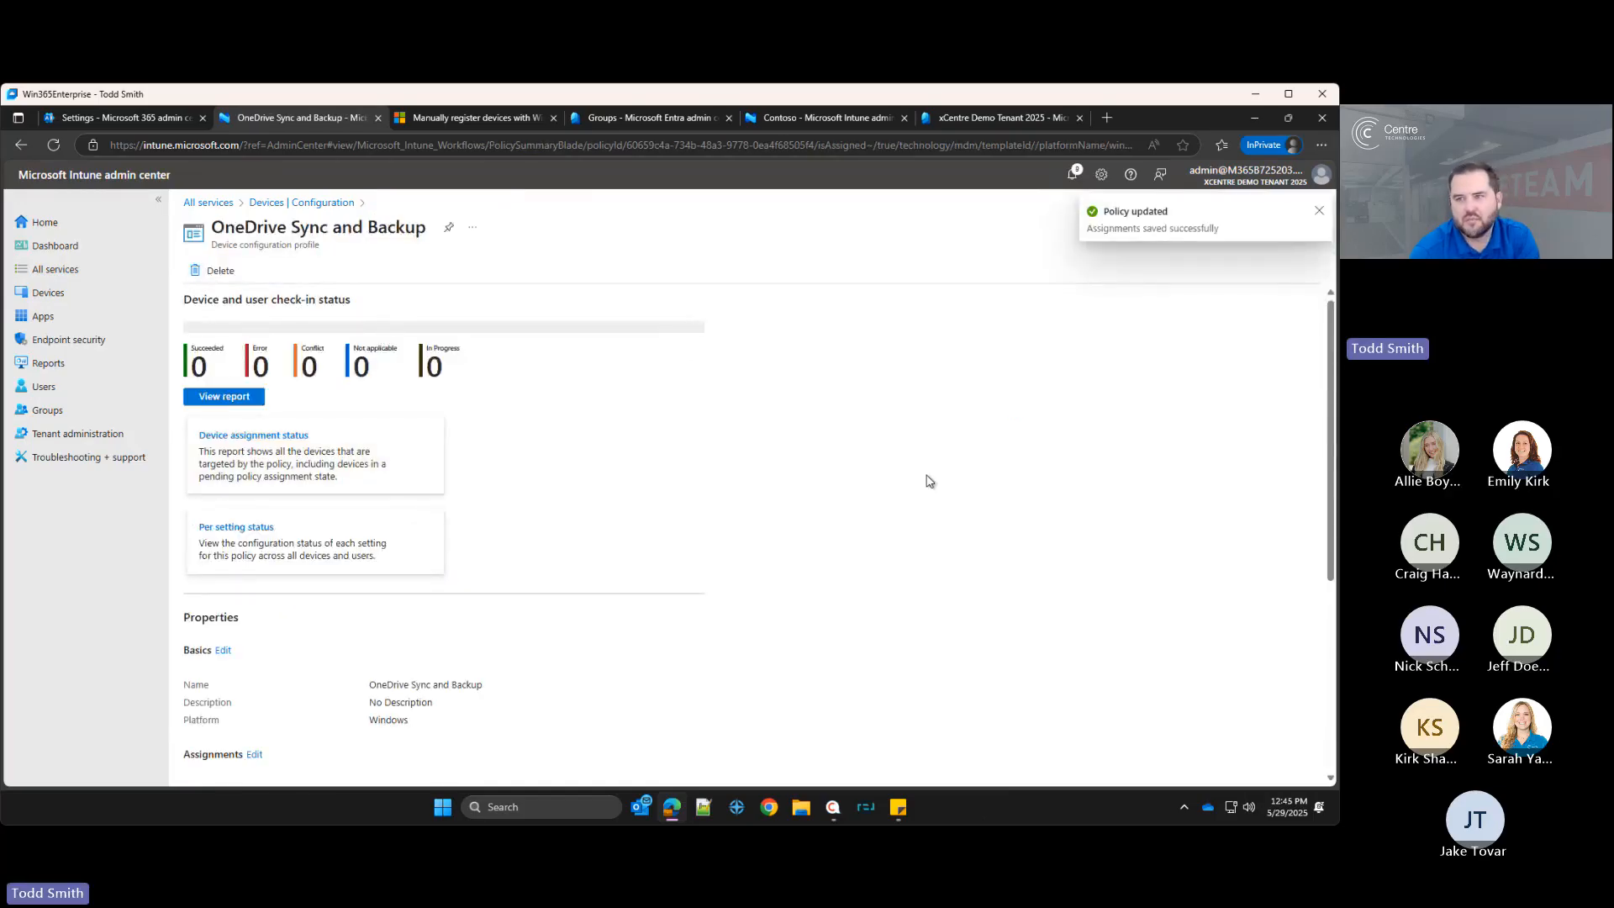
{"action": "left_click", "coordinate": [1320, 214]}
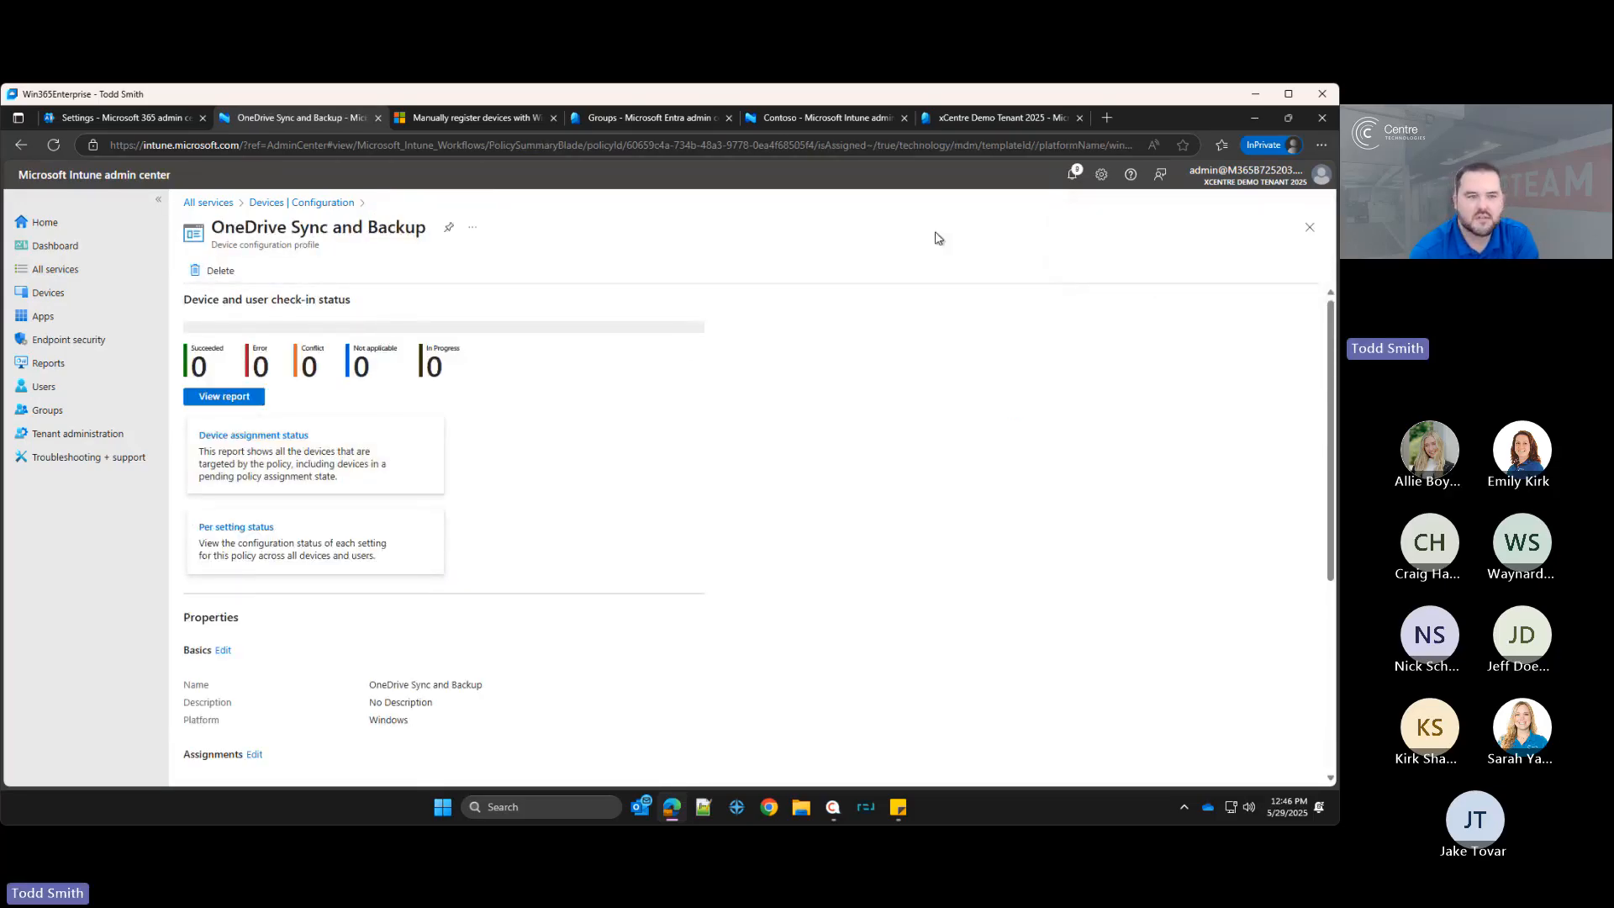
Step: Review the OneDrive Sync and Backup profile's assignments and return to the device configuration policy list
{"action": "scroll", "coordinate": [536, 588], "scroll_direction": "down", "scroll_amount": 4}
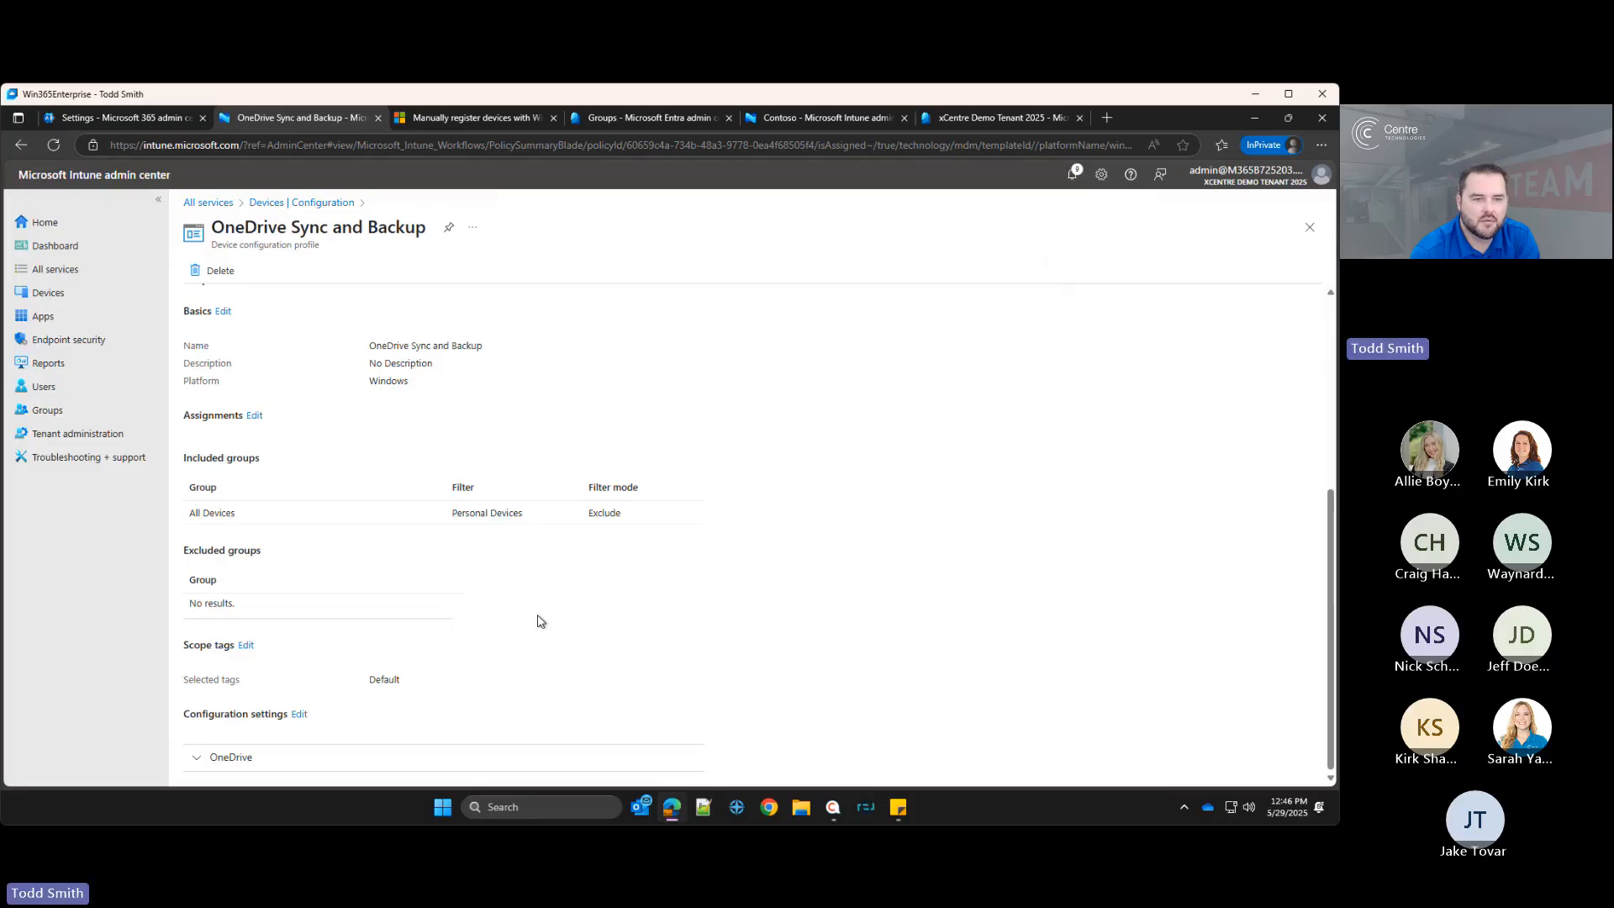
{"action": "scroll", "coordinate": [542, 620], "scroll_direction": "up", "scroll_amount": 4}
{"action": "left_click", "coordinate": [289, 208]}
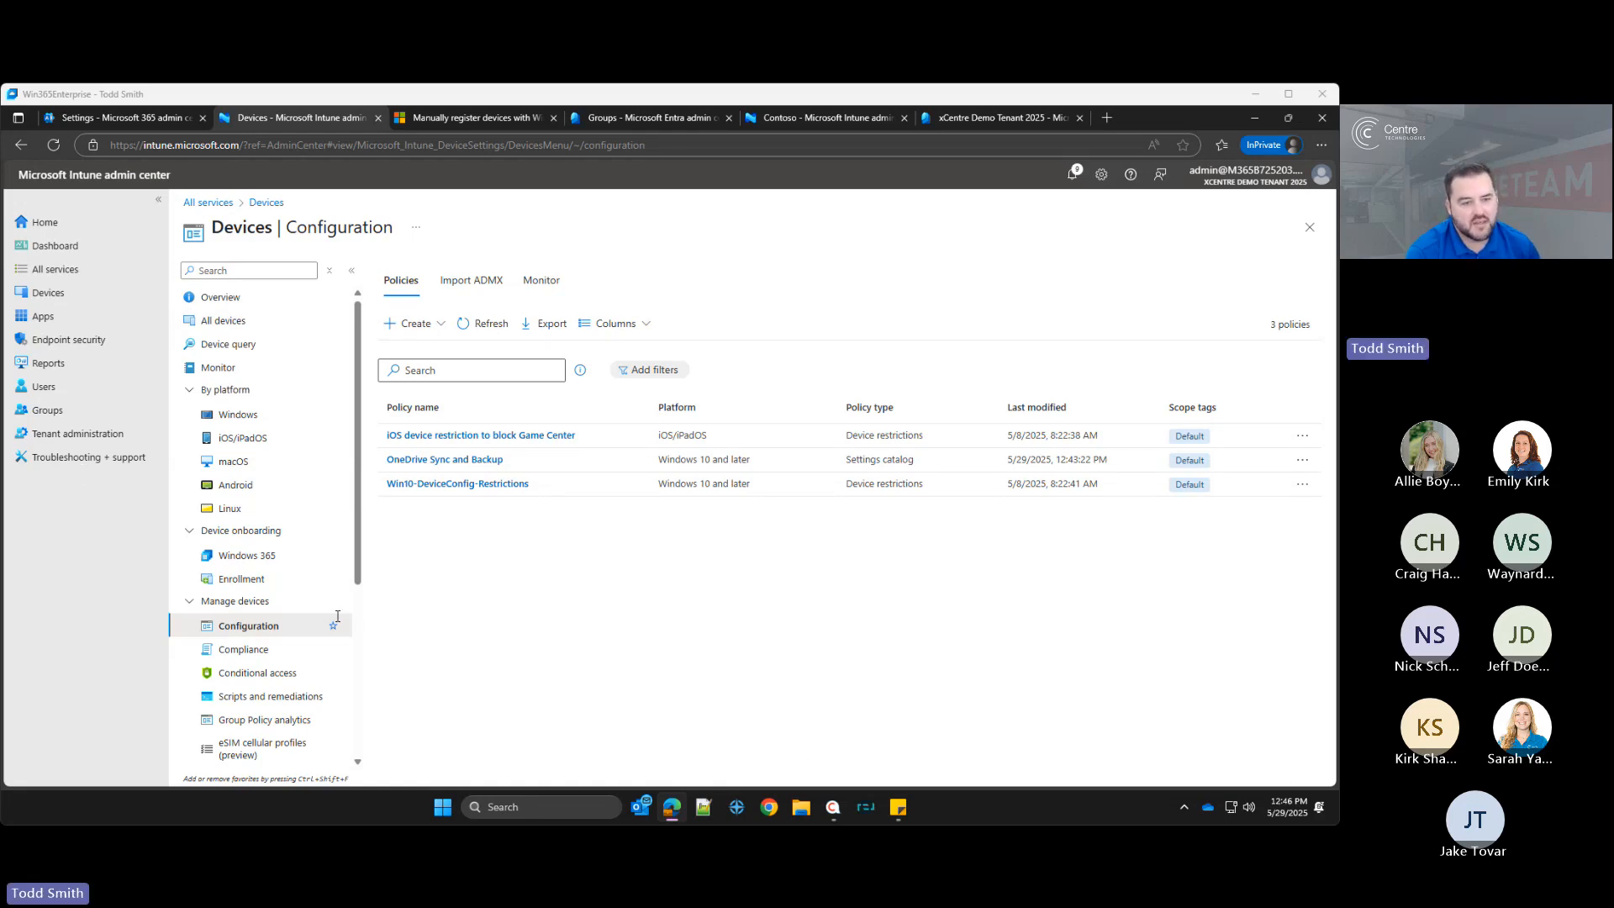
Step: Browse the Compliance, Endpoint security, Disk encryption and Security baselines pages before returning to Devices
{"action": "left_click", "coordinate": [236, 650]}
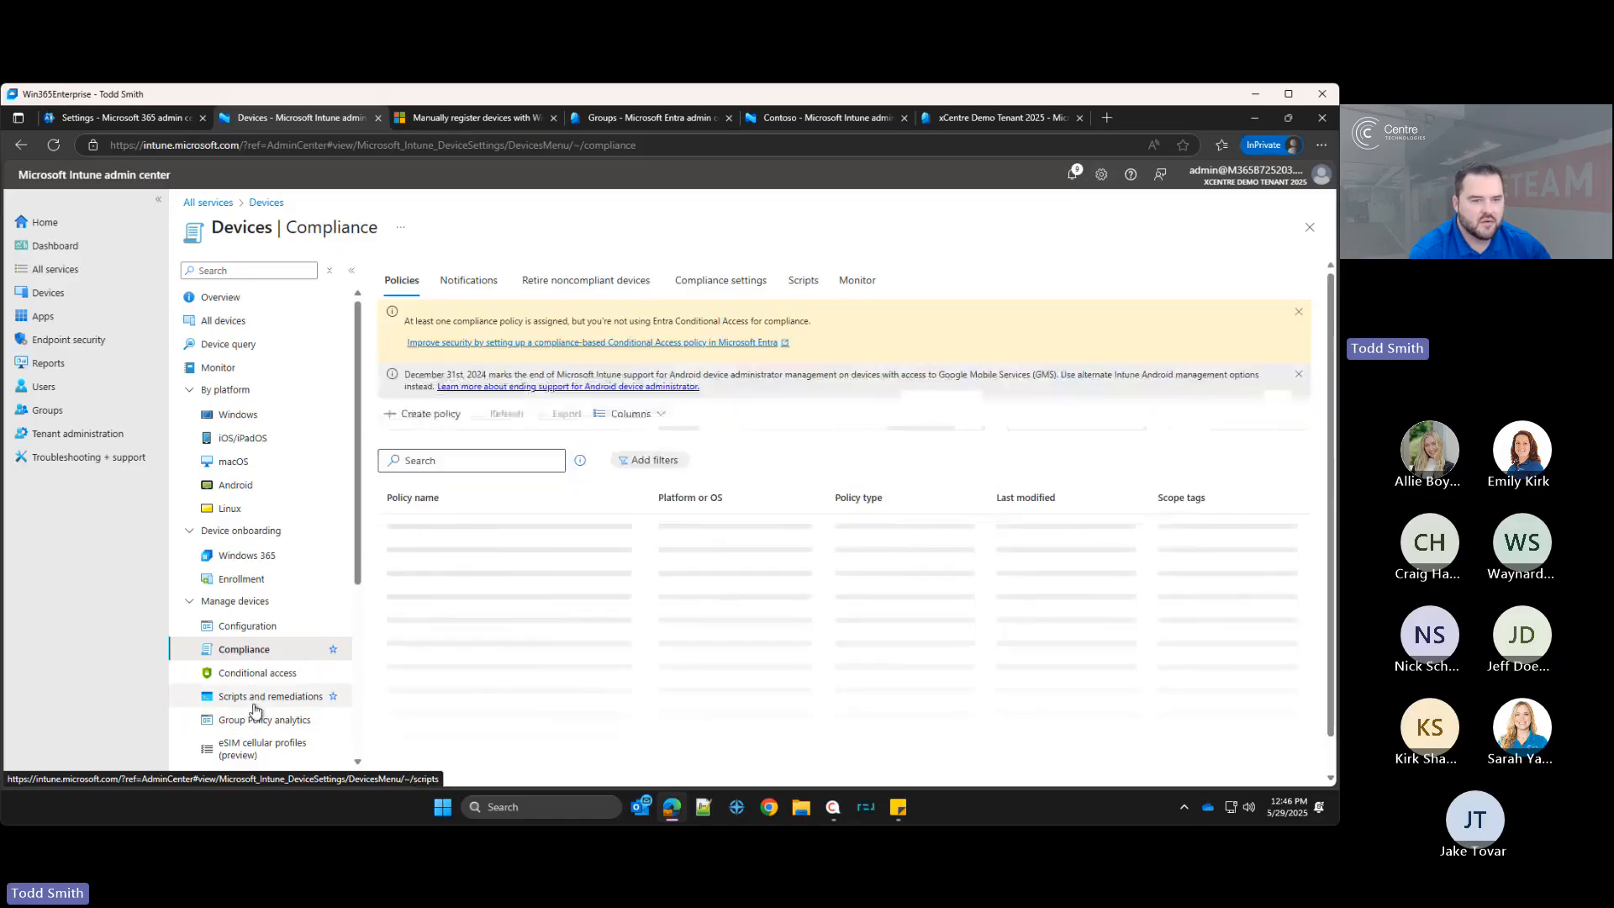
{"action": "scroll", "coordinate": [257, 664], "scroll_direction": "down", "scroll_amount": 2}
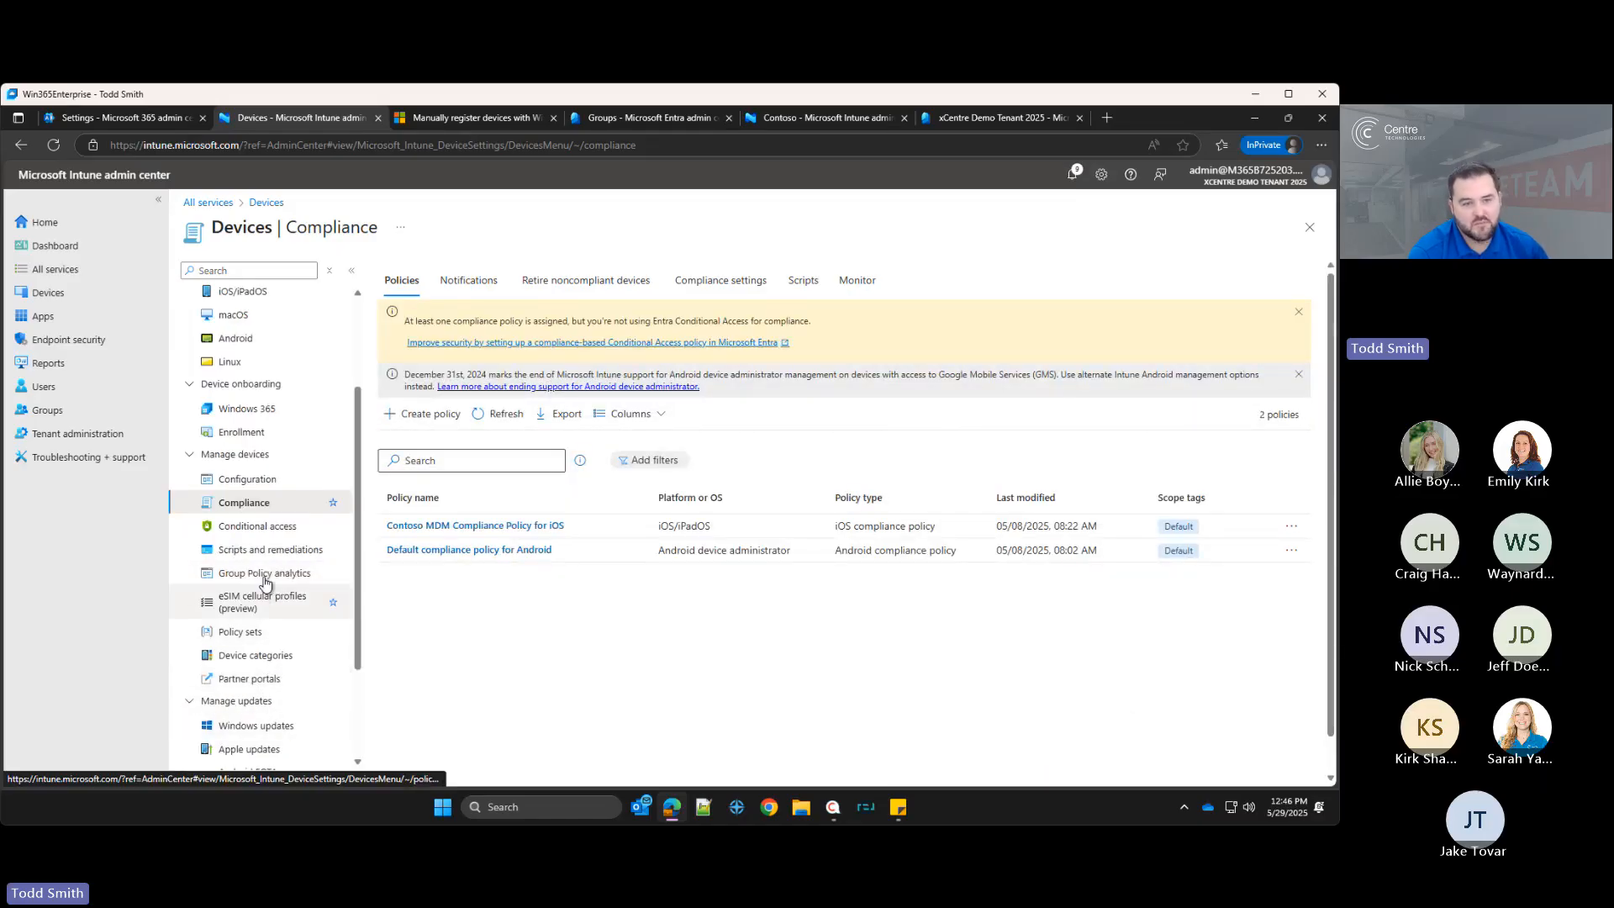
{"action": "scroll", "coordinate": [266, 576], "scroll_direction": "up", "scroll_amount": 2}
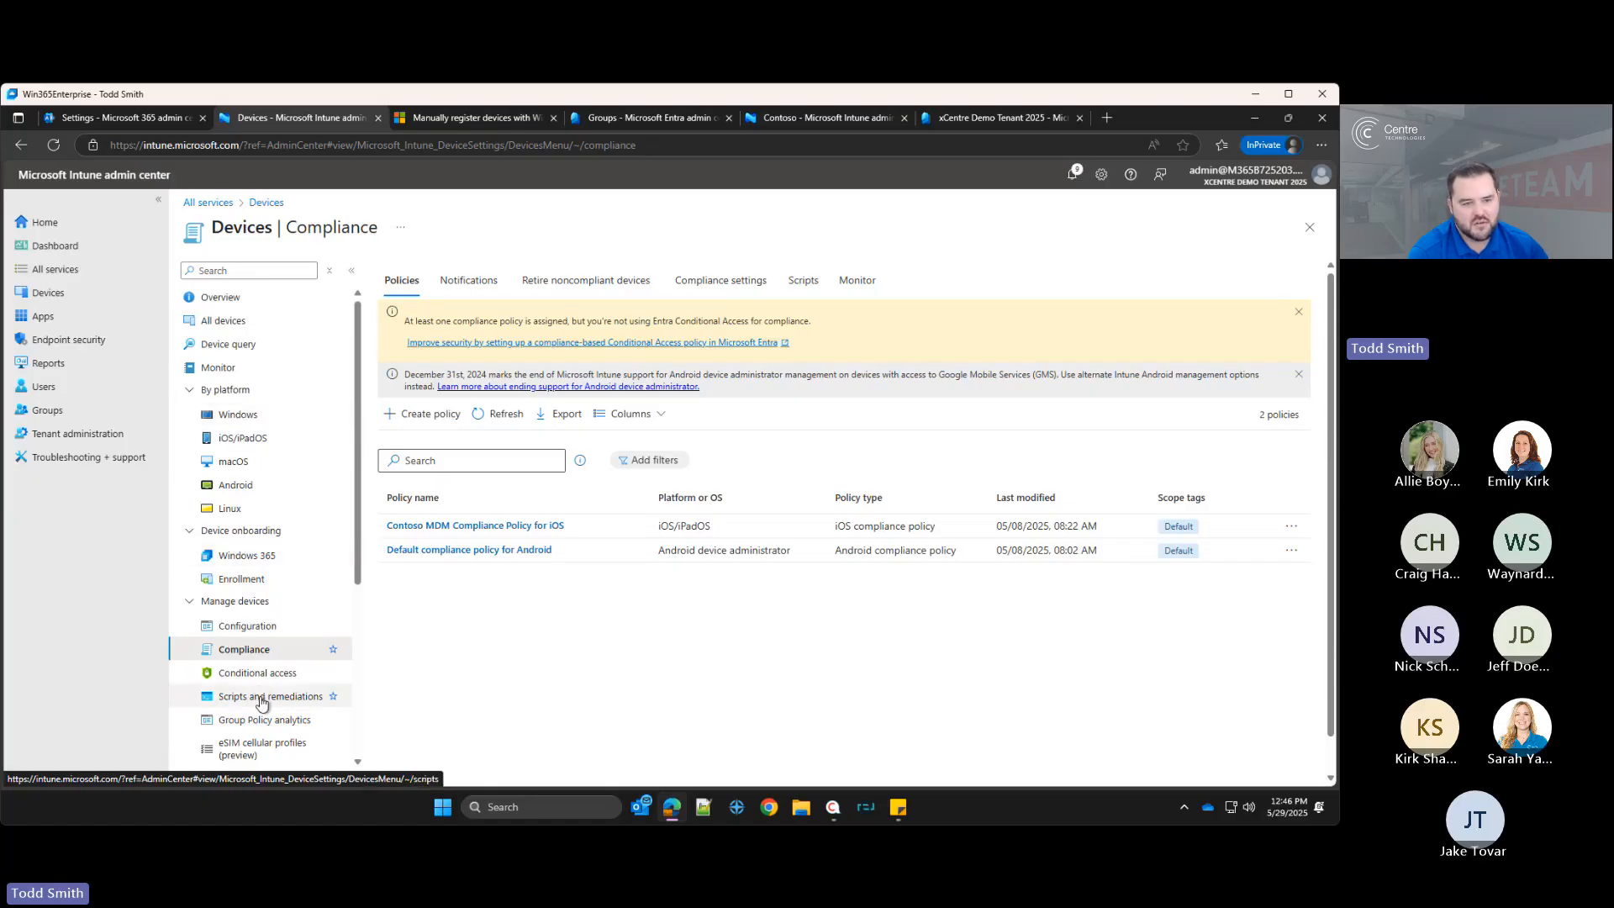
{"action": "scroll", "coordinate": [263, 704], "scroll_direction": "down", "scroll_amount": 1}
{"action": "scroll", "coordinate": [263, 704], "scroll_direction": "down", "scroll_amount": 3}
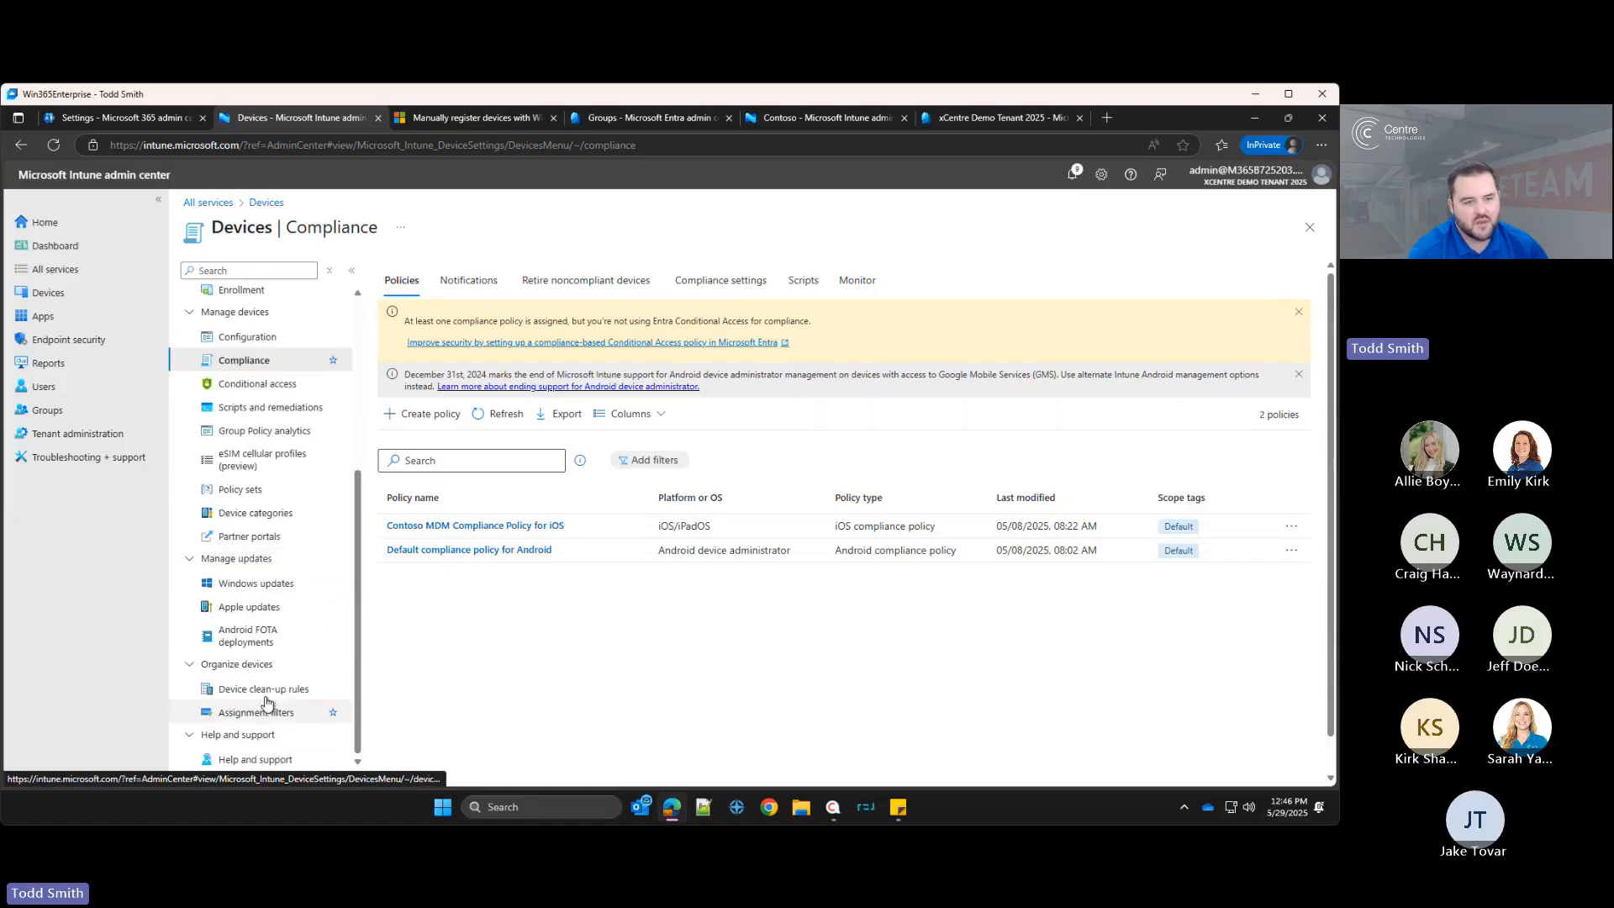
{"action": "scroll", "coordinate": [266, 699], "scroll_direction": "up", "scroll_amount": 4}
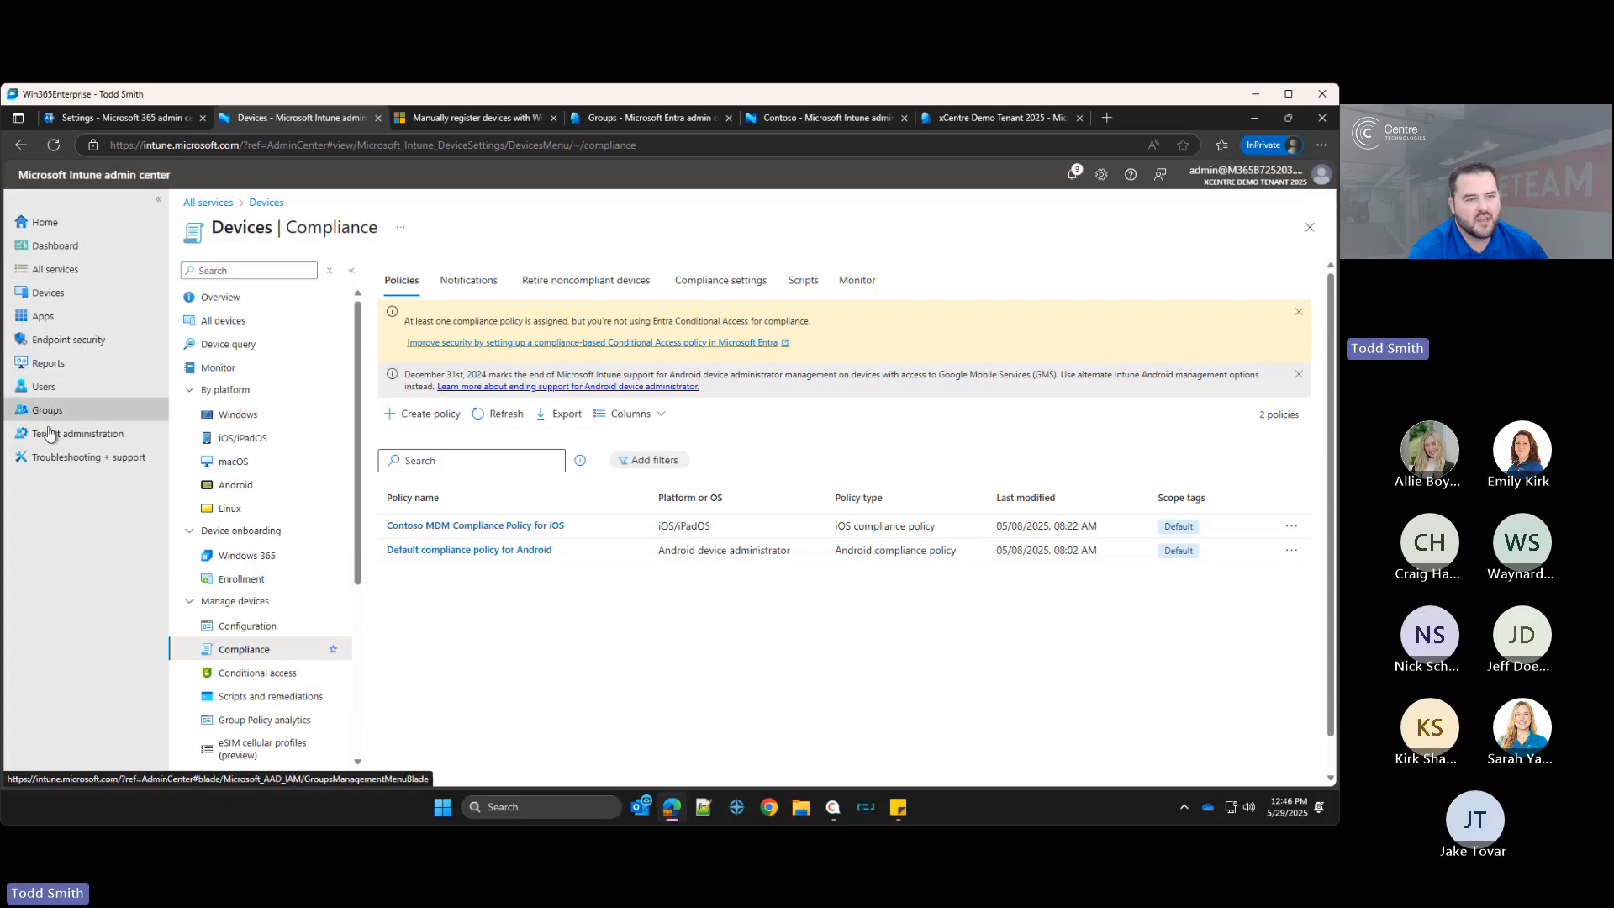
{"action": "left_click", "coordinate": [56, 340]}
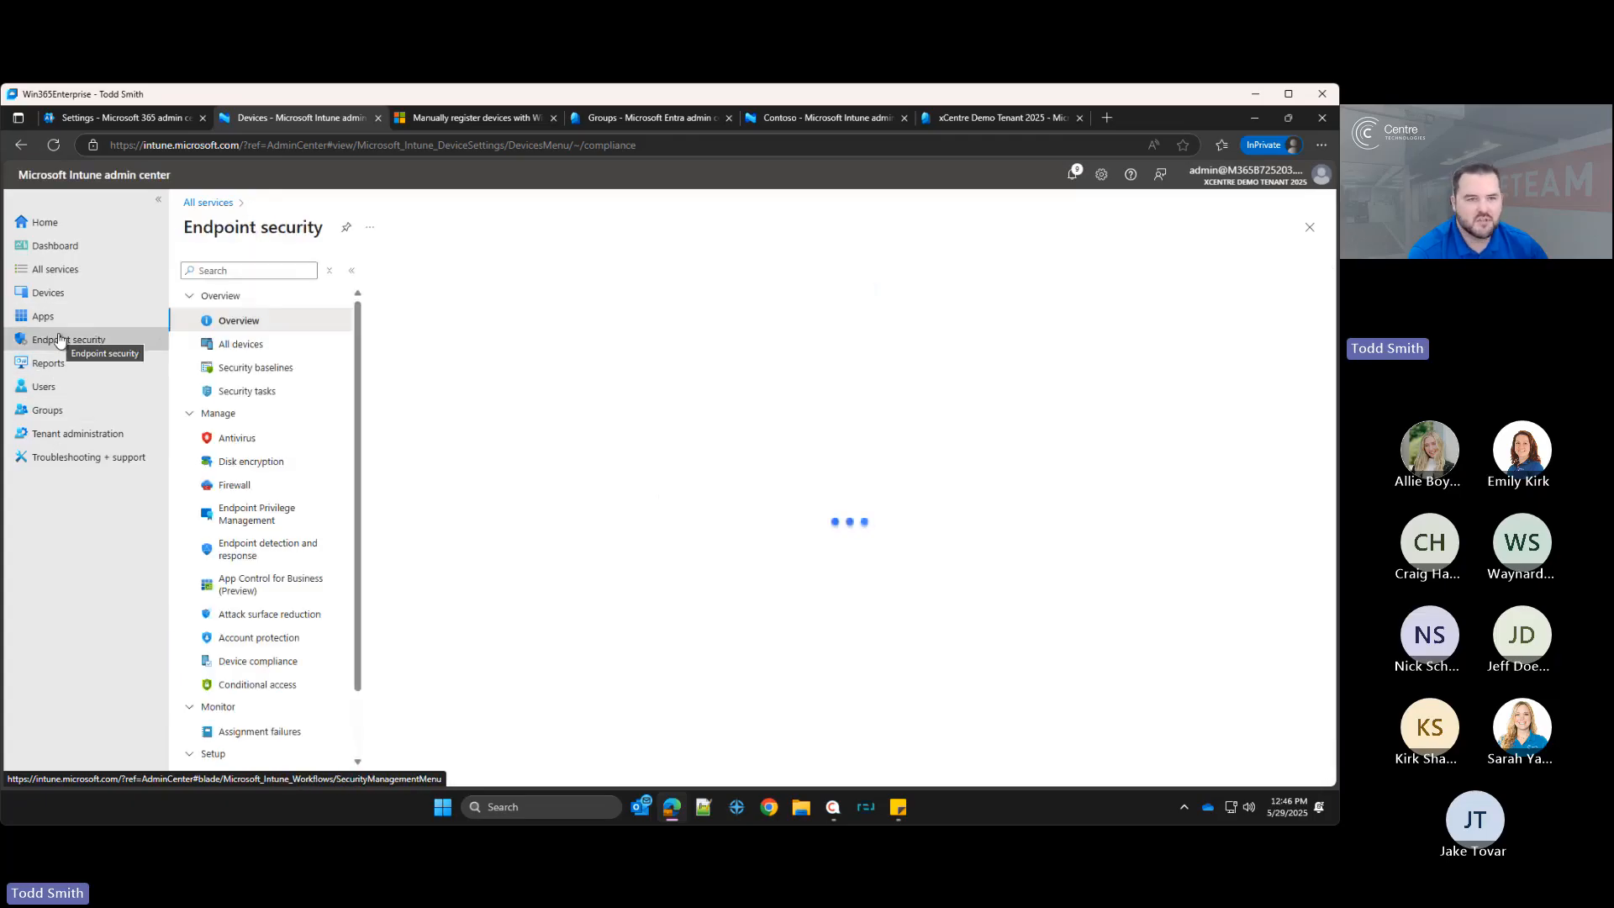
{"action": "left_click", "coordinate": [261, 464]}
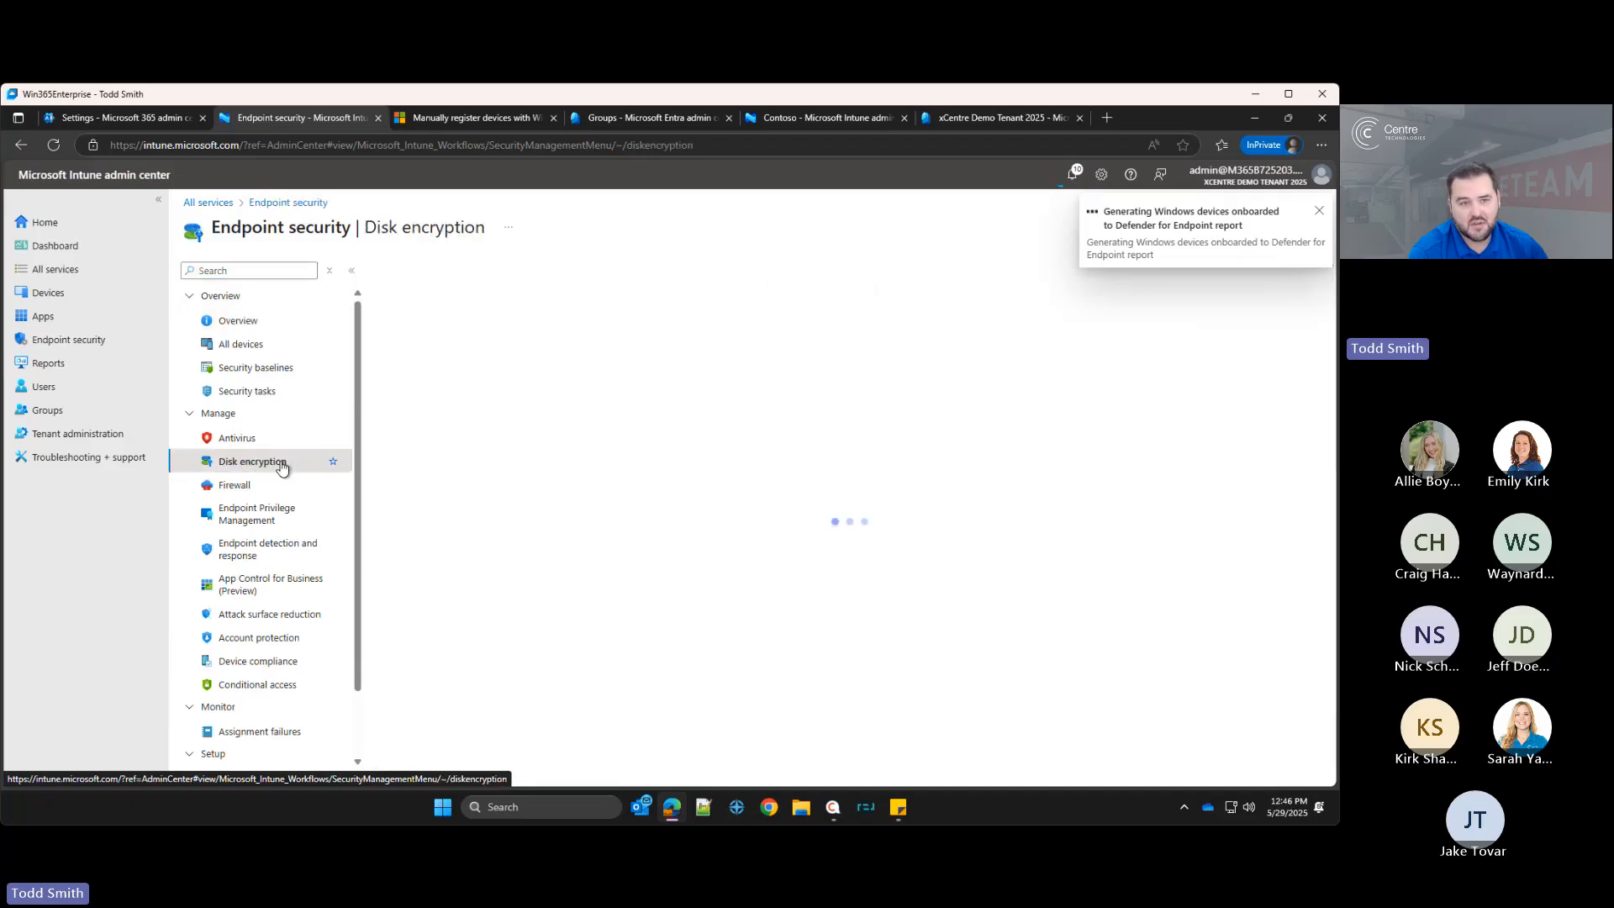
{"action": "left_click", "coordinate": [298, 375]}
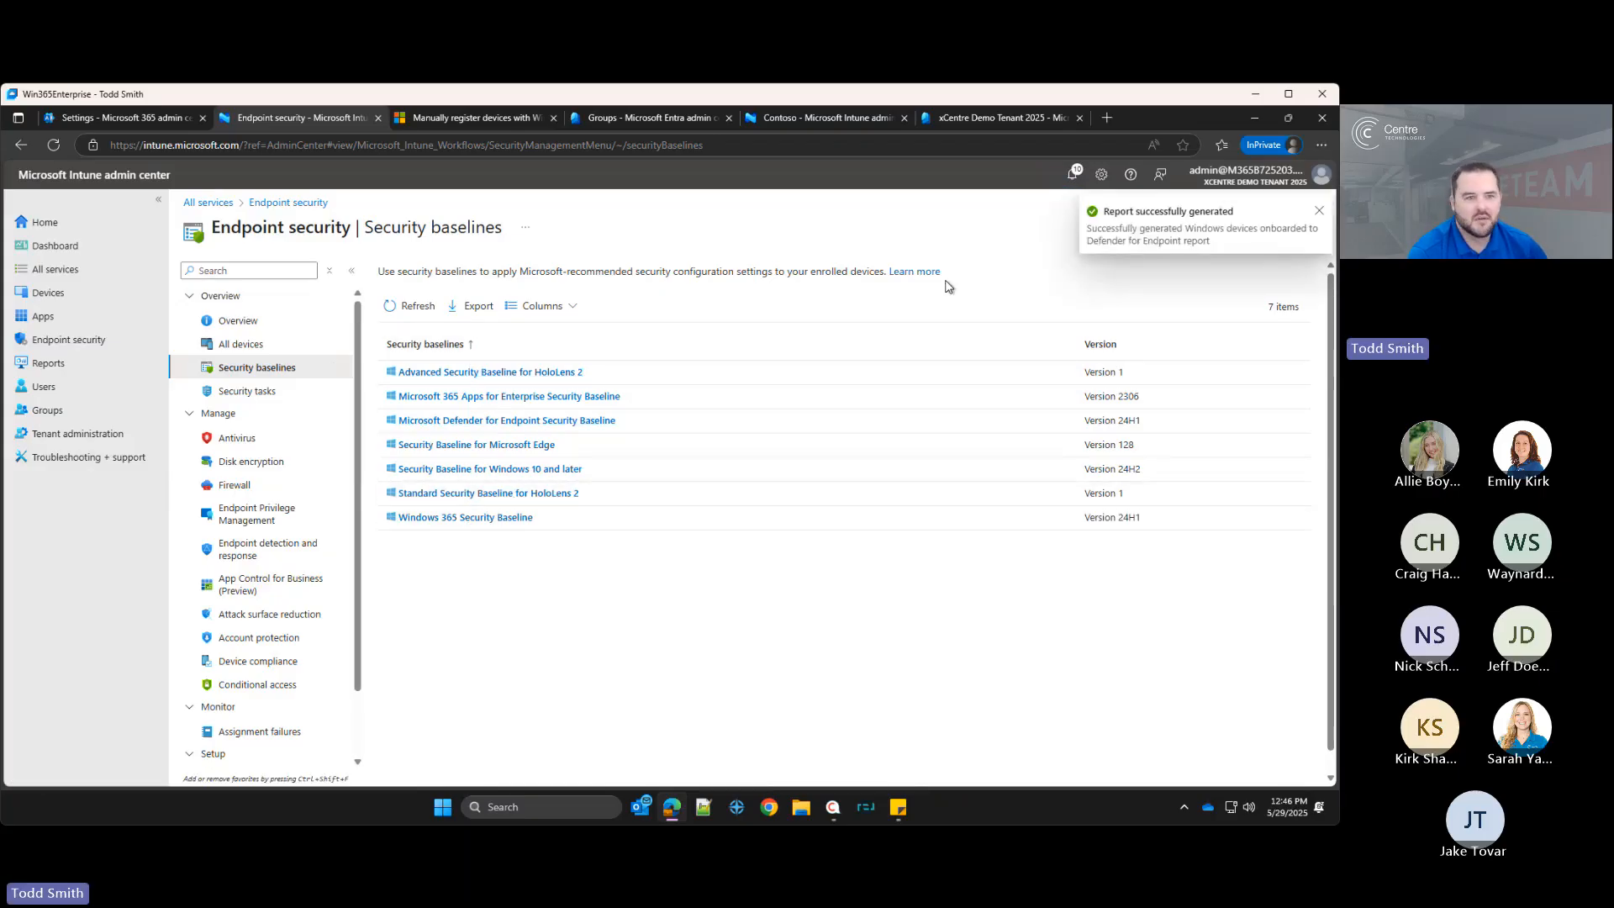
{"action": "left_click", "coordinate": [57, 292]}
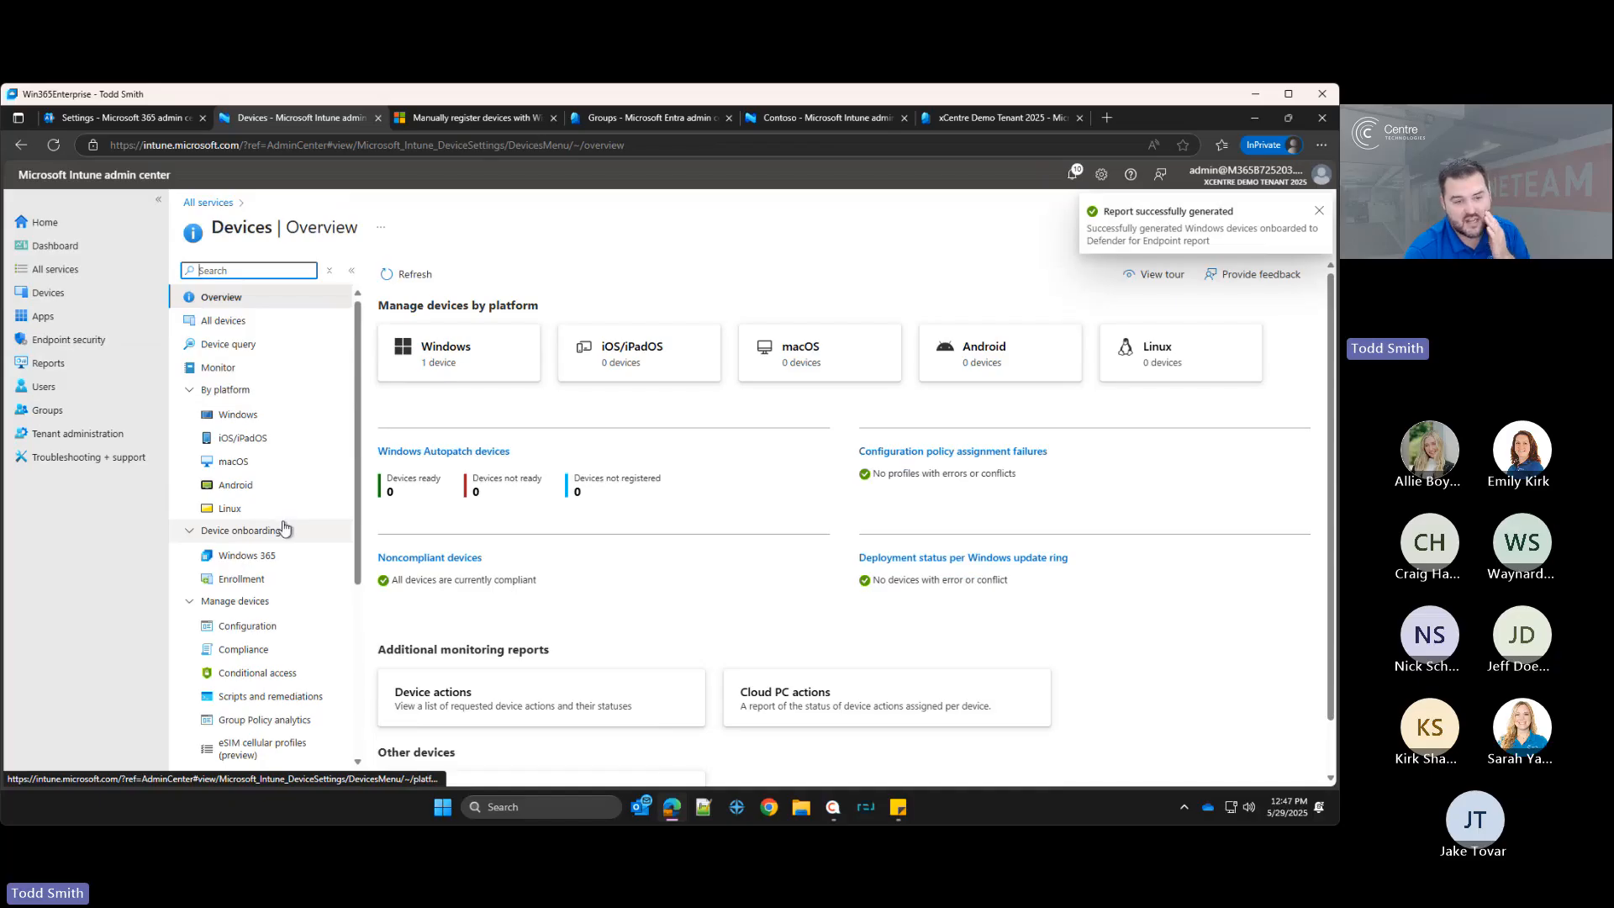
Step: Start a new Windows configuration profile for Windows 10 and later with the Properties catalog profile type
{"action": "left_click", "coordinate": [278, 412]}
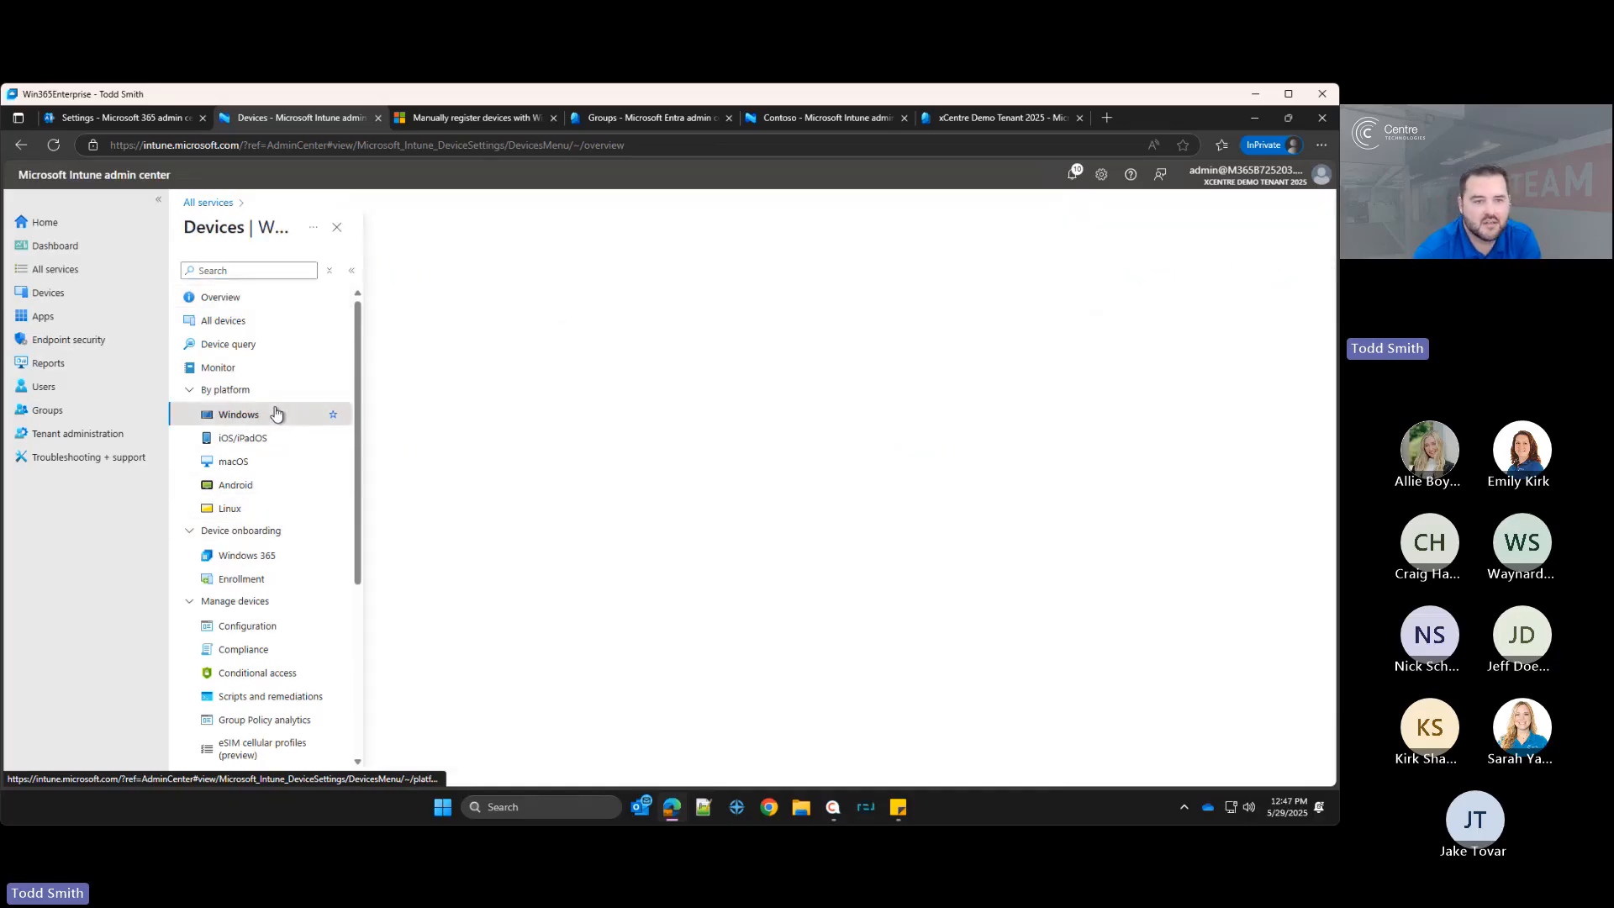
{"action": "left_click", "coordinate": [248, 438]}
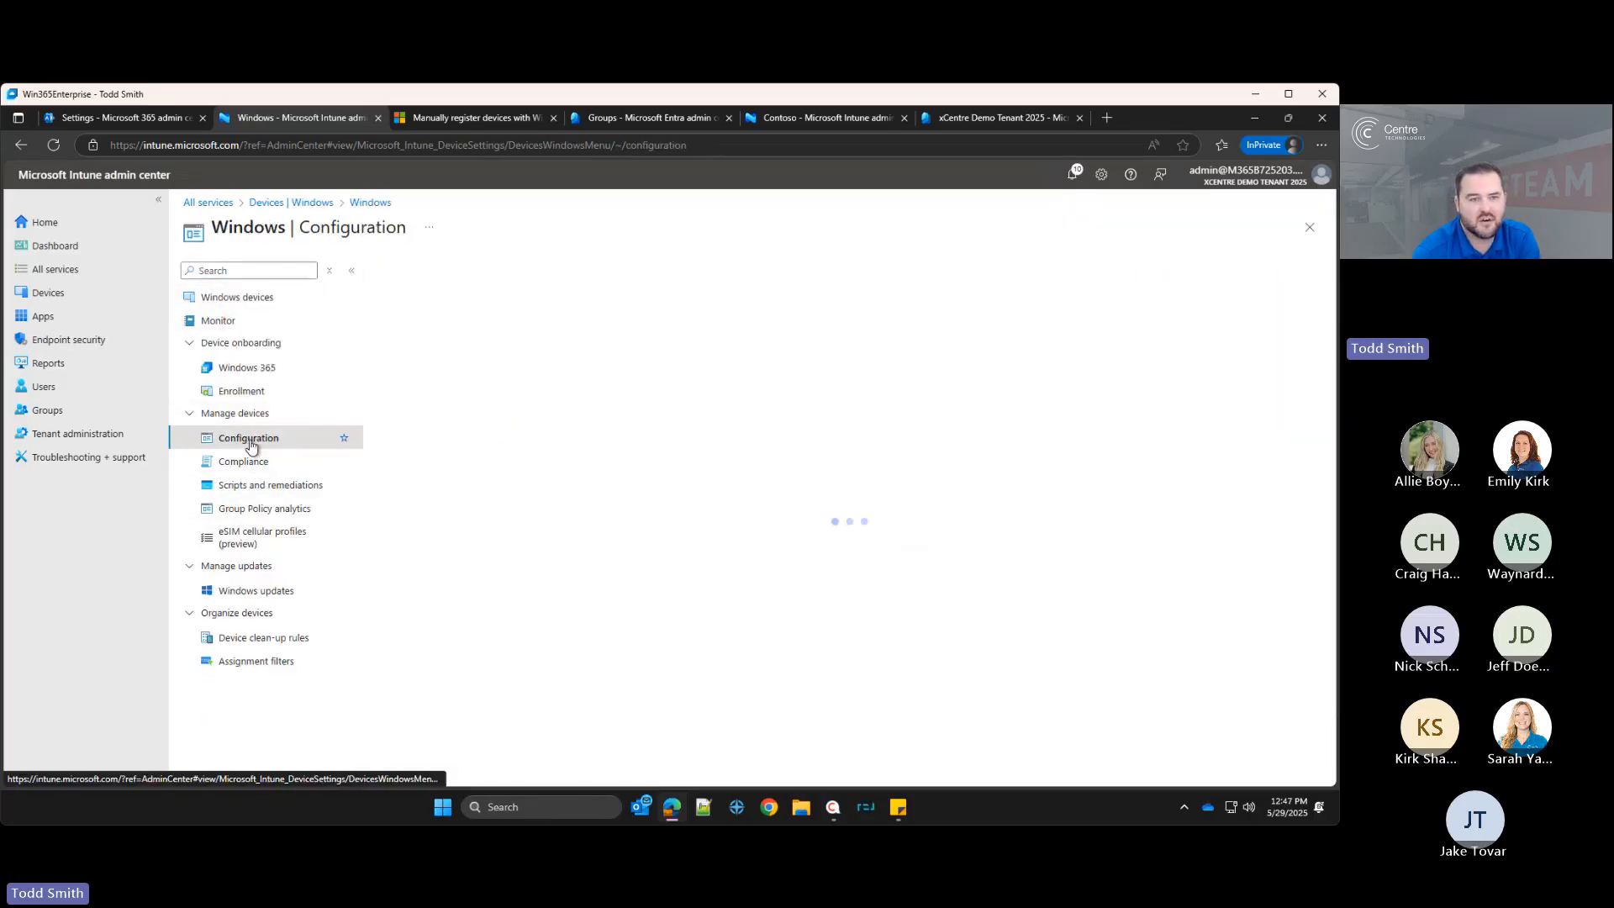
{"action": "left_click", "coordinate": [412, 326]}
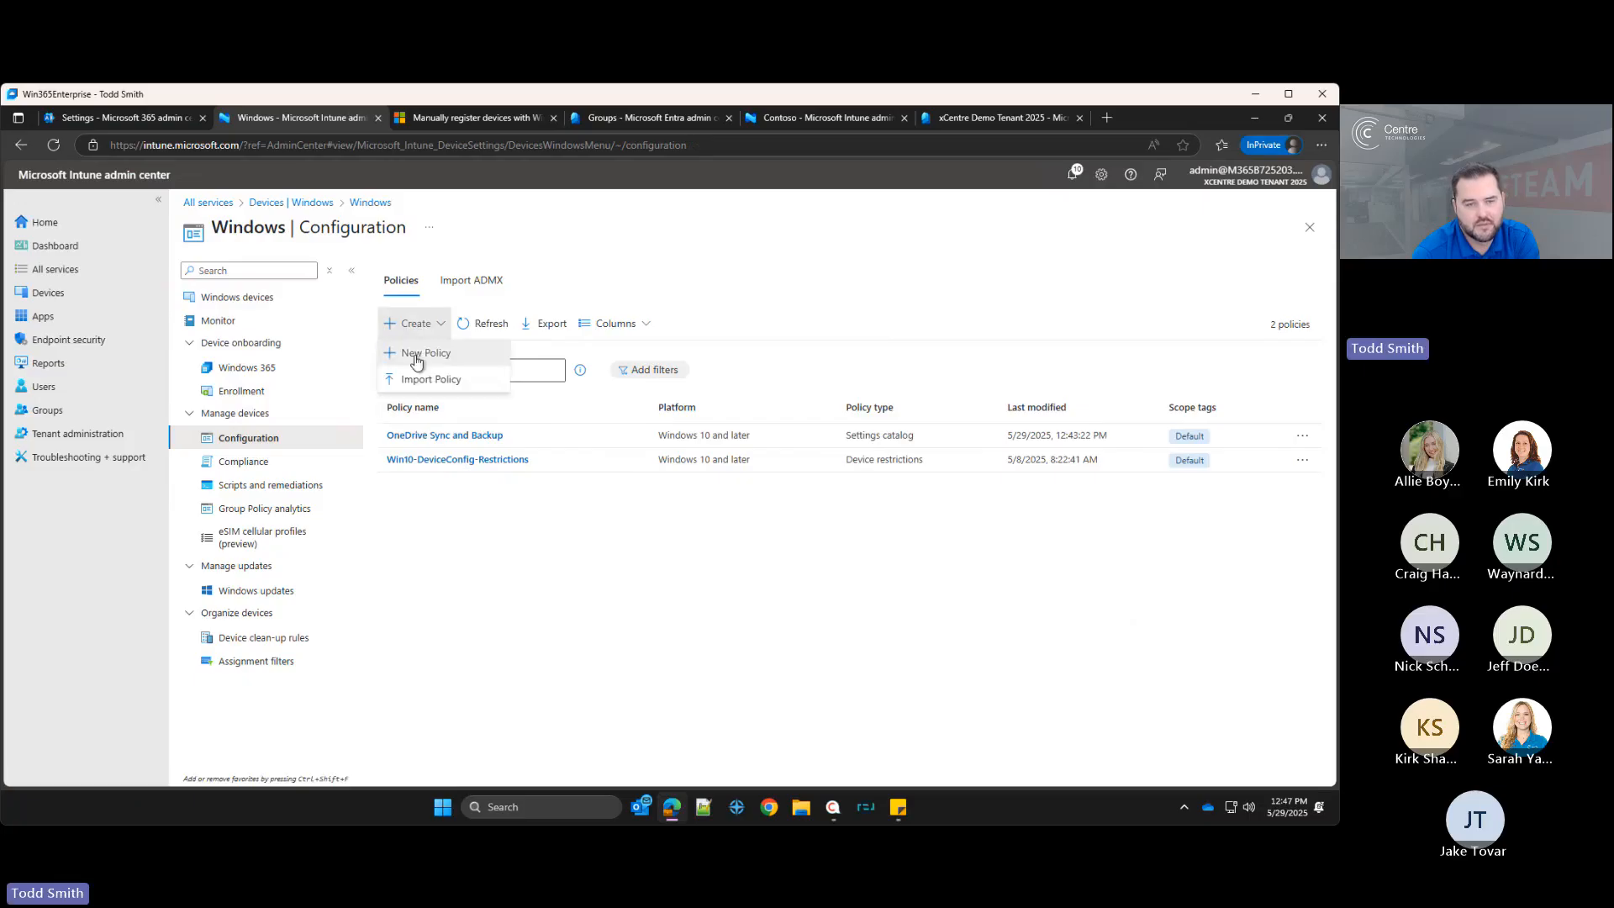
{"action": "left_click", "coordinate": [417, 352]}
{"action": "left_click", "coordinate": [956, 278]}
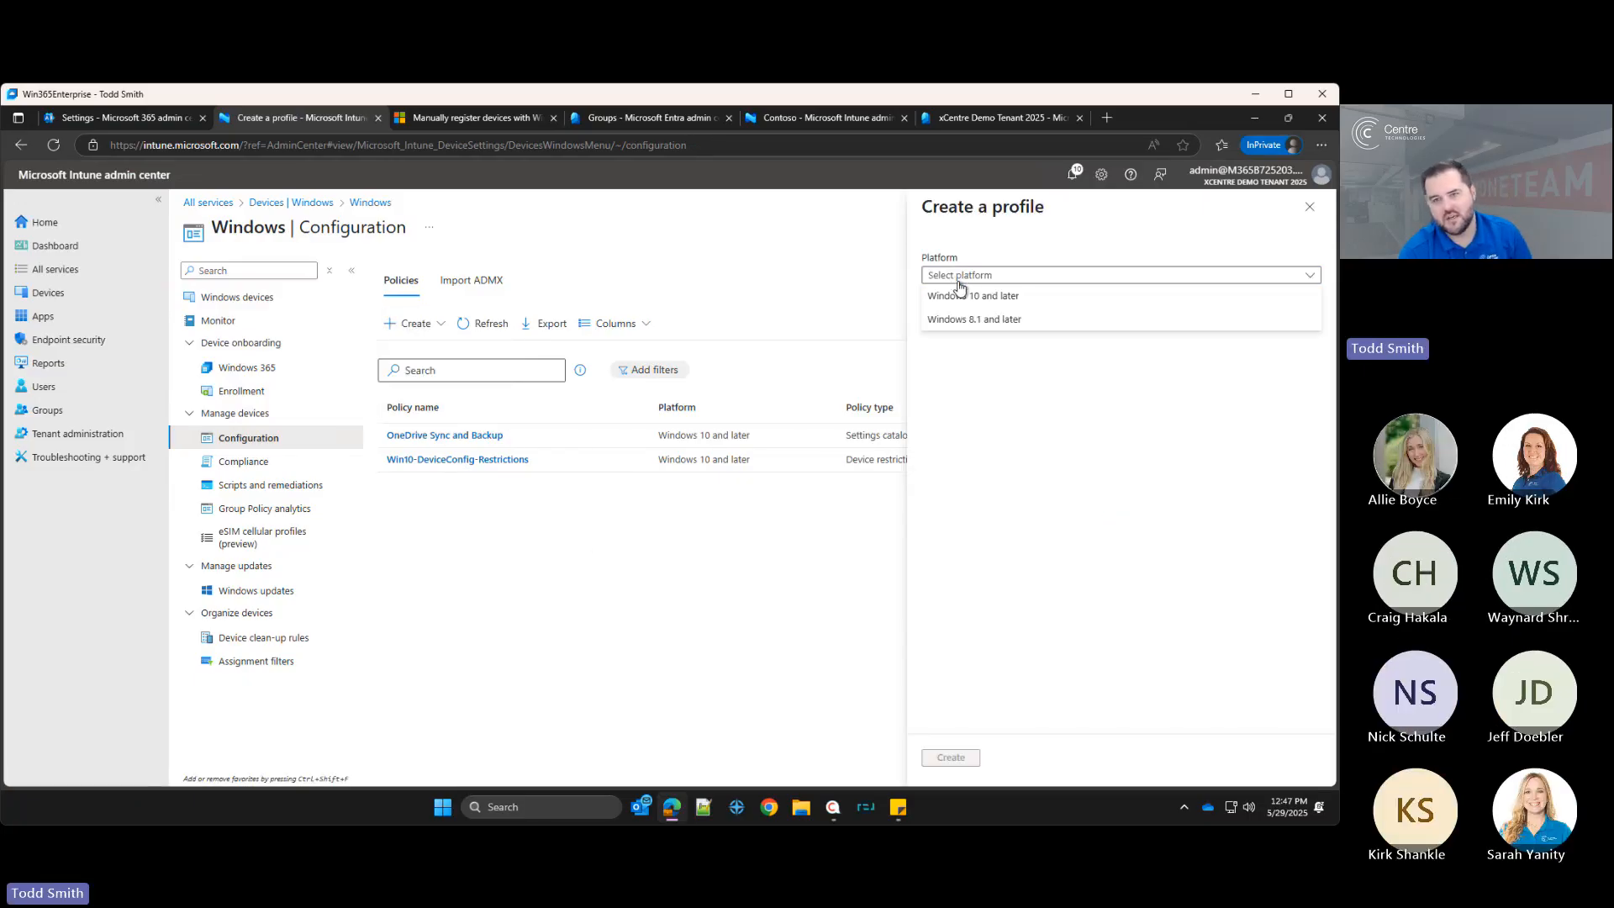
{"action": "left_click", "coordinate": [965, 296]}
{"action": "left_click", "coordinate": [993, 318]}
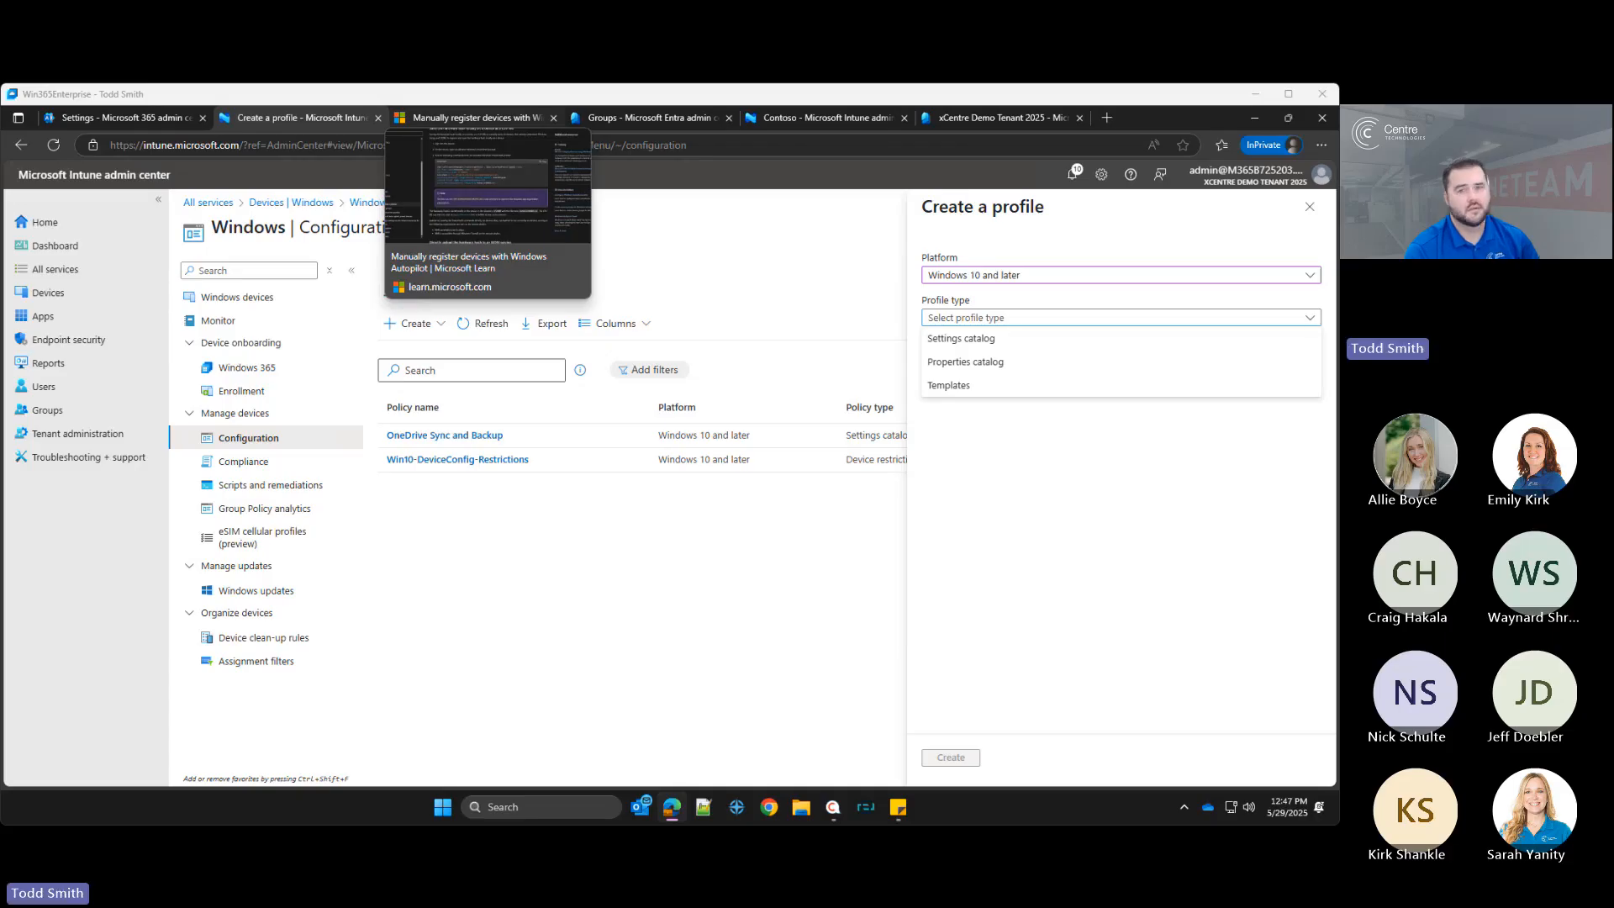
{"action": "left_click", "coordinate": [1024, 340]}
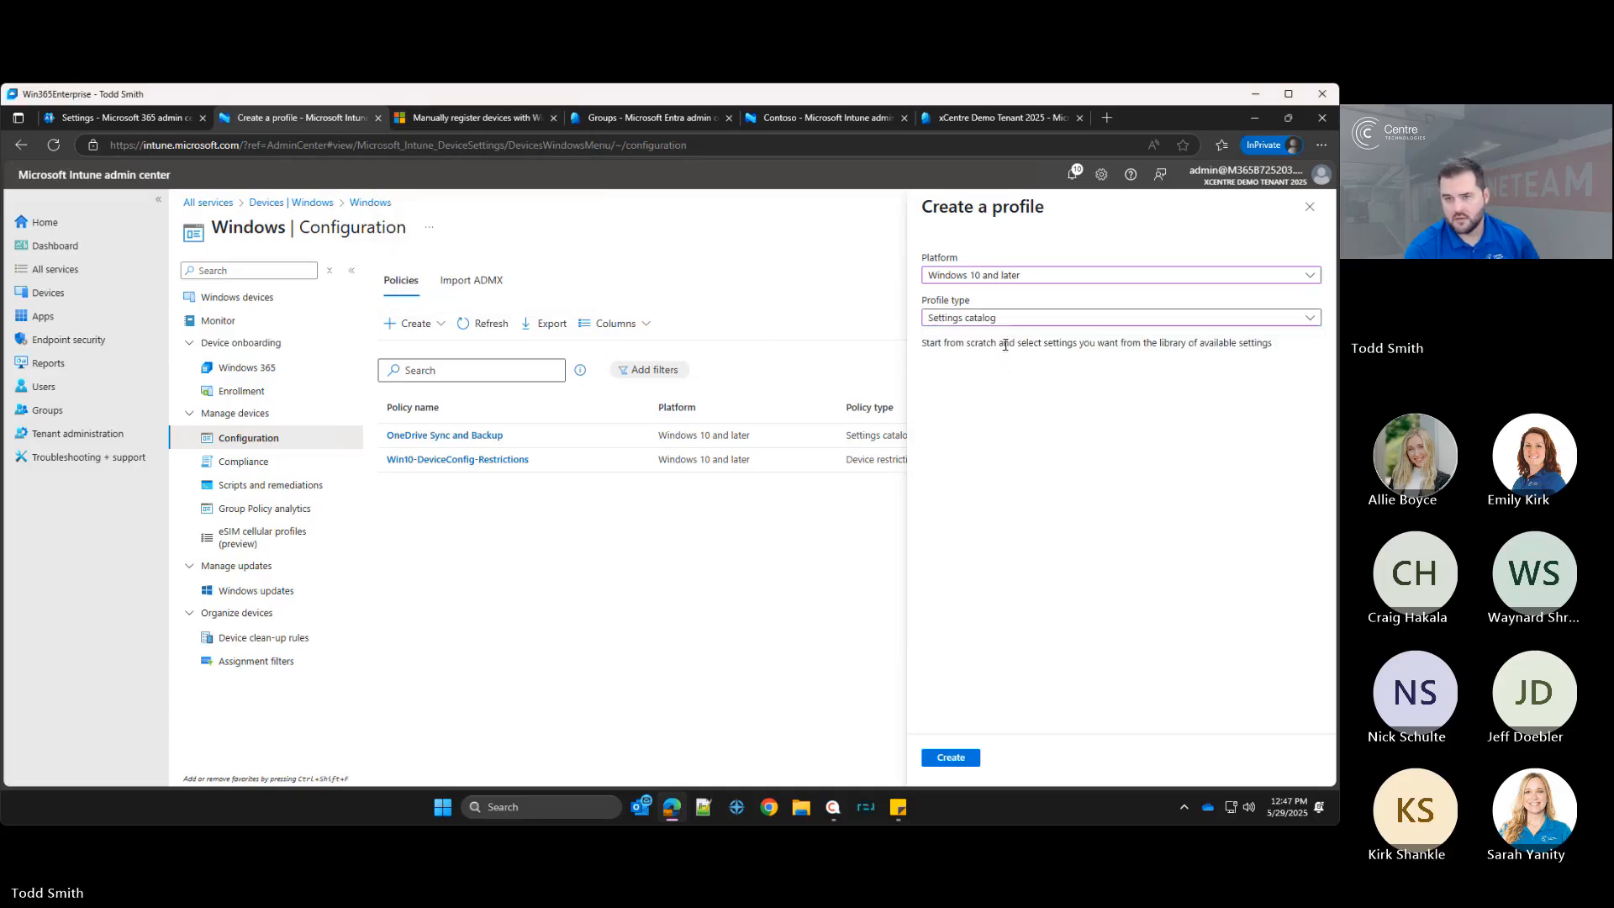
{"action": "left_click", "coordinate": [1007, 320]}
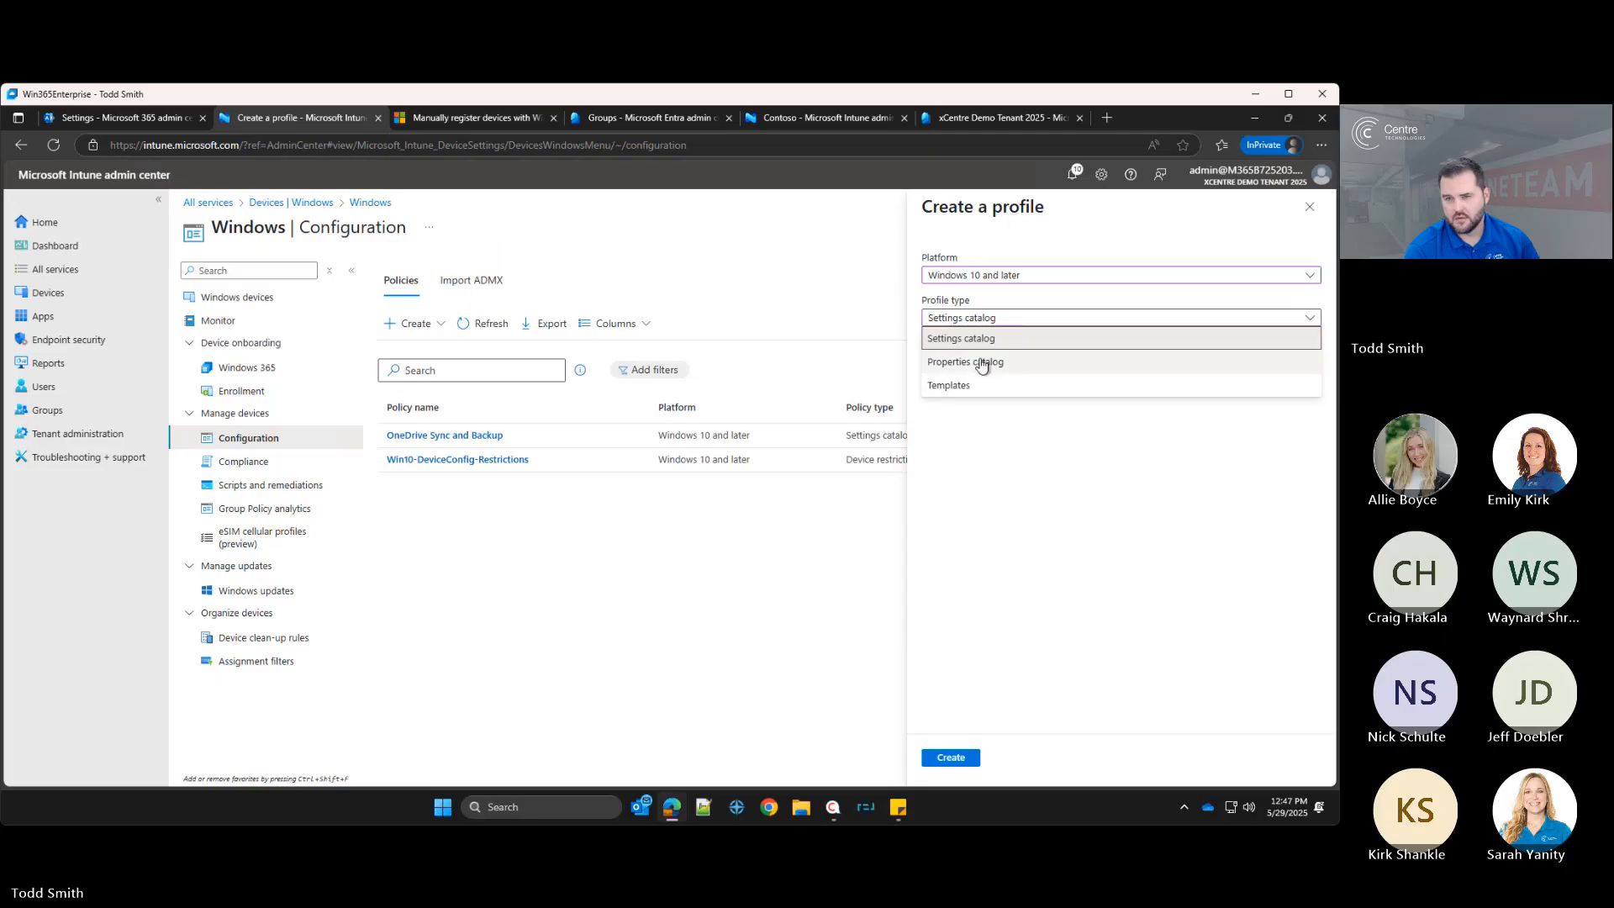
{"action": "left_click", "coordinate": [1002, 363]}
{"action": "left_click", "coordinate": [951, 757]}
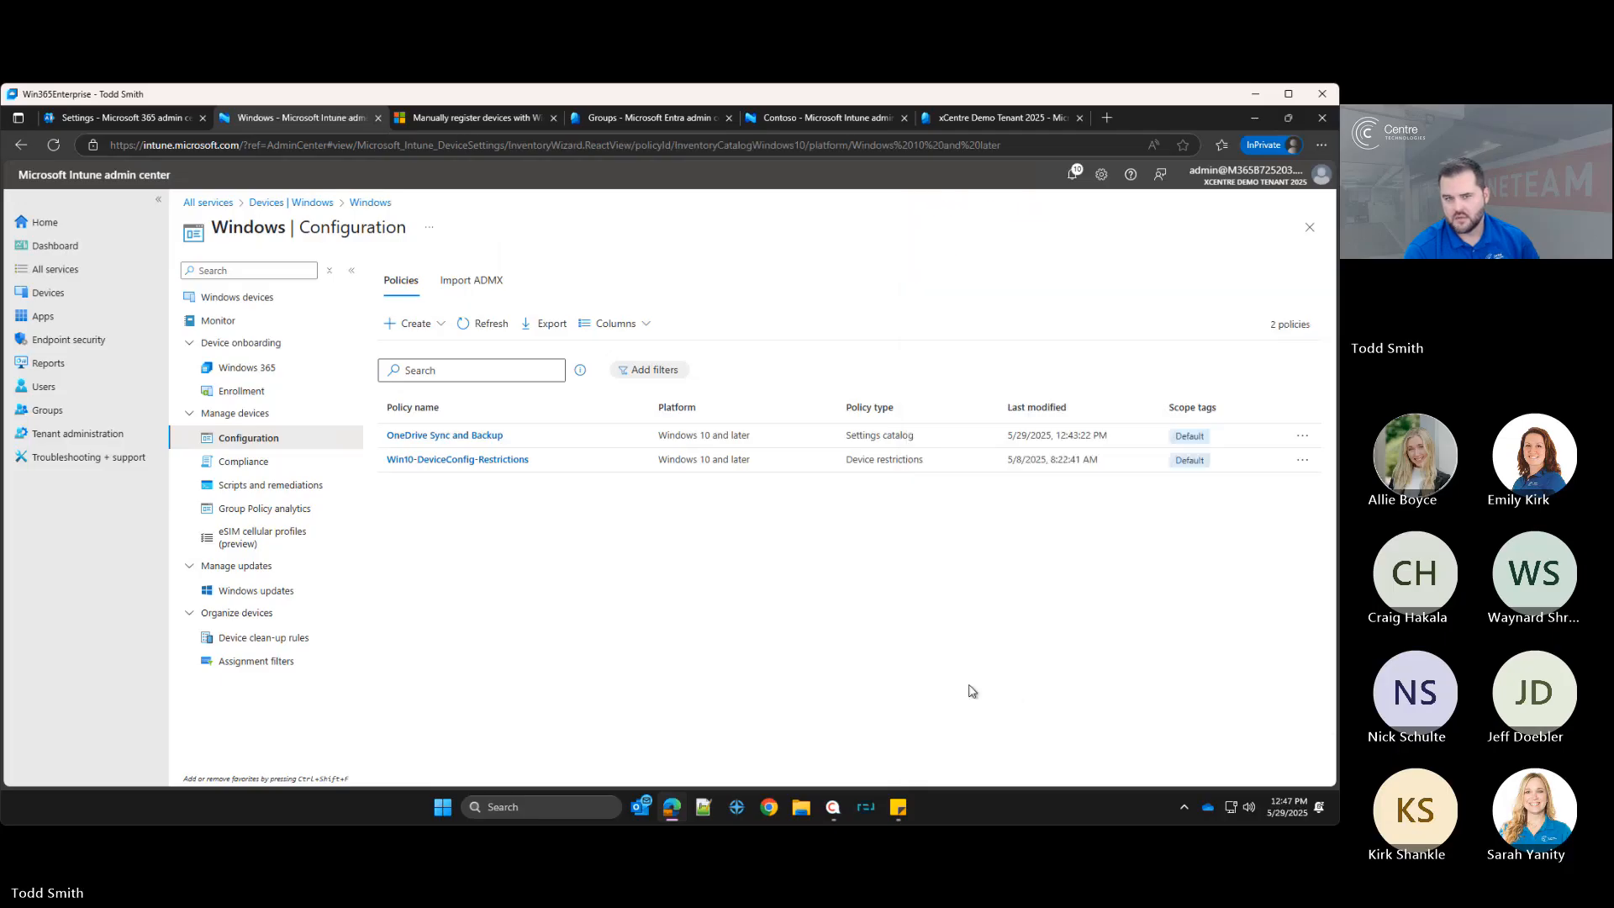
Step: Name the profile Enable Bitlocker Encryption for OS Drive and continue to configuration properties
{"action": "left_click", "coordinate": [310, 285]}
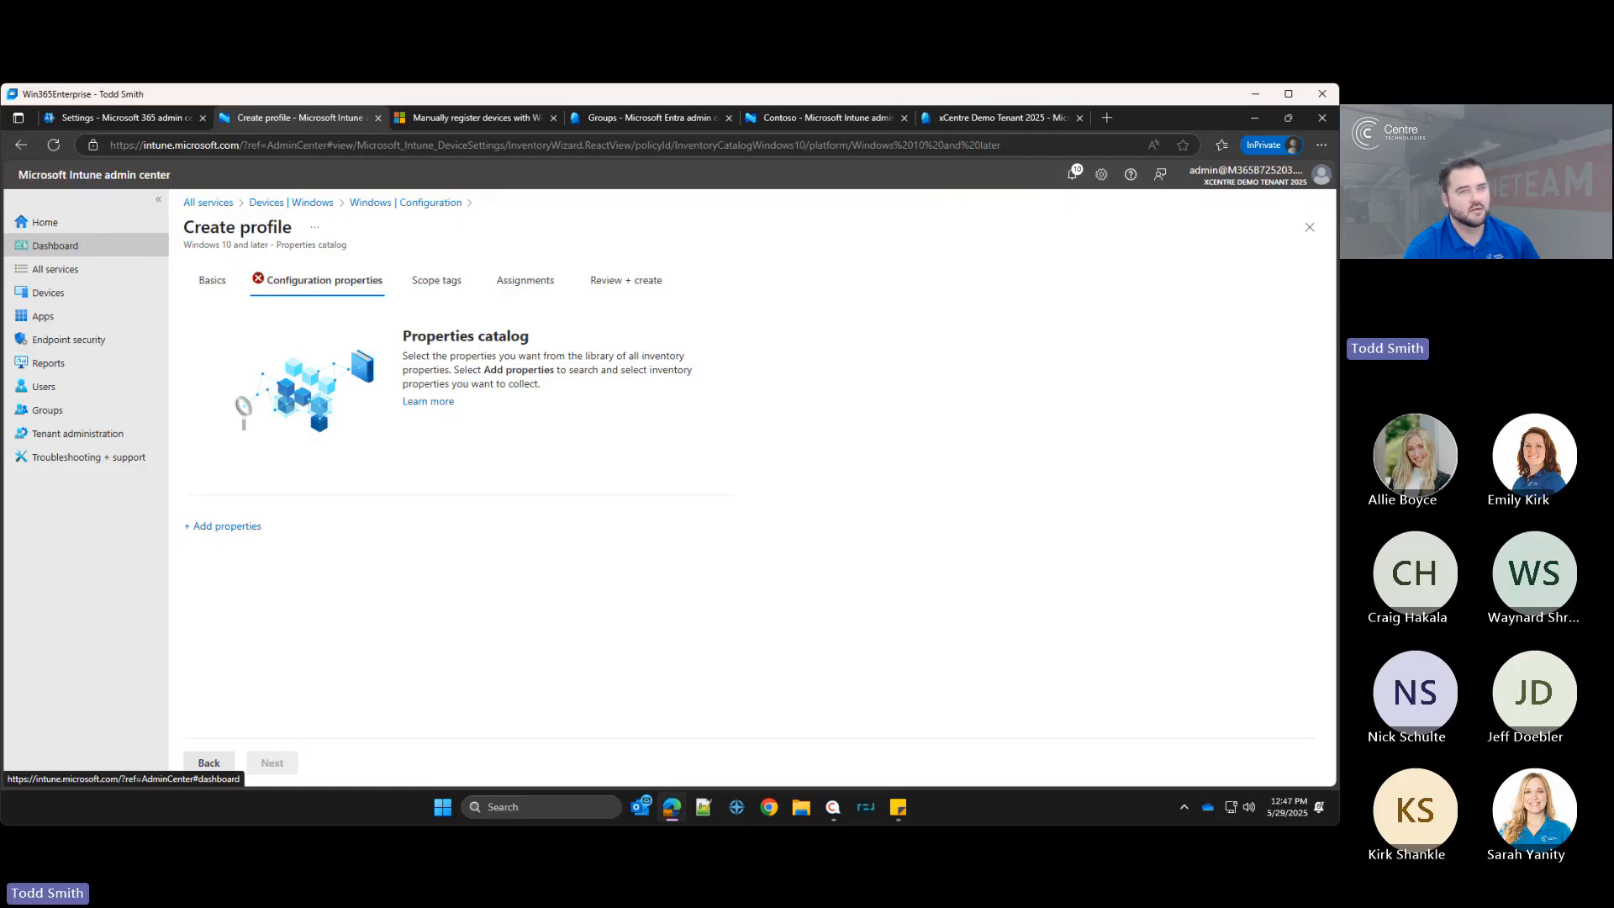
{"action": "left_click", "coordinate": [213, 763]}
{"action": "left_click", "coordinate": [456, 329]}
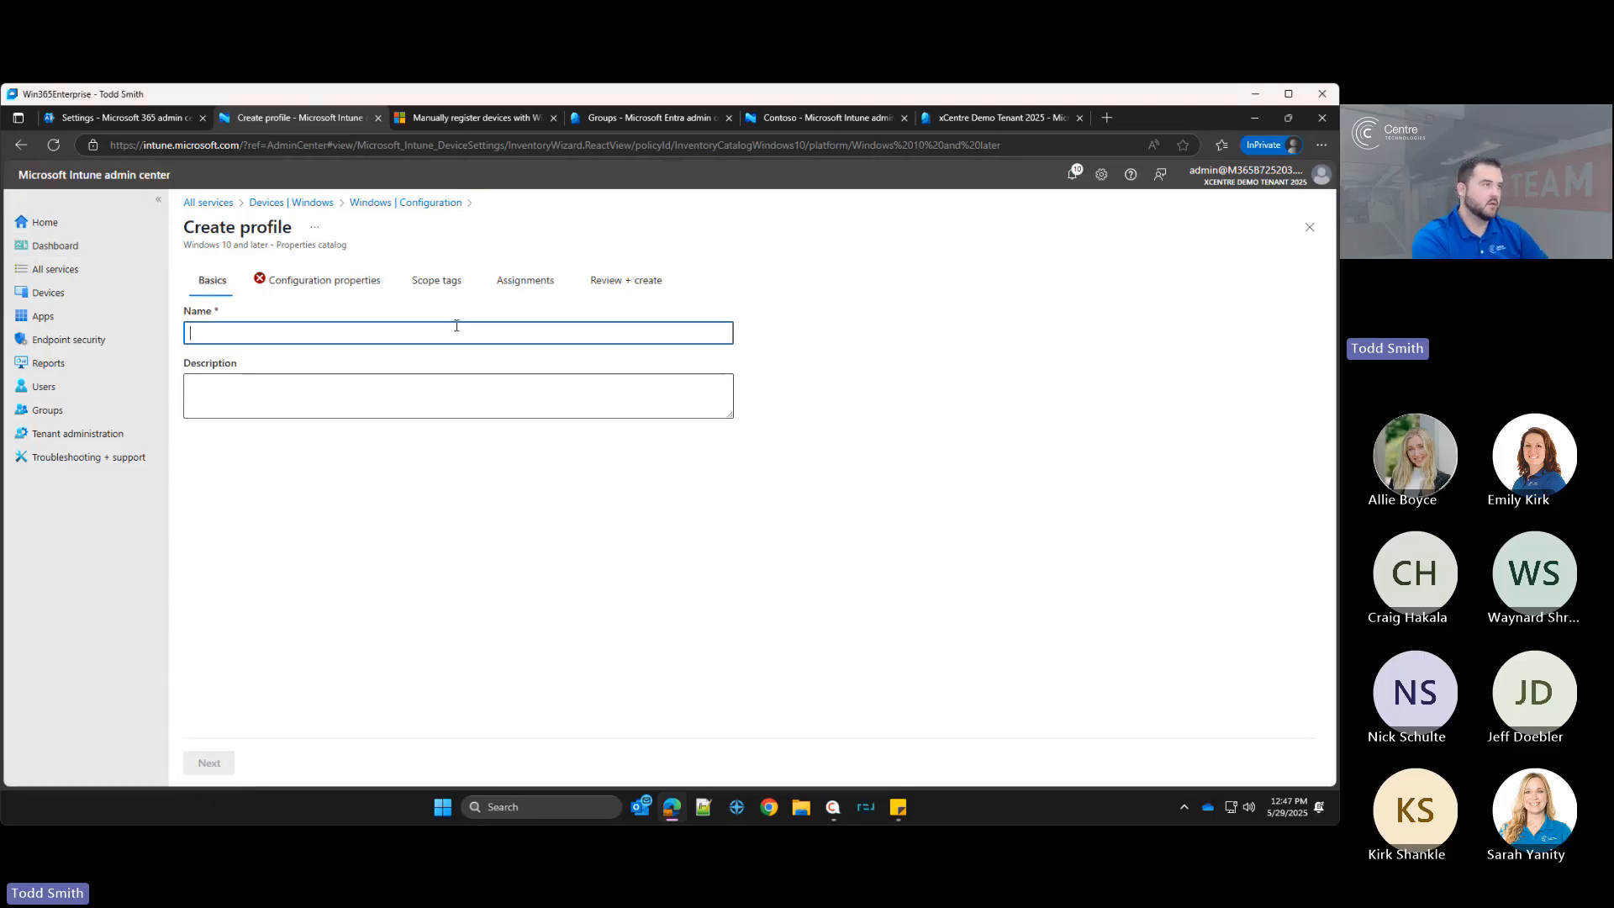
{"action": "type", "text": "Bitlcoker"}
{"action": "key", "text": "ctrl+a"}
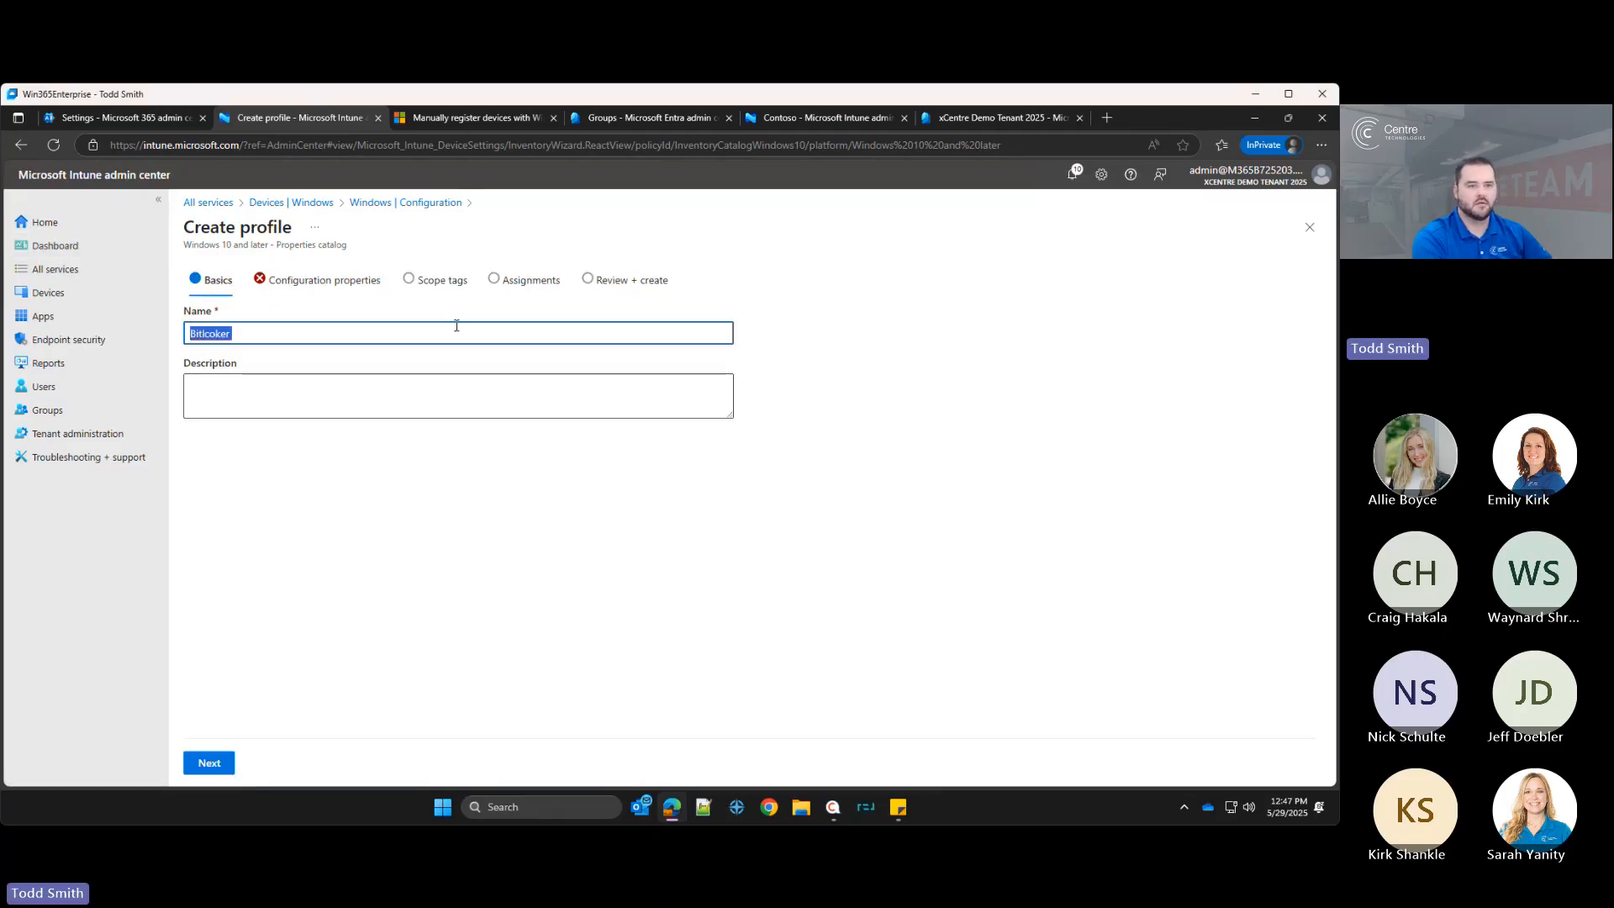
{"action": "type", "text": "B"}
{"action": "type", "text": "nable Bitloc"}
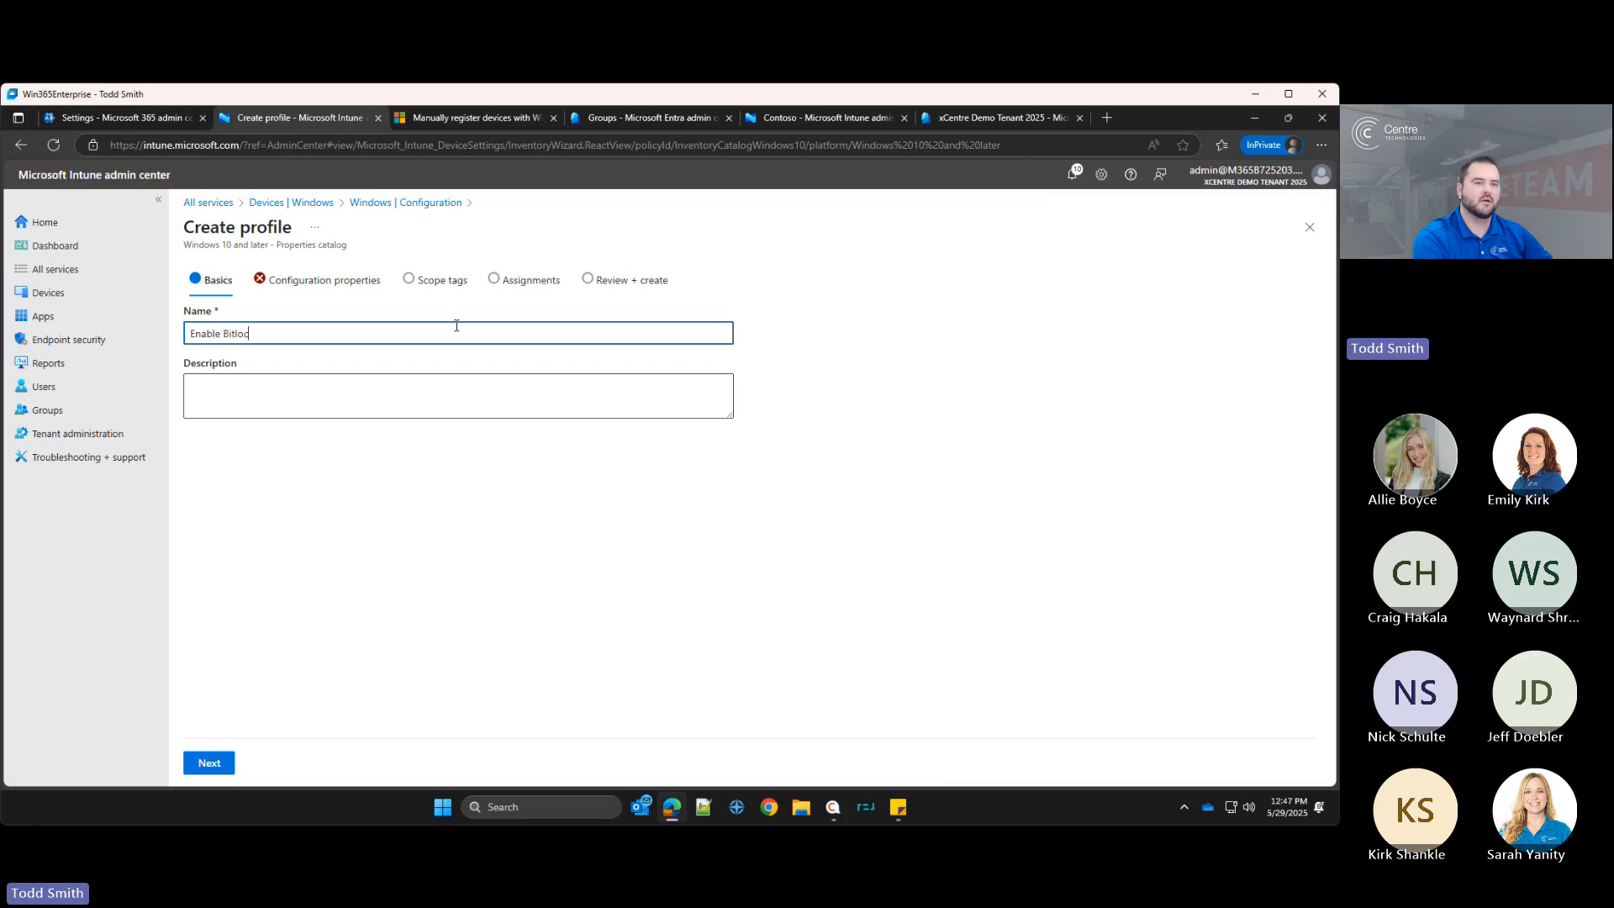
{"action": "type", "text": "ker Encryption fo"}
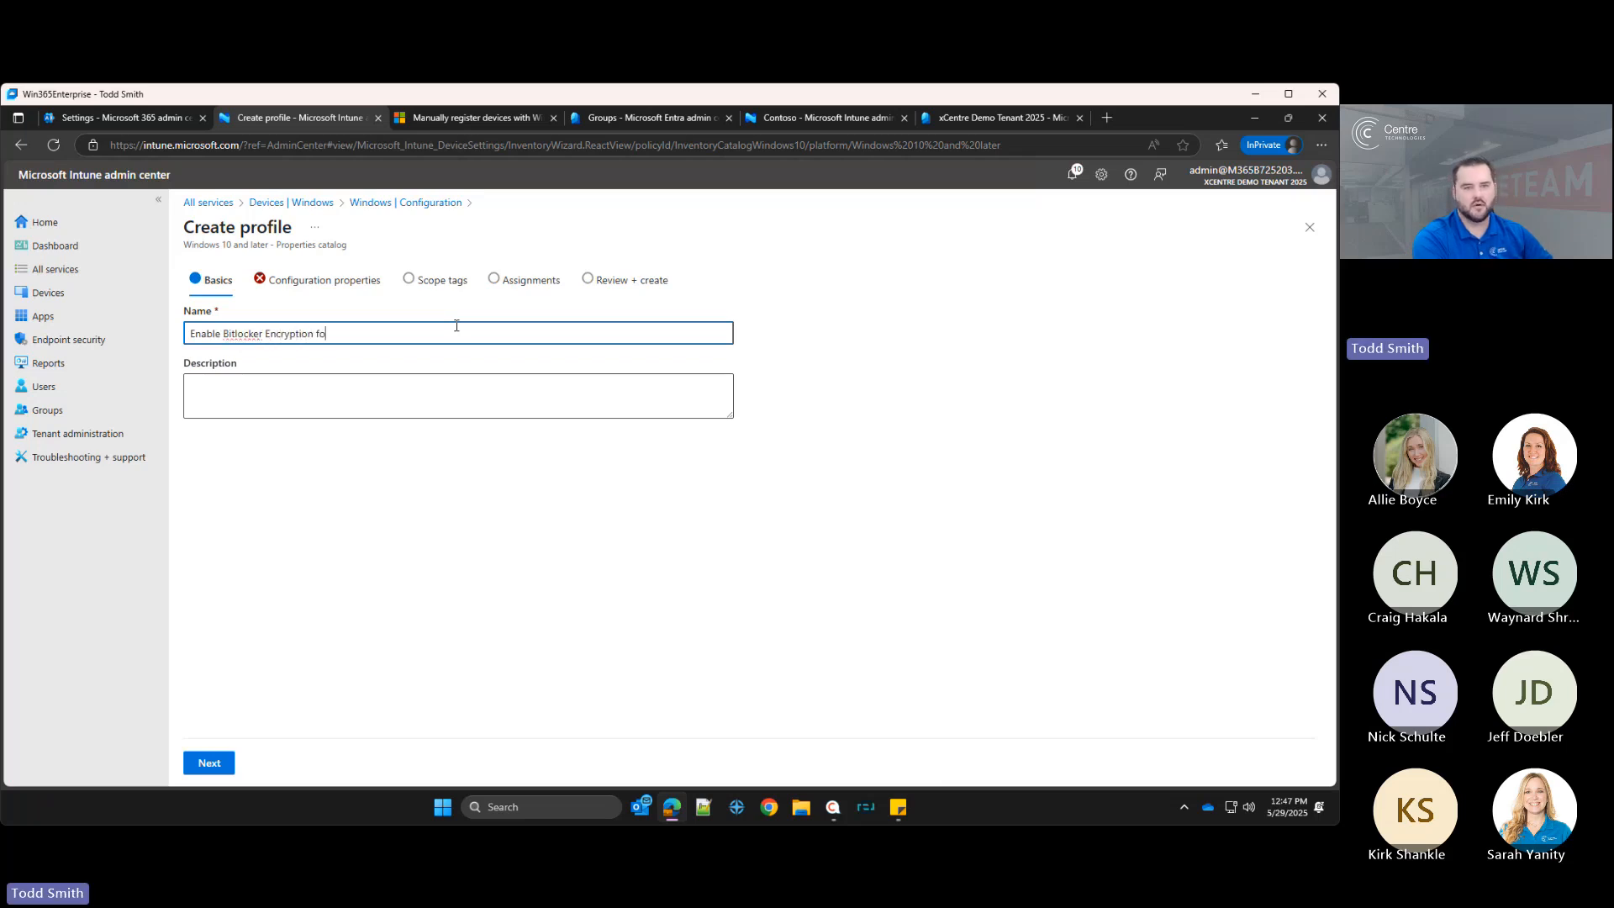
{"action": "type", "text": "r OS Drive"}
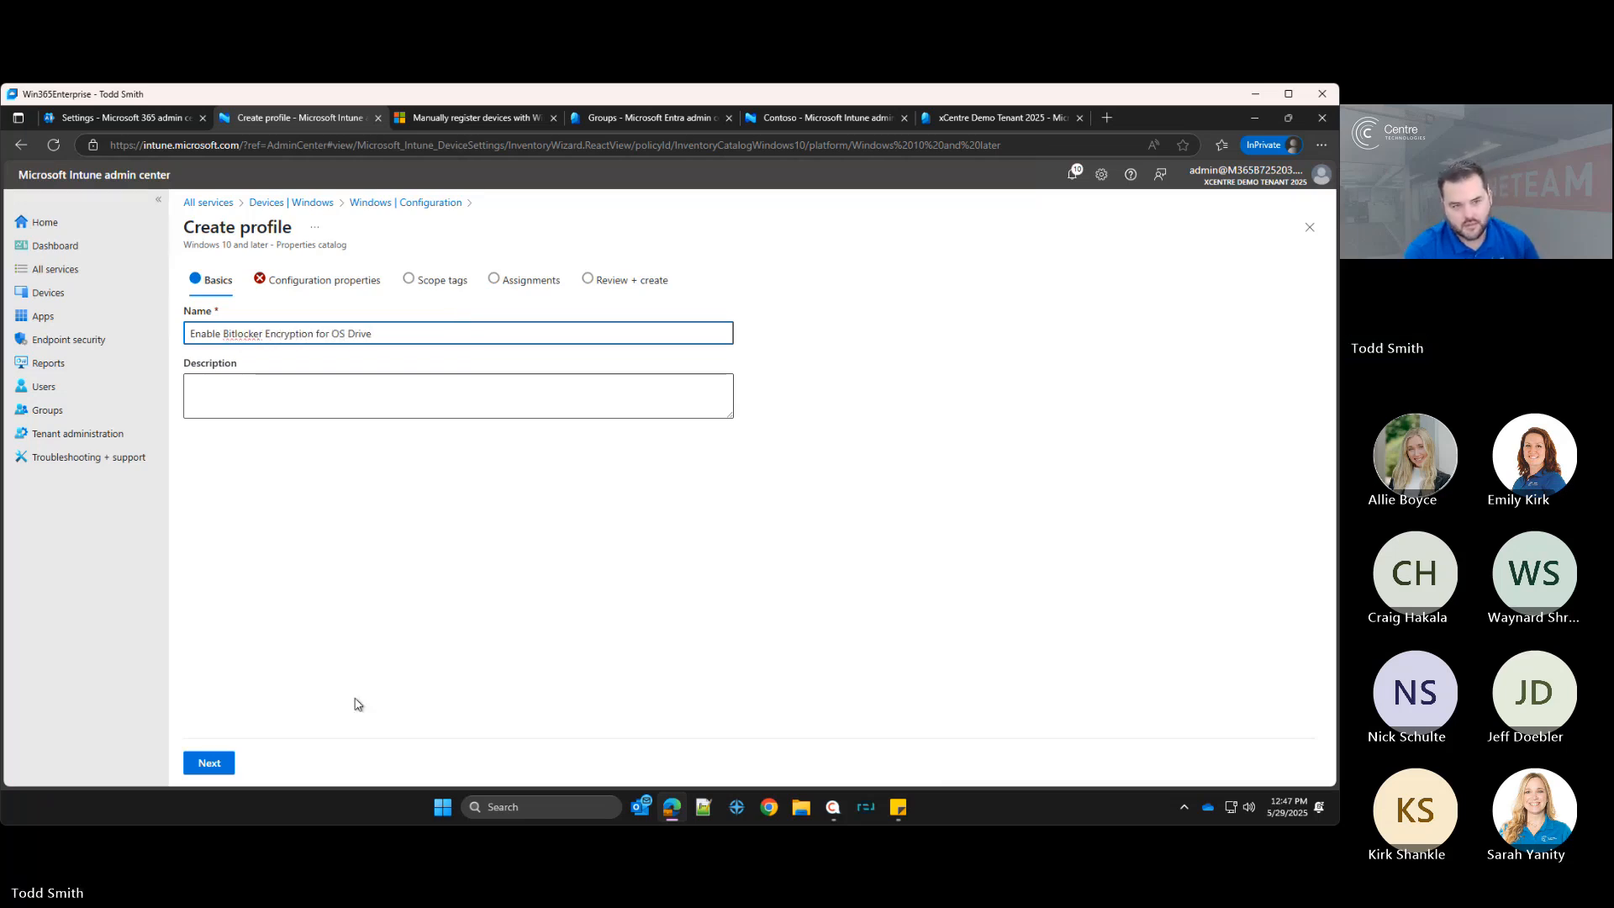
{"action": "left_click", "coordinate": [220, 764]}
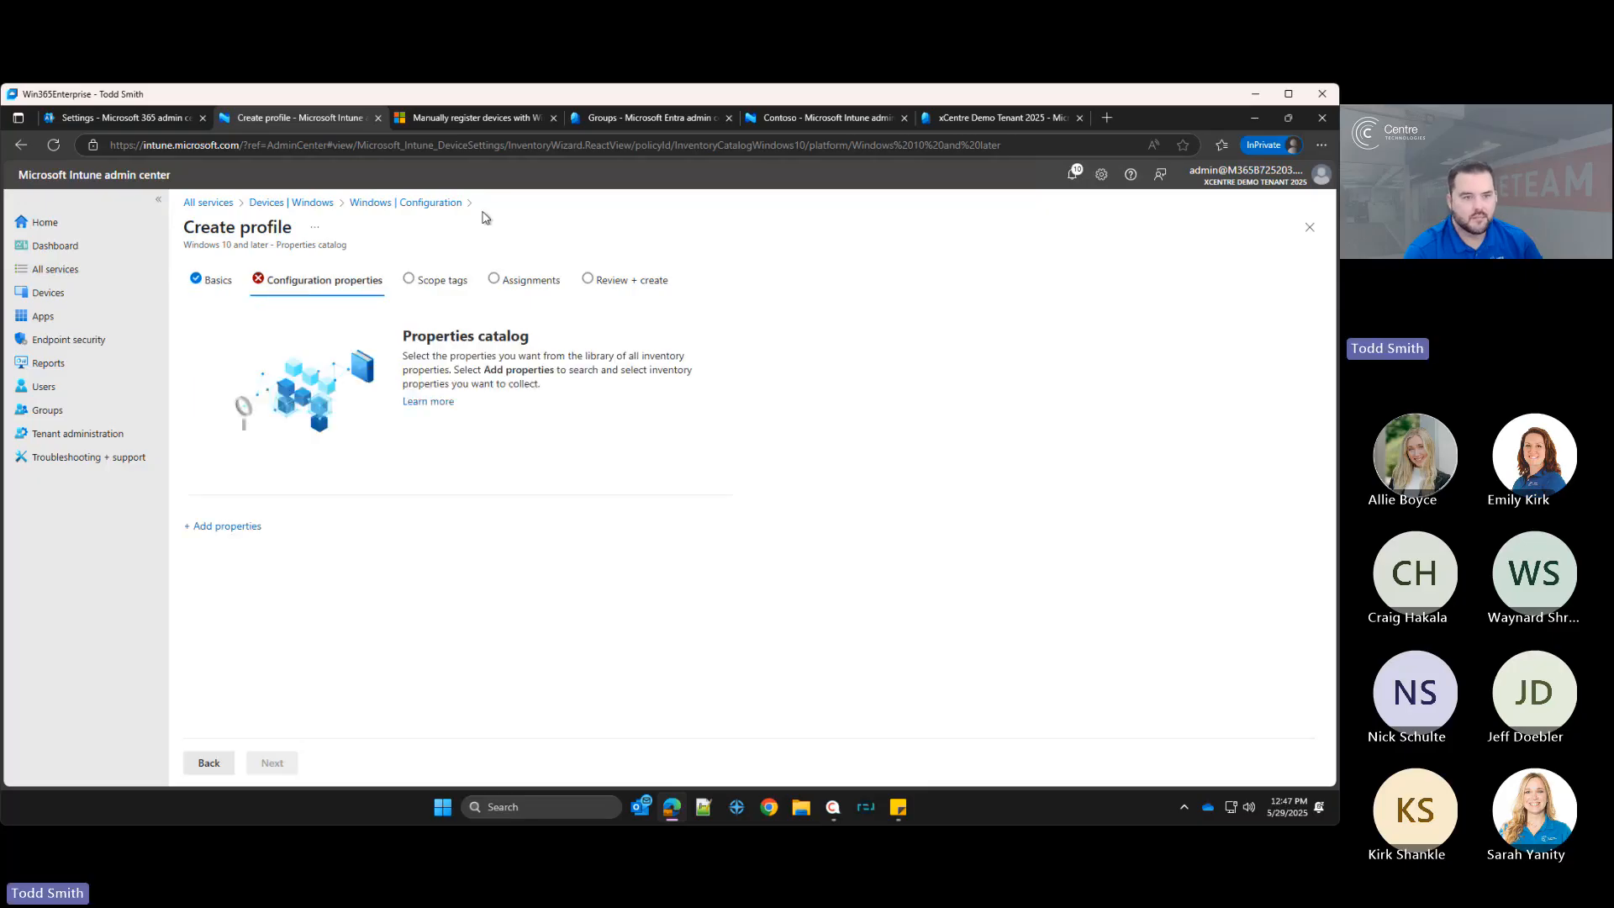
Step: Search the properties picker for bitlocker, encryption and windows properties, close it, and go back to the basics
{"action": "left_click", "coordinate": [227, 526]}
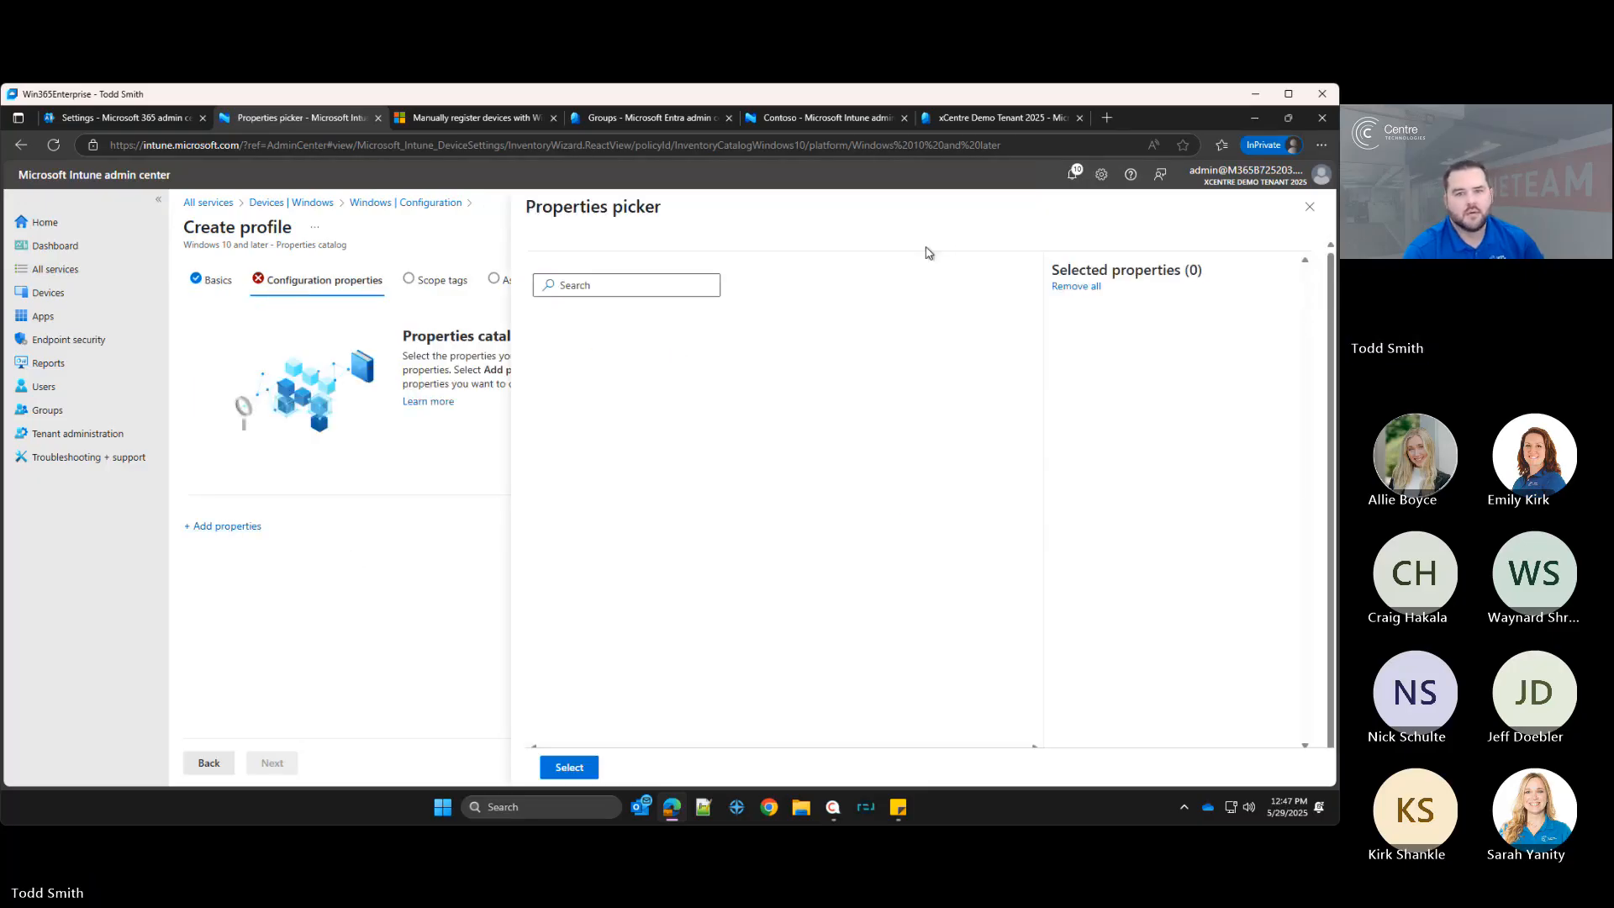
{"action": "type", "text": "bitlocker"}
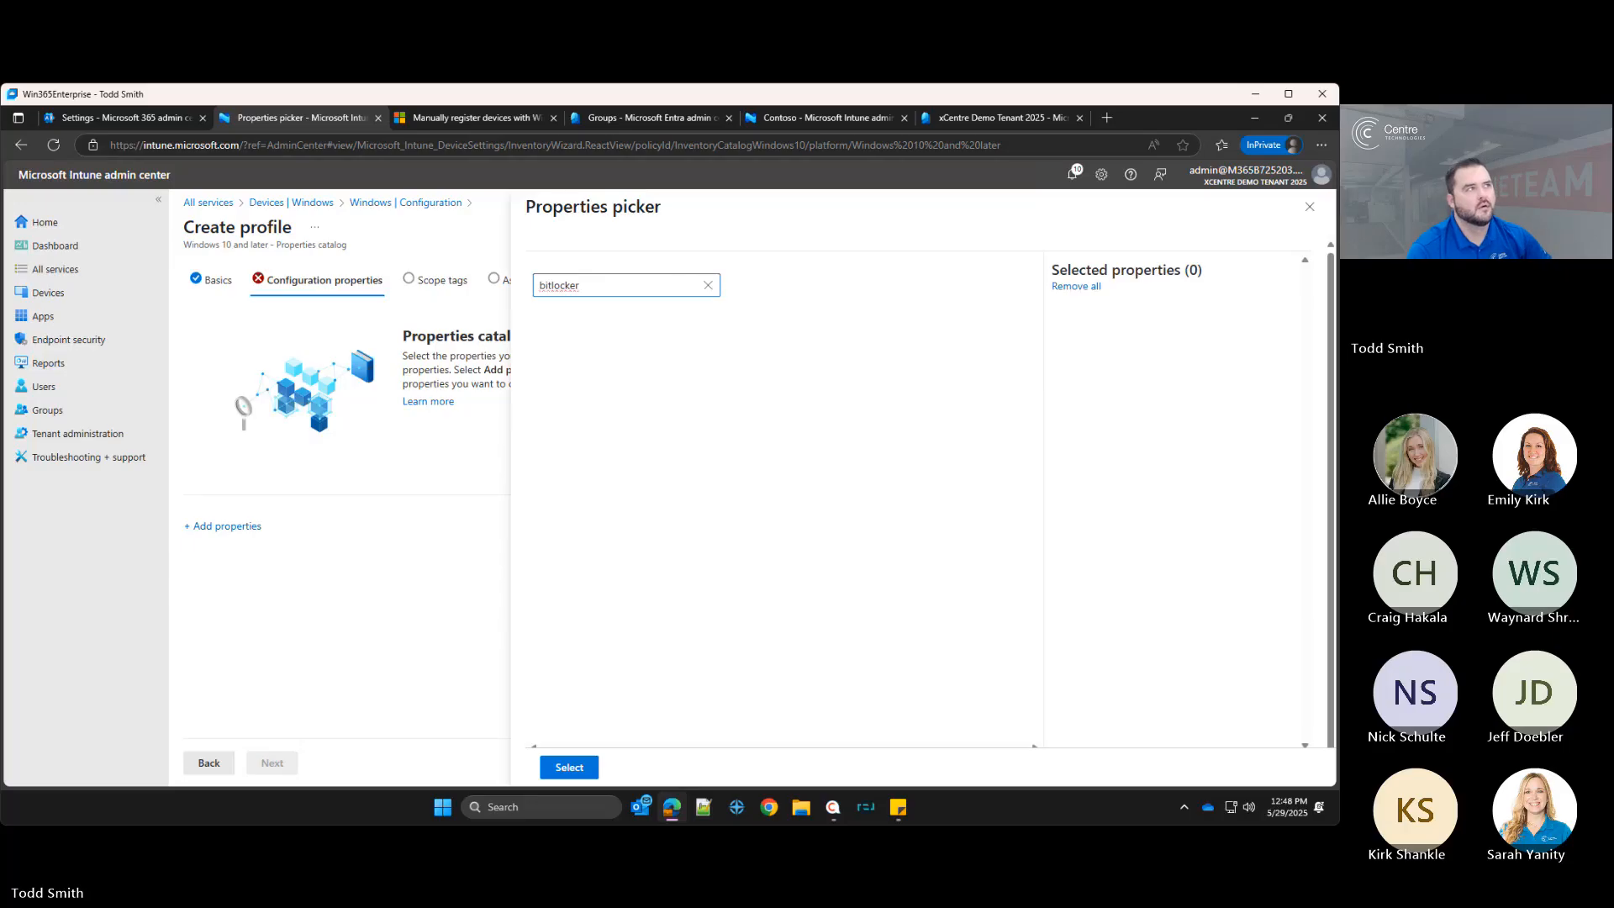
{"action": "double_click", "coordinate": [598, 283]}
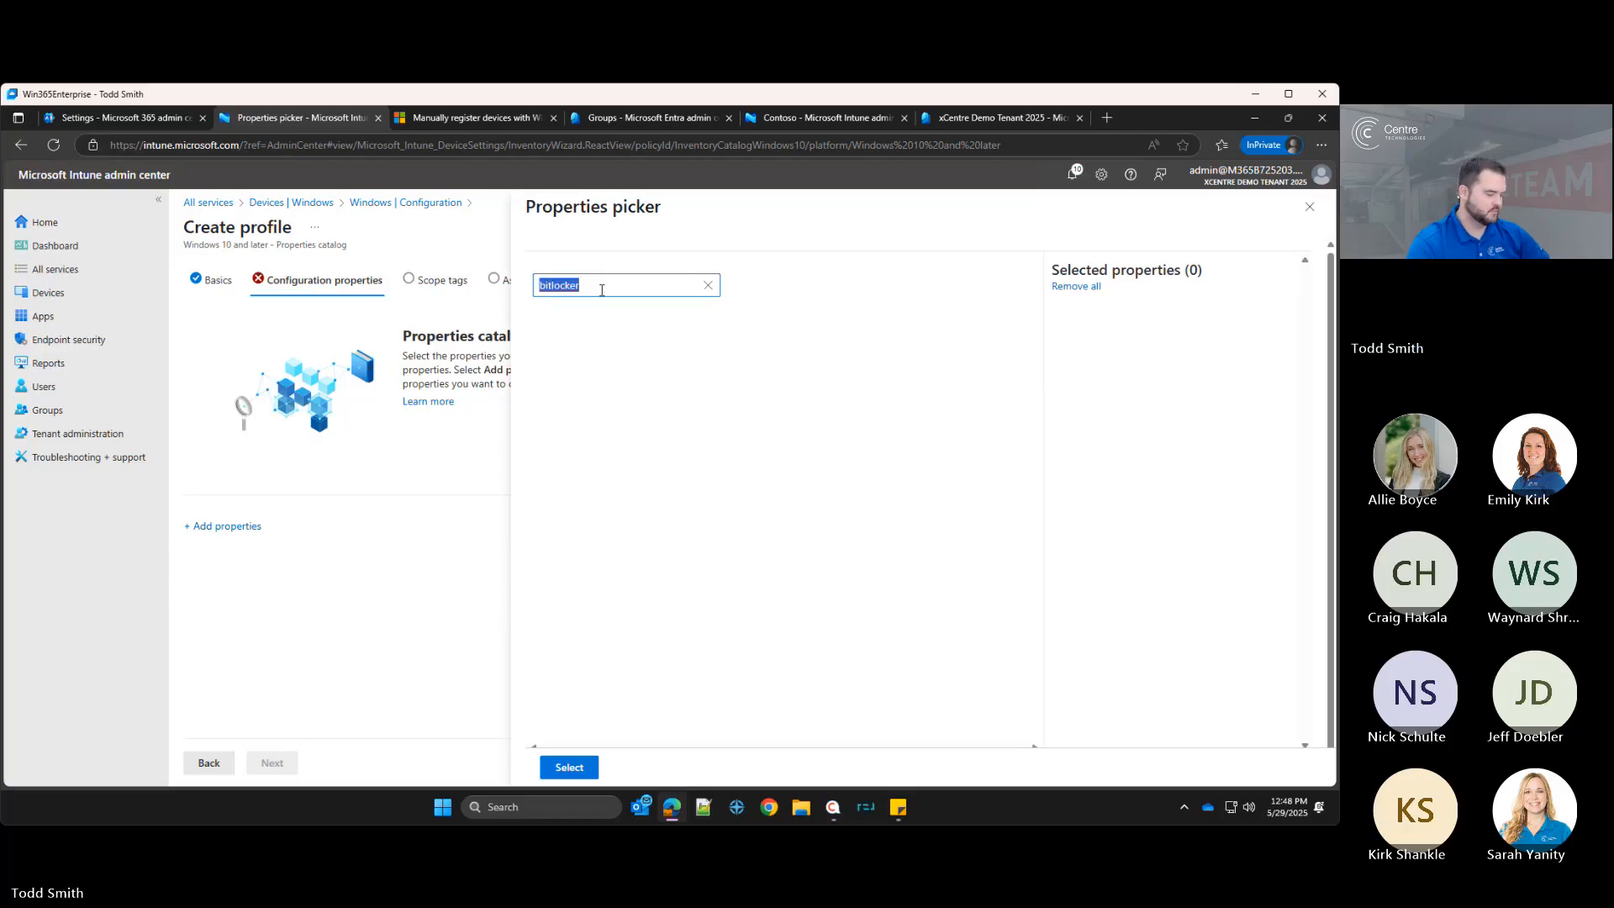
{"action": "type", "text": "encryption"}
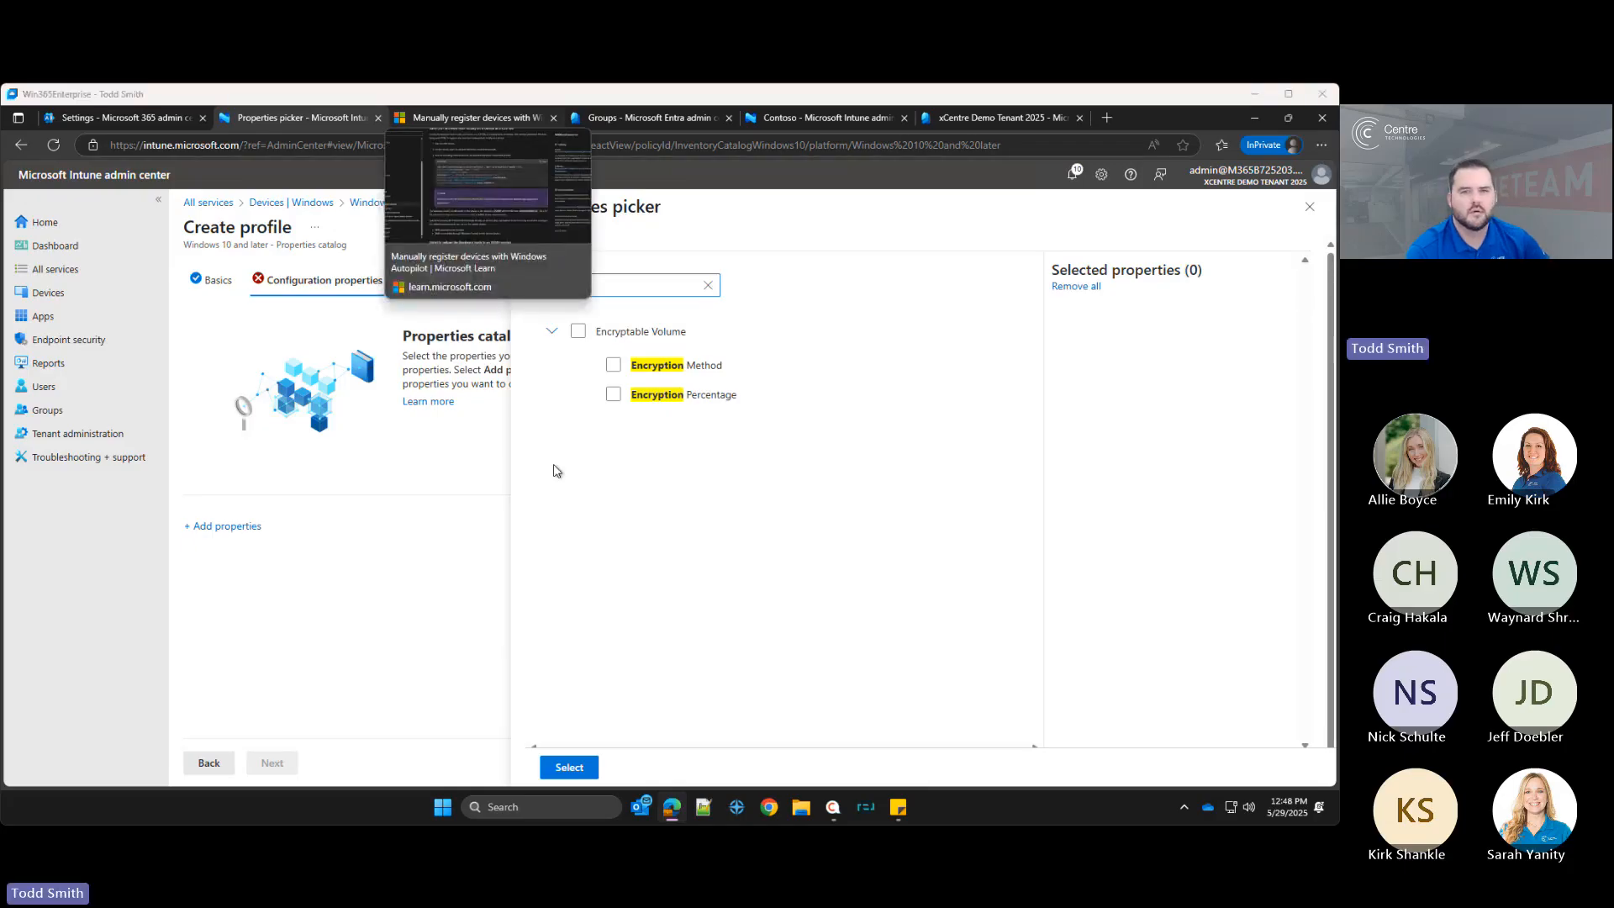
{"action": "double_click", "coordinate": [632, 280]}
{"action": "type", "text": "windows e"}
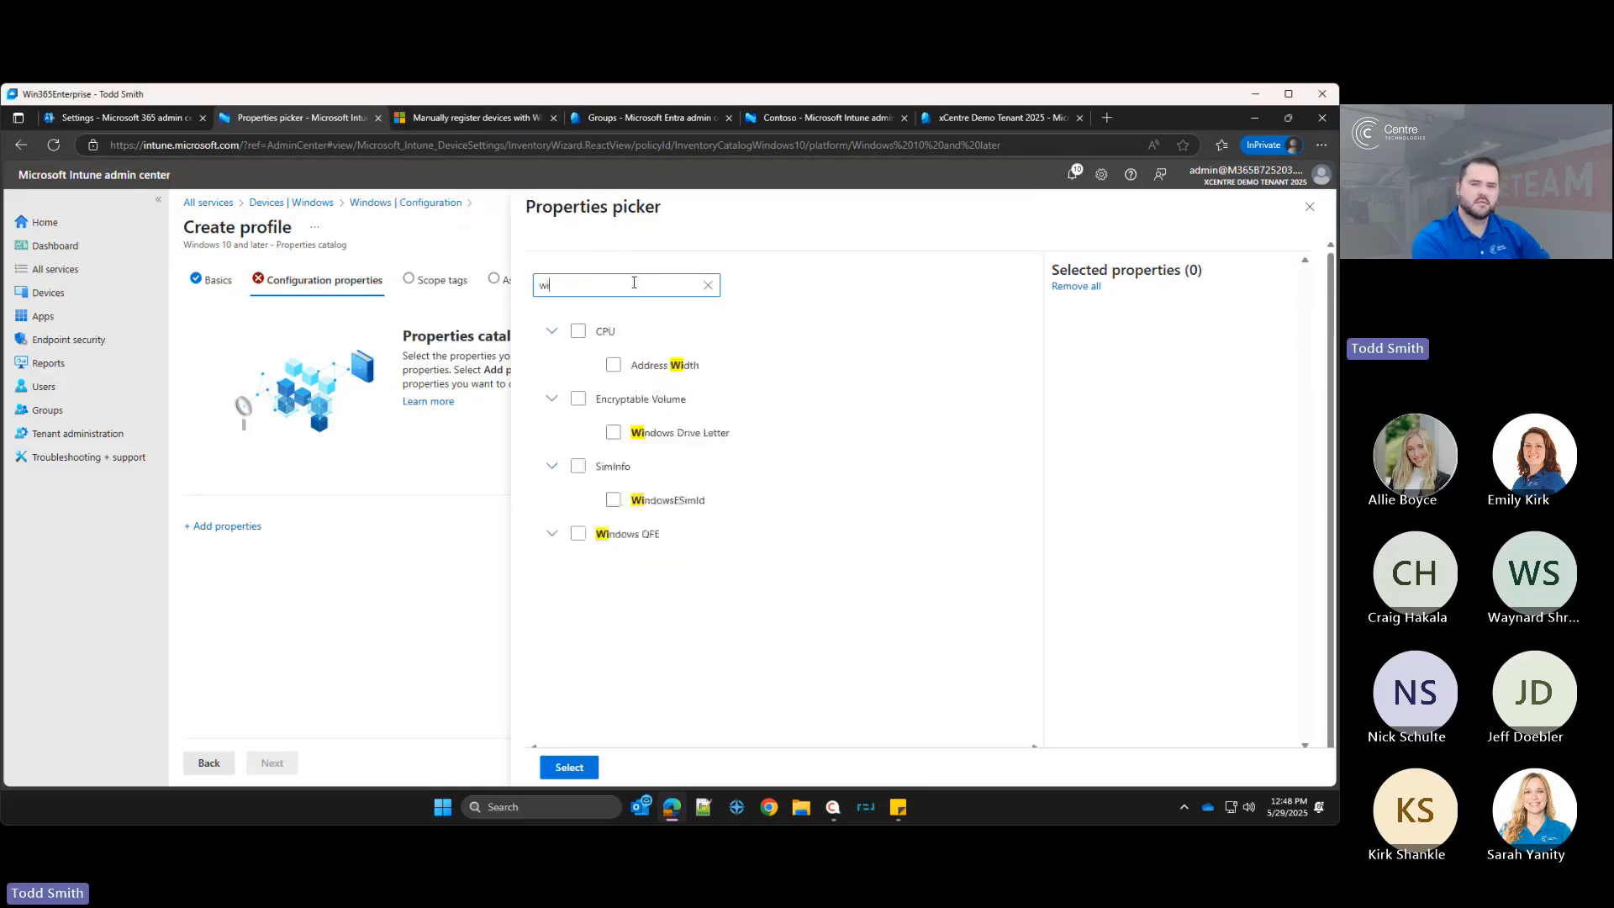
{"action": "key", "text": "BackSpace"}
{"action": "key", "text": "BackSpace"}
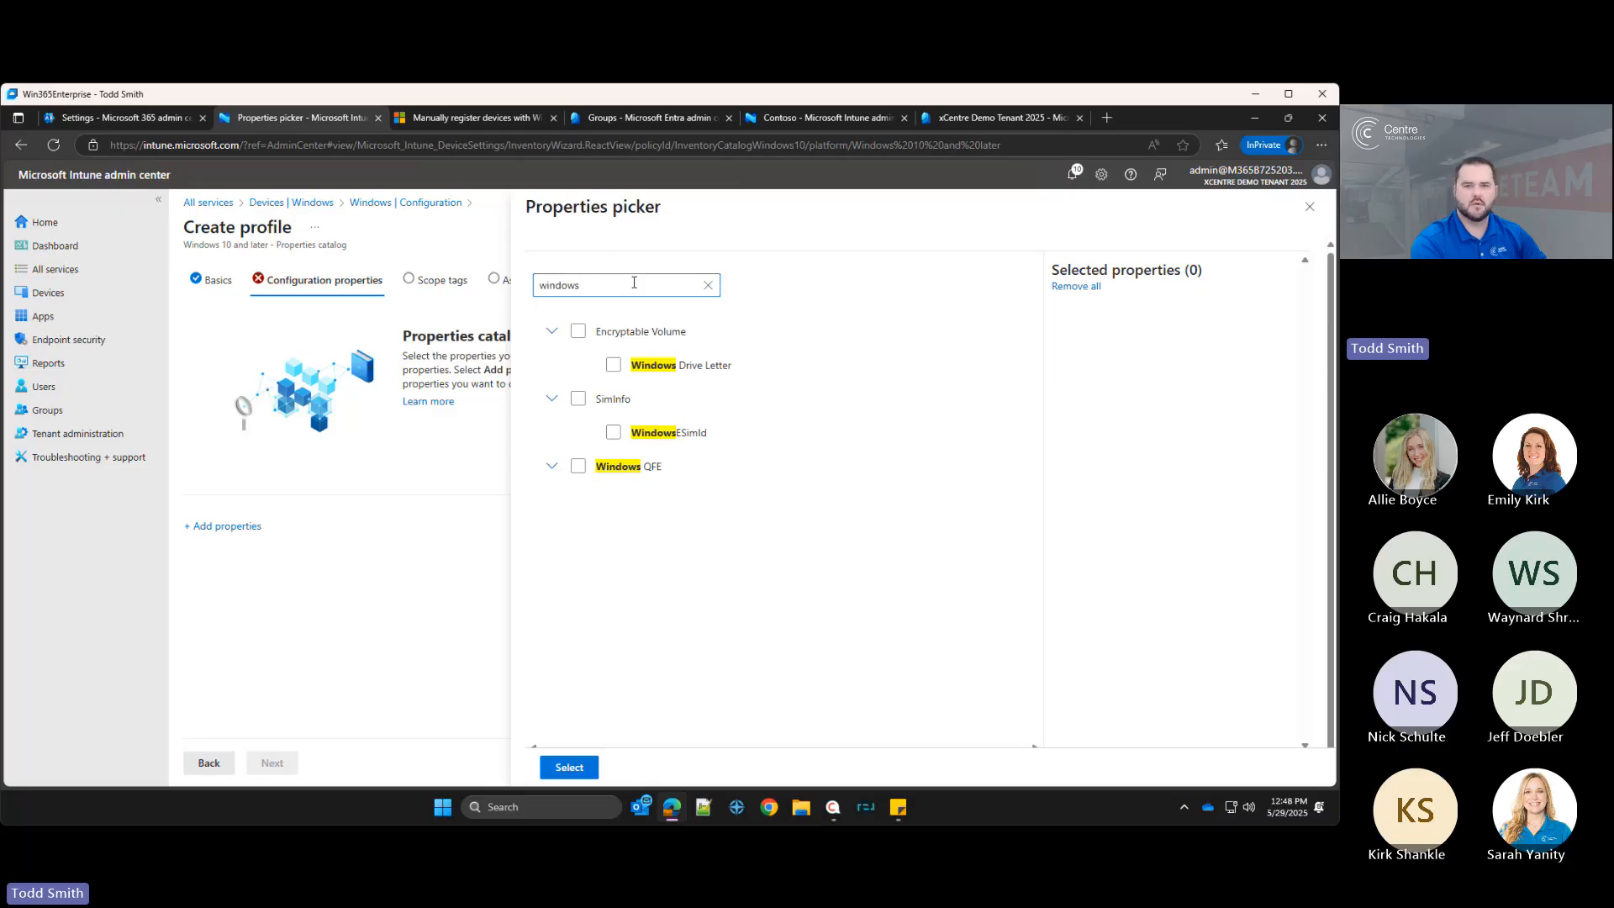
{"action": "left_click", "coordinate": [708, 285]}
{"action": "scroll", "coordinate": [916, 505], "scroll_direction": "down", "scroll_amount": 2}
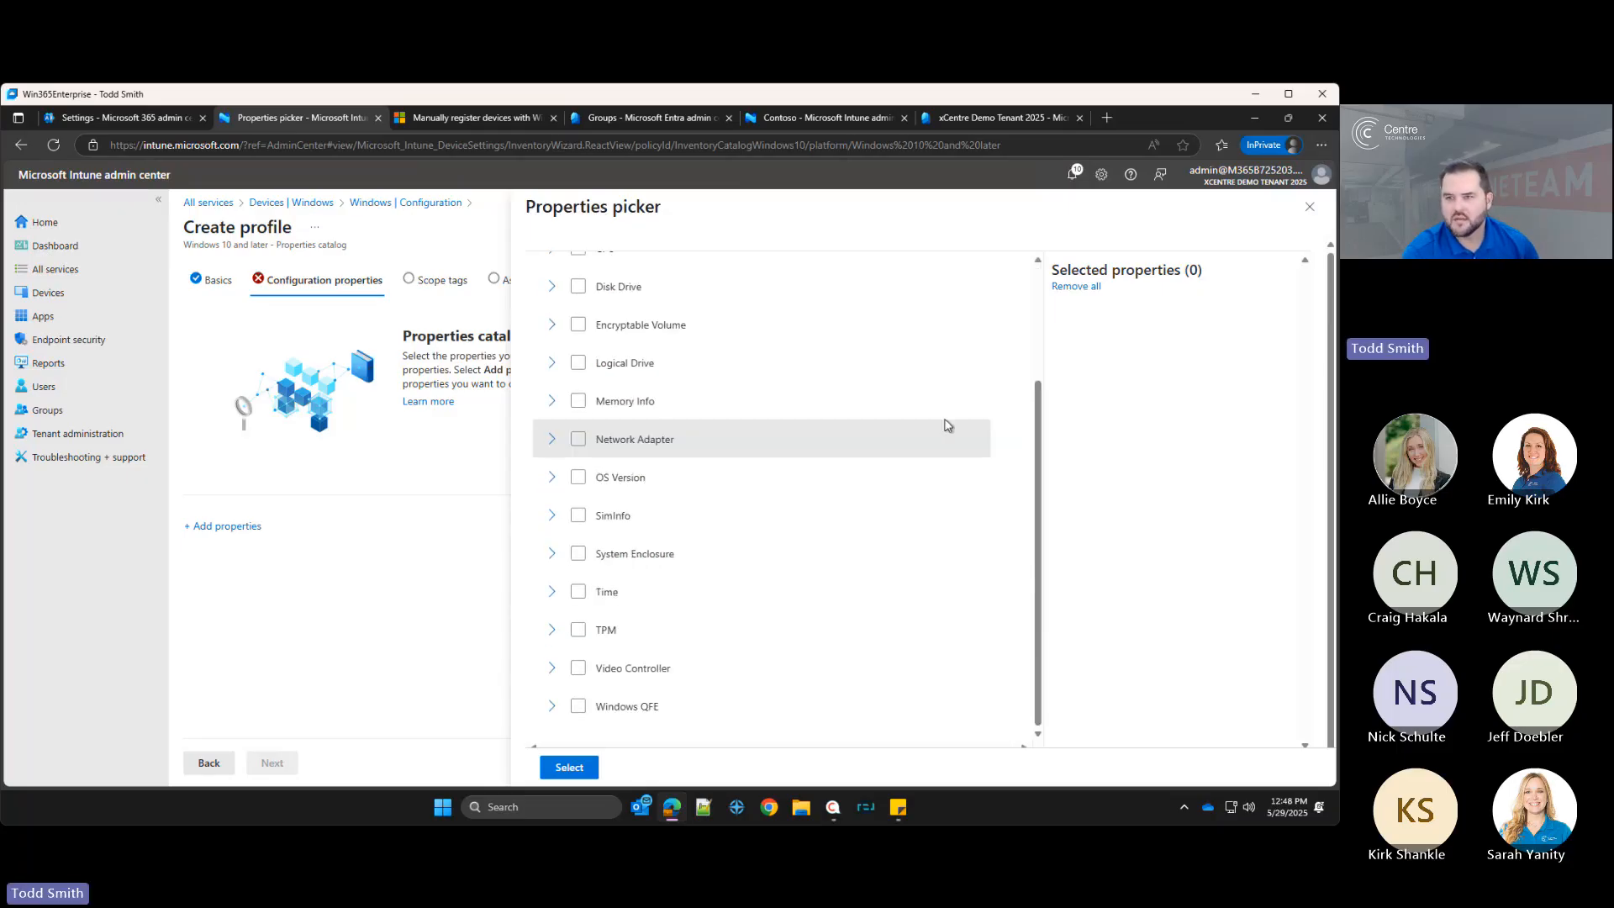
{"action": "left_click", "coordinate": [1309, 206]}
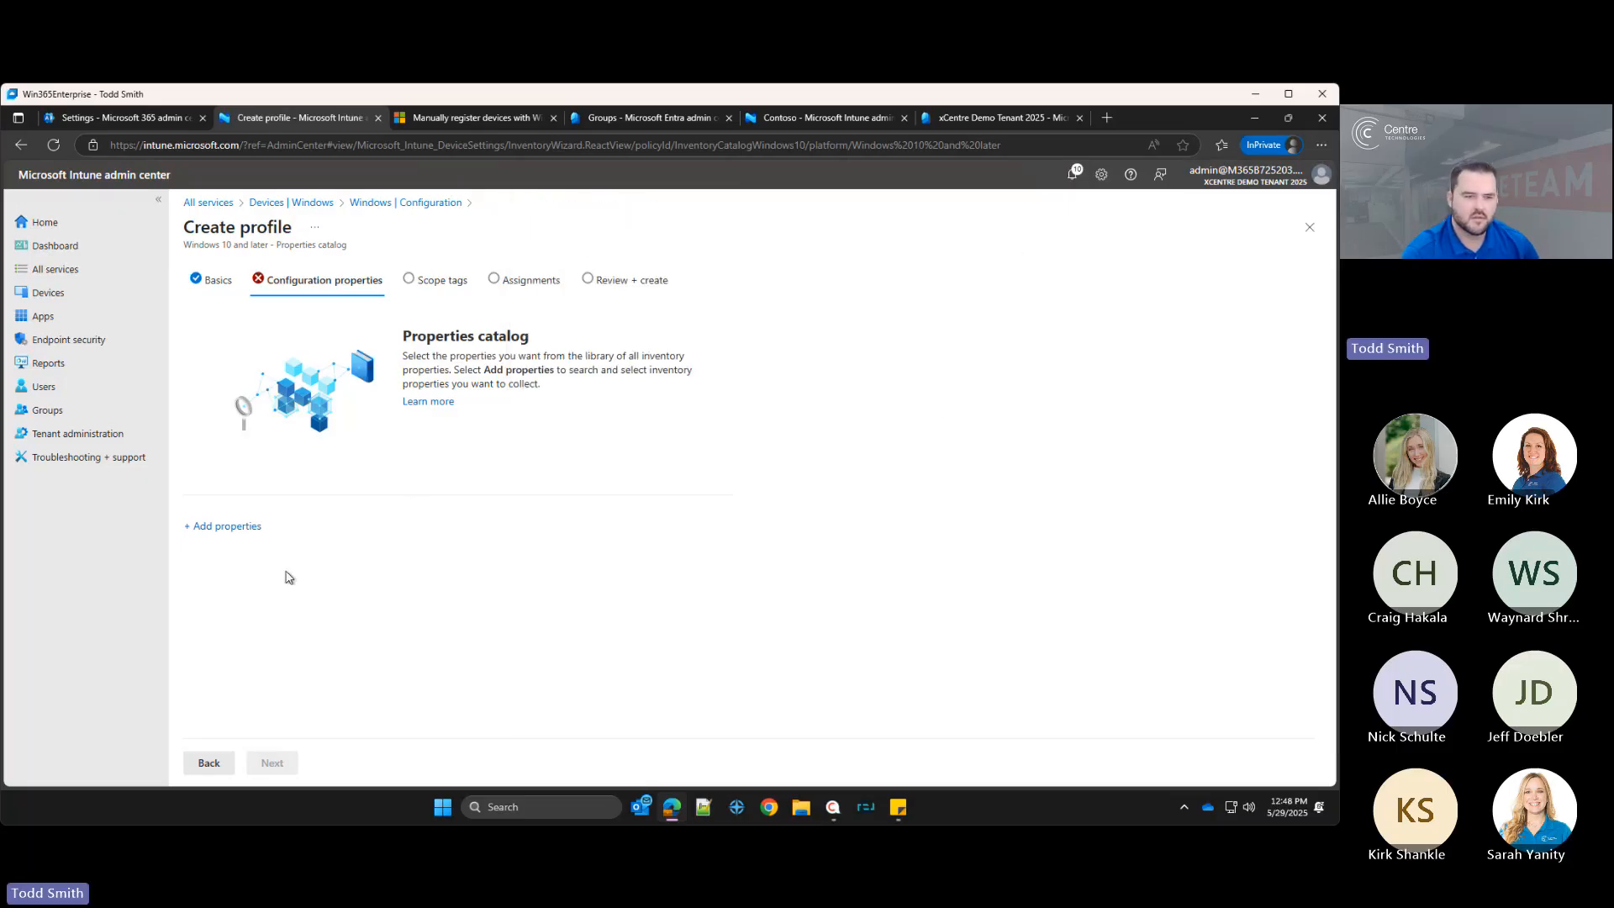
{"action": "left_click", "coordinate": [220, 761]}
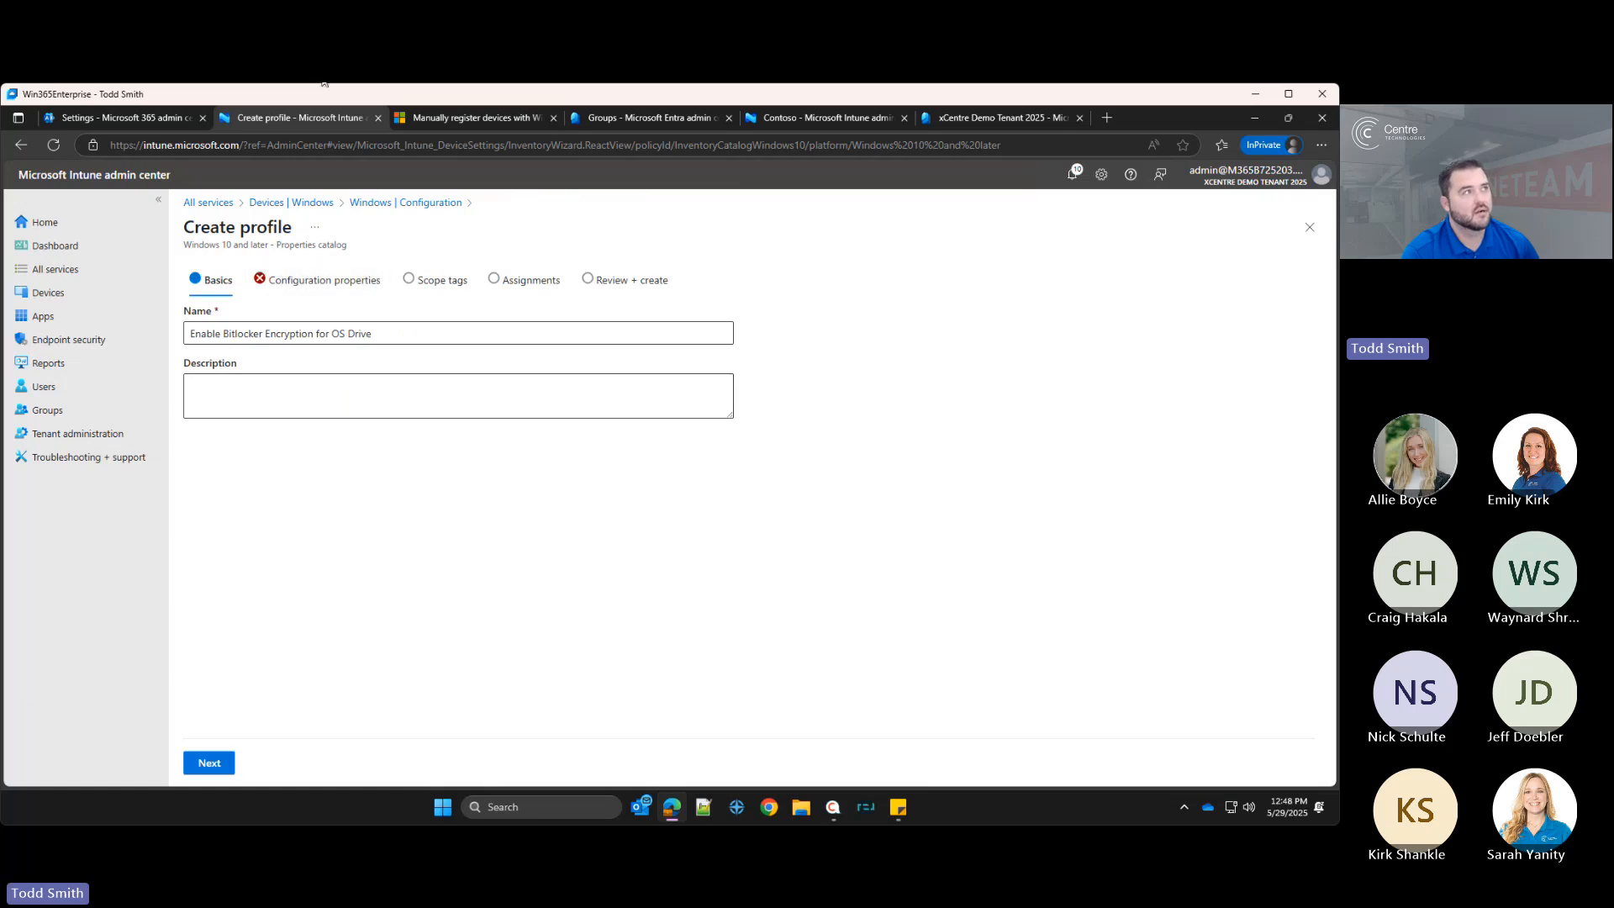
Step: Start another Windows 10 and later configuration profile from the Windows configuration policies, choosing the Templates profile type
{"action": "left_click", "coordinate": [321, 203]}
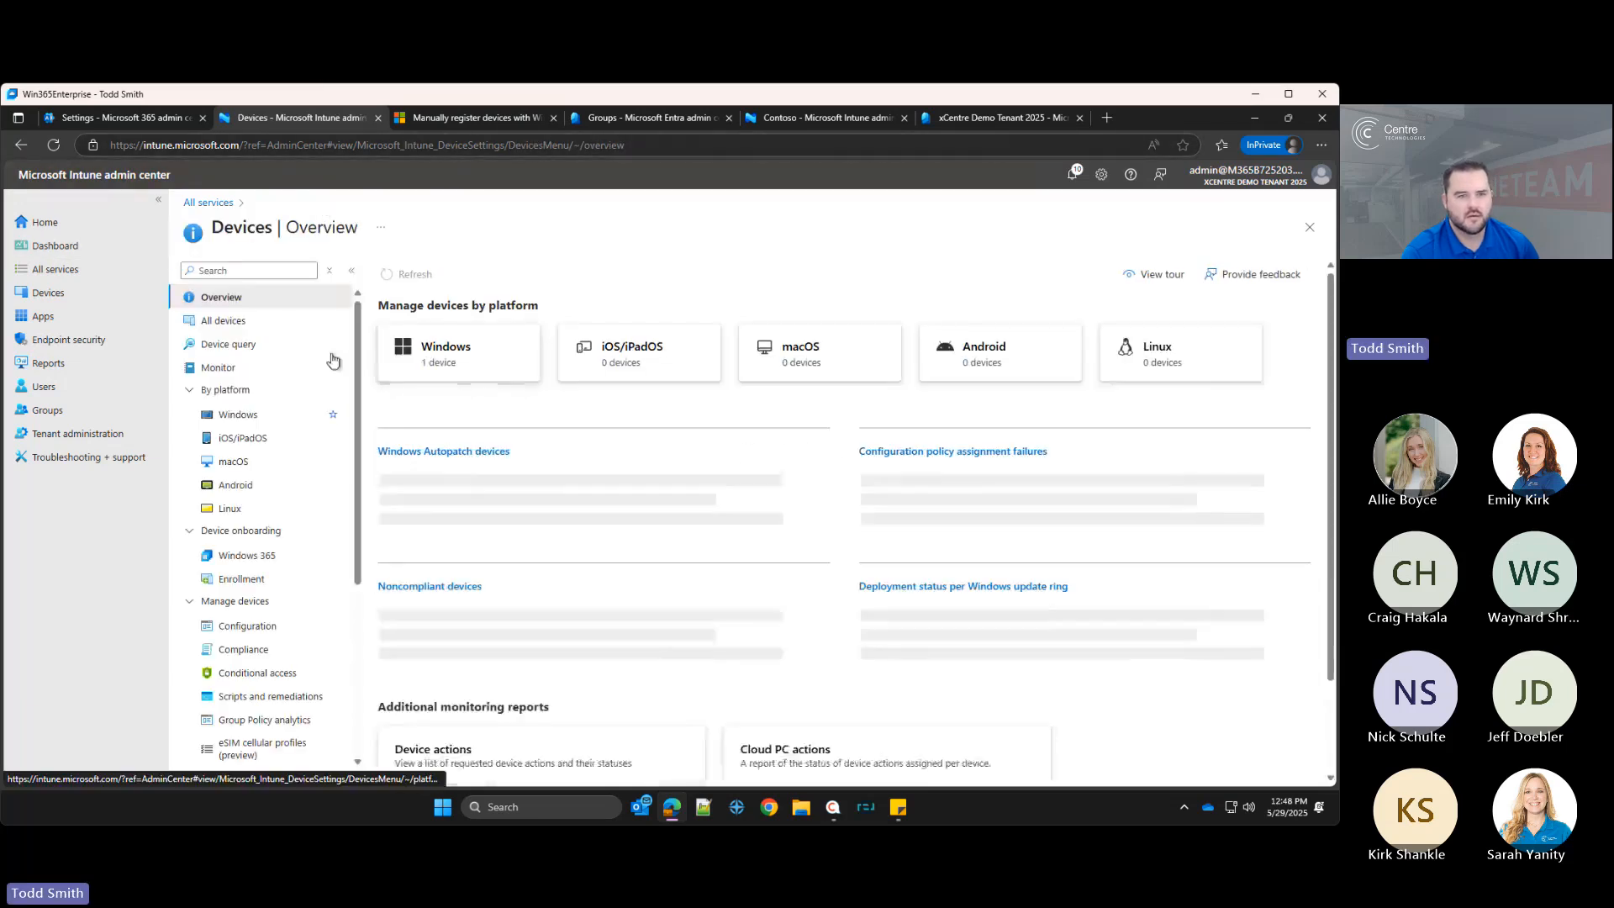
{"action": "left_click", "coordinate": [309, 418]}
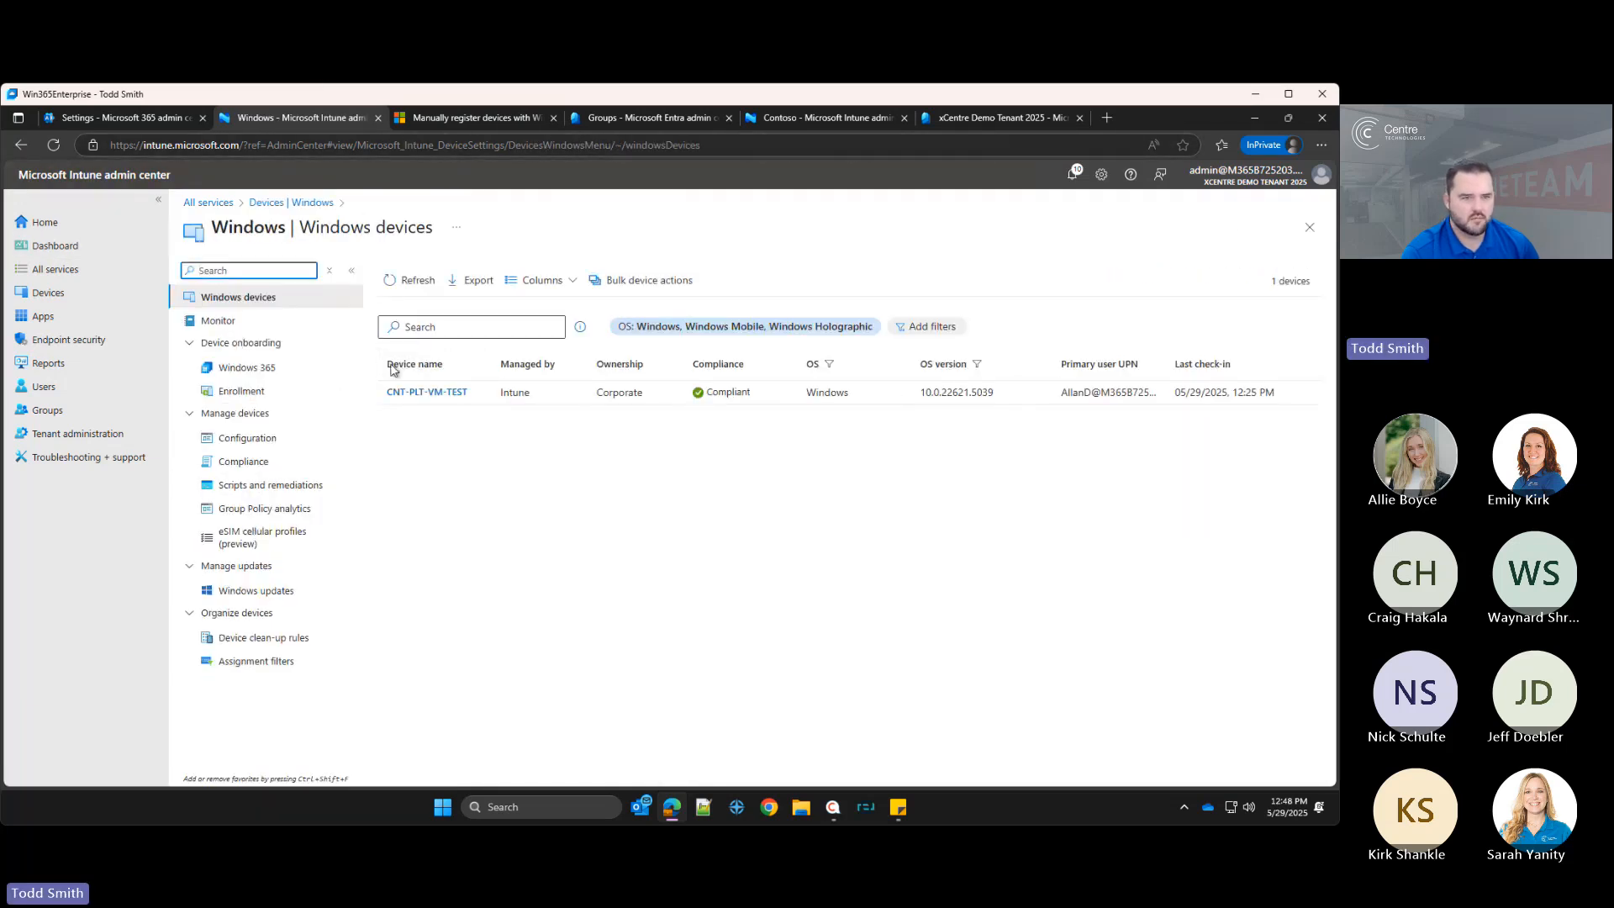
{"action": "left_click", "coordinate": [245, 438]}
{"action": "left_click", "coordinate": [423, 333]}
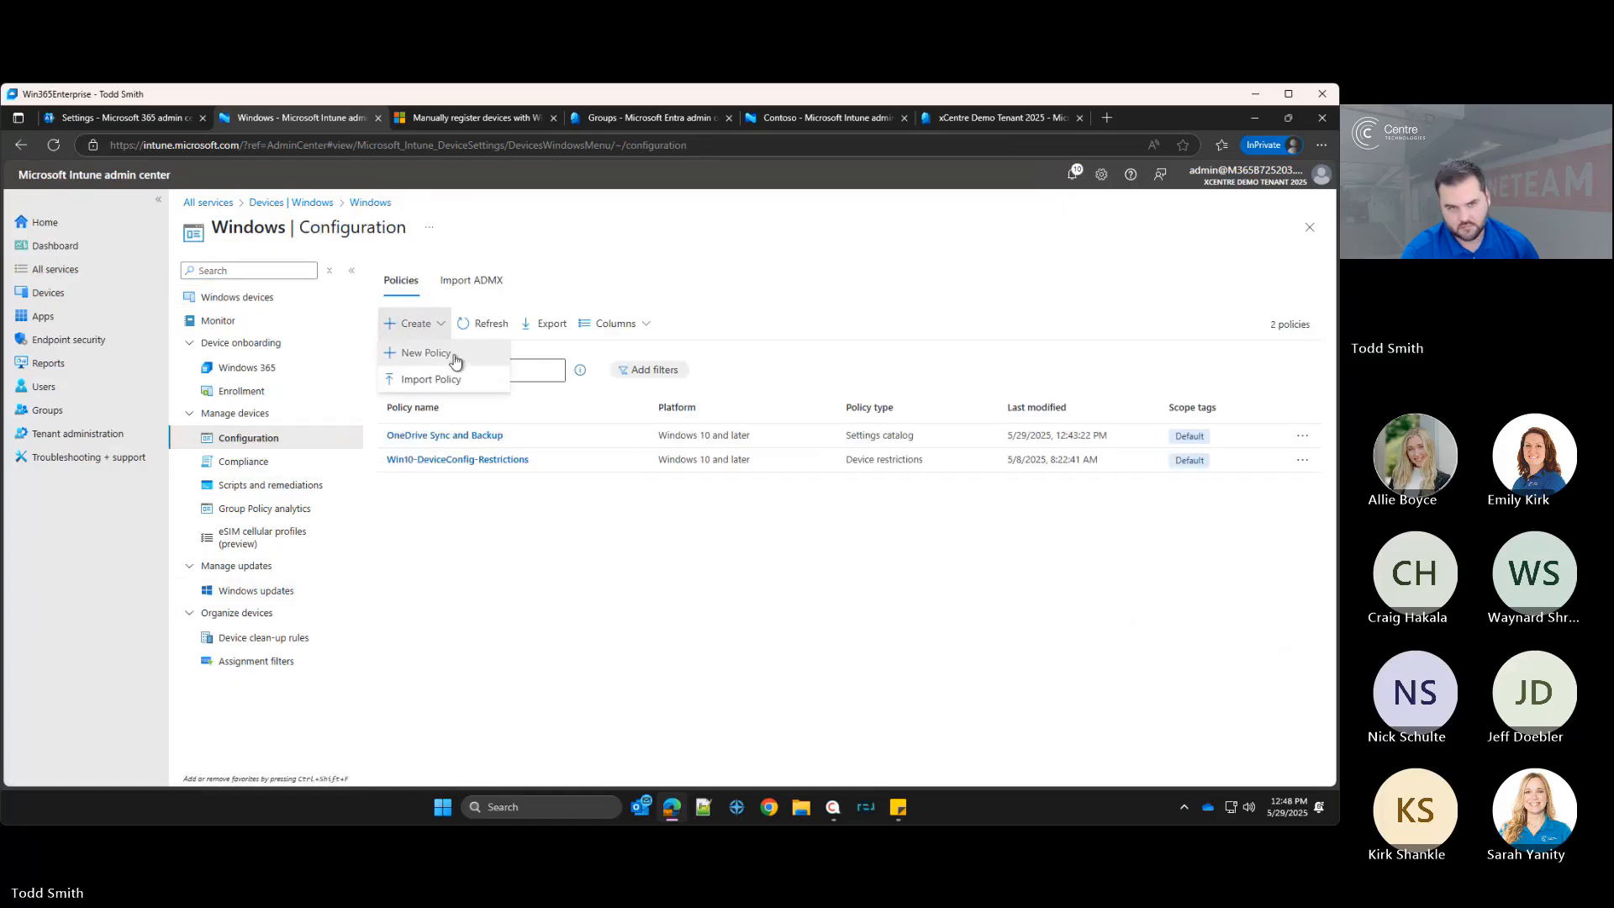
{"action": "left_click", "coordinate": [450, 356]}
{"action": "left_click", "coordinate": [1063, 278]}
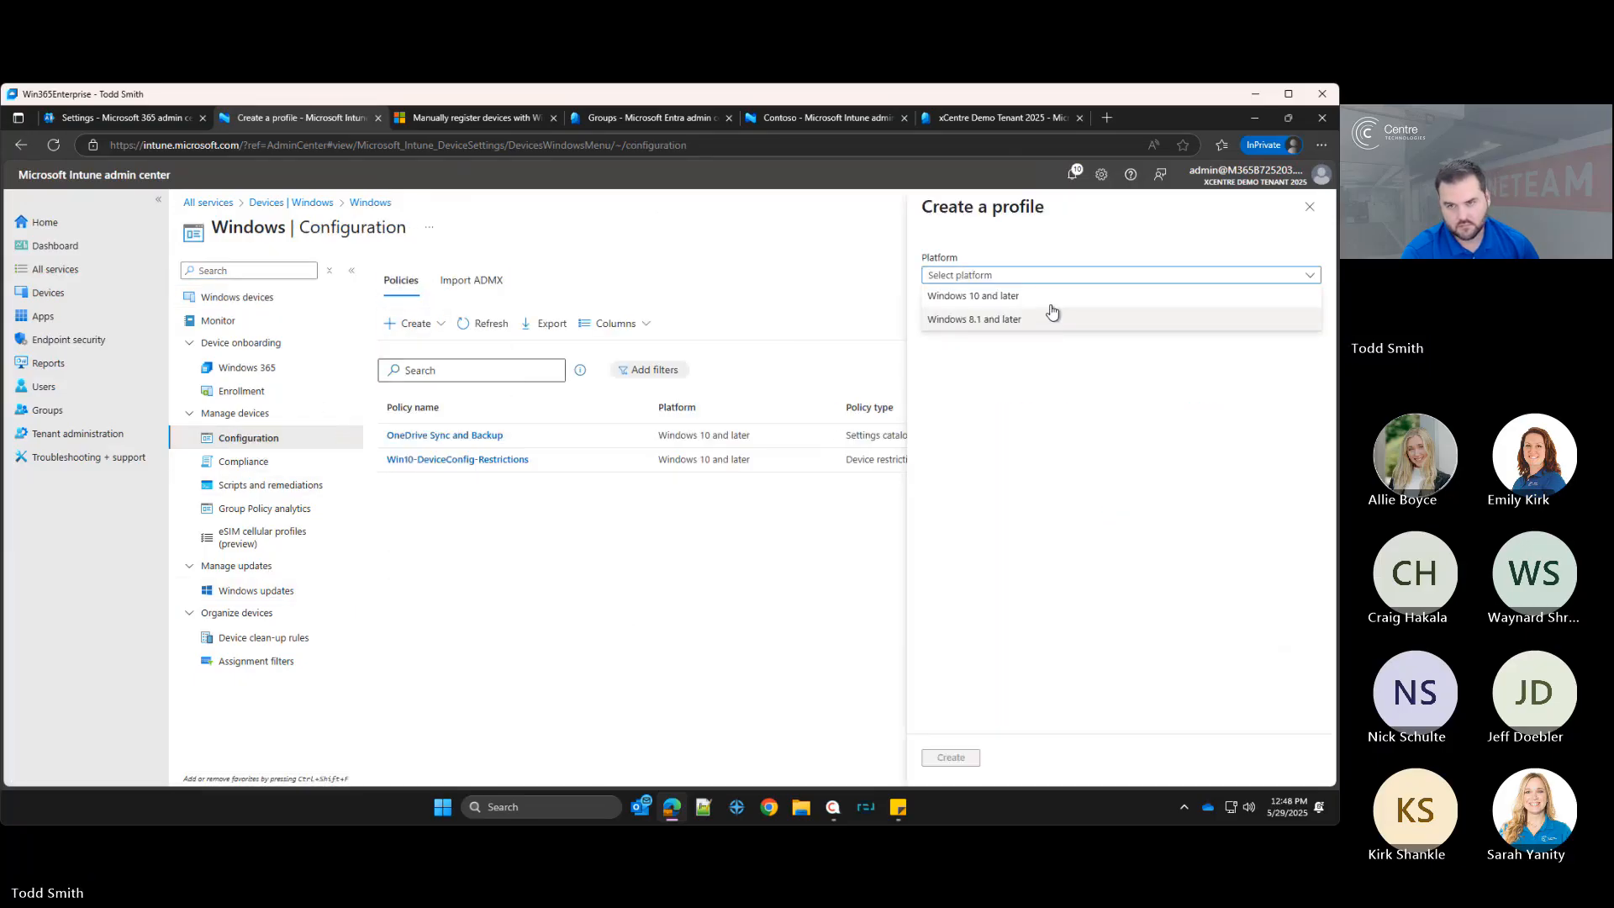
{"action": "left_click", "coordinate": [1042, 296]}
{"action": "left_click", "coordinate": [1024, 318]}
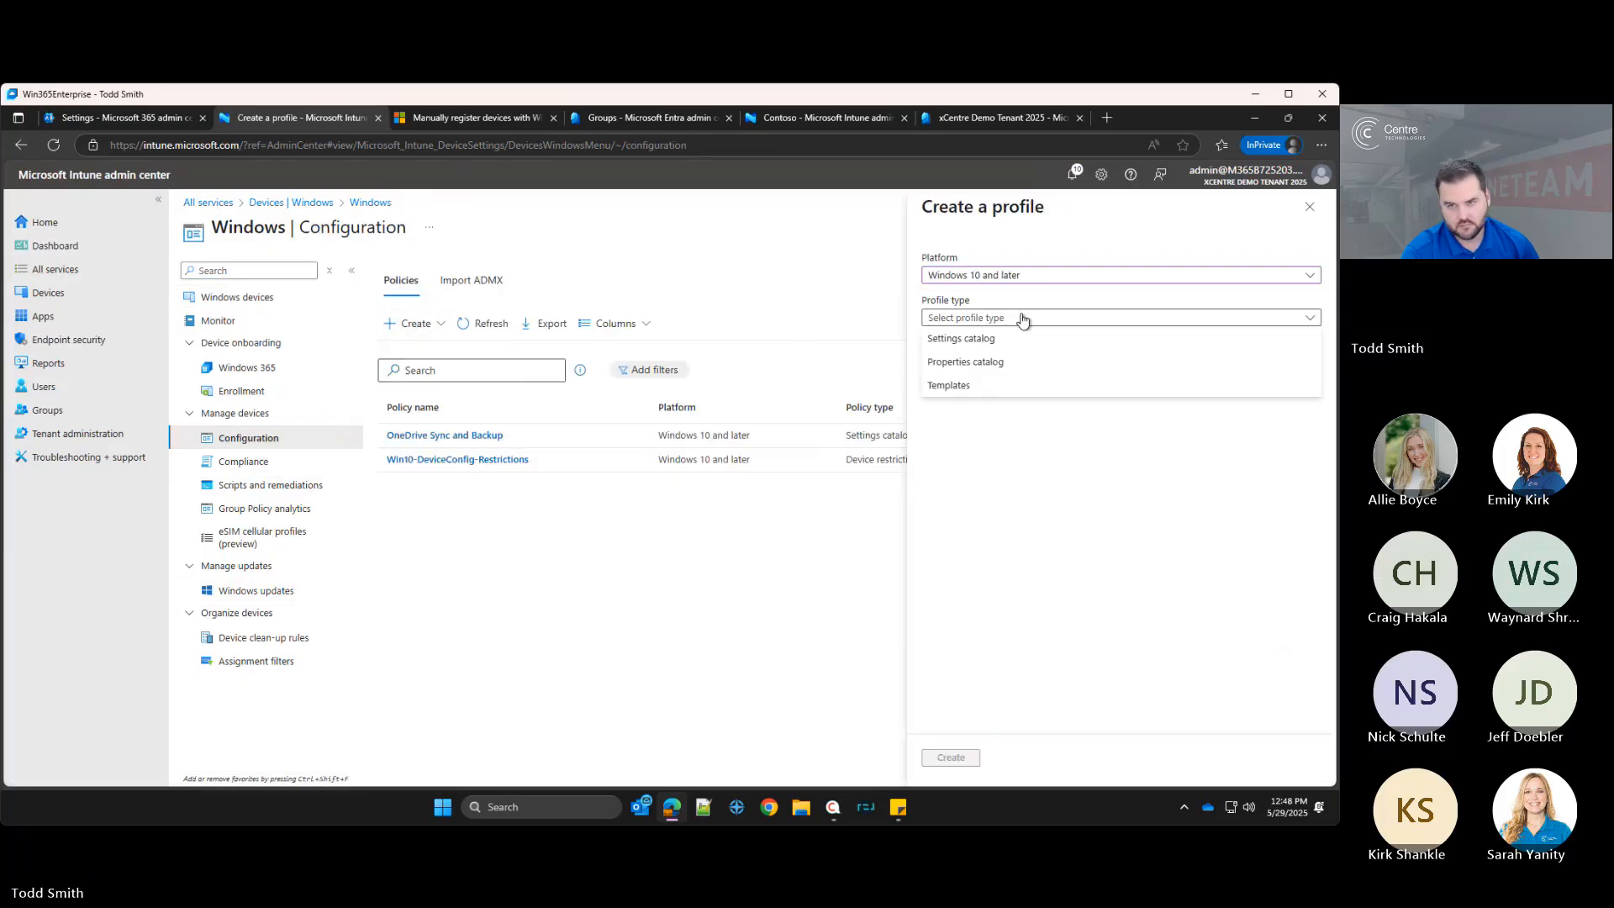
{"action": "left_click", "coordinate": [985, 389]}
Step: Search the profile templates for encryption and windows, then close the profile panel and discard the edits
{"action": "left_click", "coordinate": [975, 396]}
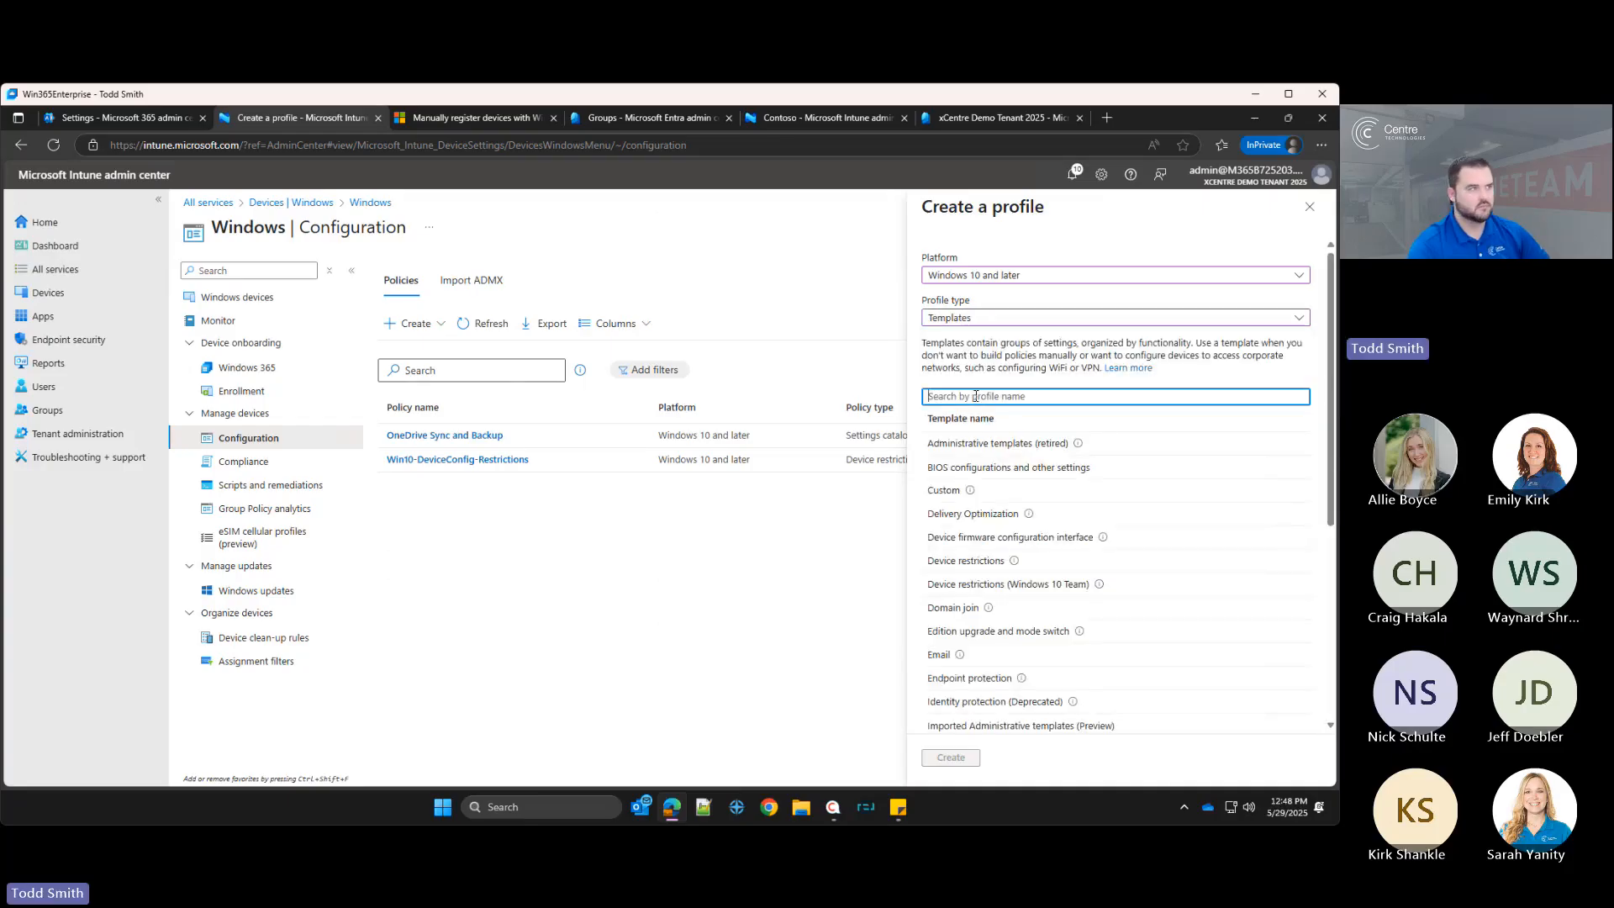
{"action": "type", "text": "enc"}
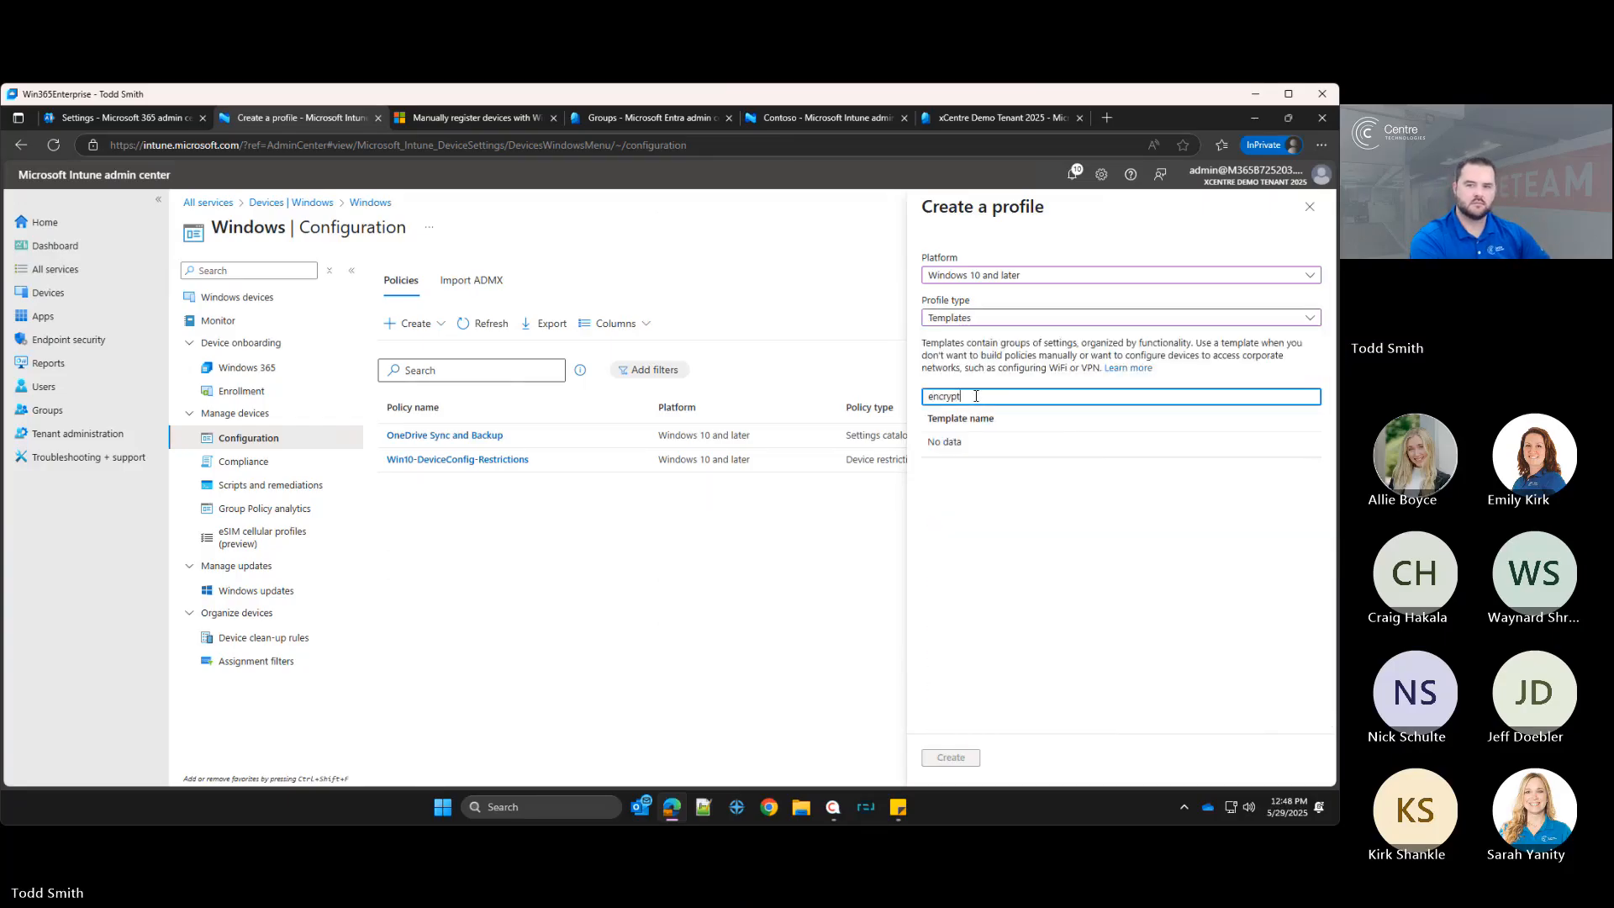
{"action": "type", "text": "rypwi"}
{"action": "key", "text": "BackSpace"}
{"action": "key", "text": "BackSpace"}
{"action": "key", "text": "BackSpace"}
{"action": "key", "text": "BackSpace"}
{"action": "key", "text": "BackSpace"}
{"action": "key", "text": "BackSpace"}
{"action": "key", "text": "BackSpace"}
{"action": "key", "text": "BackSpace"}
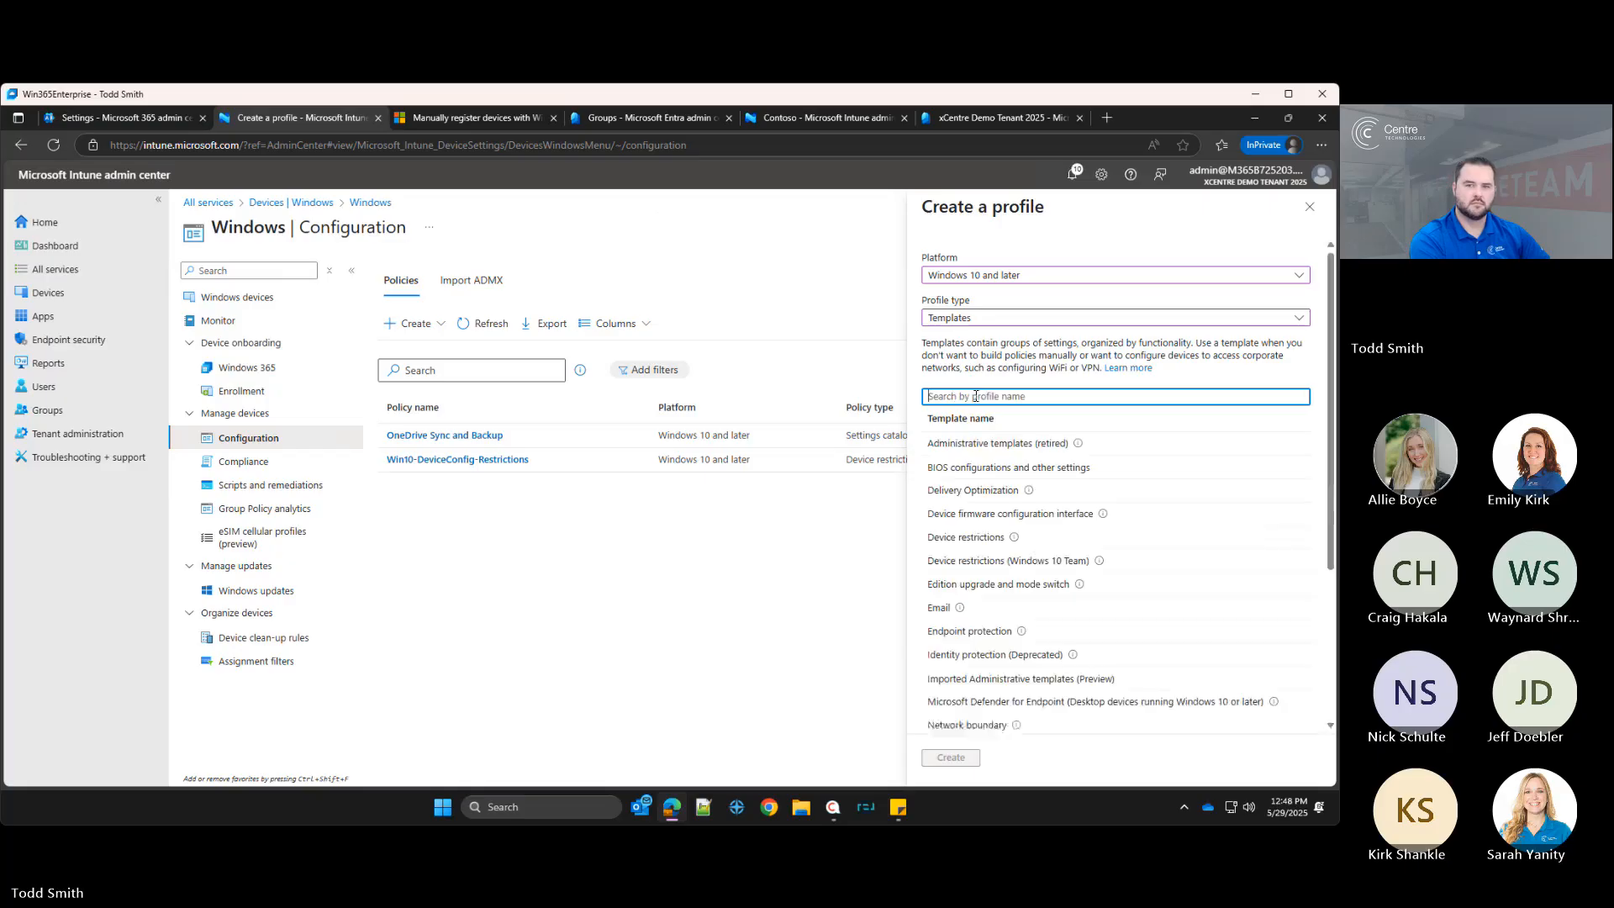
{"action": "type", "text": "winod"}
{"action": "key", "text": "BackSpace"}
{"action": "key", "text": "BackSpace"}
{"action": "key", "text": "BackSpace"}
{"action": "key", "text": "BackSpace"}
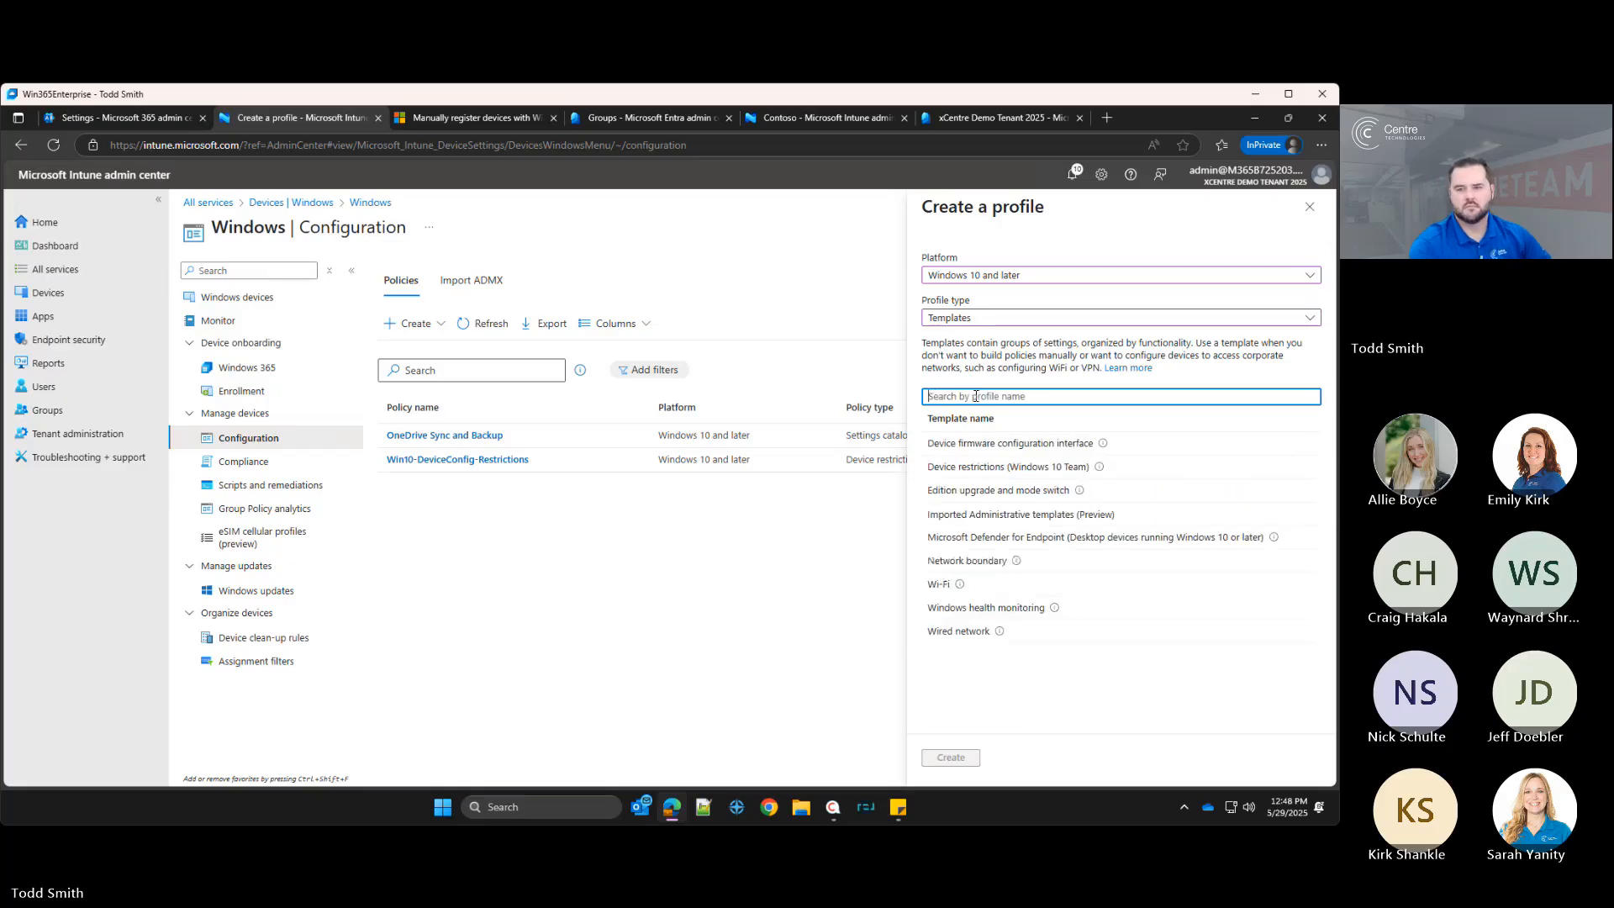
{"action": "left_click", "coordinate": [1308, 207]}
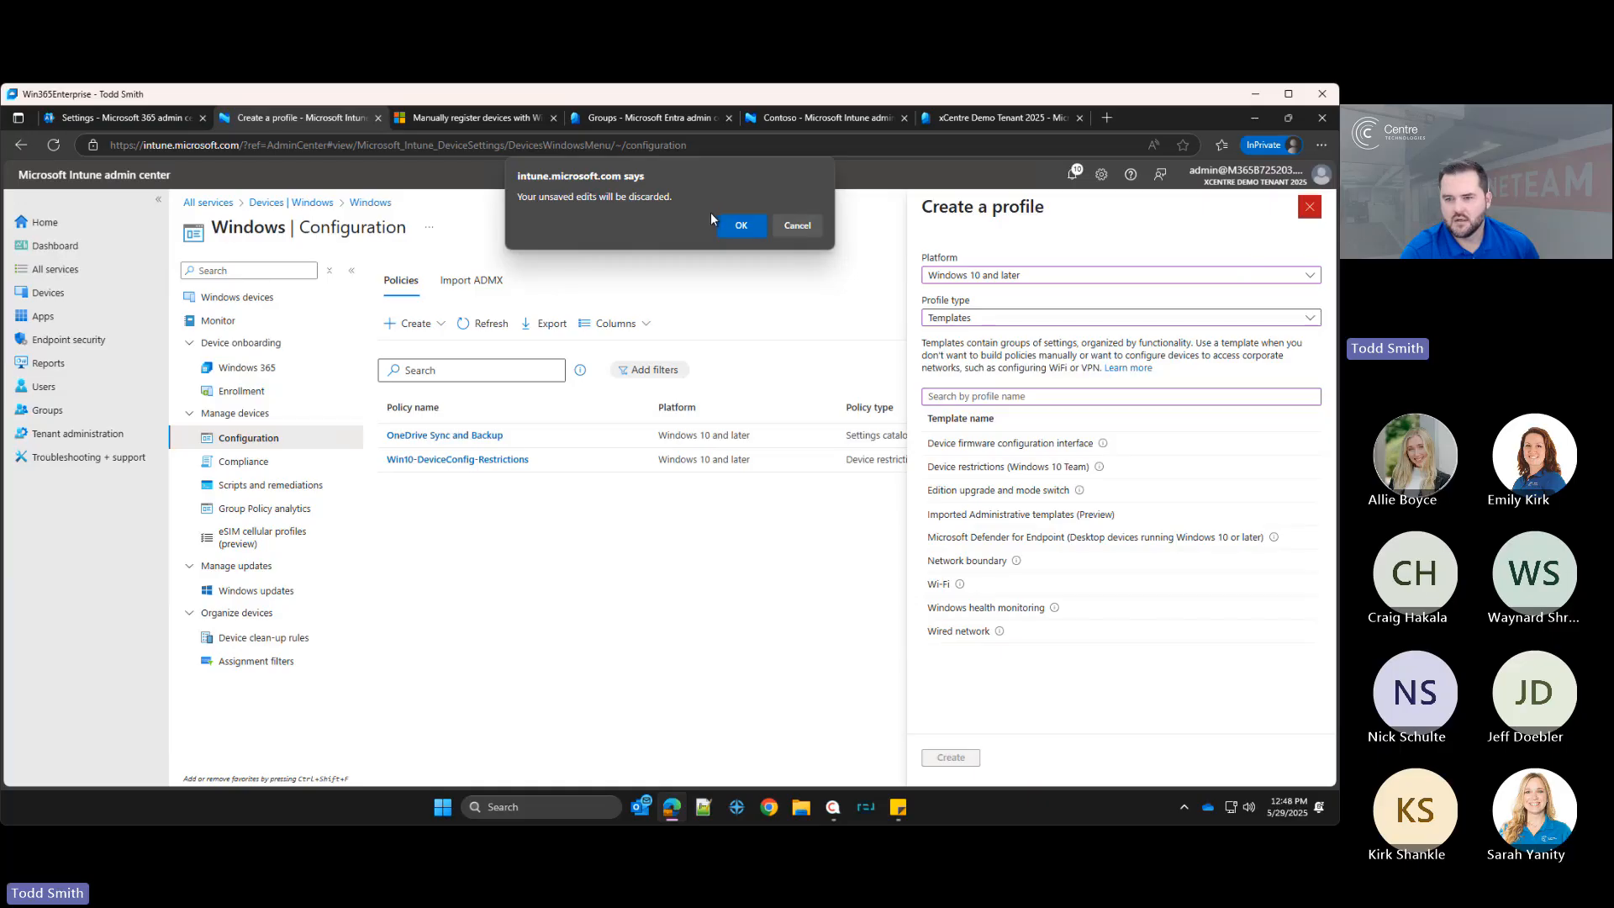
{"action": "left_click", "coordinate": [741, 225]}
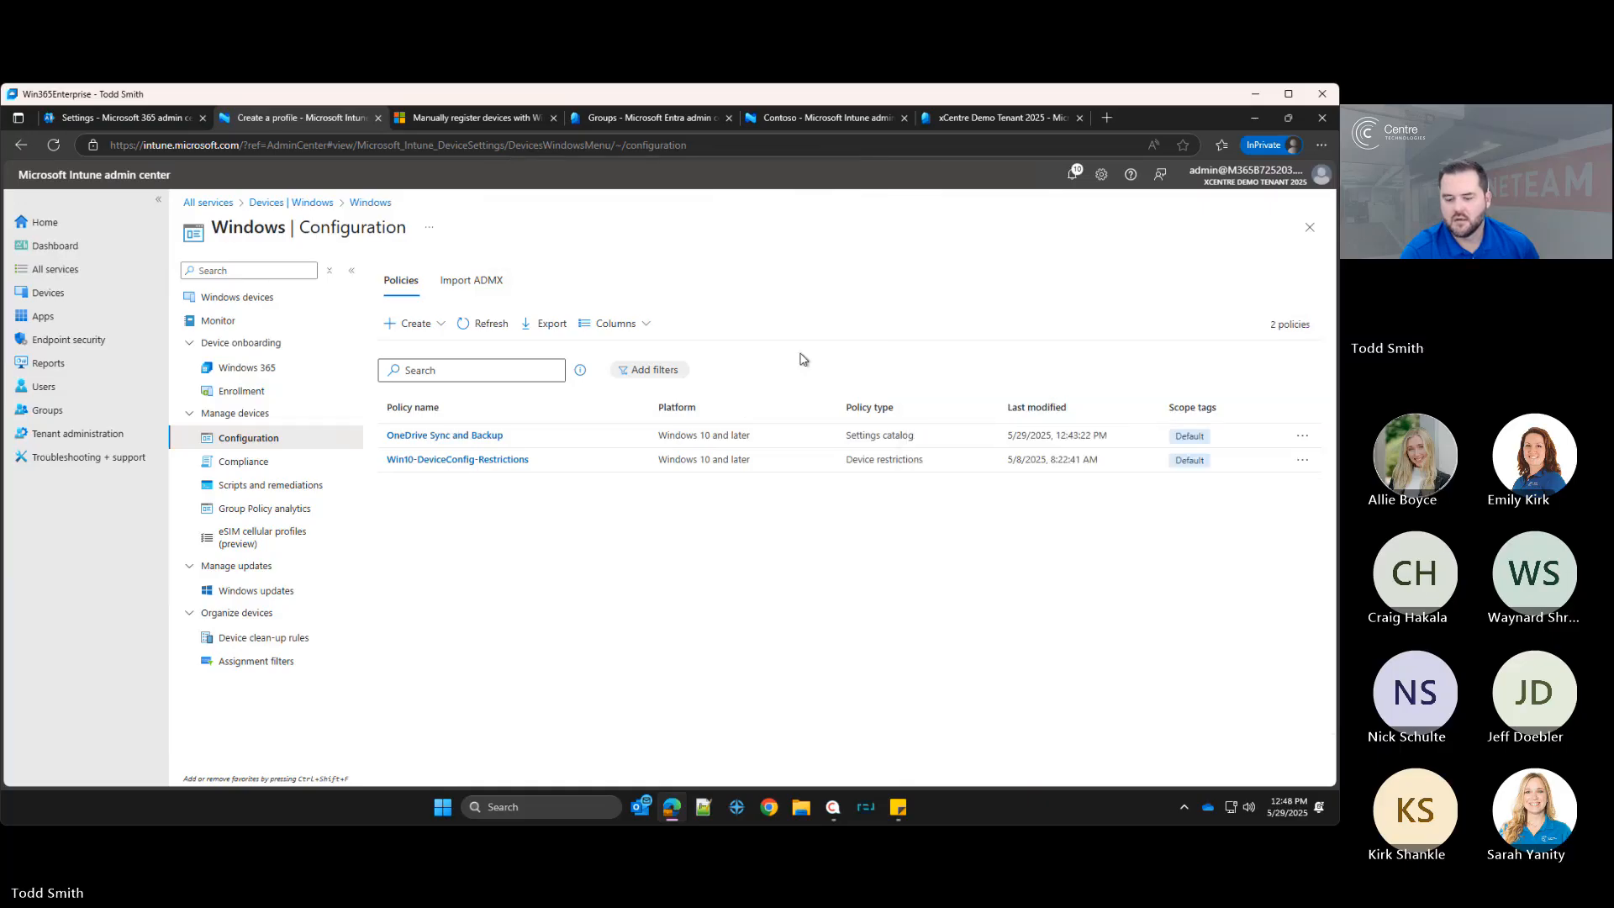
Step: Create a new Windows 10 and later configuration profile with the Settings catalog profile type
{"action": "left_click", "coordinate": [419, 327]}
{"action": "left_click", "coordinate": [426, 352]}
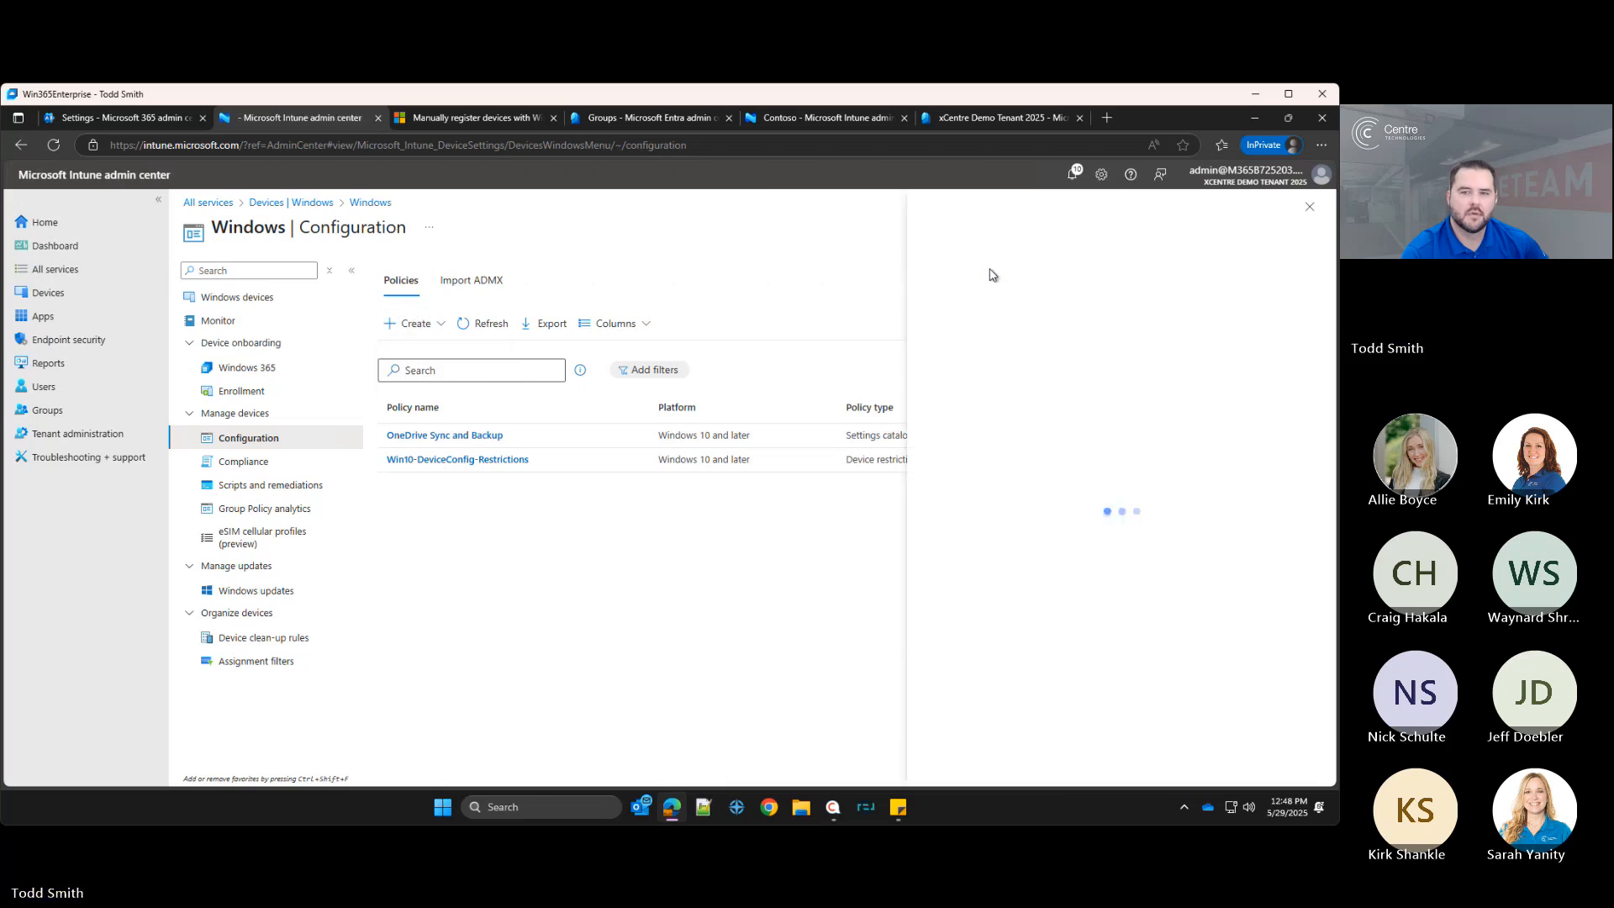
{"action": "left_click", "coordinate": [992, 275]}
{"action": "left_click", "coordinate": [975, 293]}
{"action": "left_click", "coordinate": [978, 325]}
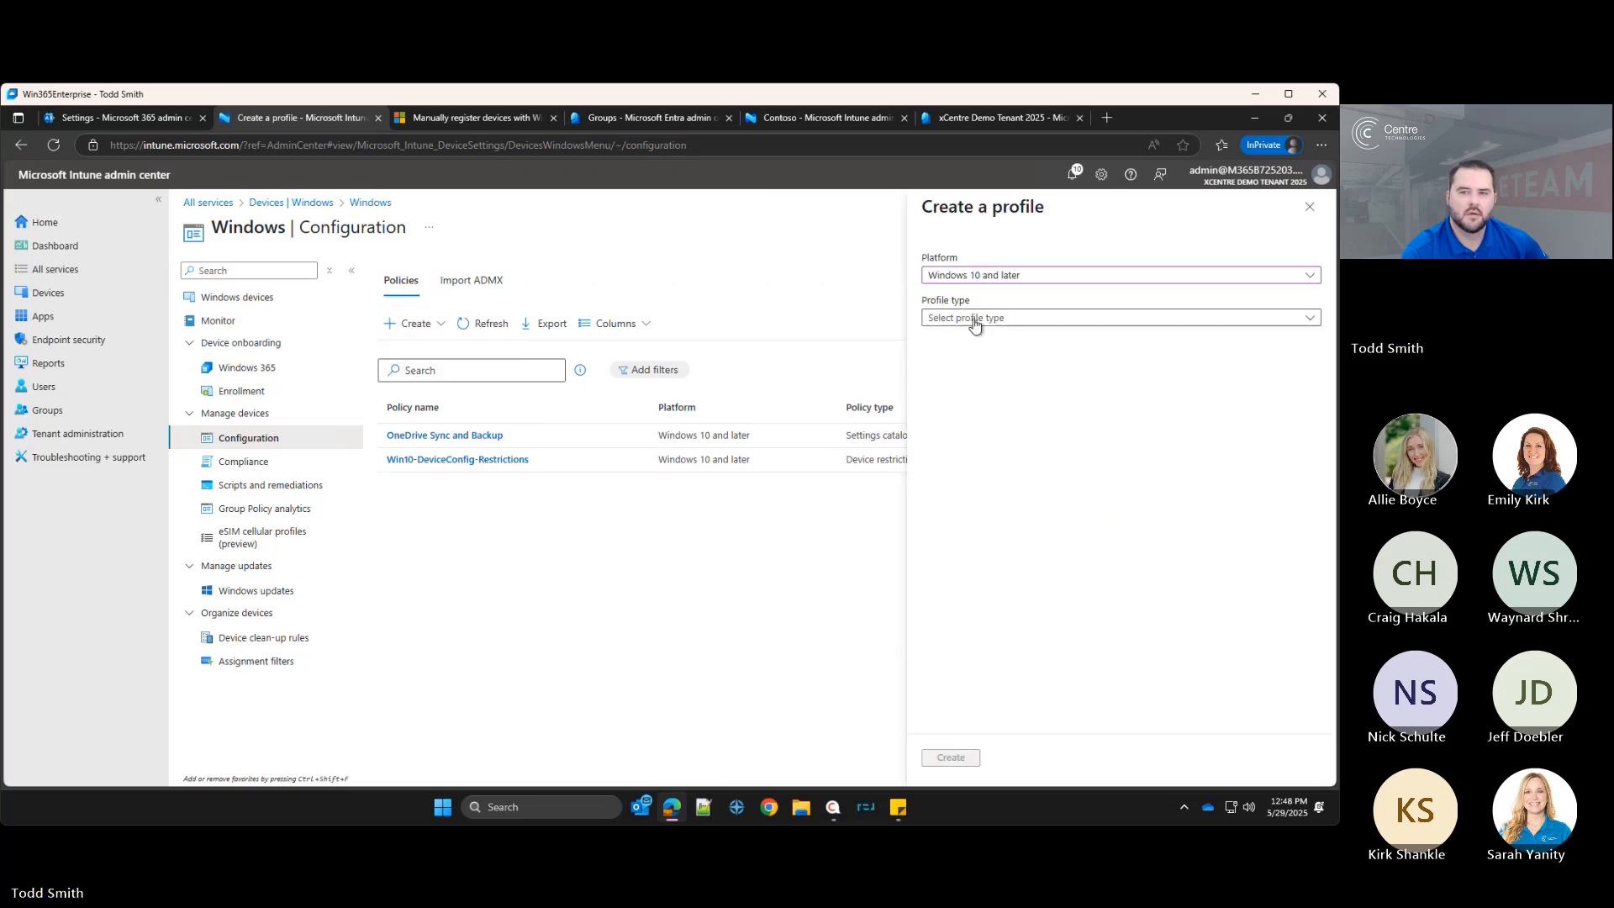
{"action": "left_click", "coordinate": [960, 347]}
{"action": "left_click", "coordinate": [962, 759]}
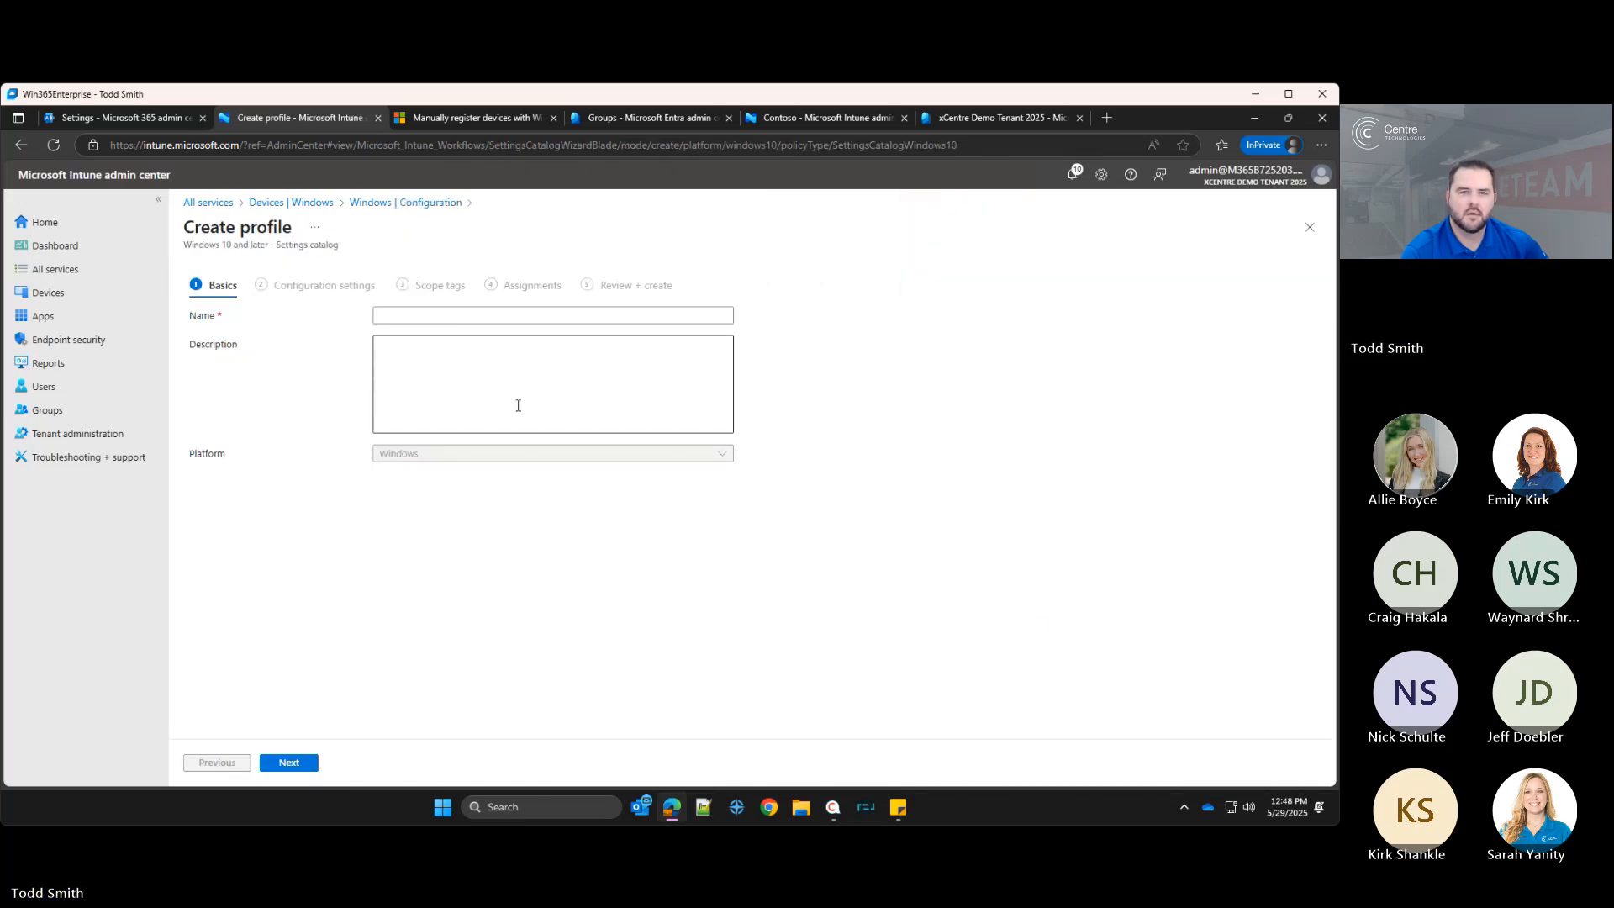
Step: Name the profile Enable Bitlocker Encryption for OS Drive and continue to the configuration settings
{"action": "left_click", "coordinate": [461, 317]}
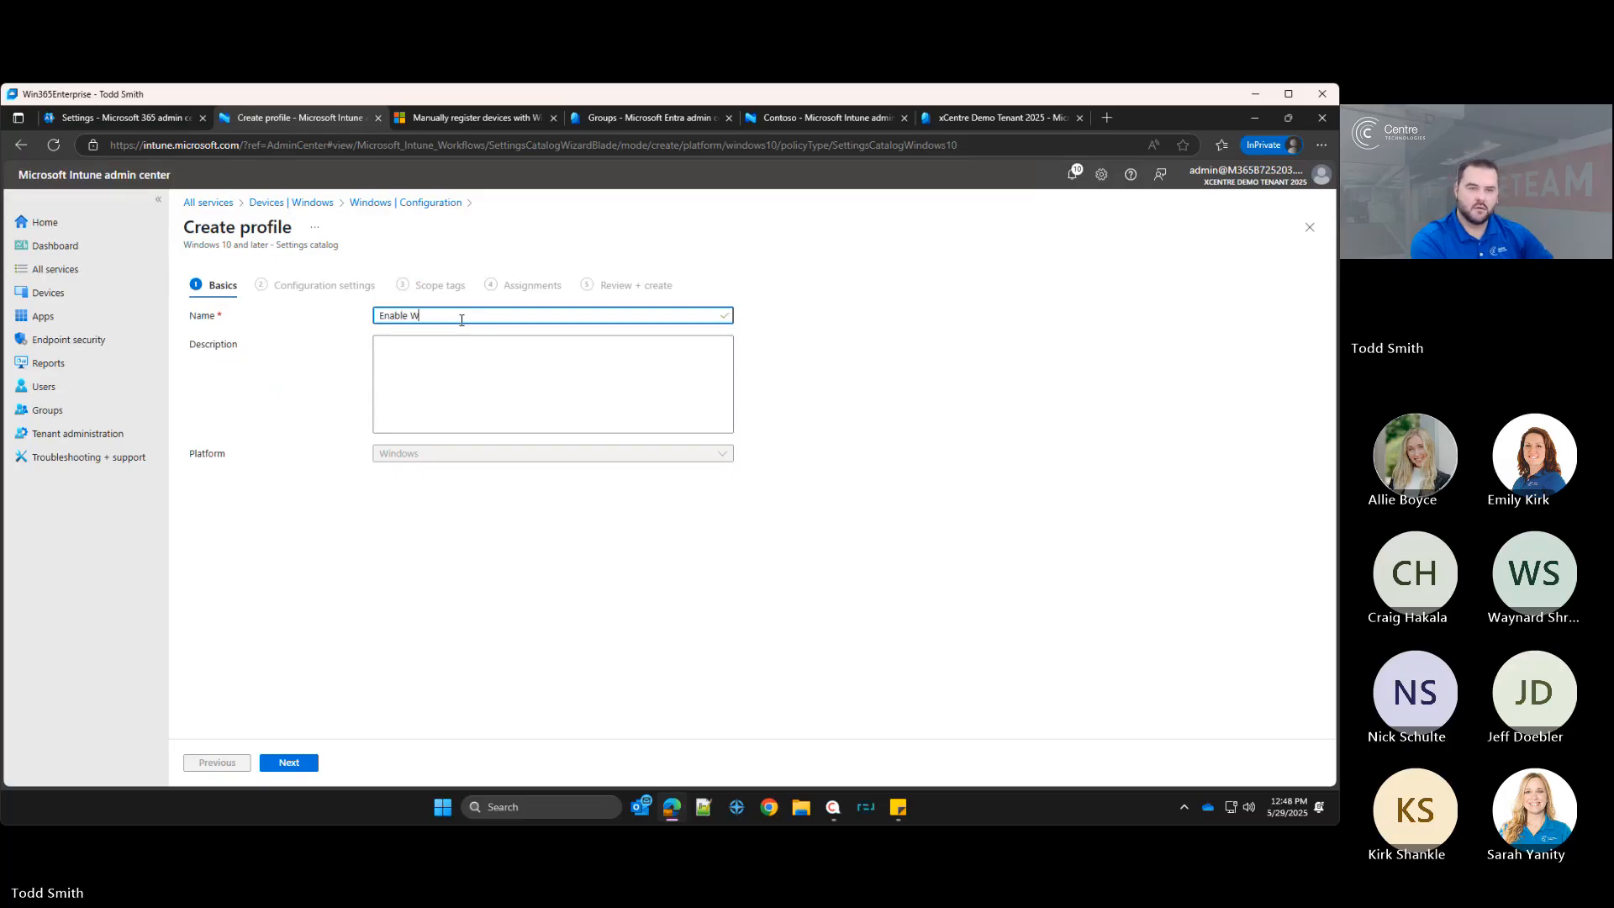
{"action": "type", "text": "Enable"}
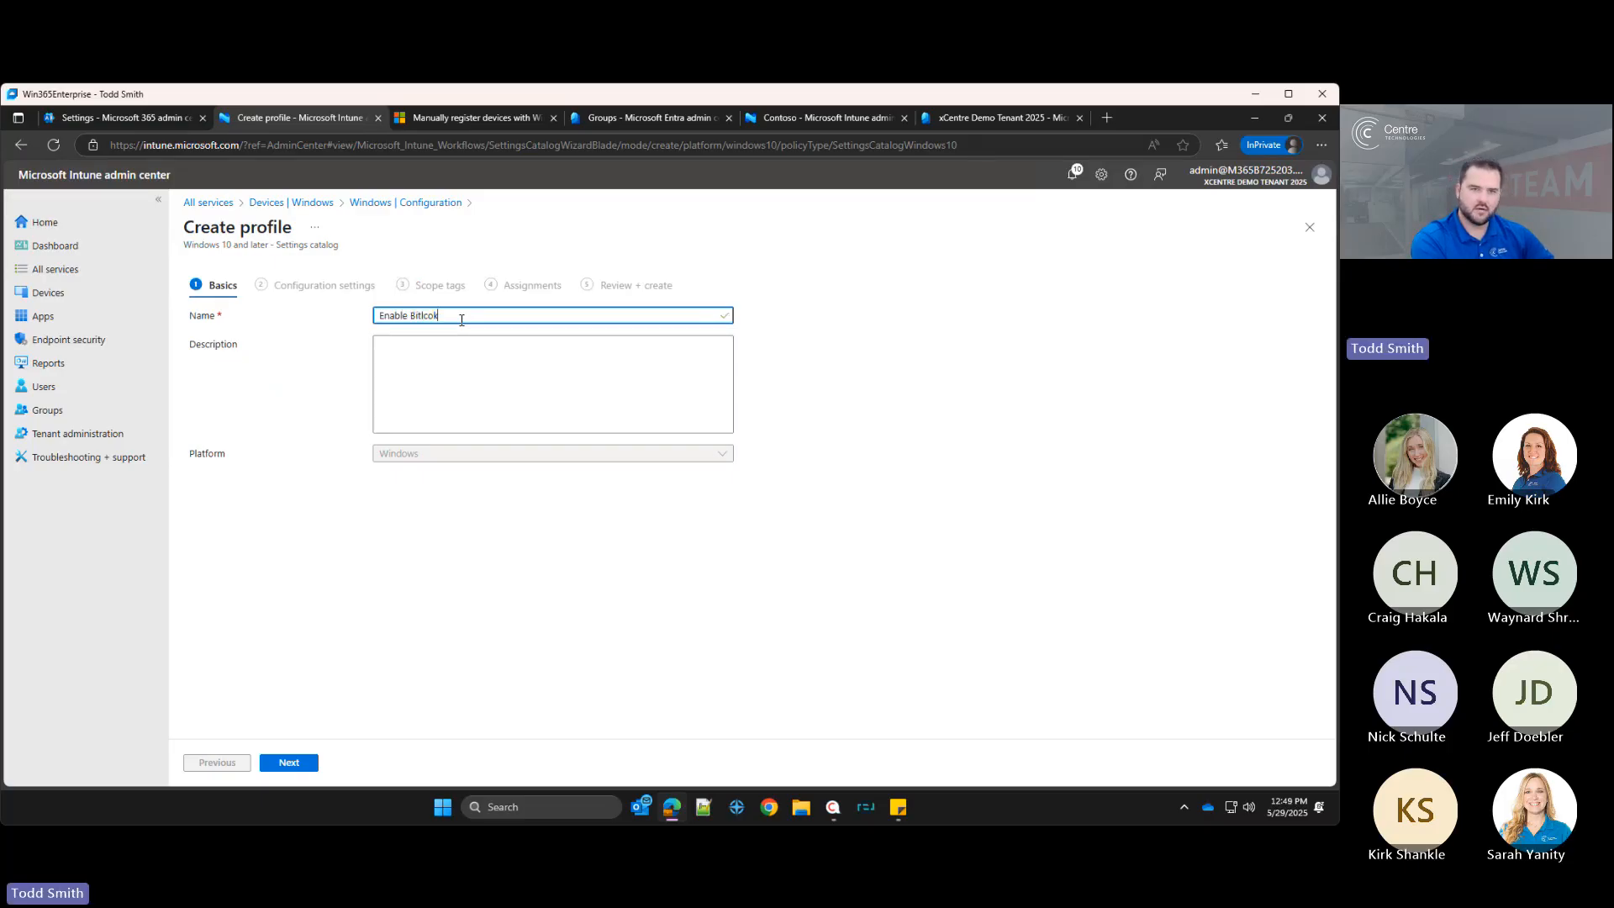
{"action": "key", "text": "BackSpace"}
{"action": "key", "text": "BackSpace"}
{"action": "key", "text": "BackSpace"}
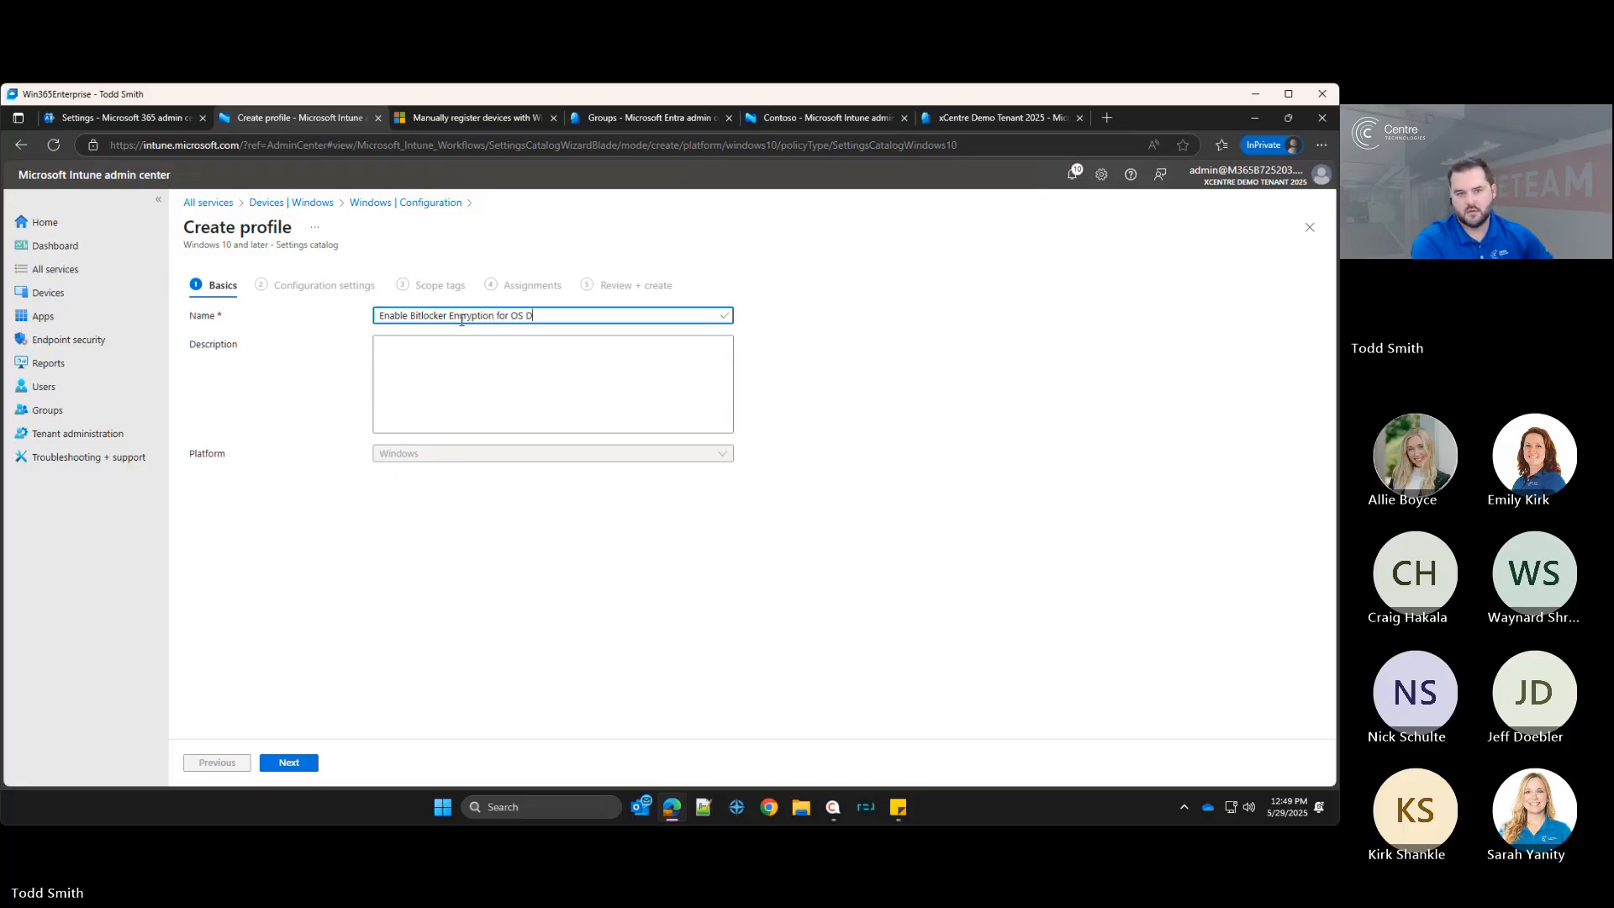
{"action": "type", "text": "rive"}
{"action": "left_click", "coordinate": [288, 762]}
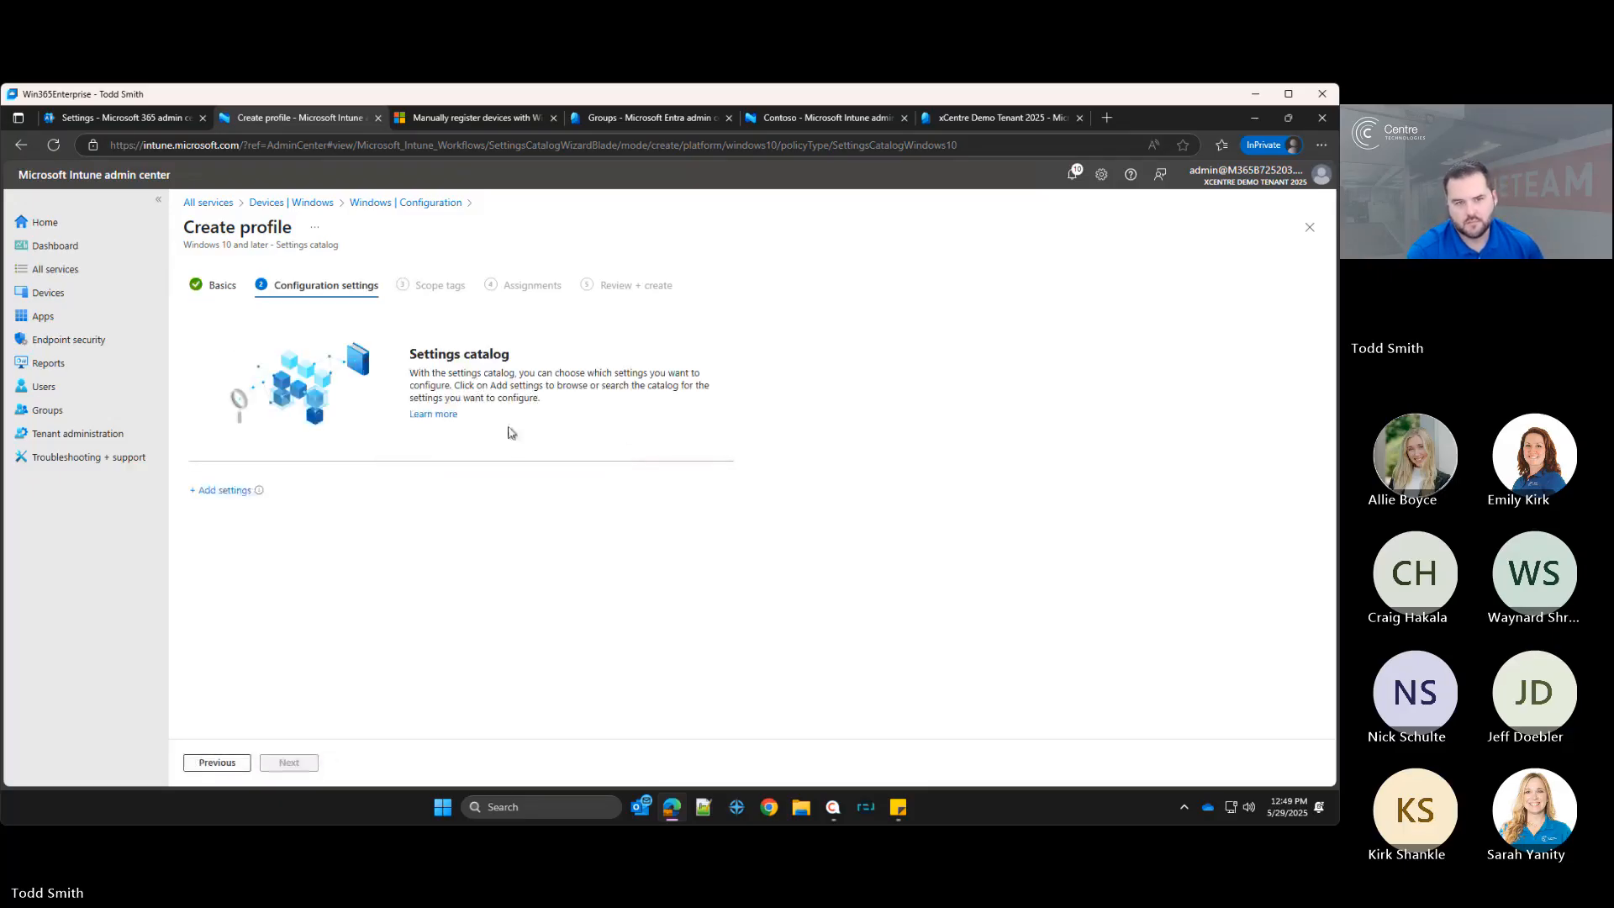
Step: Open the settings picker and search the catalog for encryption settings
{"action": "left_click", "coordinate": [223, 490]}
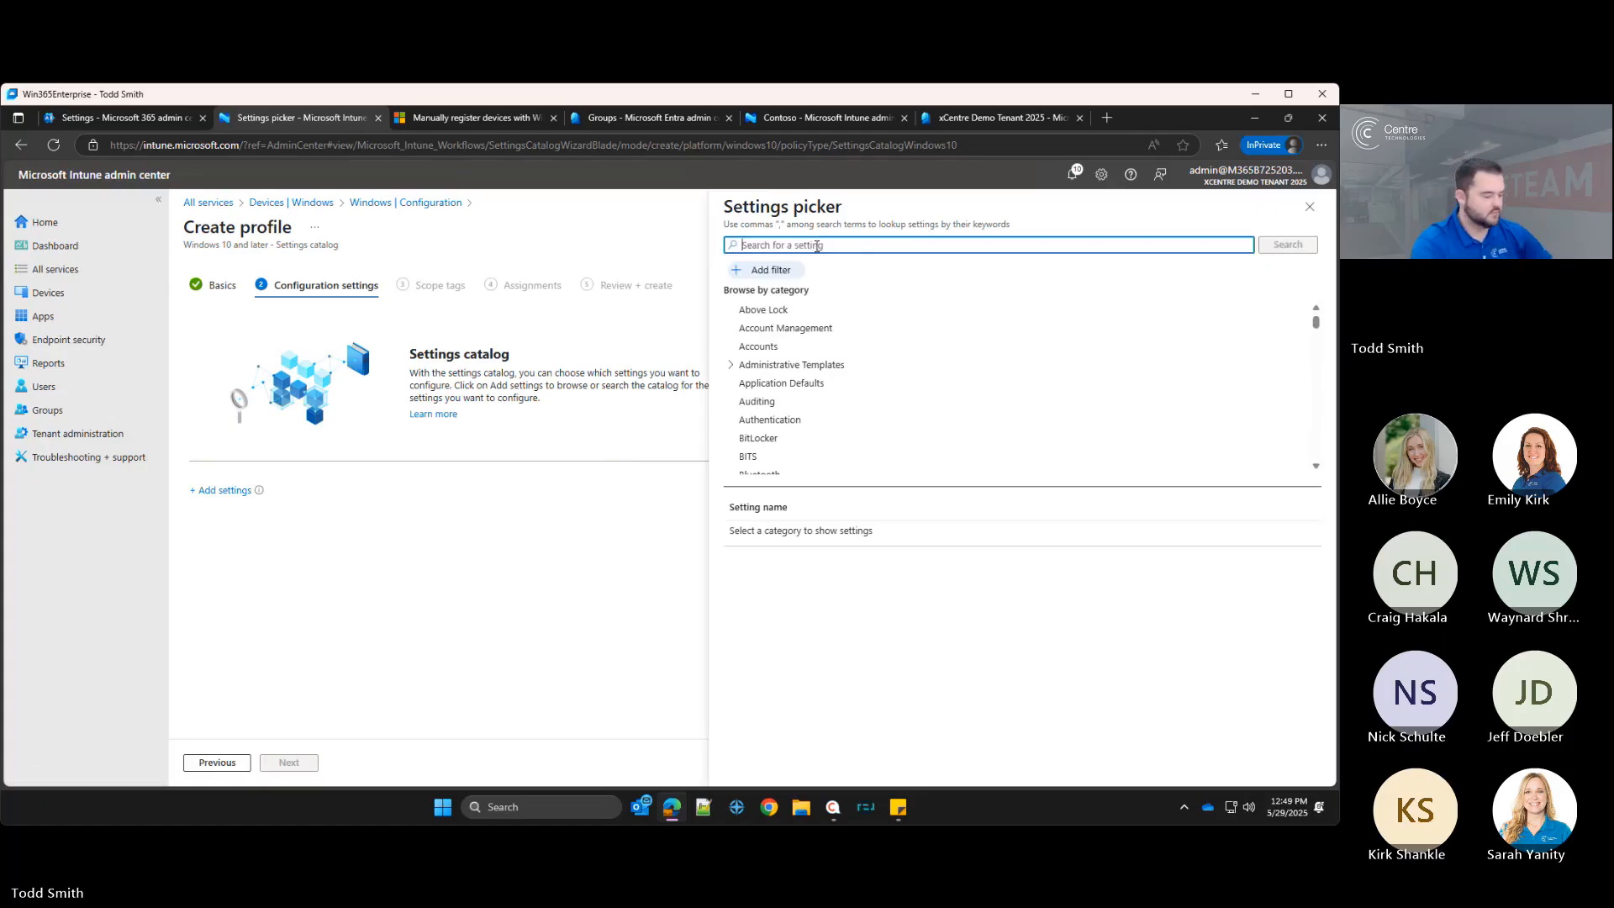
{"action": "type", "text": "bitlco"}
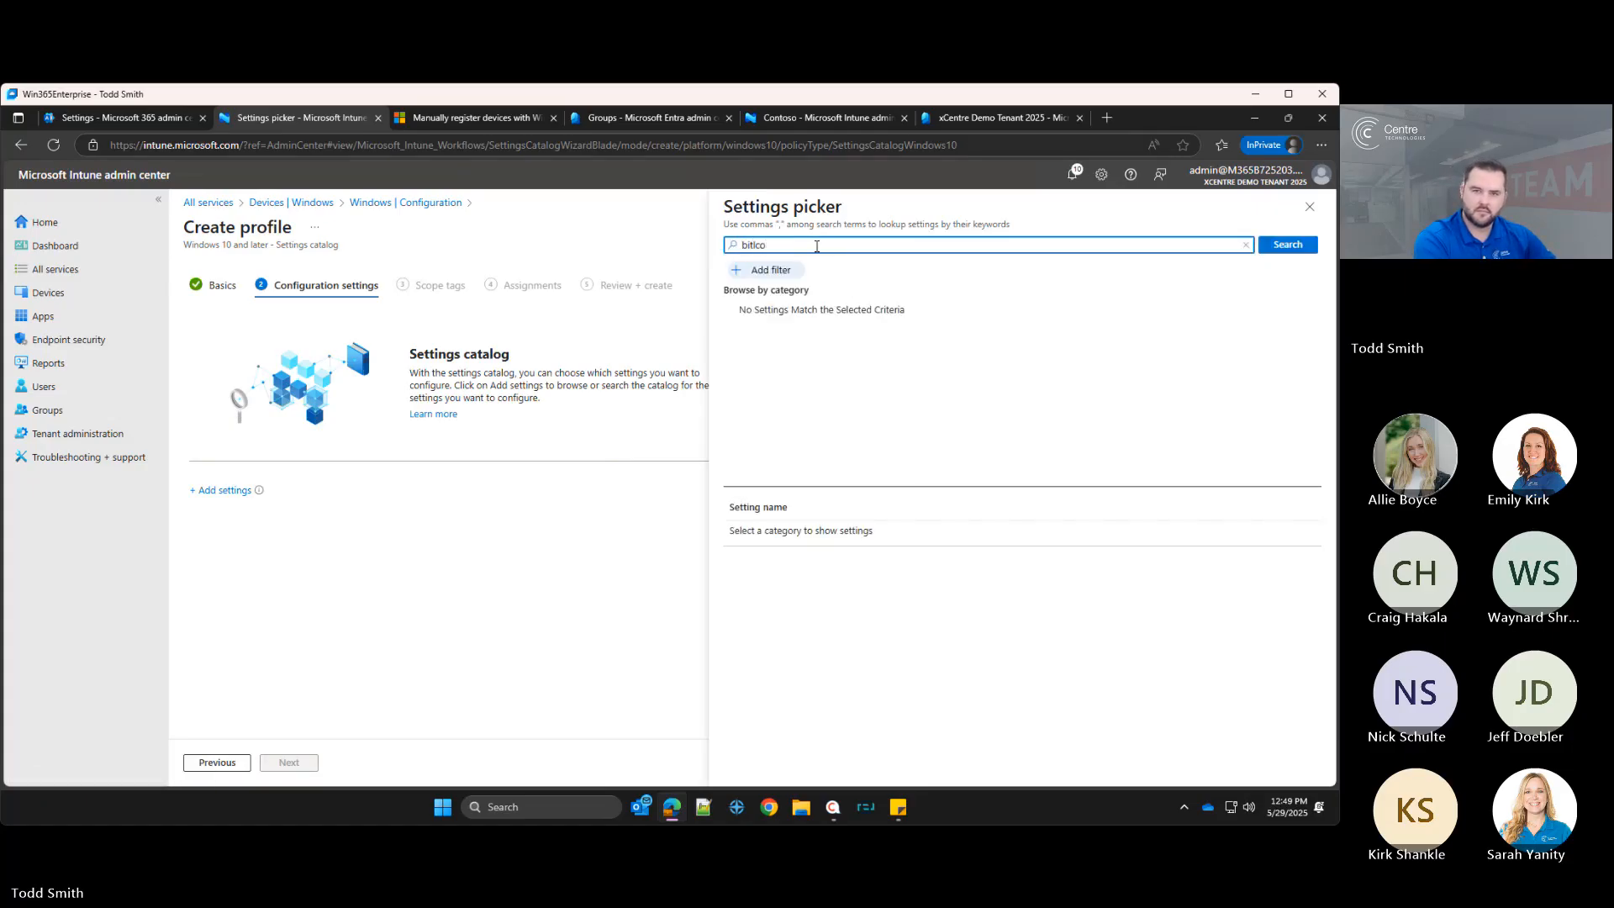
{"action": "type", "text": "oc"}
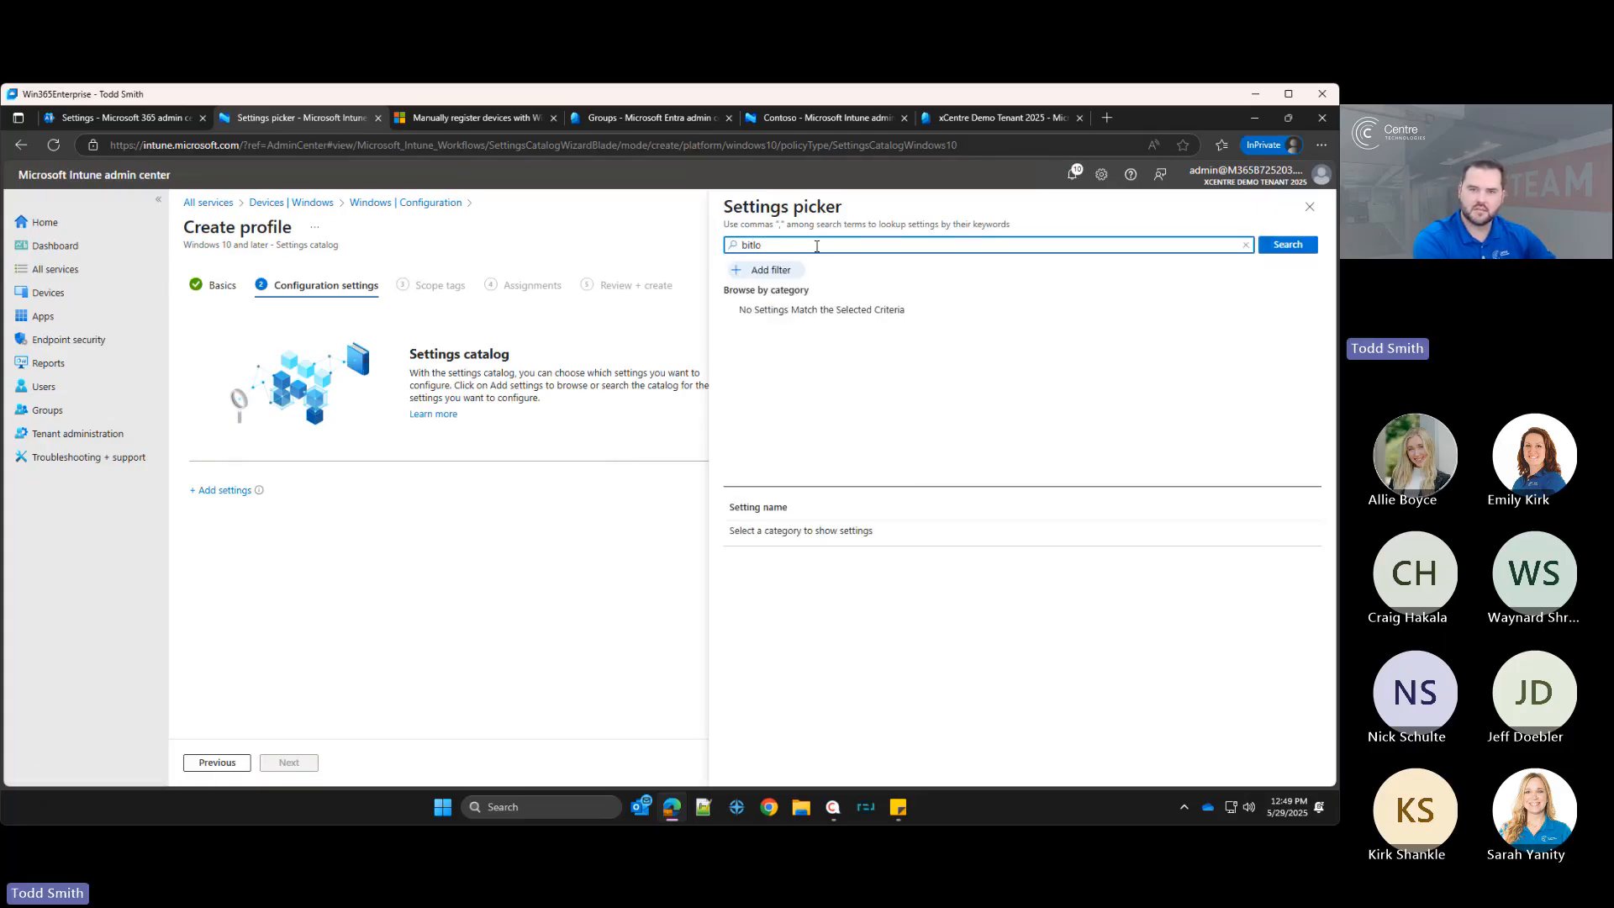
{"action": "key", "text": "BackSpace"}
{"action": "key", "text": "BackSpace"}
{"action": "key", "text": "BackSpace"}
{"action": "key", "text": "BackSpace"}
{"action": "key", "text": "BackSpace"}
{"action": "type", "text": "encryption"}
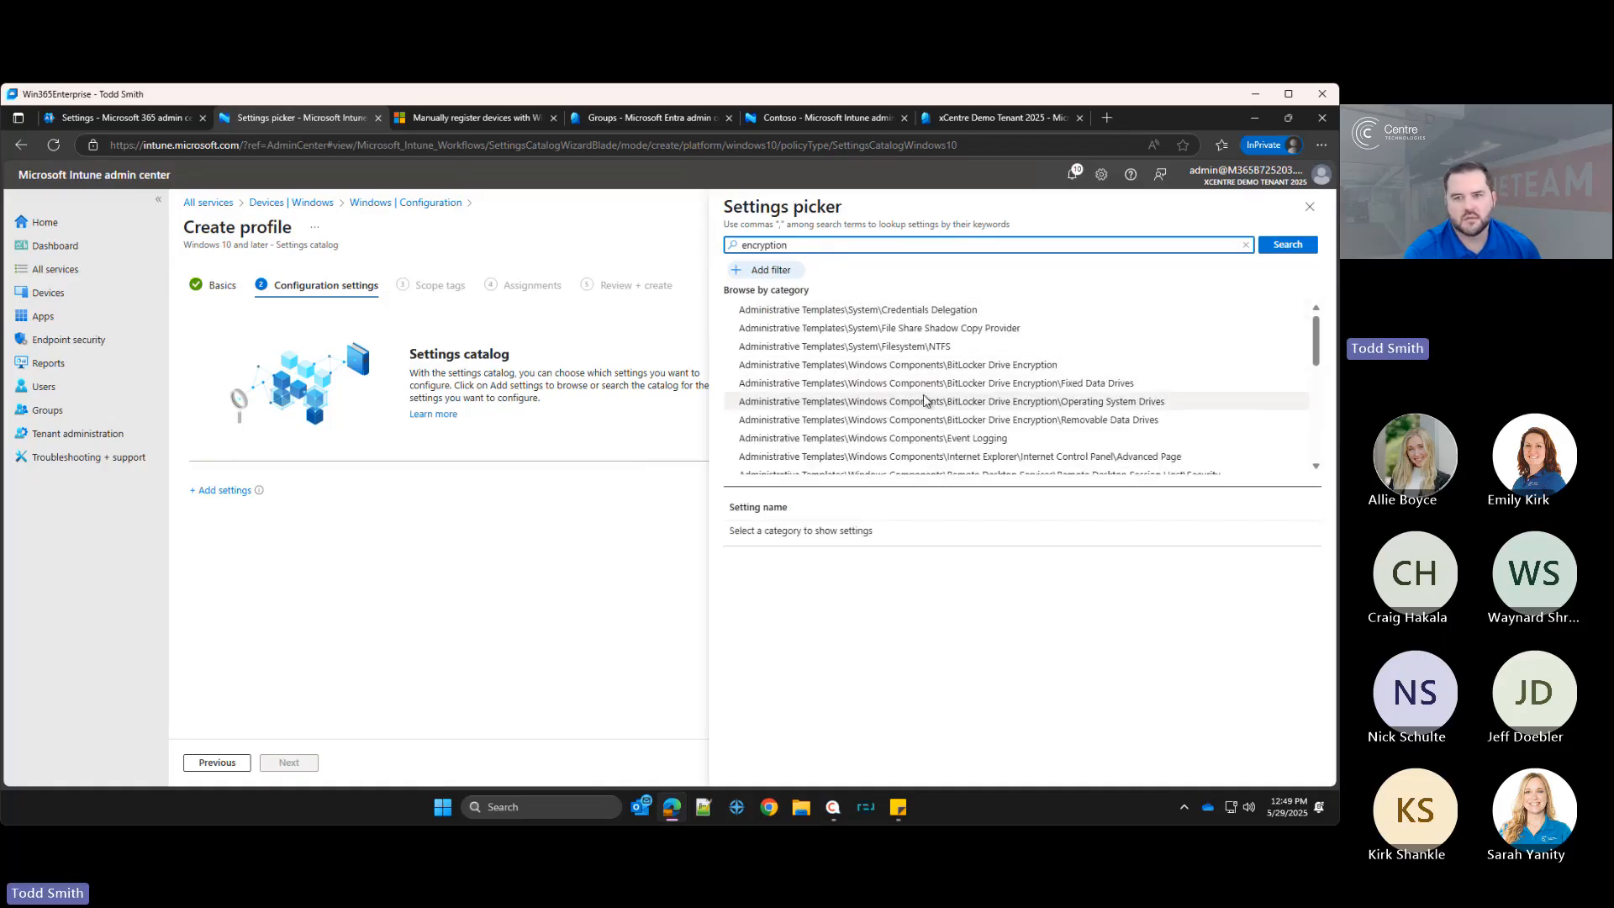
Step: Browse the BitLocker Drive Encryption, BitLocker and Operating System Drives setting categories in the search results
{"action": "left_click", "coordinate": [956, 370]}
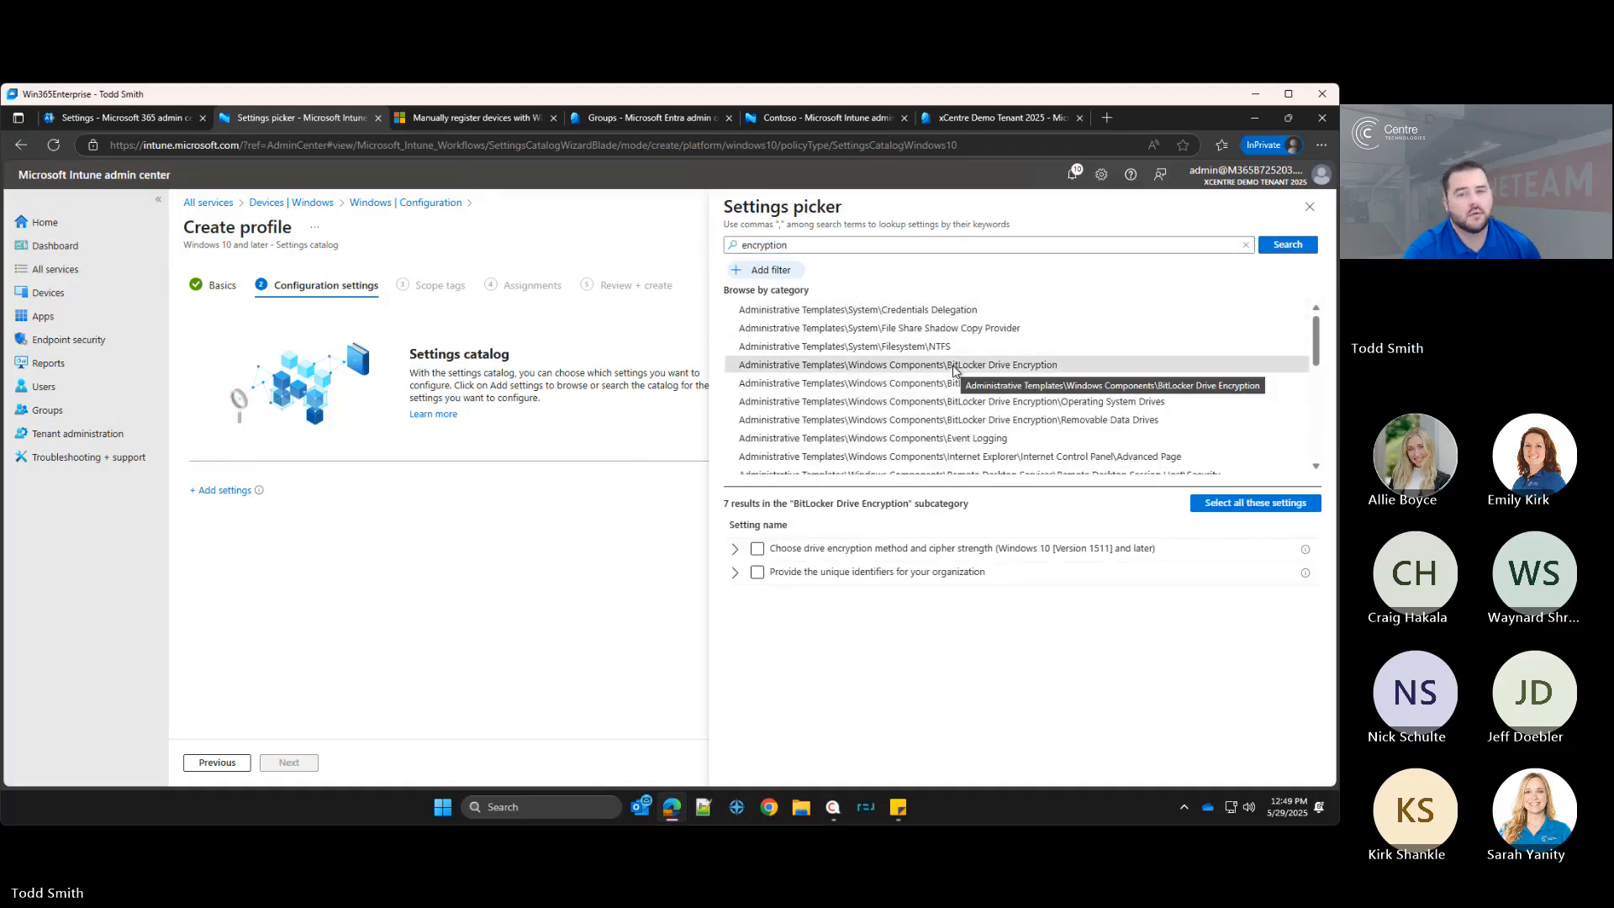
{"action": "left_click", "coordinate": [736, 573]}
{"action": "left_click", "coordinate": [737, 572]}
{"action": "left_click", "coordinate": [736, 551]}
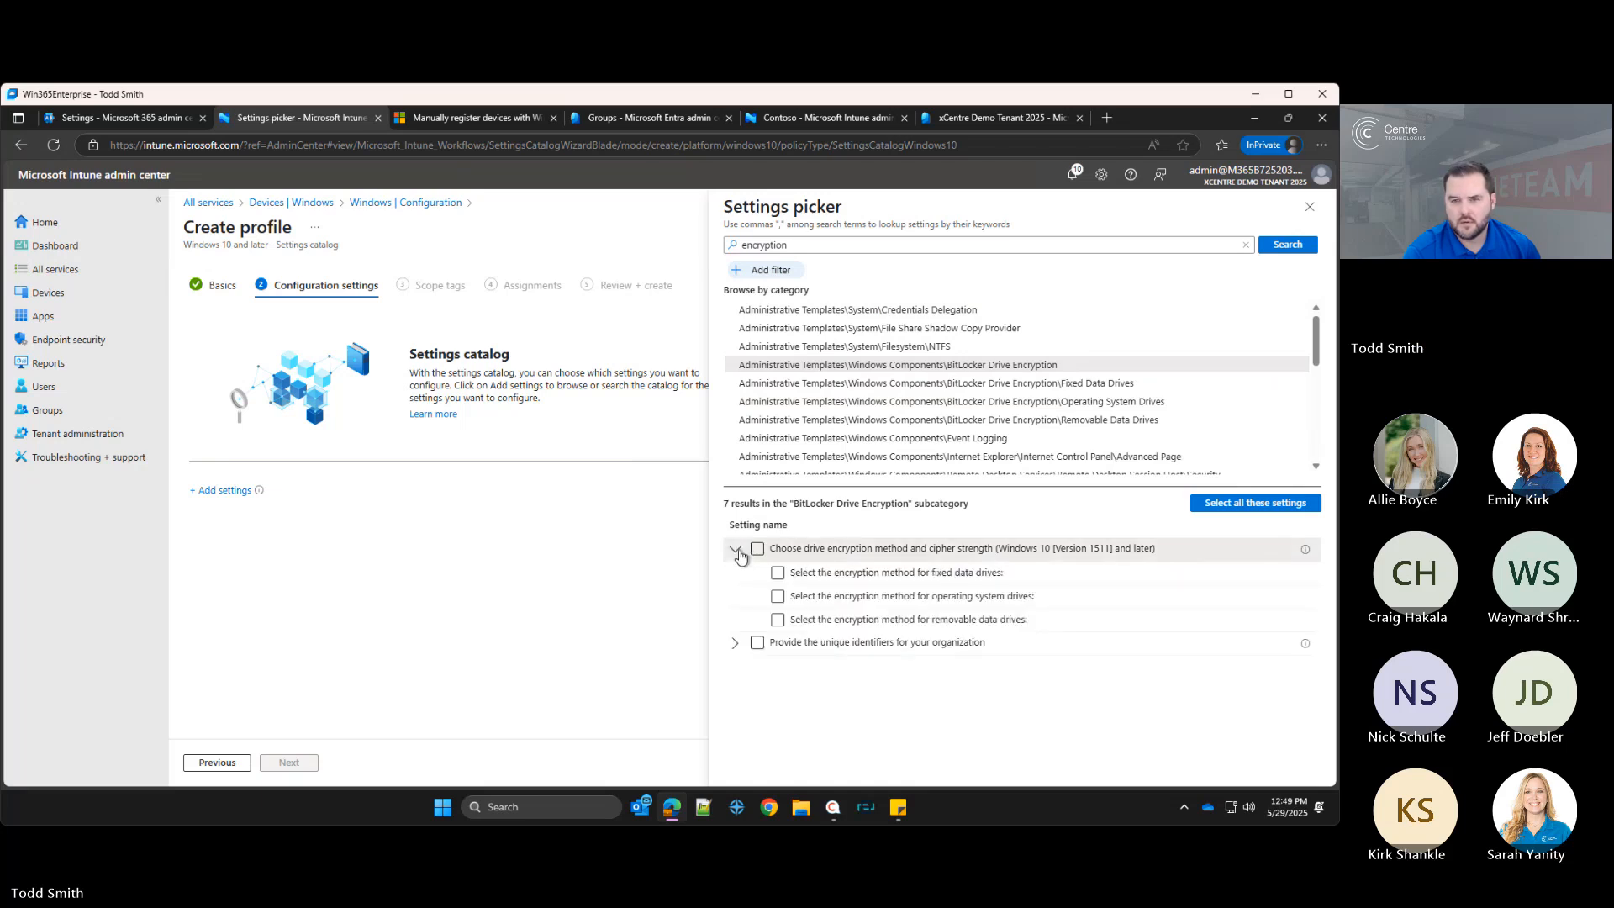
{"action": "left_click", "coordinate": [736, 552]}
{"action": "scroll", "coordinate": [930, 418], "scroll_direction": "down", "scroll_amount": 2}
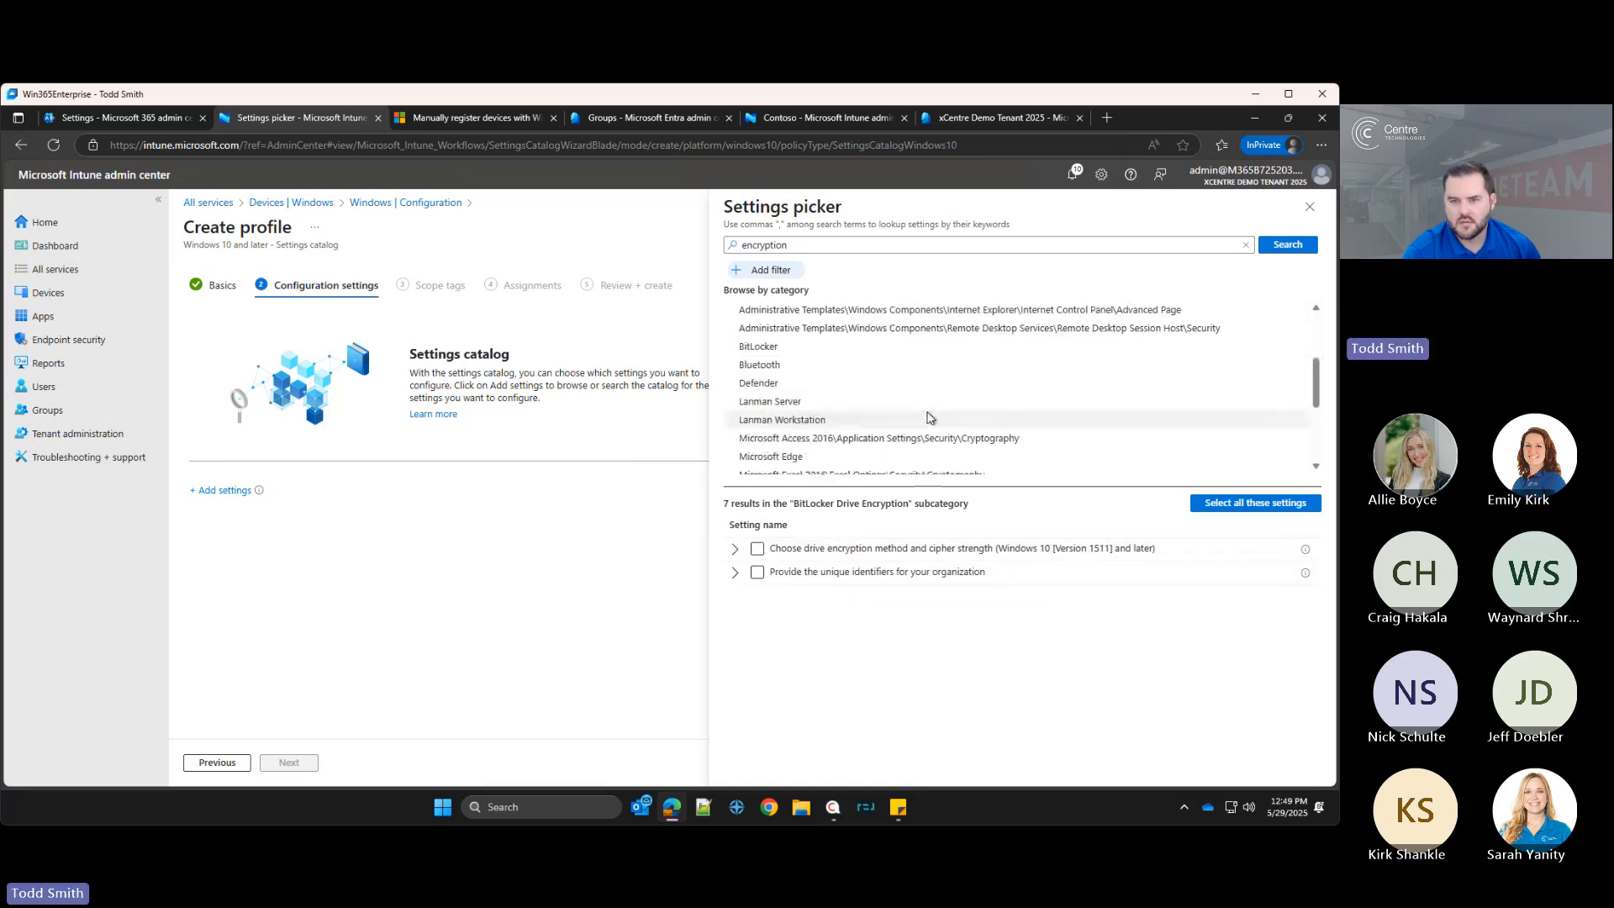
{"action": "left_click", "coordinate": [798, 347]}
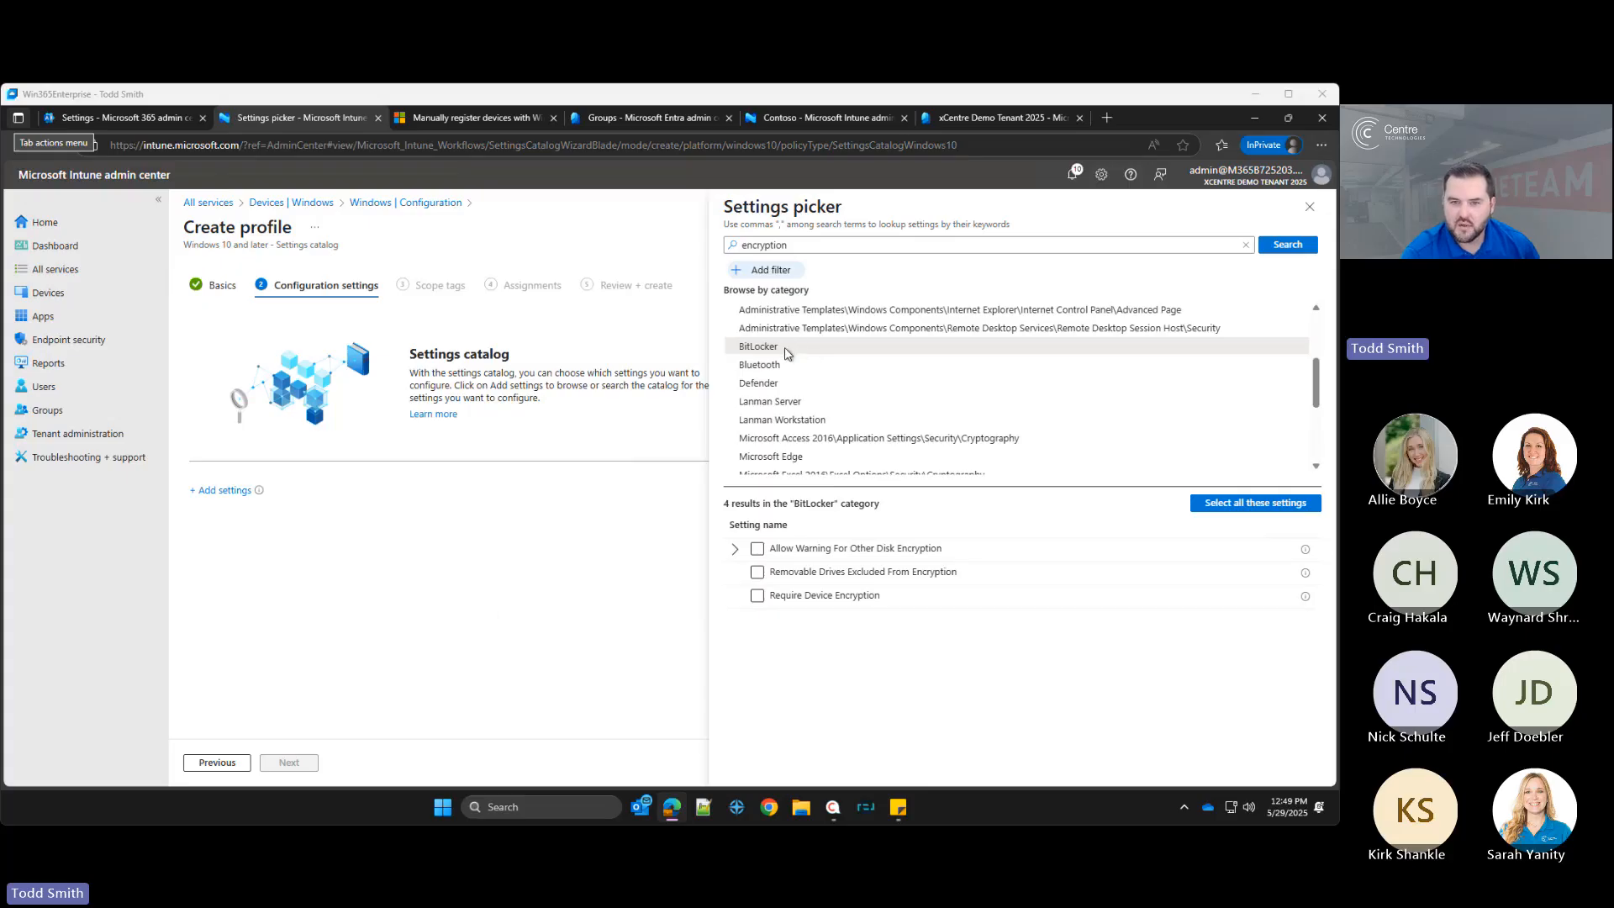
{"action": "scroll", "coordinate": [824, 378], "scroll_direction": "down", "scroll_amount": 4}
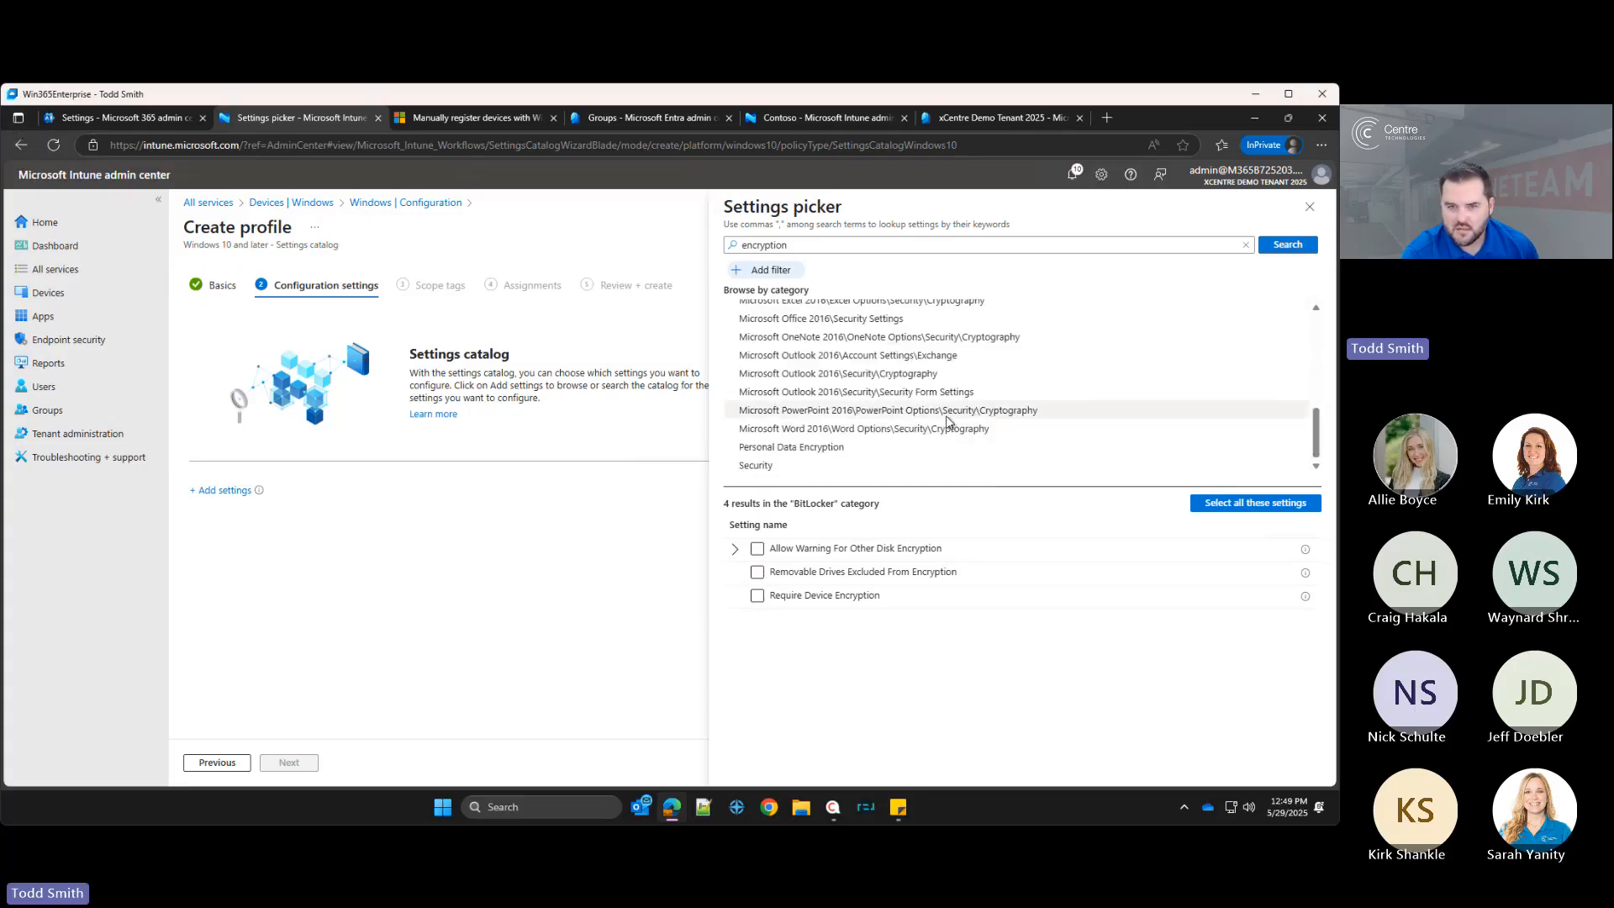
{"action": "scroll", "coordinate": [846, 424], "scroll_direction": "up", "scroll_amount": 3}
{"action": "scroll", "coordinate": [807, 395], "scroll_direction": "up", "scroll_amount": 2}
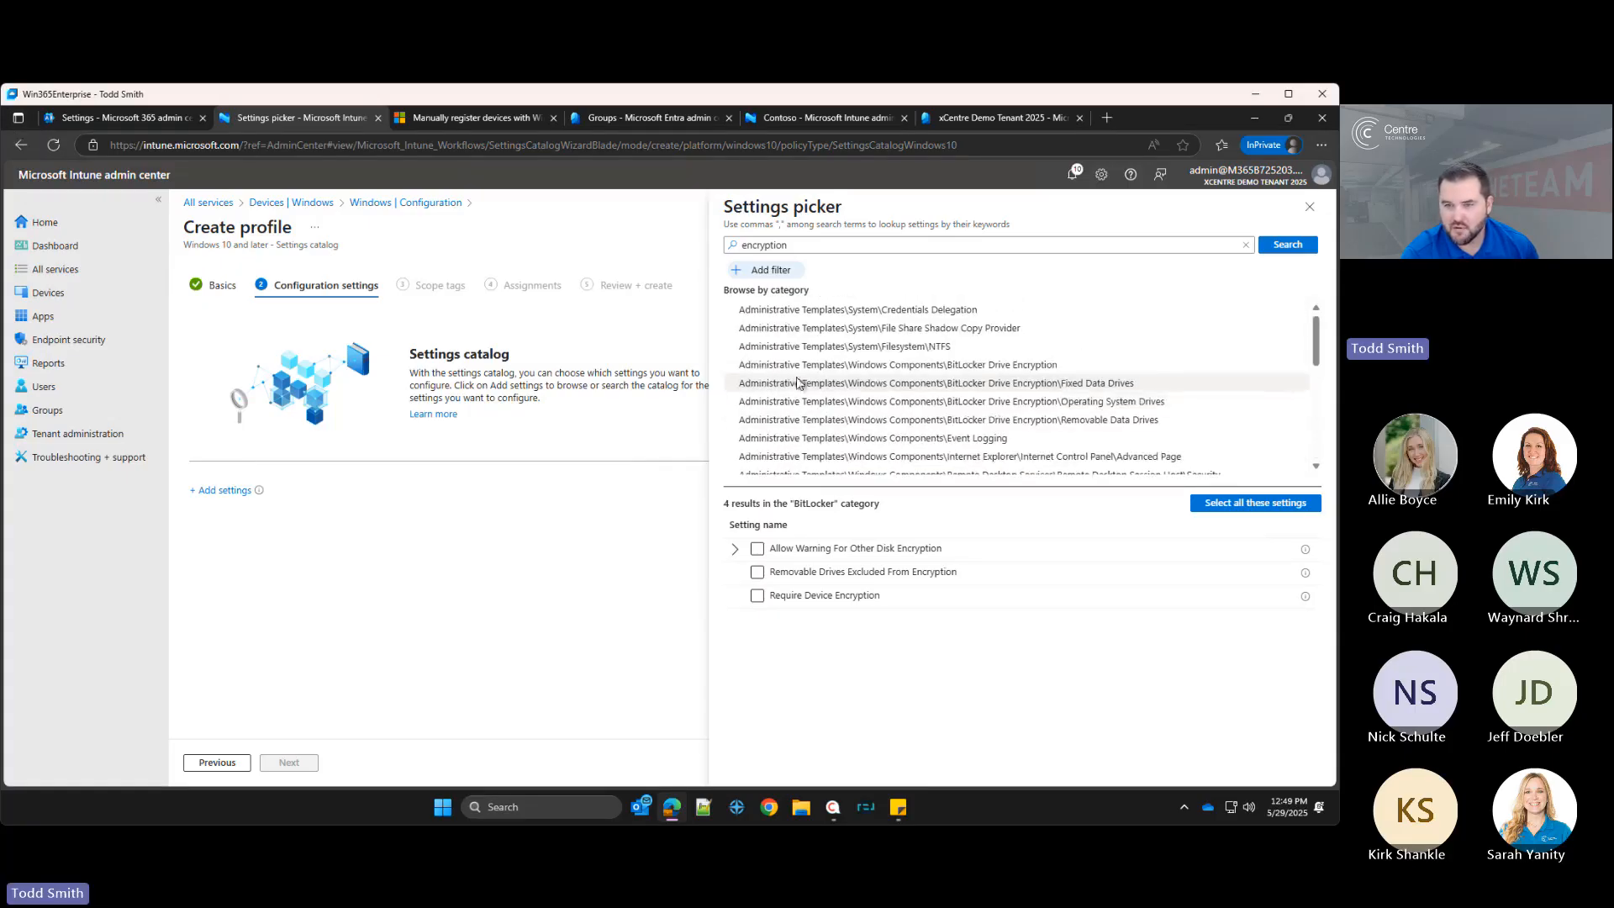
{"action": "left_click", "coordinate": [824, 365]}
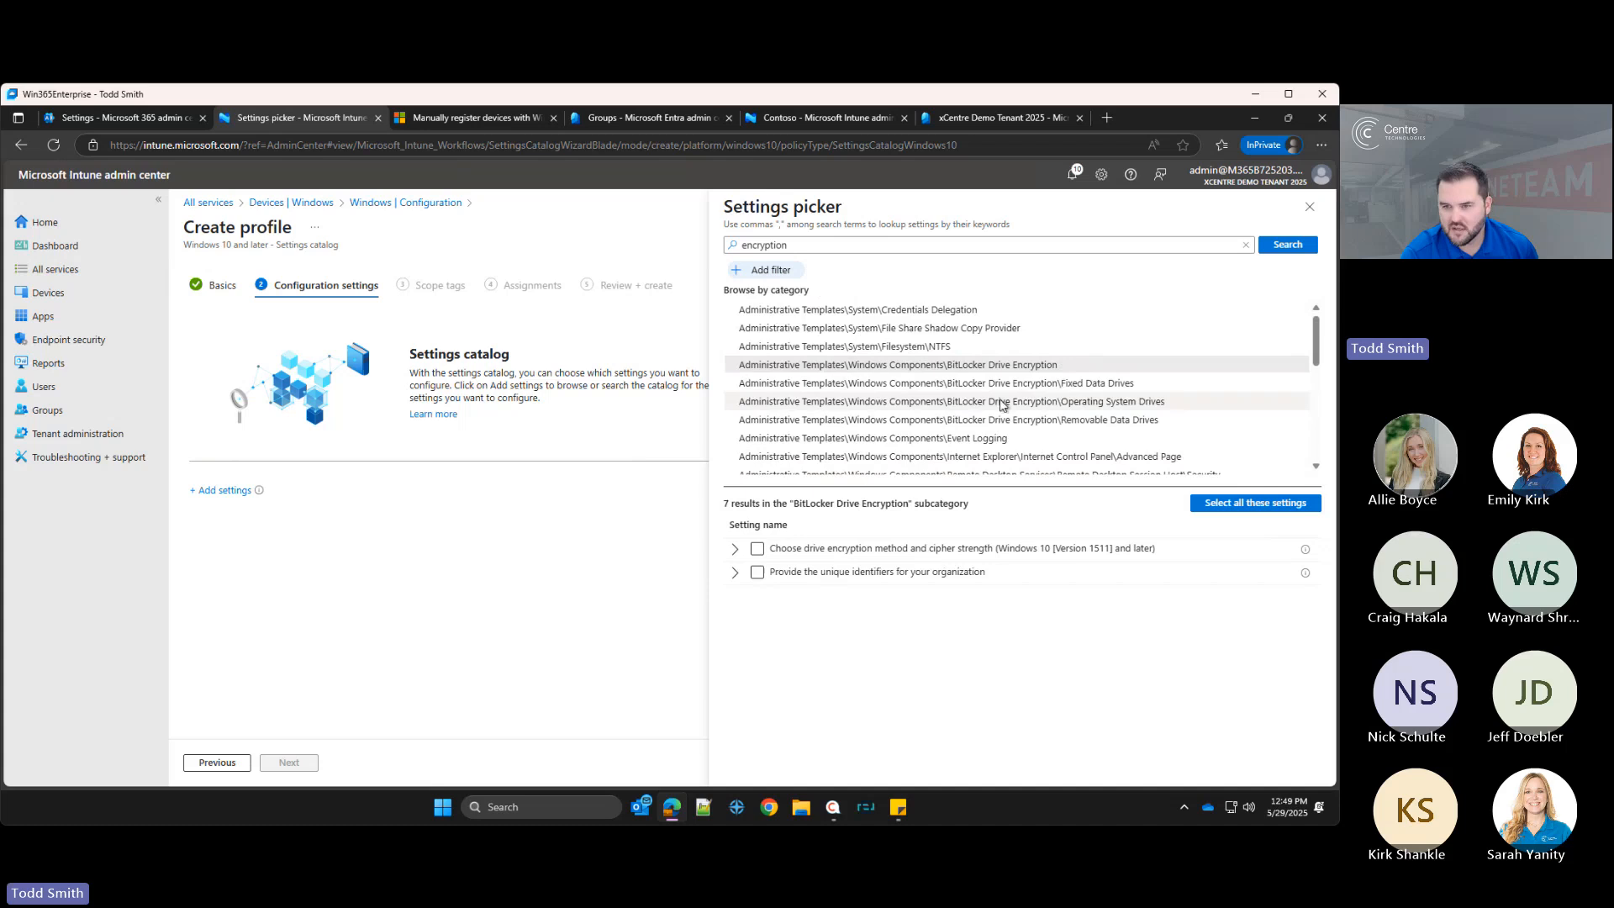
{"action": "left_click", "coordinate": [1050, 402]}
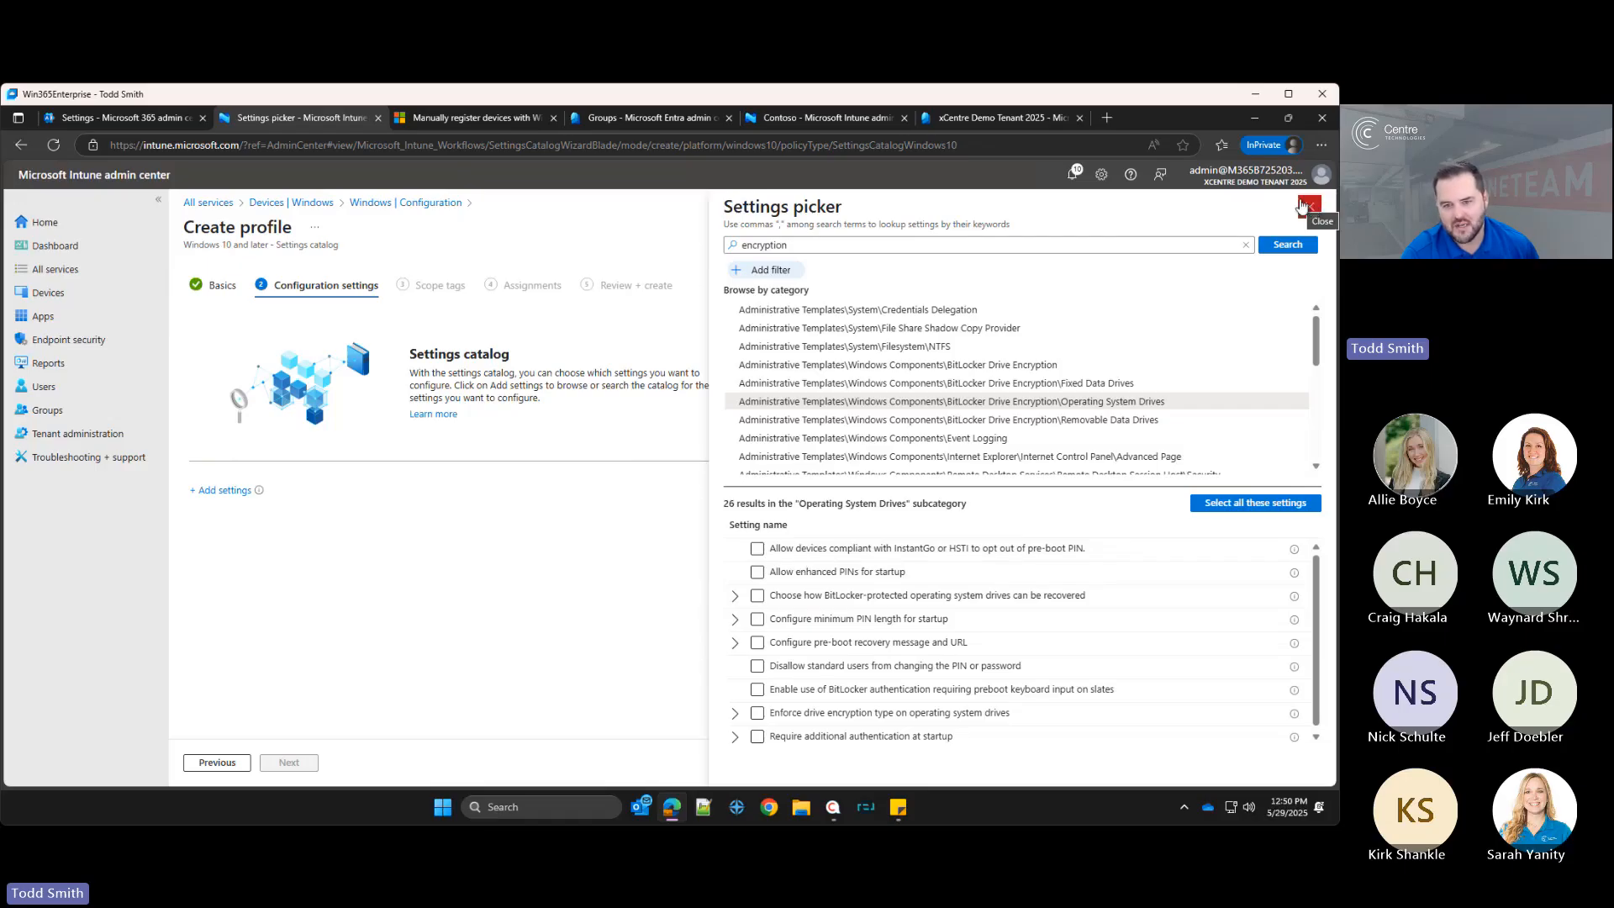
Step: Select and then clear the Require additional authentication at startup setting
{"action": "left_click", "coordinate": [803, 736]}
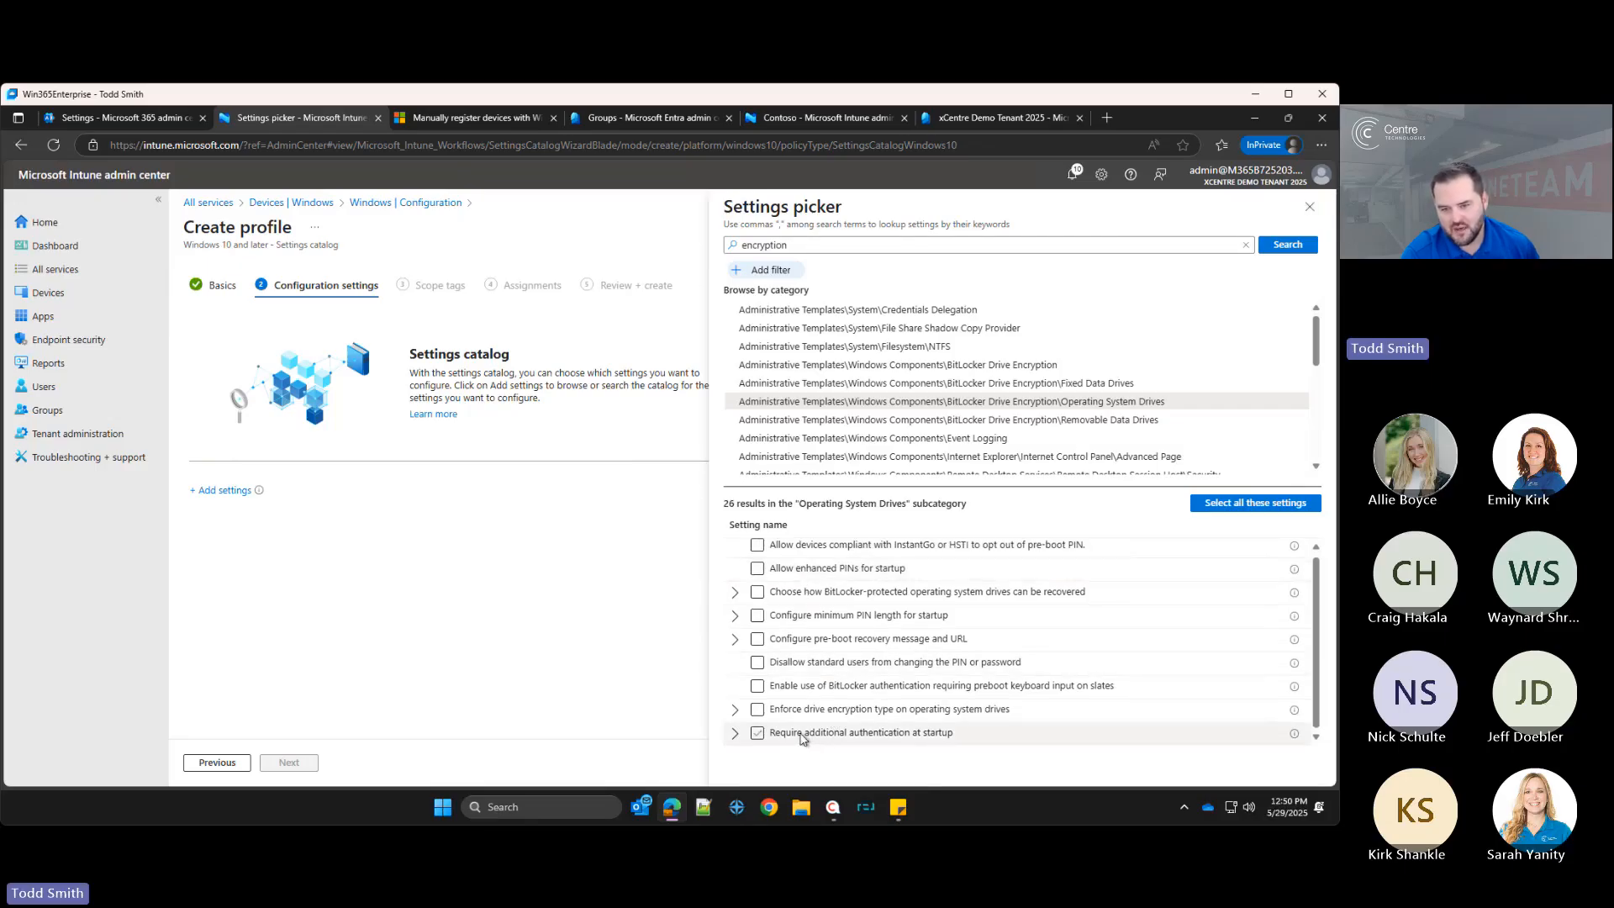
{"action": "left_click", "coordinate": [801, 735]}
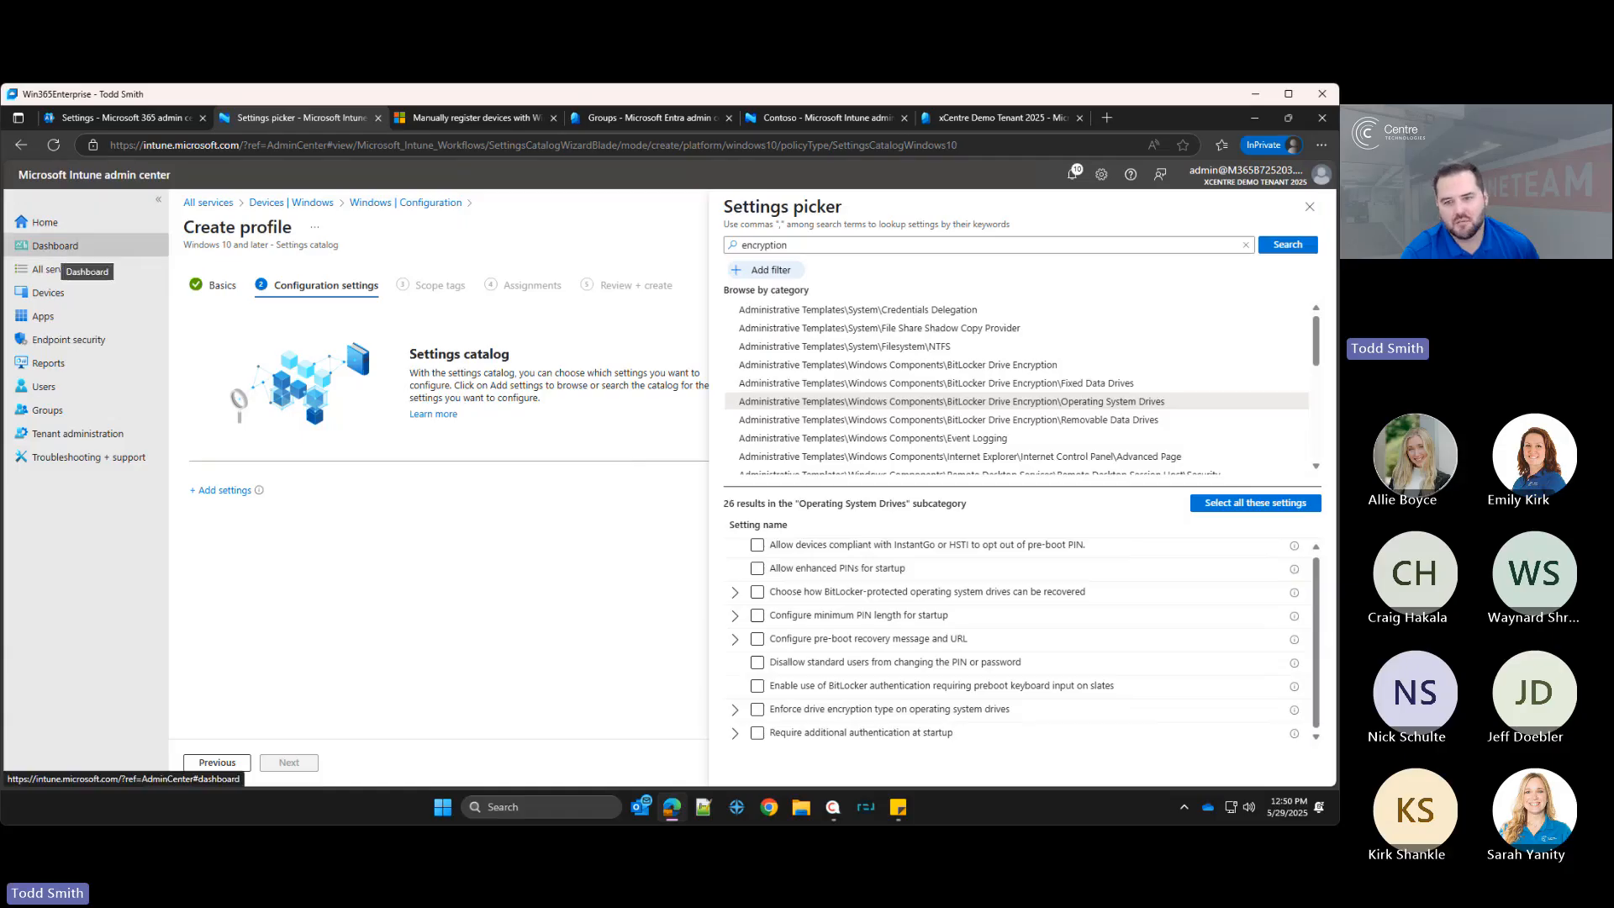
{"action": "left_click", "coordinate": [832, 662]}
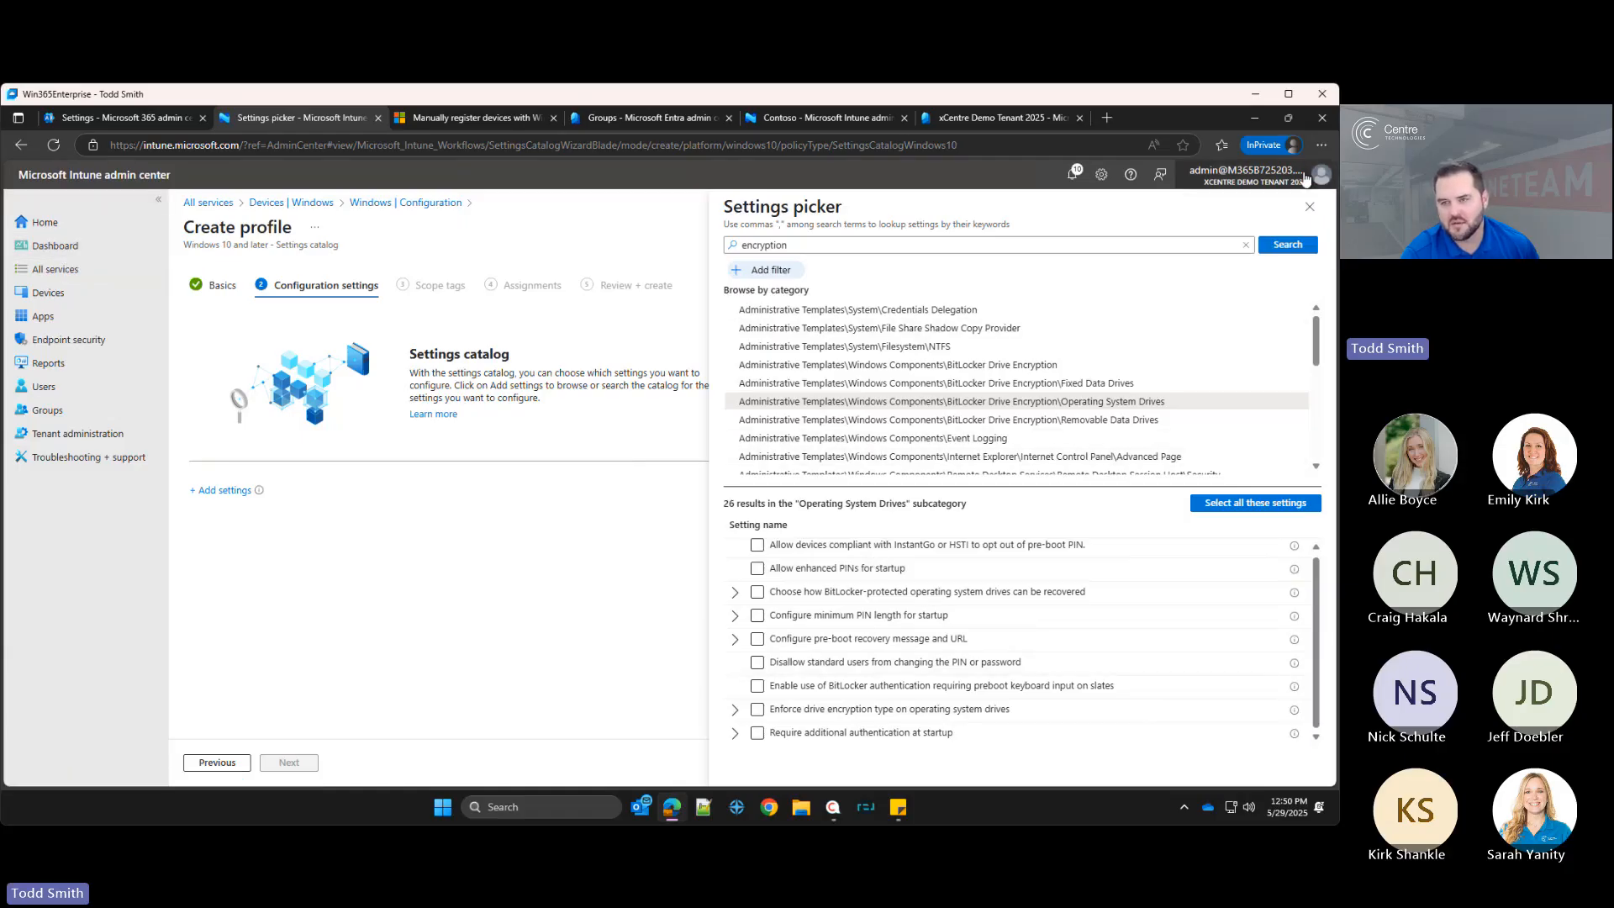
Step: Close the settings picker, discard the unsaved profile, and open the Apps overview
{"action": "left_click", "coordinate": [1309, 206]}
{"action": "left_click", "coordinate": [48, 294]}
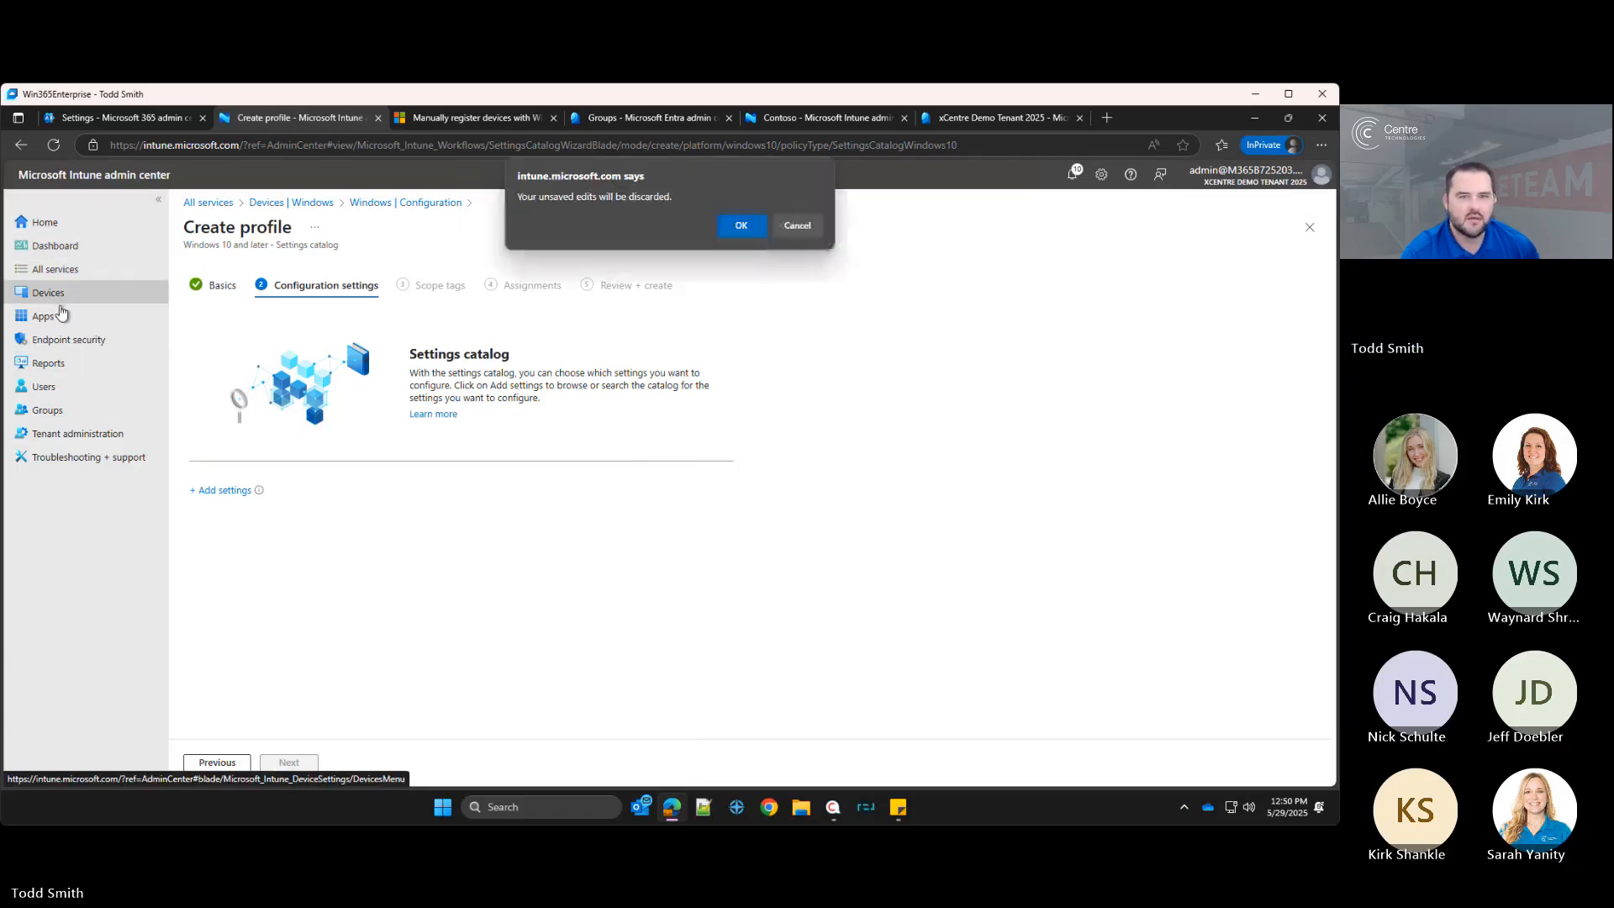
{"action": "left_click", "coordinate": [740, 225]}
{"action": "left_click", "coordinate": [41, 318]}
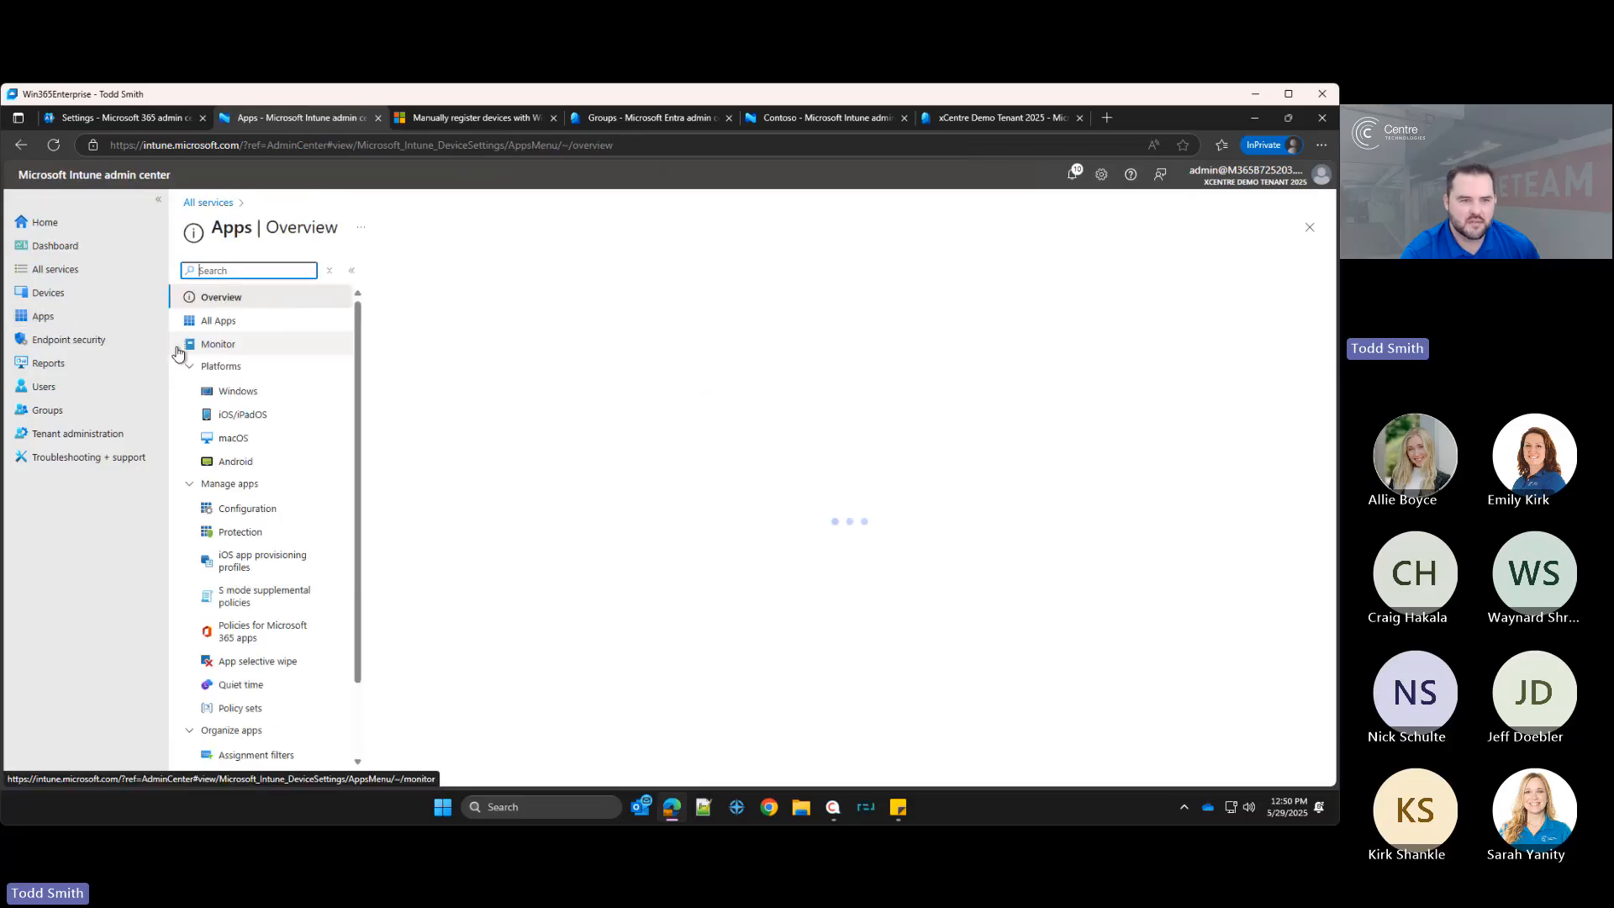
Step: Start creating a Microsoft Store app (new) for the Windows platform
{"action": "left_click", "coordinate": [229, 388]}
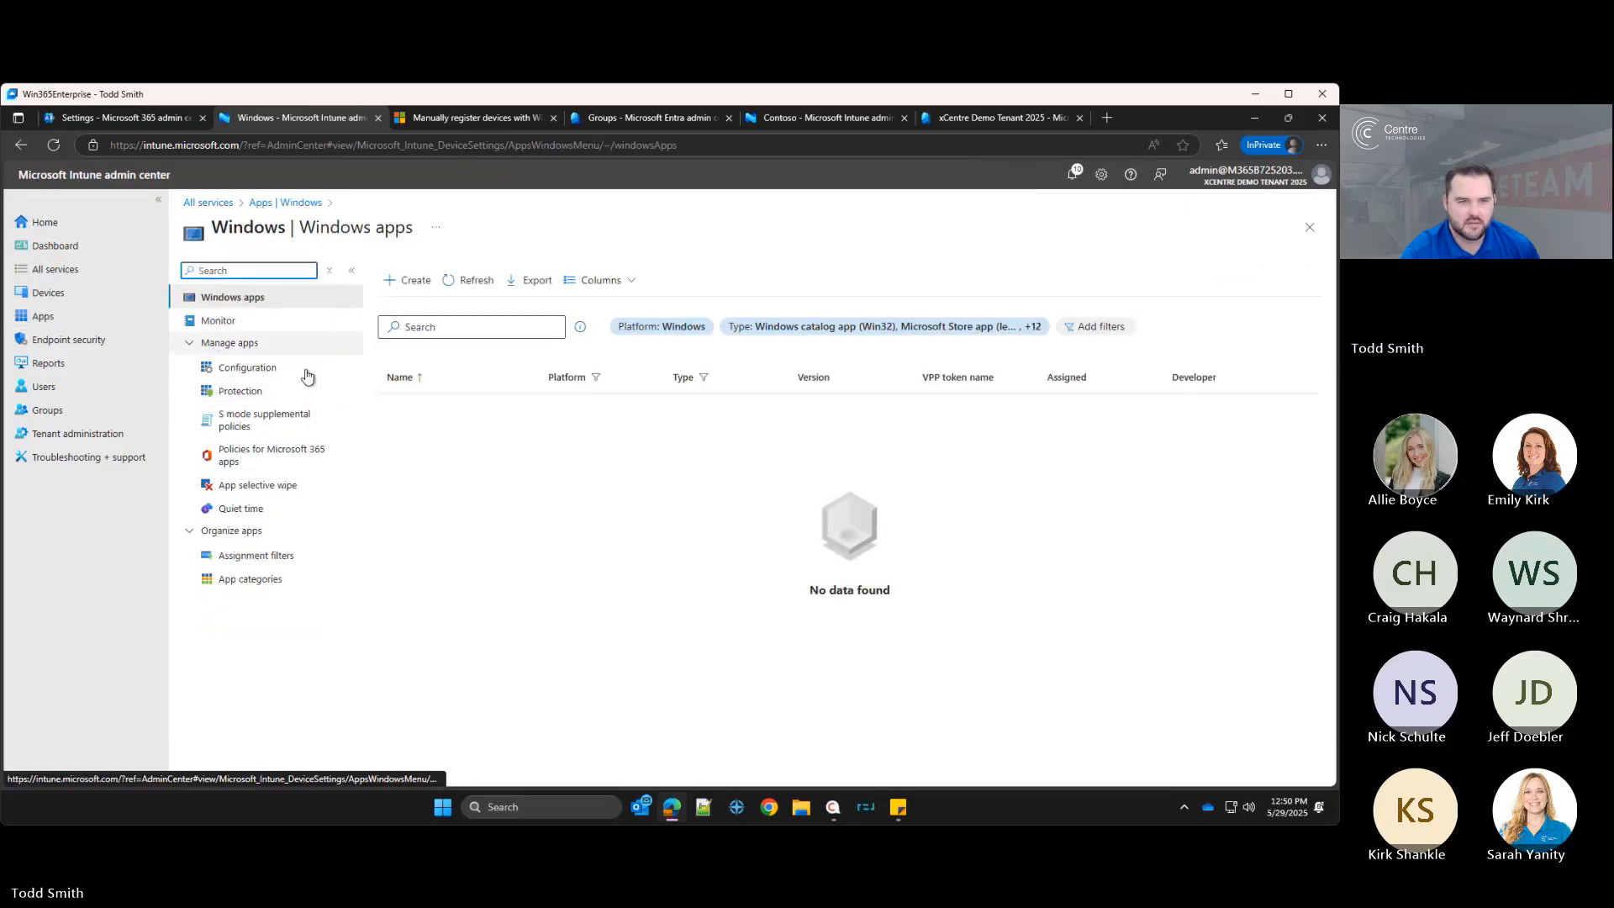
{"action": "left_click", "coordinate": [410, 280]}
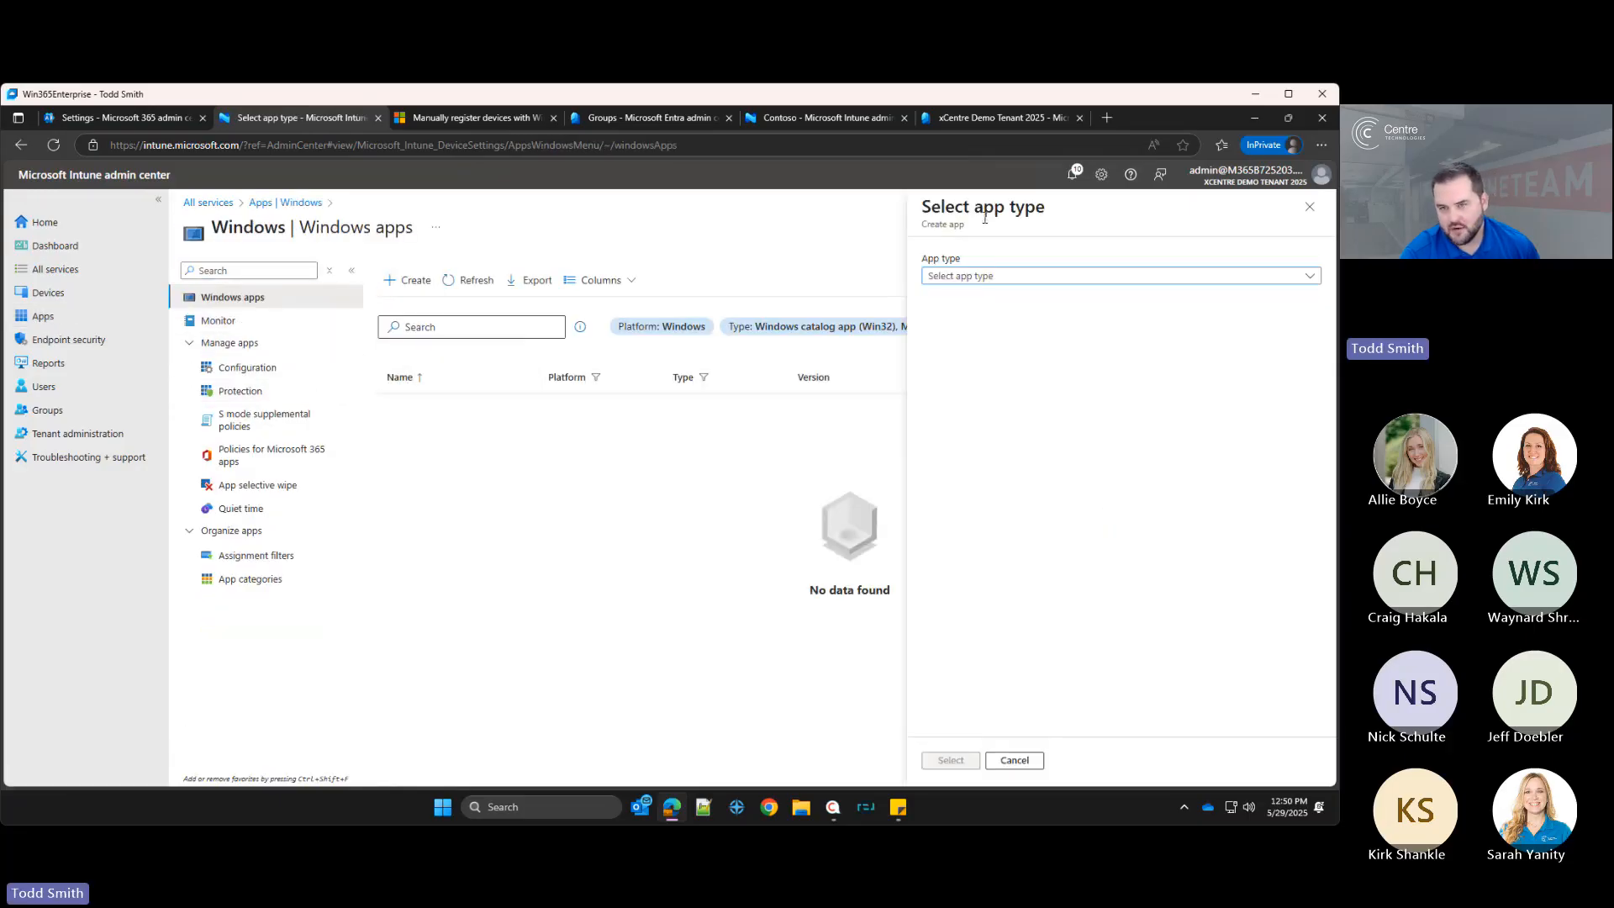
{"action": "left_click", "coordinate": [979, 275]}
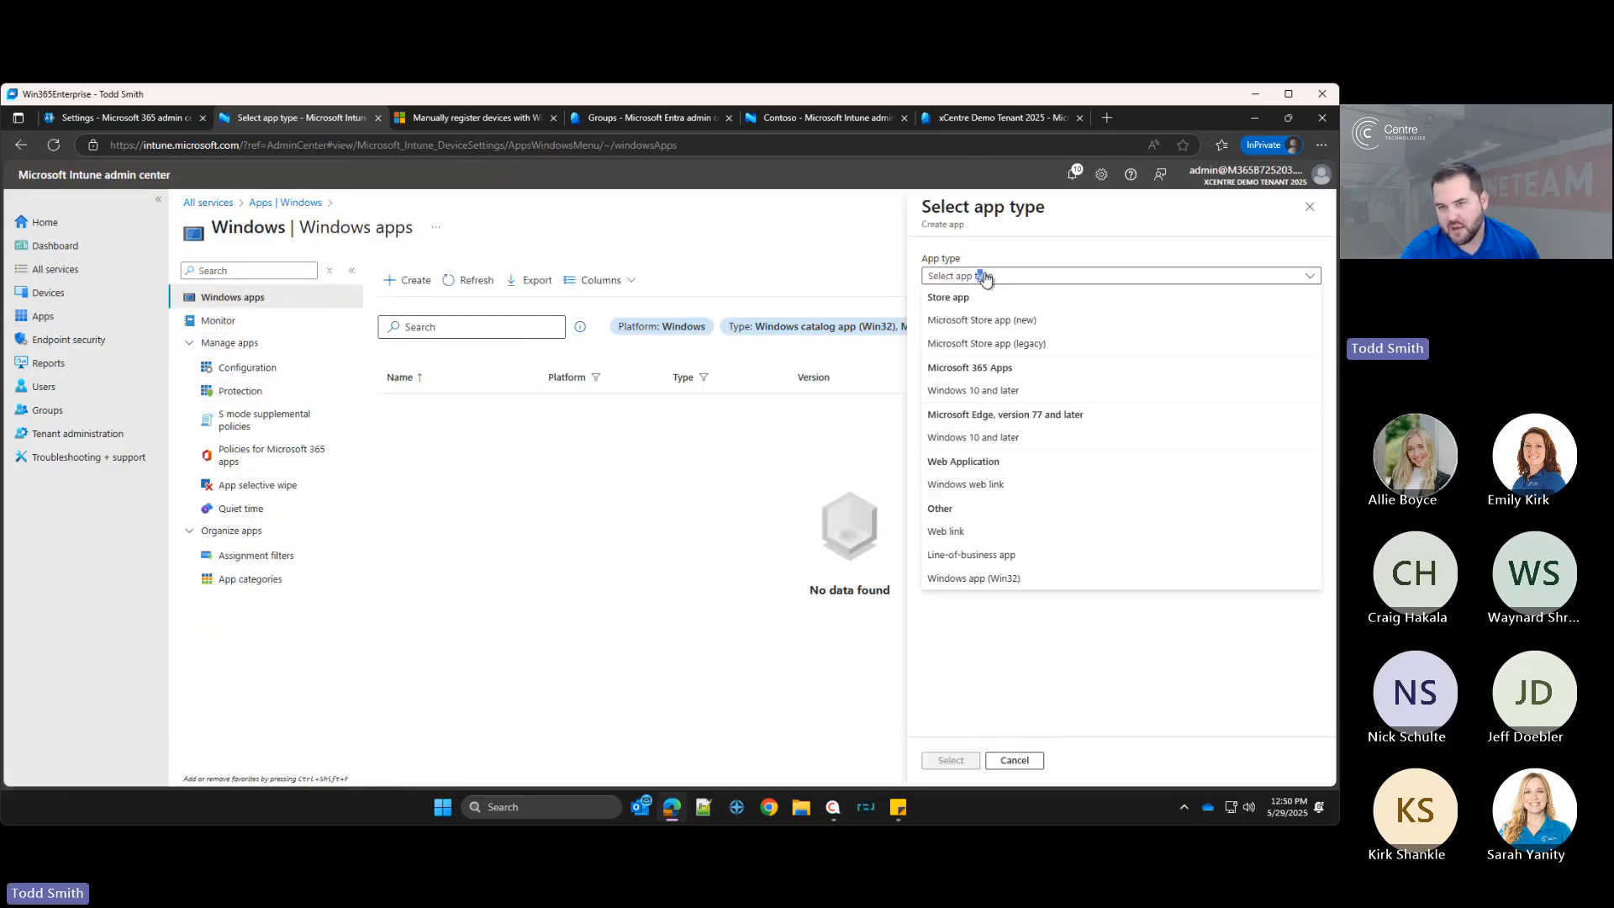
{"action": "left_click", "coordinate": [1012, 320]}
{"action": "left_click", "coordinate": [948, 760]}
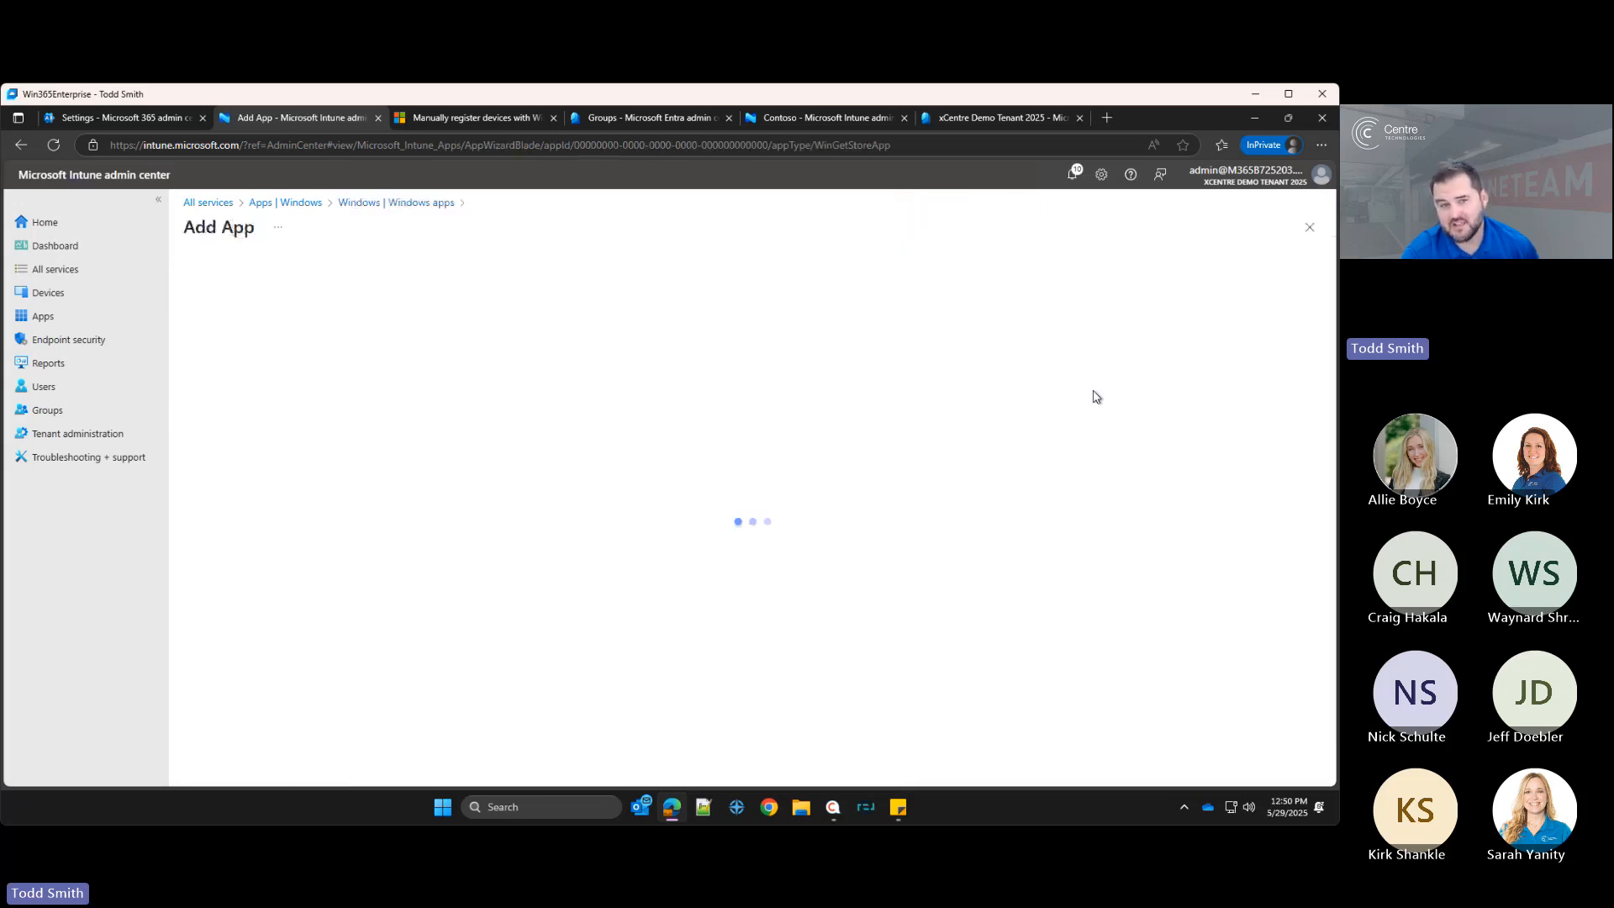
Step: Search the Microsoft Store for Company Portal and select it as the app
{"action": "left_click", "coordinate": [505, 377]}
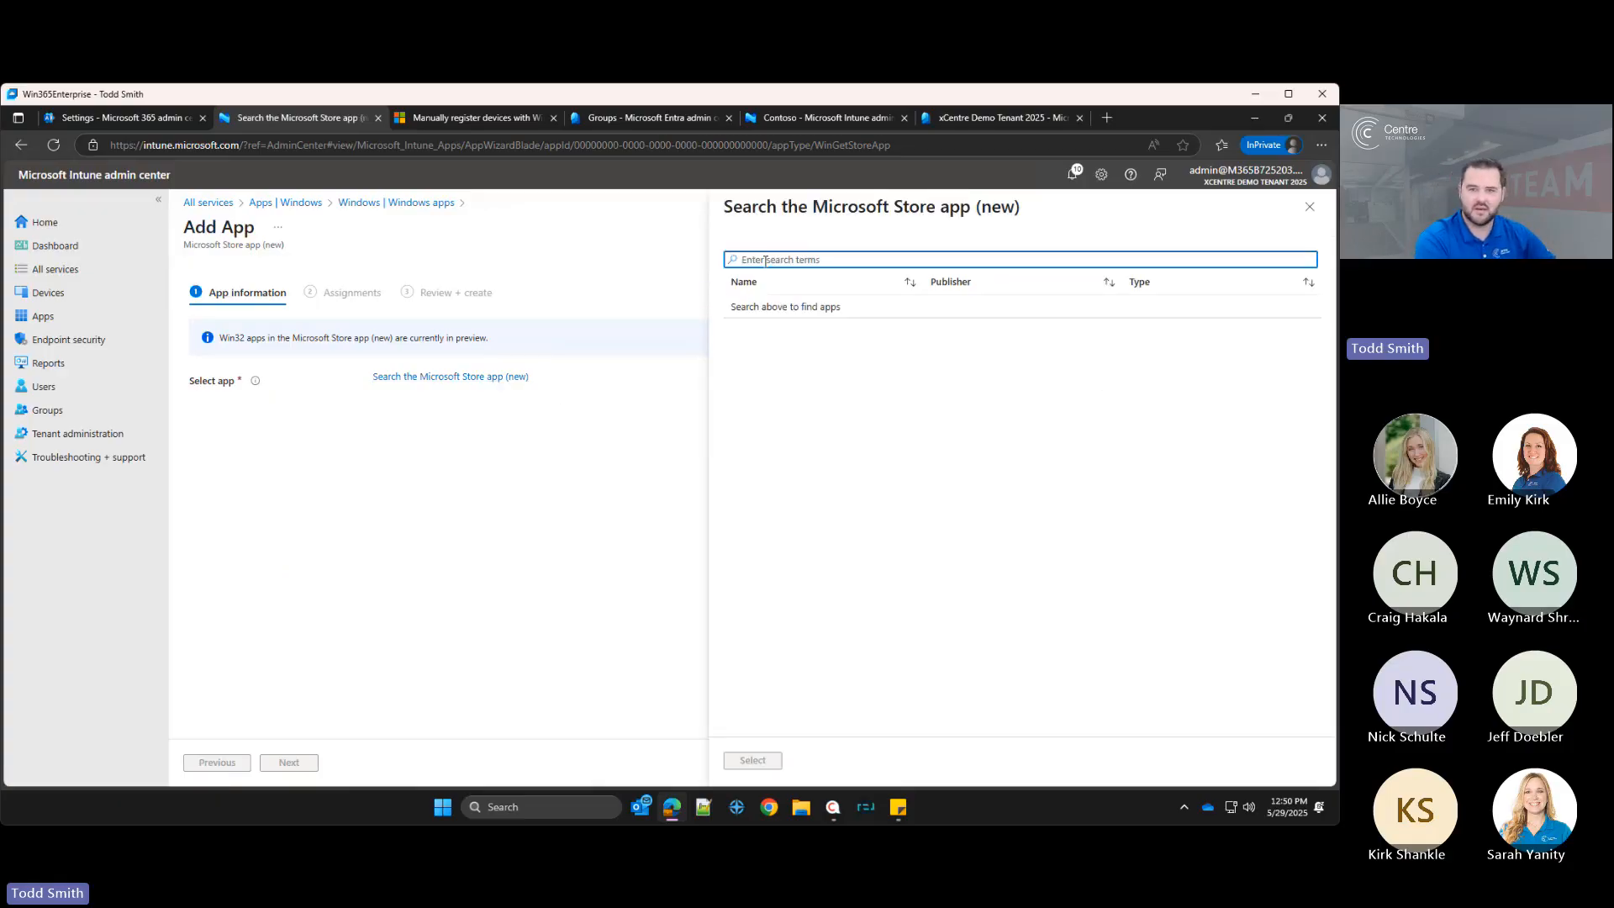
{"action": "type", "text": "Copi"}
{"action": "type", "text": "pany [prta"}
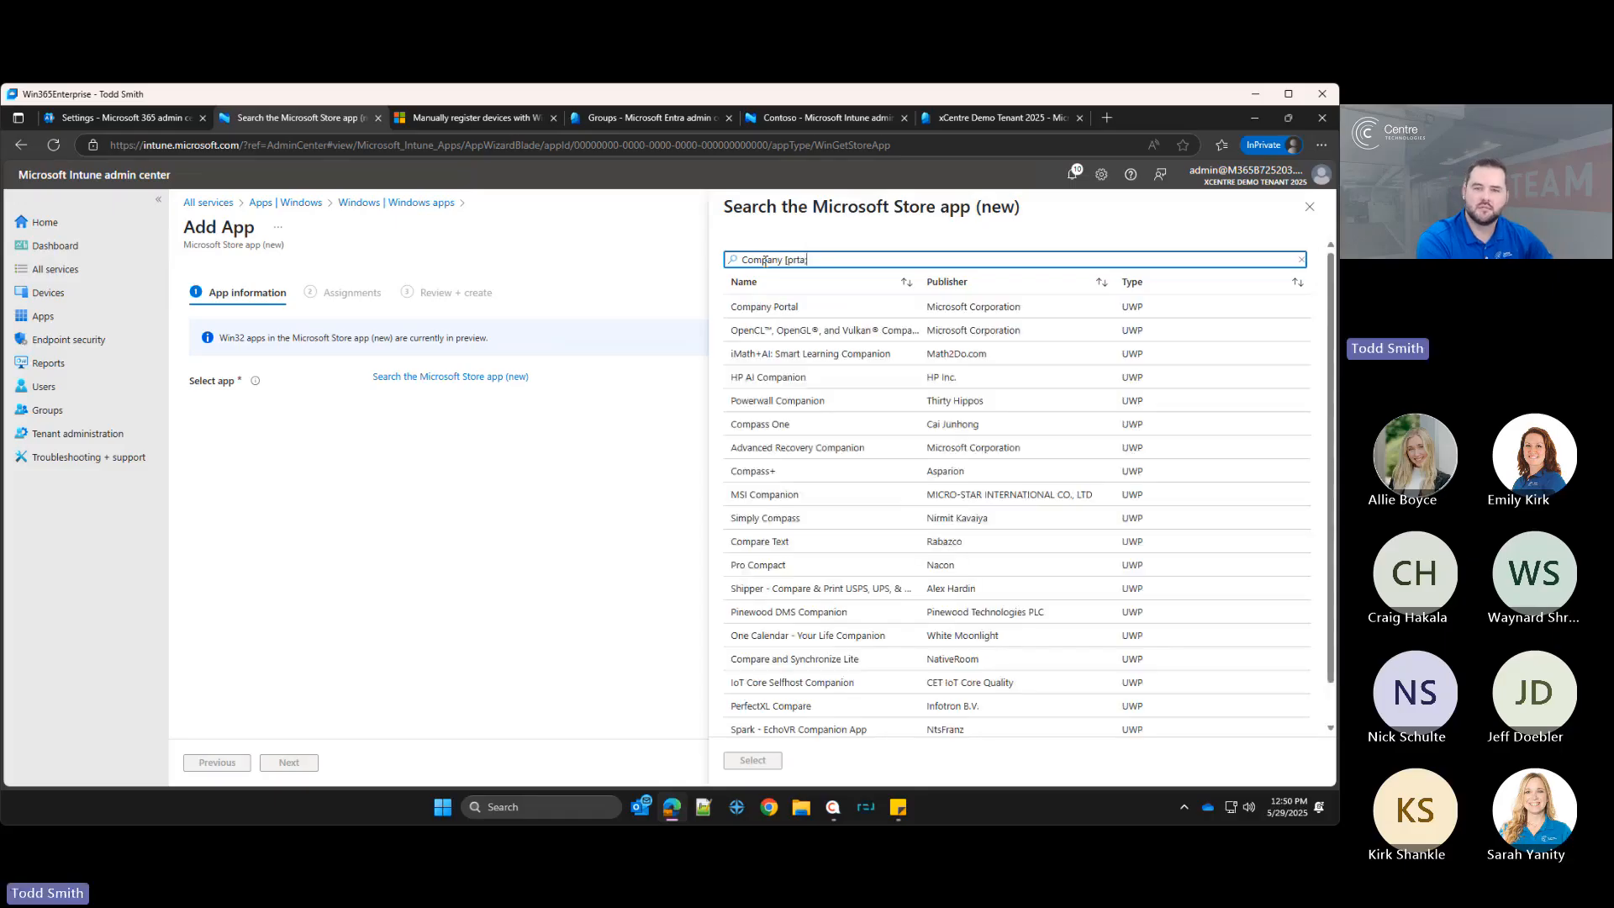
{"action": "key", "text": "BackSpace"}
{"action": "key", "text": "BackSpace"}
{"action": "key", "text": "BackSpace"}
{"action": "type", "text": "p"}
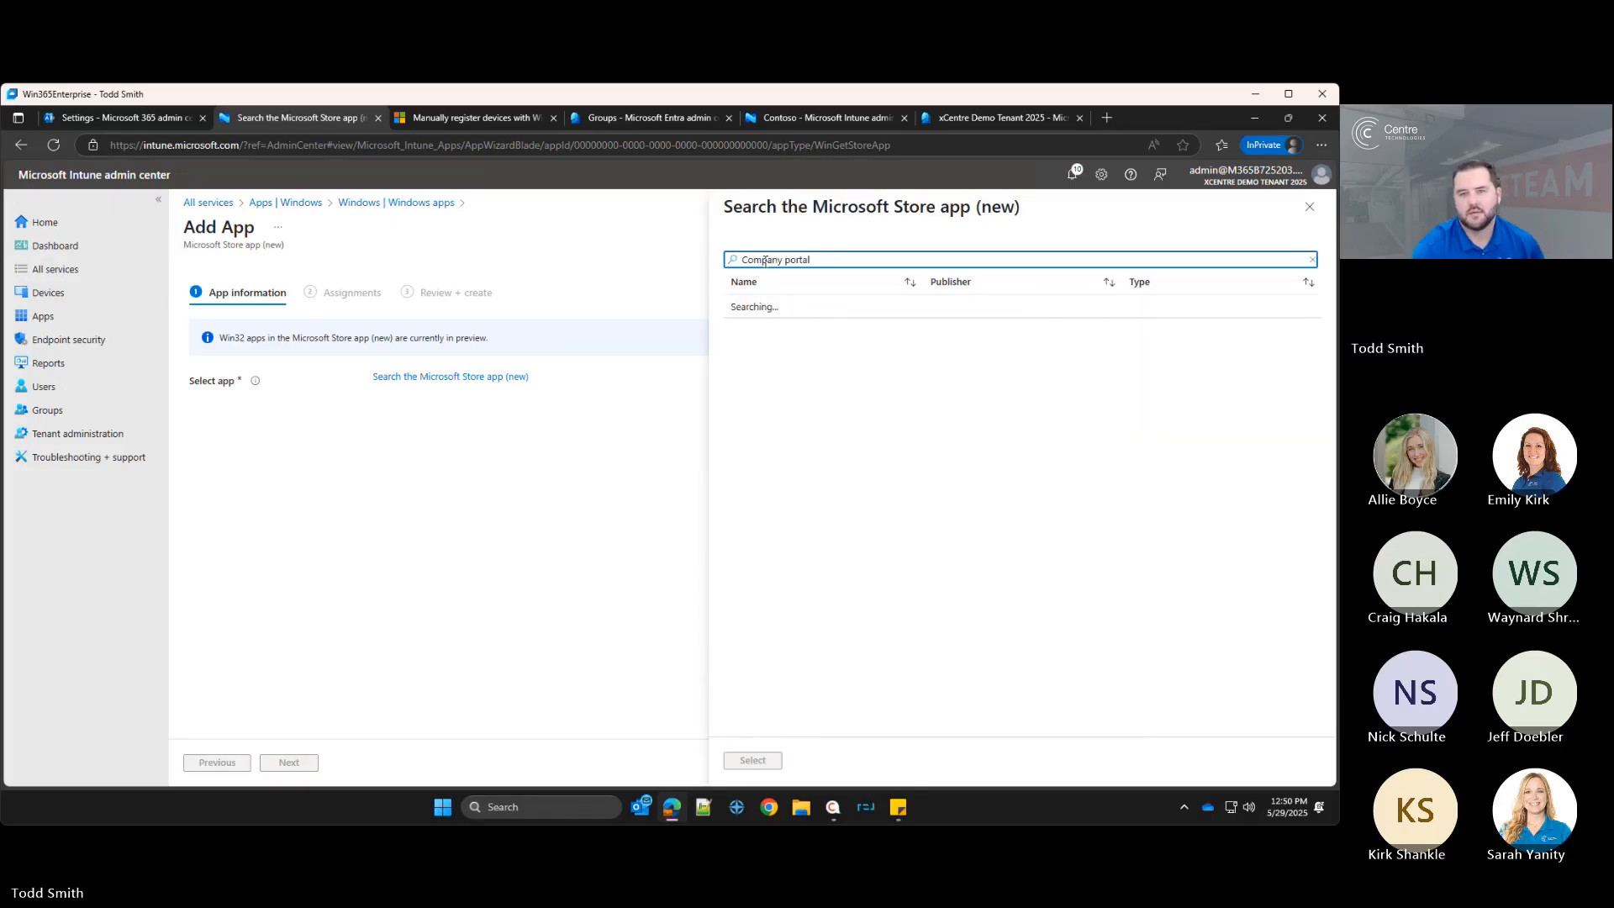
{"action": "left_click", "coordinate": [764, 307]}
{"action": "left_click", "coordinate": [753, 760]}
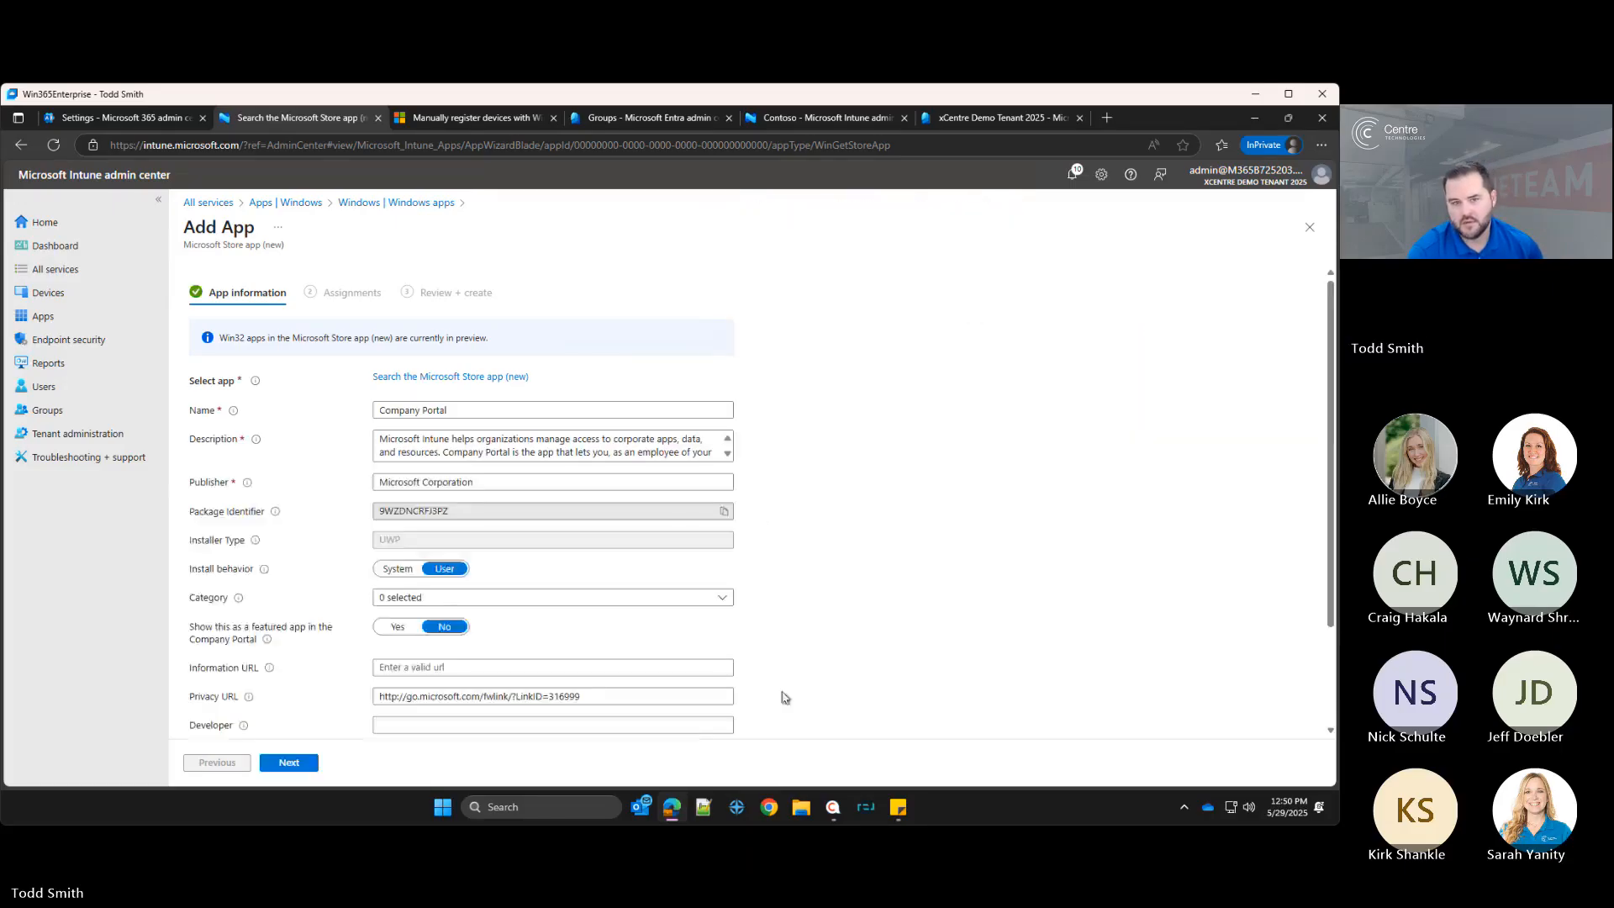
Step: Set the install behavior to System and the category to Computer management
{"action": "scroll", "coordinate": [428, 504], "scroll_direction": "down", "scroll_amount": 1}
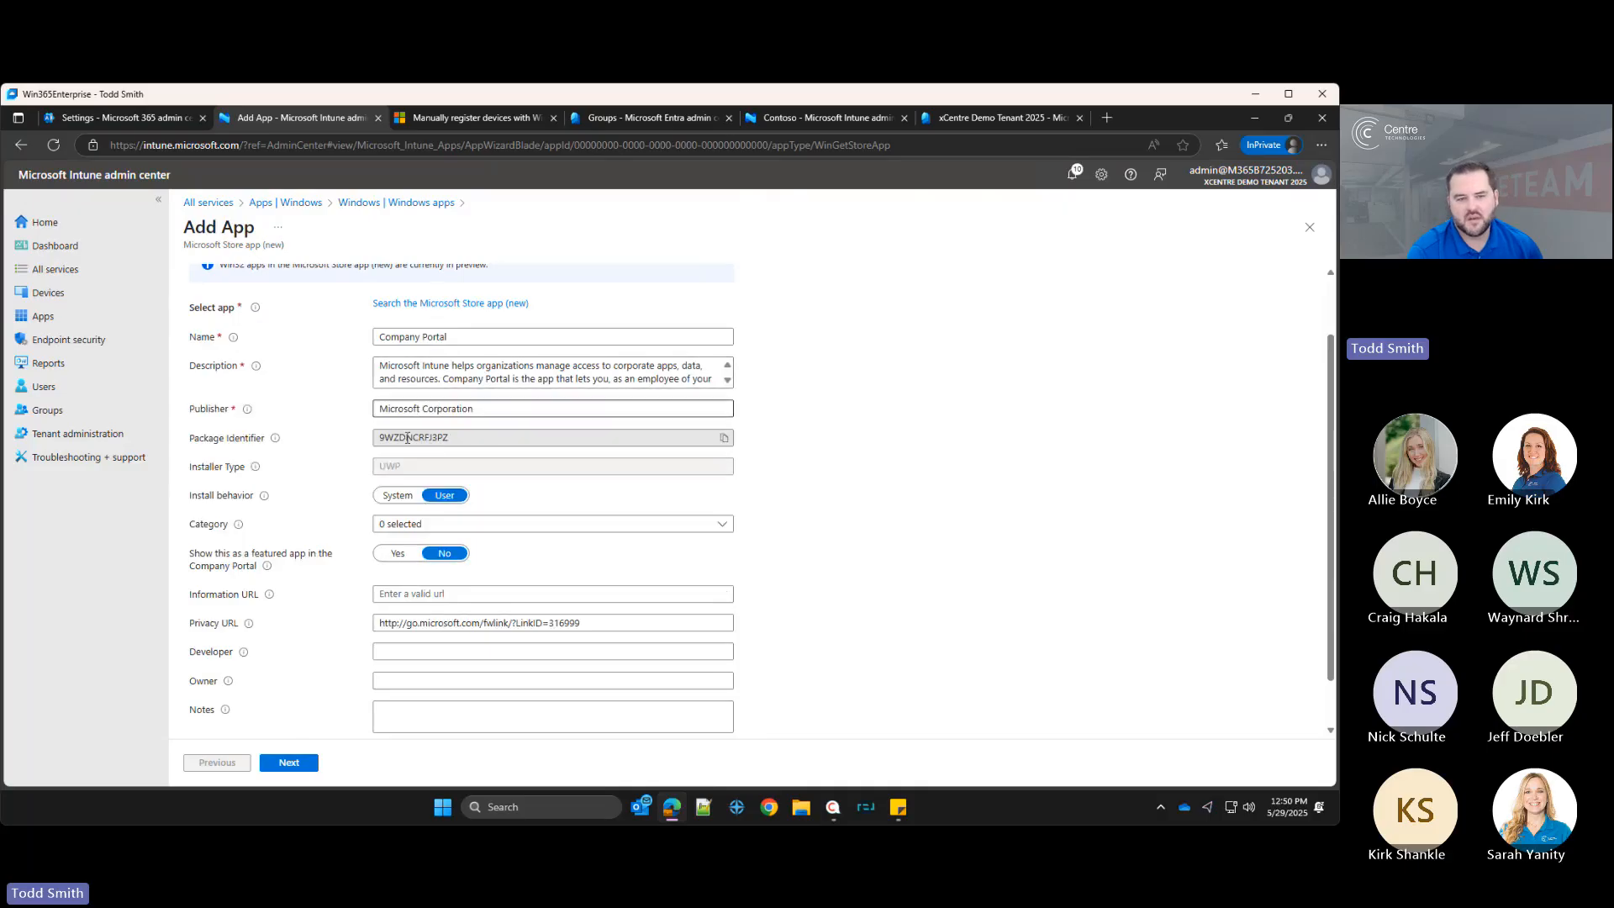
{"action": "left_click", "coordinate": [400, 498]}
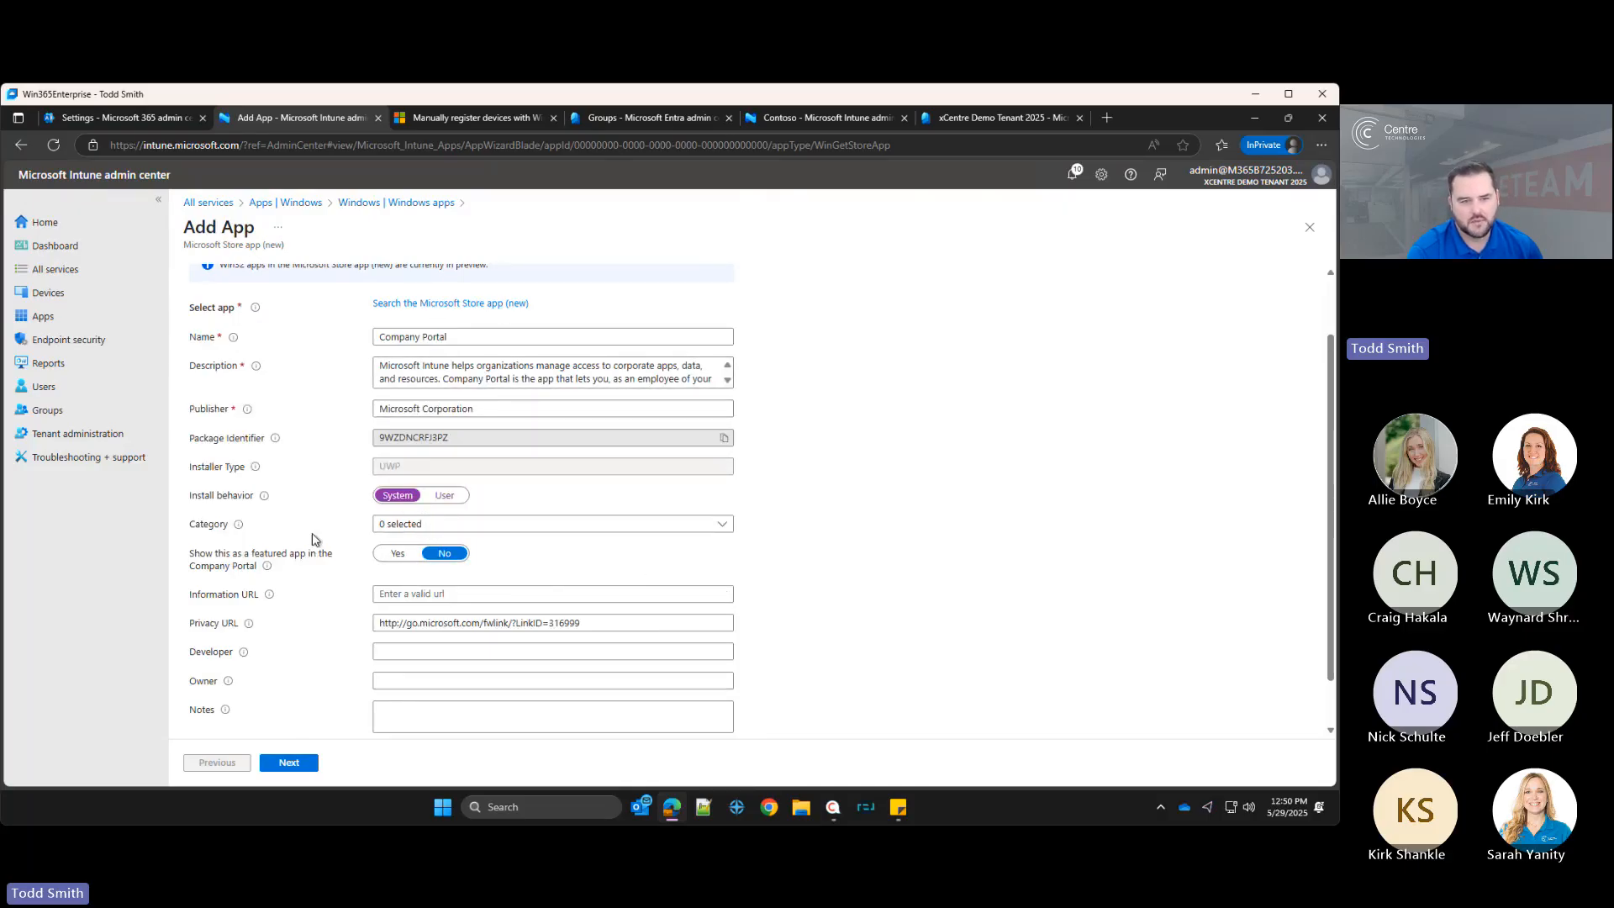
{"action": "left_click", "coordinate": [380, 523]}
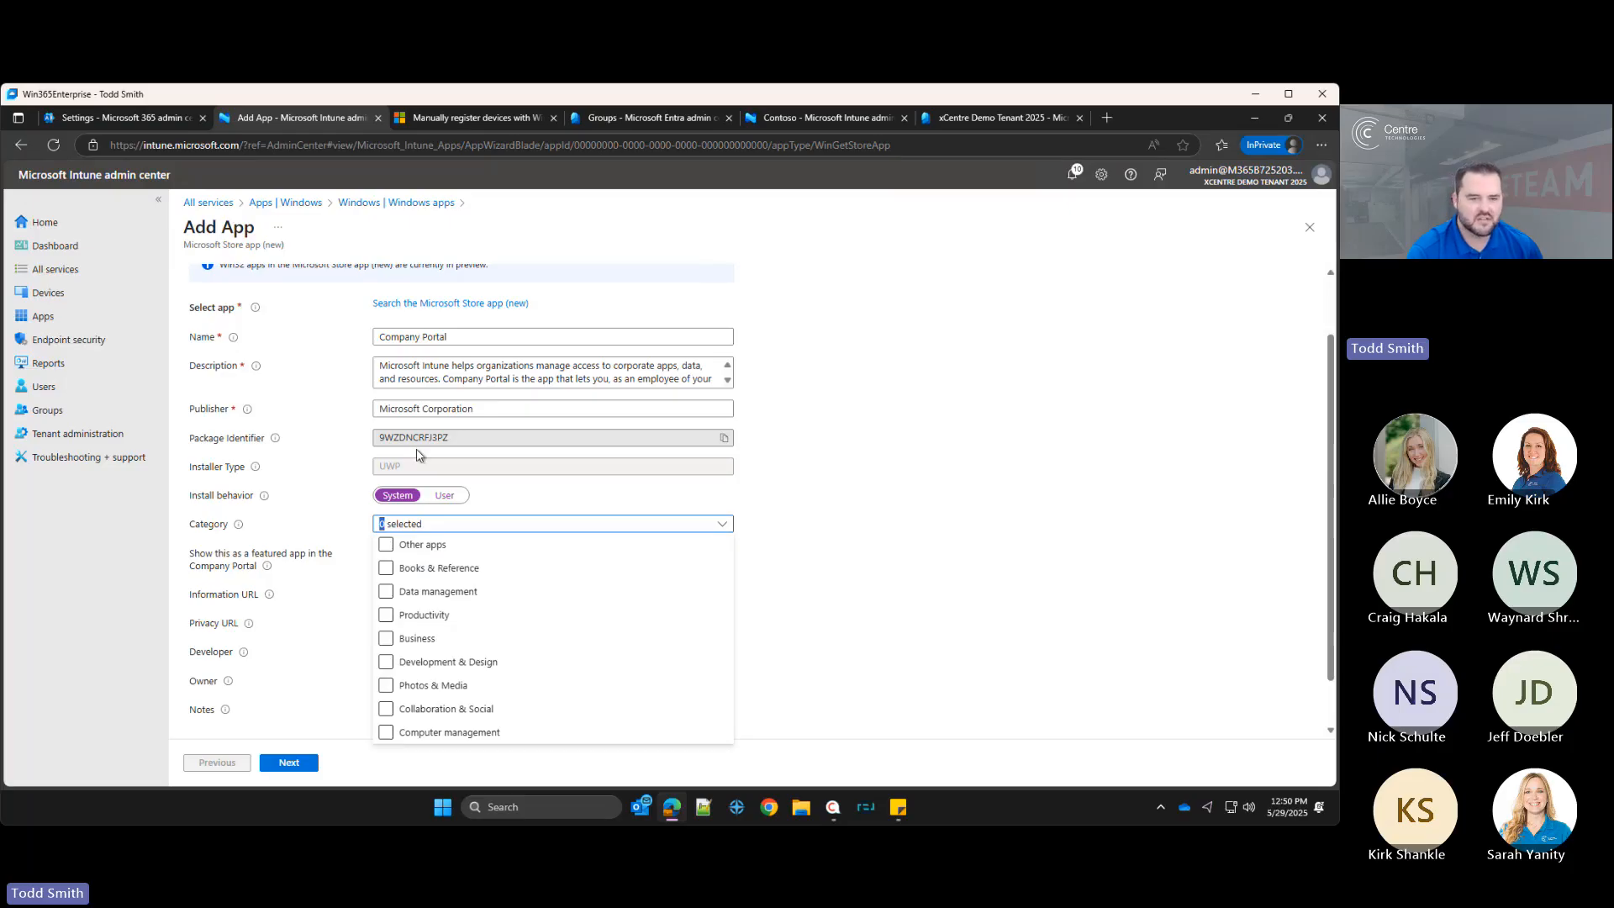
{"action": "left_click", "coordinate": [386, 732]}
{"action": "left_click", "coordinate": [473, 522]}
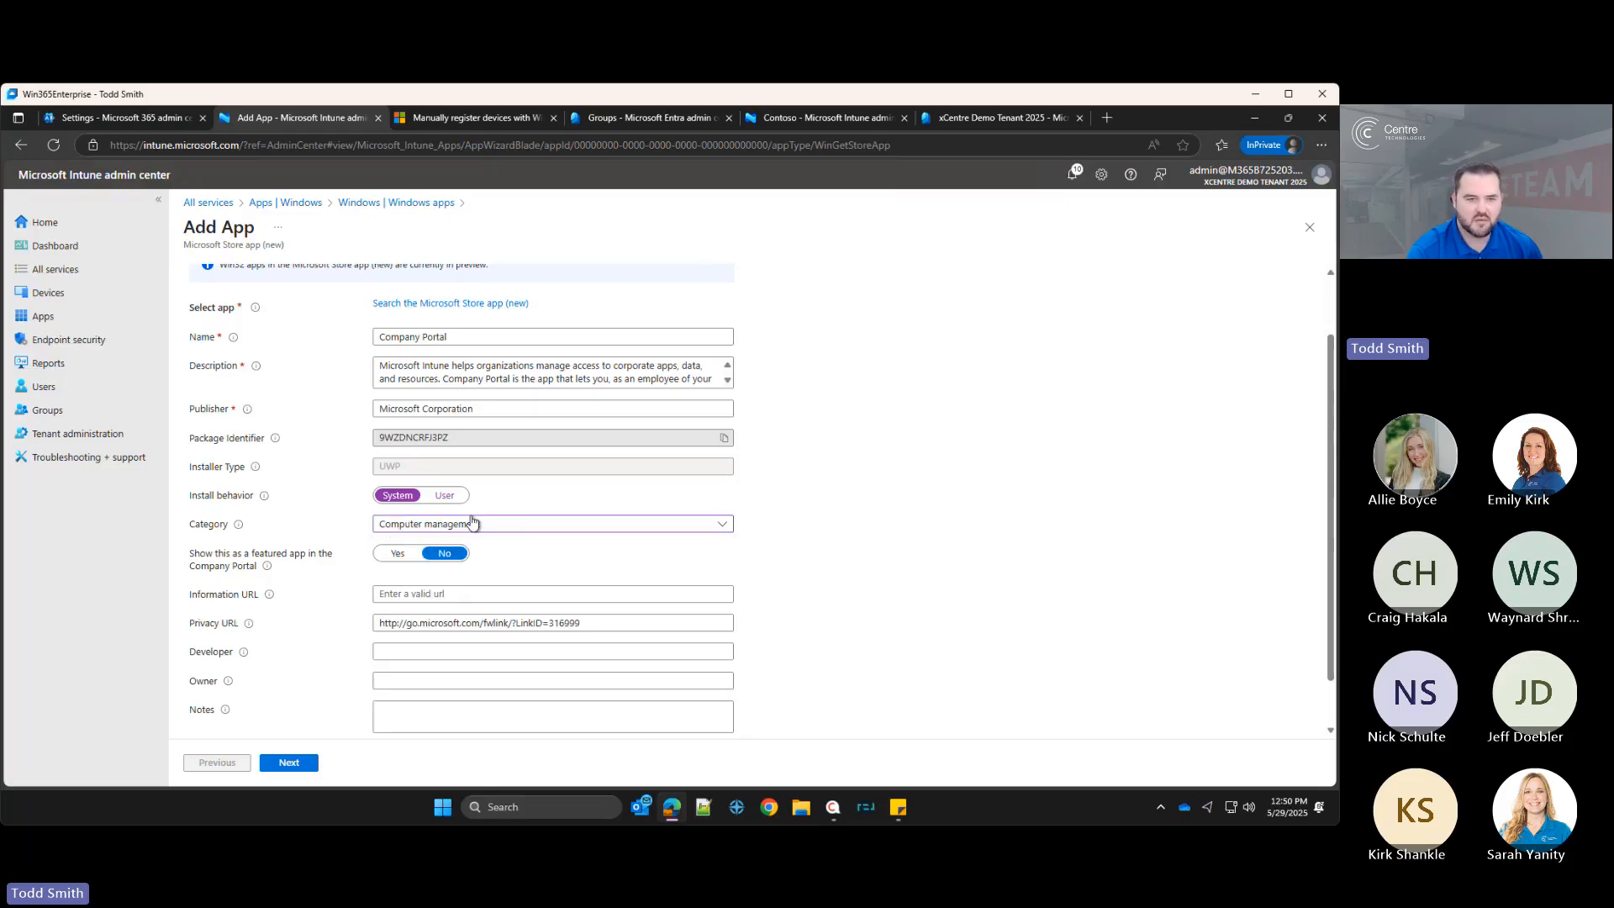
{"action": "scroll", "coordinate": [526, 543], "scroll_direction": "down", "scroll_amount": 2}
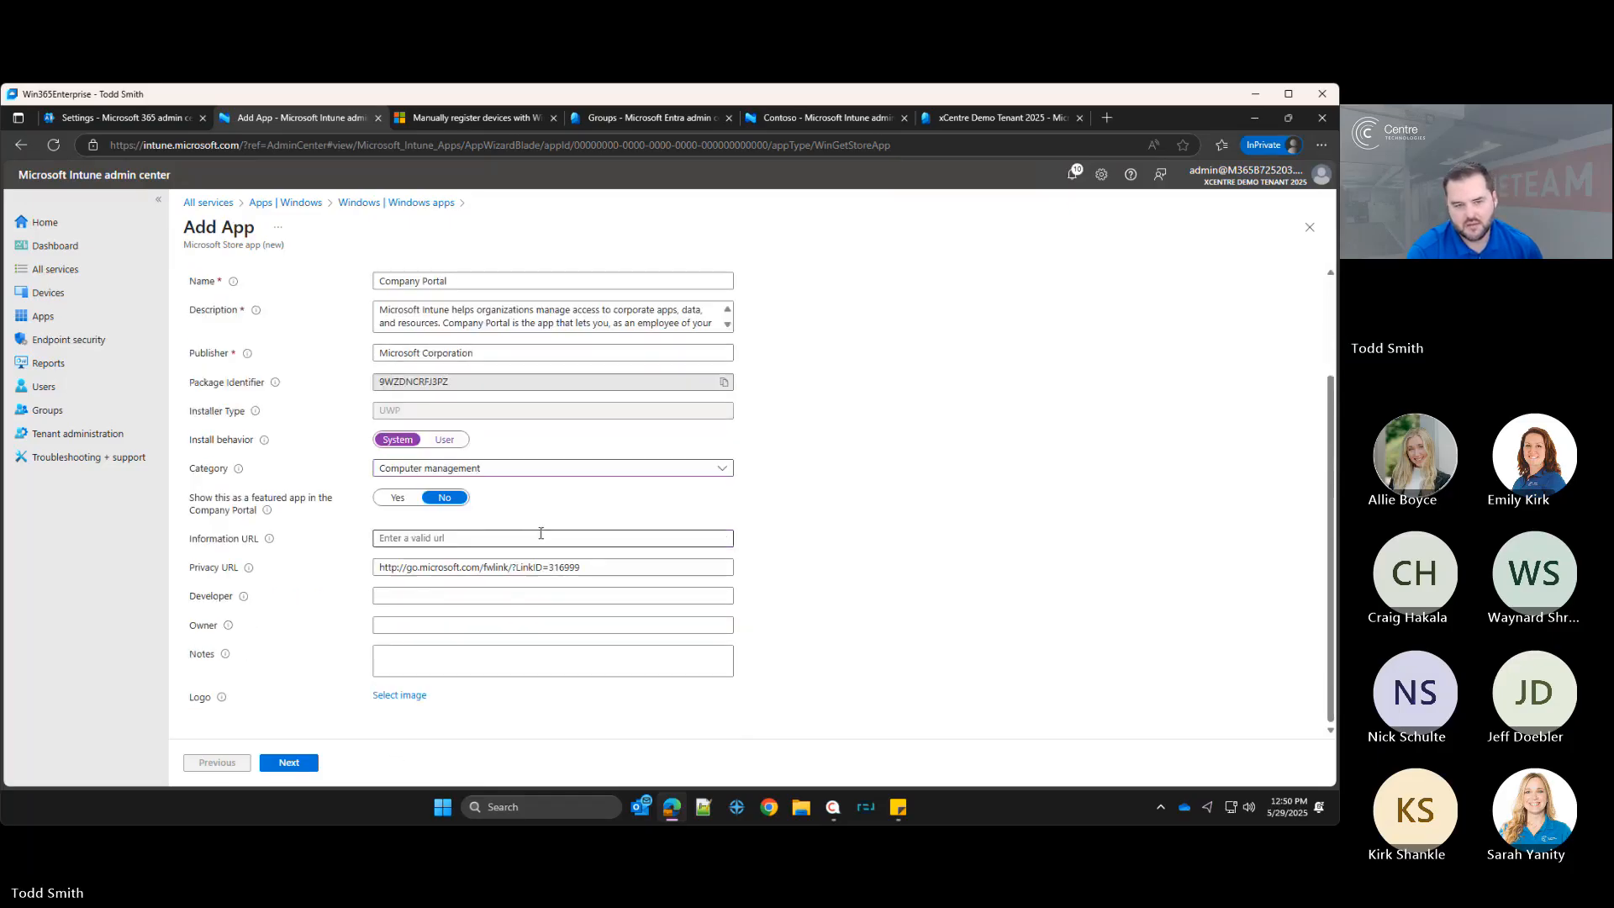
{"action": "left_click", "coordinate": [420, 697]}
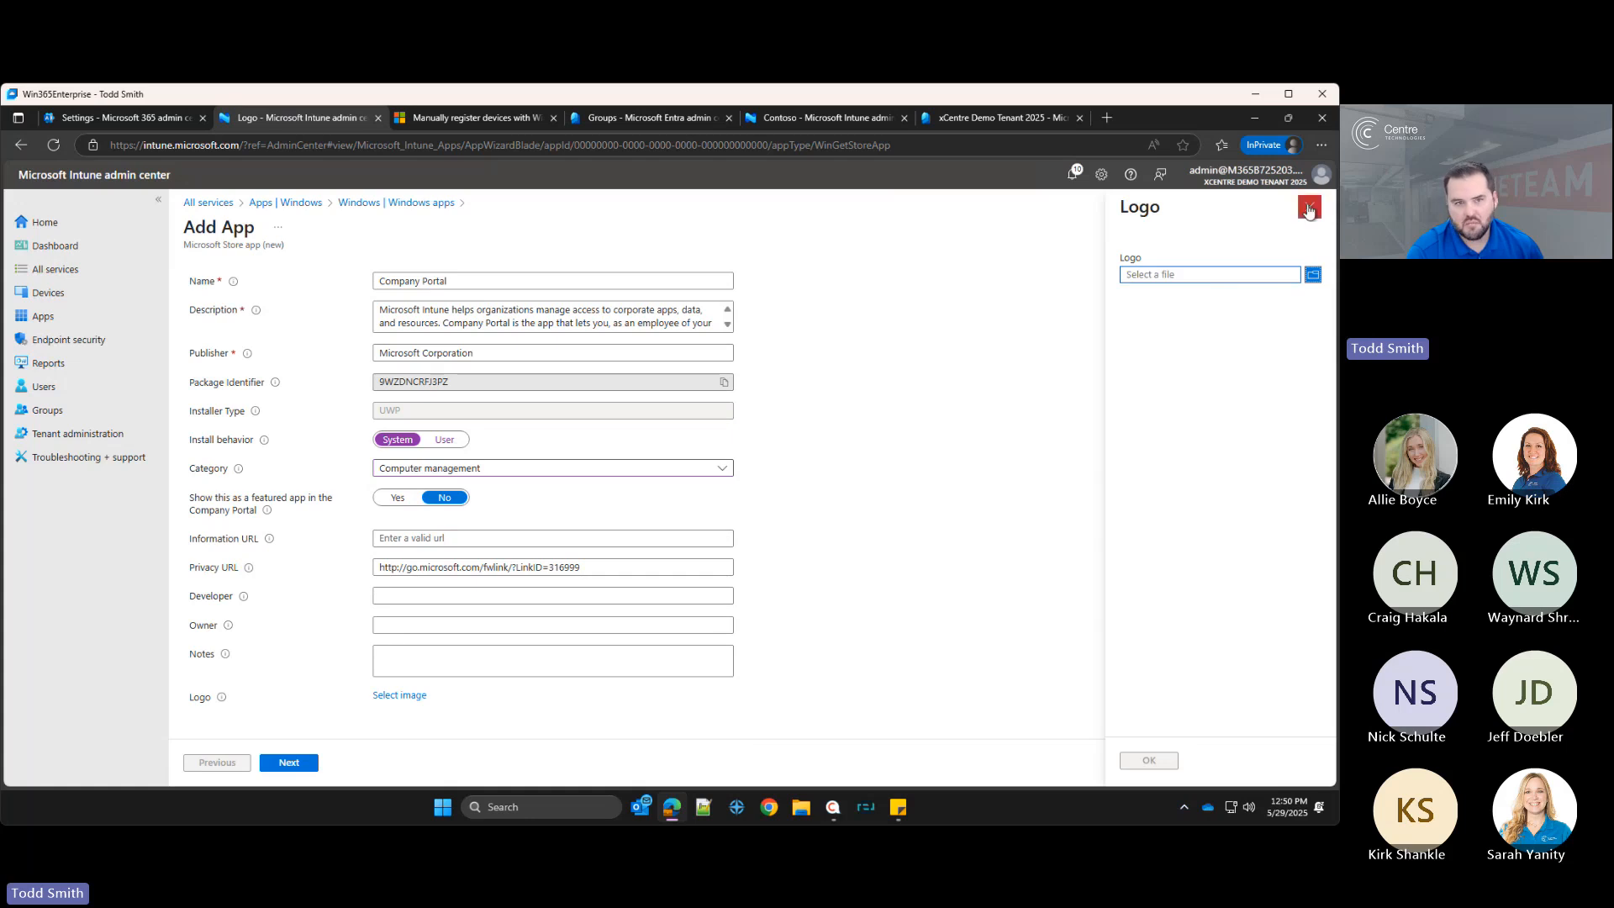
{"action": "left_click", "coordinate": [1310, 206]}
Step: Assign the app as required to all devices, excluding devices matched by the Personal Devices filter
{"action": "left_click", "coordinate": [288, 762]}
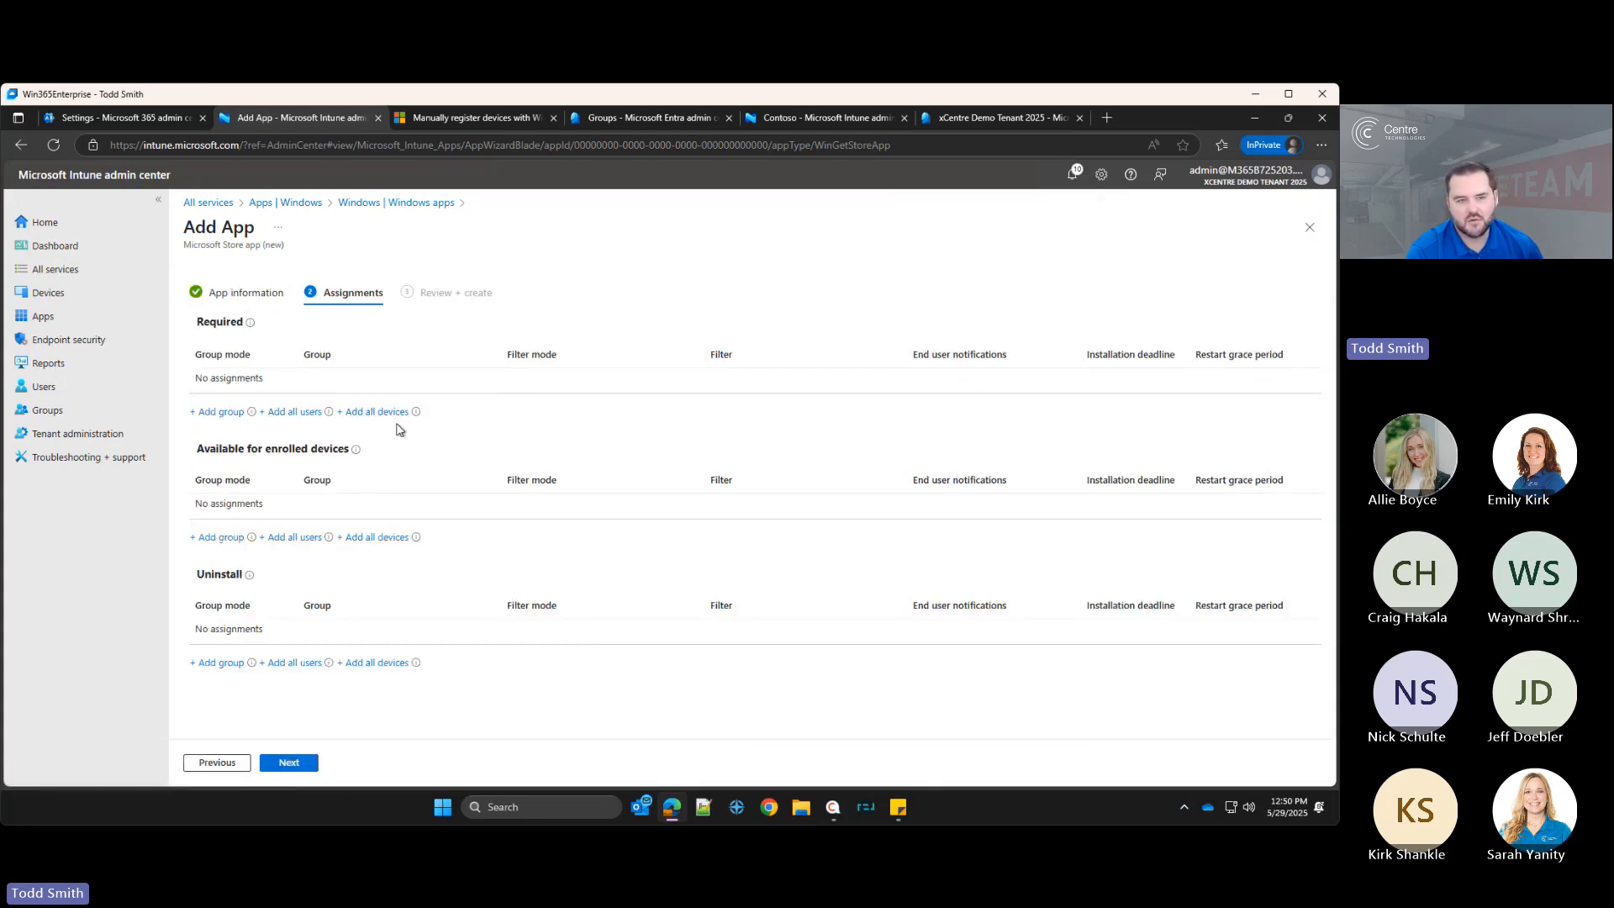
{"action": "left_click", "coordinate": [376, 412]}
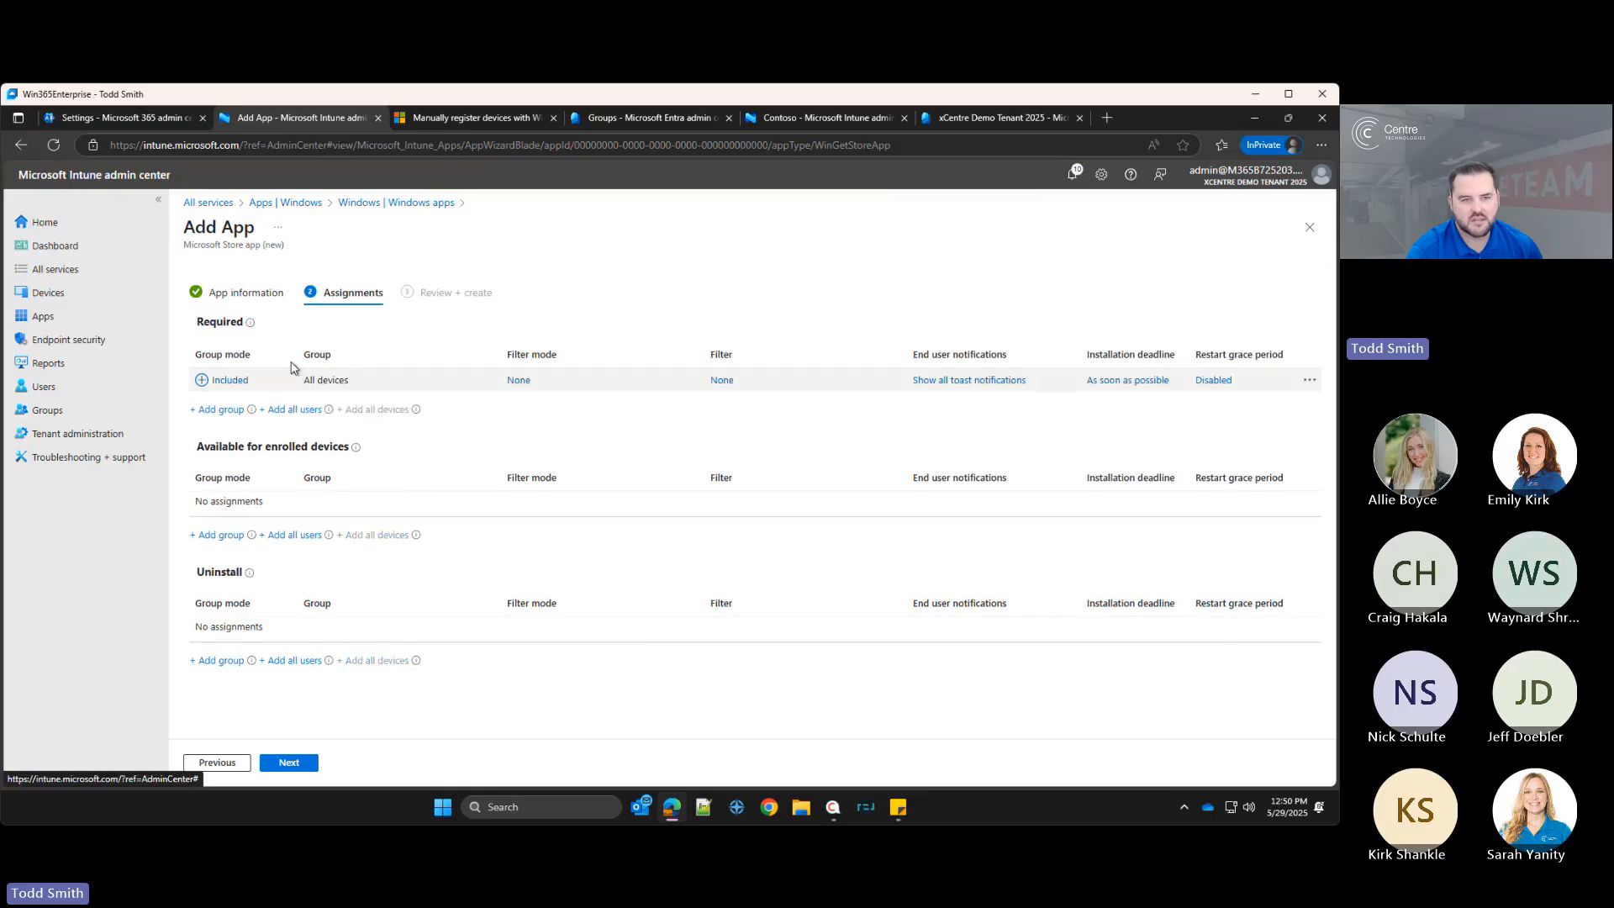
{"action": "left_click", "coordinate": [519, 380]}
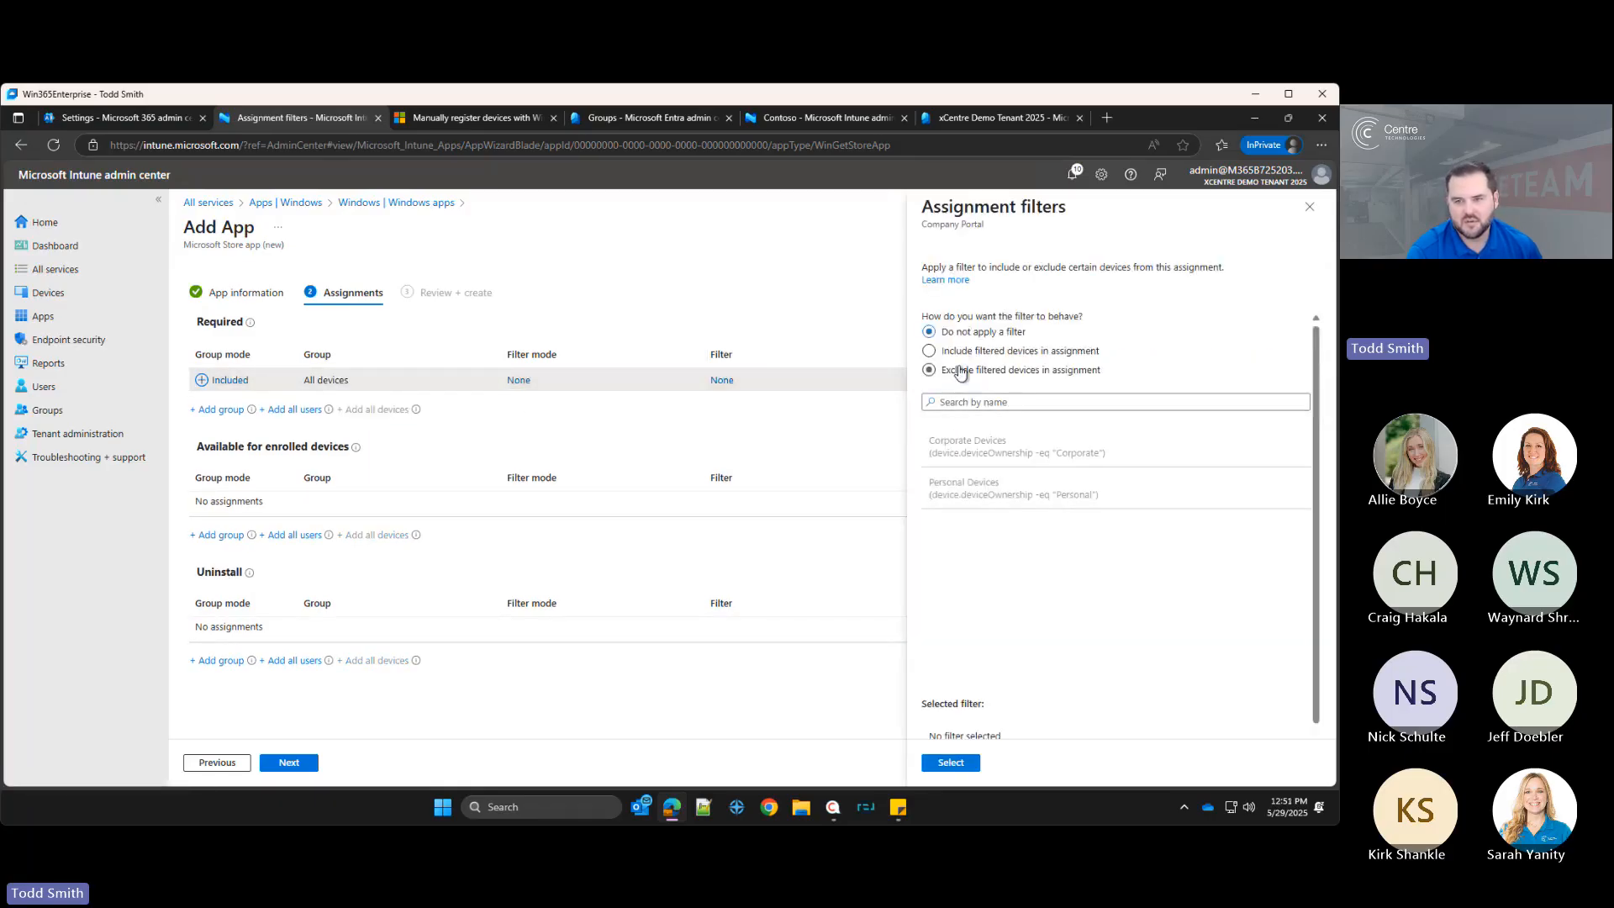
{"action": "left_click", "coordinate": [964, 488]}
{"action": "left_click", "coordinate": [950, 762]}
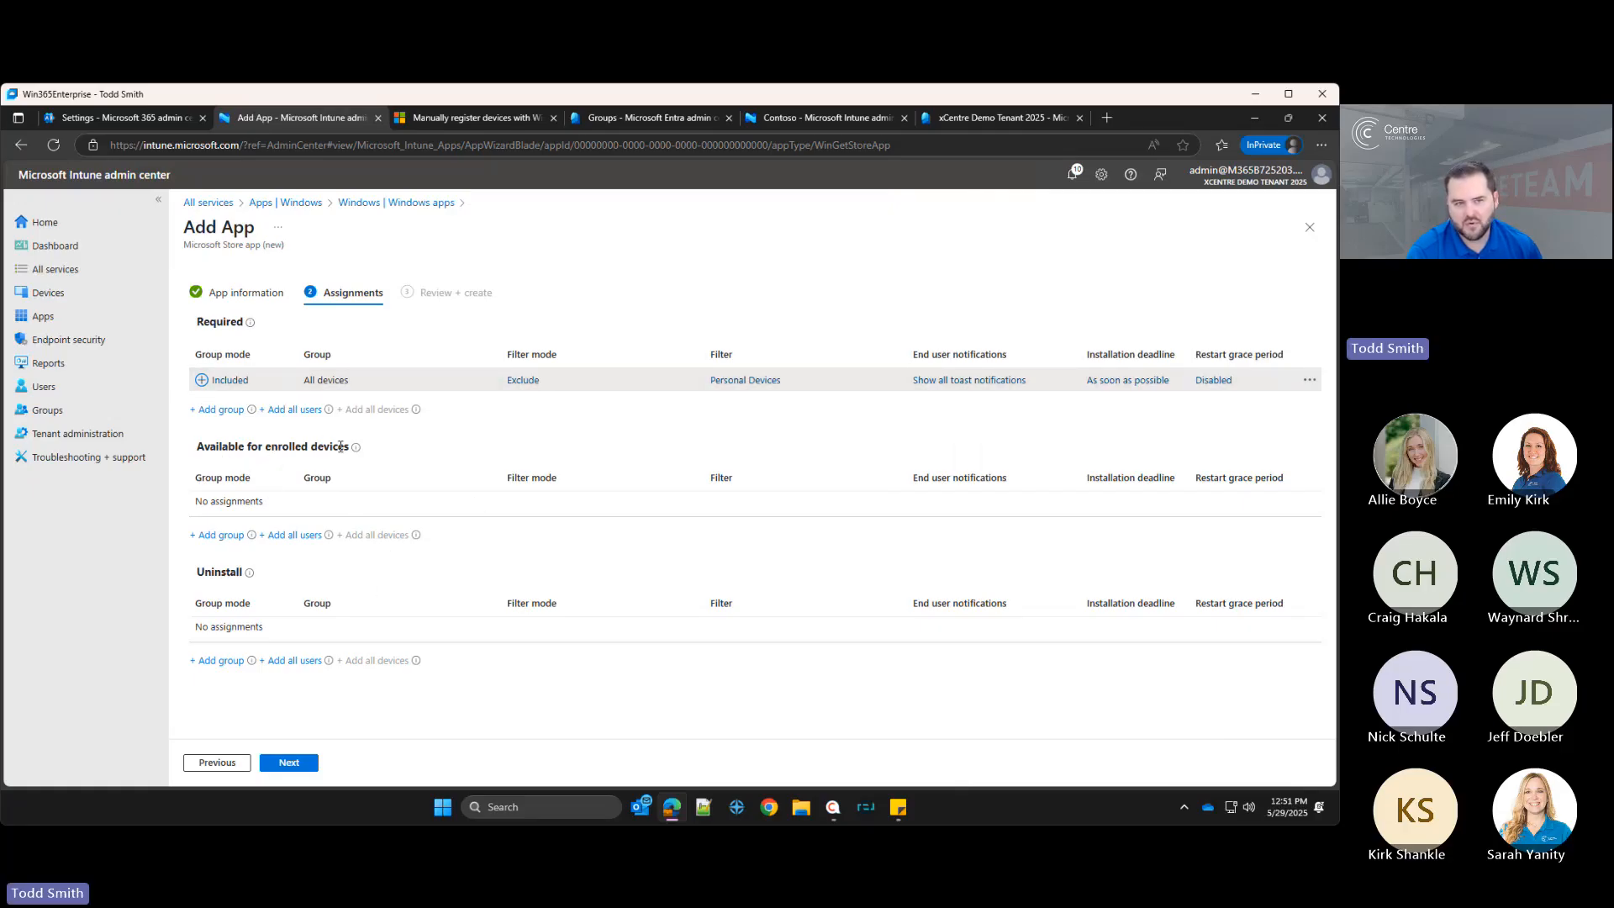
Step: Make the app available to all users and hide all toast notifications on the required all-devices assignment
{"action": "left_click", "coordinate": [296, 535]}
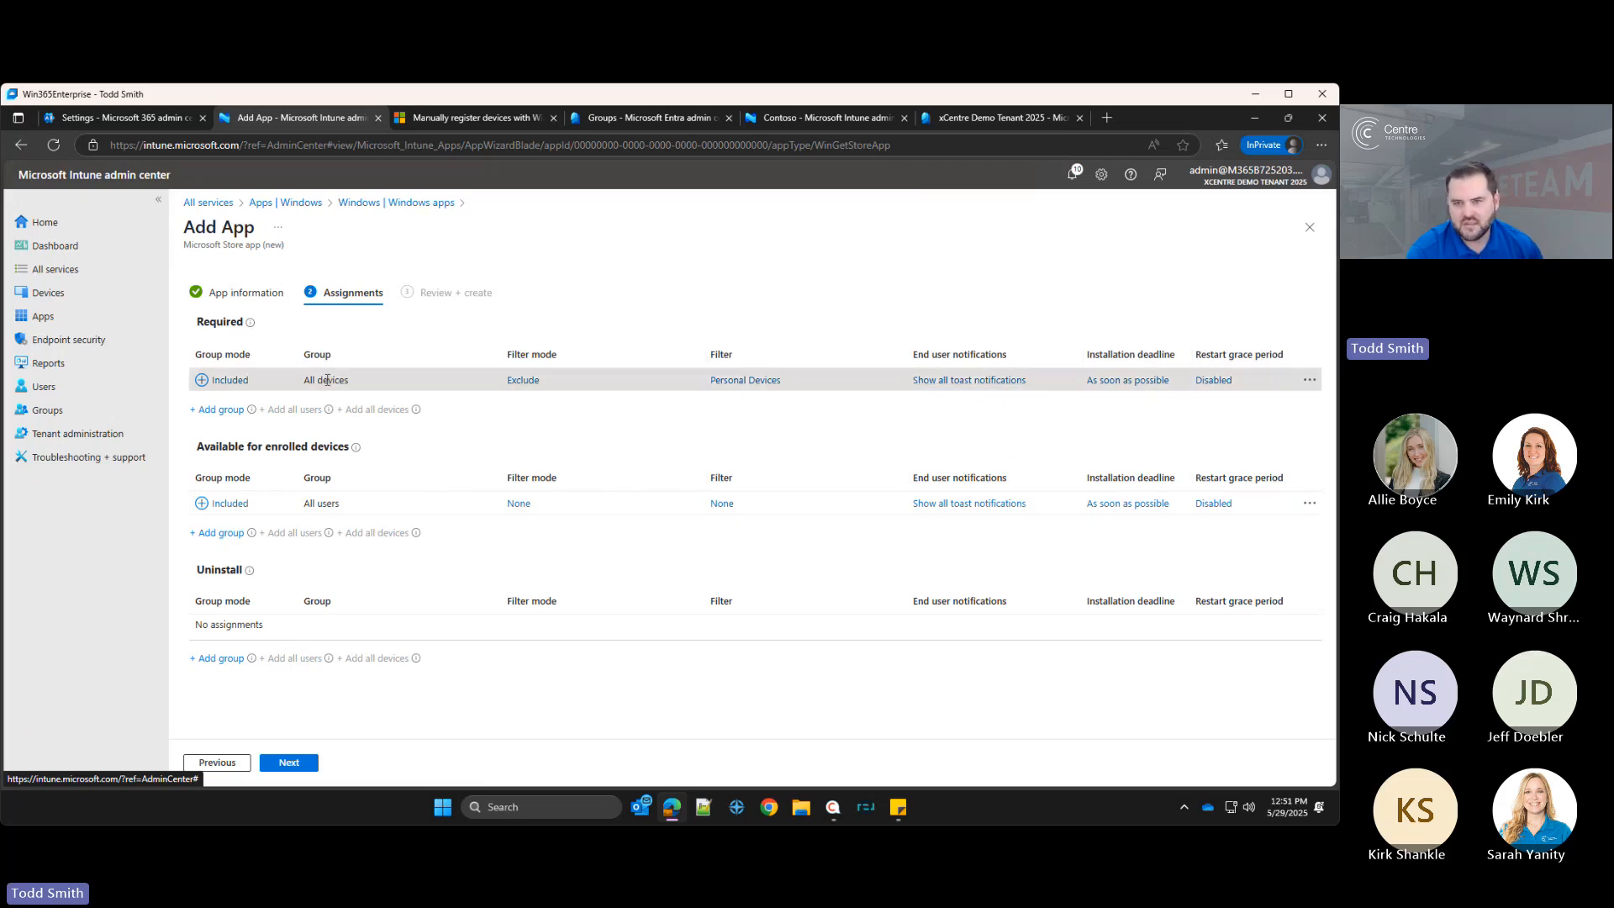
{"action": "left_click", "coordinate": [990, 382]}
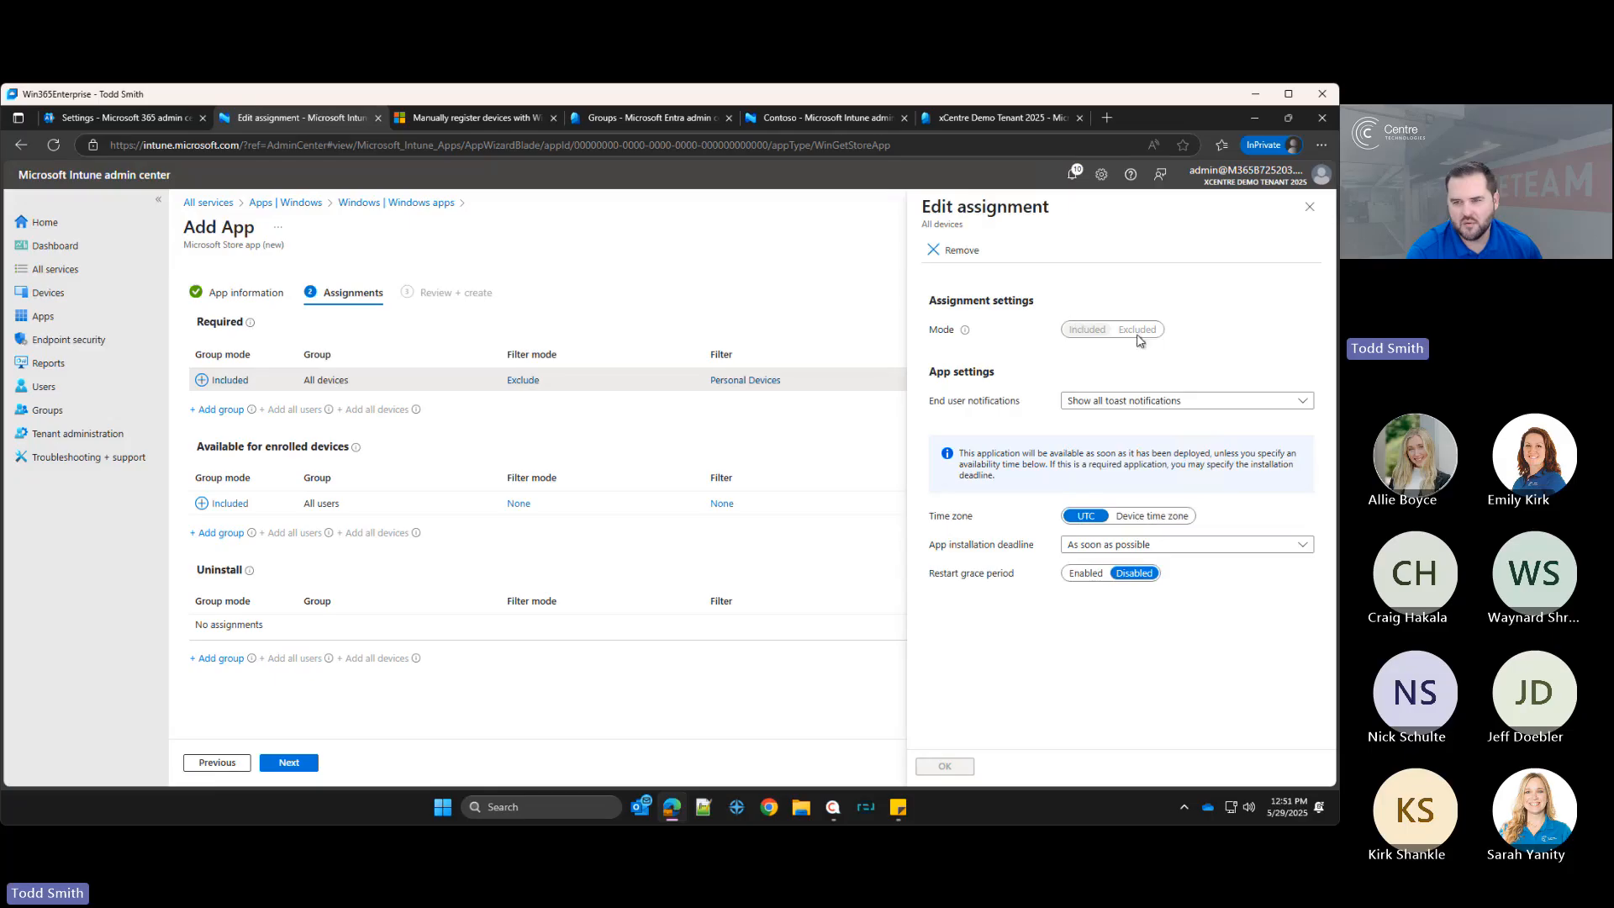
{"action": "left_click", "coordinate": [1143, 400]}
{"action": "left_click", "coordinate": [1118, 463]}
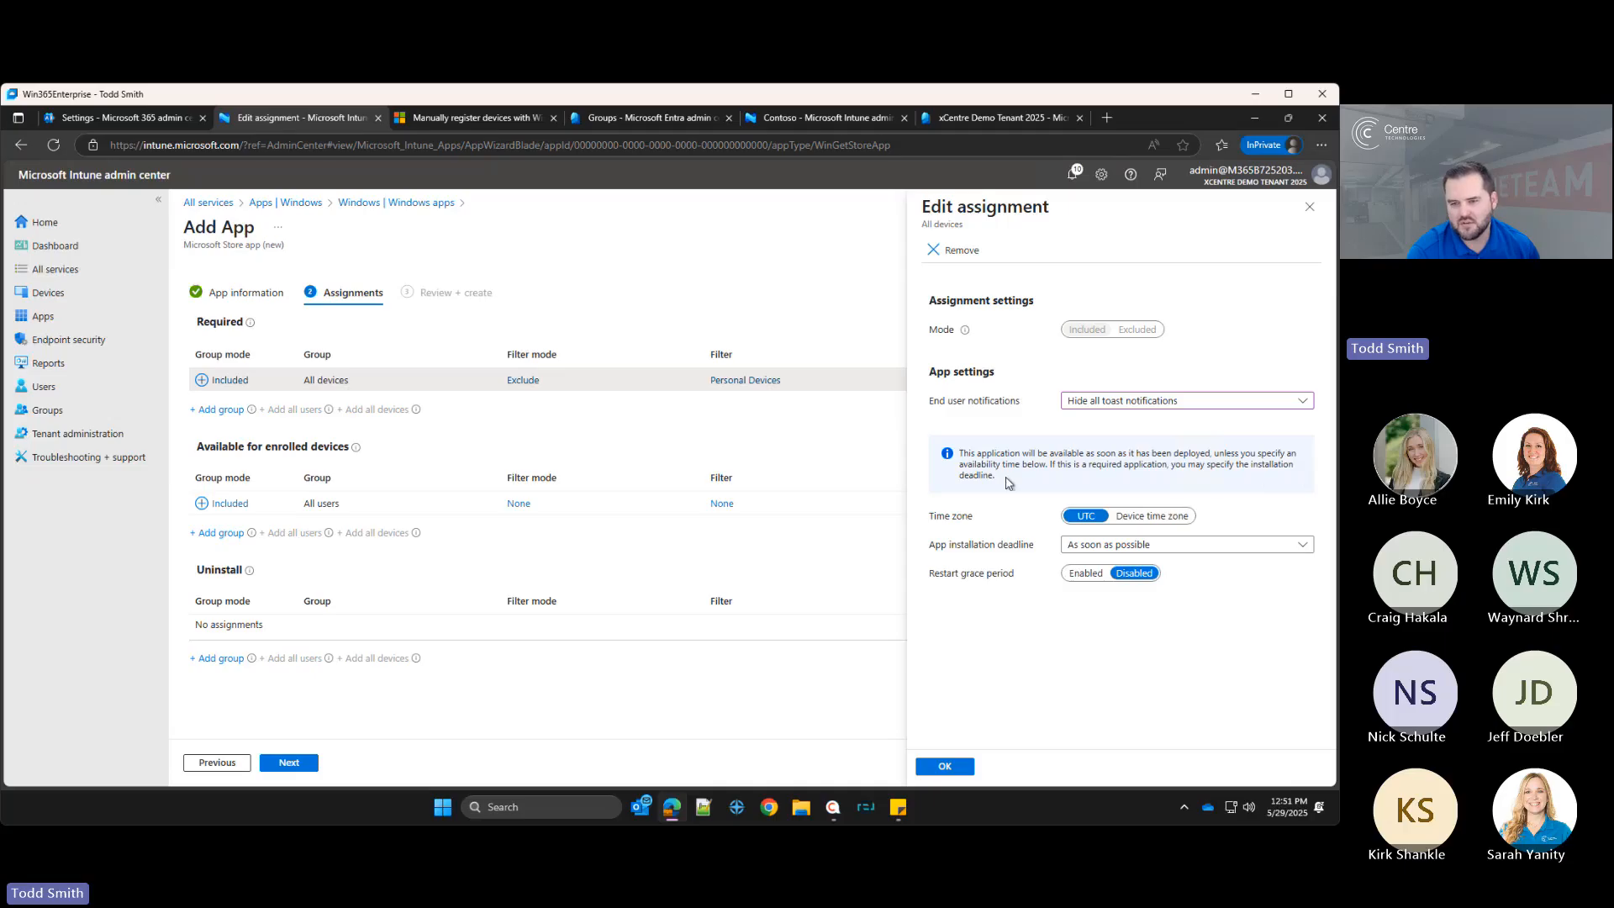
{"action": "left_click", "coordinate": [945, 765]}
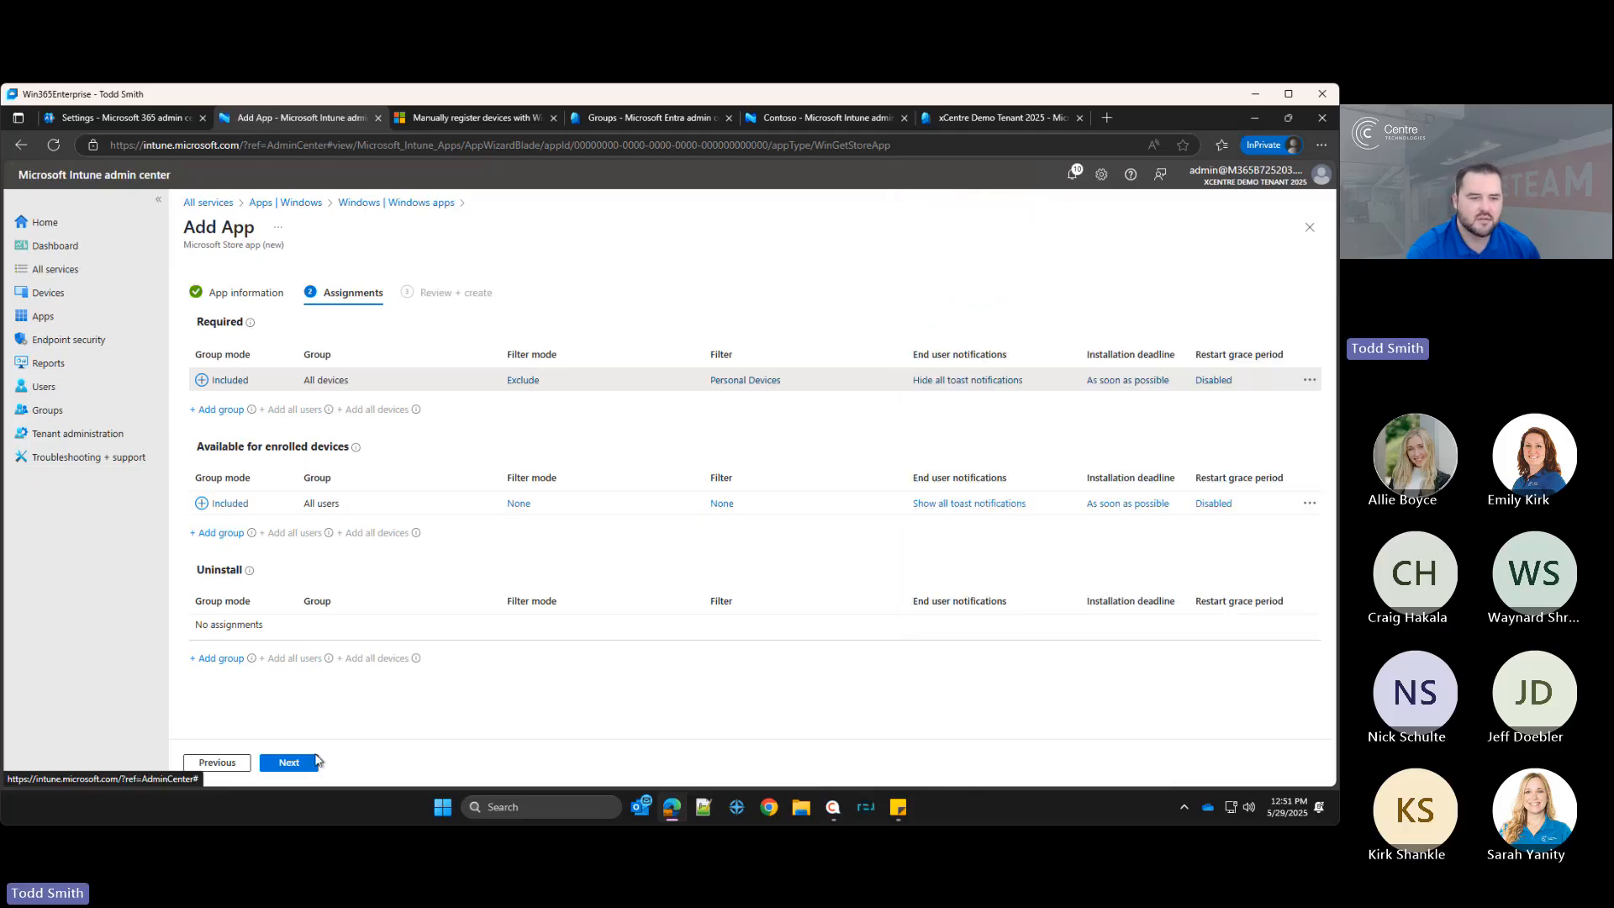
Step: Review and create the Company Portal app, then return to the Windows apps list
{"action": "left_click", "coordinate": [290, 762]}
{"action": "left_click", "coordinate": [288, 763]}
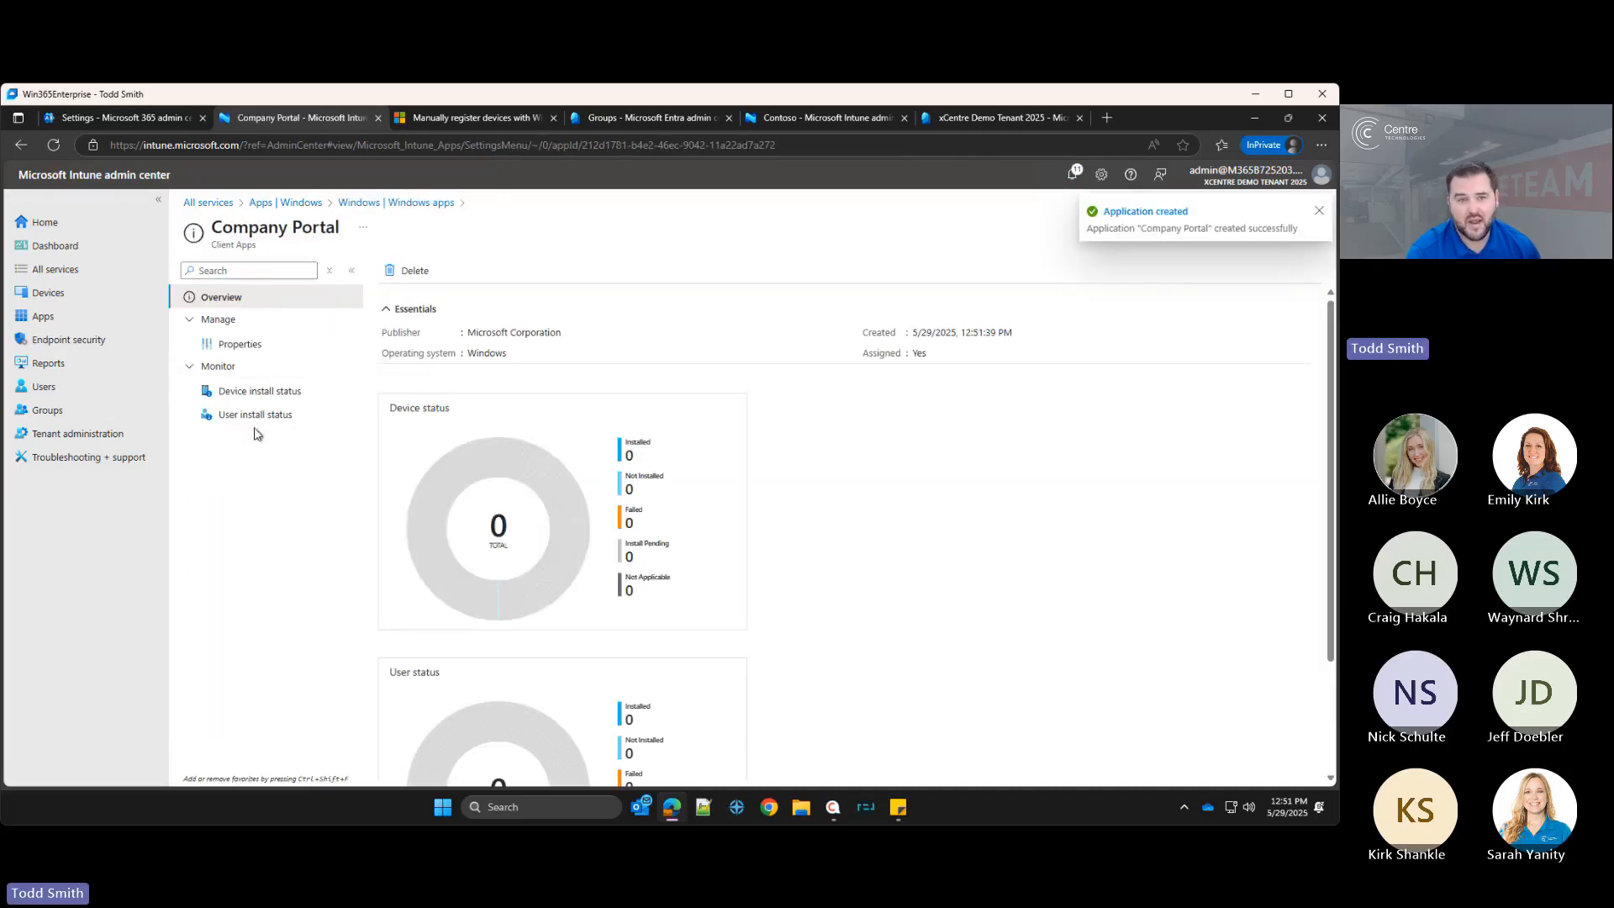
{"action": "left_click", "coordinate": [387, 202]}
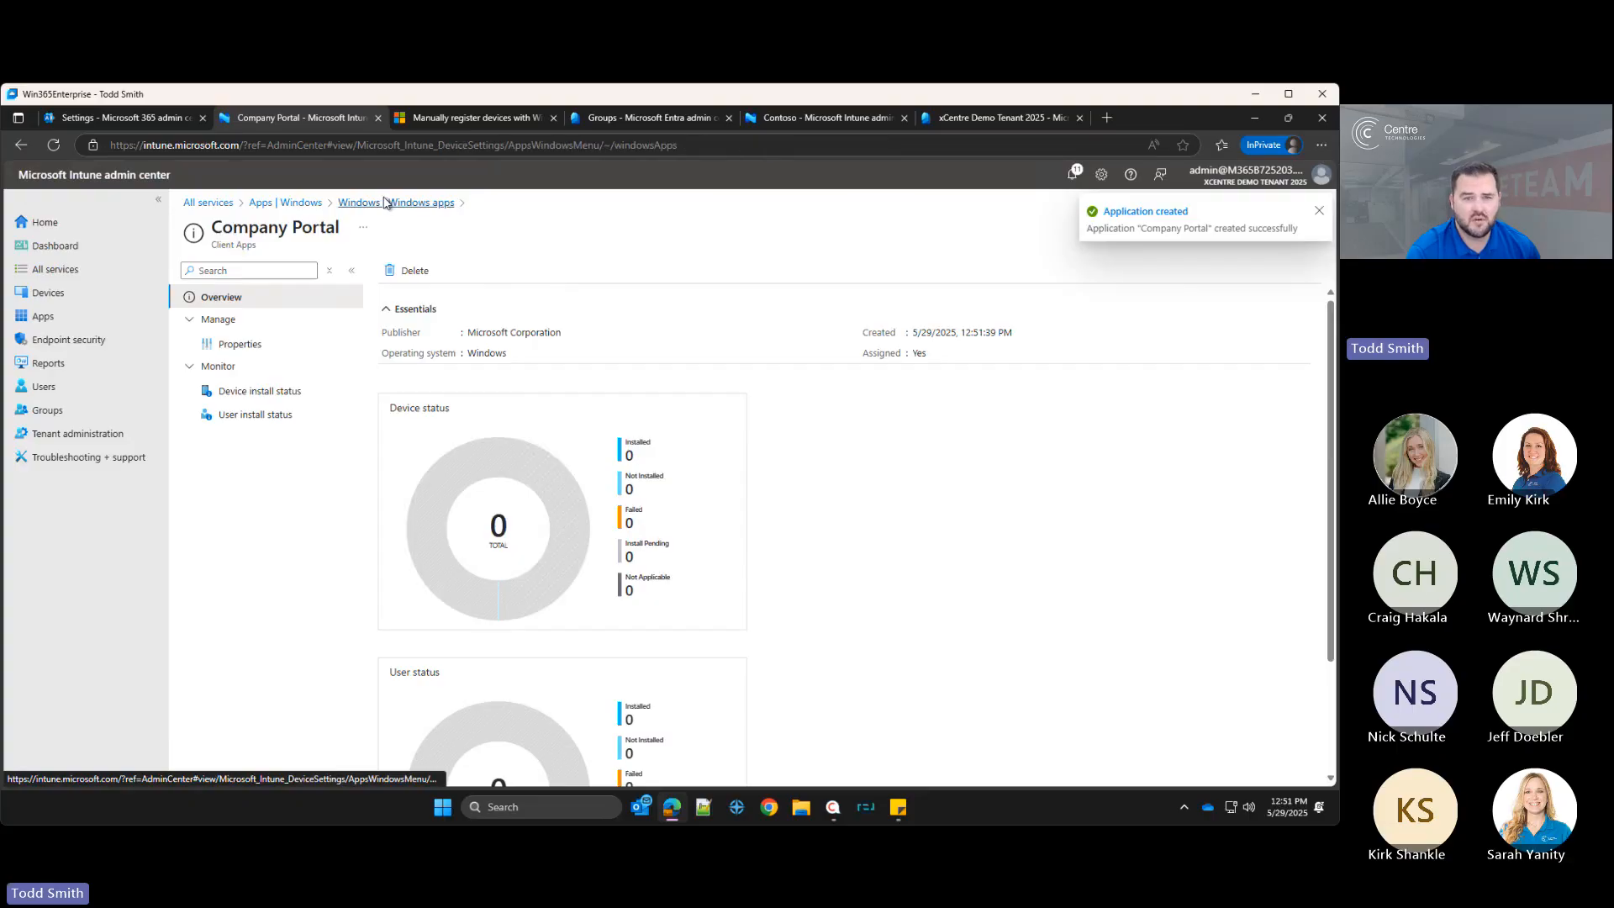
Step: Start adding Microsoft 365 Apps for Windows 10 and later, keeping the default app suite information
{"action": "left_click", "coordinate": [403, 279]}
{"action": "left_click", "coordinate": [958, 276]}
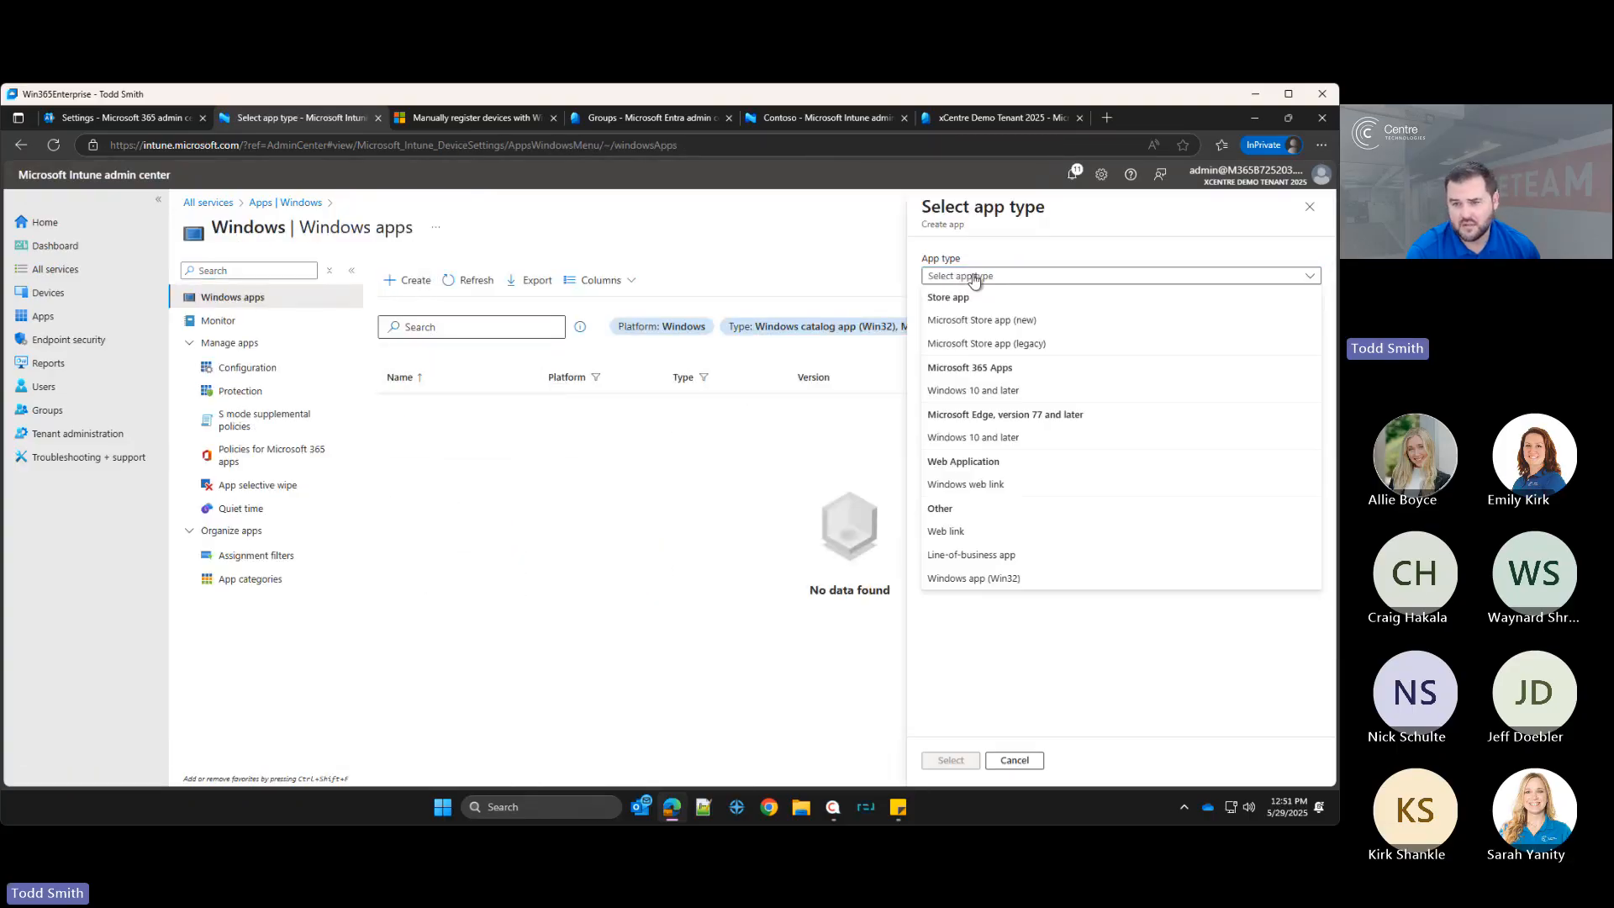
{"action": "left_click", "coordinate": [983, 395]}
{"action": "left_click", "coordinate": [950, 760]}
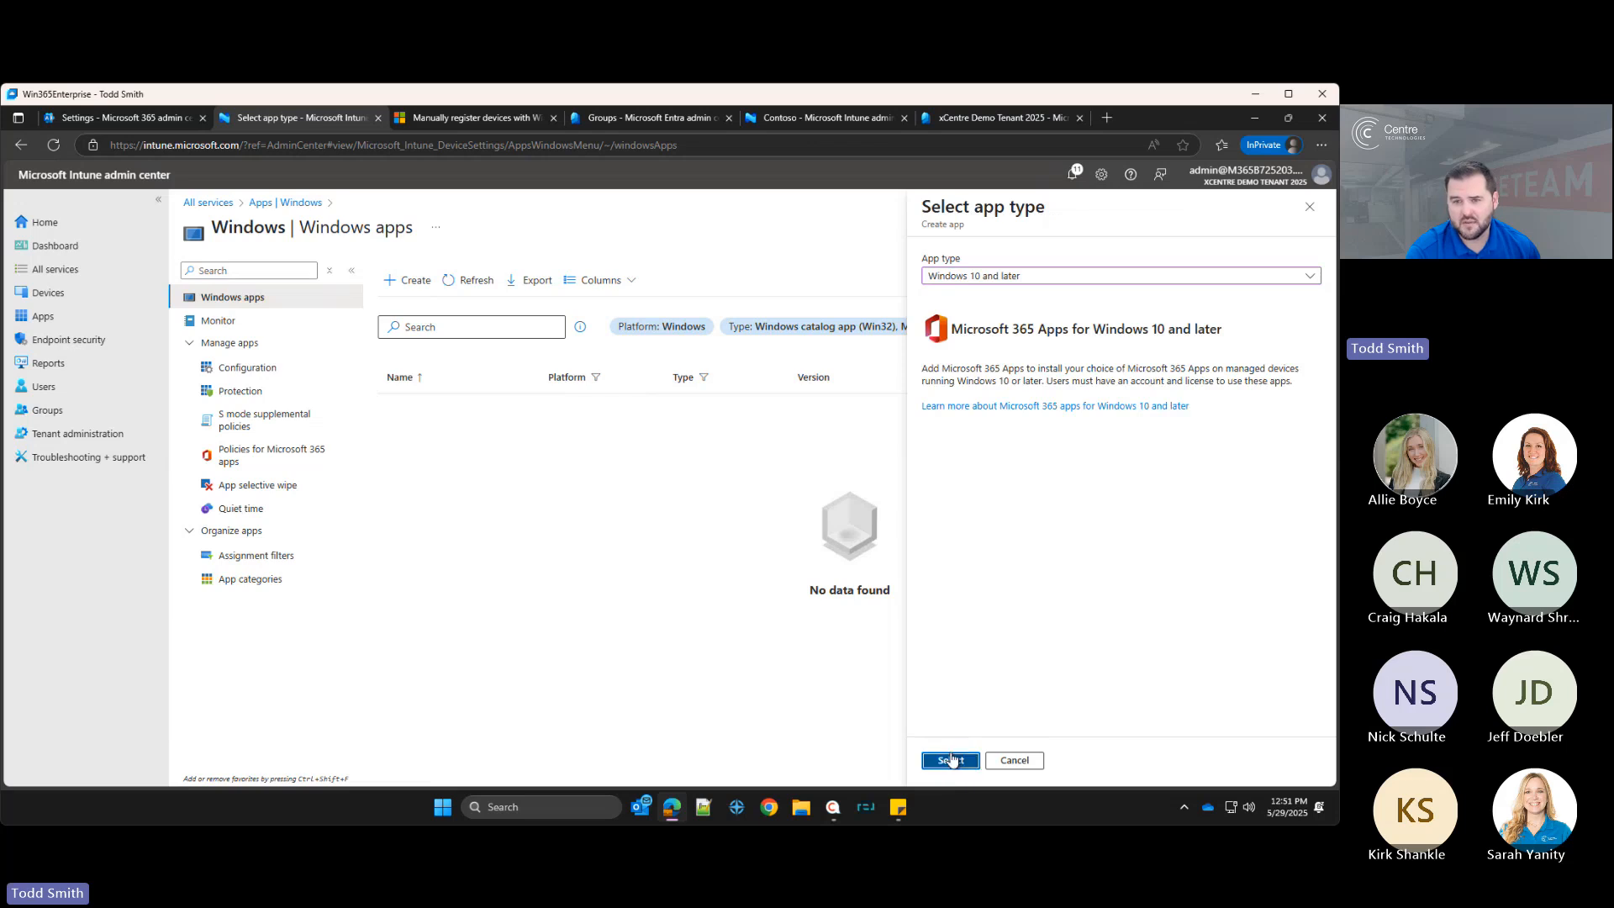
{"action": "scroll", "coordinate": [557, 329], "scroll_direction": "down", "scroll_amount": 1}
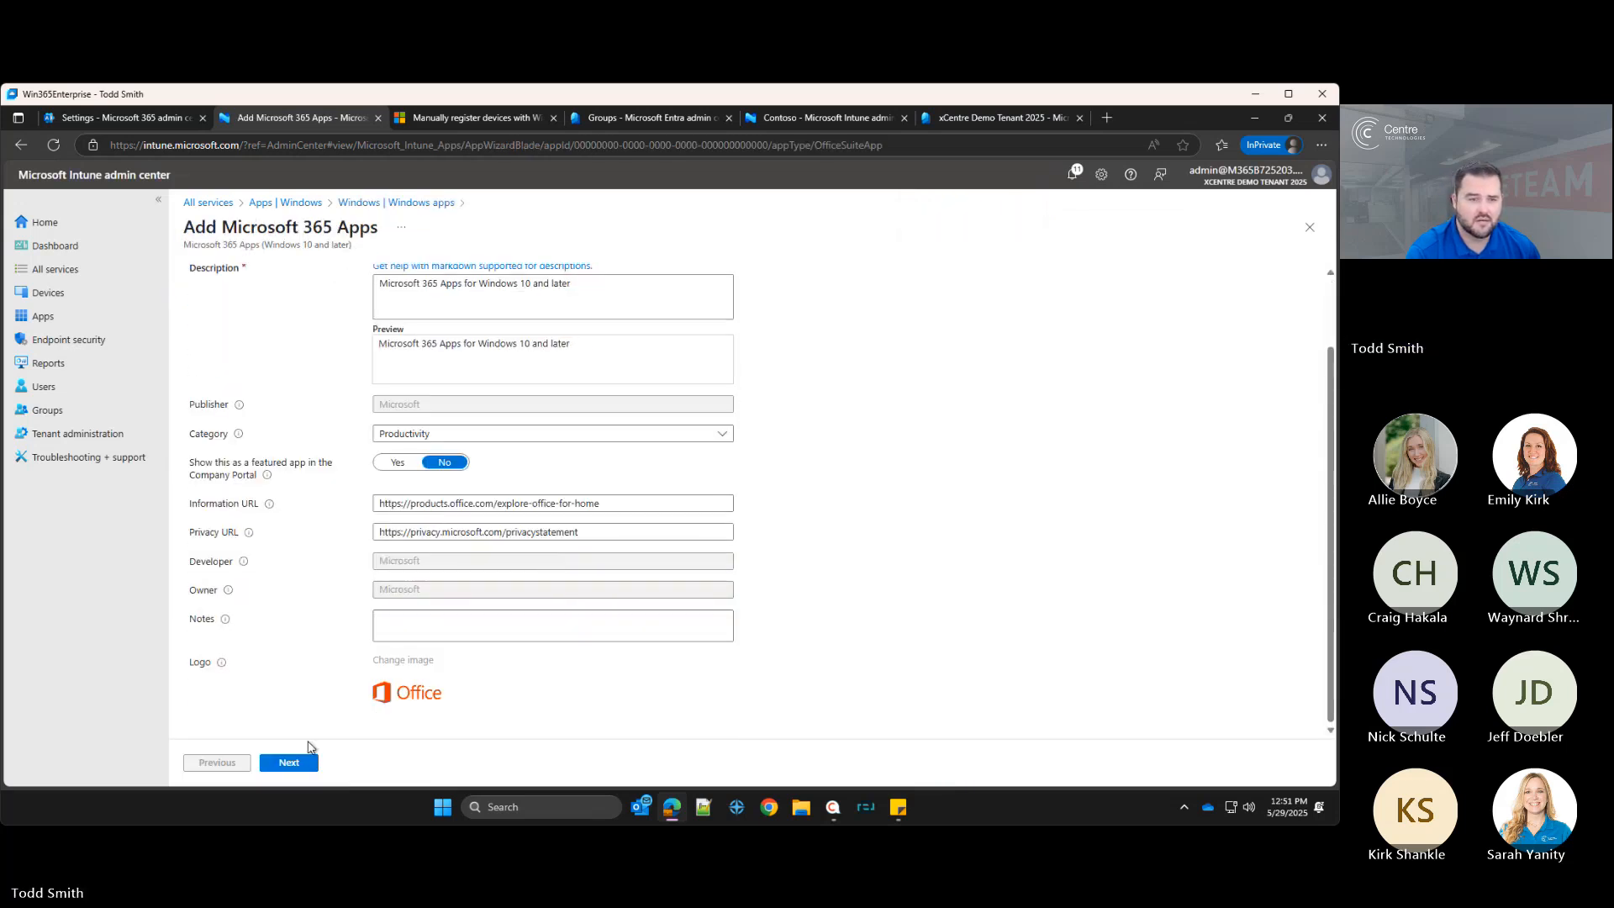
{"action": "left_click", "coordinate": [289, 763]}
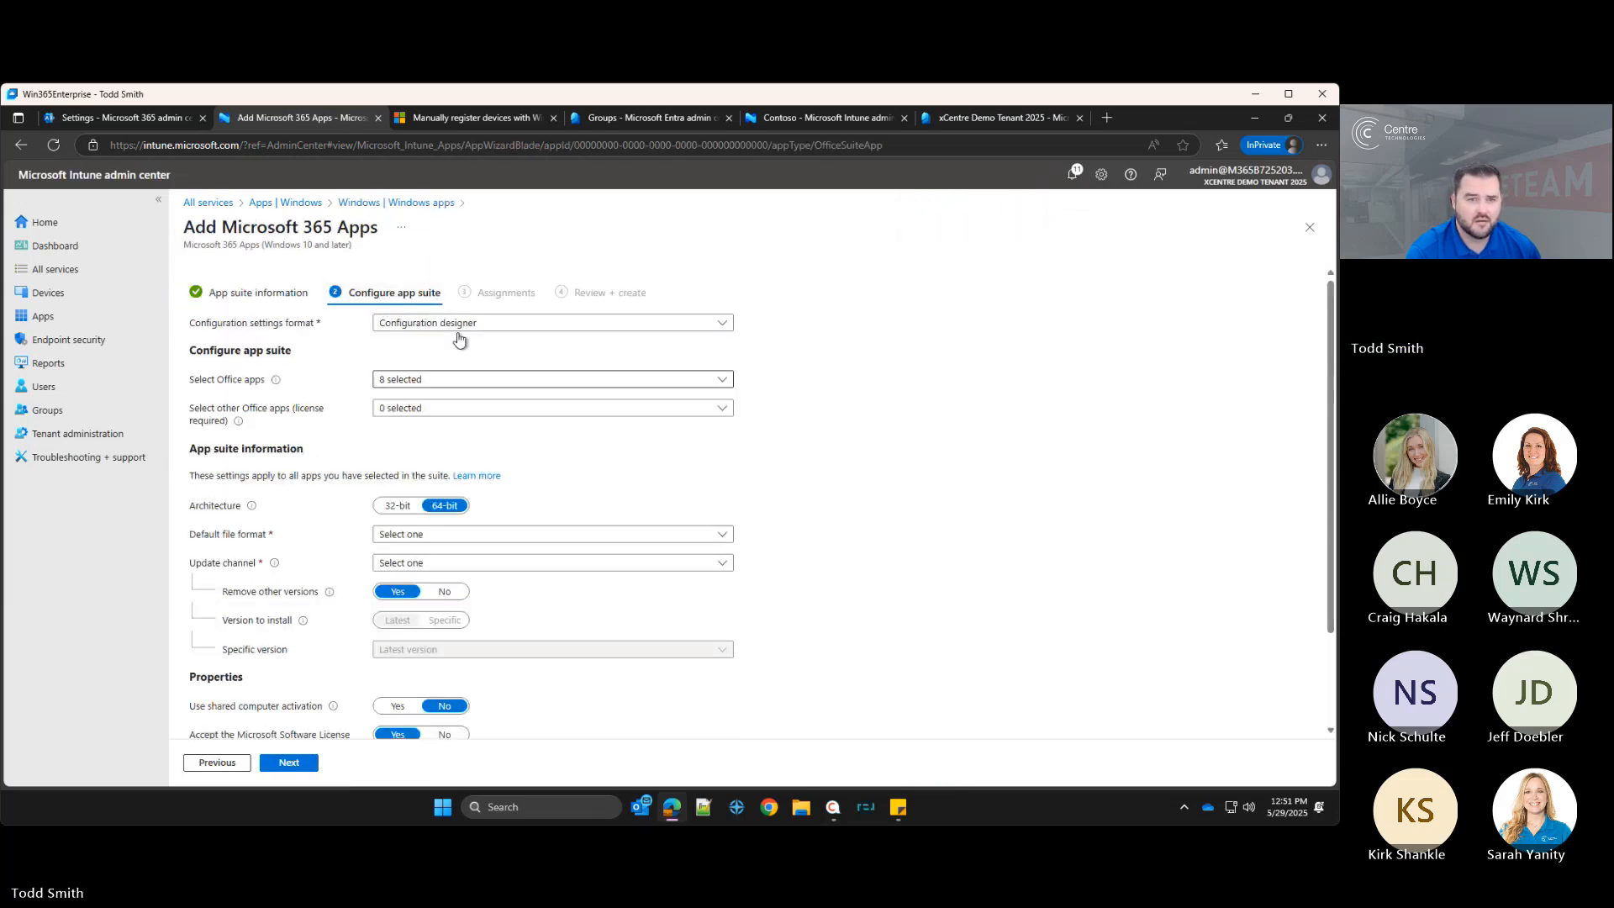
Step: Review the configuration format, Office apps and other Office apps selections for the app suite
{"action": "left_click", "coordinate": [460, 326]}
{"action": "left_click", "coordinate": [460, 326]}
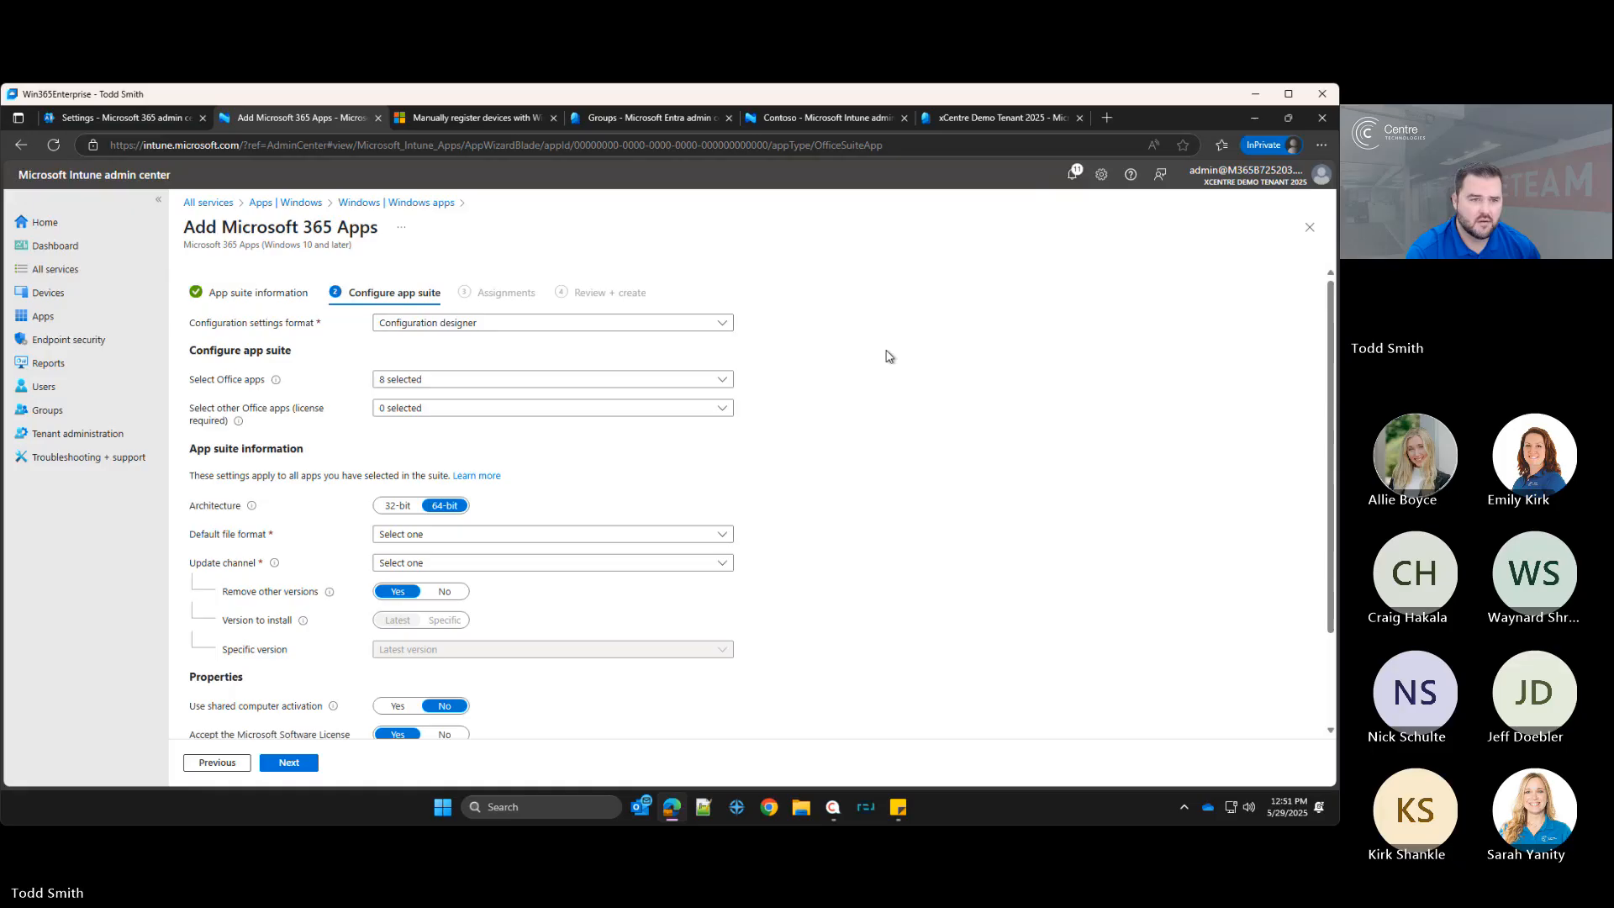
{"action": "left_click", "coordinate": [405, 377]}
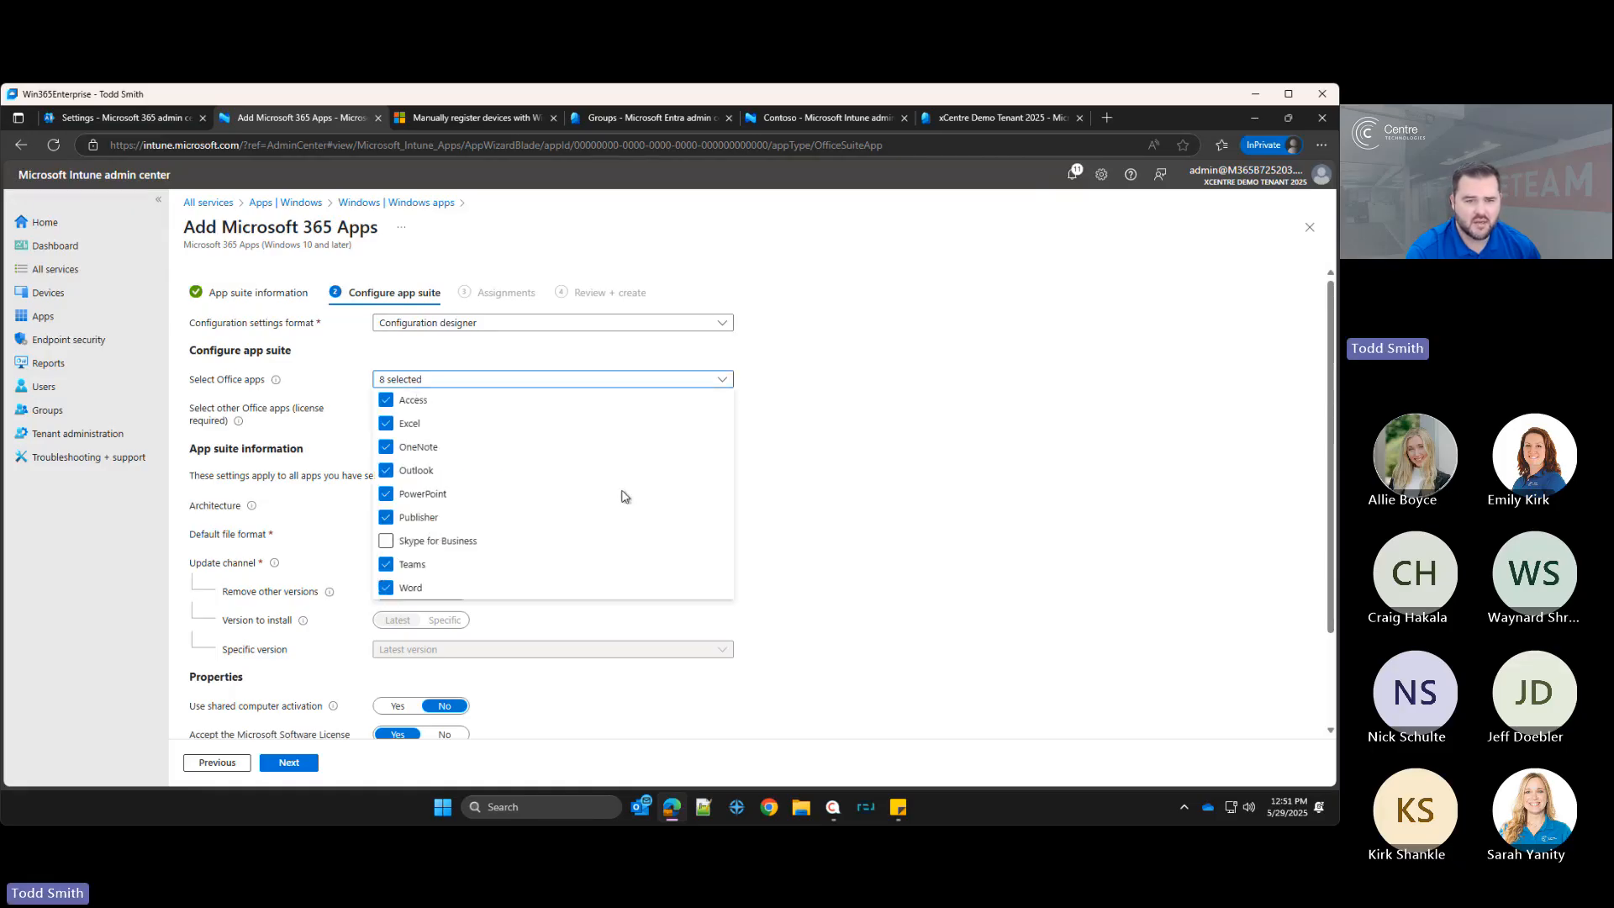
{"action": "left_click", "coordinate": [1082, 552]}
{"action": "left_click", "coordinate": [413, 413]}
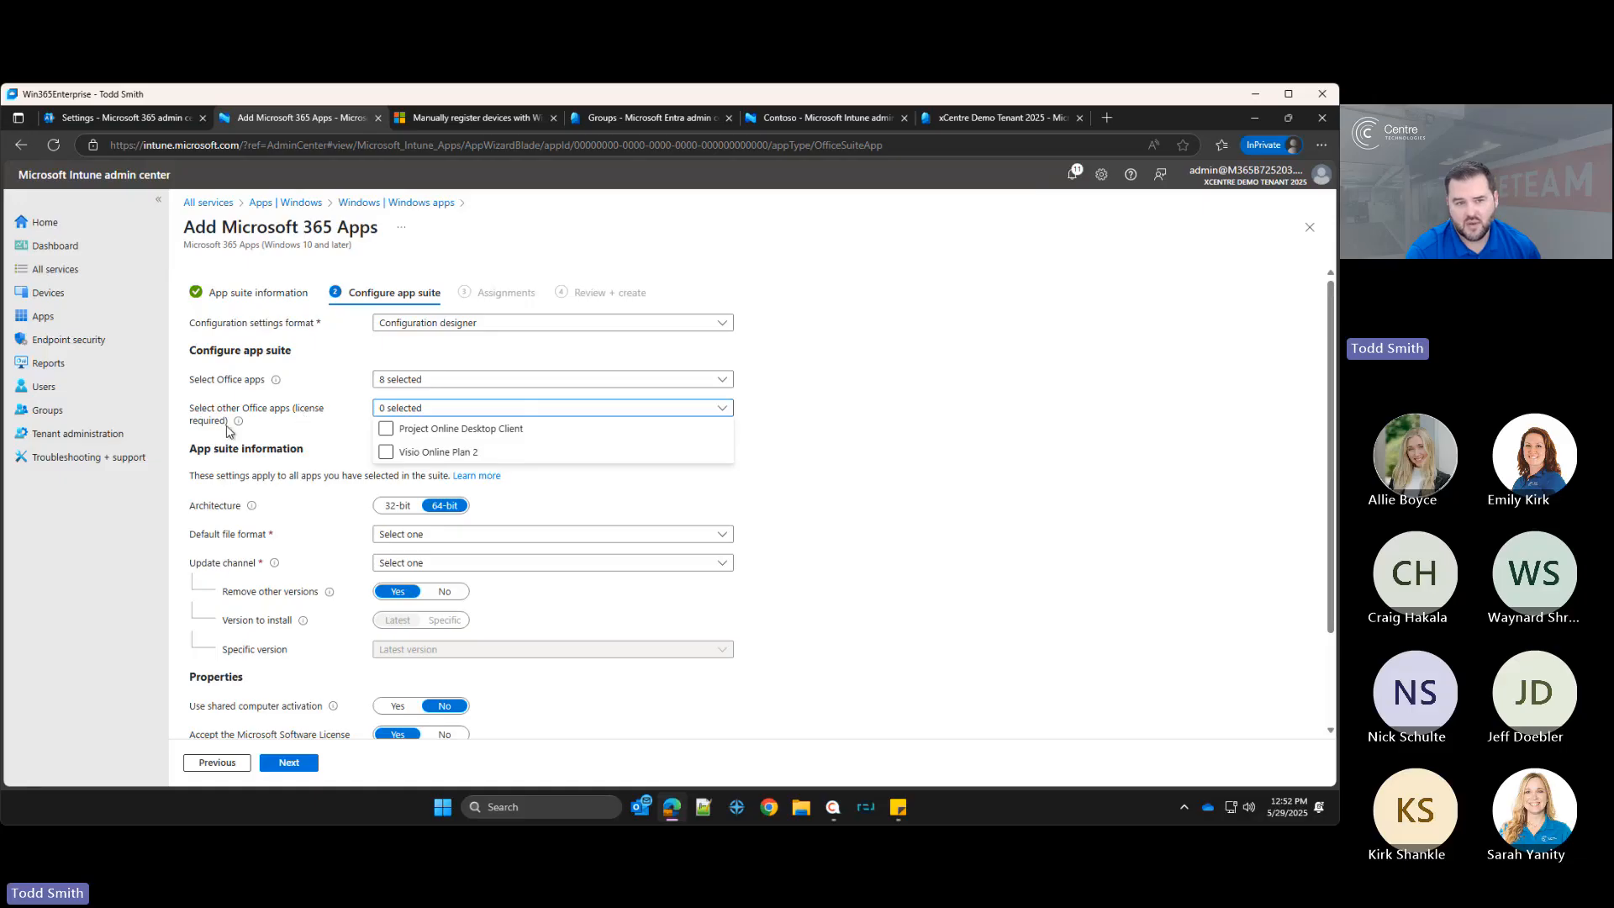
{"action": "left_click", "coordinate": [660, 525]}
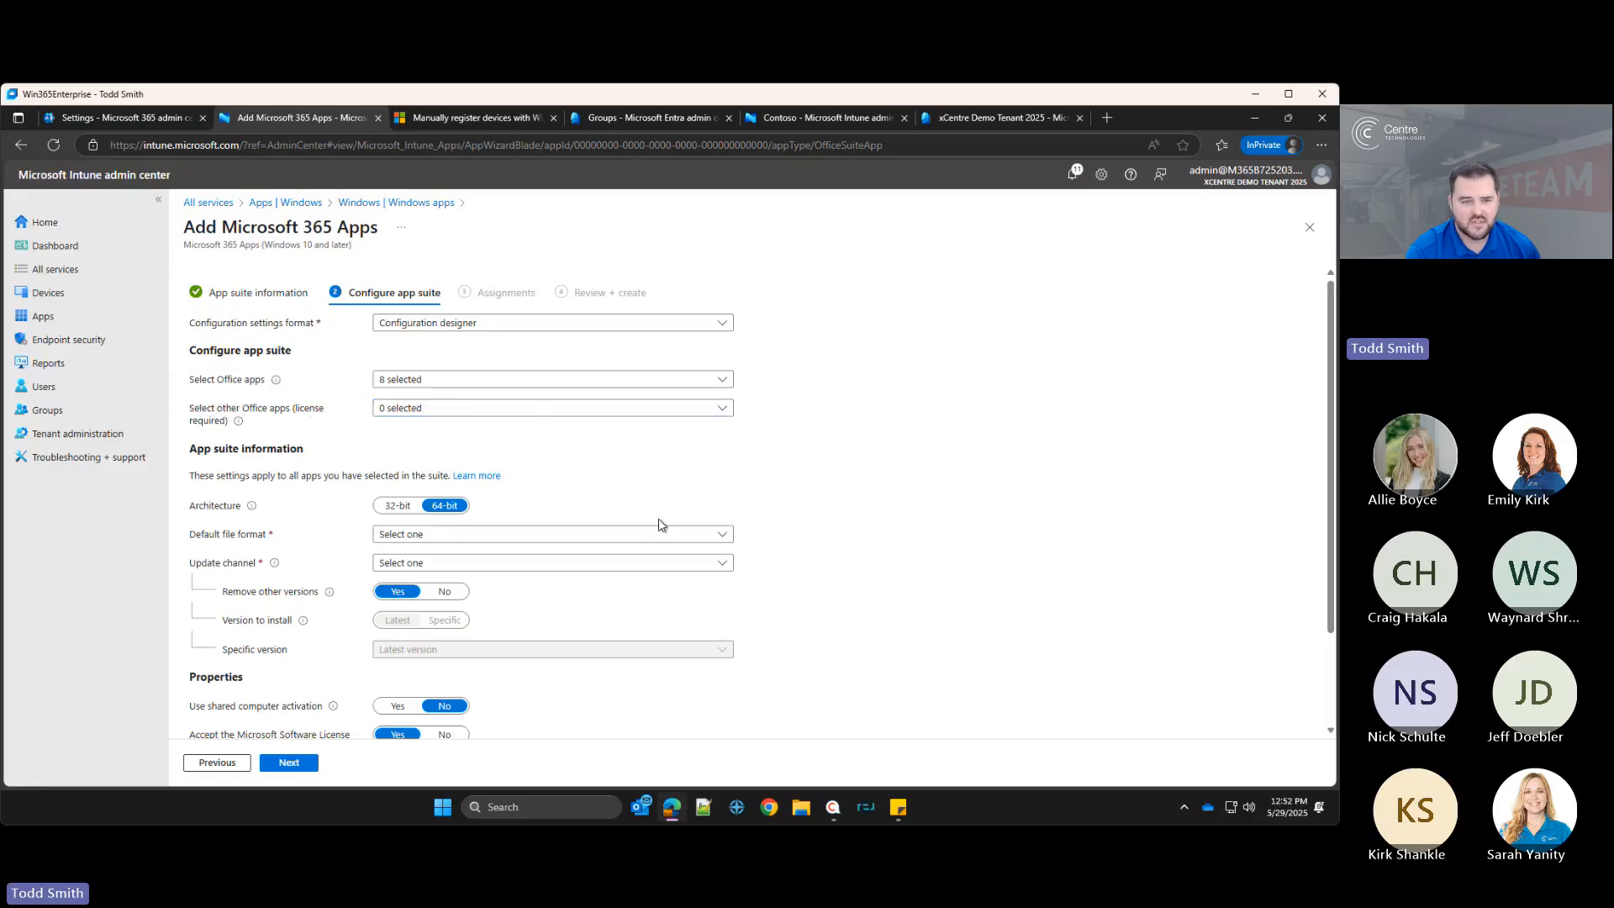
Step: Set the default file format to Office Open XML Format and the update channel to Monthly Enterprise Channel
{"action": "scroll", "coordinate": [639, 521], "scroll_direction": "down", "scroll_amount": 2}
{"action": "left_click", "coordinate": [432, 416]}
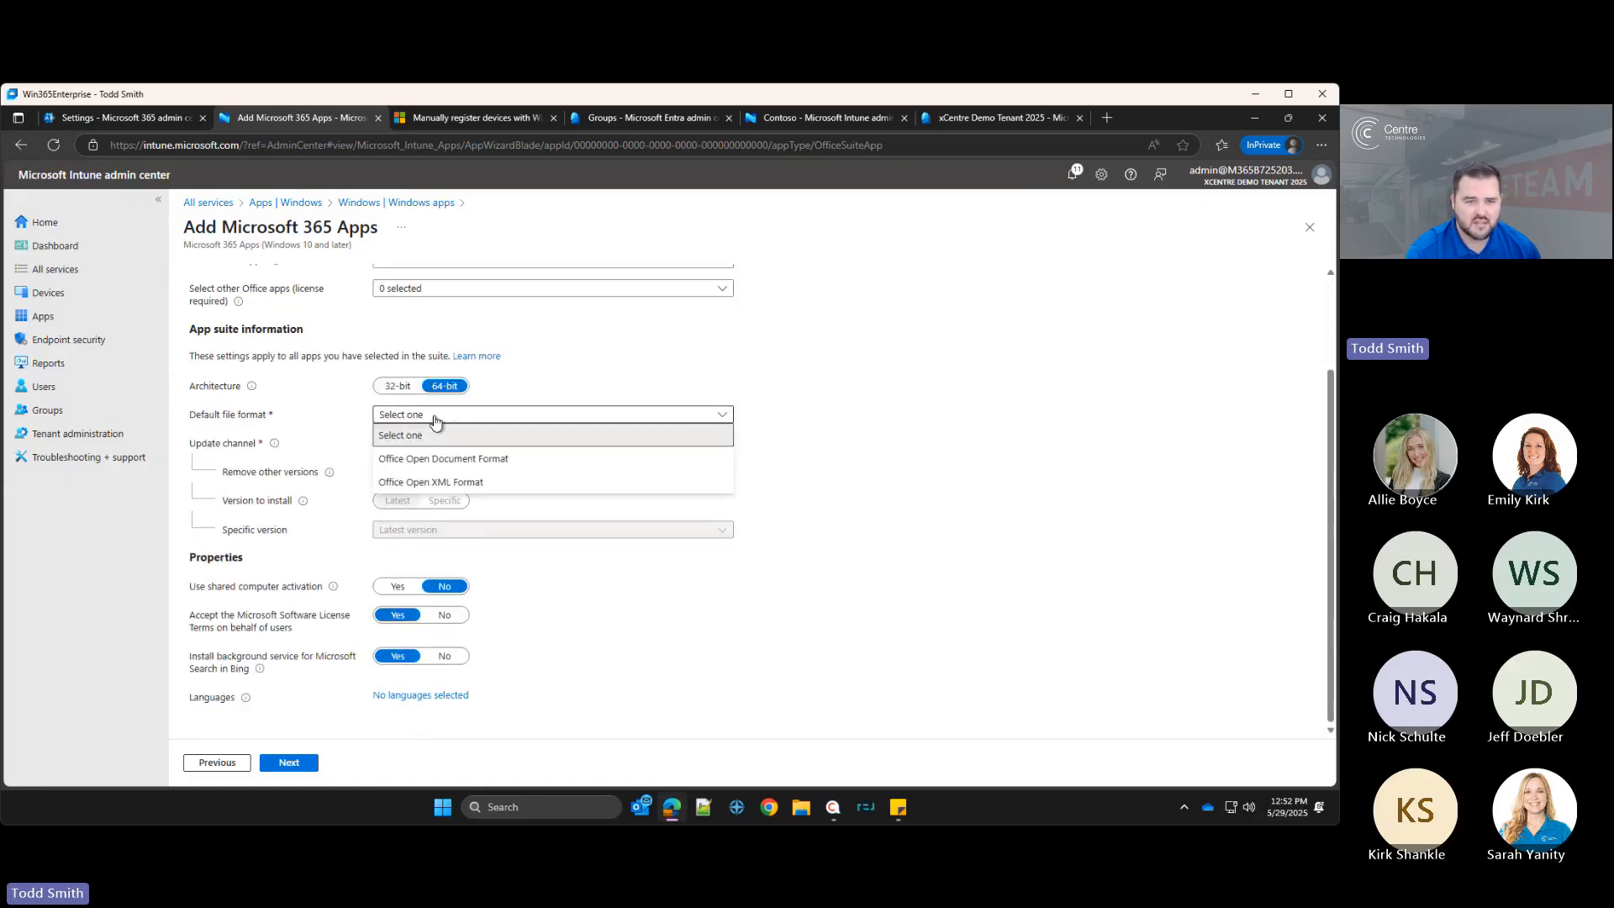
{"action": "left_click", "coordinate": [431, 484]}
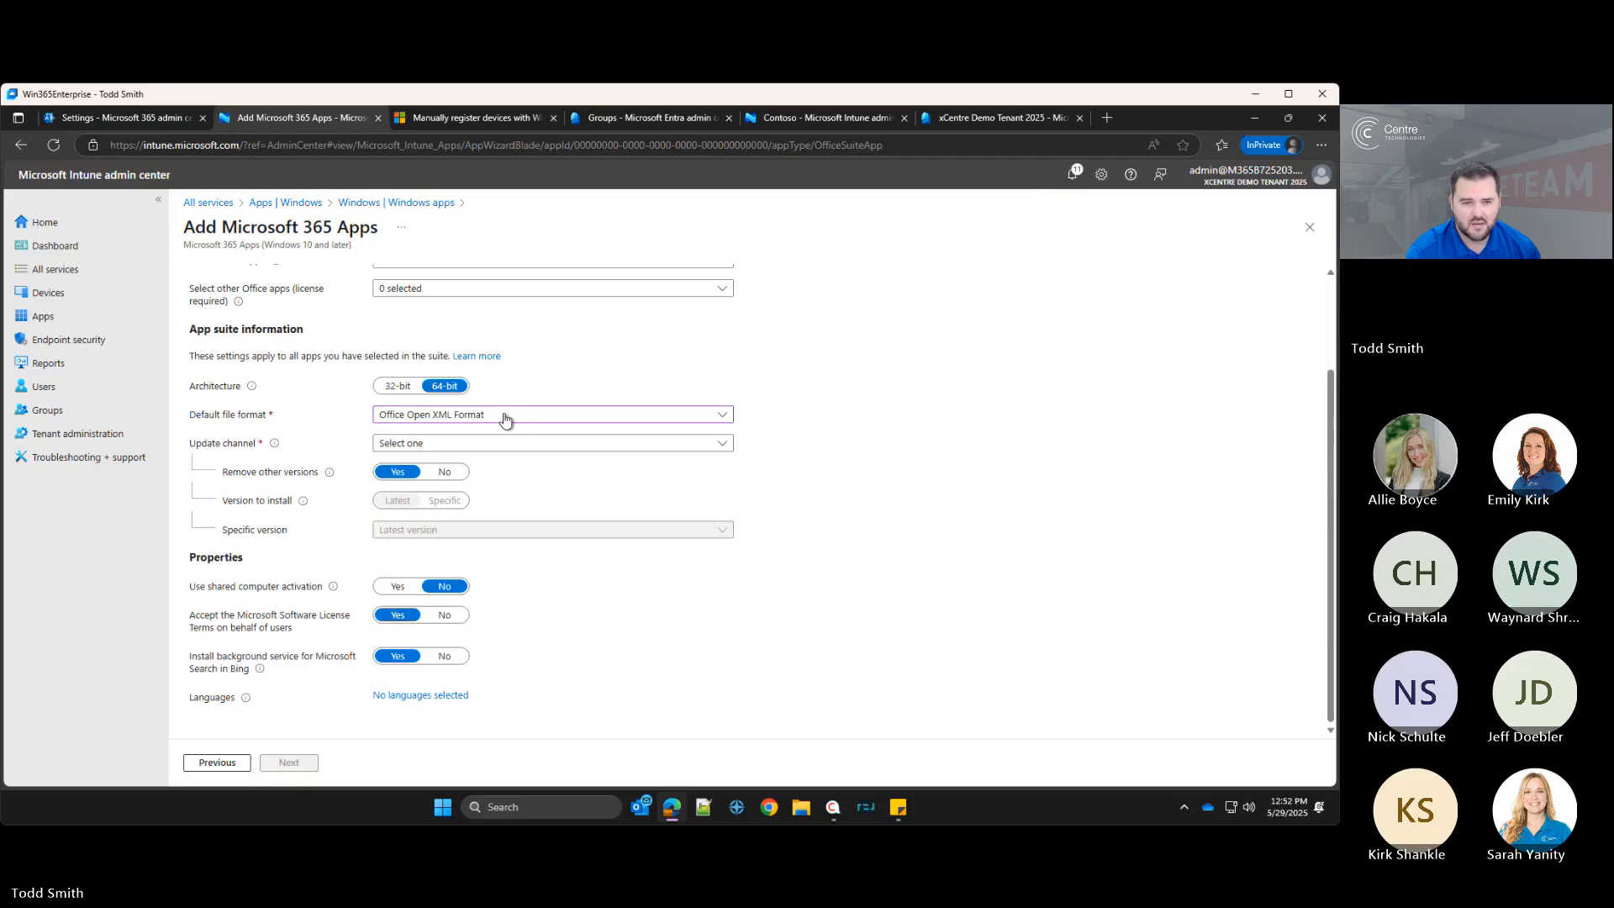
{"action": "left_click", "coordinate": [445, 442]}
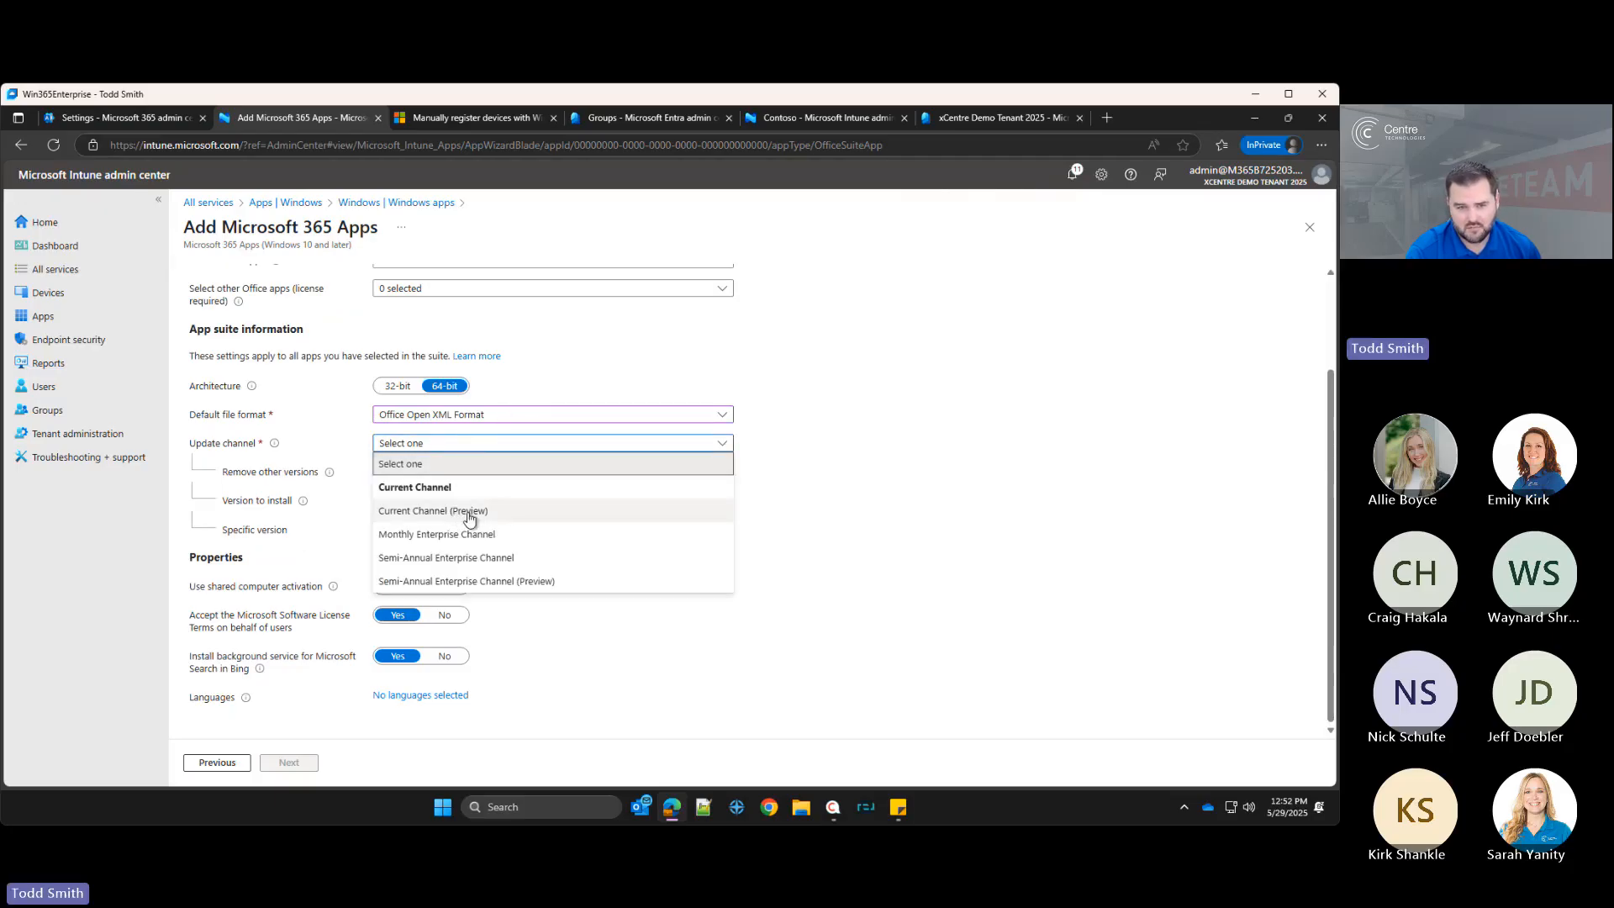
{"action": "left_click", "coordinate": [469, 513]}
{"action": "left_click", "coordinate": [450, 446]}
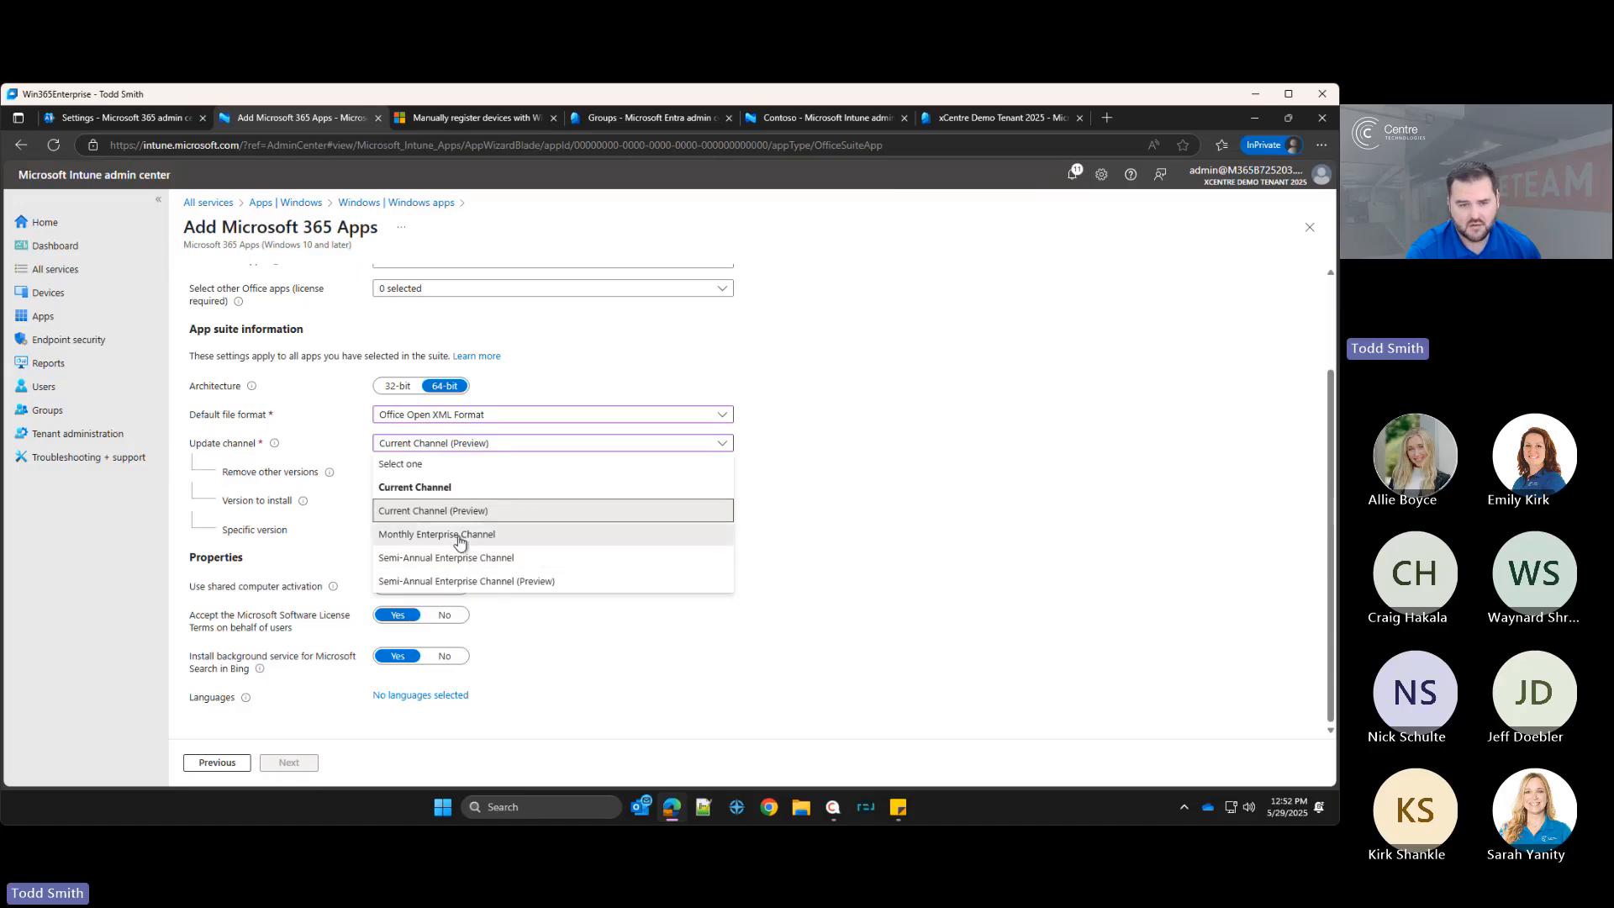
{"action": "left_click", "coordinate": [460, 535]}
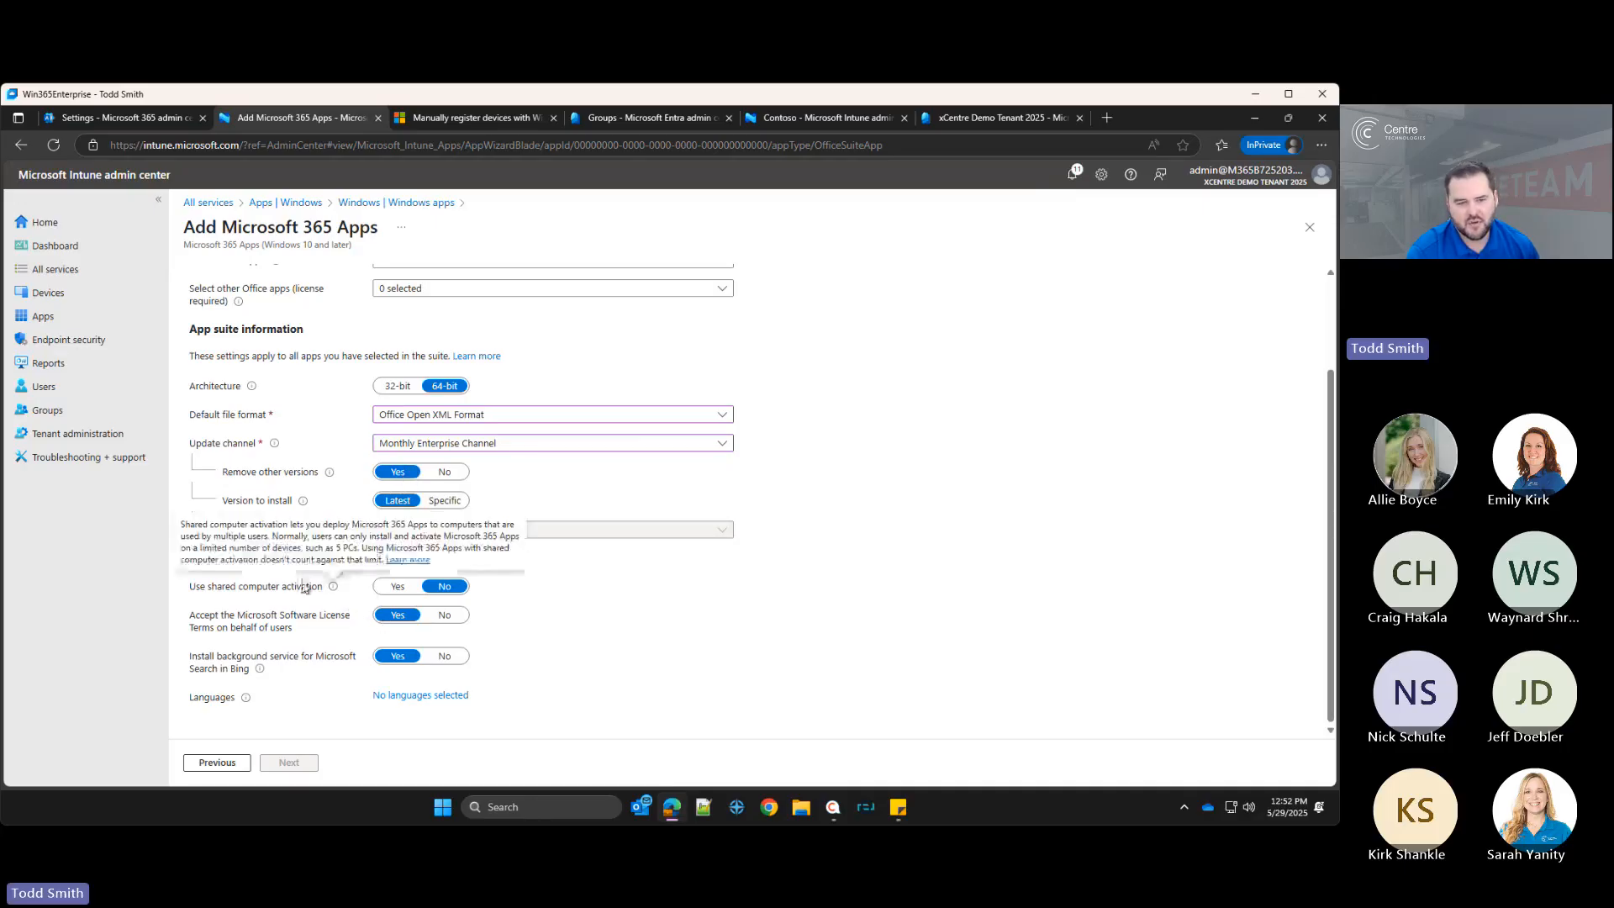
Step: Turn off the background service for Microsoft Search in Bing and select English as the Office language
{"action": "mouse_move", "coordinate": [334, 589]}
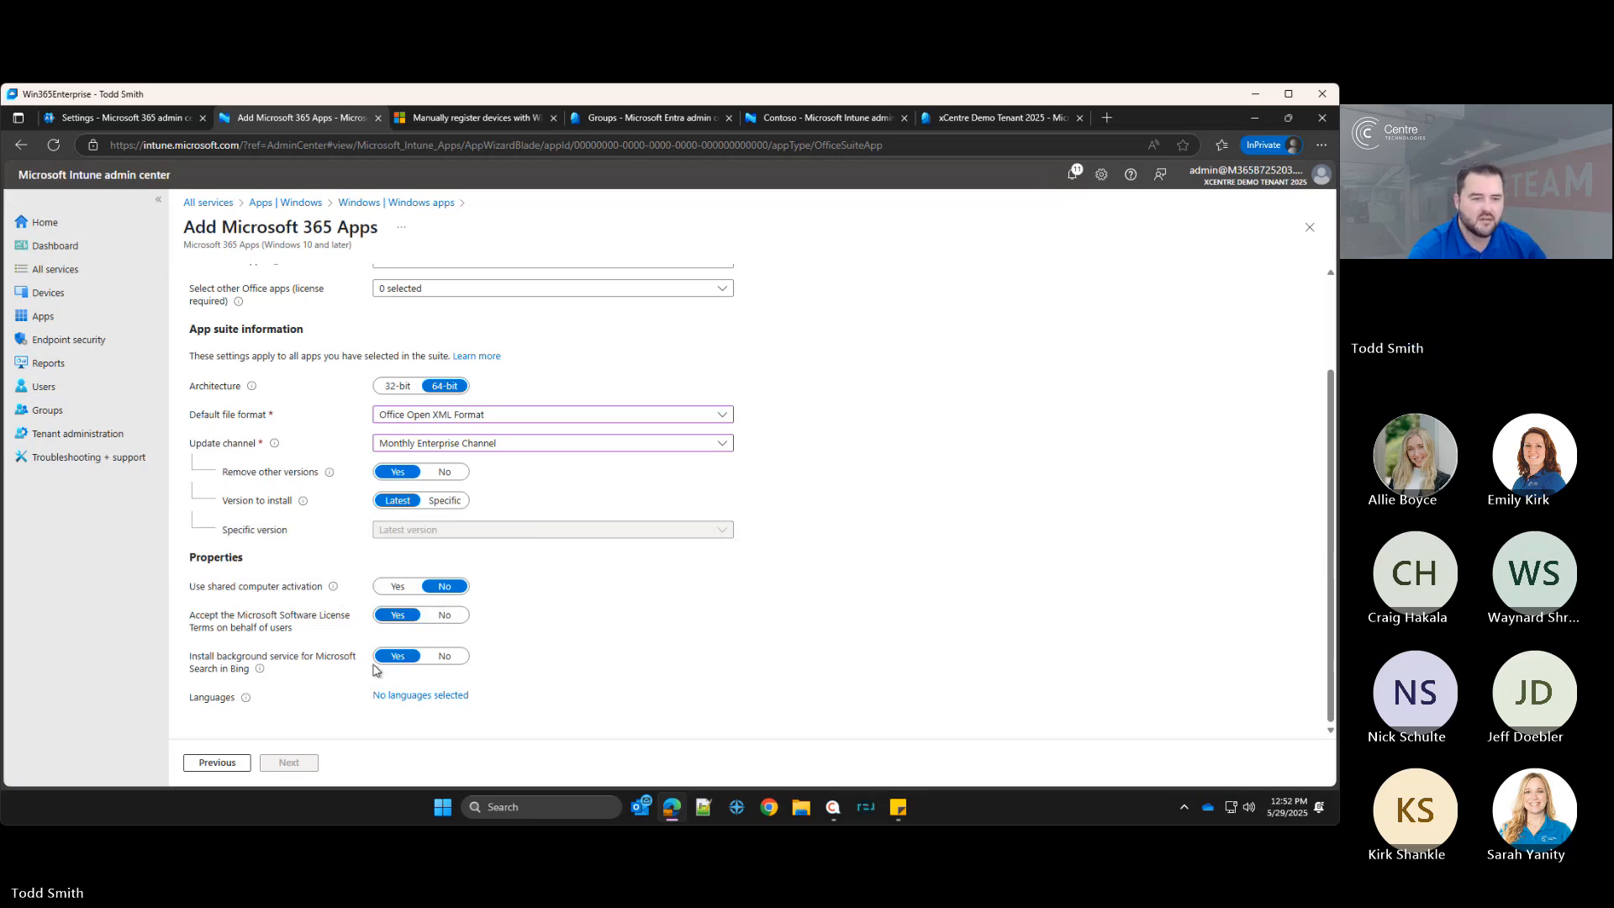
{"action": "left_click", "coordinate": [442, 657]}
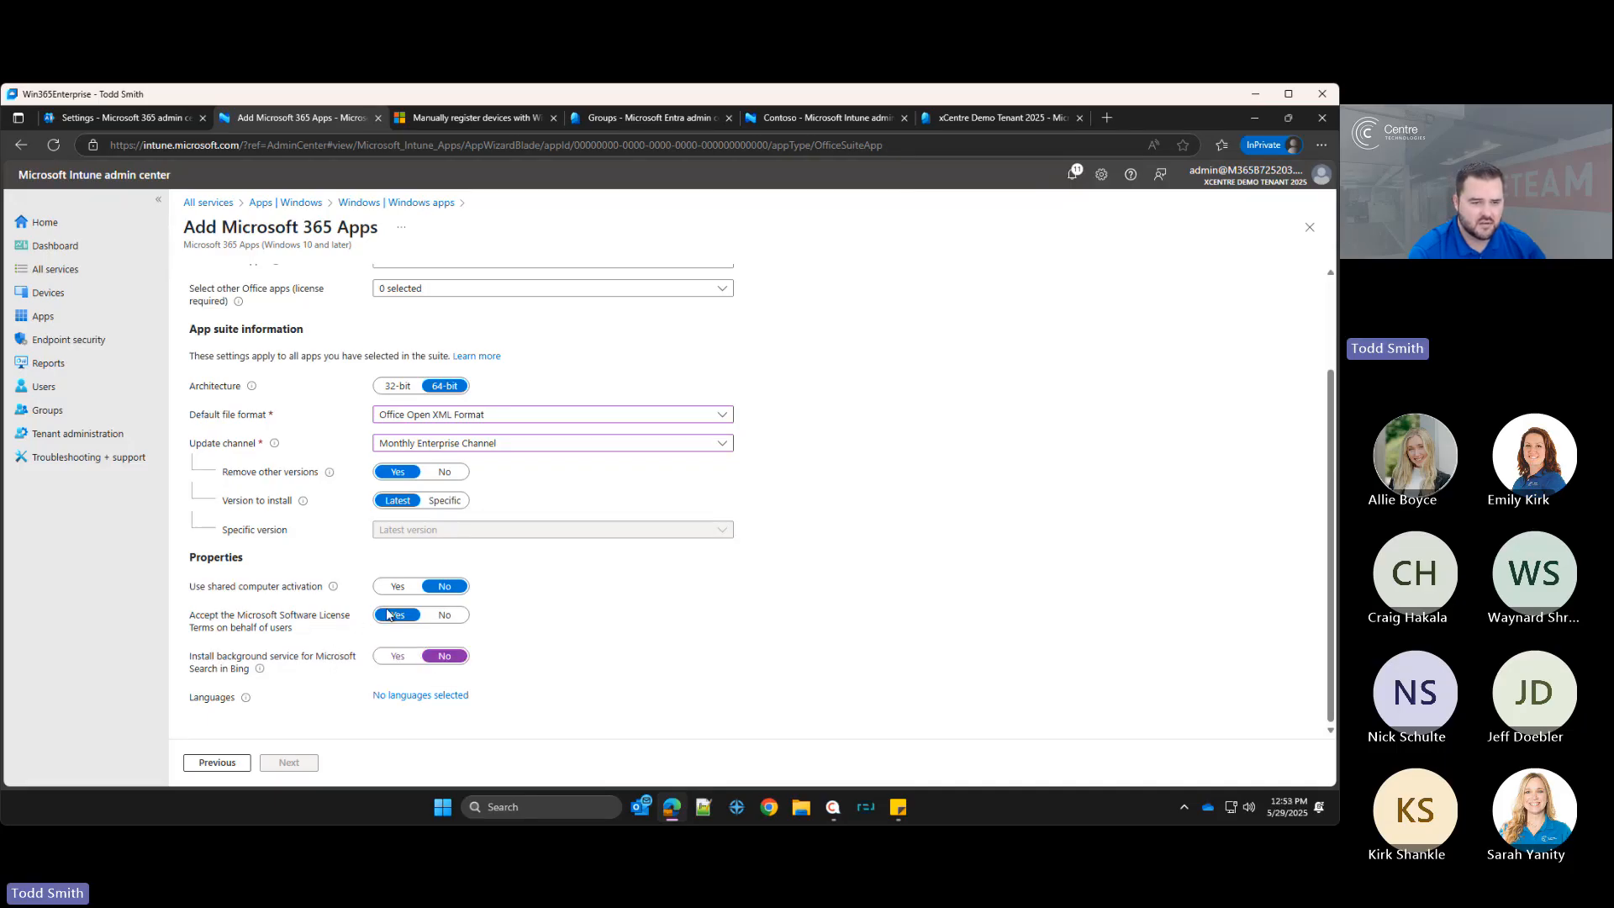
{"action": "triple_click", "coordinate": [429, 694]}
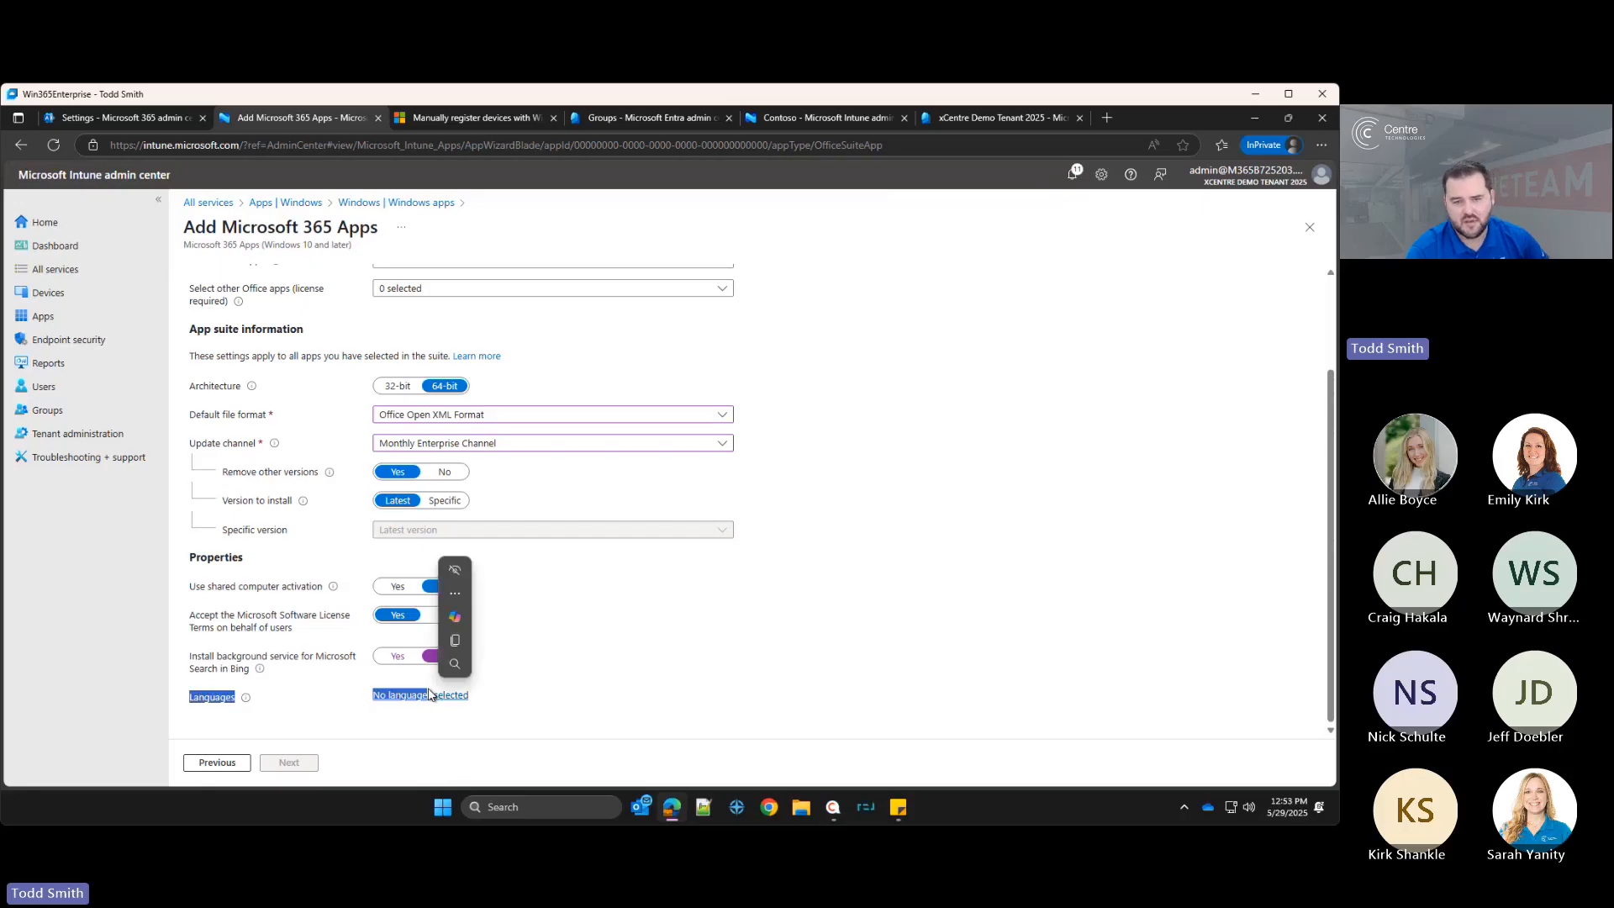
{"action": "left_click", "coordinate": [937, 407]}
{"action": "left_click", "coordinate": [454, 696]}
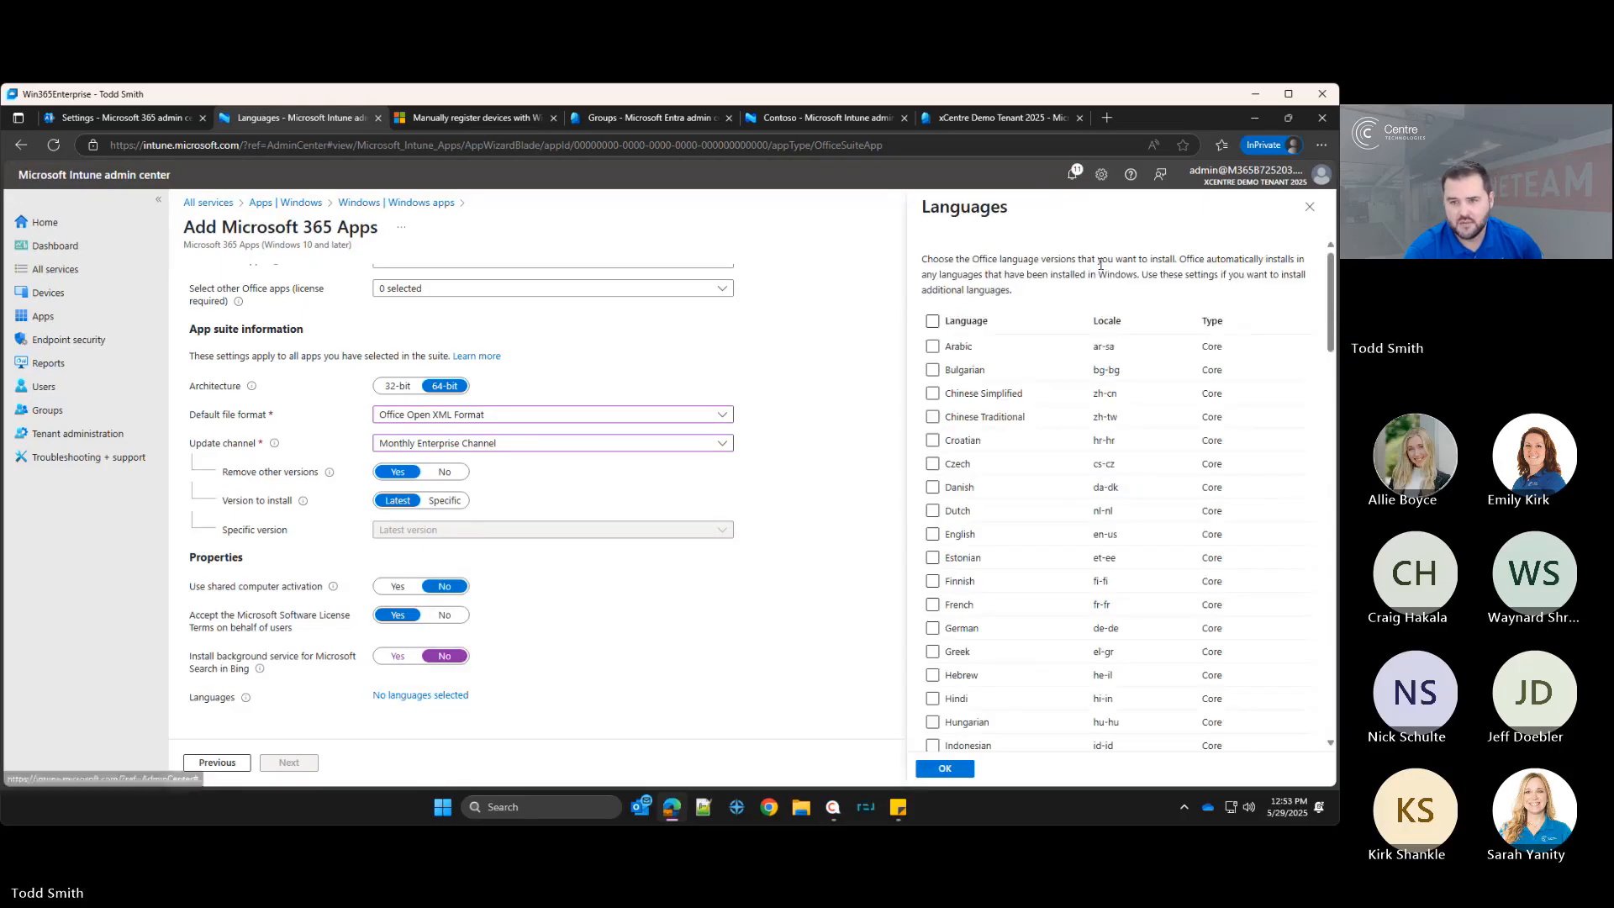
{"action": "left_click", "coordinate": [932, 533]}
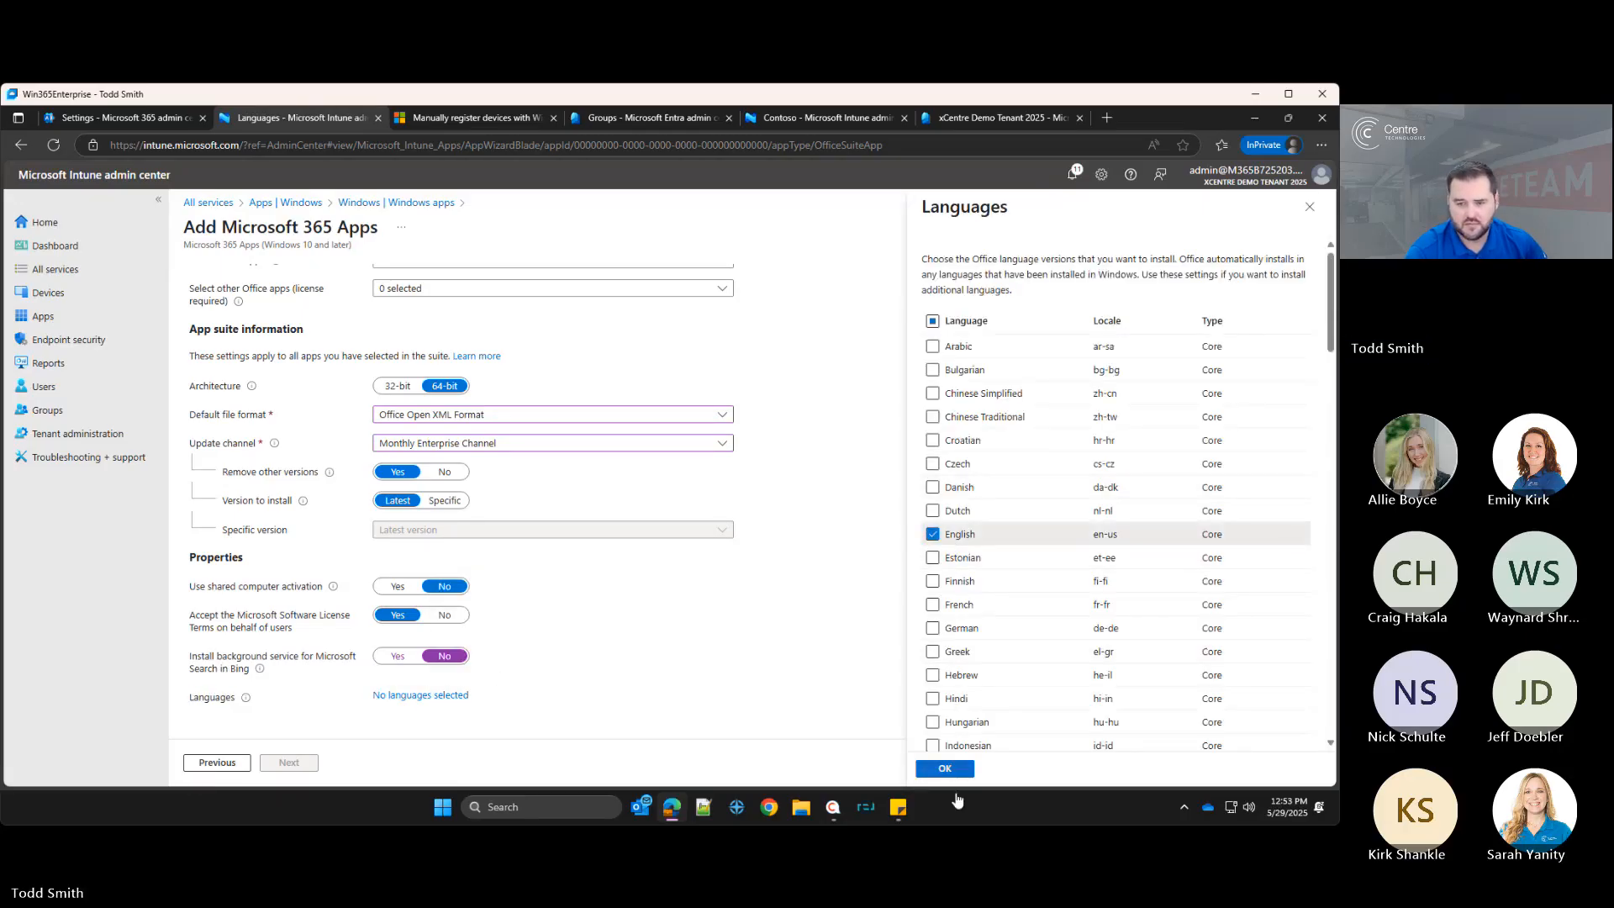
{"action": "left_click", "coordinate": [945, 768]}
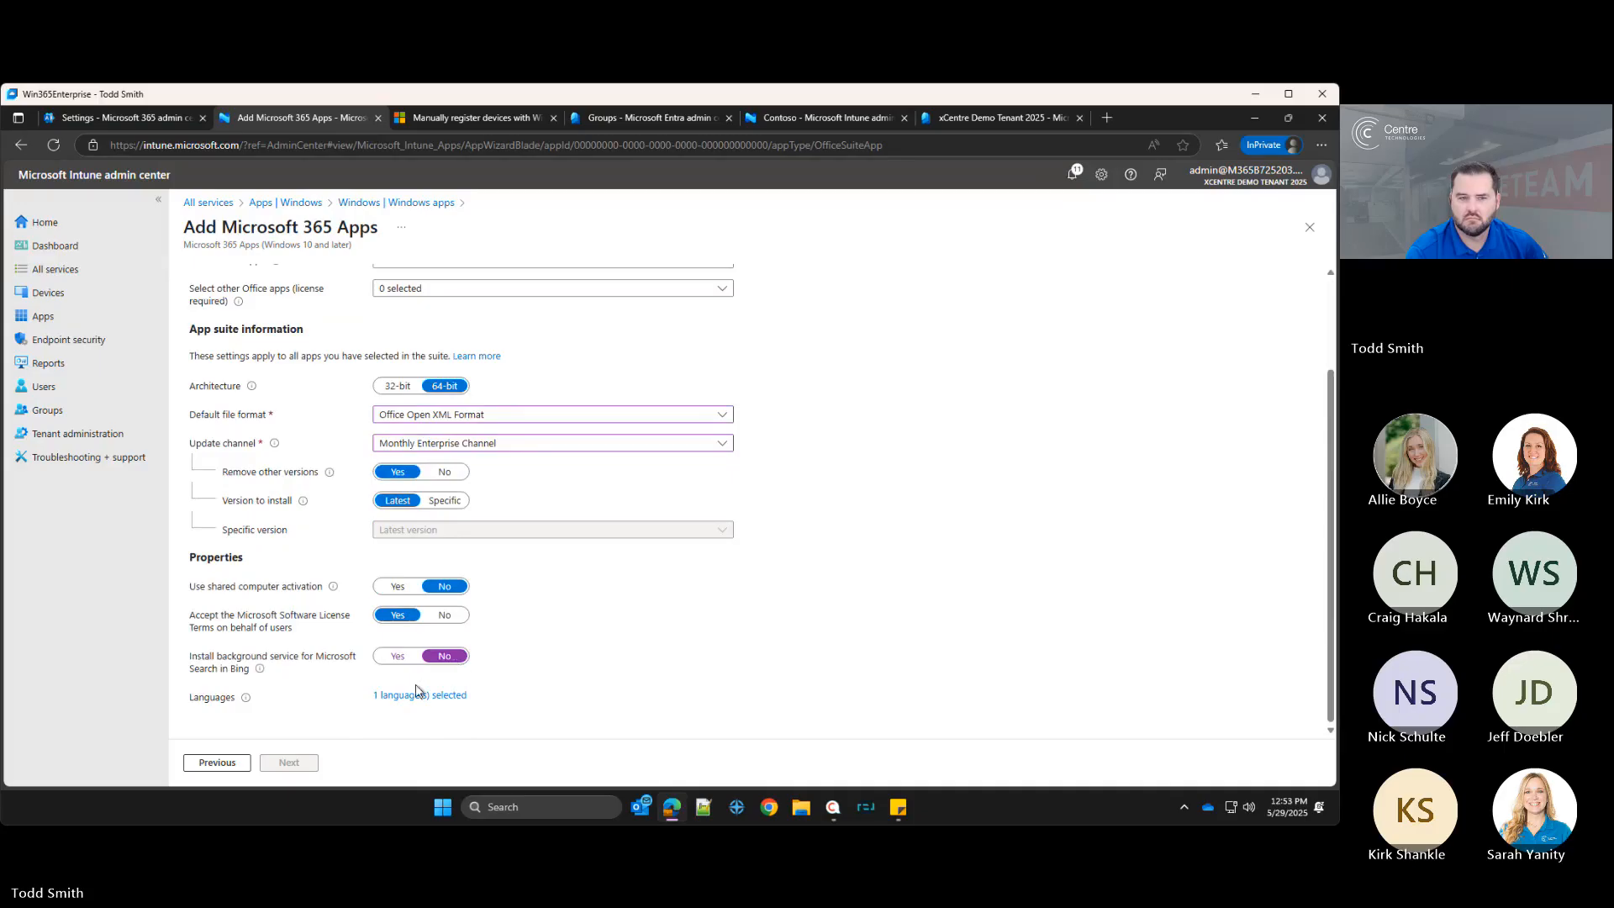
Step: Reopen the Office apps and other Office apps lists to check which apps are selected
{"action": "scroll", "coordinate": [592, 616], "scroll_direction": "up", "scroll_amount": 3}
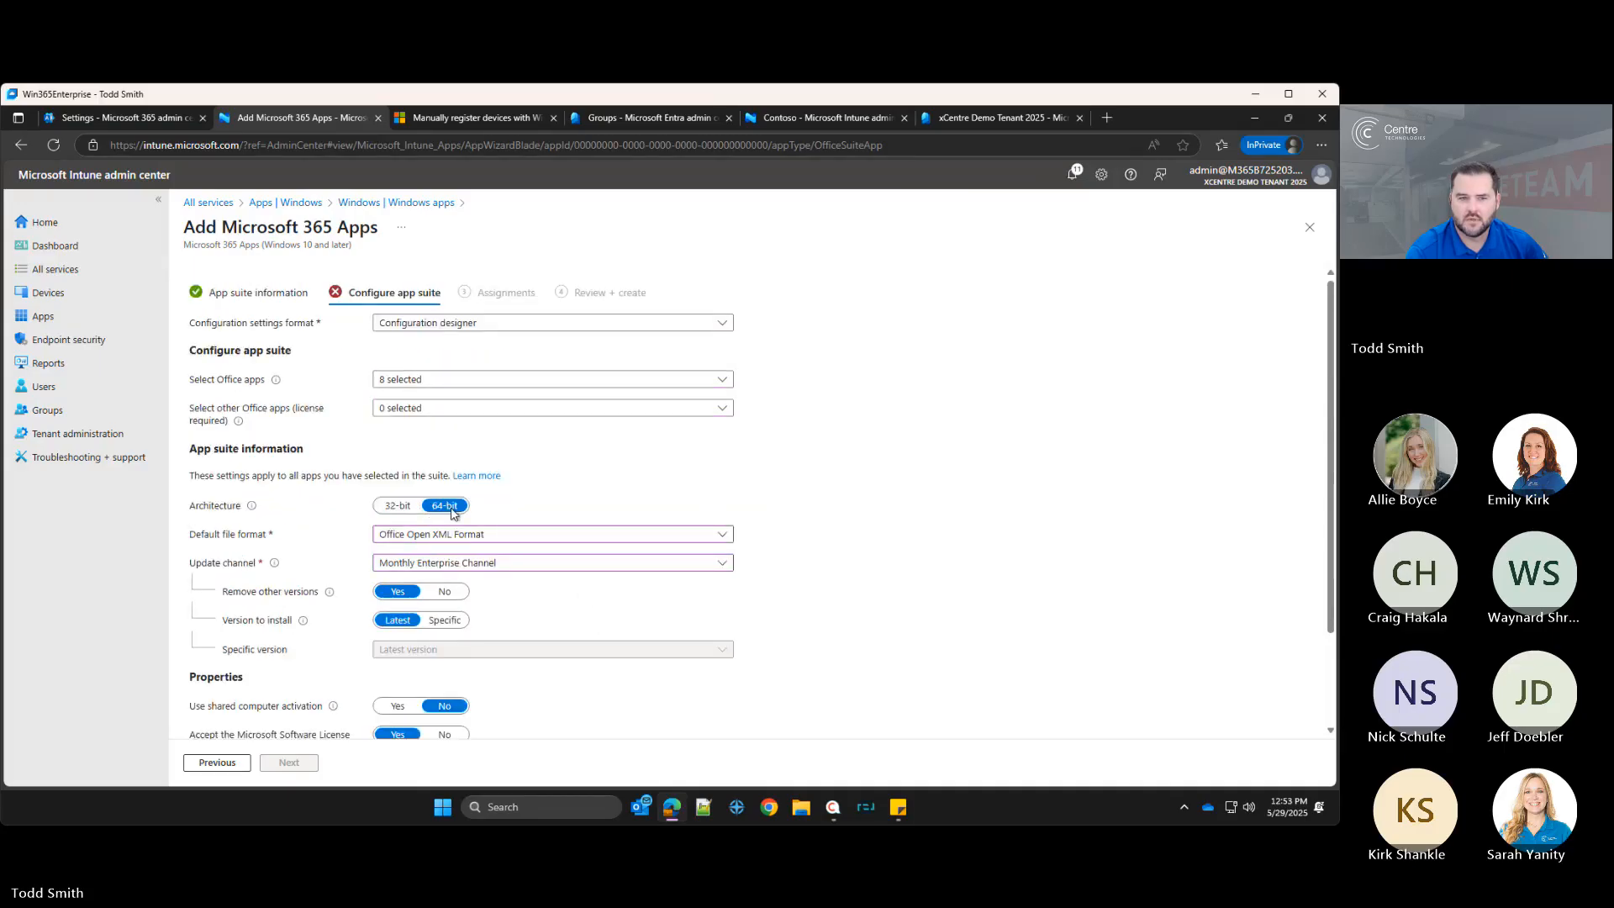
{"action": "left_click", "coordinate": [423, 409]}
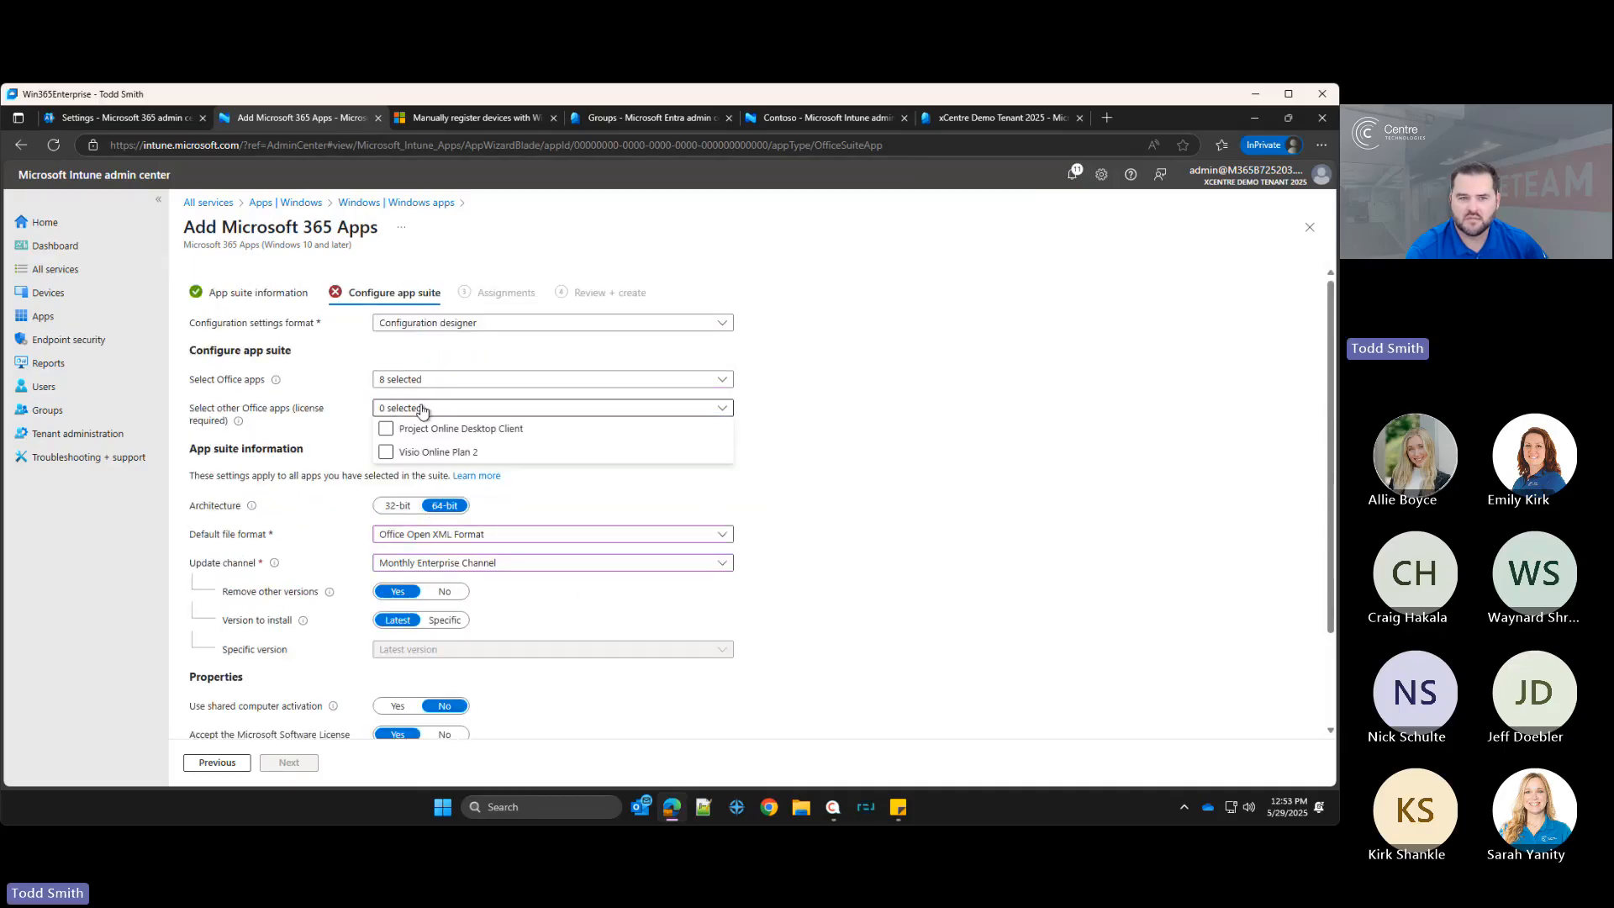
{"action": "left_click", "coordinate": [849, 386]}
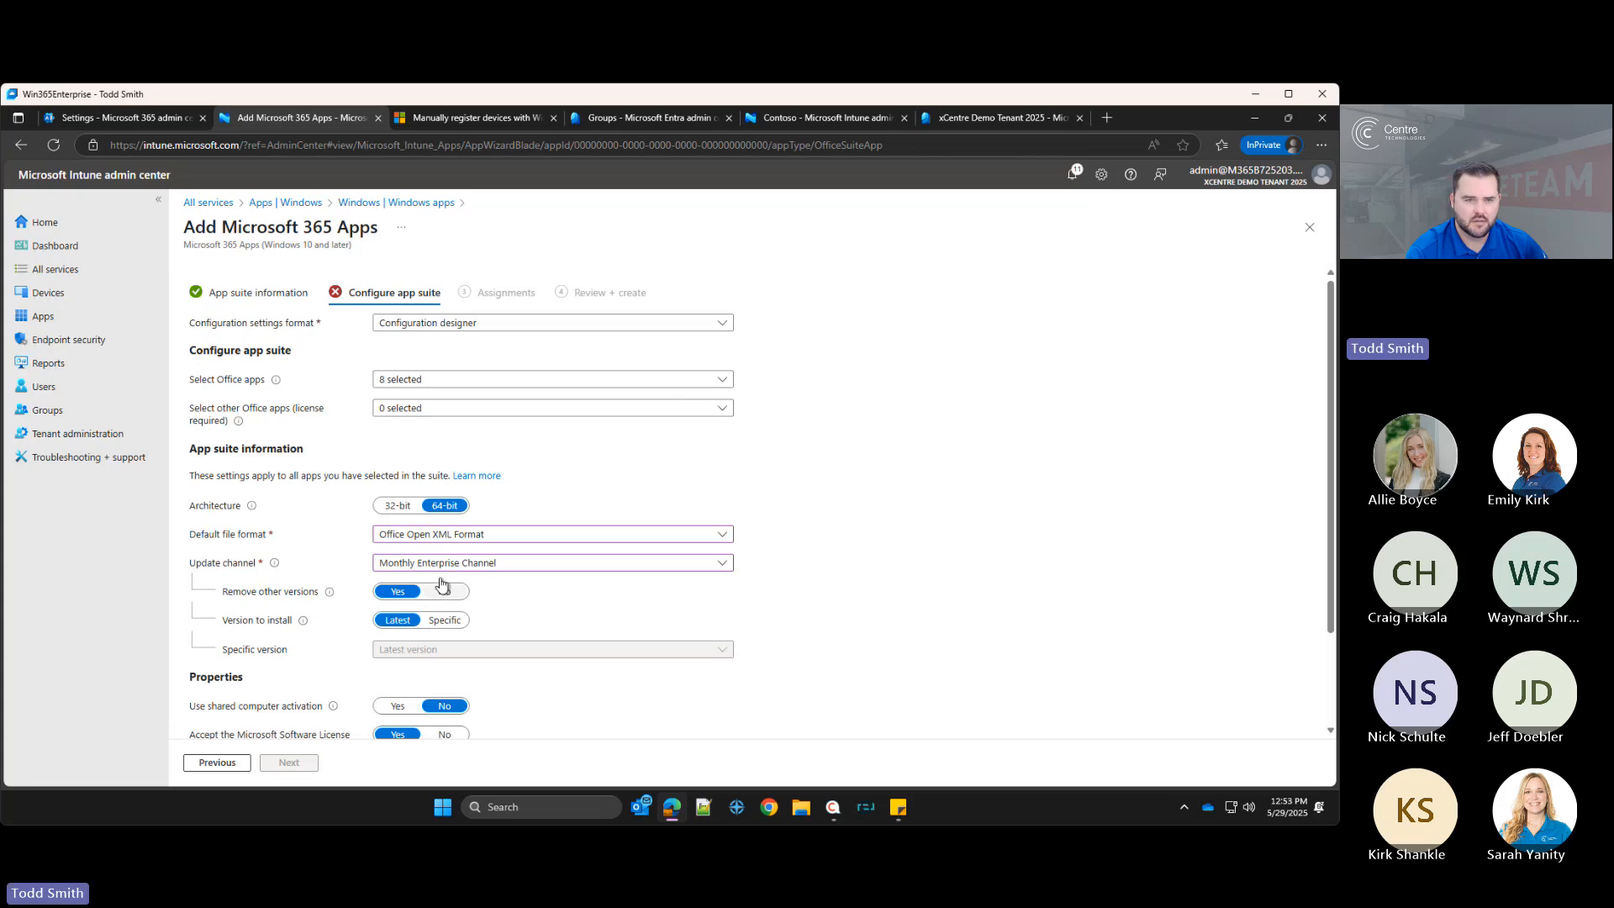
{"action": "left_click", "coordinate": [421, 379]}
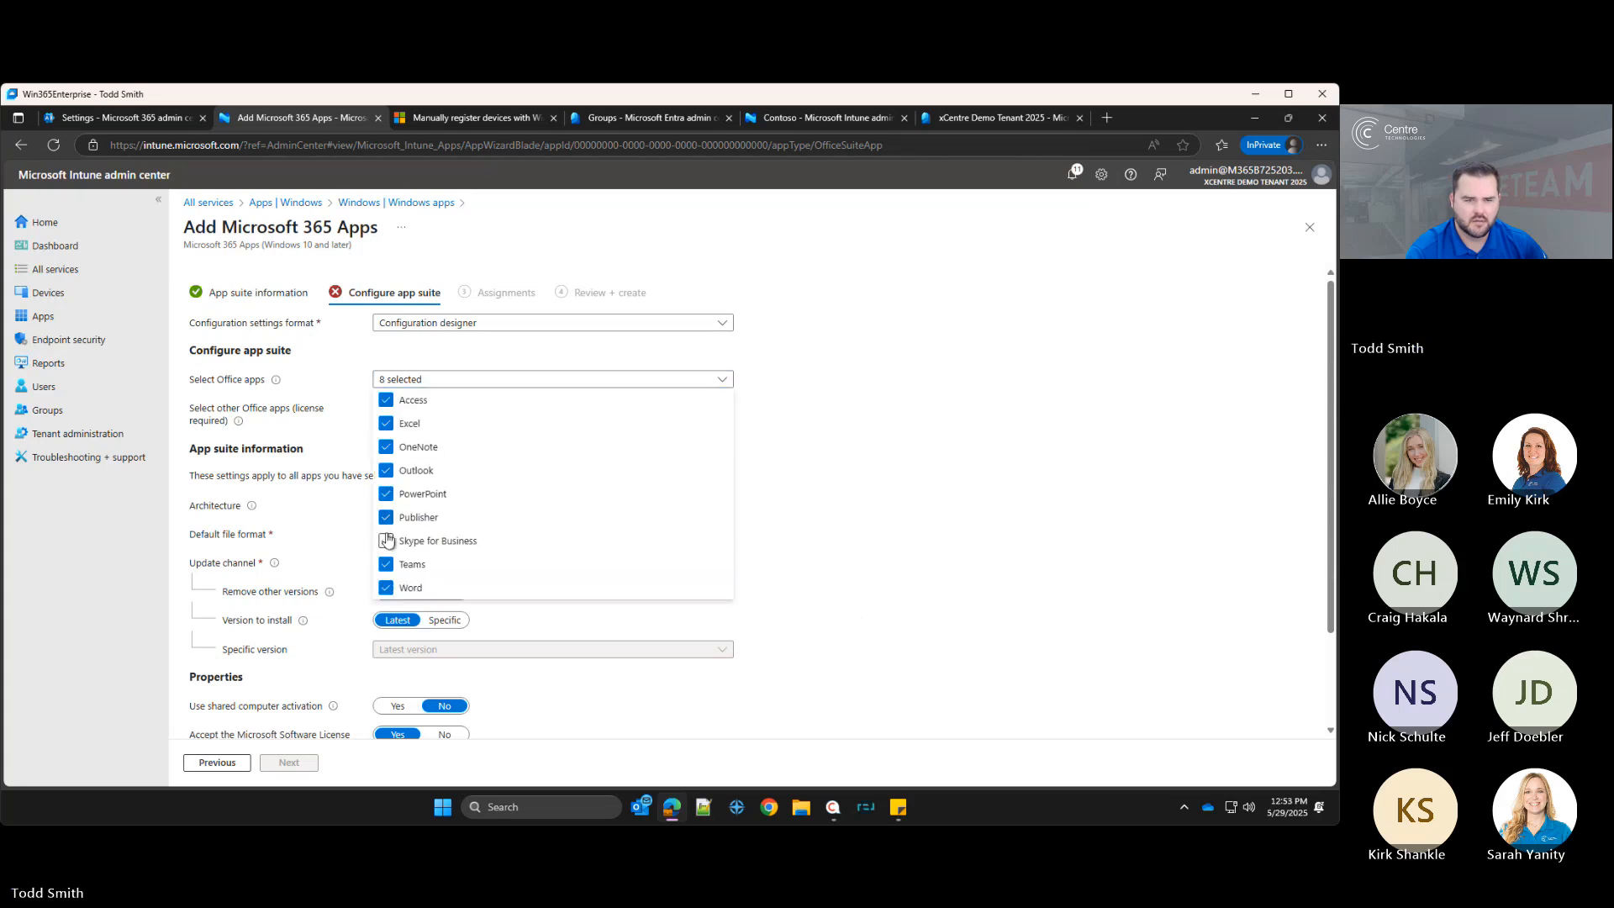
{"action": "left_click", "coordinate": [973, 494]}
Step: Try to continue past the app suite configuration page after toggling the Remove other versions option
{"action": "scroll", "coordinate": [653, 595], "scroll_direction": "down", "scroll_amount": 2}
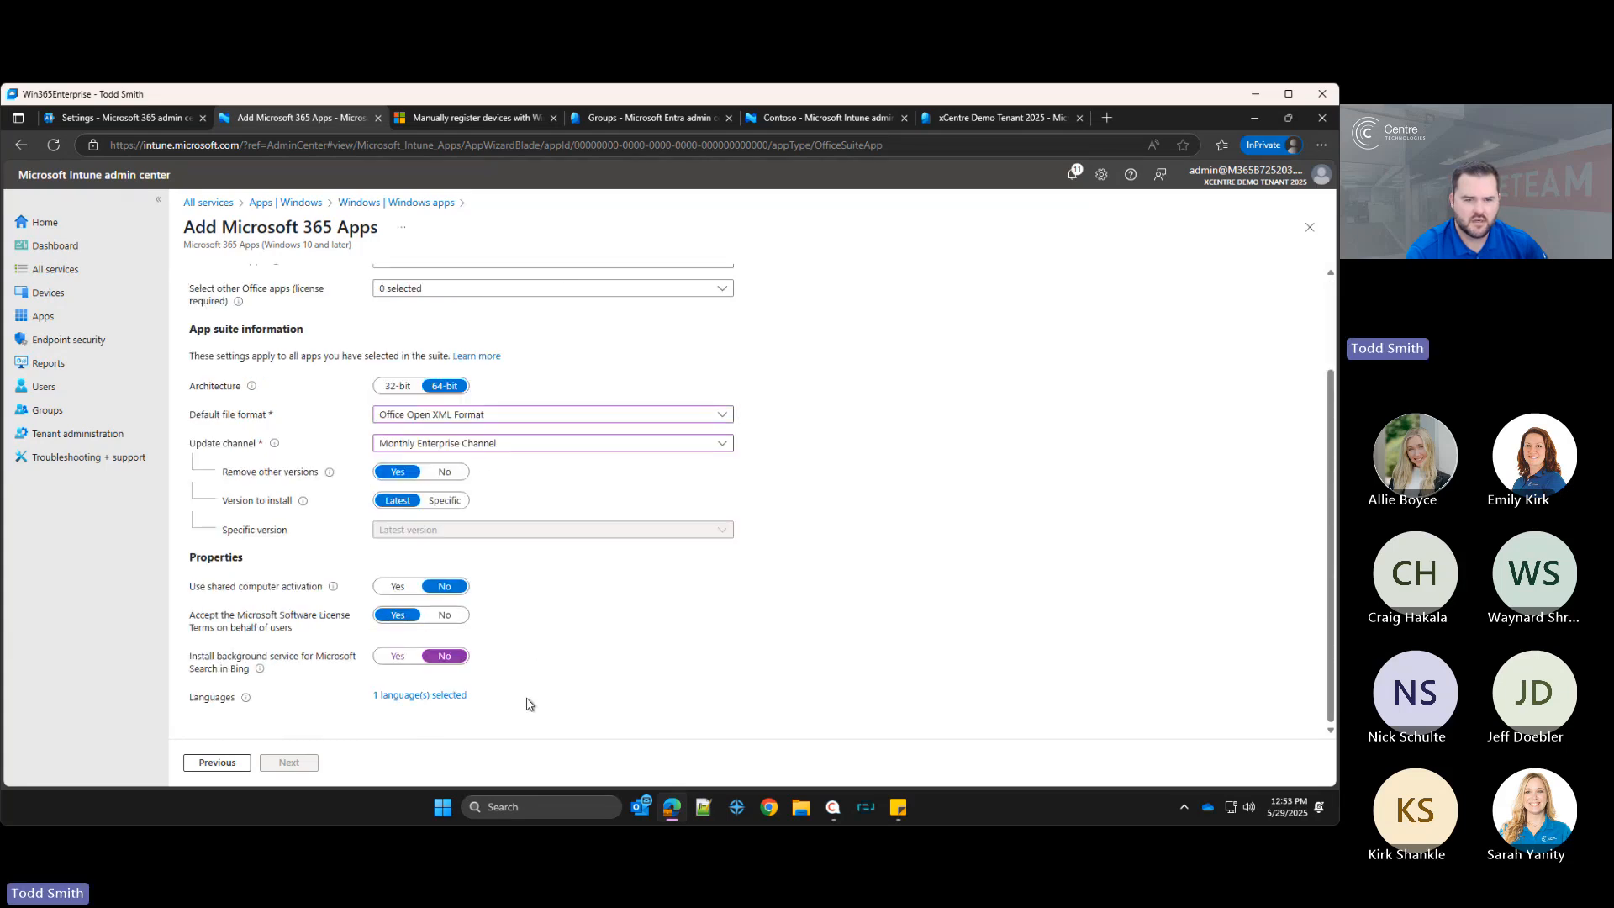
{"action": "left_click", "coordinate": [447, 475]}
{"action": "left_click", "coordinate": [389, 474]}
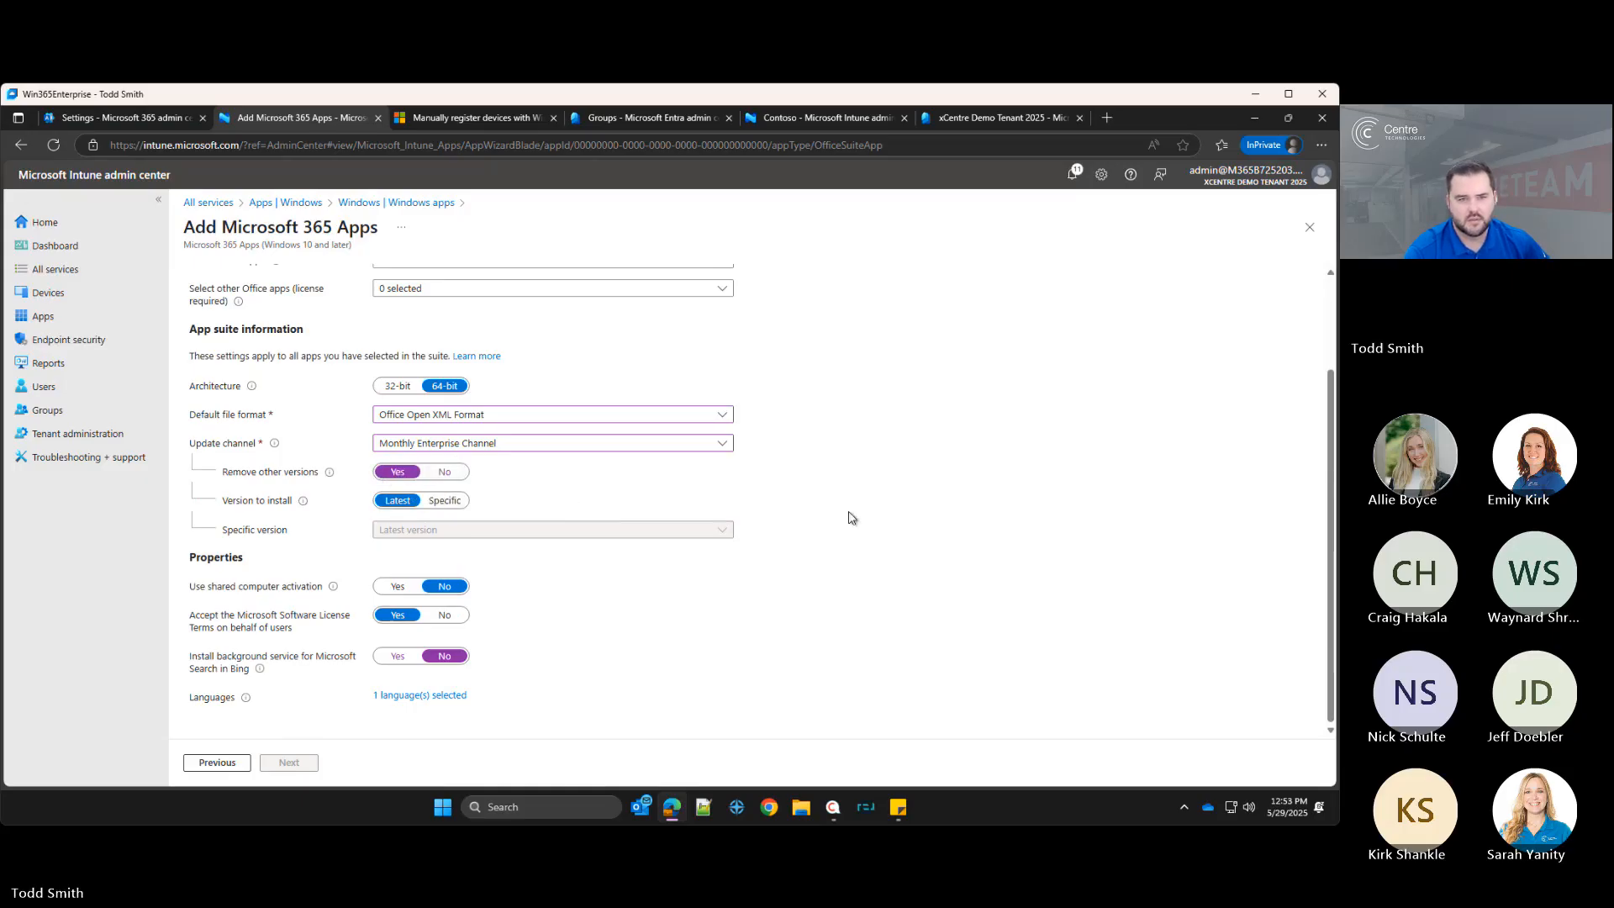
{"action": "scroll", "coordinate": [505, 489], "scroll_direction": "up", "scroll_amount": 2}
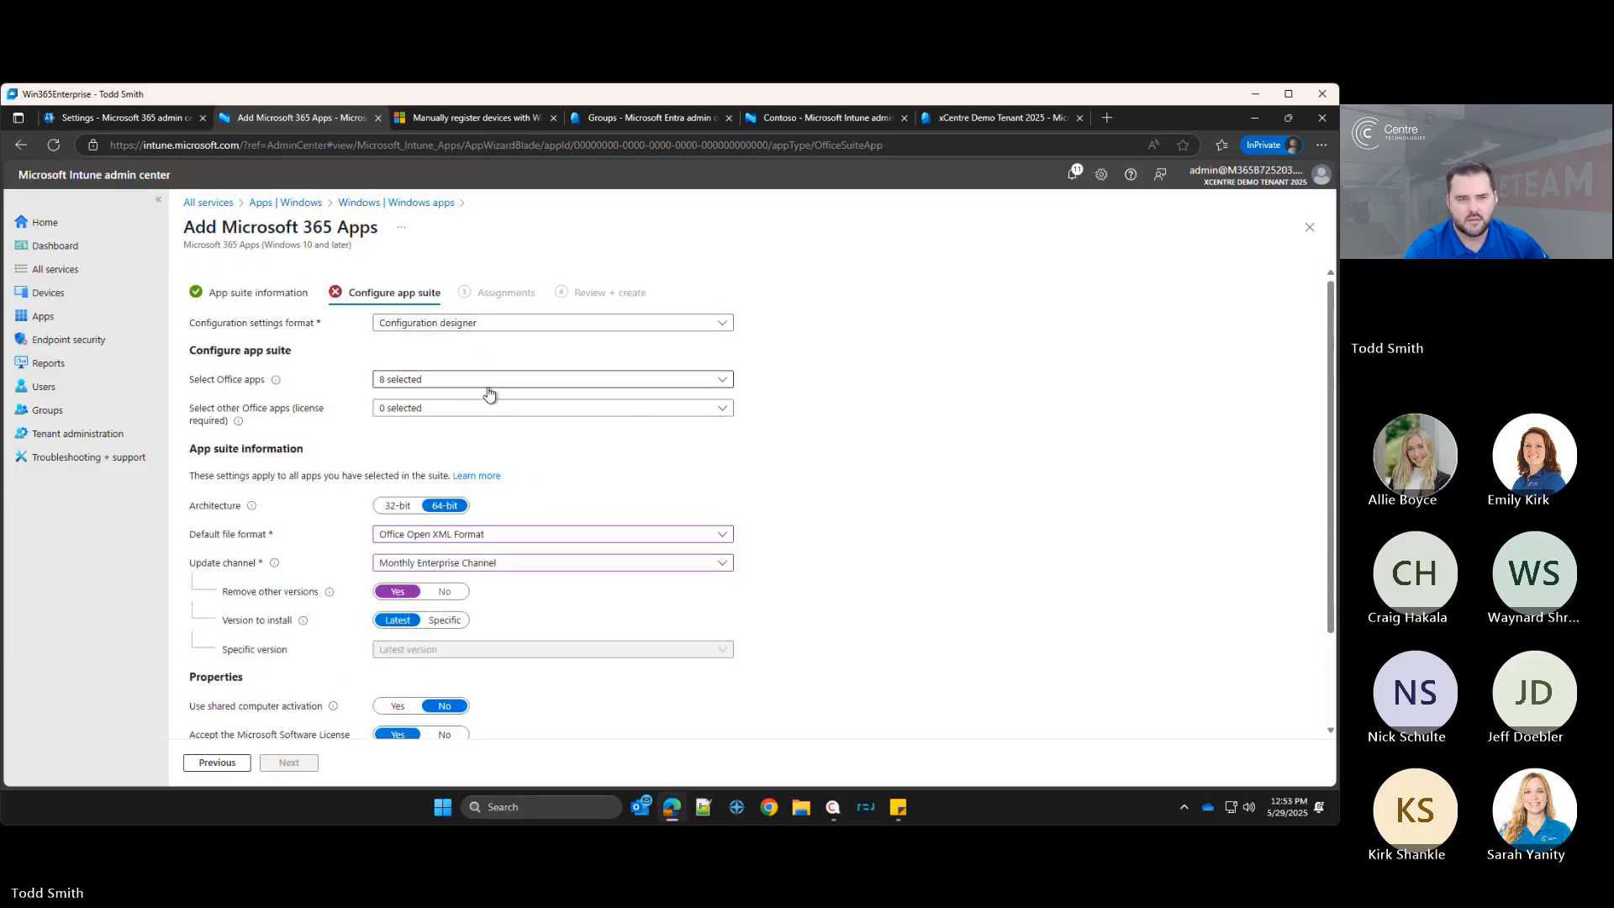
{"action": "scroll", "coordinate": [505, 598], "scroll_direction": "down", "scroll_amount": 2}
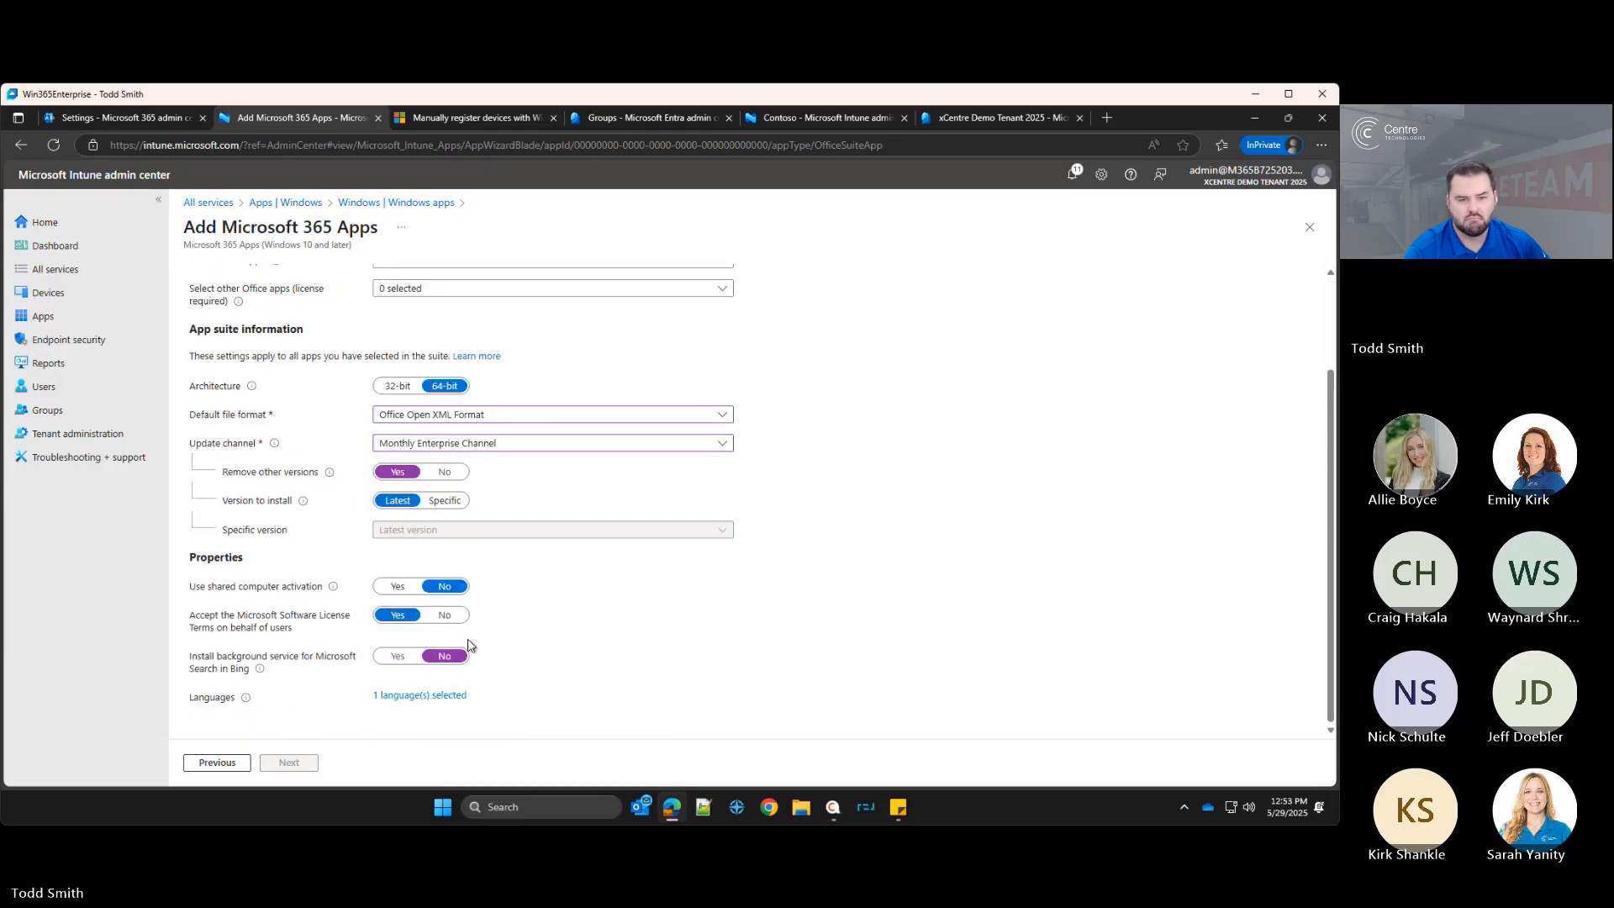
{"action": "left_click", "coordinate": [291, 766]}
{"action": "scroll", "coordinate": [303, 568], "scroll_direction": "up", "scroll_amount": 3}
{"action": "scroll", "coordinate": [303, 573], "scroll_direction": "down", "scroll_amount": 3}
{"action": "scroll", "coordinate": [304, 571], "scroll_direction": "up", "scroll_amount": 2}
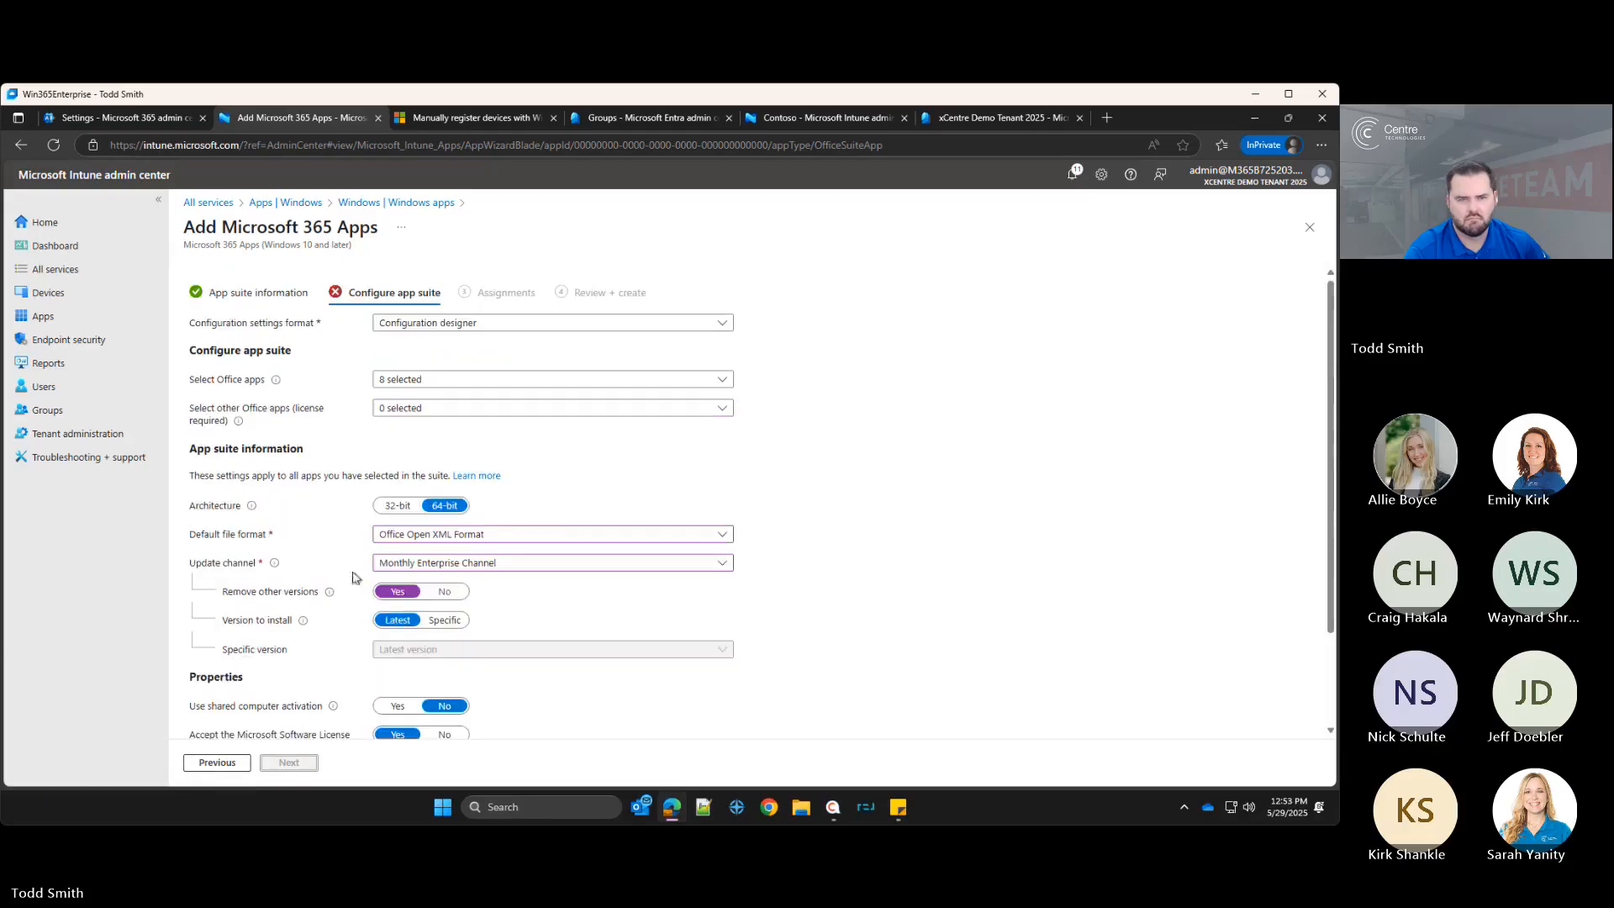
Step: Set the update channel to Current Channel (Preview) and the default file format to Office Open Document Format
{"action": "left_click", "coordinate": [441, 563]}
{"action": "left_click", "coordinate": [455, 630]}
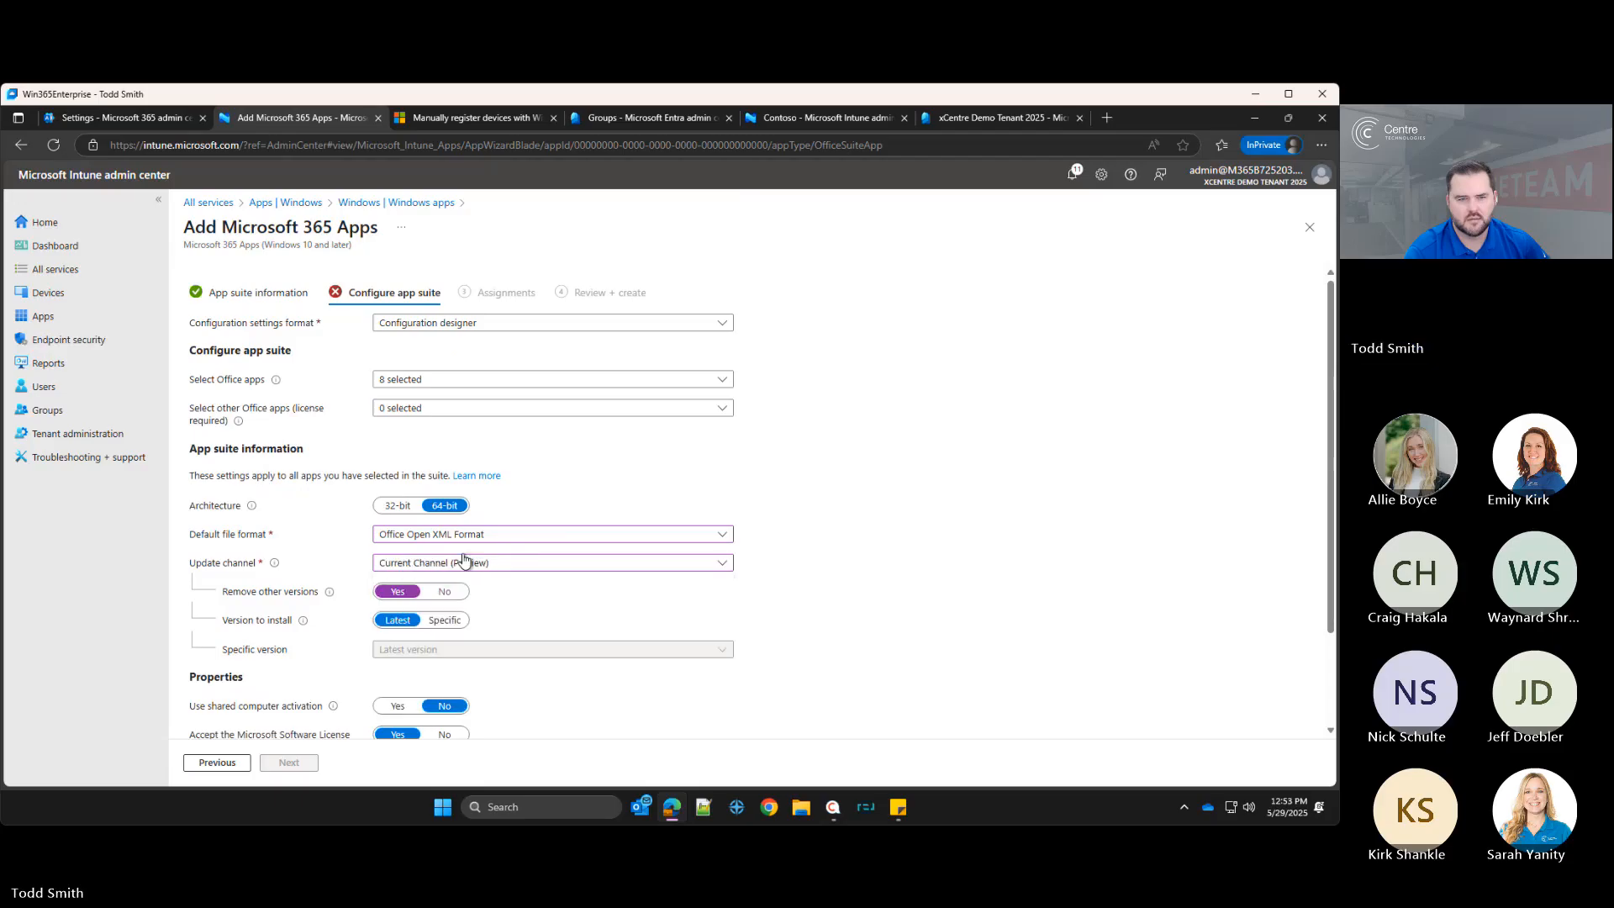
{"action": "left_click", "coordinate": [444, 591]}
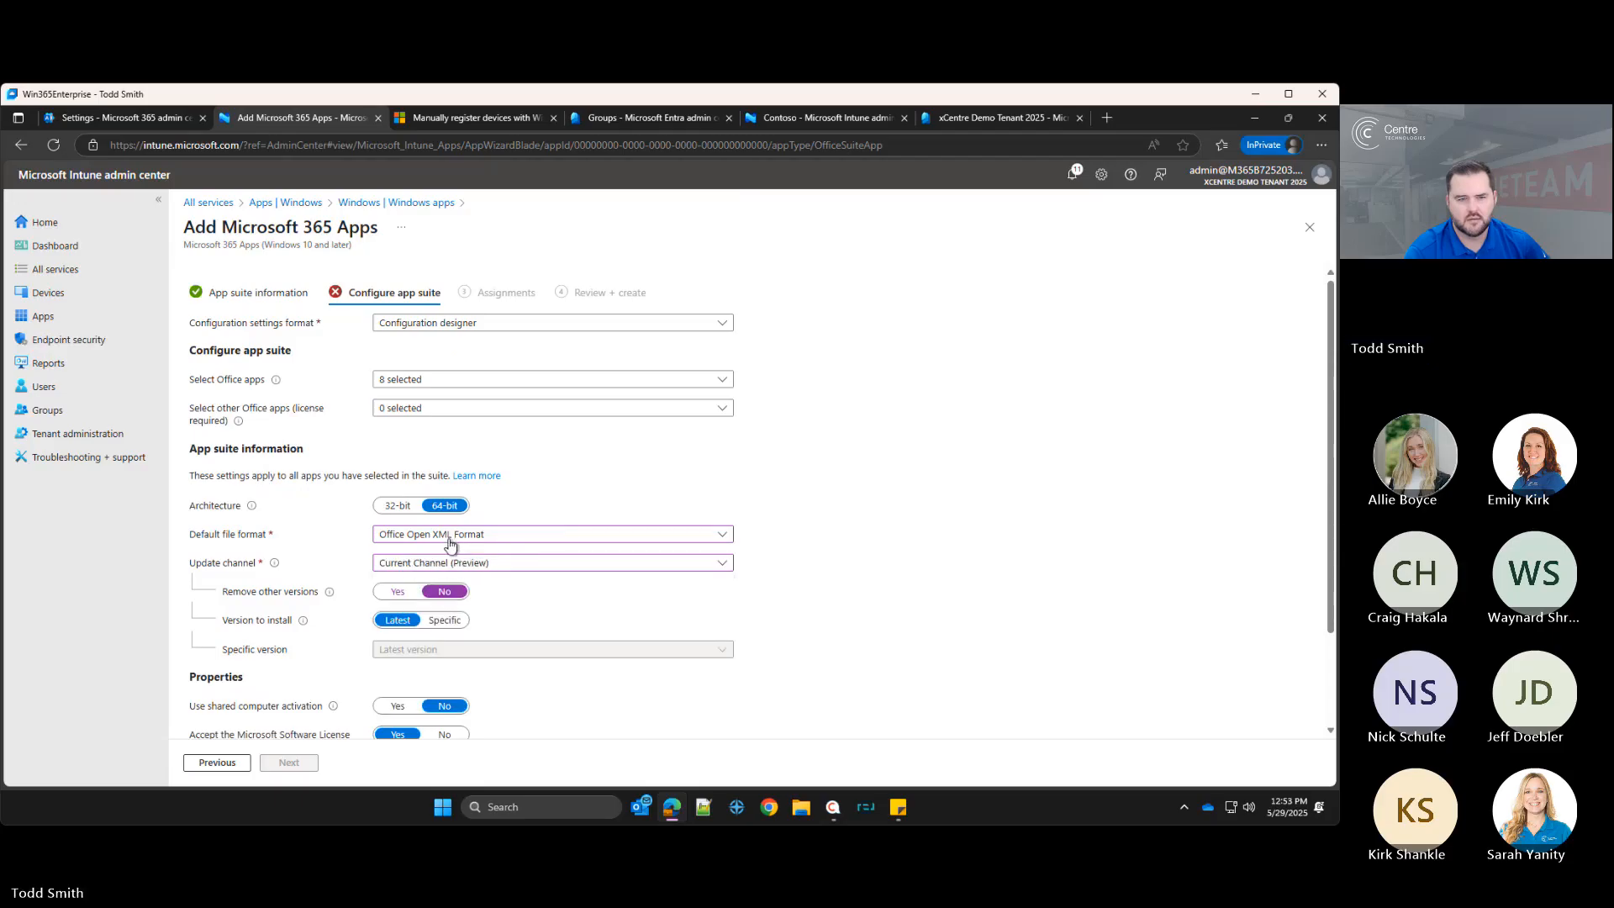
{"action": "left_click", "coordinate": [446, 550]}
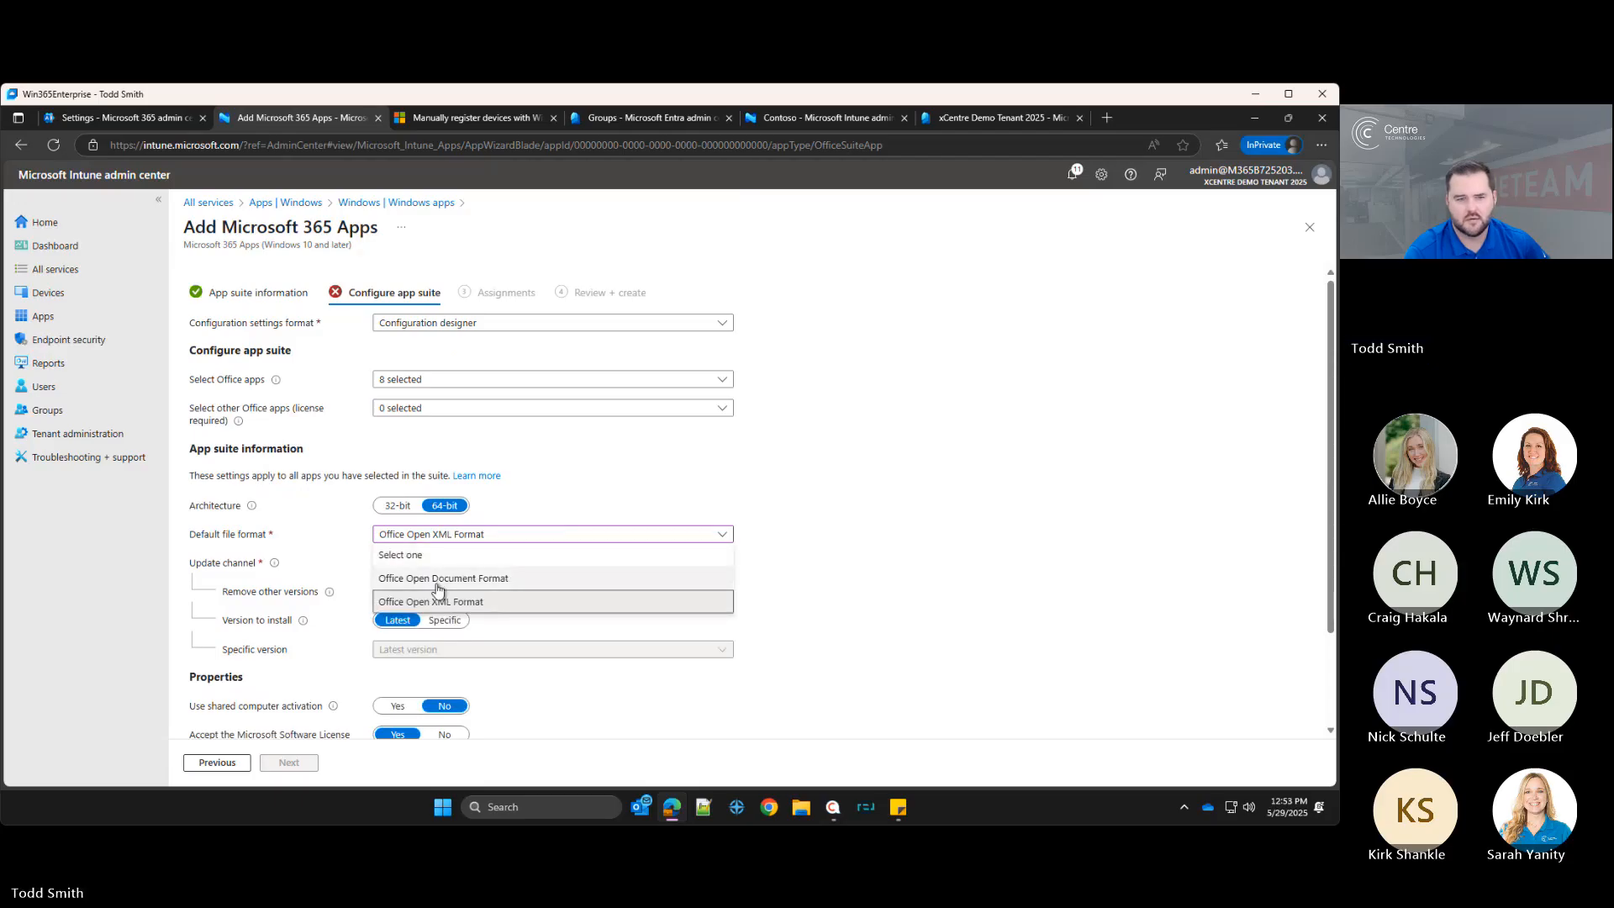
{"action": "left_click", "coordinate": [437, 579]}
{"action": "scroll", "coordinate": [441, 538], "scroll_direction": "down", "scroll_amount": 2}
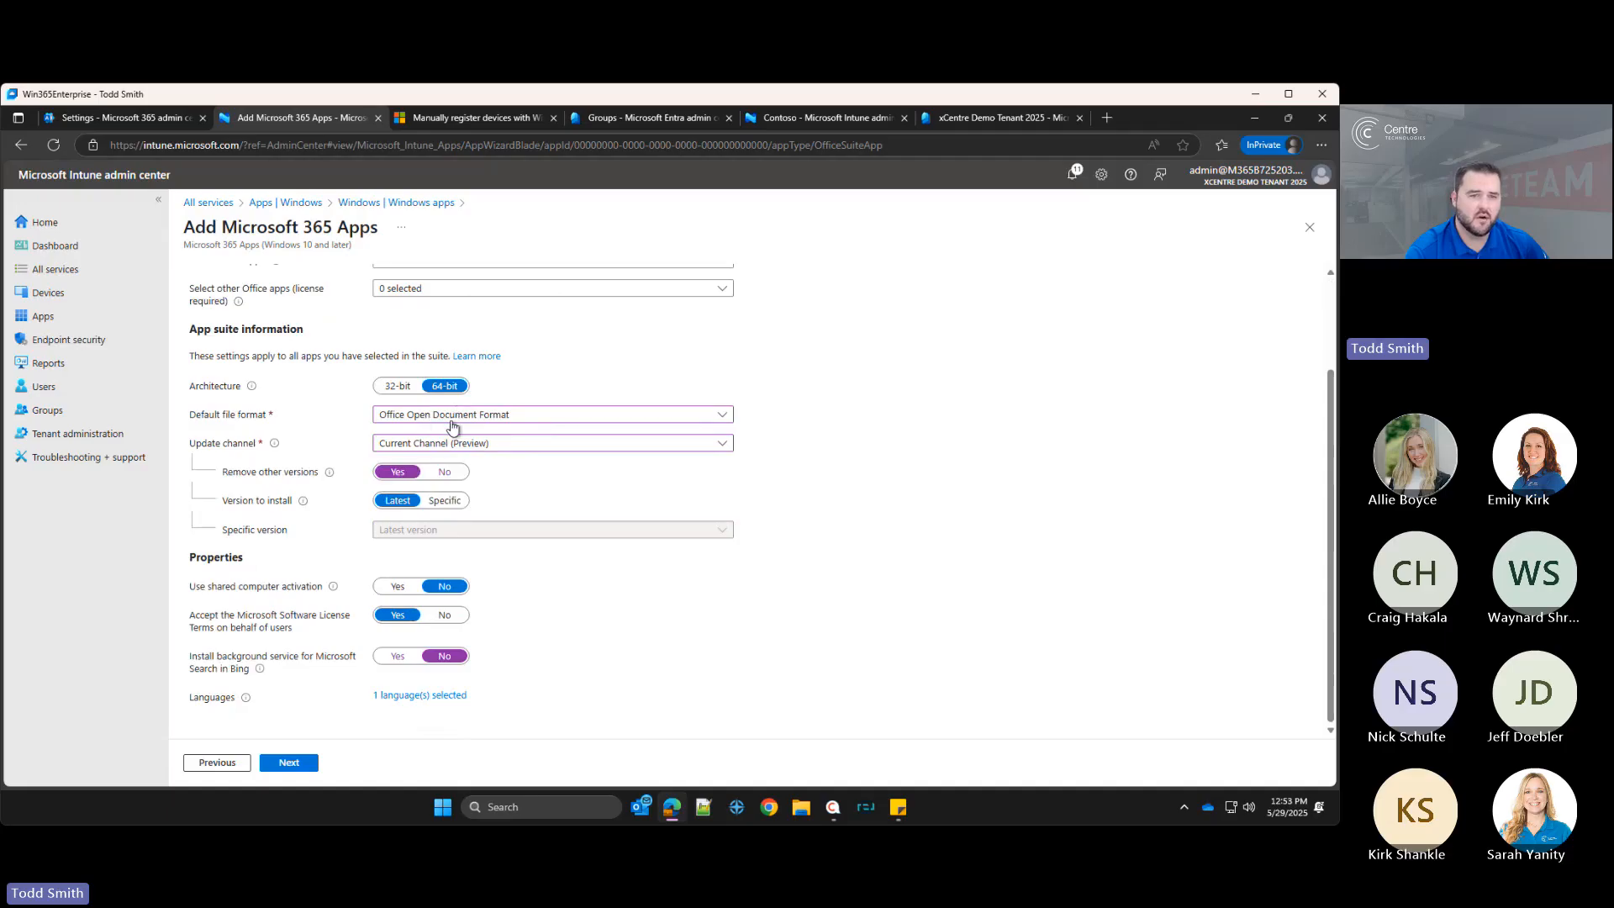
Step: Assign the app suite as required to all devices, then review and create it
{"action": "left_click", "coordinate": [287, 771]}
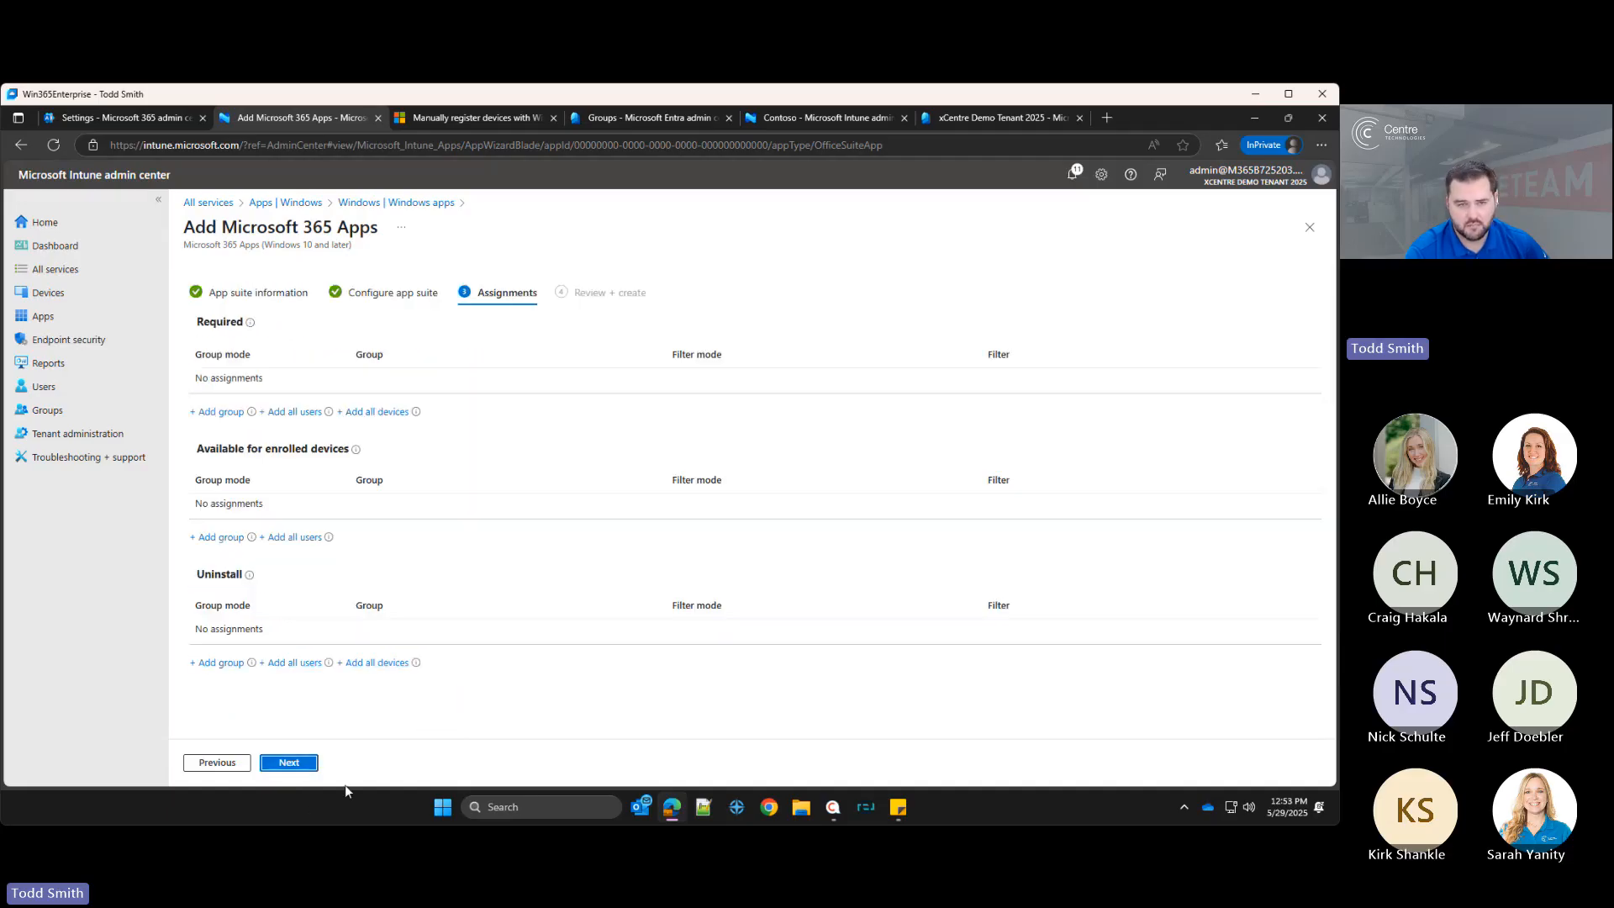
{"action": "left_click", "coordinate": [372, 413]}
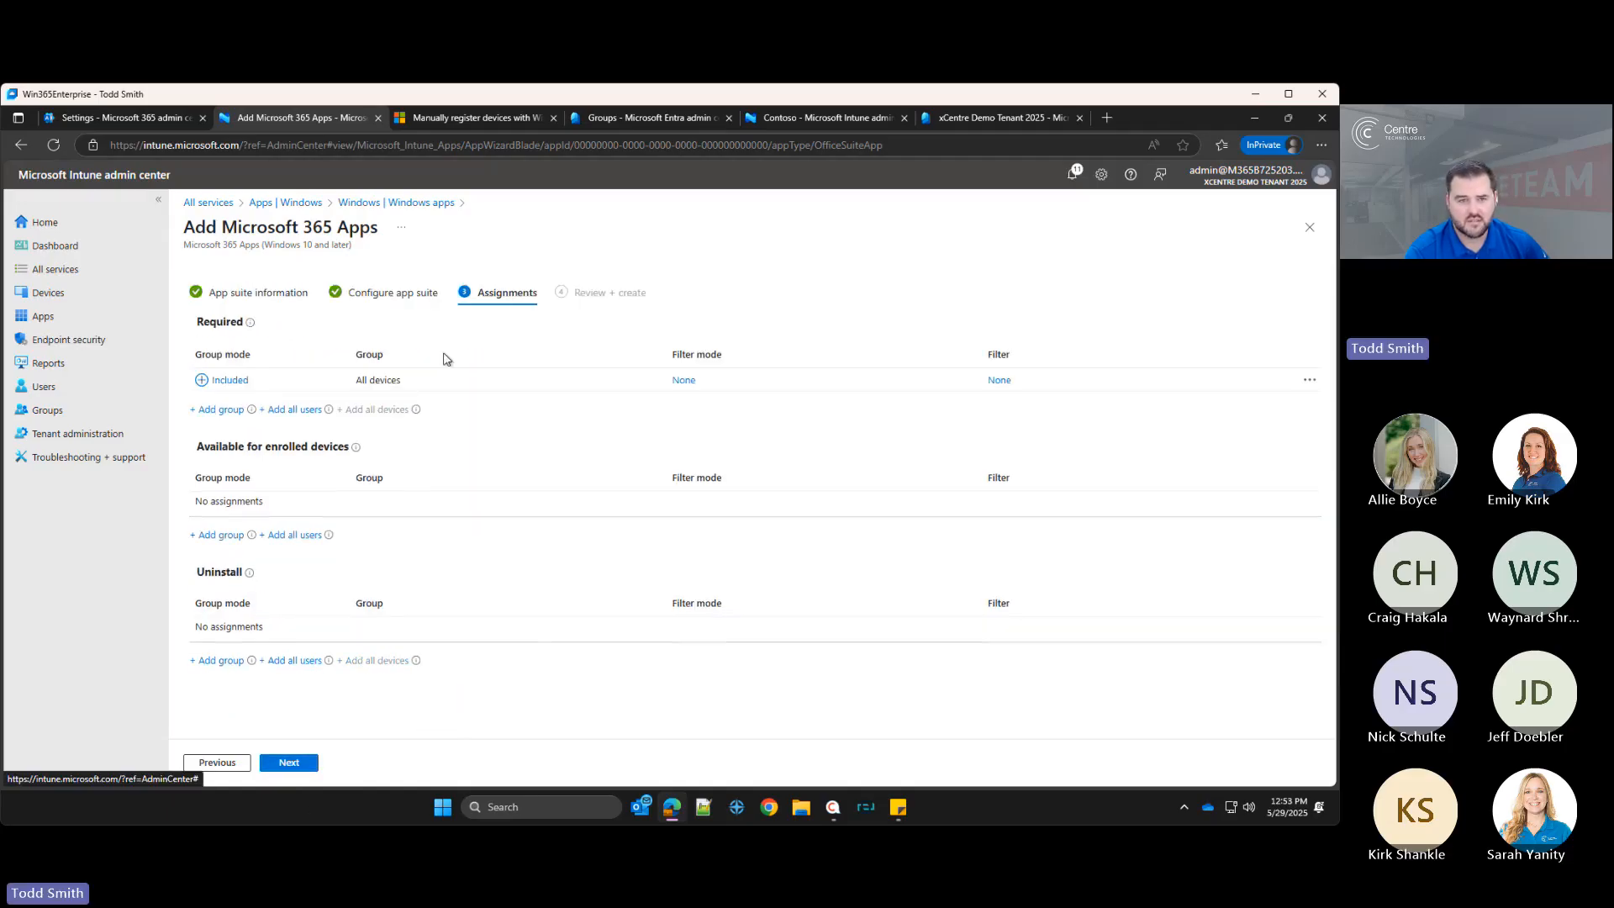
{"action": "left_click", "coordinate": [310, 763]}
{"action": "left_click", "coordinate": [310, 763]}
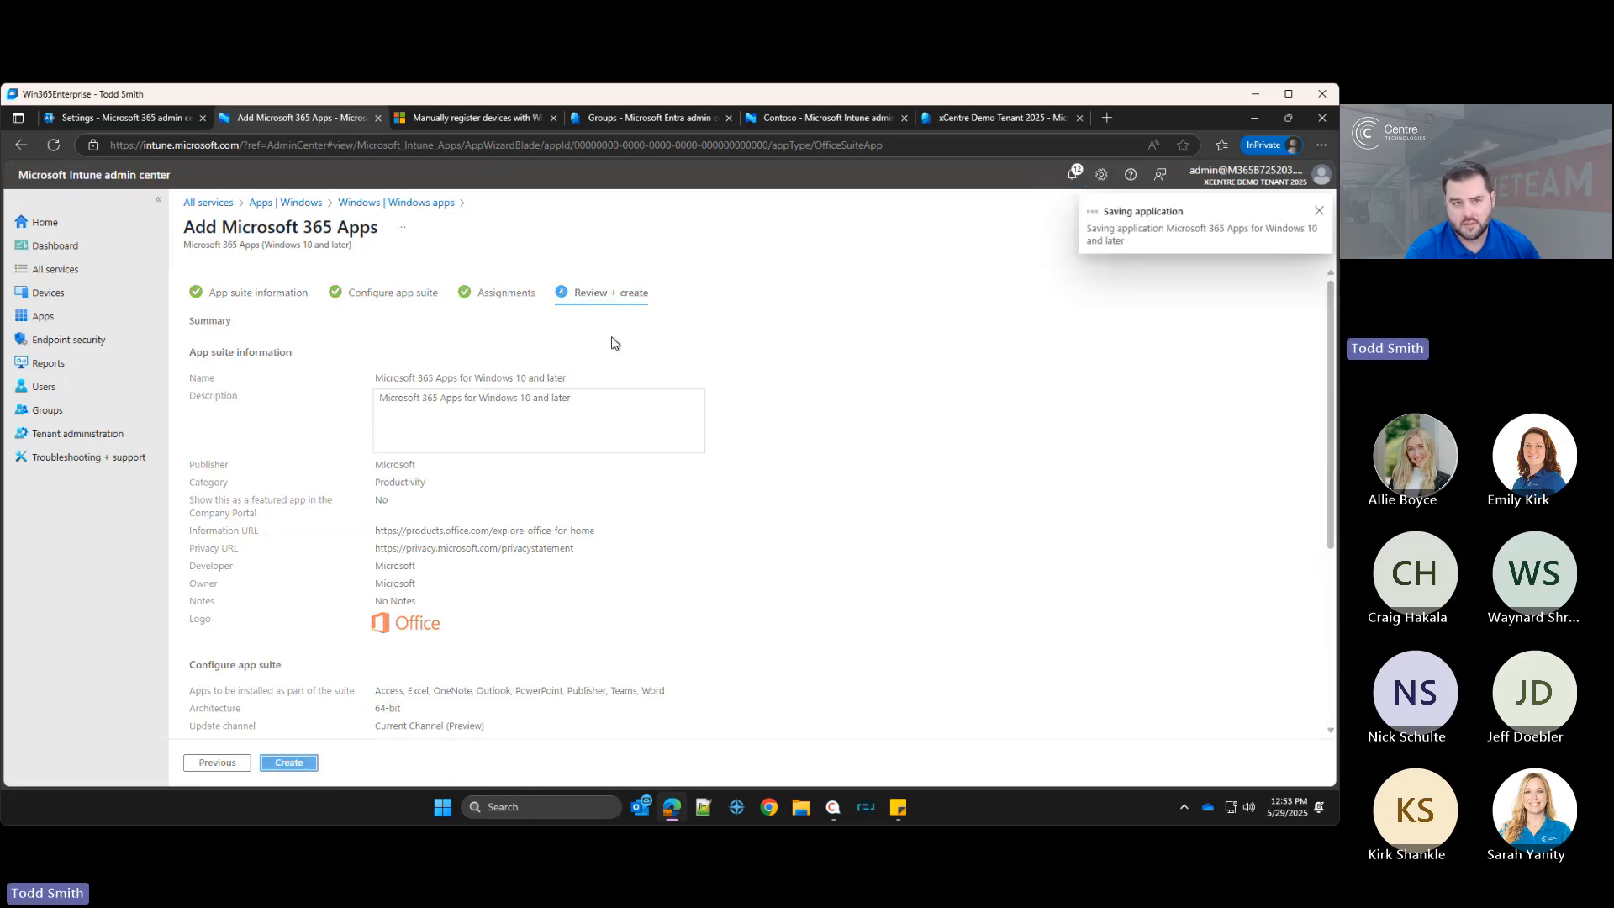
Step: Dismiss the notification and return to the Windows apps list
{"action": "left_click", "coordinate": [1318, 213]}
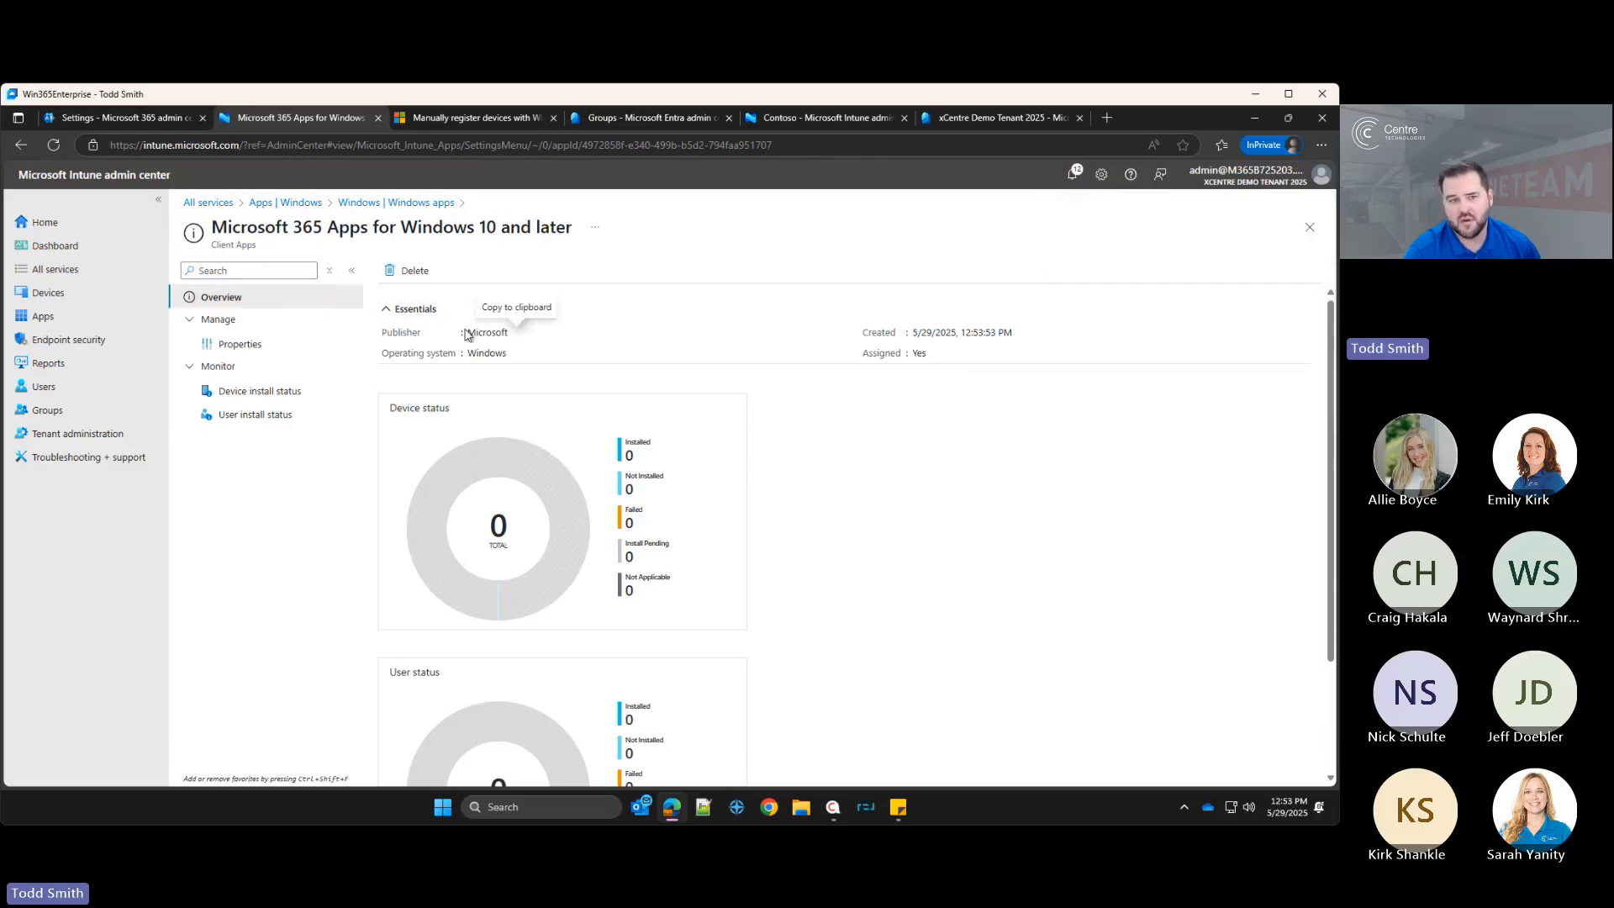
{"action": "left_click", "coordinate": [279, 204]}
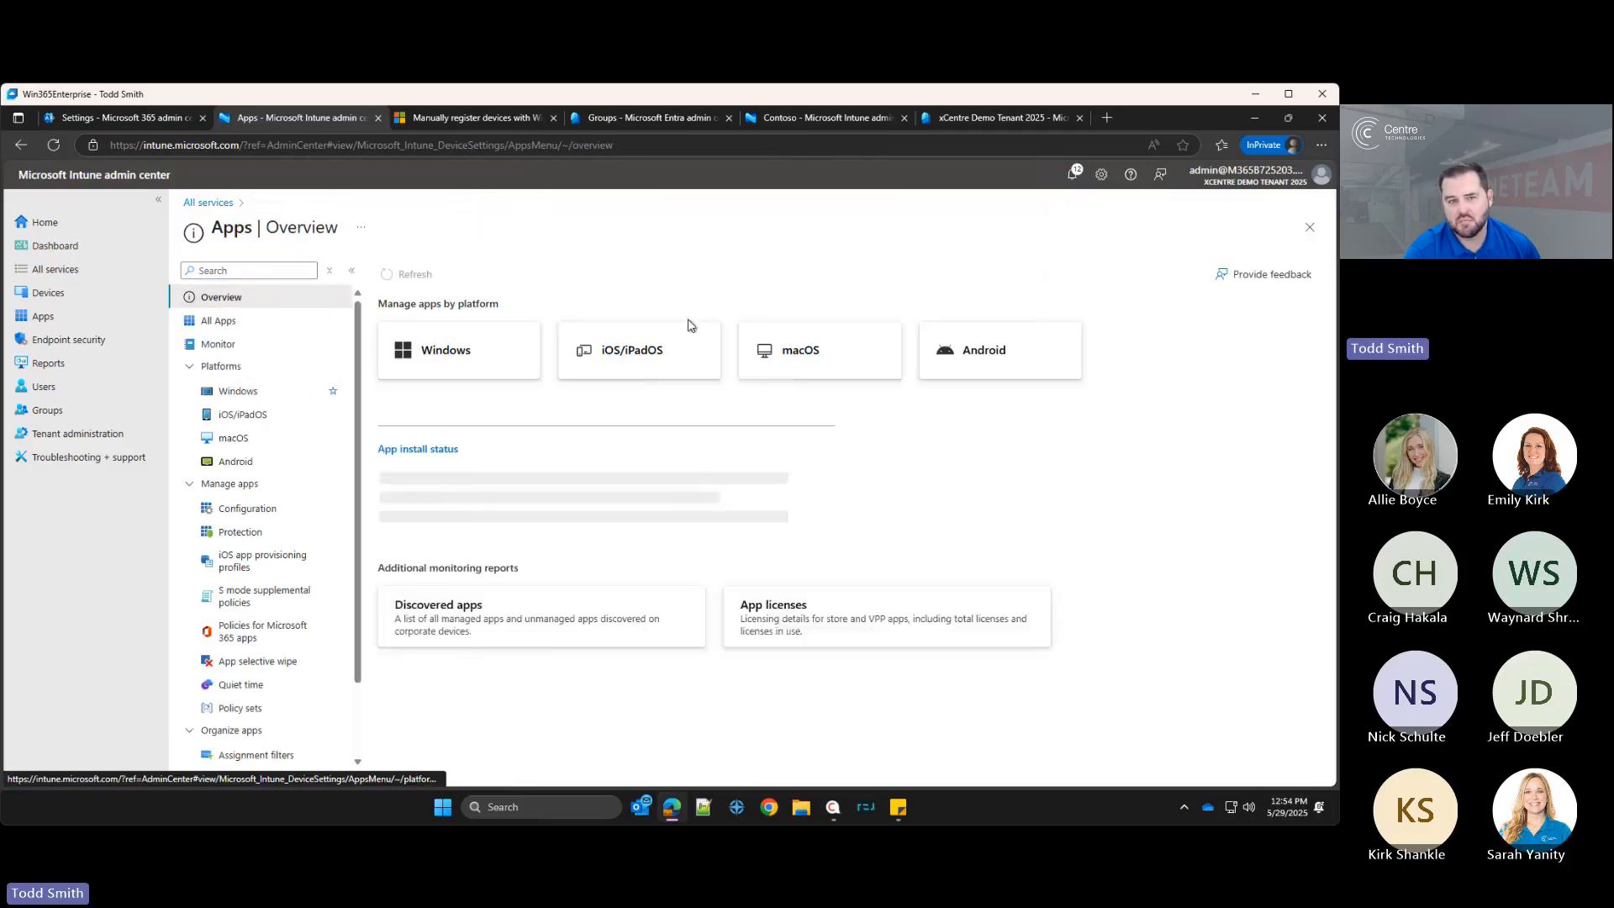
{"action": "left_click", "coordinate": [250, 392]}
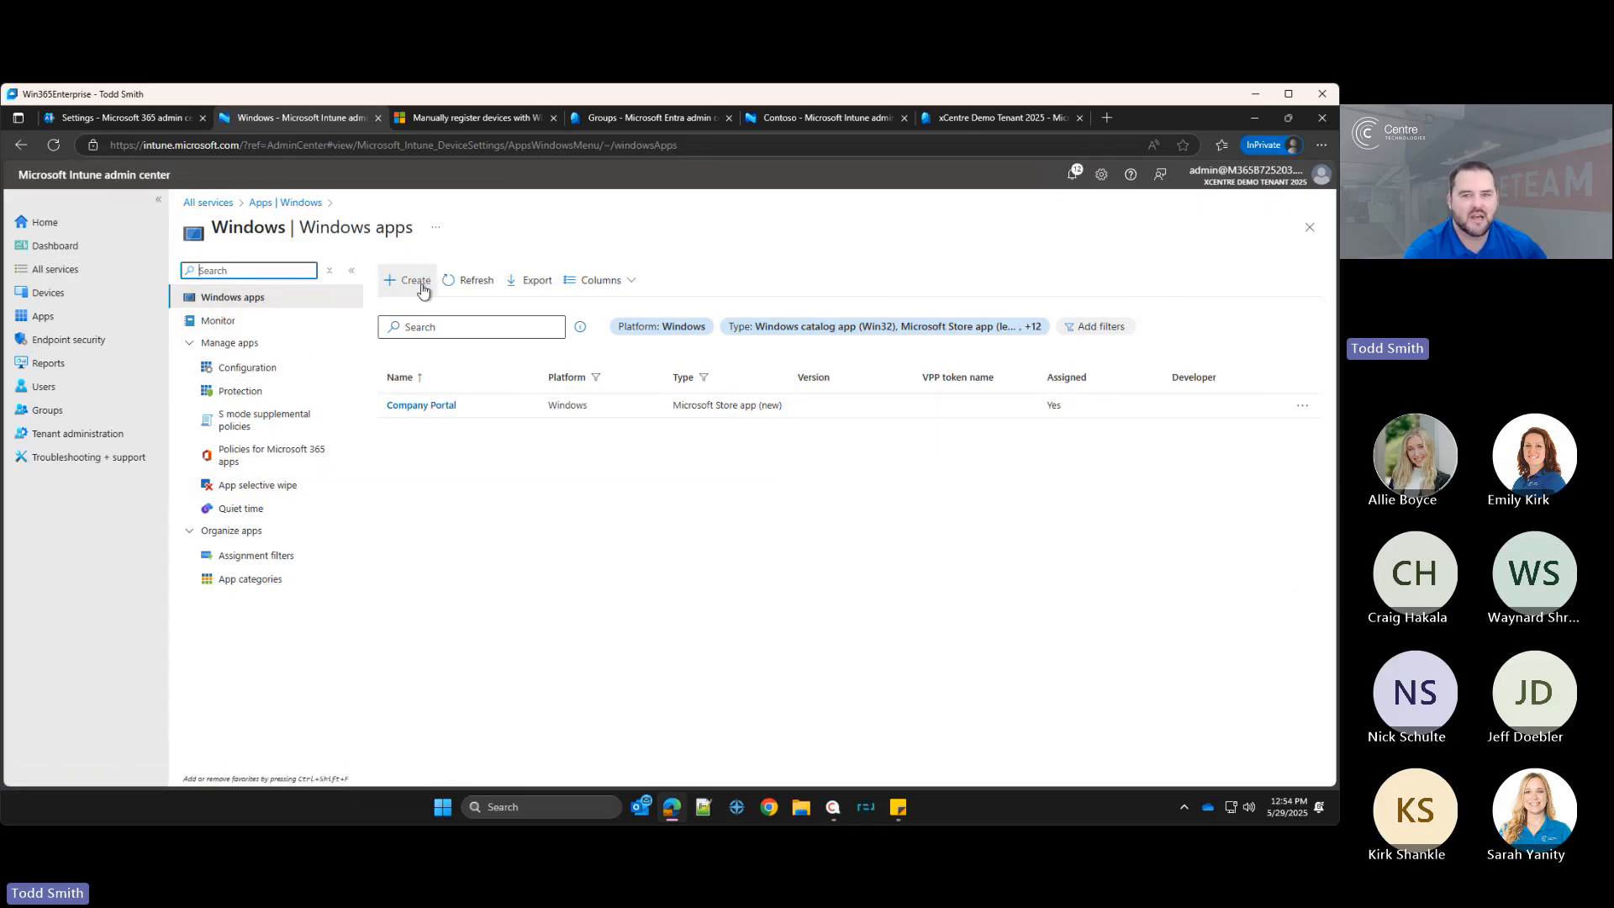
Step: Open the Windows device enrollment options, then go to All services
{"action": "left_click", "coordinate": [475, 558]}
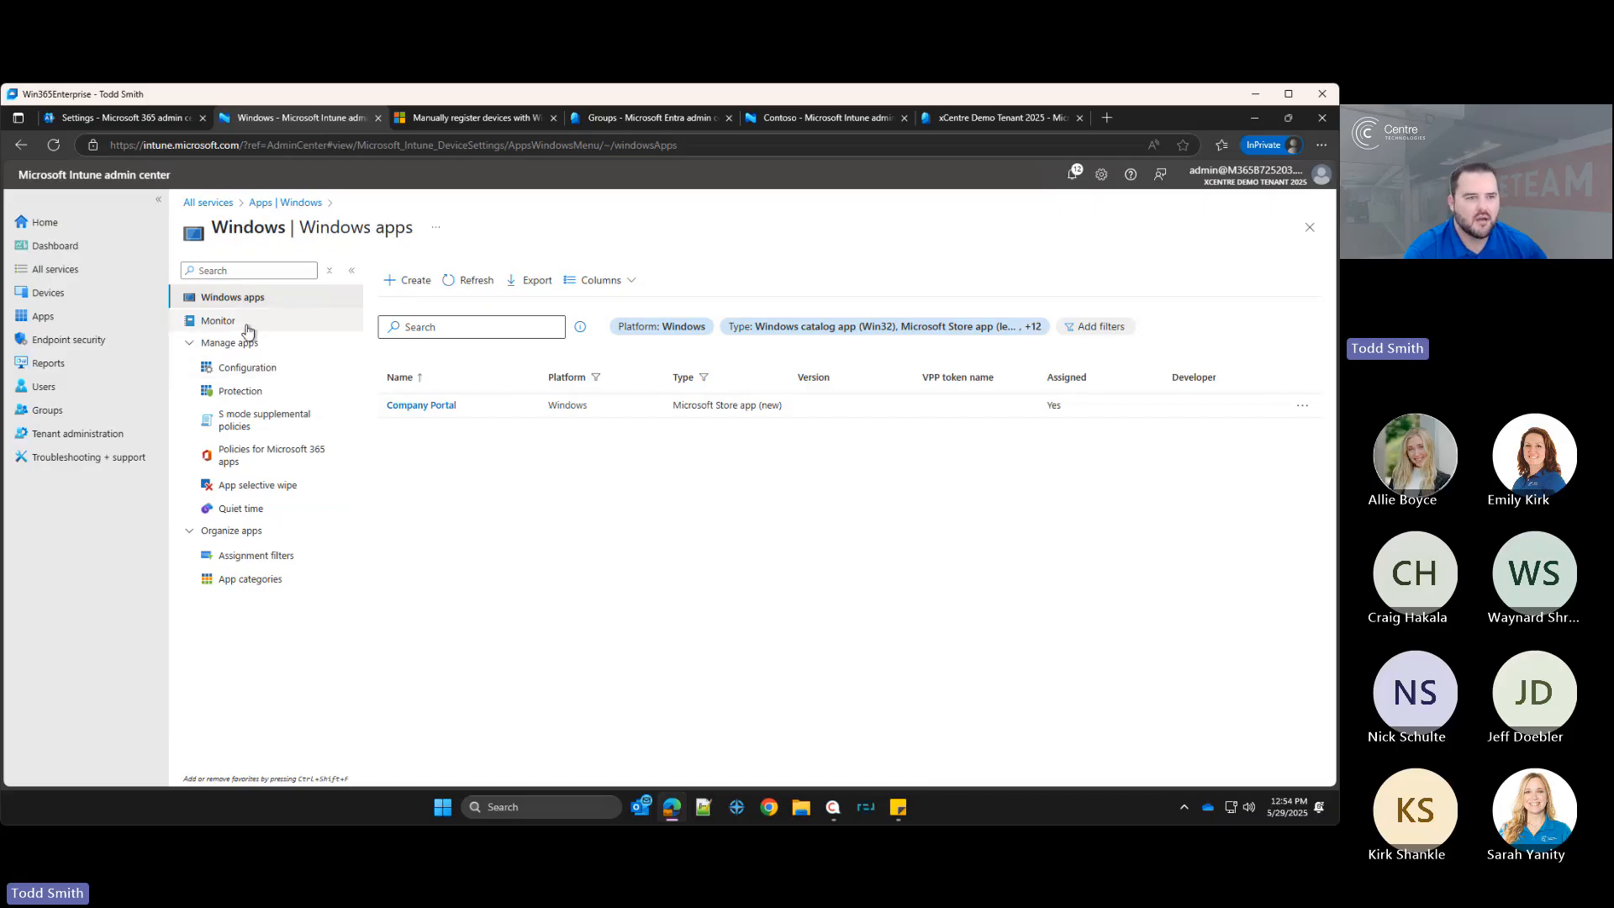
{"action": "left_click", "coordinate": [93, 294]}
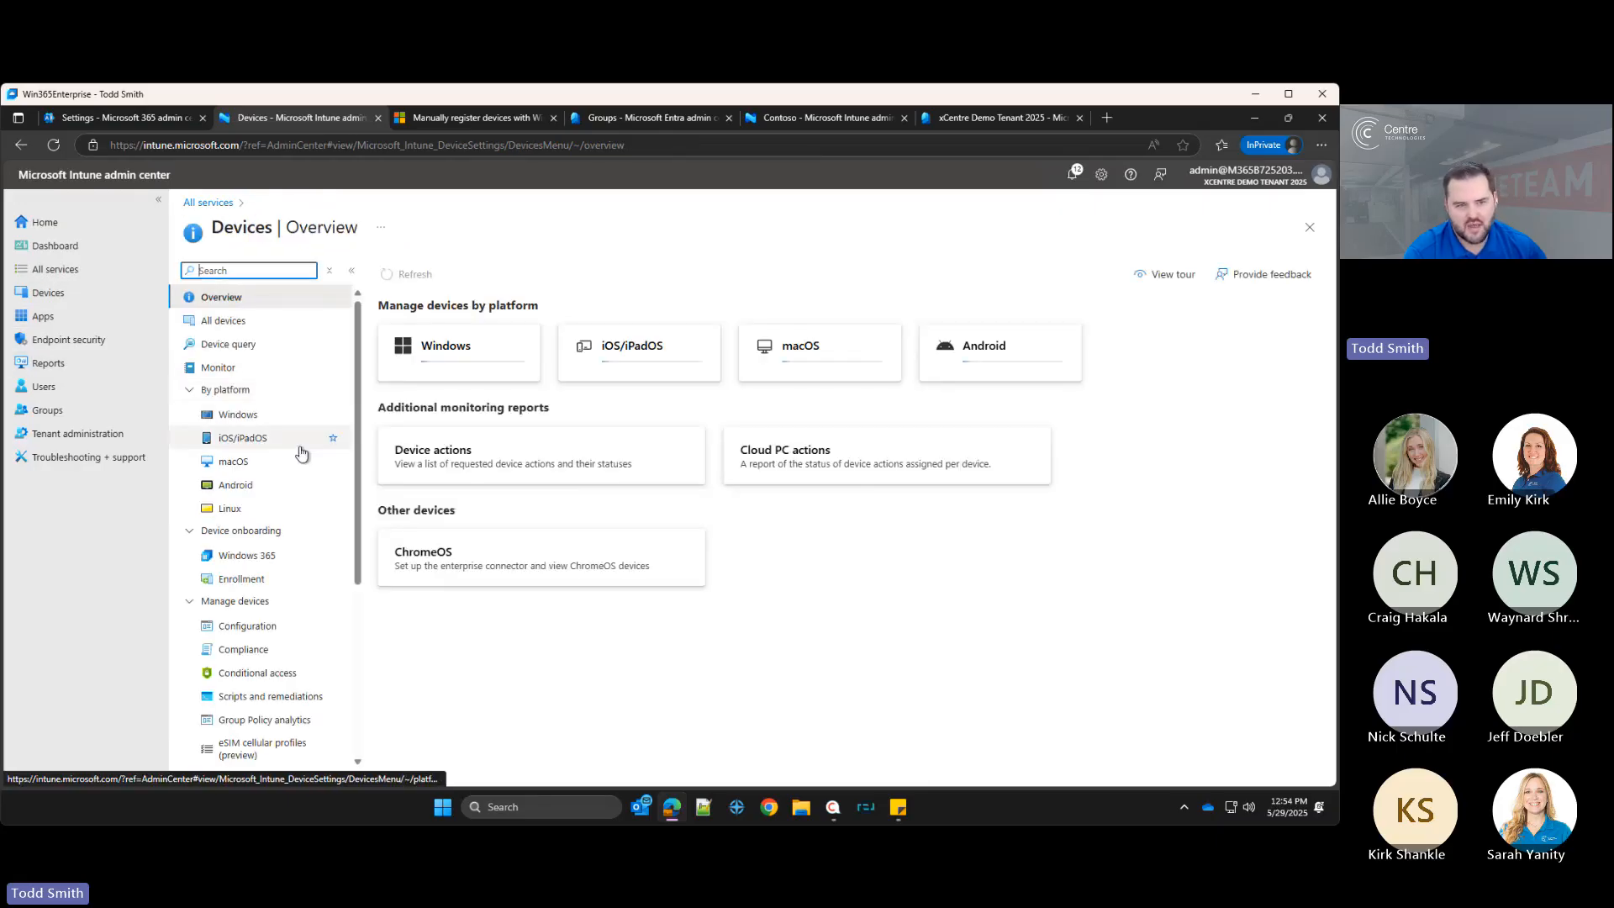
{"action": "left_click", "coordinate": [256, 585]}
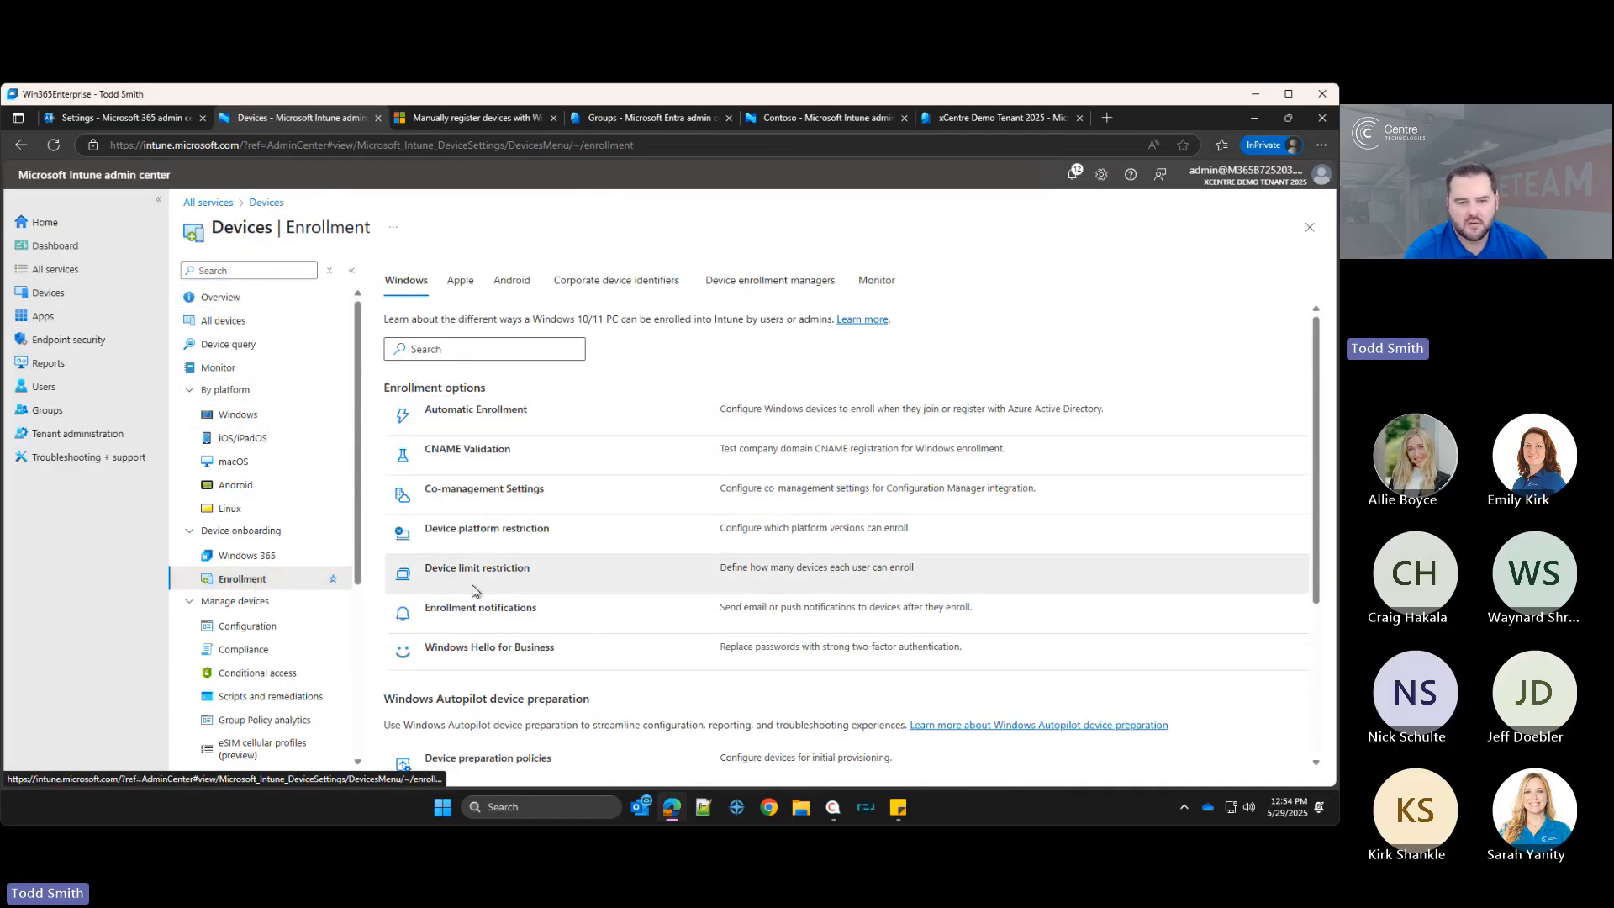
{"action": "scroll", "coordinate": [516, 685], "scroll_direction": "down", "scroll_amount": 2}
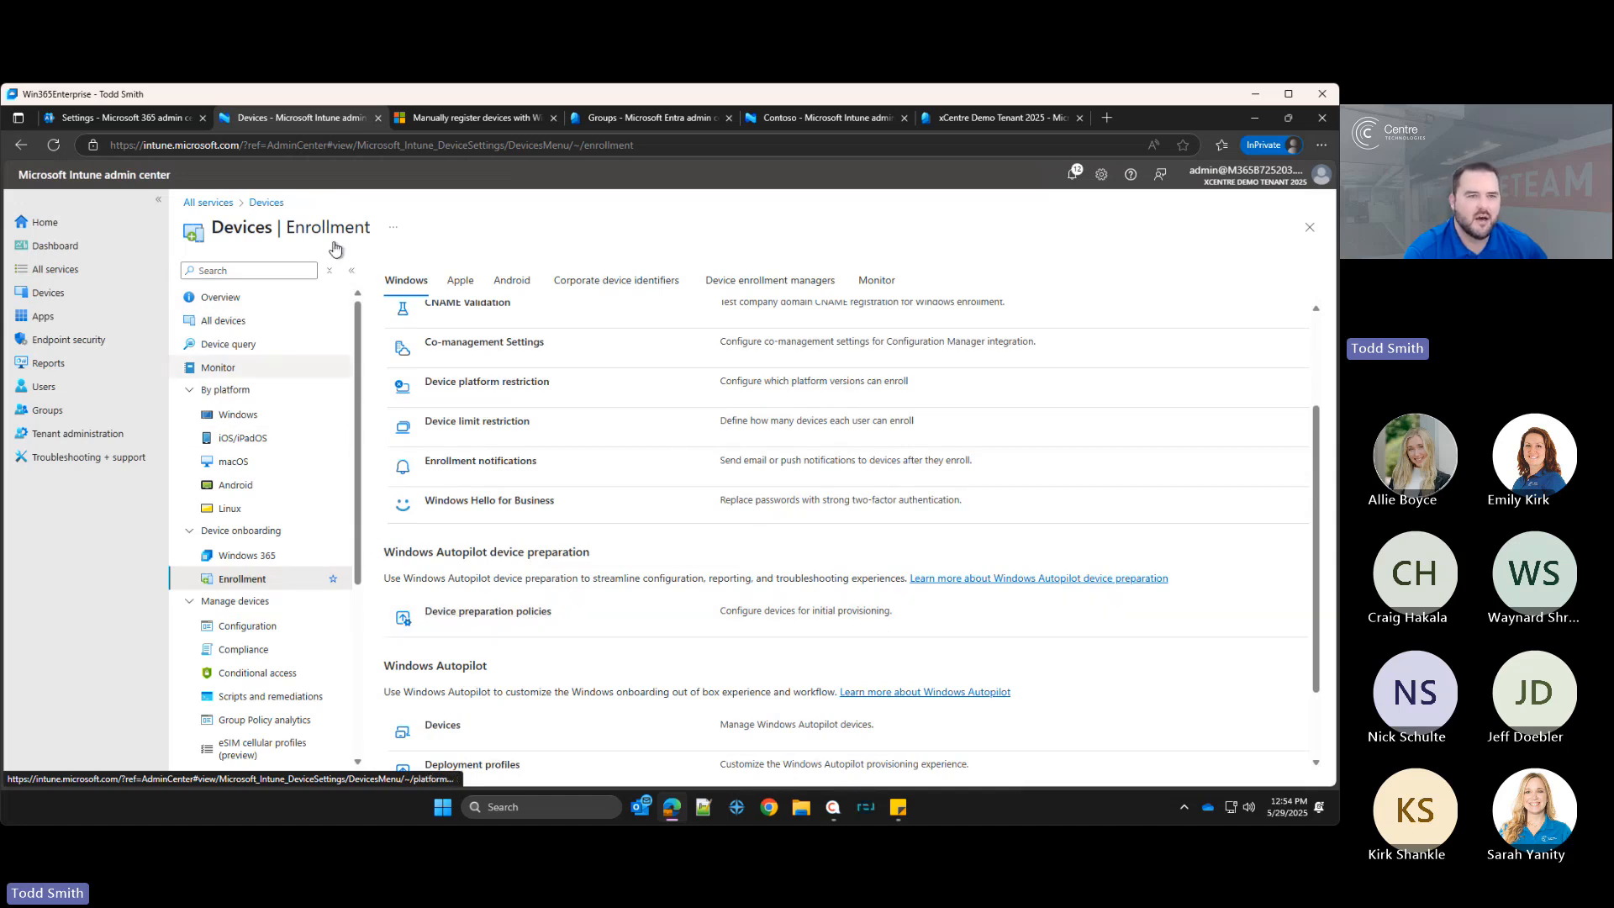
{"action": "left_click", "coordinate": [208, 203]}
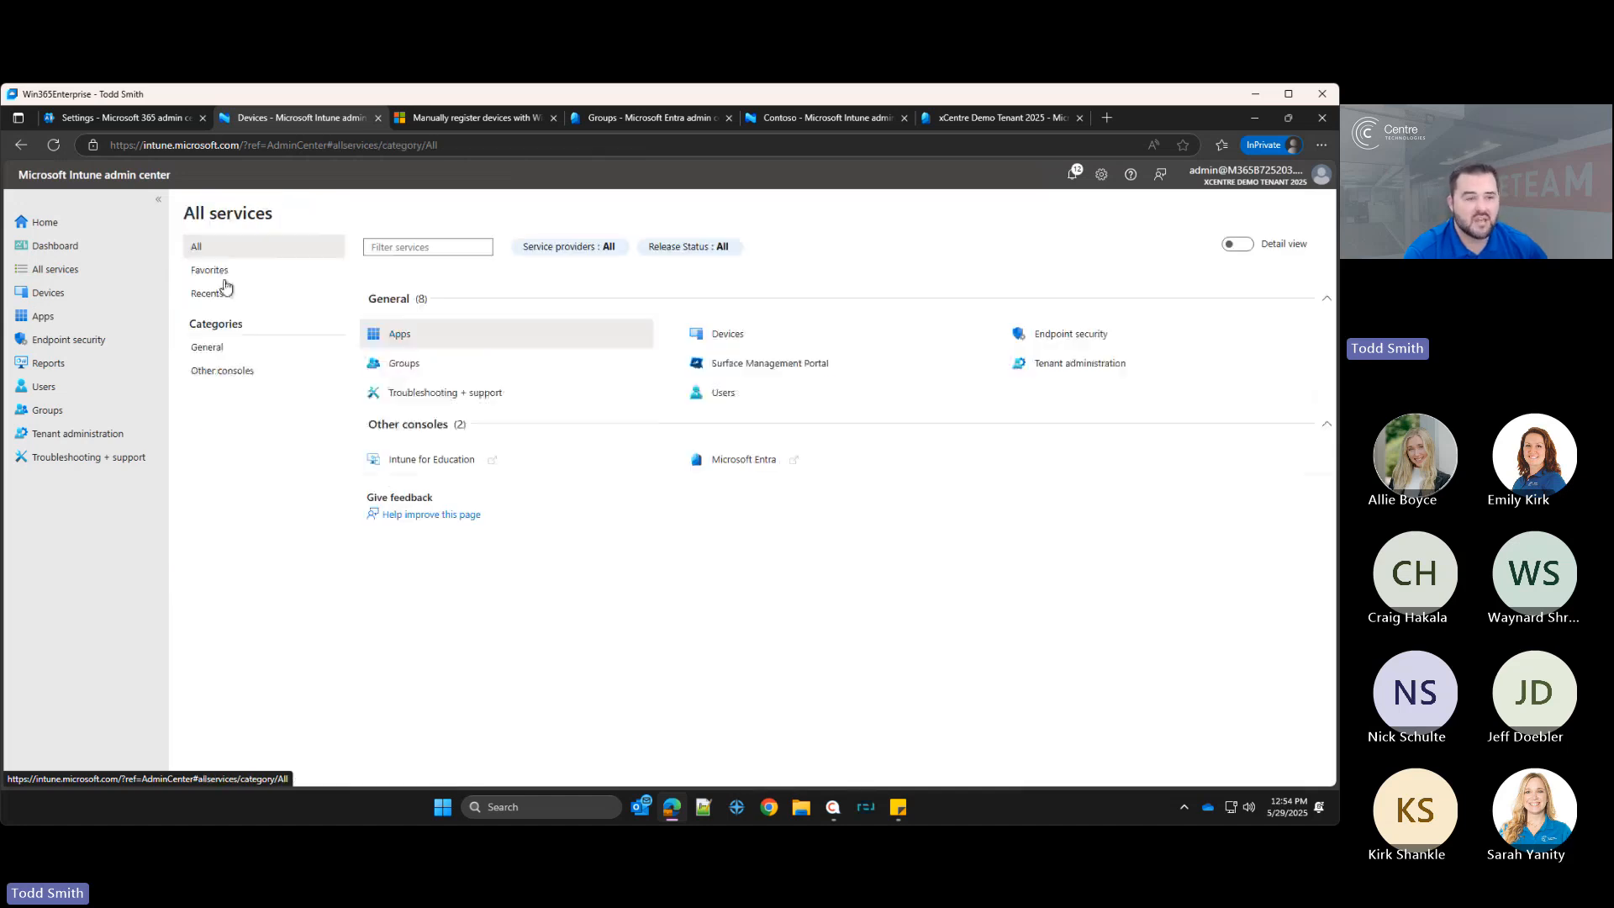
Step: Open Scripts and remediations under Devices and switch to the Platform scripts tab
{"action": "left_click", "coordinate": [67, 296]}
{"action": "scroll", "coordinate": [295, 602], "scroll_direction": "down", "scroll_amount": 3}
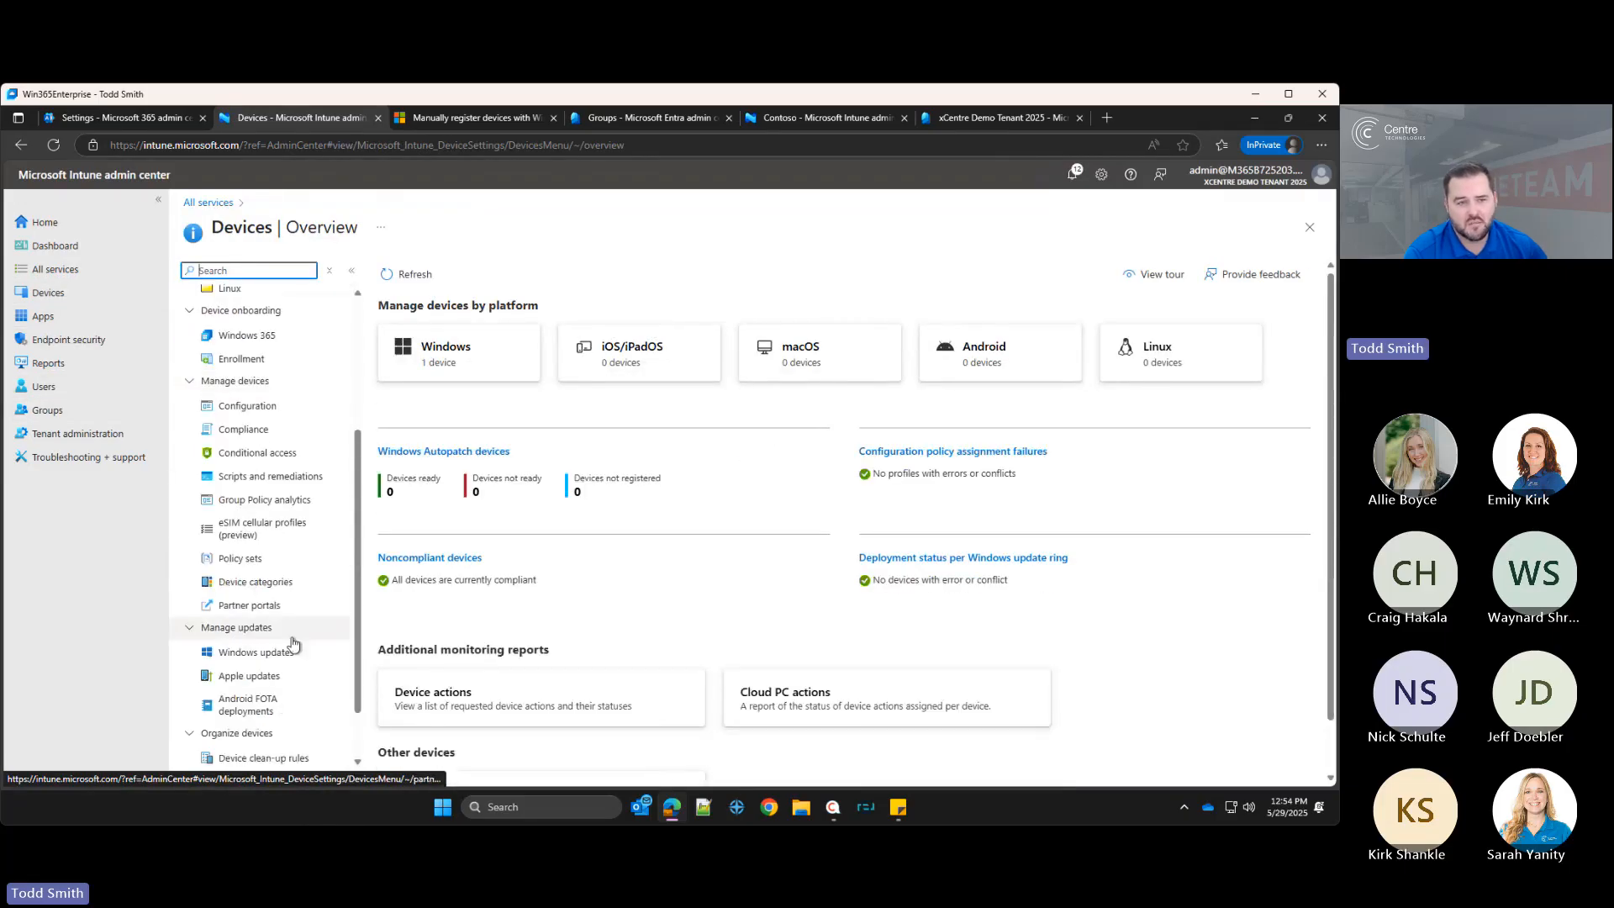
{"action": "left_click", "coordinate": [267, 475]}
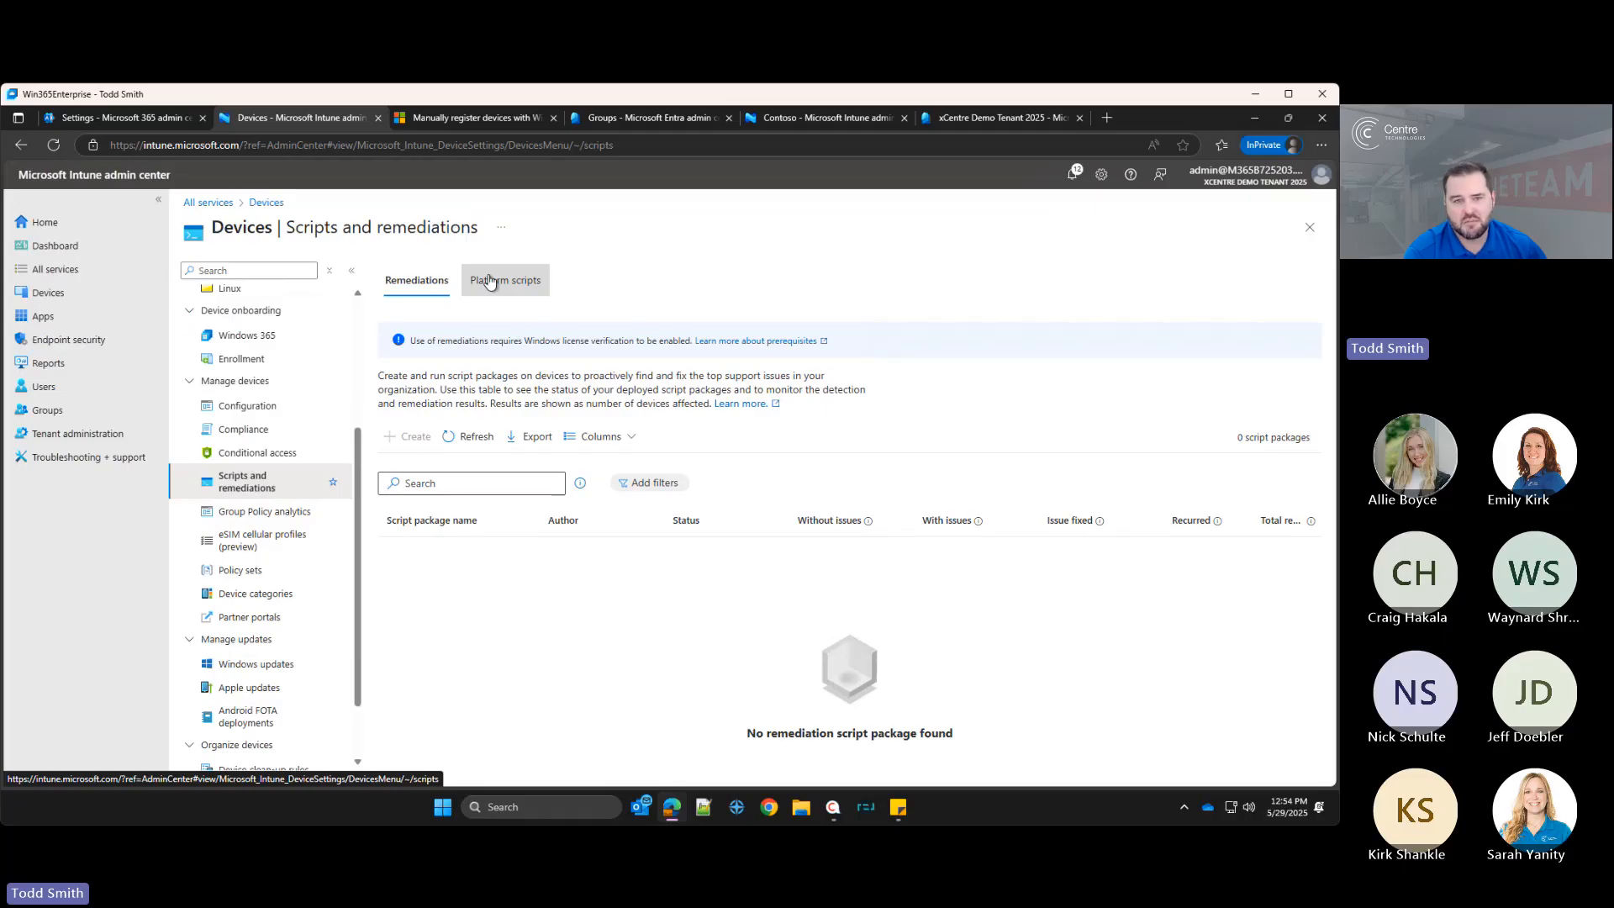
{"action": "left_click", "coordinate": [485, 289]}
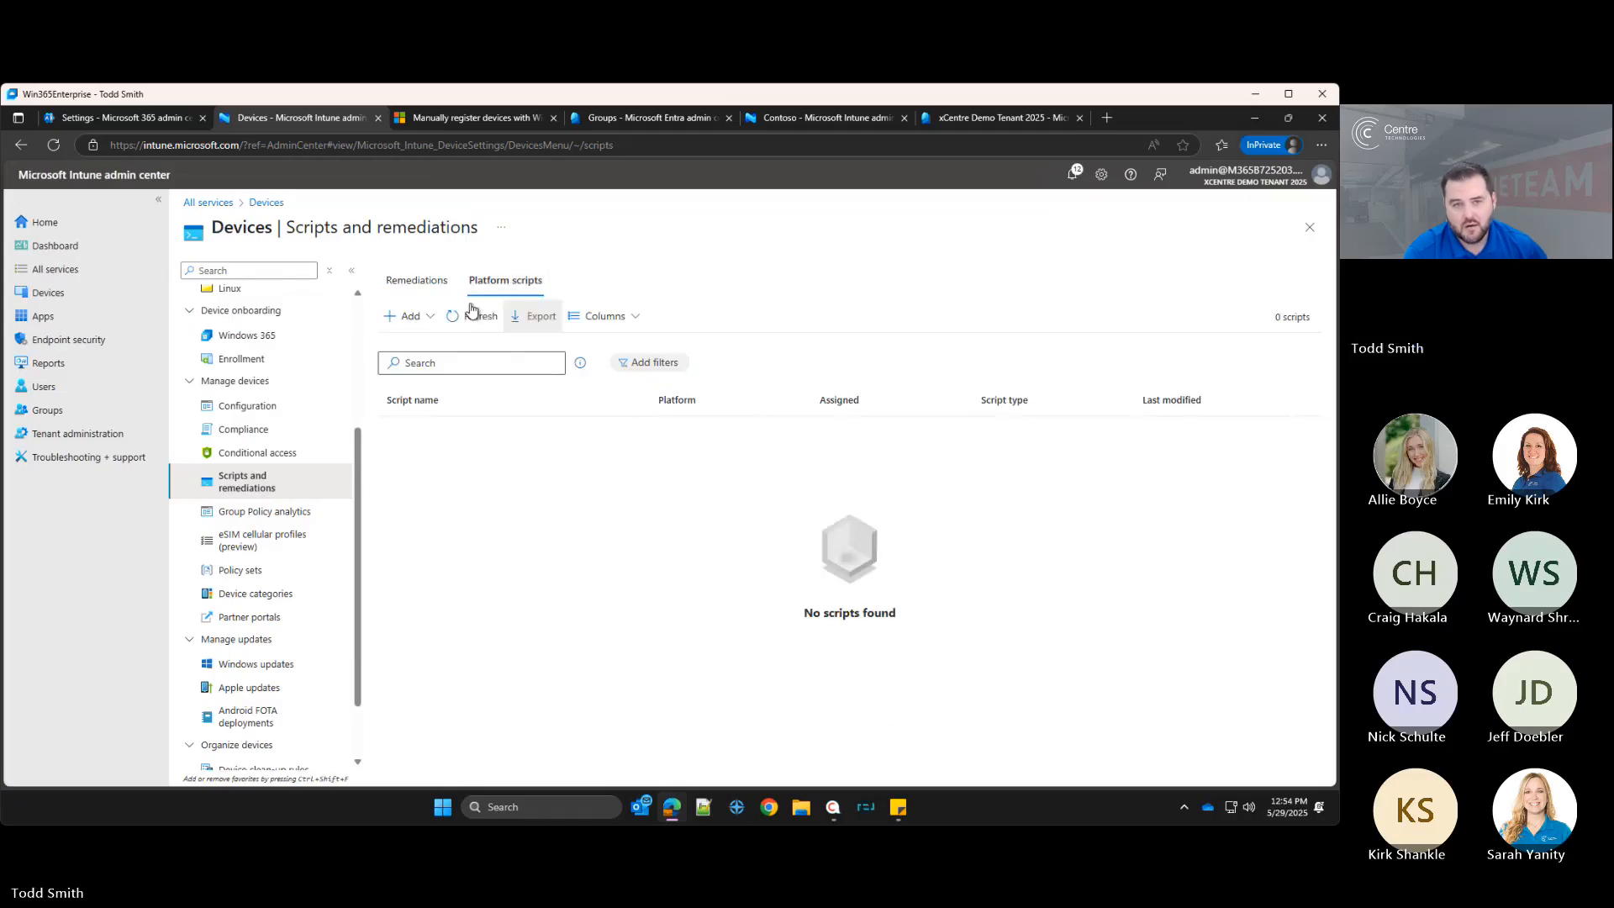
Step: Start adding a Windows 10 and later PowerShell platform script, then back out to Scripts and remediations
{"action": "left_click", "coordinate": [407, 316]}
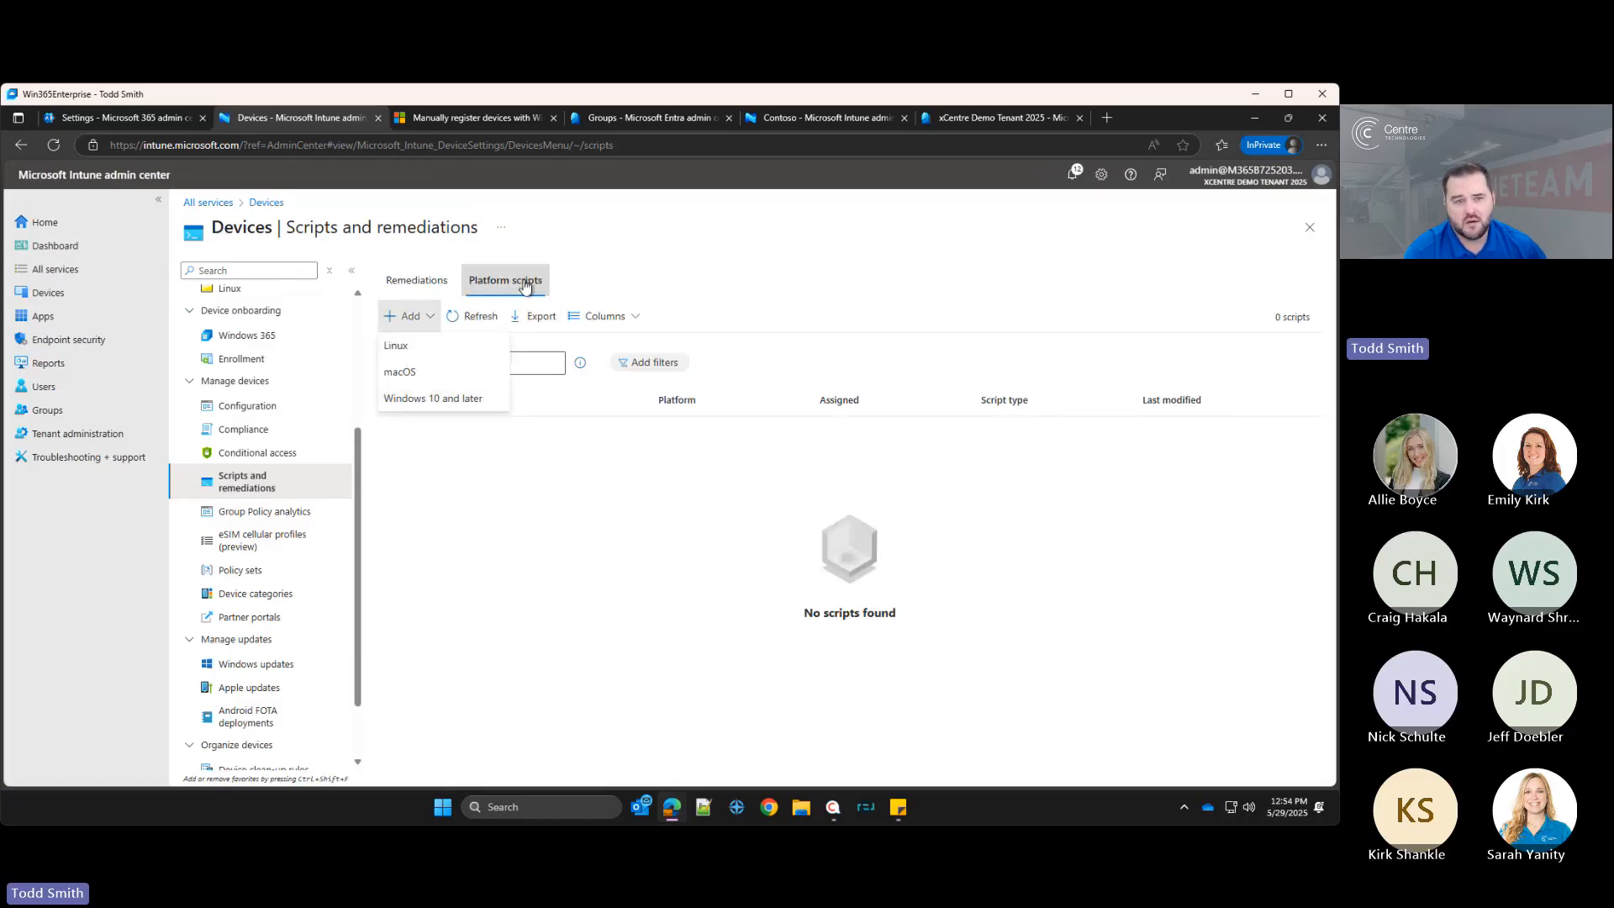
{"action": "left_click", "coordinate": [404, 409]}
{"action": "left_click", "coordinate": [408, 316]}
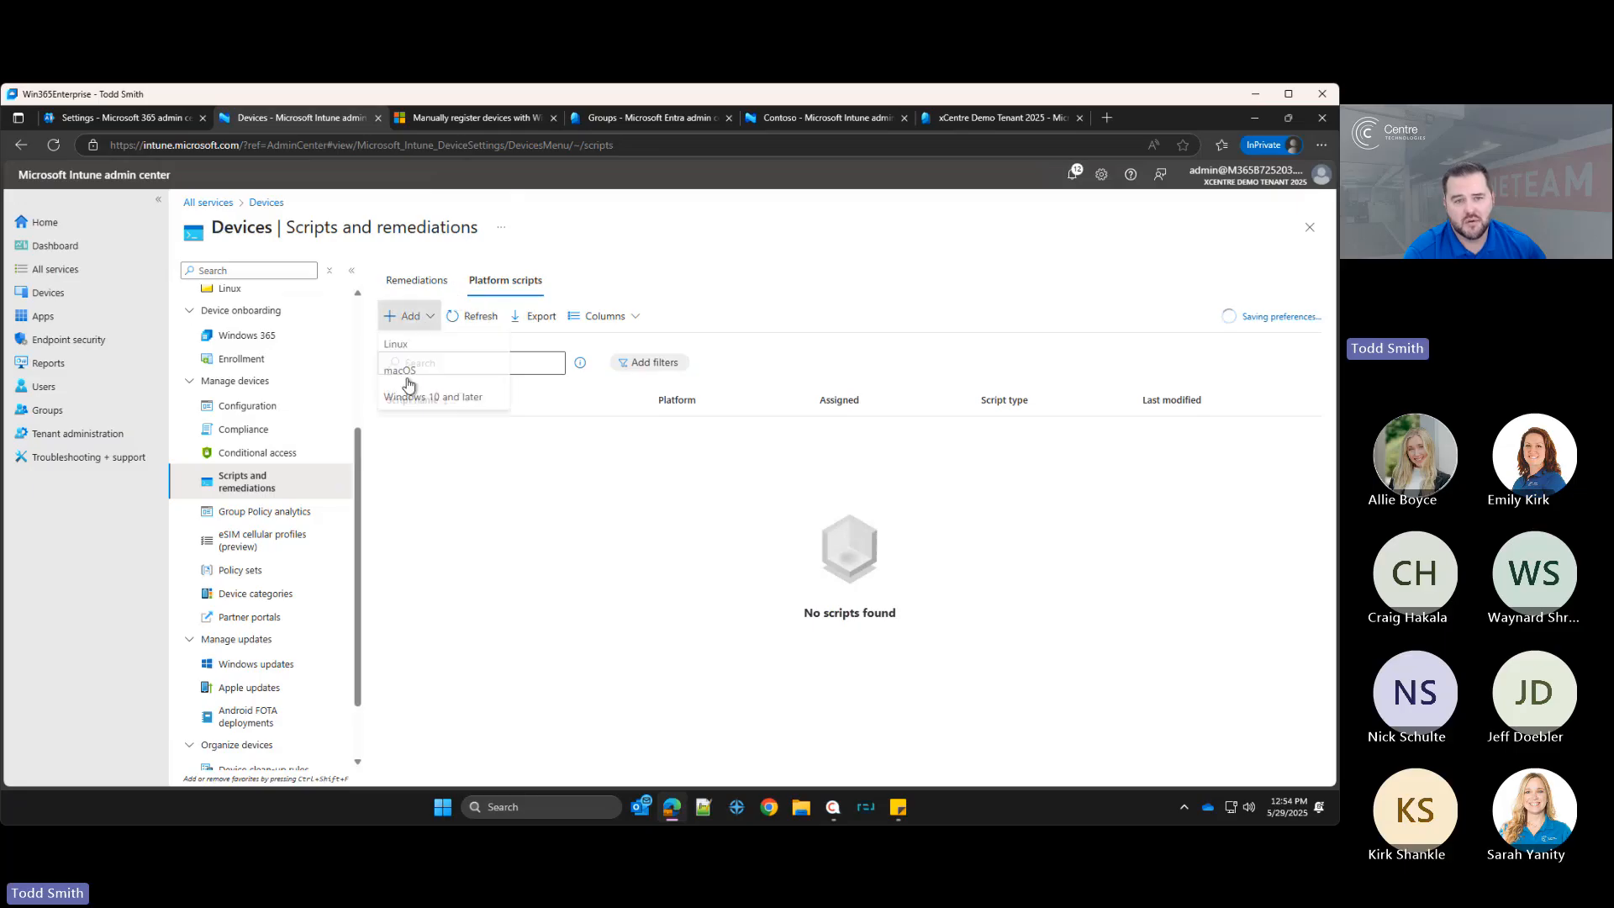
{"action": "left_click", "coordinate": [407, 404]}
{"action": "left_click", "coordinate": [420, 316]}
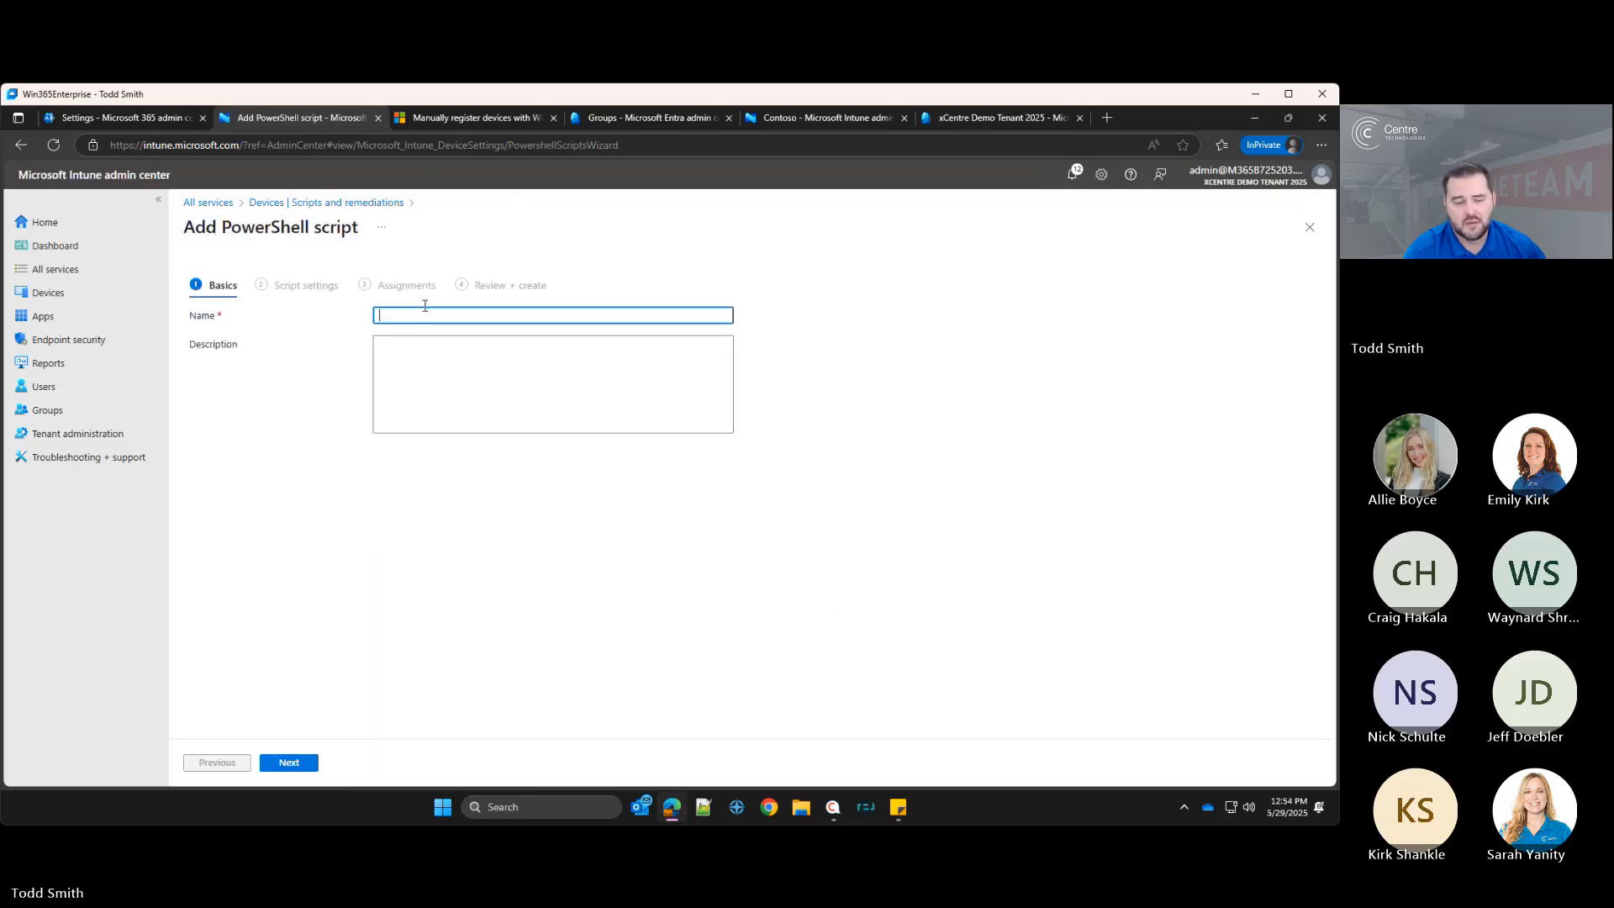
{"action": "left_click", "coordinate": [224, 761]}
{"action": "left_click", "coordinate": [320, 204]}
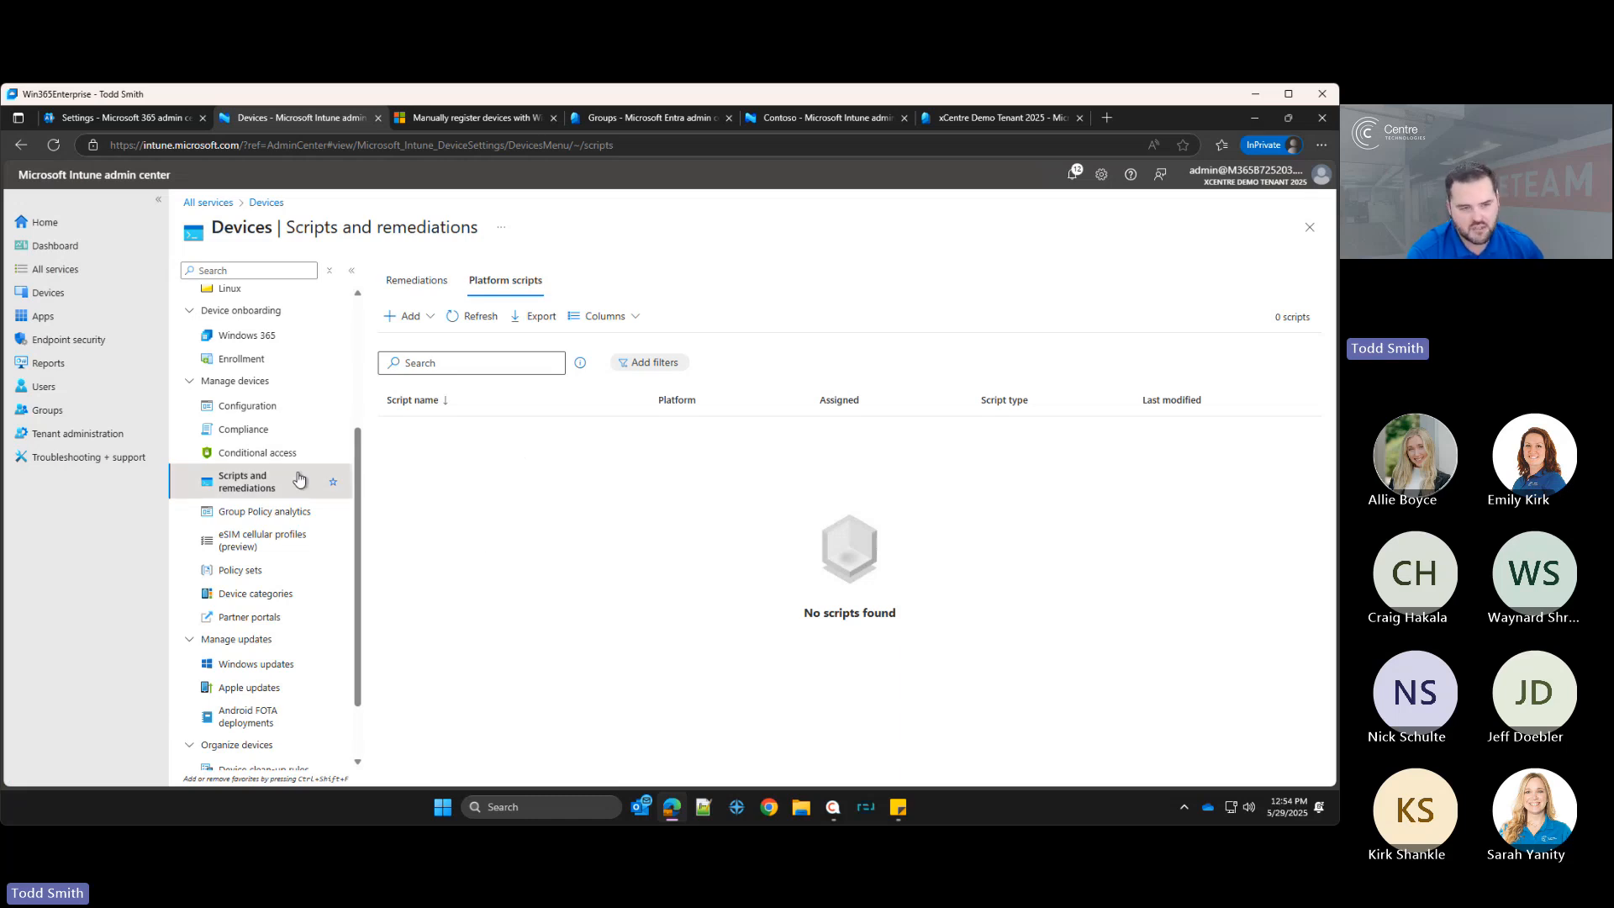
Step: Review the Remediations tab, then open the Windows updates page under Manage updates
{"action": "left_click", "coordinate": [422, 280]}
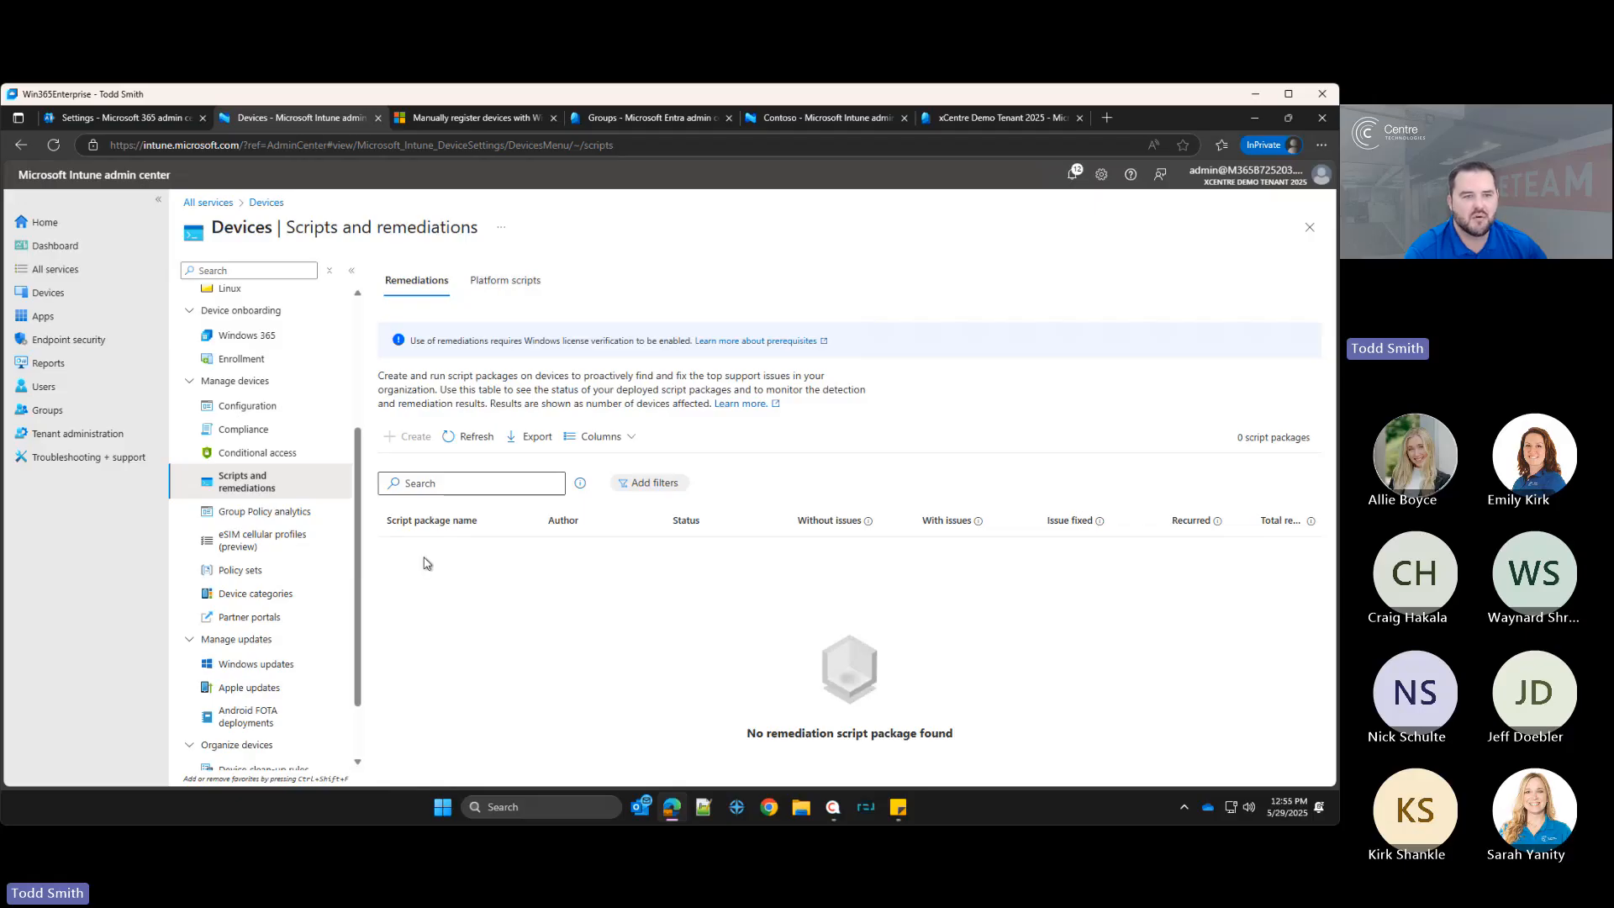
{"action": "scroll", "coordinate": [306, 508], "scroll_direction": "up", "scroll_amount": 3}
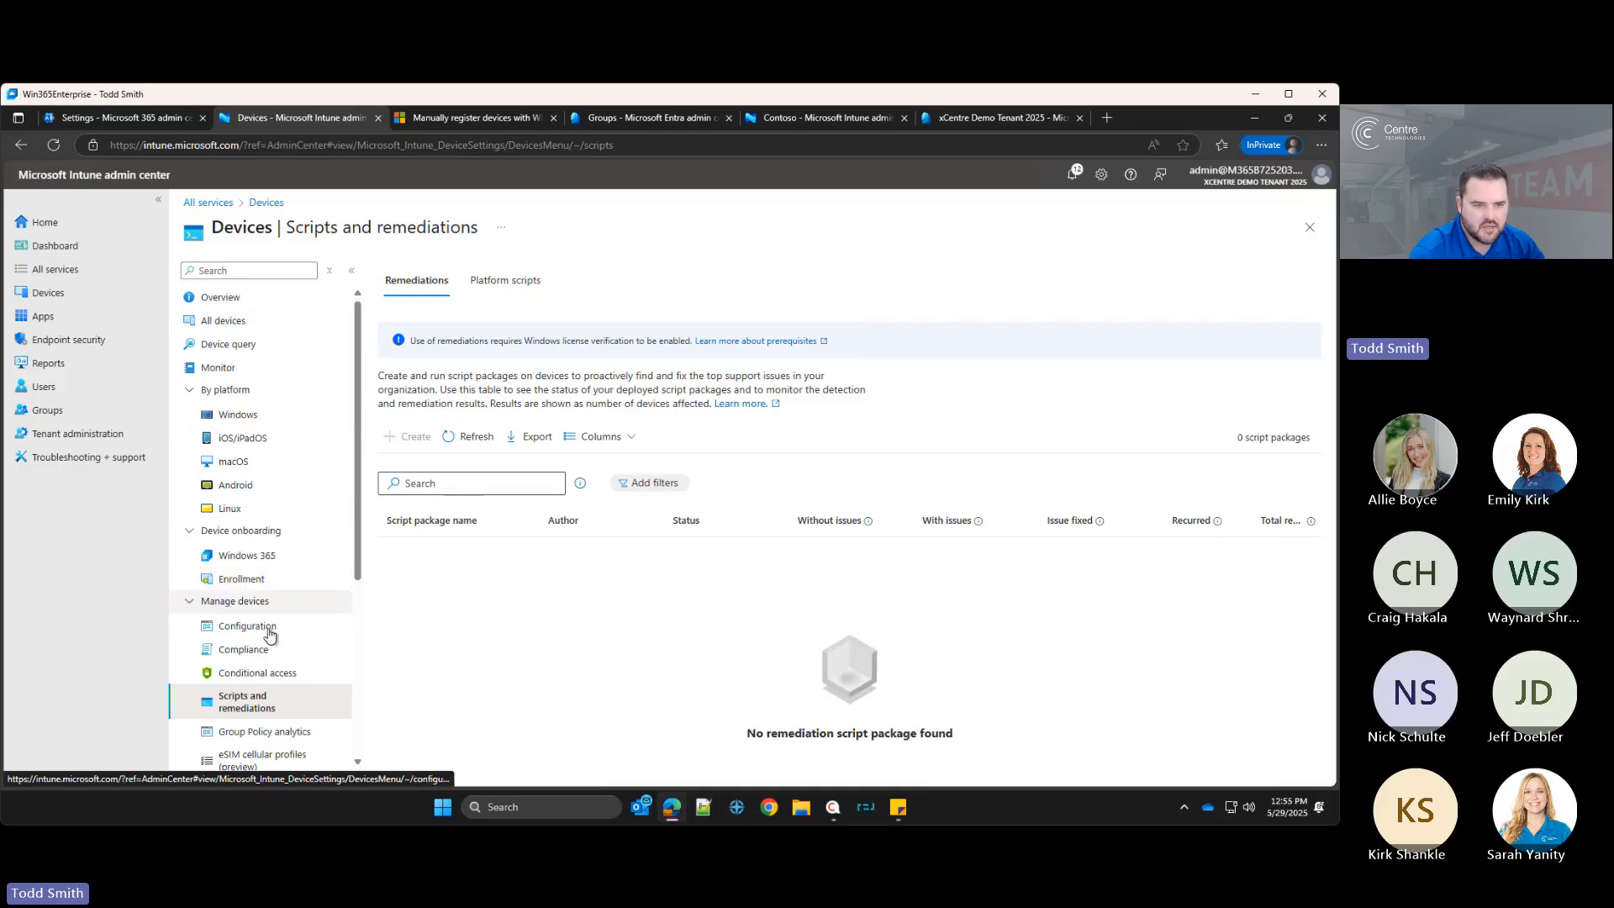
{"action": "scroll", "coordinate": [269, 603], "scroll_direction": "down", "scroll_amount": 3}
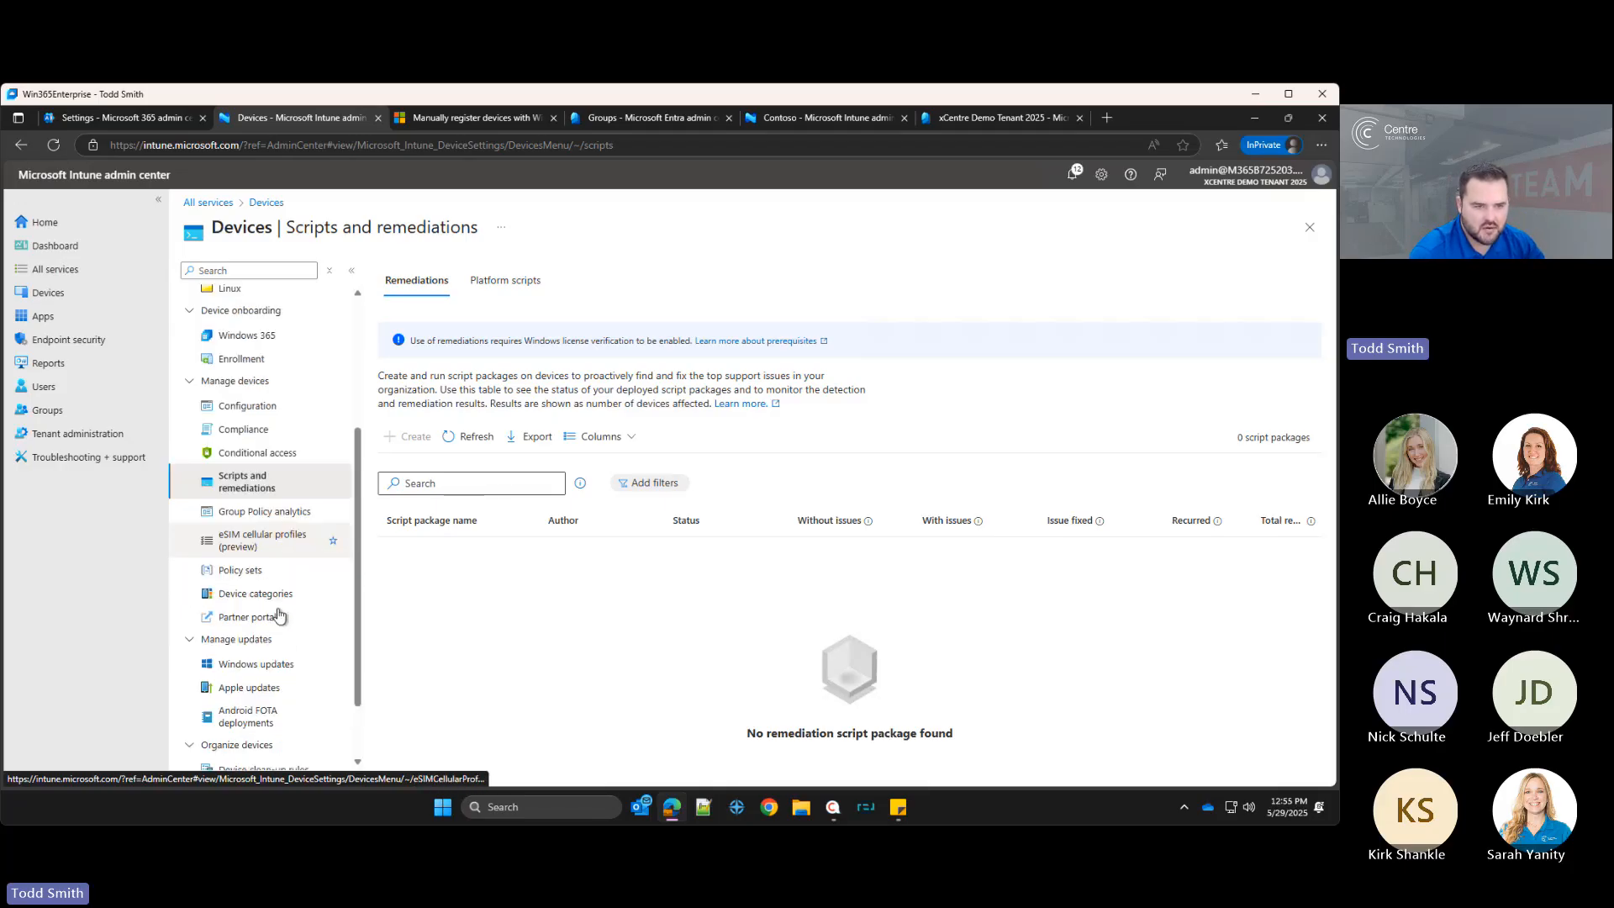
{"action": "left_click", "coordinate": [261, 662]}
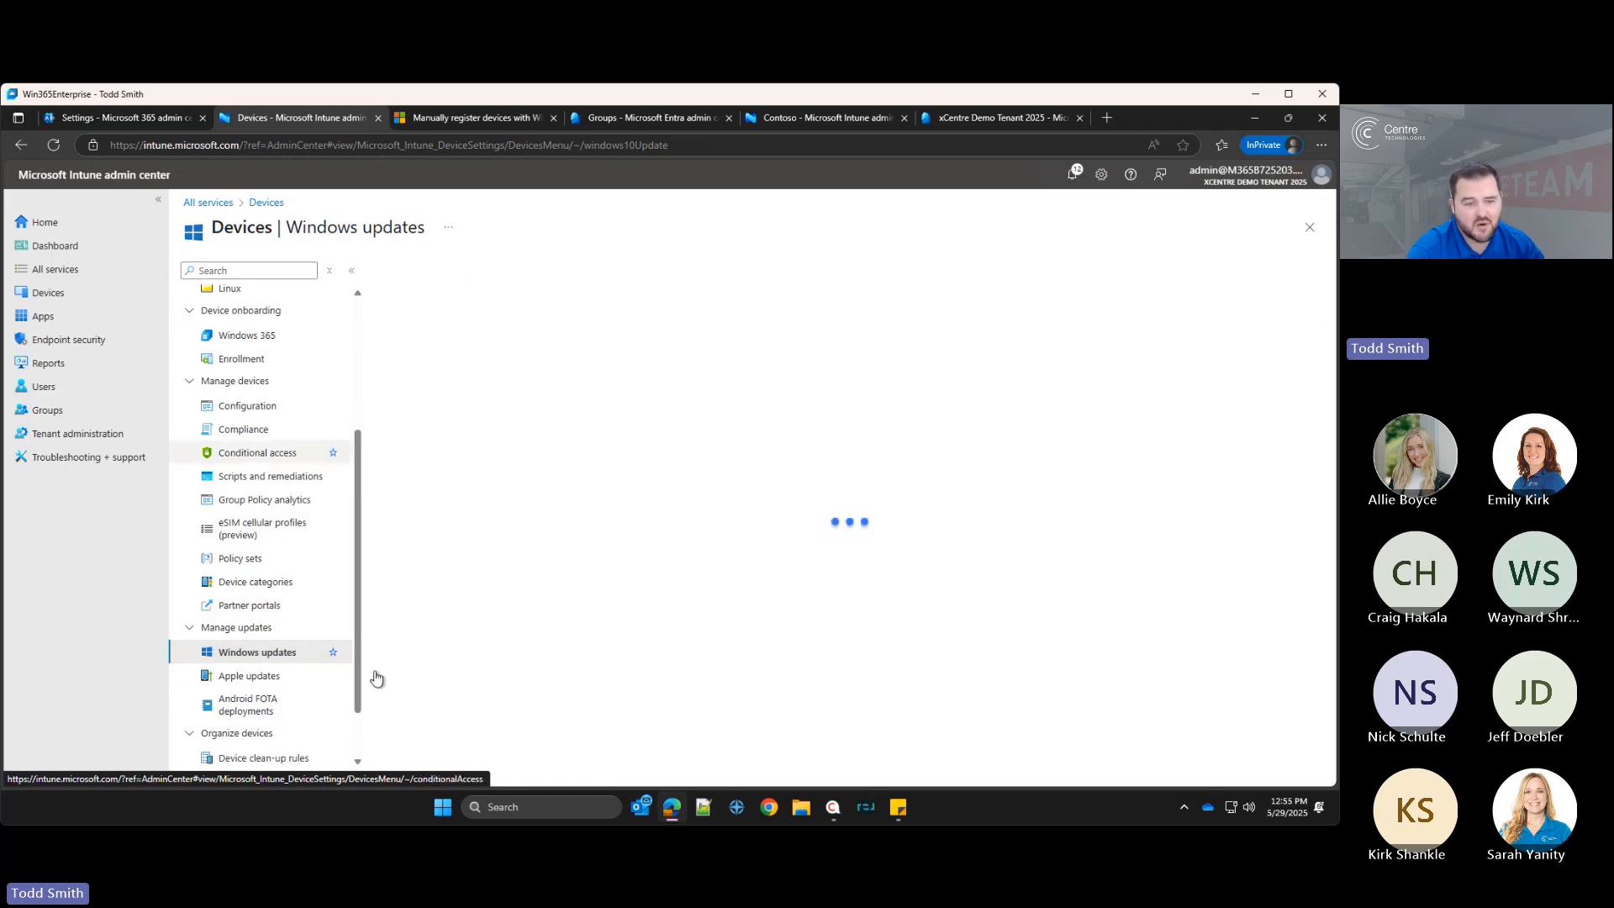
Step: Open the Windows devices list and the CNT-PLT-VM-TEST device's overview
{"action": "scroll", "coordinate": [263, 620], "scroll_direction": "up", "scroll_amount": 3}
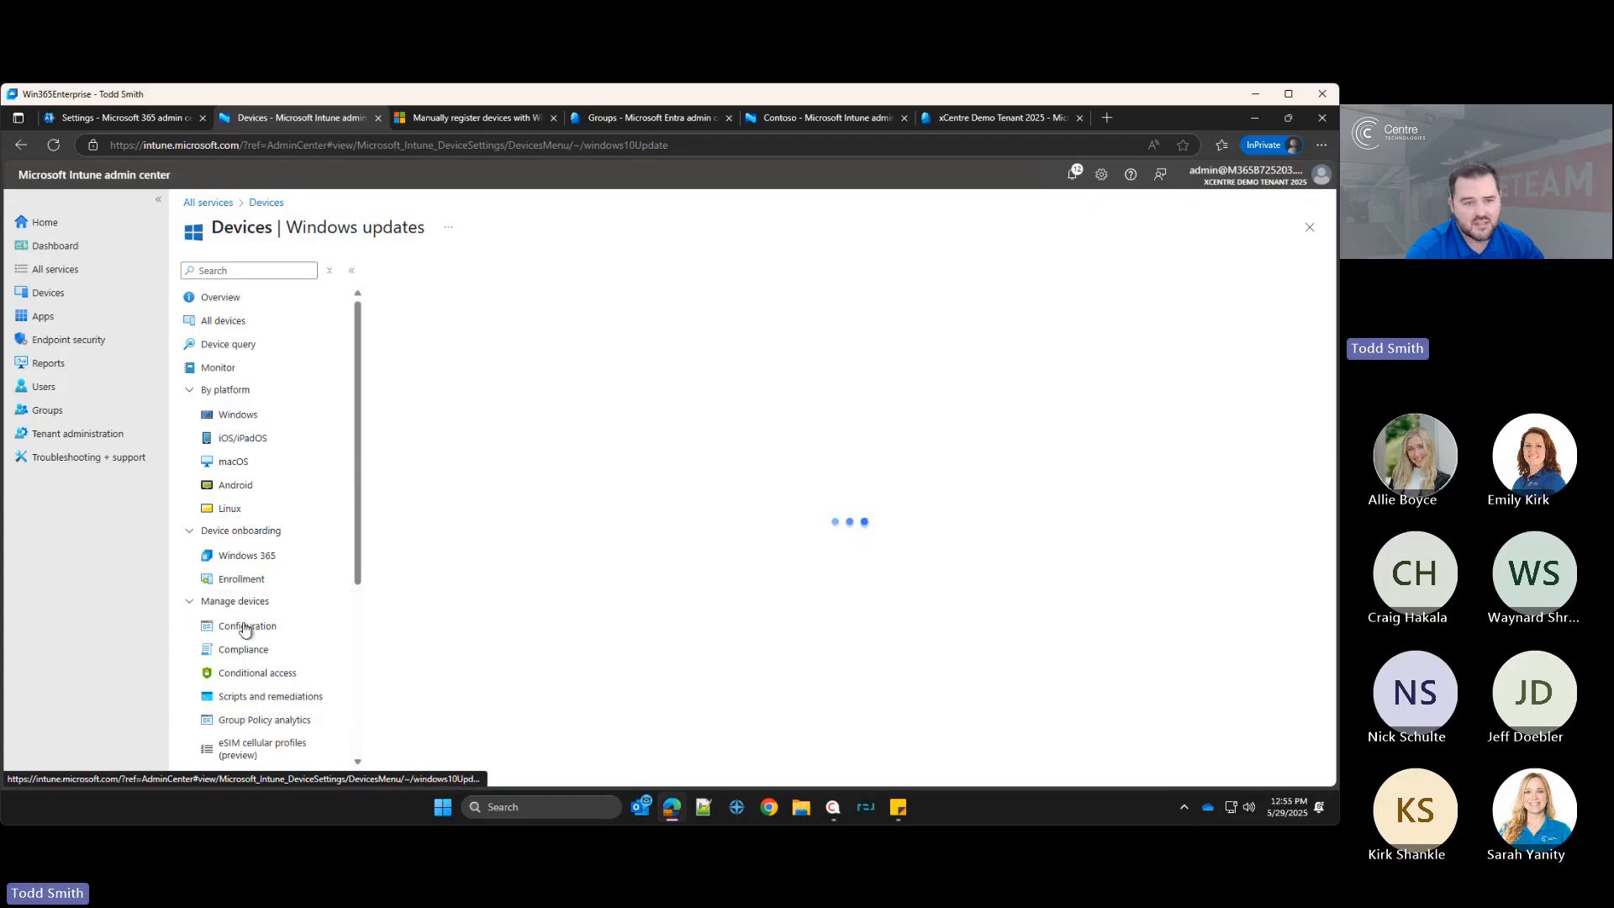
{"action": "left_click", "coordinate": [249, 414]}
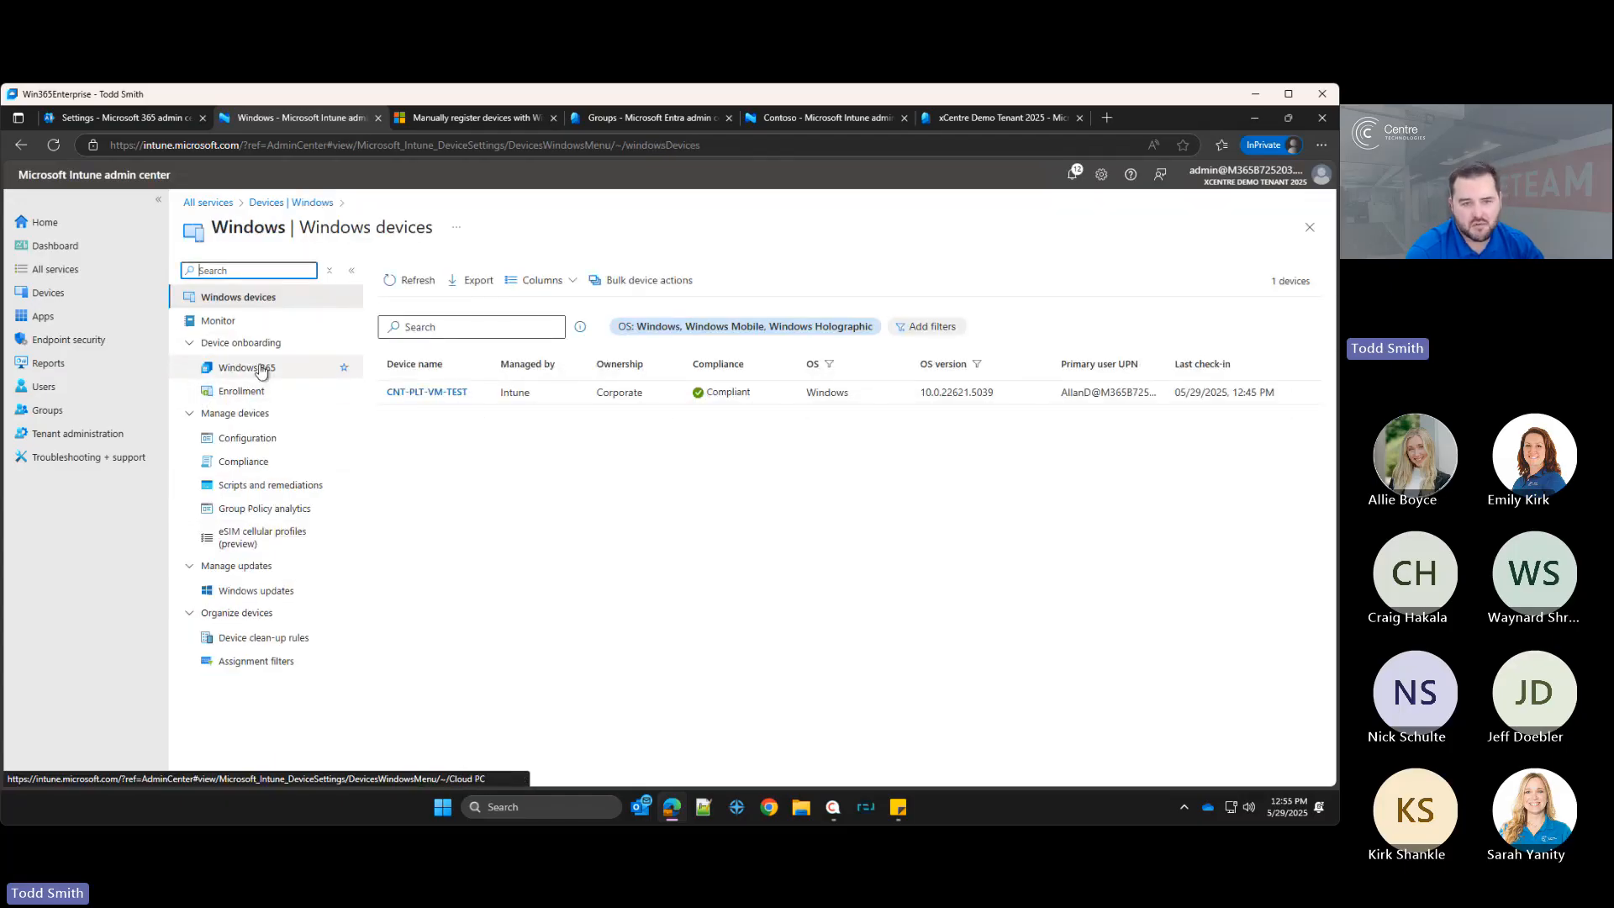
{"action": "left_click", "coordinate": [437, 397]}
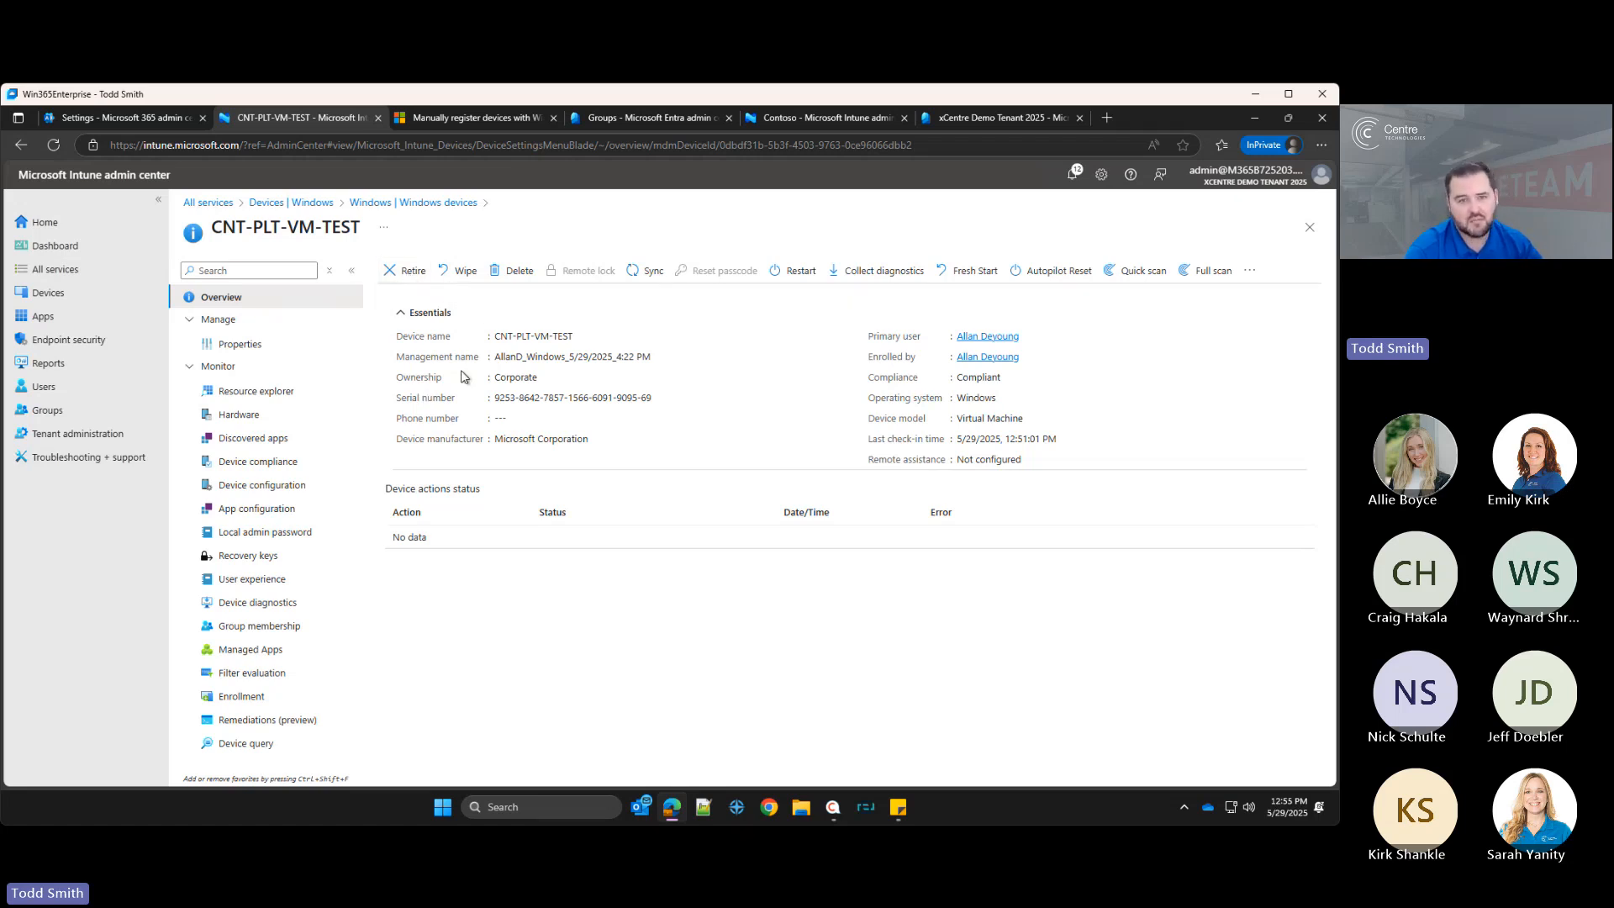
Step: Preview the Wipe, Fresh Start and Autopilot Reset confirmations for the device, cancelling each one
{"action": "left_click", "coordinate": [466, 272]}
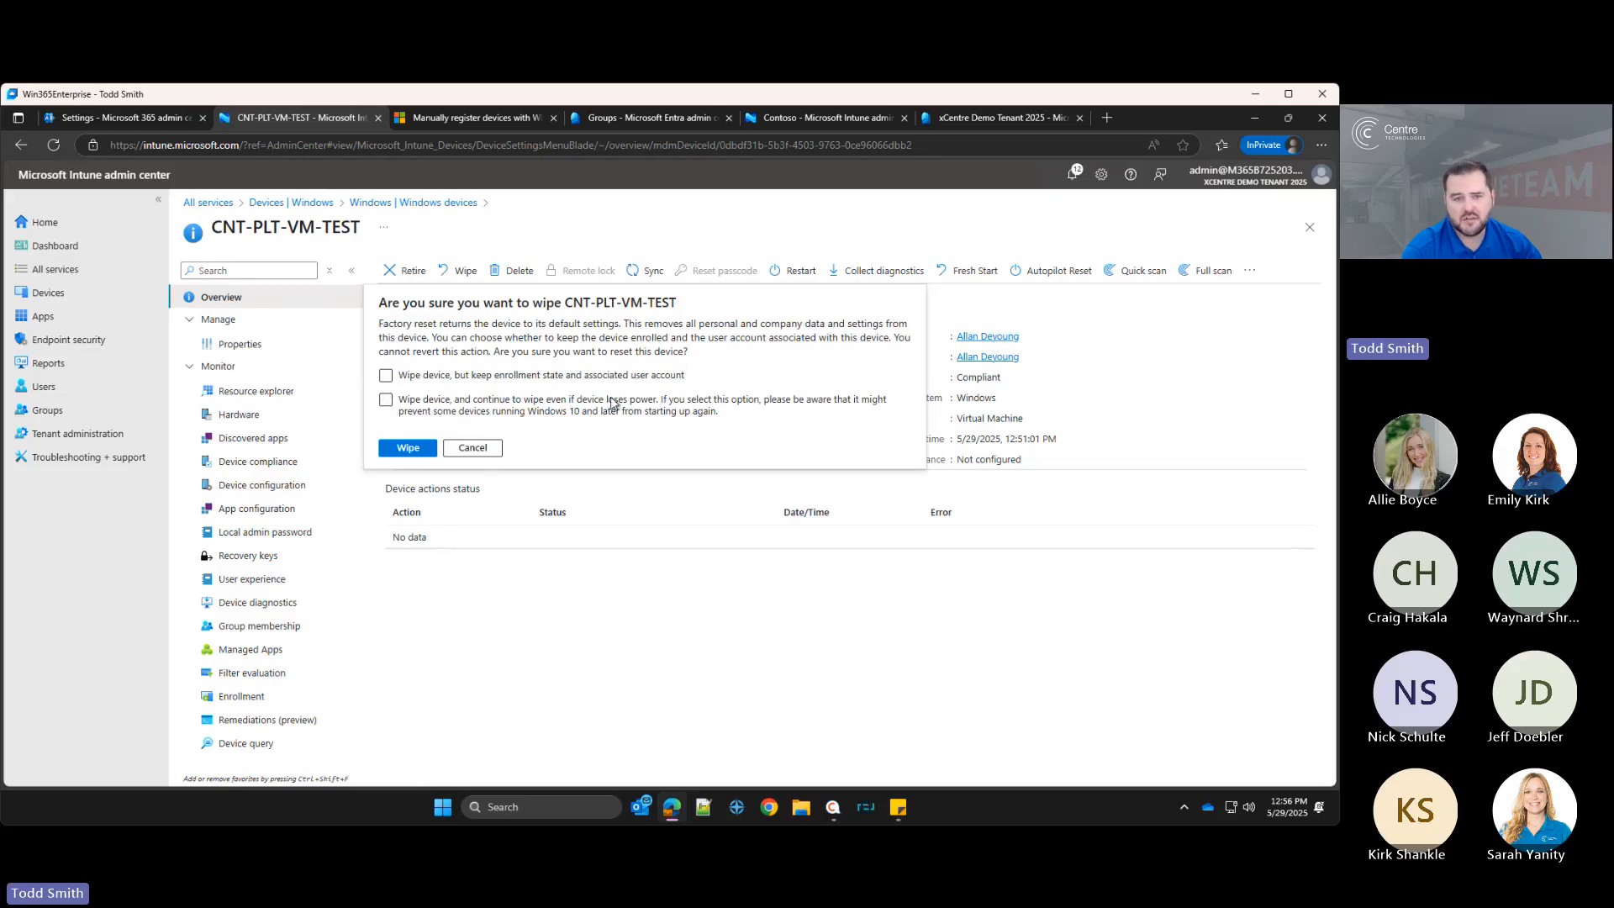
{"action": "left_click", "coordinate": [471, 446]}
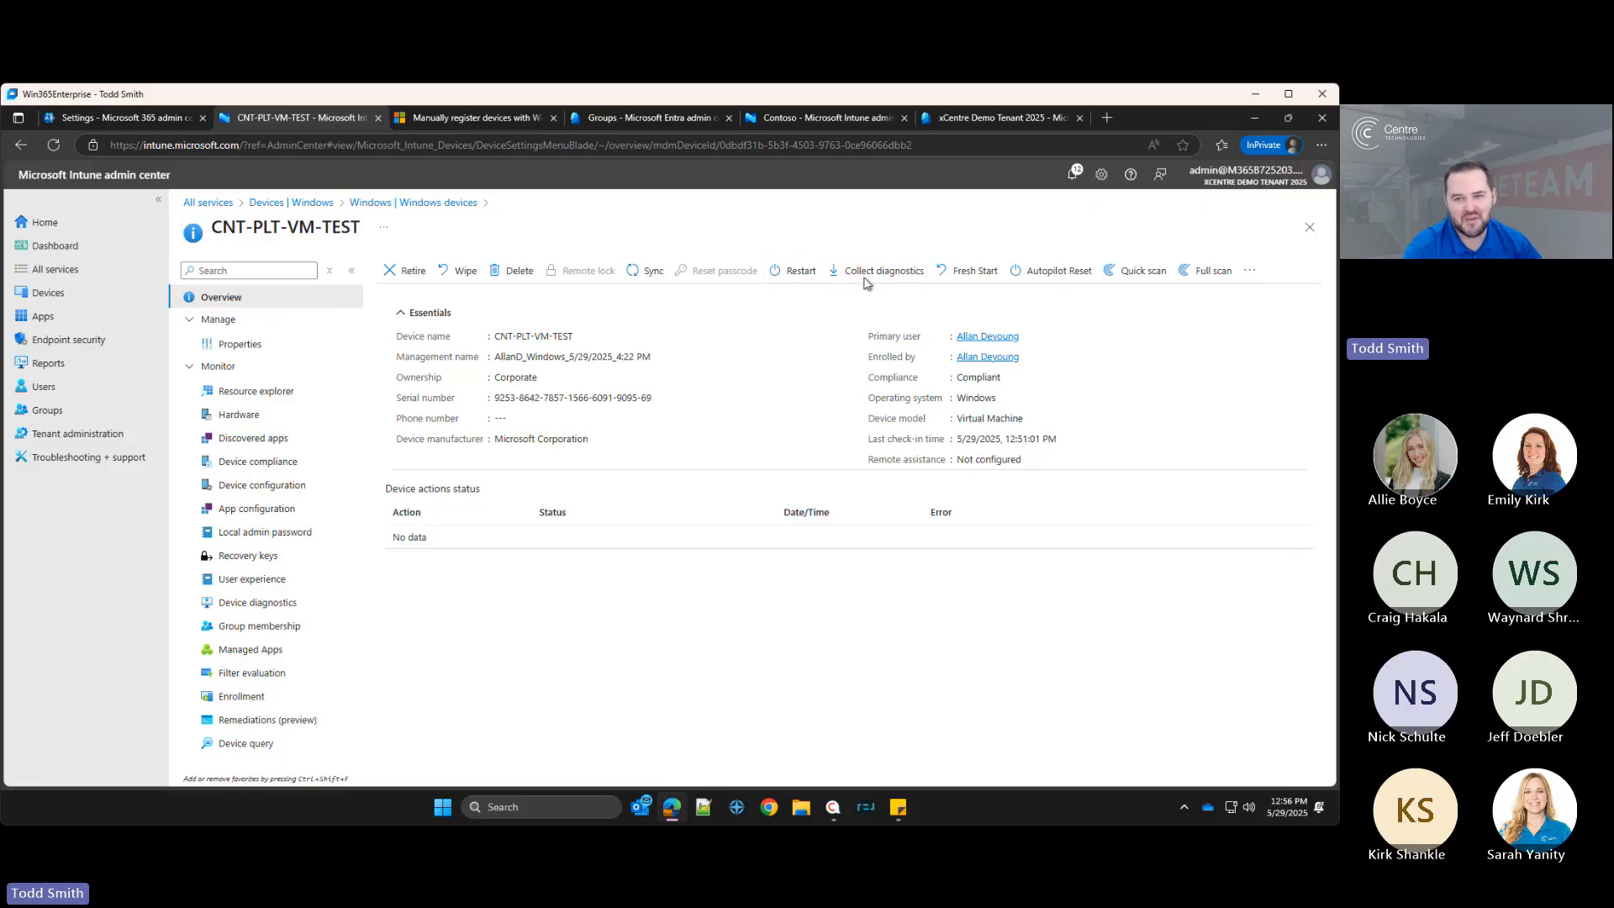
{"action": "left_click", "coordinate": [956, 270]}
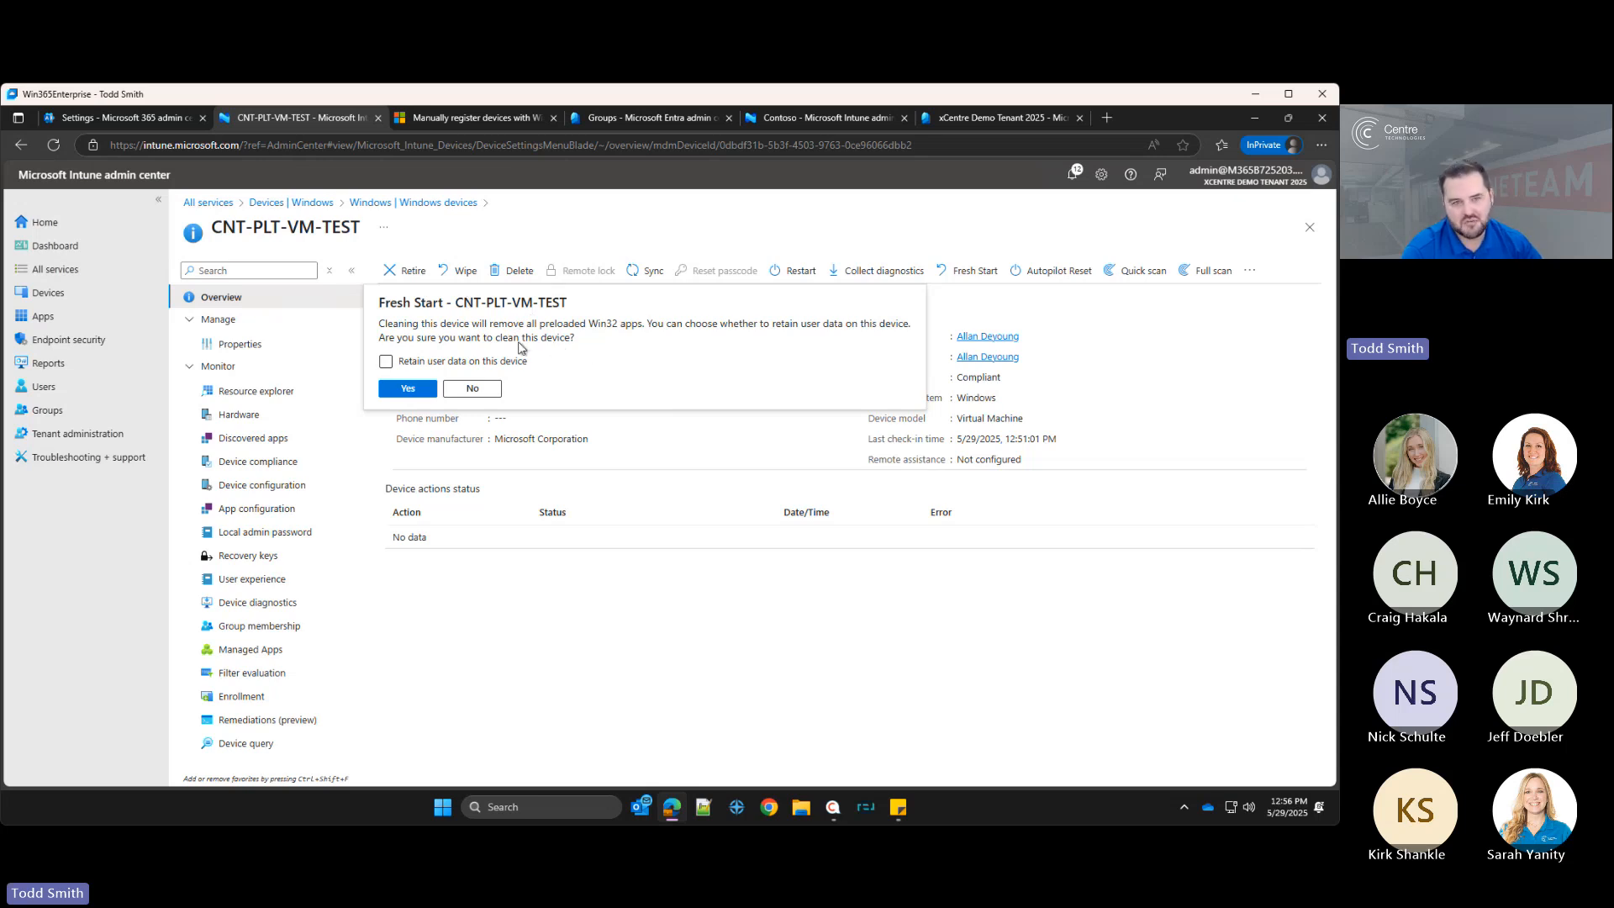
{"action": "left_click", "coordinate": [494, 394]}
{"action": "left_click", "coordinate": [1053, 270]}
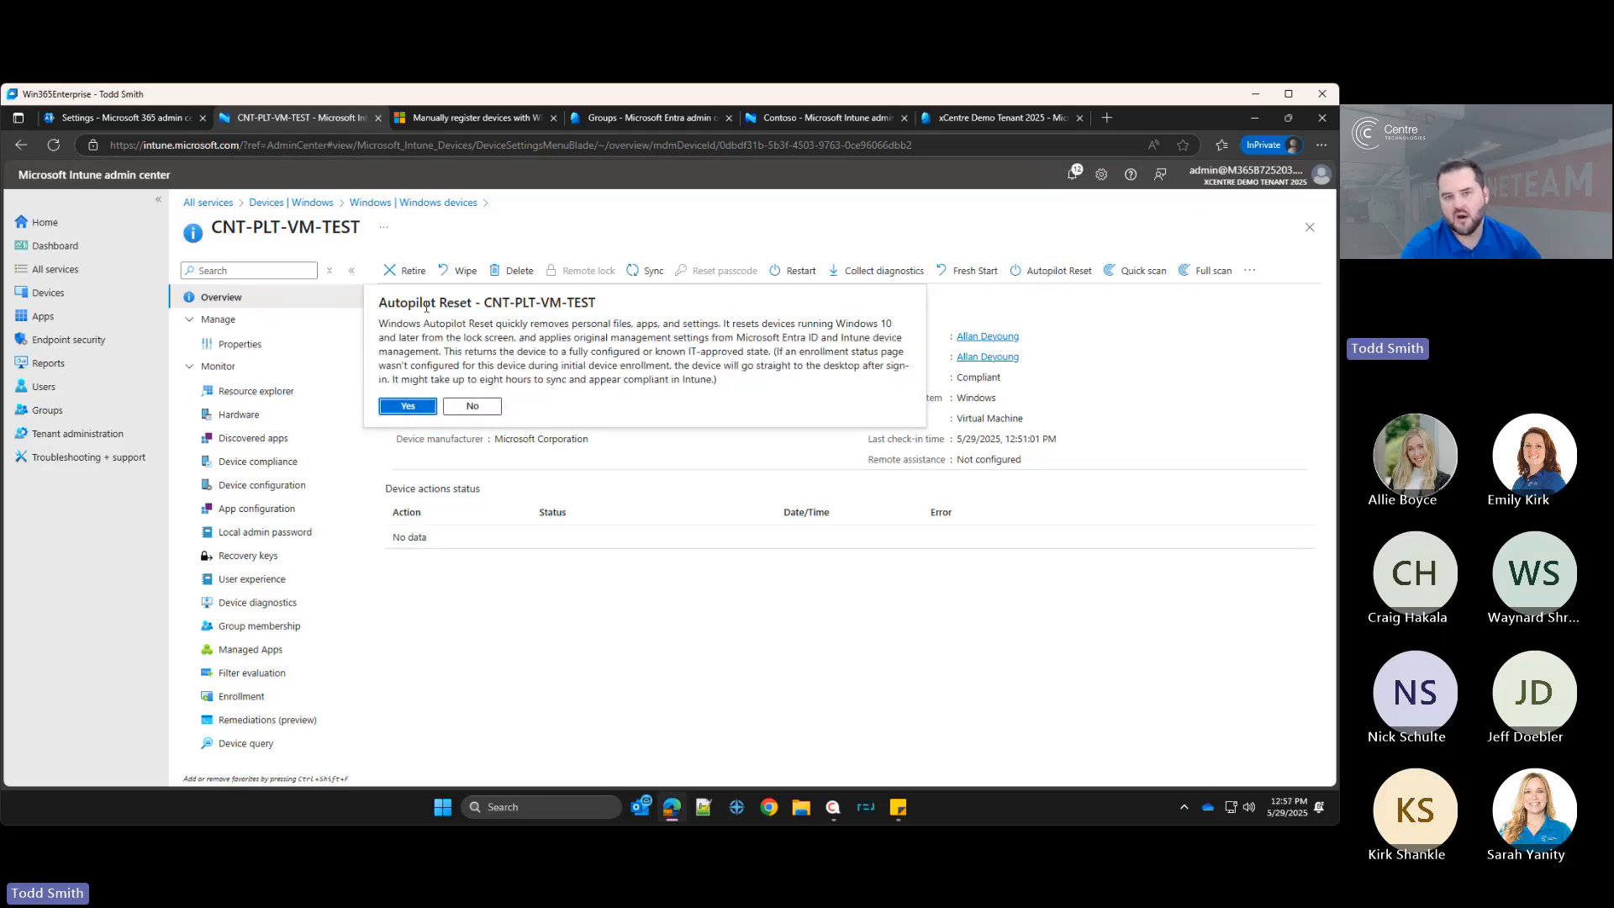
{"action": "left_click", "coordinate": [465, 409]}
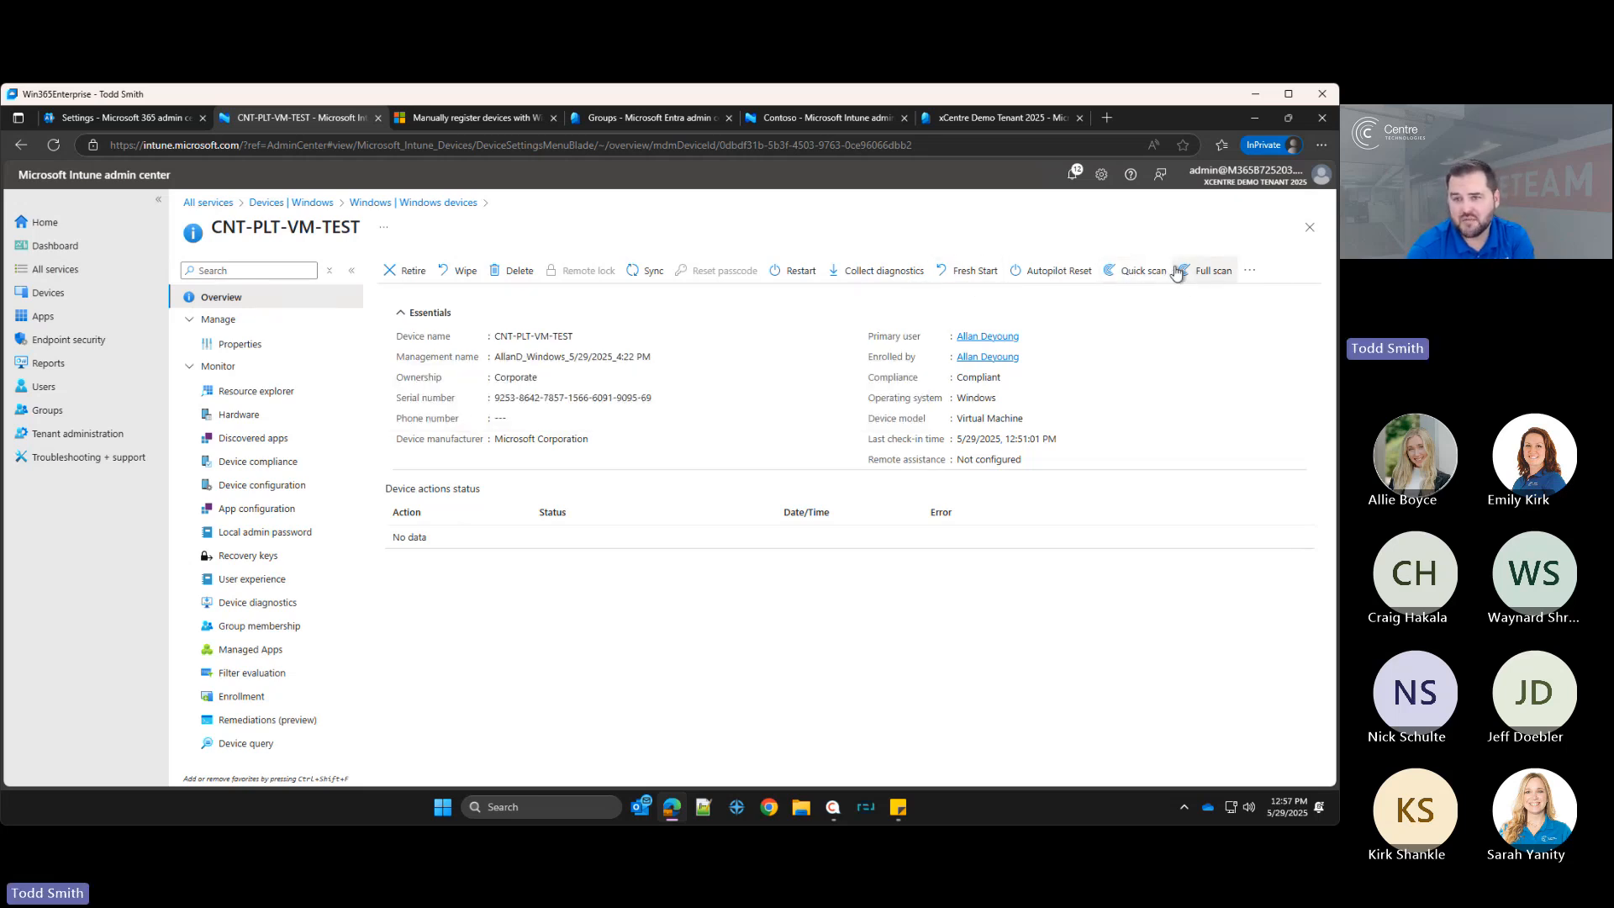
Step: Open the device's Properties and the Rename device panel, then close the panel without renaming
{"action": "left_click", "coordinate": [1250, 278]}
{"action": "left_click", "coordinate": [1250, 269]}
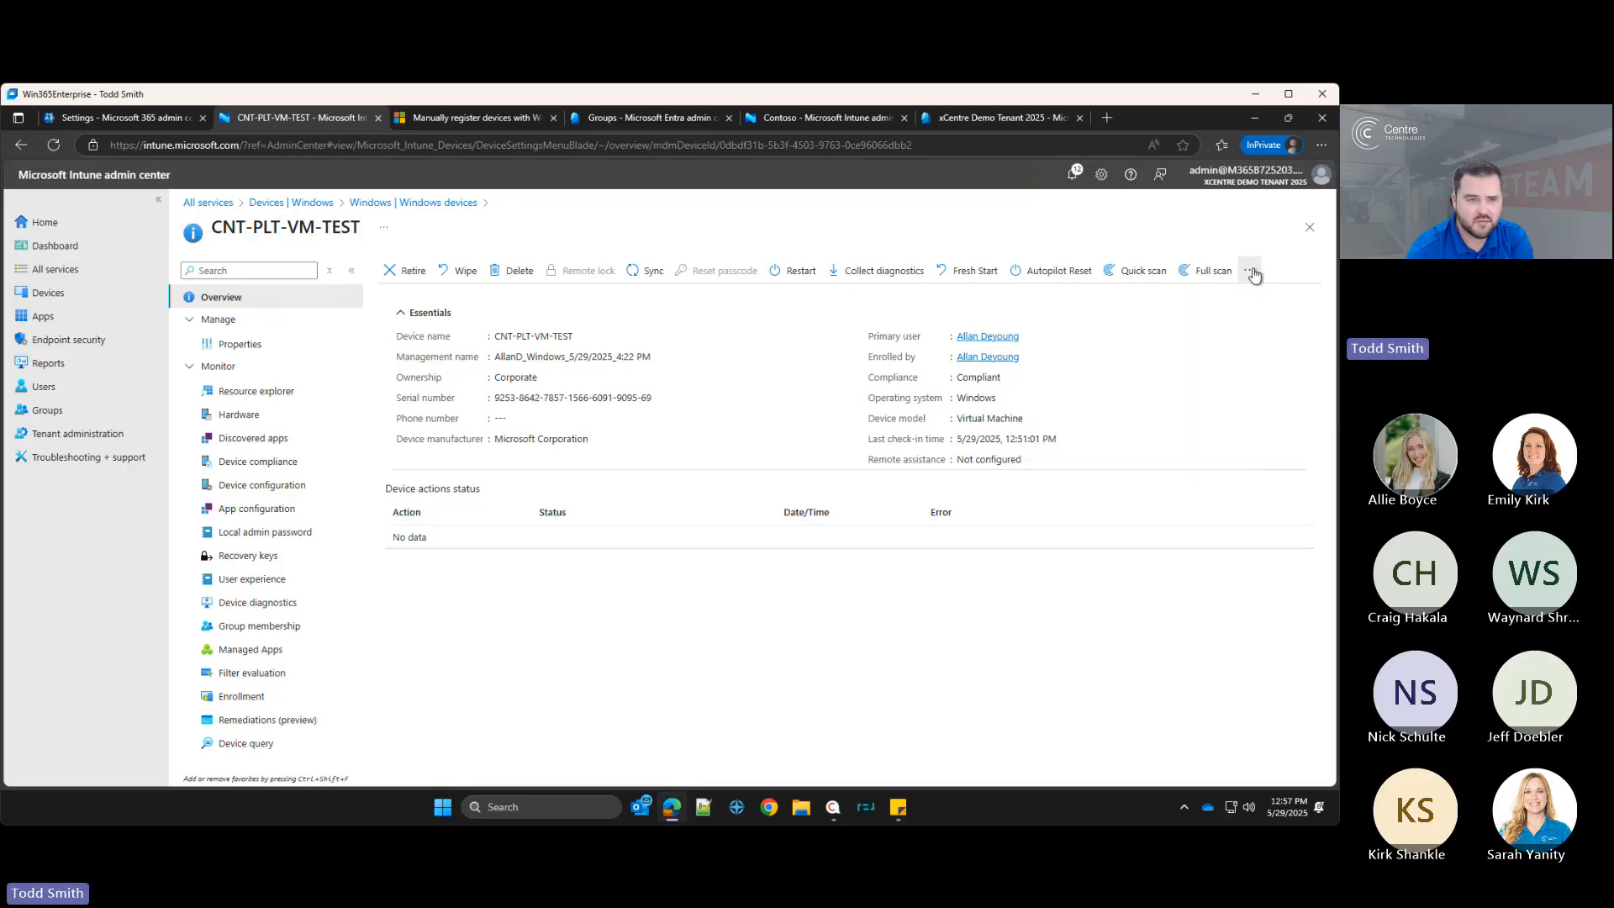
{"action": "left_click", "coordinate": [241, 343]}
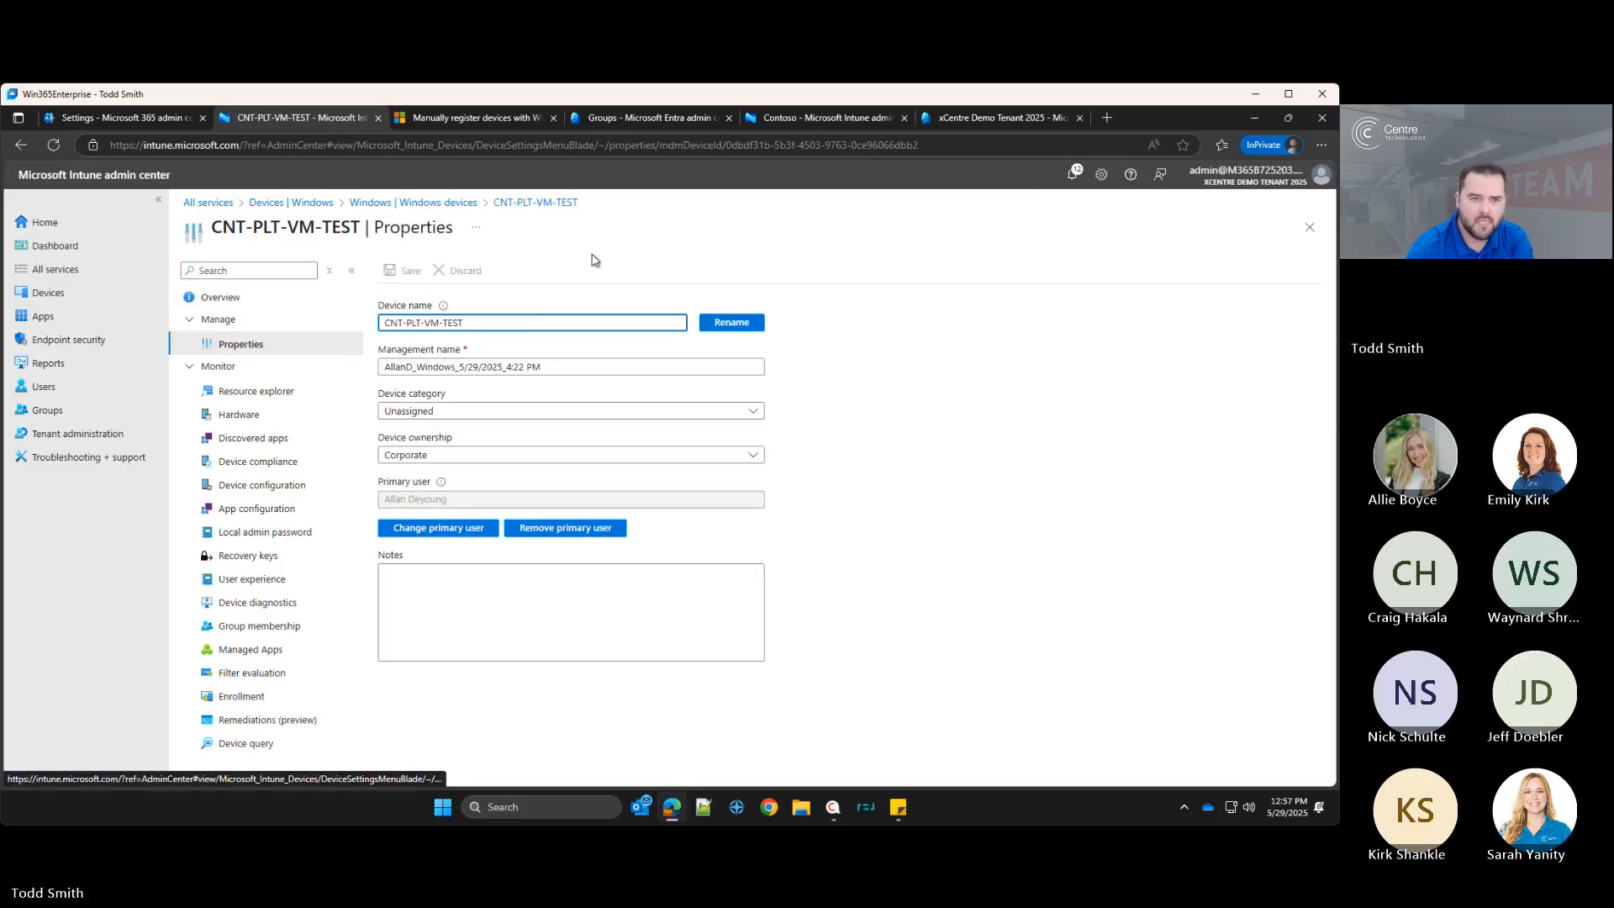
{"action": "left_click", "coordinate": [728, 324]}
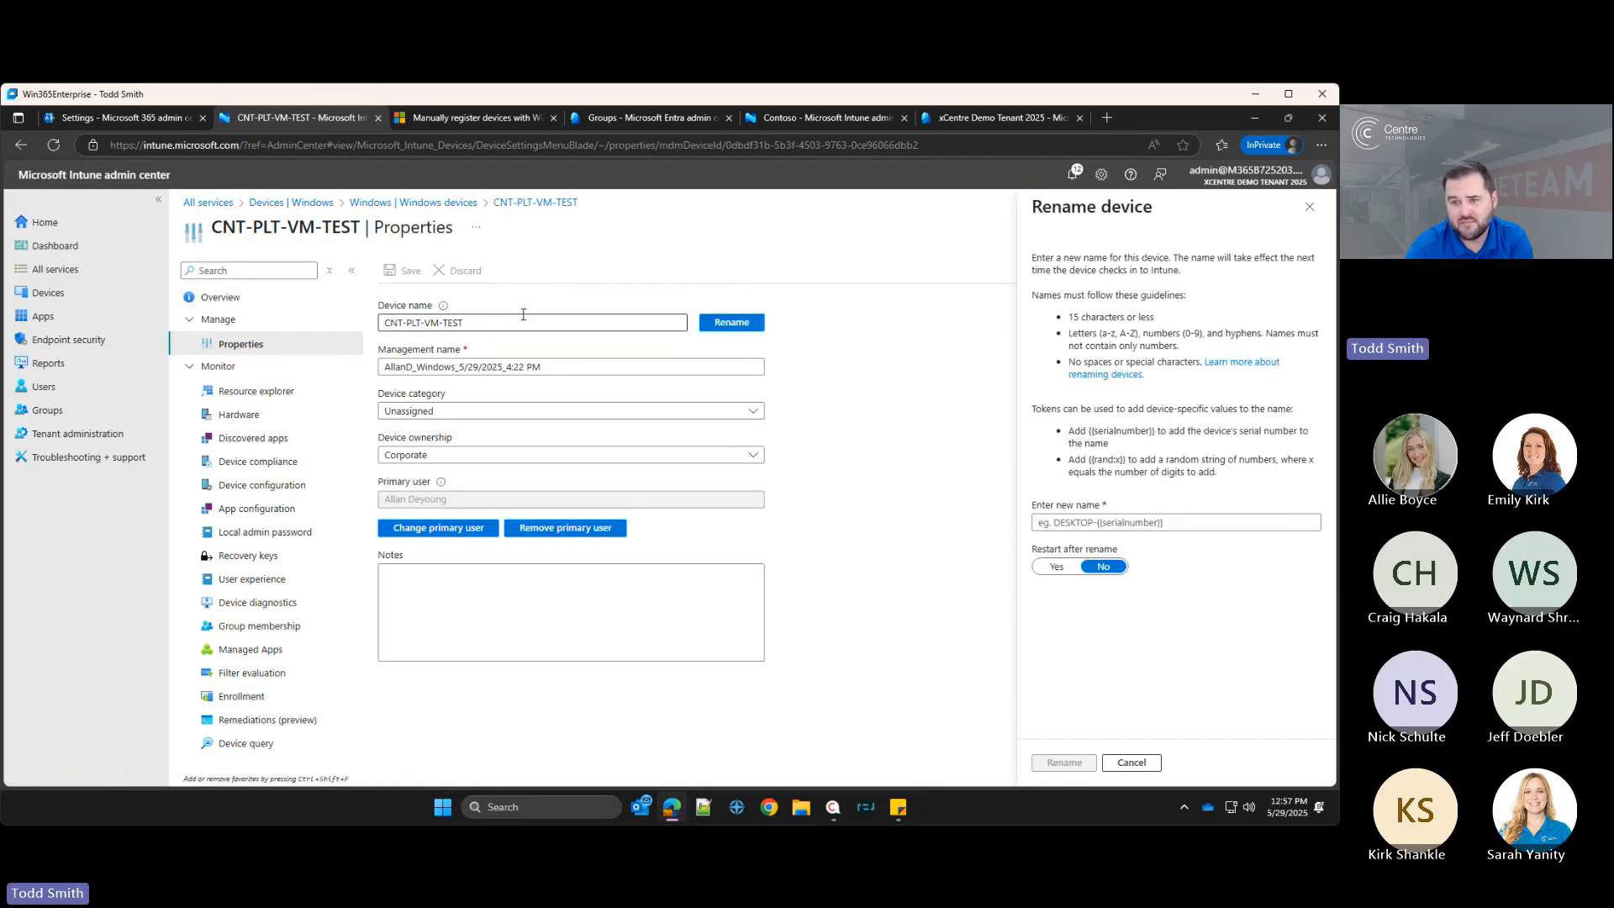
{"action": "left_click", "coordinate": [1107, 522]}
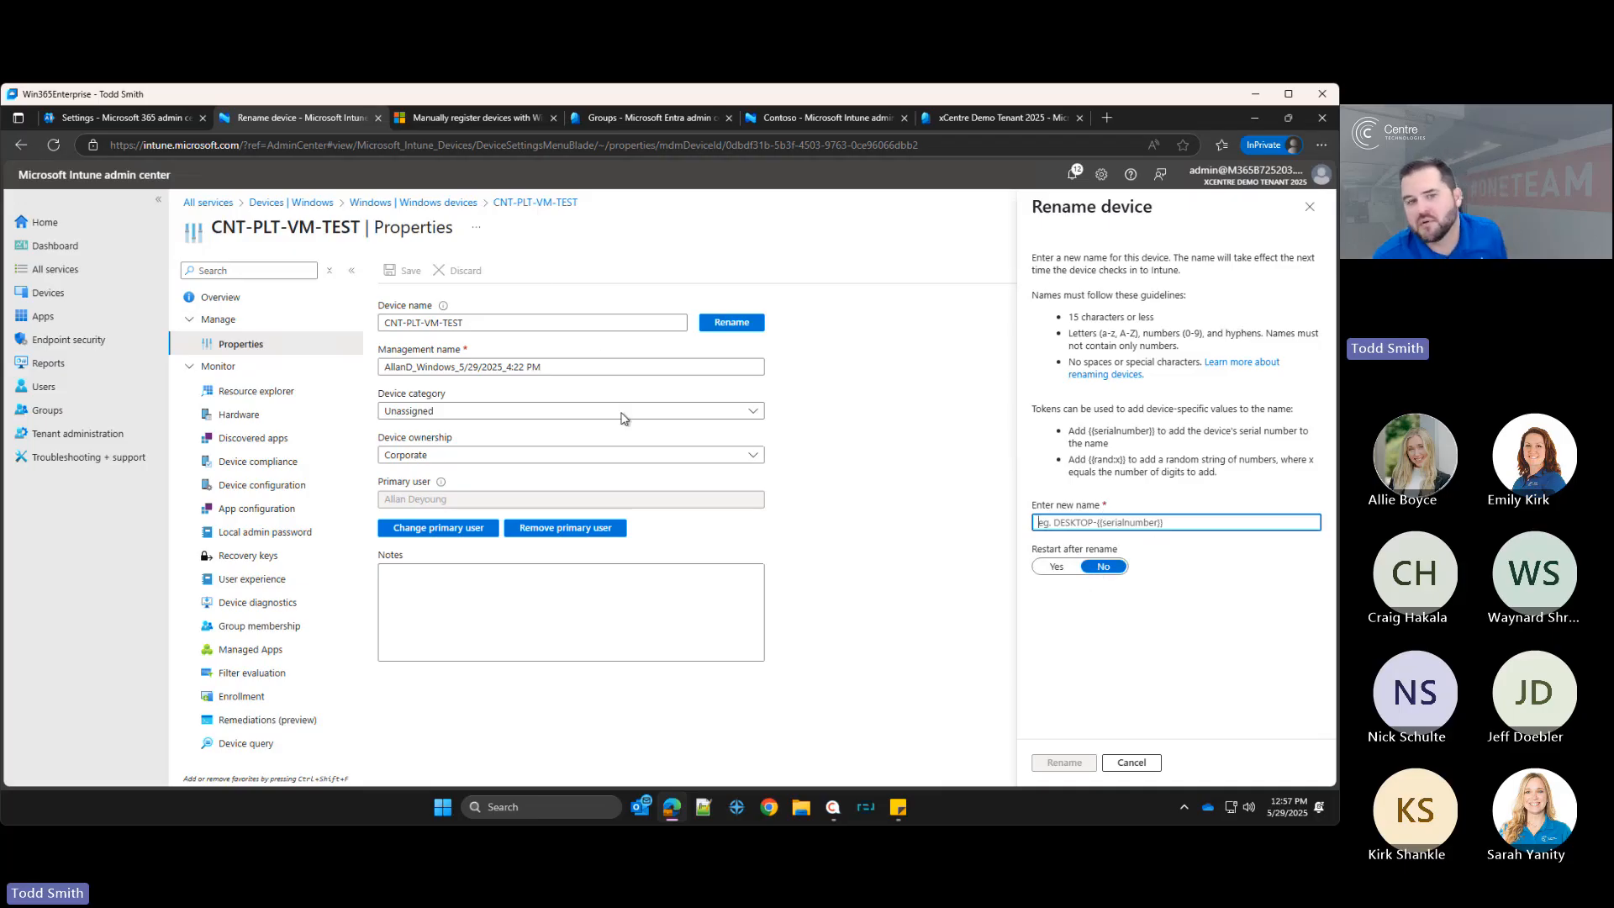
{"action": "left_click", "coordinate": [1310, 205]}
Step: Inspect the device category and device ownership options in the device's properties, leaving Corporate selected
{"action": "left_click", "coordinate": [453, 412]}
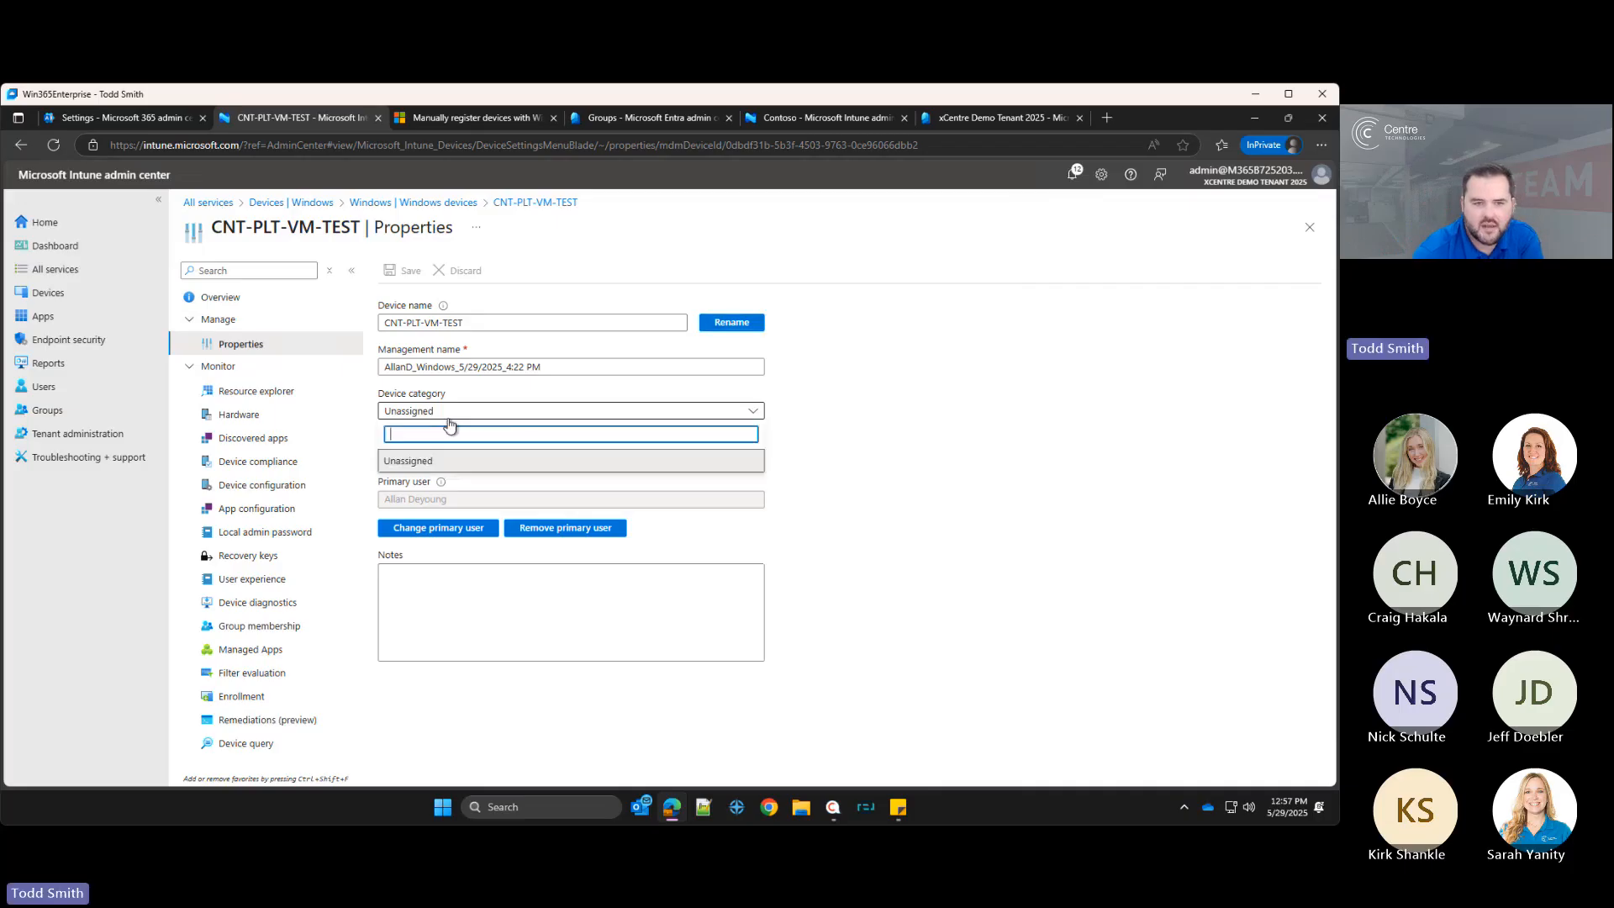
{"action": "left_click", "coordinate": [840, 397]}
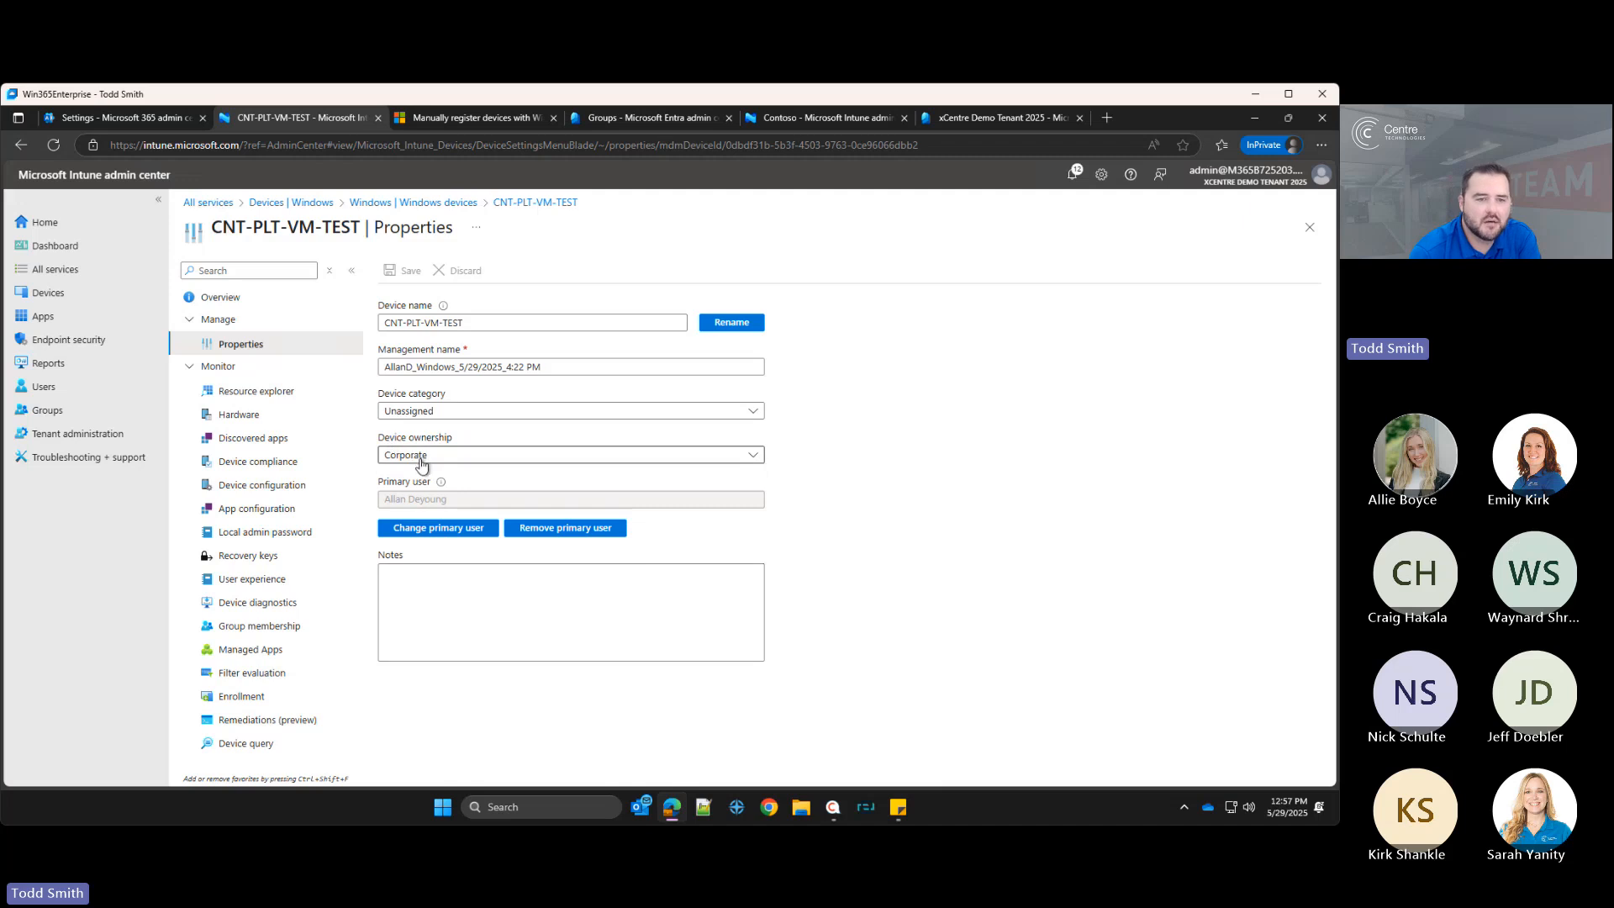
{"action": "left_click_drag", "start_coordinate": [378, 438], "coordinate": [450, 442]}
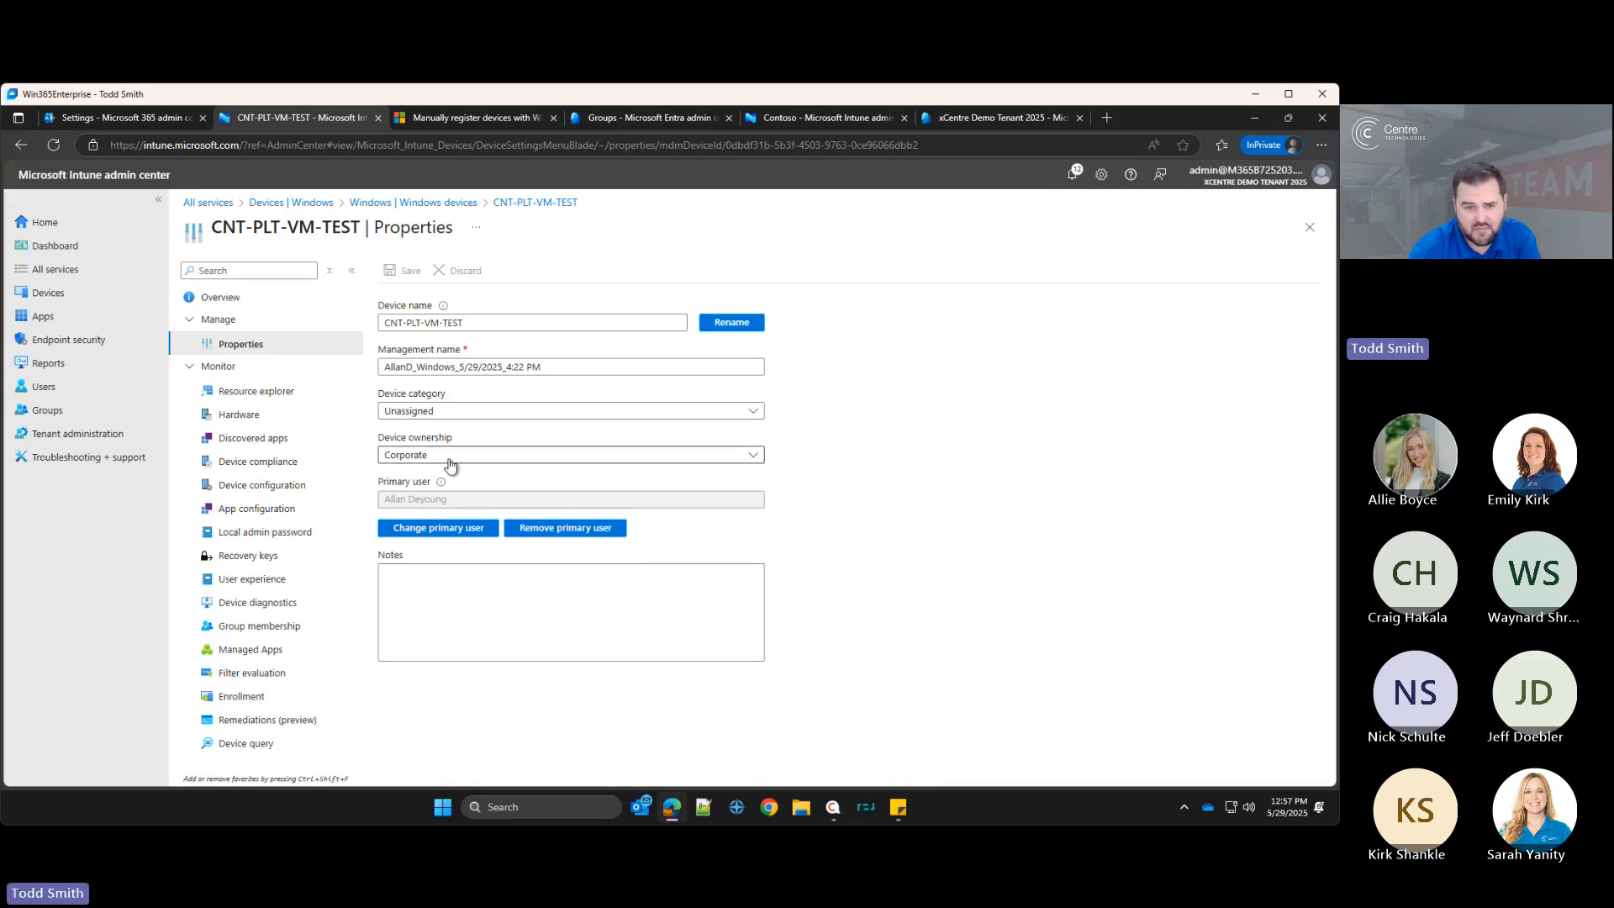
{"action": "left_click", "coordinate": [451, 459]}
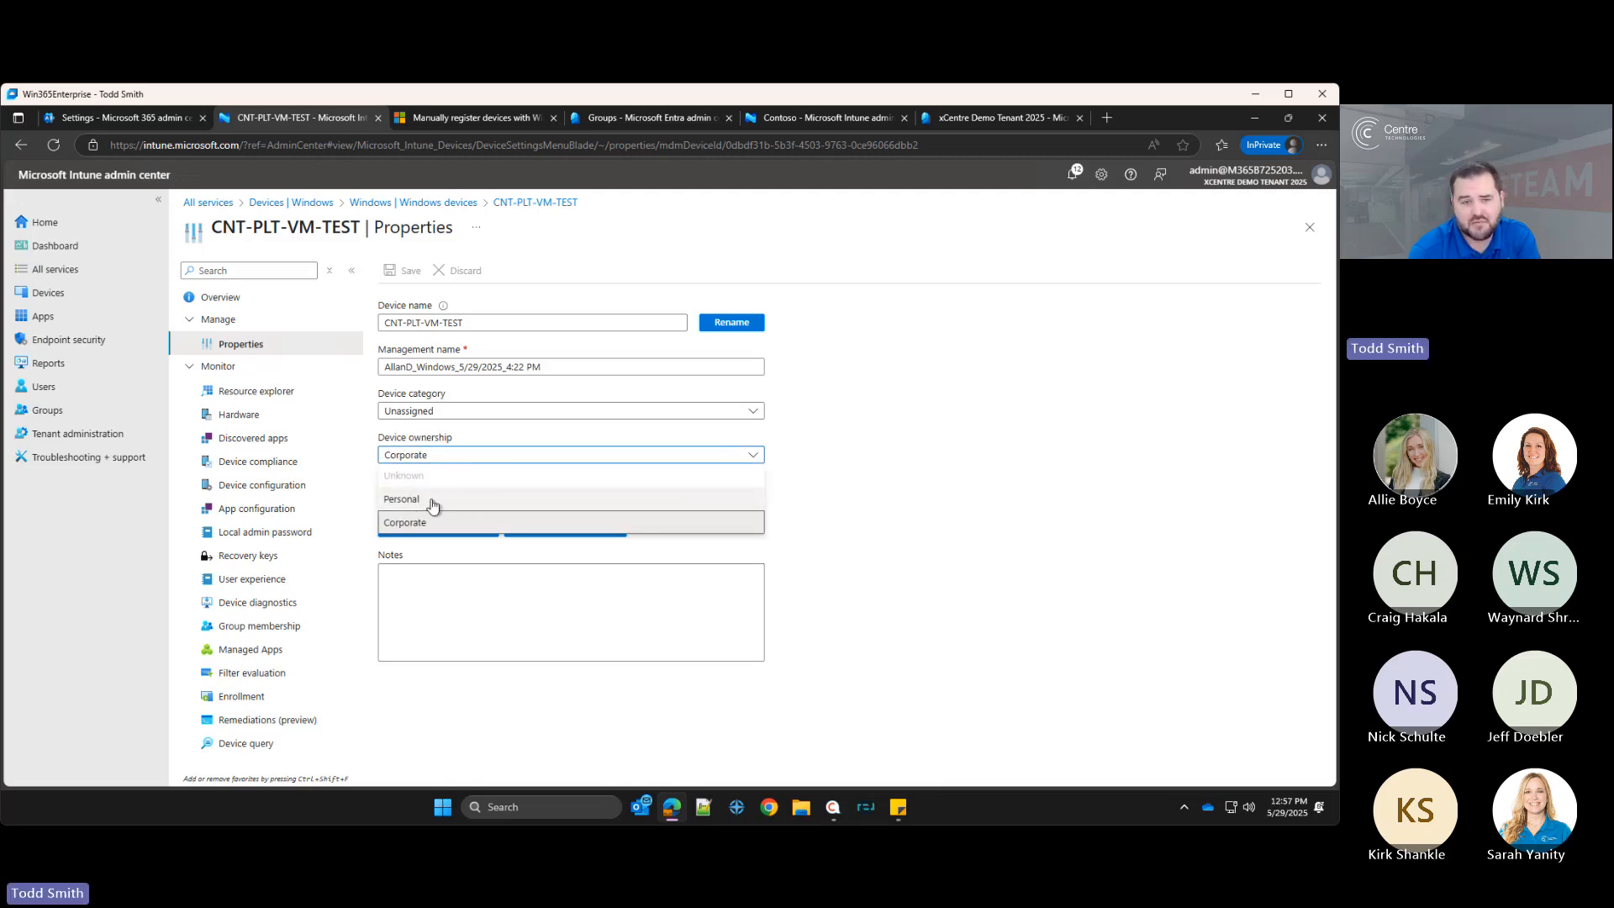
{"action": "left_click", "coordinate": [425, 522]}
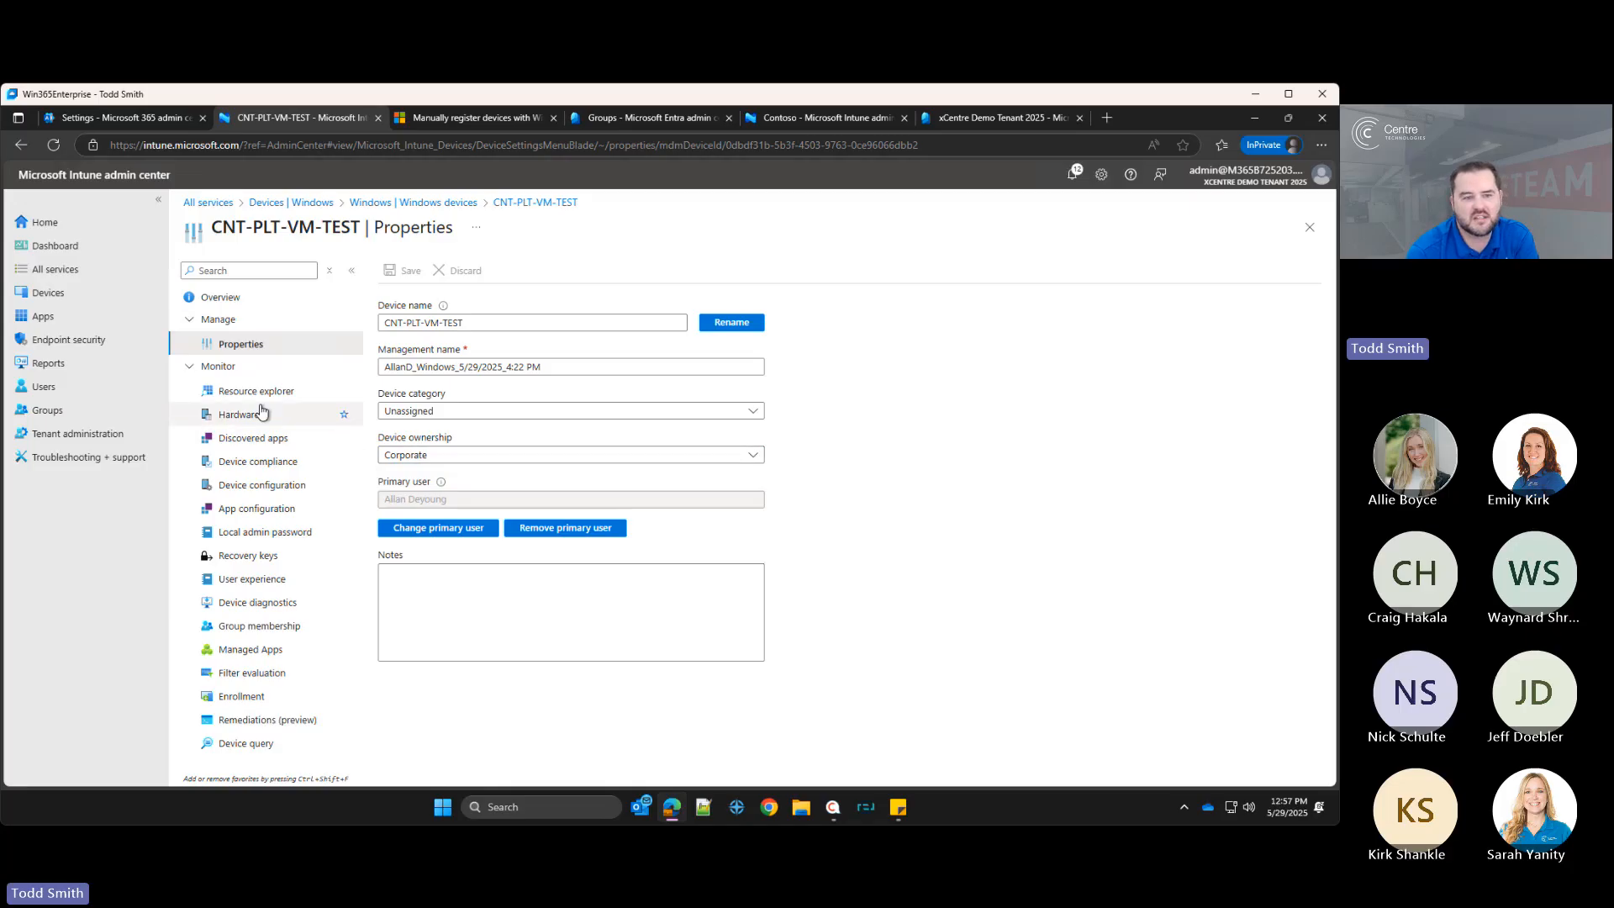
Step: Review the device's Hardware, Enrollment and Managed Apps pages
{"action": "left_click", "coordinate": [238, 415]}
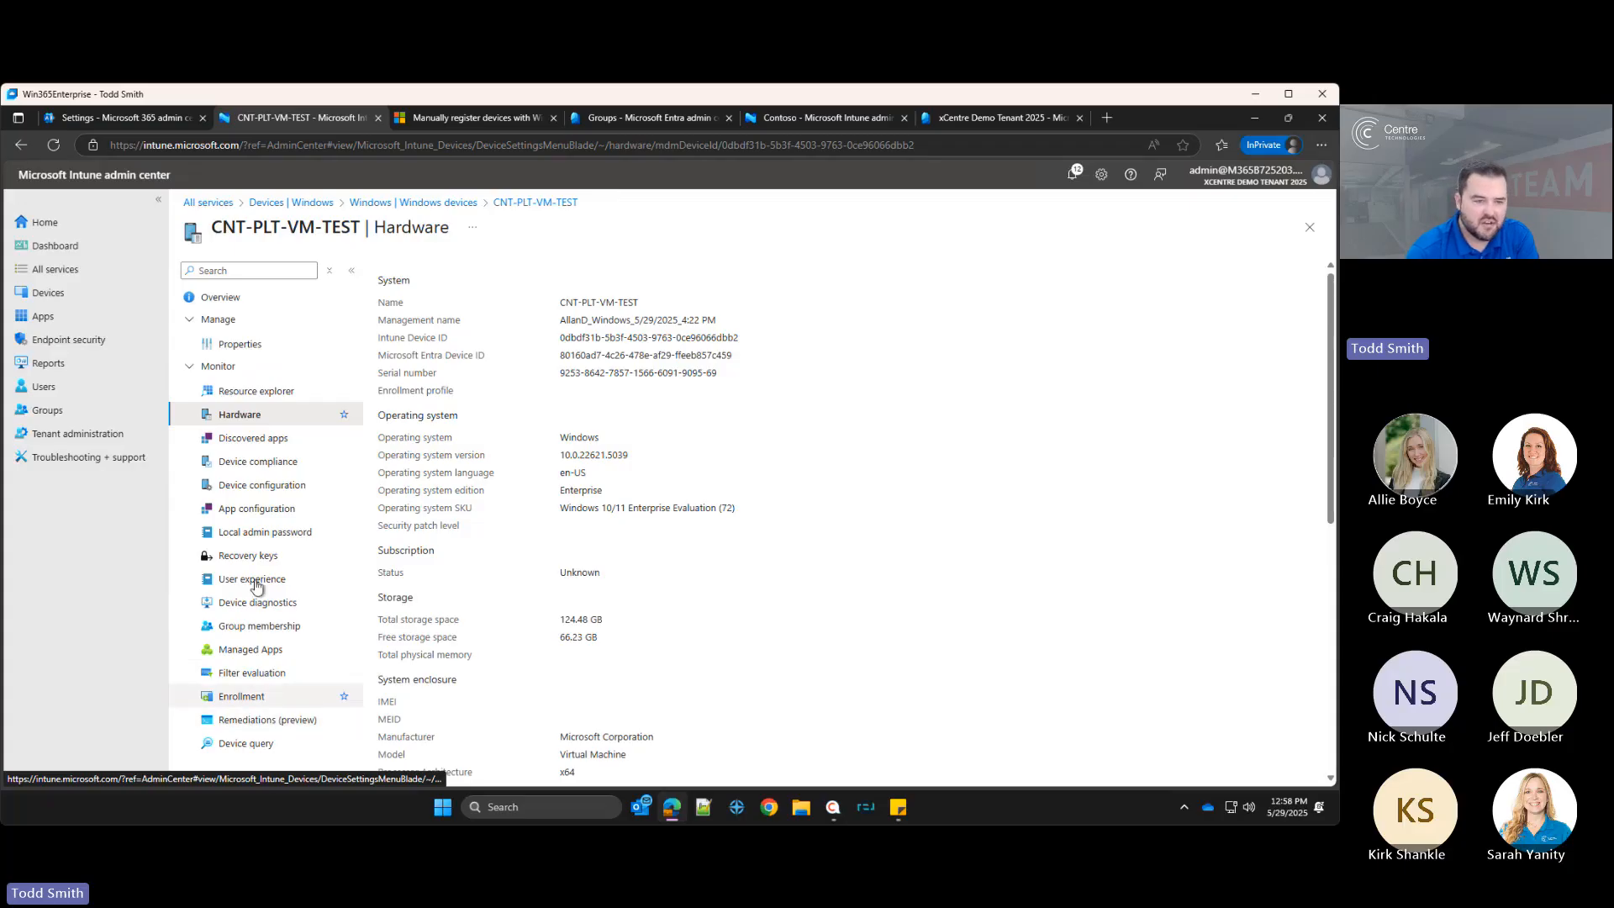
{"action": "left_click", "coordinate": [242, 695]}
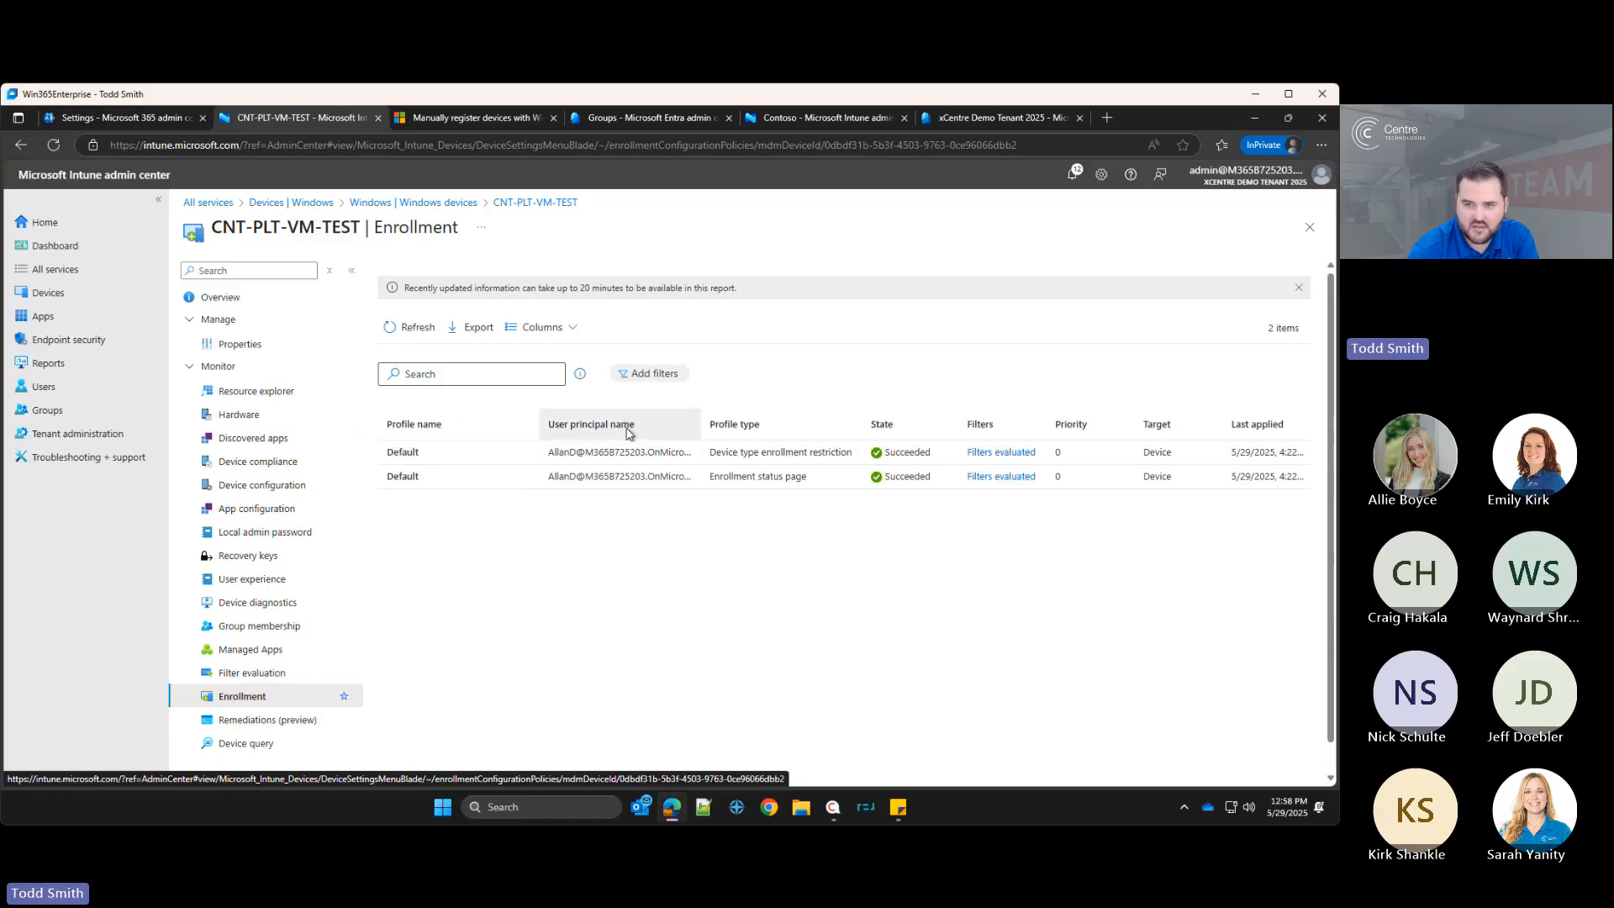
{"action": "left_click", "coordinate": [248, 651]}
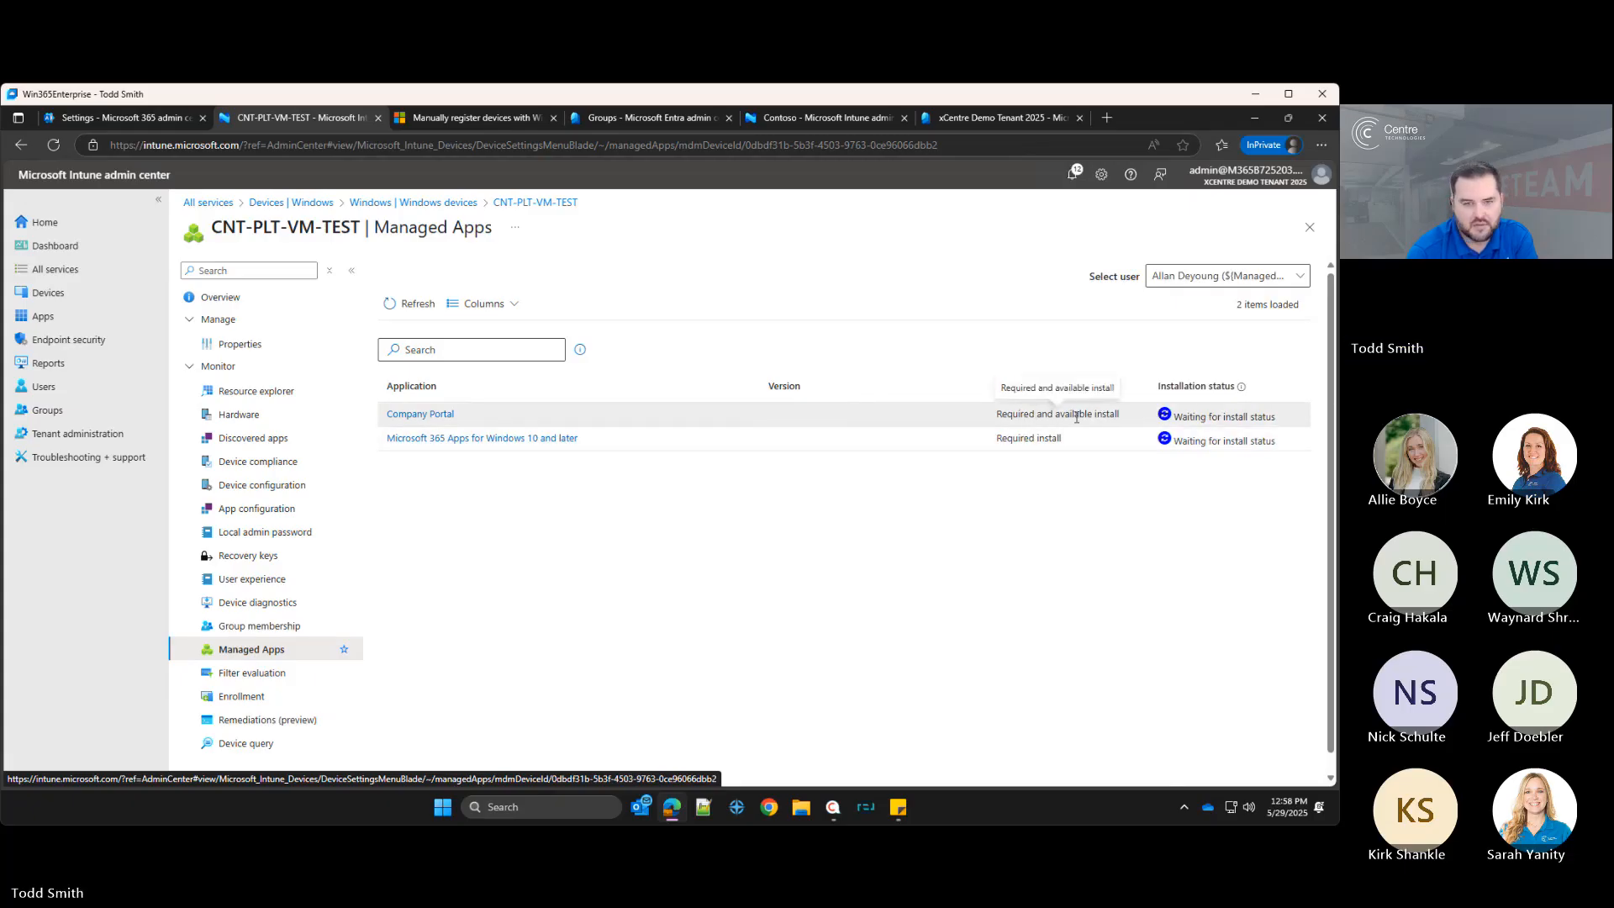
Step: Review the device's Group membership, User experience, Recovery keys and Local admin password pages
{"action": "left_click", "coordinate": [262, 631]}
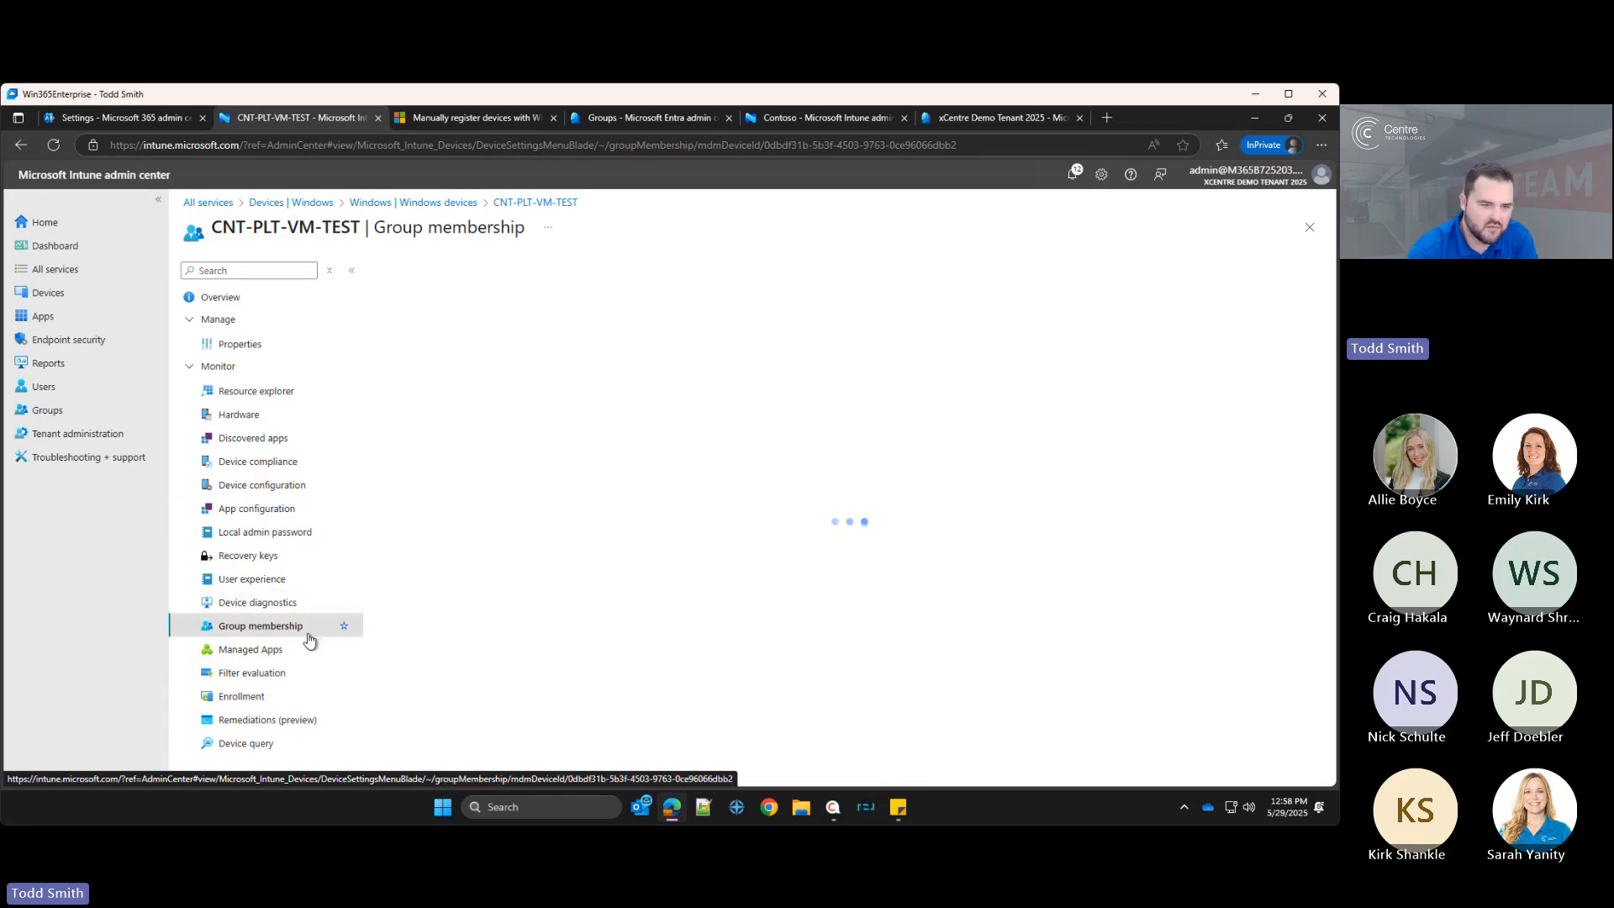
{"action": "left_click", "coordinate": [246, 586]}
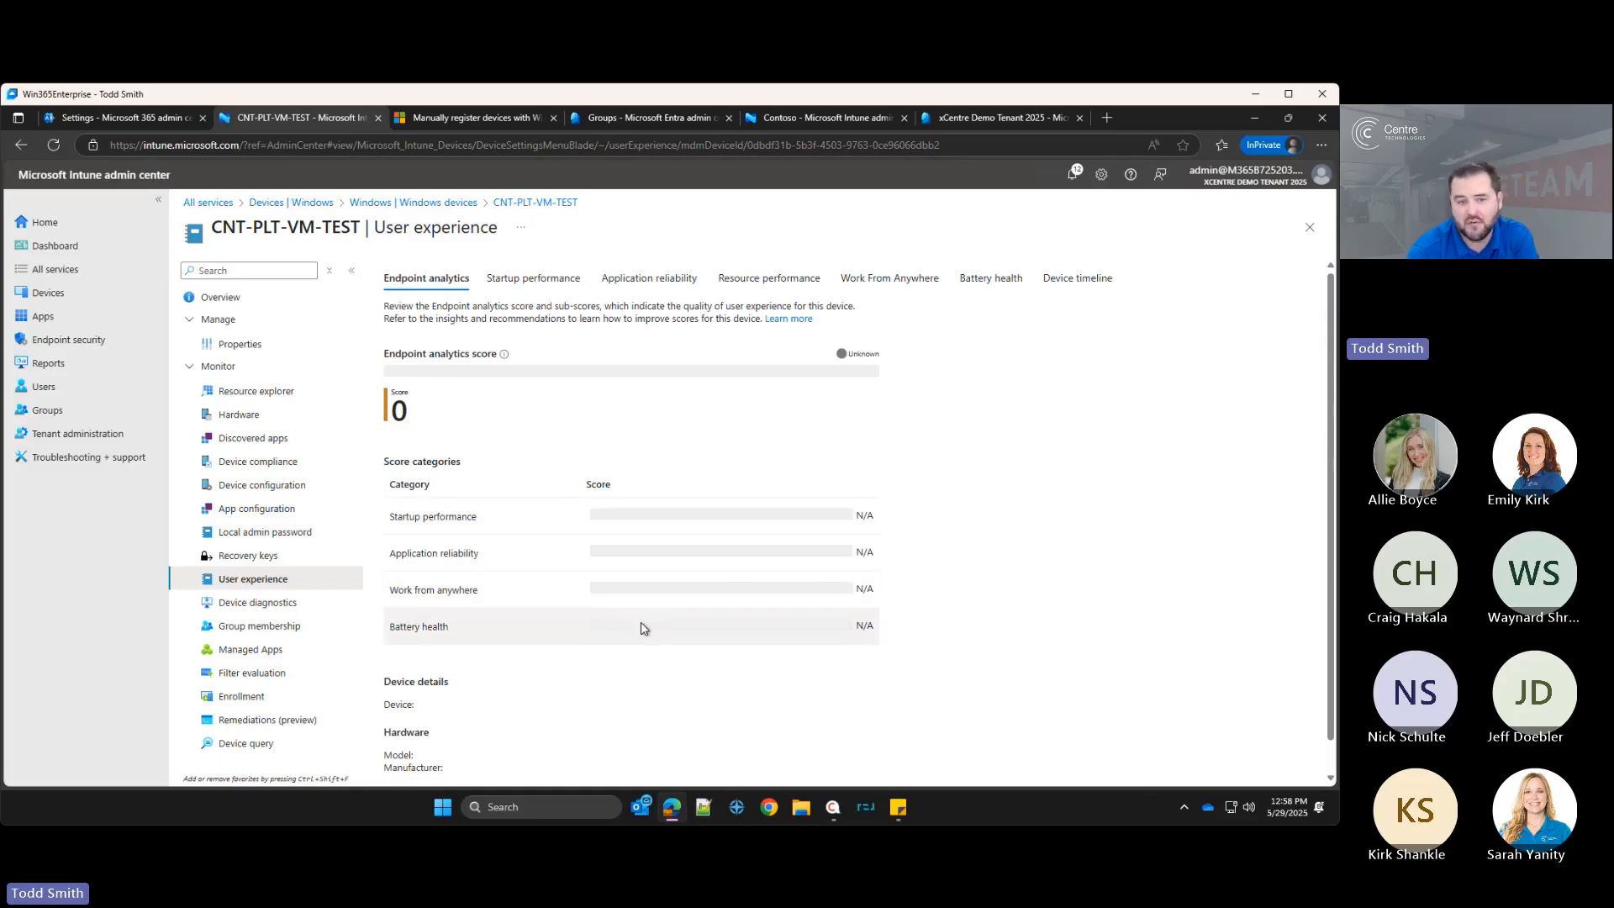
{"action": "left_click", "coordinate": [257, 561]}
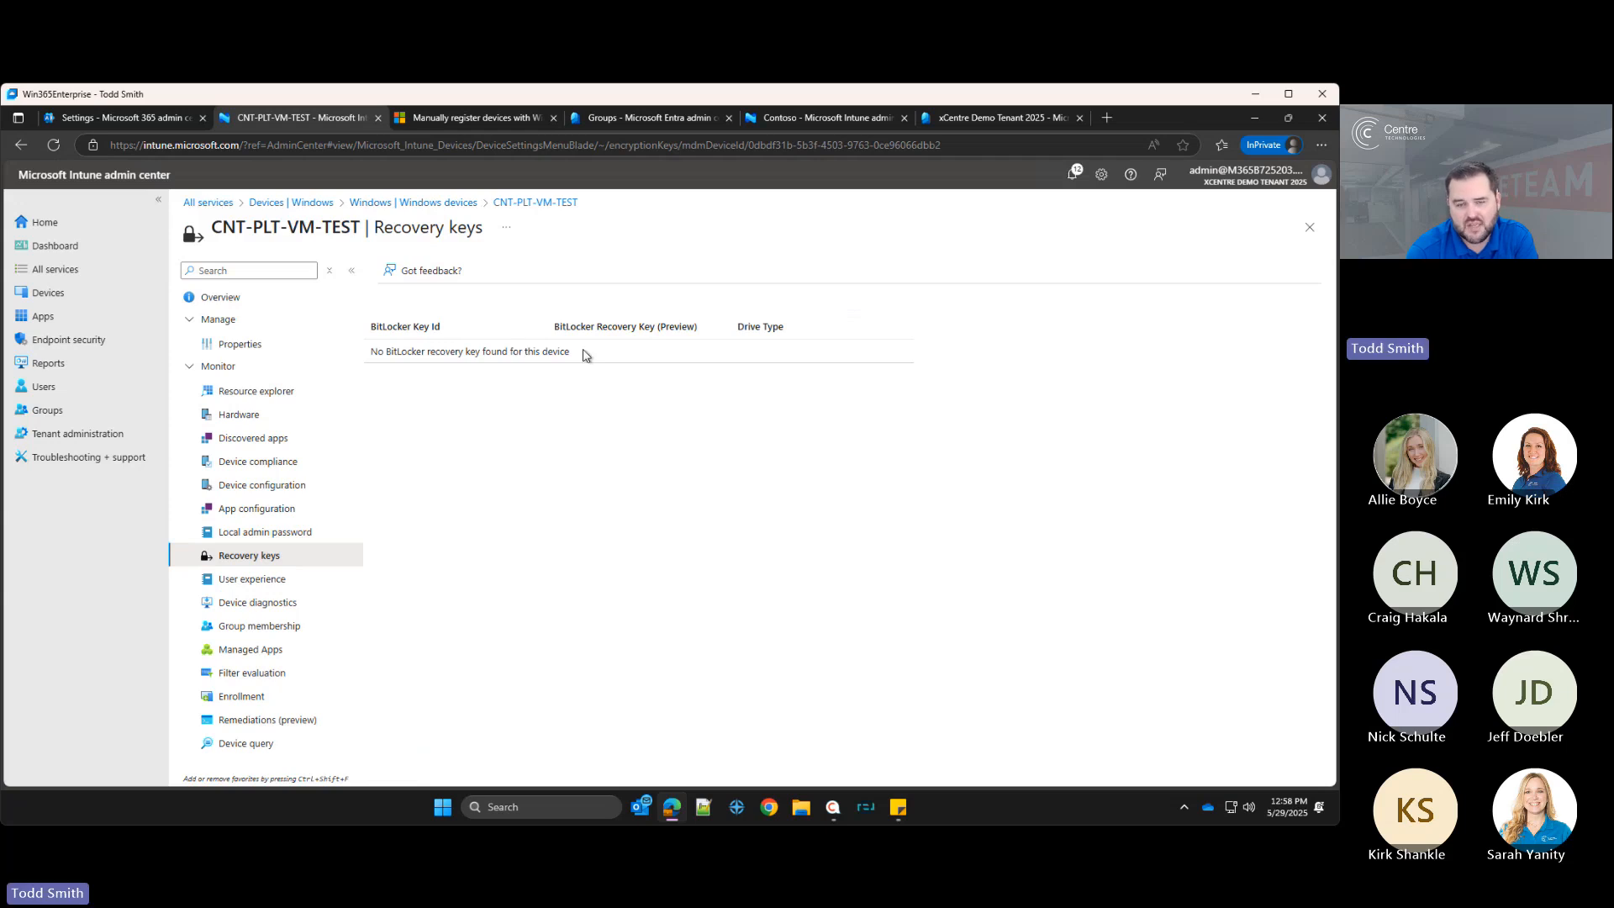
{"action": "left_click", "coordinate": [288, 533]}
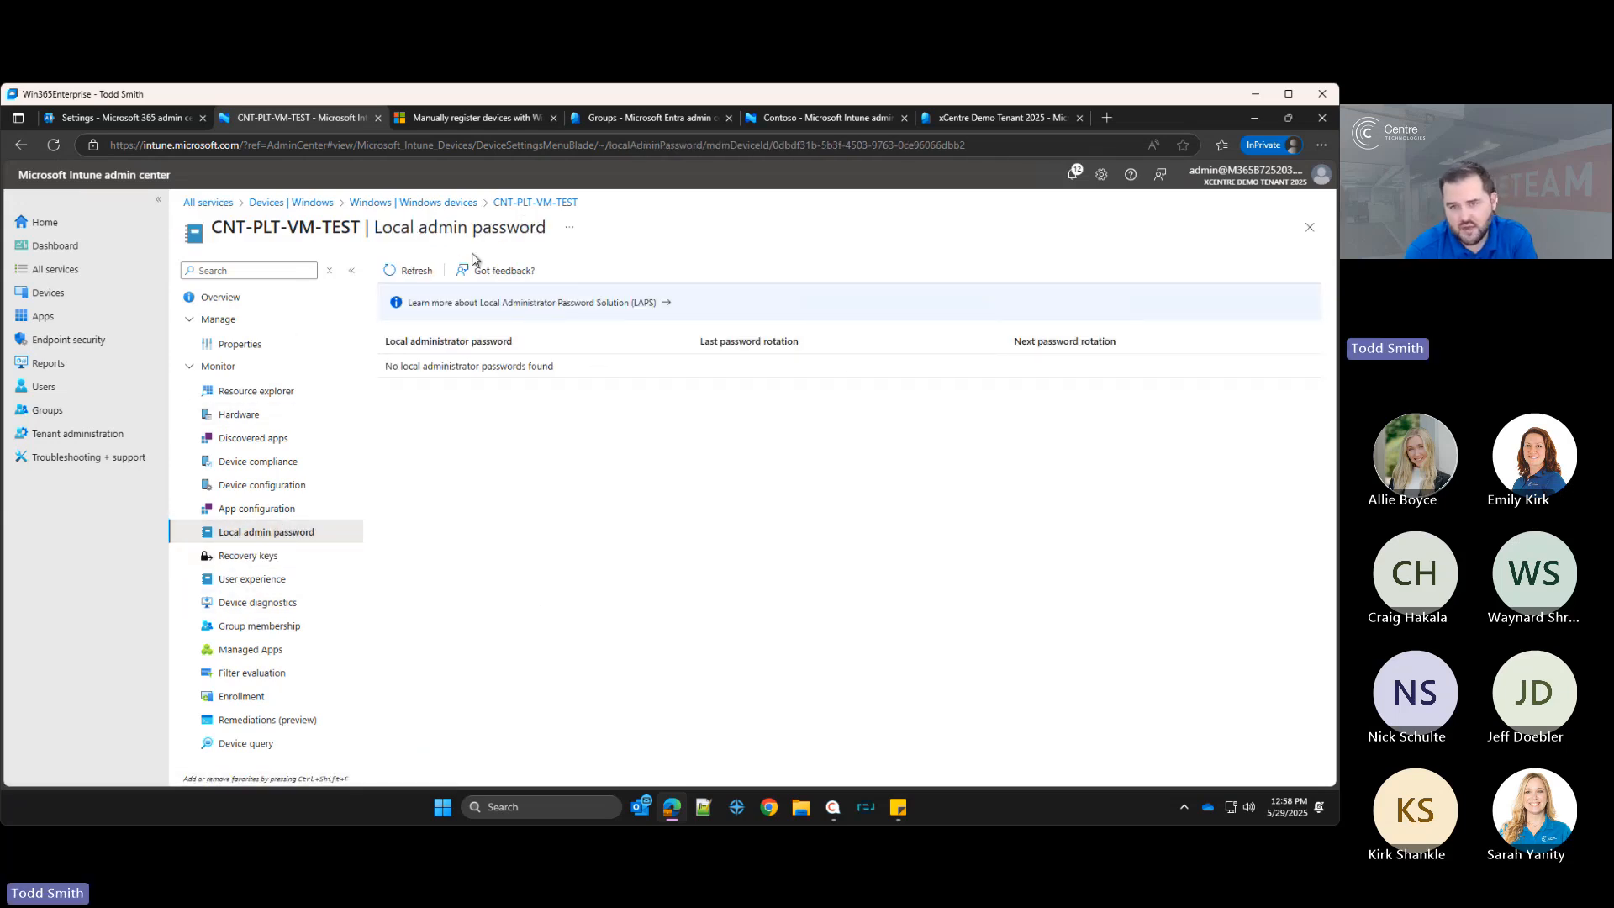